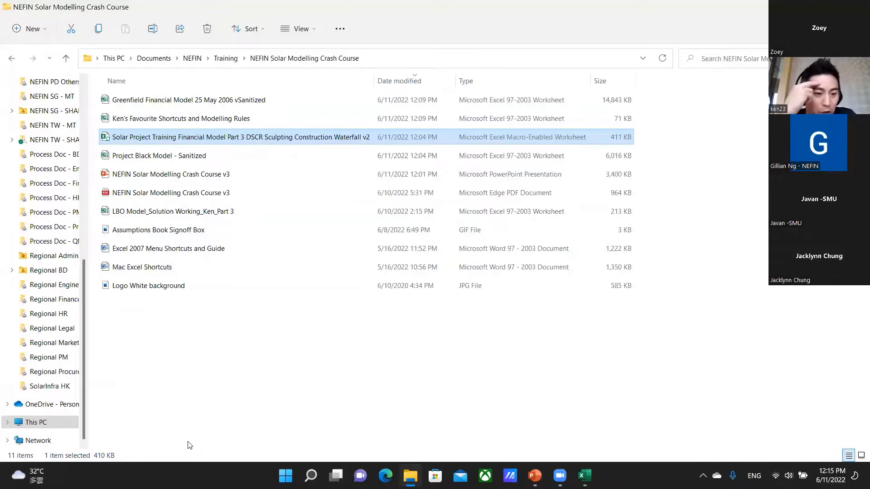
Switch to the Favourite Shortcuts and Modelling Rules workbook in Excel and go to cell A1 of the 2003 sheet.
key(alt+Tab)
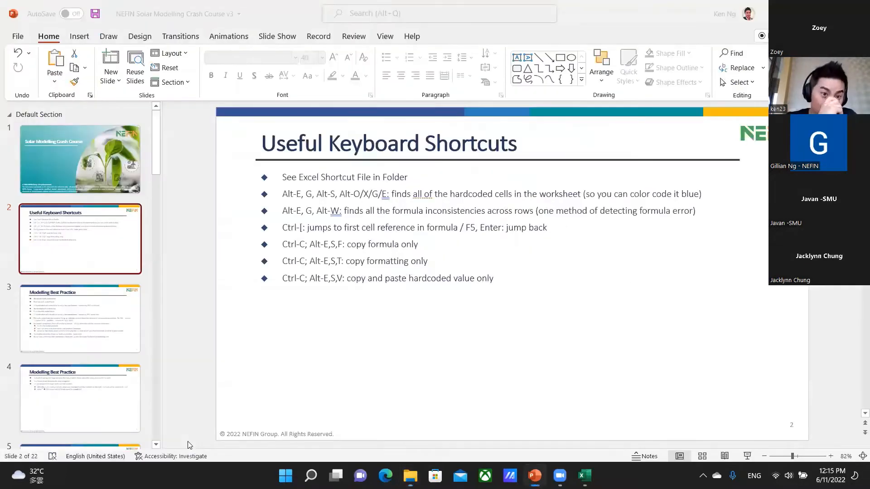
key(alt+Tab)
key(alt+Tab)
key(alt+Tab)
key(alt+Tab)
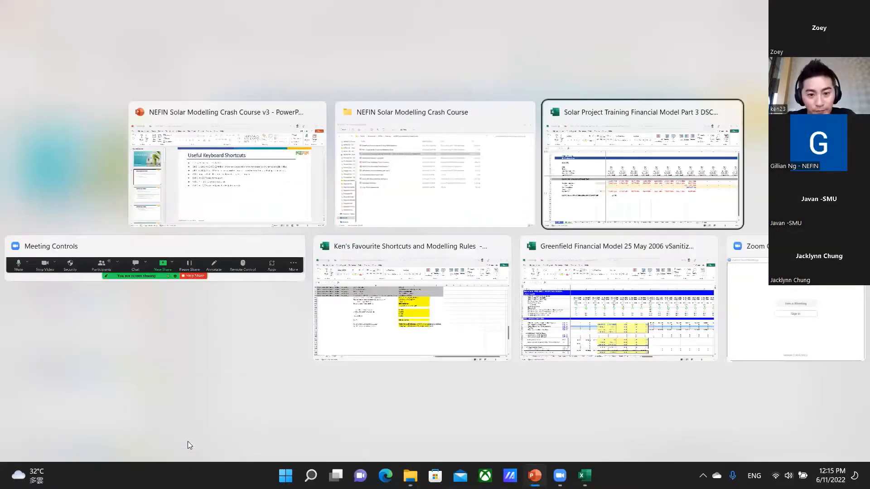
key(ctrl+Home)
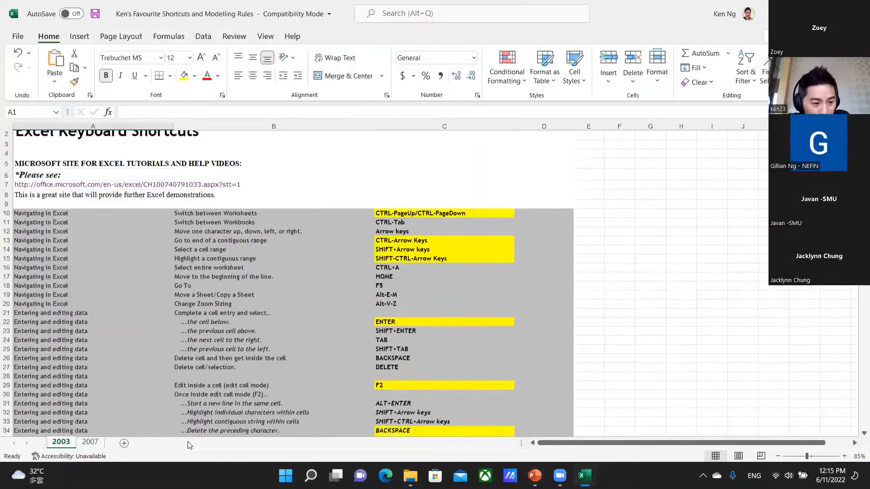
Look through the shortcut list on the 2007 sheet and return to its cell A1.
key(ctrl+Page_Down)
key(ctrl+Home)
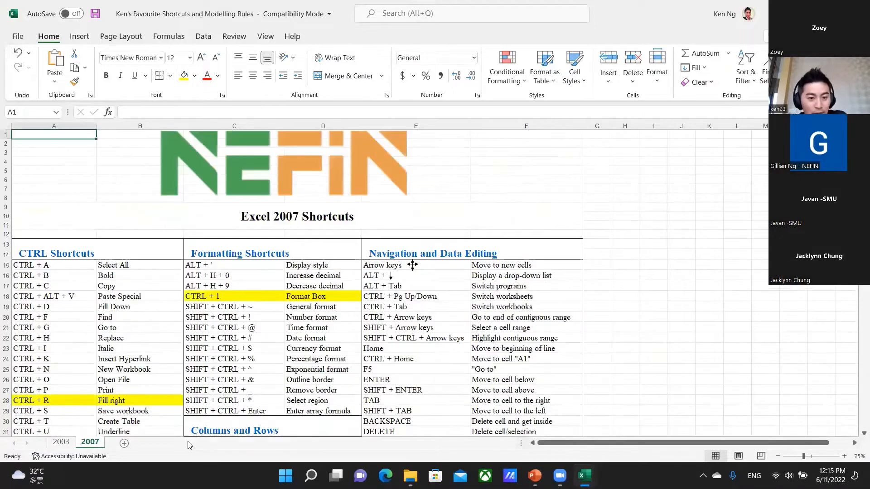
key(Page_Down)
key(Page_Down)
key(ctrl+Home)
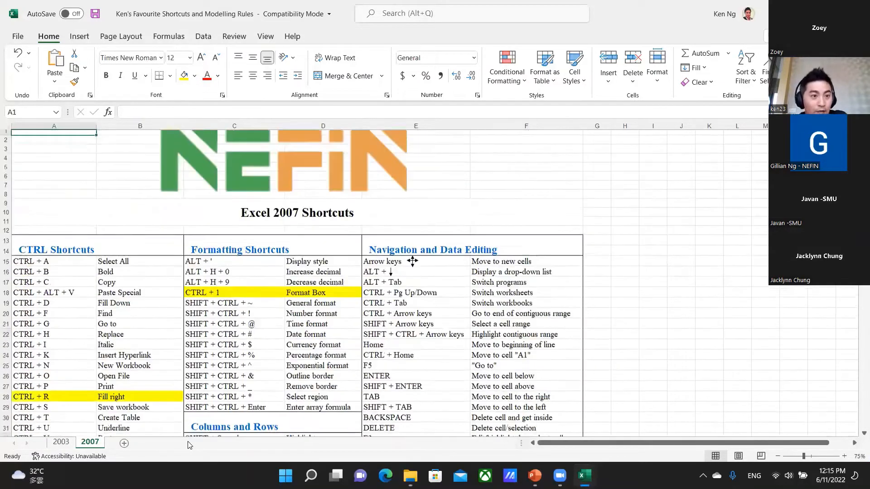
Return to the 2003 sheet and select cell C10, the shortcut for switching between worksheets.
key(ctrl+Page_Up)
key(Down)
key(Down)
key(Down)
key(Down)
key(Down)
key(Down)
key(Down)
key(Down)
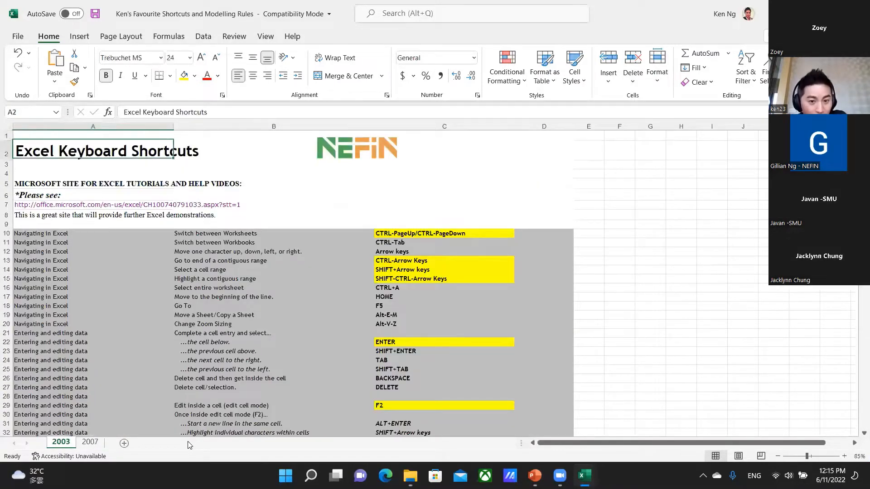
key(Right)
key(Right)
key(Down)
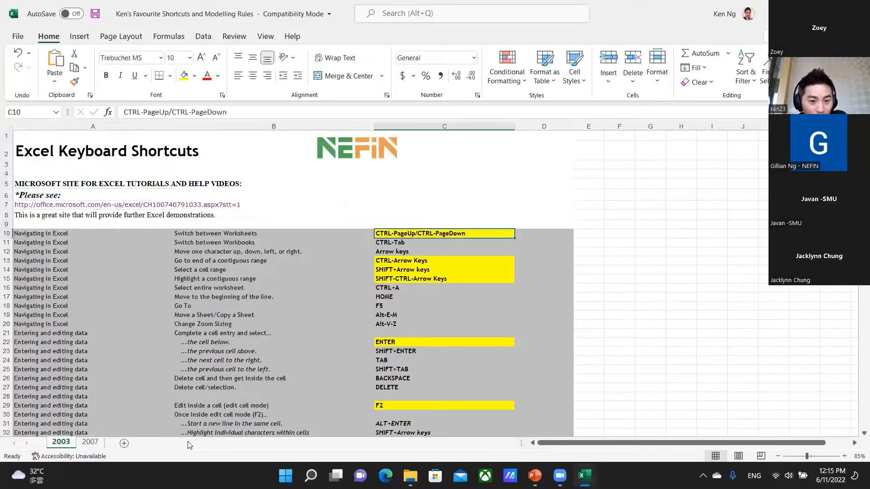
Step through the highlighted navigation shortcuts to C13, go back up to C7, and jump down to the first entry in C10.
key(Down)
key(Down)
key(Down)
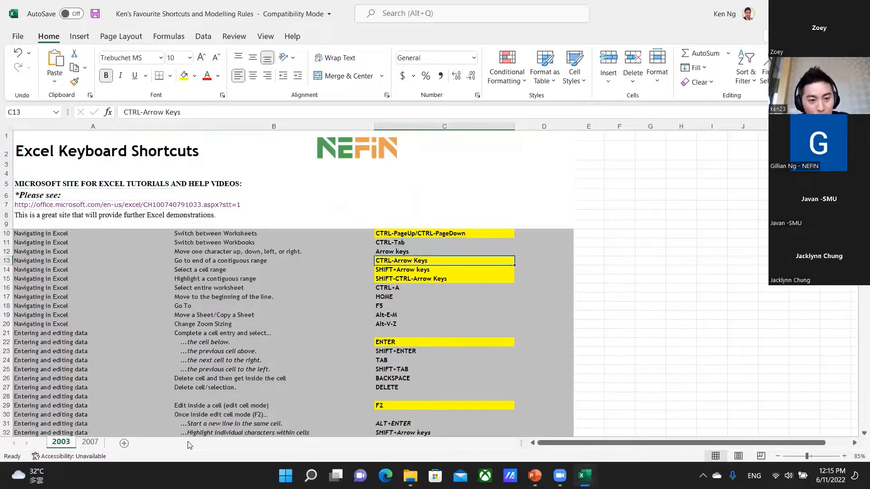
key(Up)
key(Up)
key(Up)
key(Up)
key(Up)
key(Up)
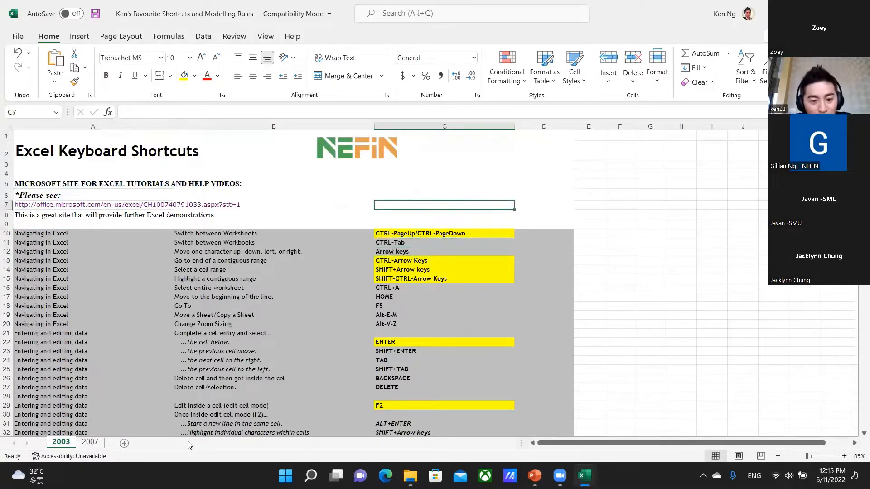
key(ctrl+Down)
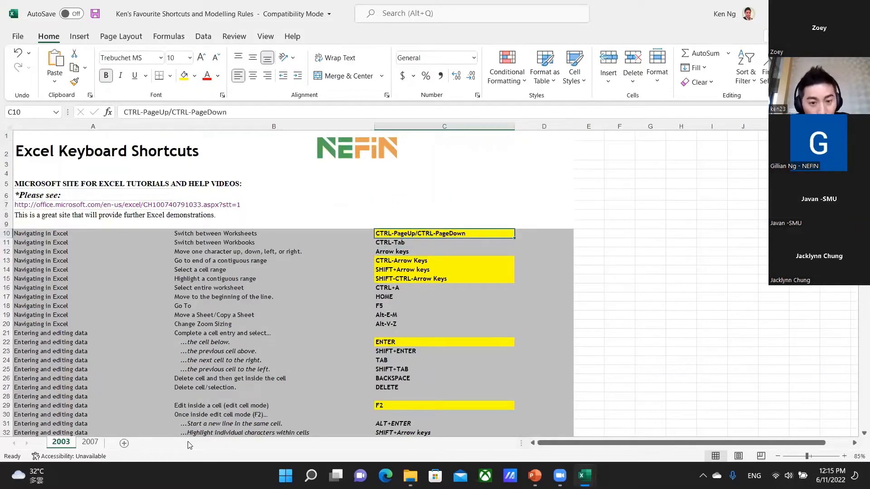
Switch back and forth between the 2003 and 2007 worksheets, ending on the 2003 sheet.
key(ctrl+Page_Down)
key(ctrl+Page_Up)
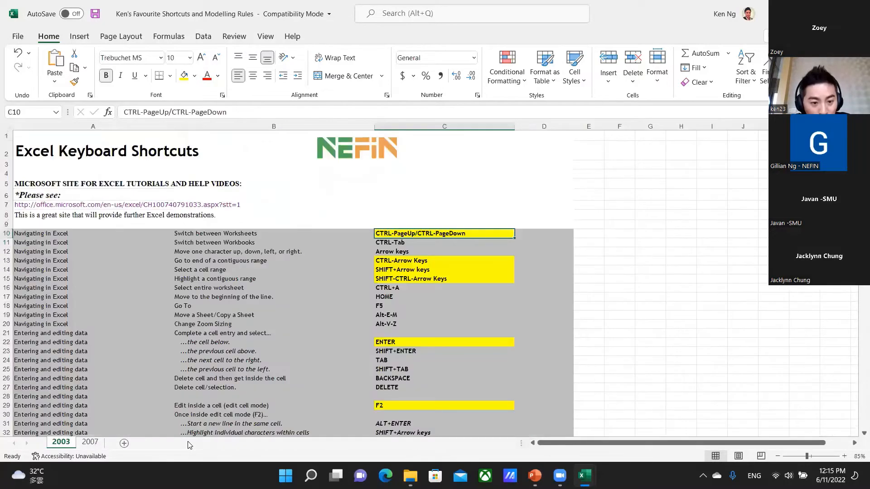
key(ctrl+Page_Down)
key(ctrl+Page_Up)
key(ctrl+Page_Down)
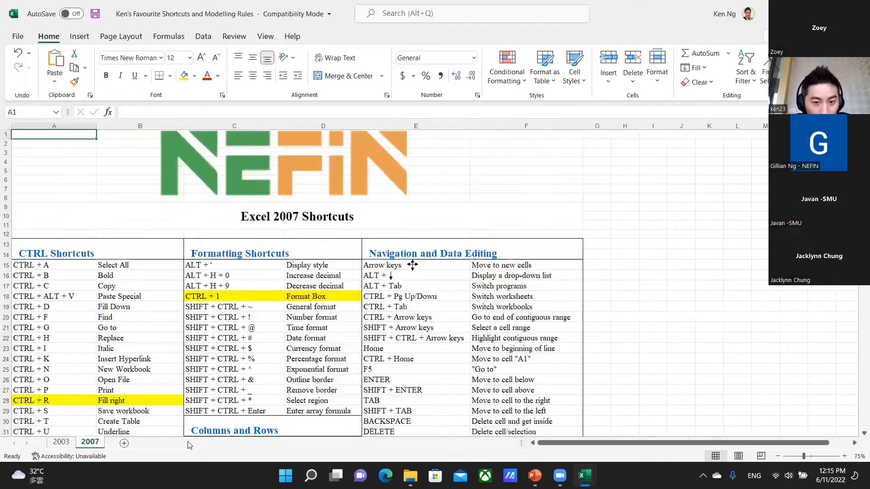
key(ctrl+Page_Up)
Move to A13, jump to the end of its contiguous row at C13, and jump up to the start of the column block at C10.
key(Down)
key(Down)
key(Down)
key(Left)
key(Left)
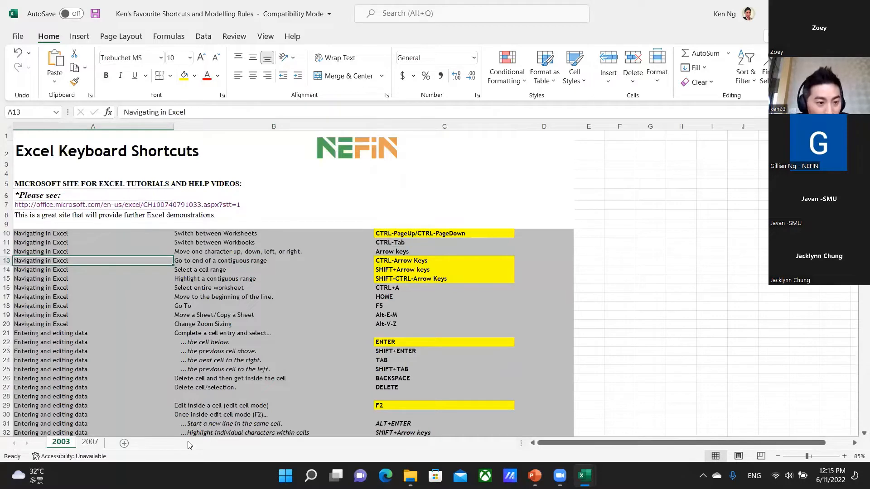
key(ctrl+Right)
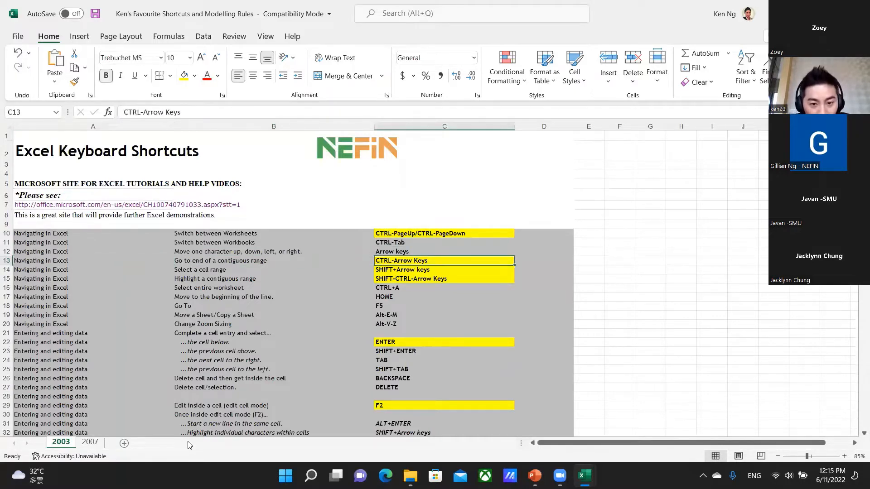
key(ctrl+Up)
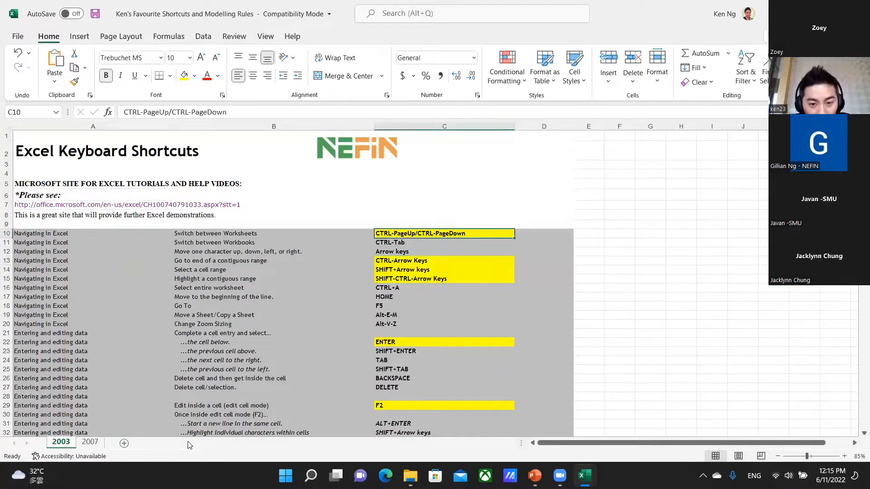
Step down the shortcut column to C20 and move back to cell A13.
key(Down)
key(Down)
key(Down)
key(Down)
key(Down)
key(Down)
key(Down)
key(Down)
key(Down)
key(Down)
key(Down)
key(Down)
key(Up)
key(Up)
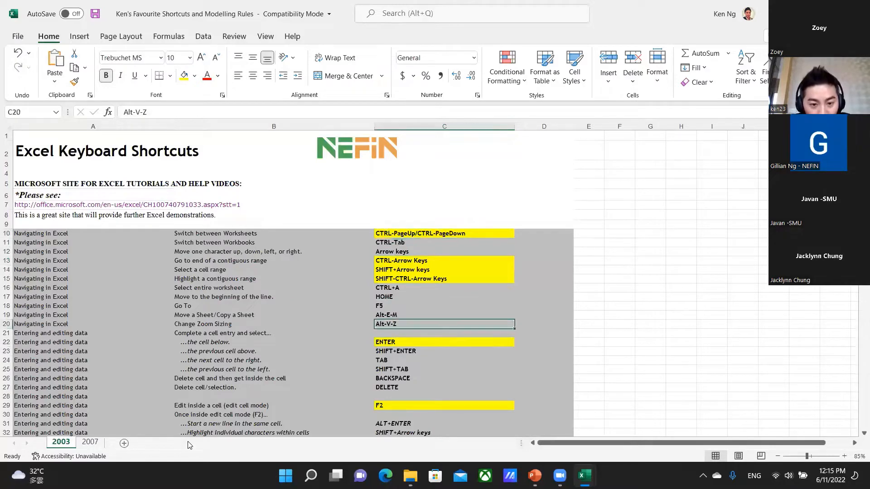
key(Left)
key(Left)
key(Up)
key(Up)
key(Up)
key(Up)
key(Up)
key(Up)
key(Up)
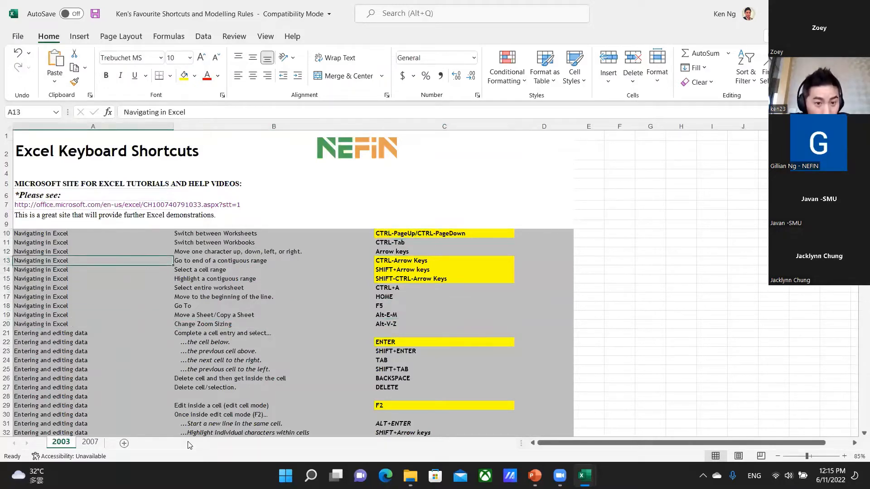
Extend a selection from A14 across the row to F14 and shrink it back to A14.
key(Down)
key(shift+Right)
key(shift+Right)
key(shift+Right)
key(shift+Right)
key(shift+Right)
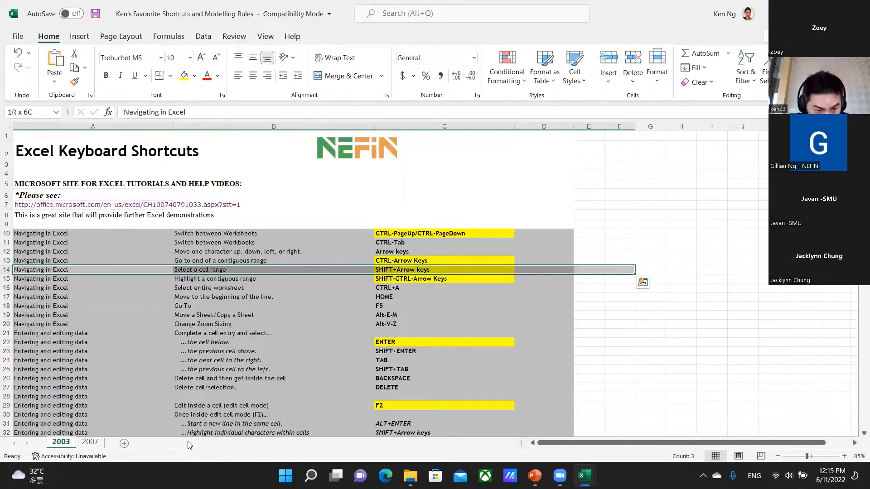
key(shift+Left)
key(shift+Left)
key(shift+Left)
key(shift+Left)
key(shift+Left)
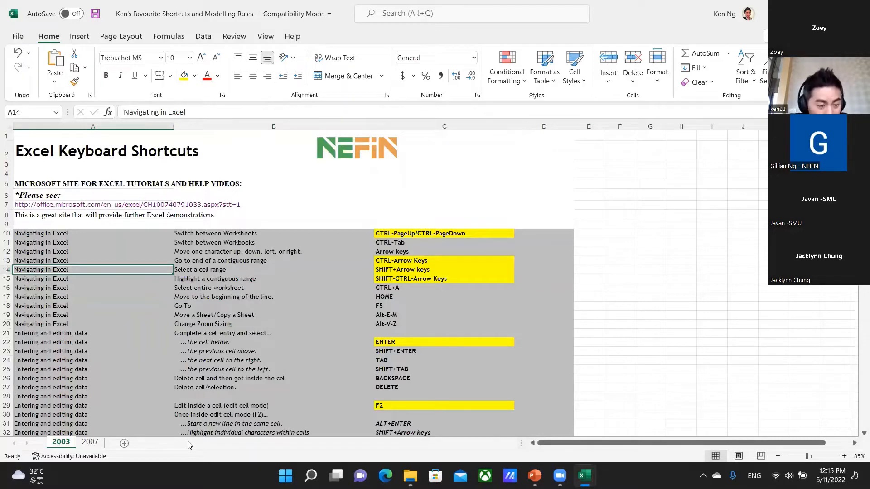
Highlight the contiguous range A14:A59 in the category column and release the selection.
key(ctrl+shift+Down)
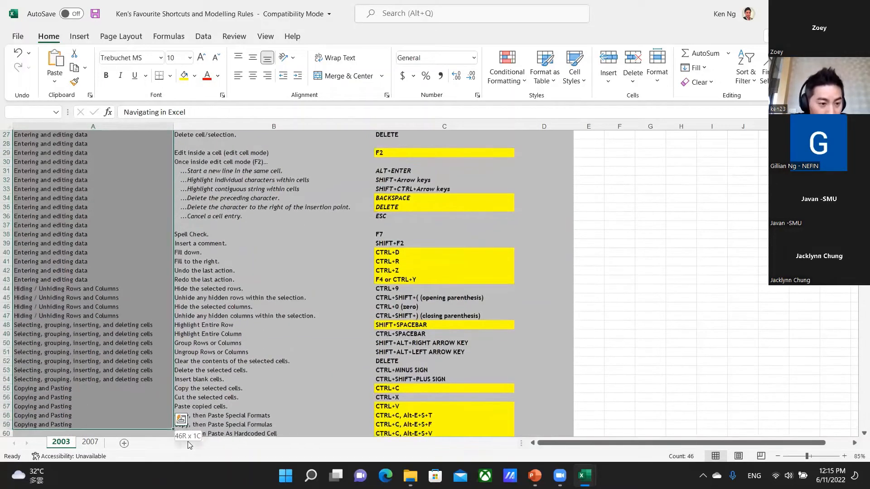
key(Down)
key(Down)
key(Down)
key(Down)
key(Down)
key(Down)
key(Down)
key(Down)
key(Down)
key(Down)
key(Down)
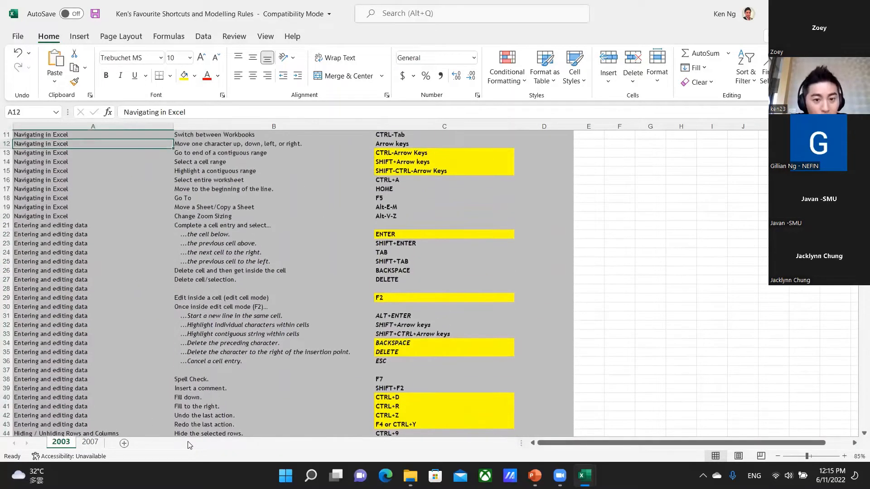
Try appending "sdfsdfffsd" to the existing text in cell A29 in edit mode, and discard the entry.
key(Right)
key(Up)
key(Down)
key(Left)
key(Down)
key(Down)
key(Down)
key(Down)
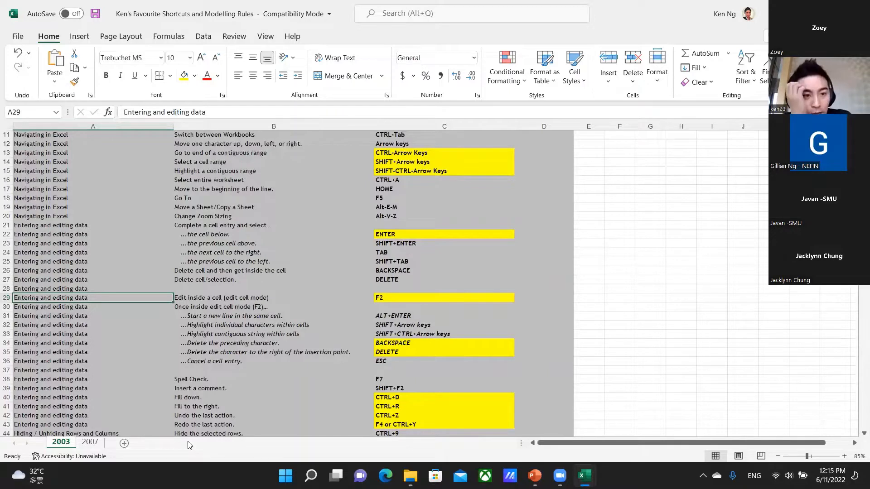
key(F2)
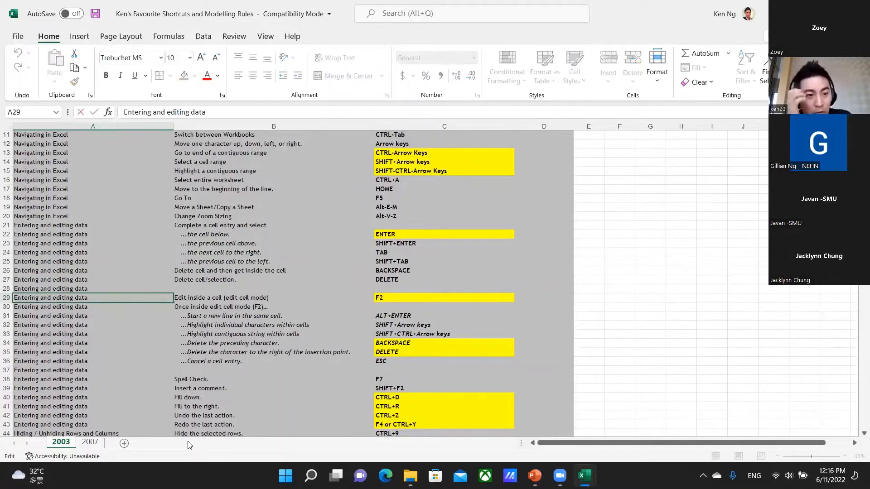
text(sdfsdfffsd)
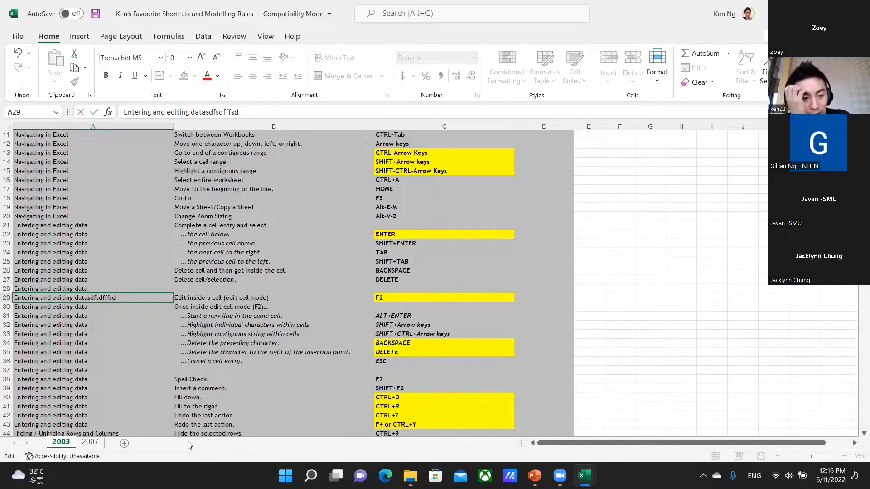
key(Escape)
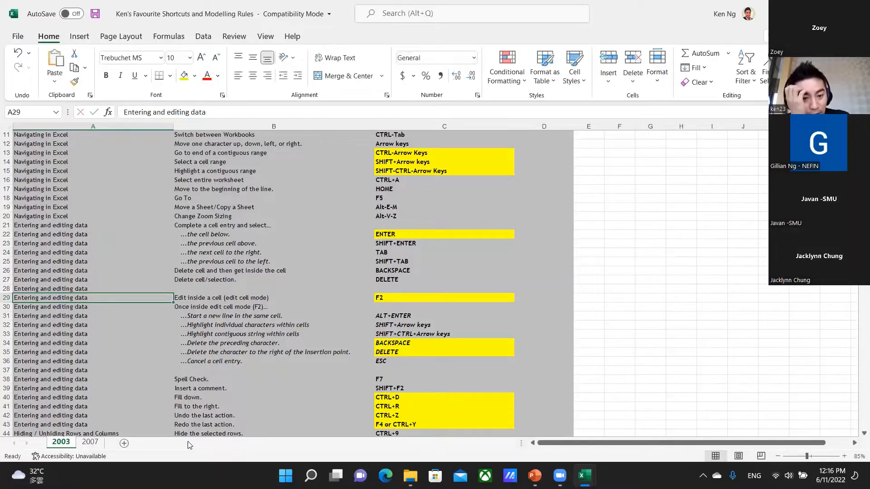
Try deleting the last character of the text in cell A34 in edit mode, and discard the edit.
key(Down)
key(Right)
key(Down)
key(Down)
key(Down)
key(Down)
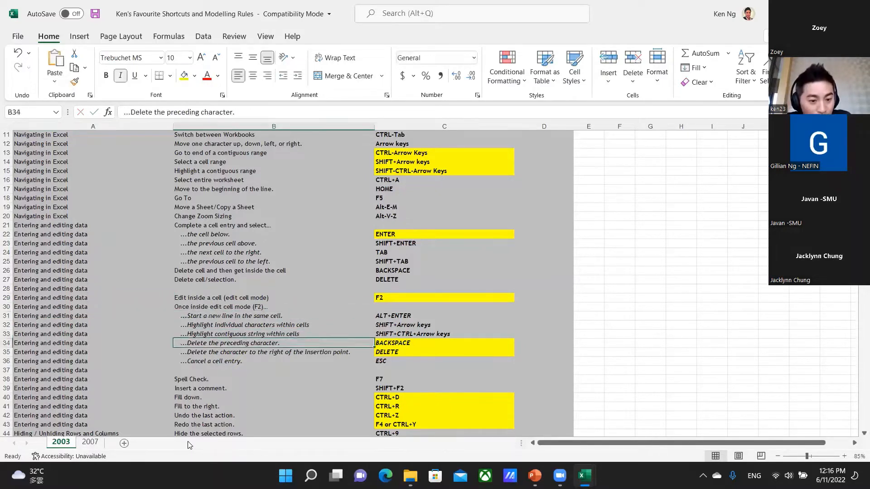
key(Down)
key(Left)
key(Up)
key(F2)
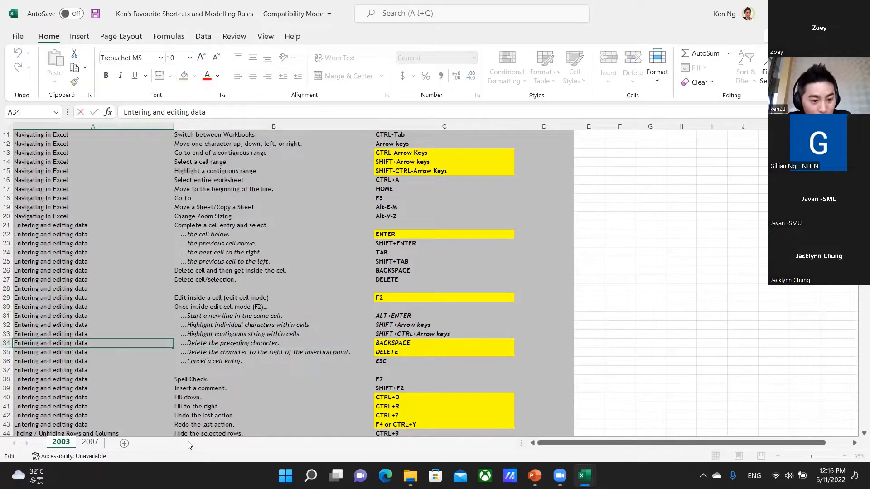
key(BackSpace)
key(Escape)
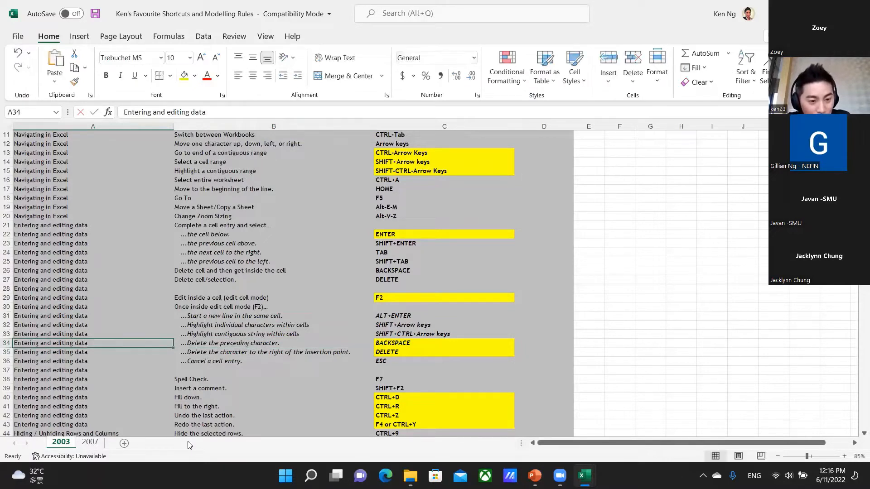
Enter 1 in the blank cell G28 beside the shortcut table and reselect that cell.
key(Down)
key(Down)
key(Down)
key(Down)
key(Down)
key(Down)
key(Down)
key(Down)
key(Down)
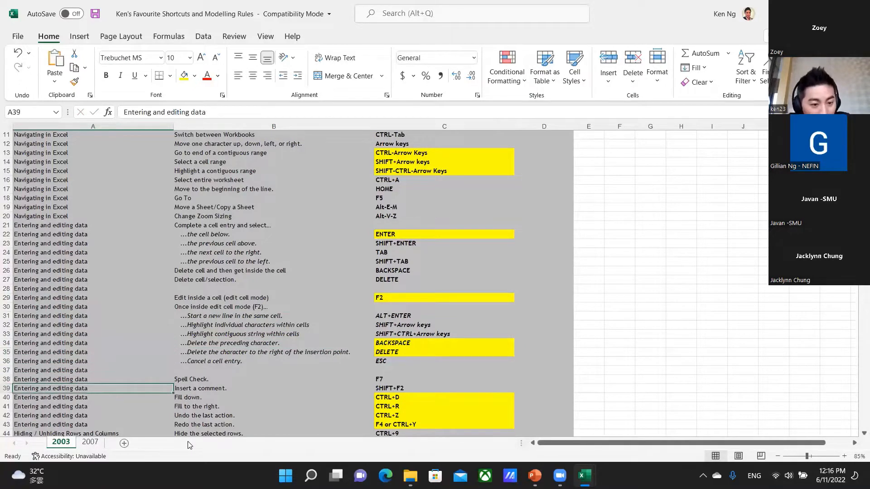
key(Up)
key(Right)
key(Up)
key(Right)
key(Up)
key(Right)
key(Up)
key(Right)
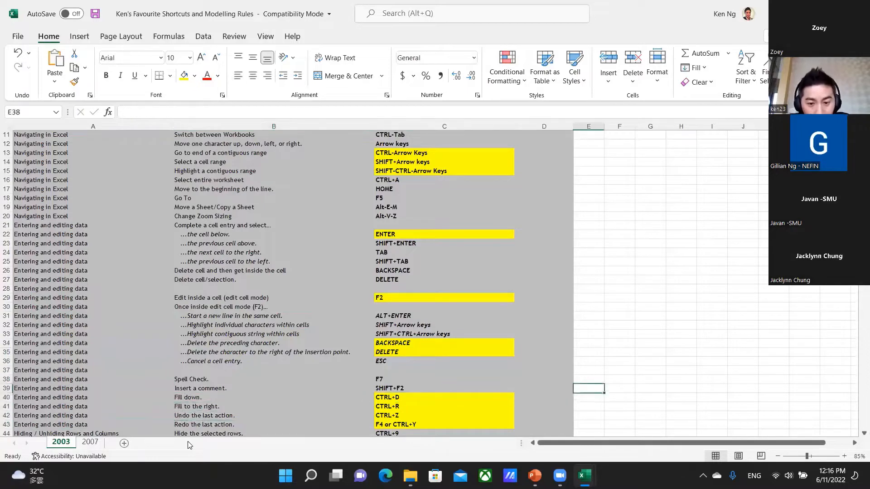
key(Right)
key(Up)
key(Right)
key(Up)
key(Up)
key(Up)
key(Up)
key(Up)
key(Up)
key(Up)
key(Up)
key(Up)
key(Up)
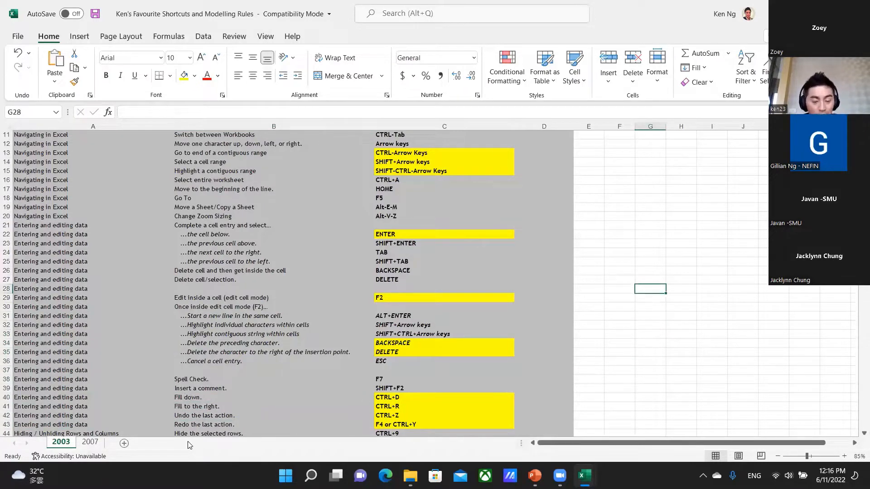
text(1)
key(Return)
key(Up)
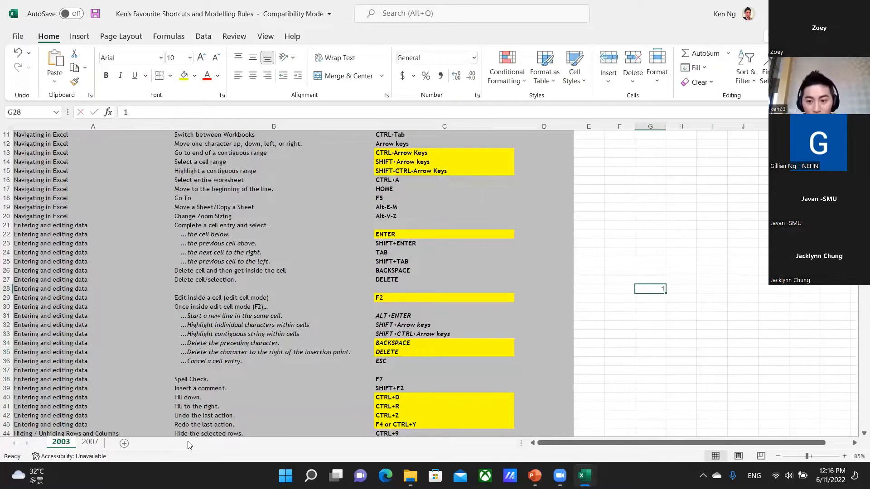
Fill the value from G28 down through G36 and move the selection off the filled range.
key(shift+Down)
key(shift+Down)
key(shift+Down)
key(shift+Down)
key(shift+Down)
key(shift+Down)
key(shift+Down)
key(shift+Down)
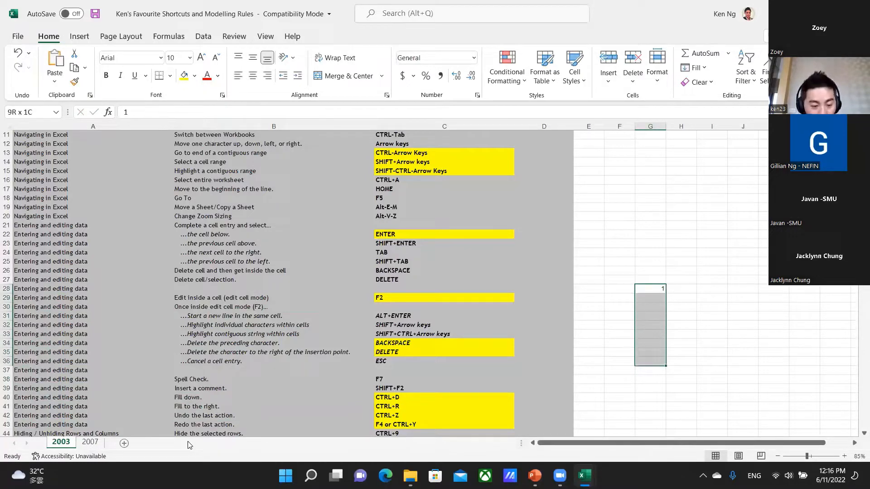
key(ctrl+d)
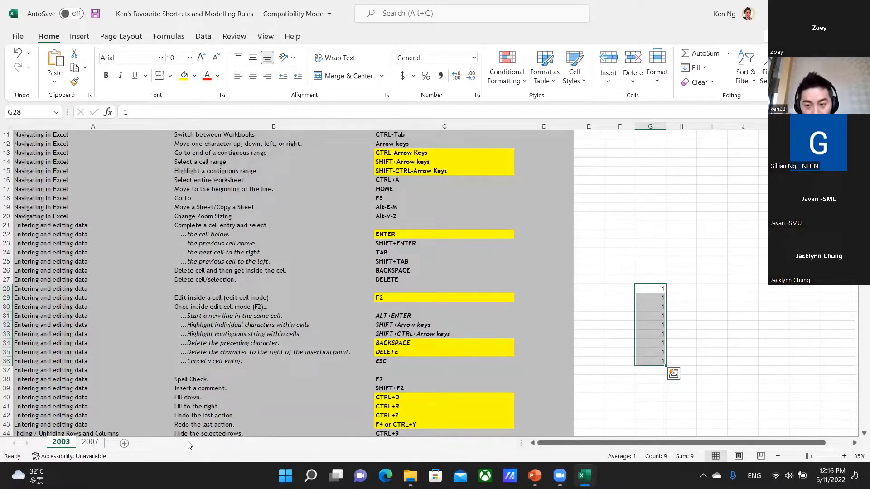
key(Down)
key(Down)
key(Down)
key(Down)
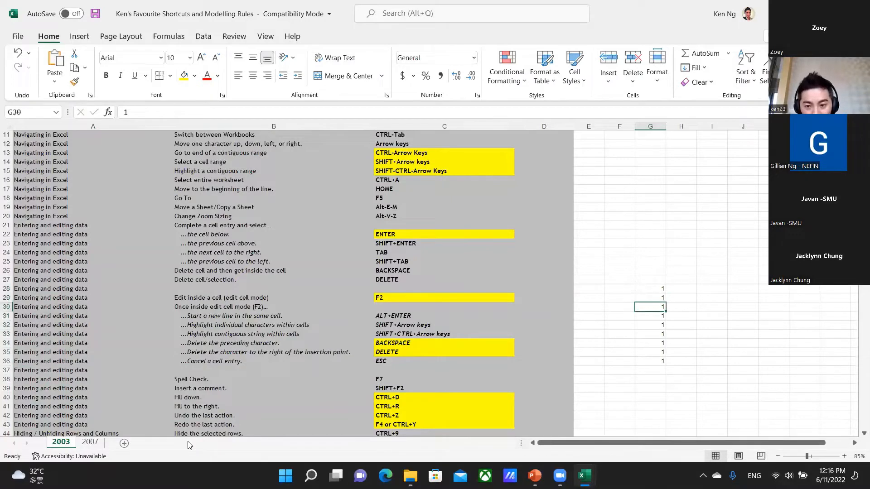
Clear the filled values in G29:G36 below the first 1 and return to cell G28.
key(ctrl+Up)
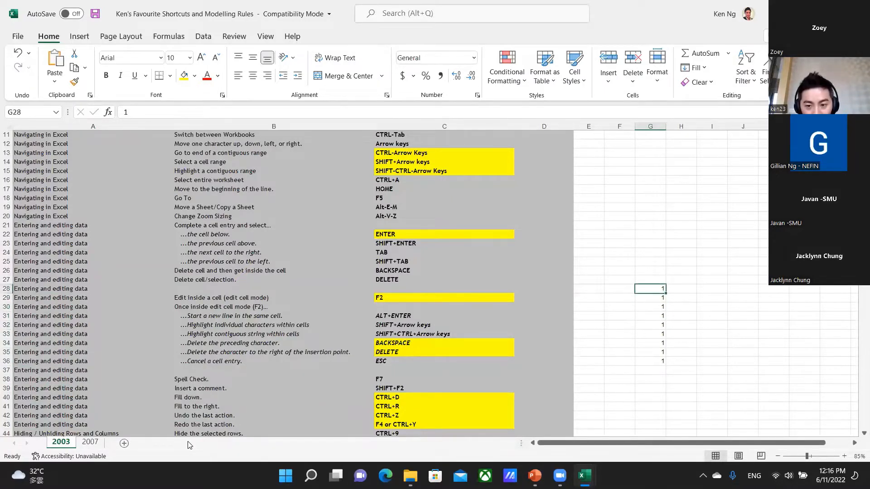
key(Down)
key(ctrl+shift+Down)
key(Delete)
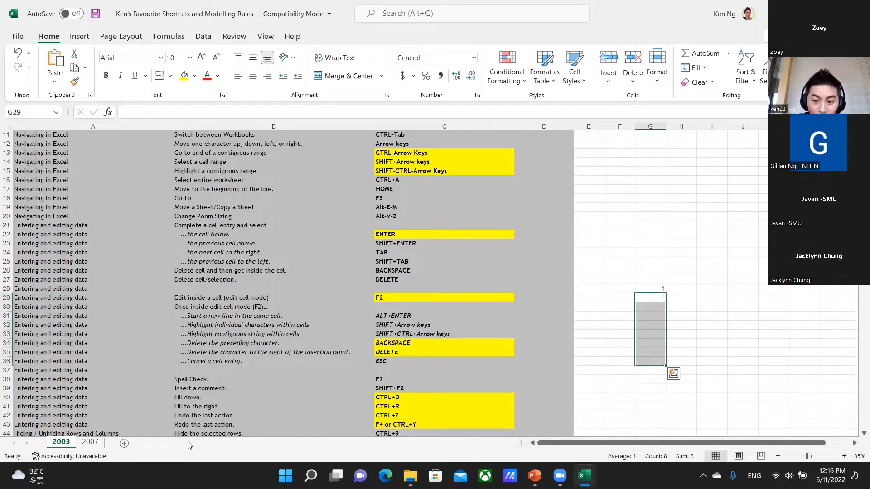
key(Up)
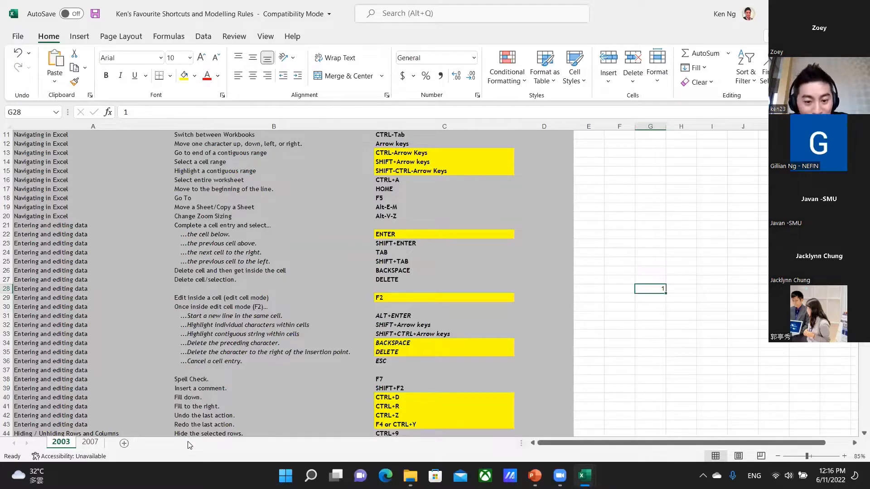
Fill the value from G28 to the right across six columns of row 28.
key(shift+Right)
key(shift+Right)
key(shift+Right)
key(shift+Right)
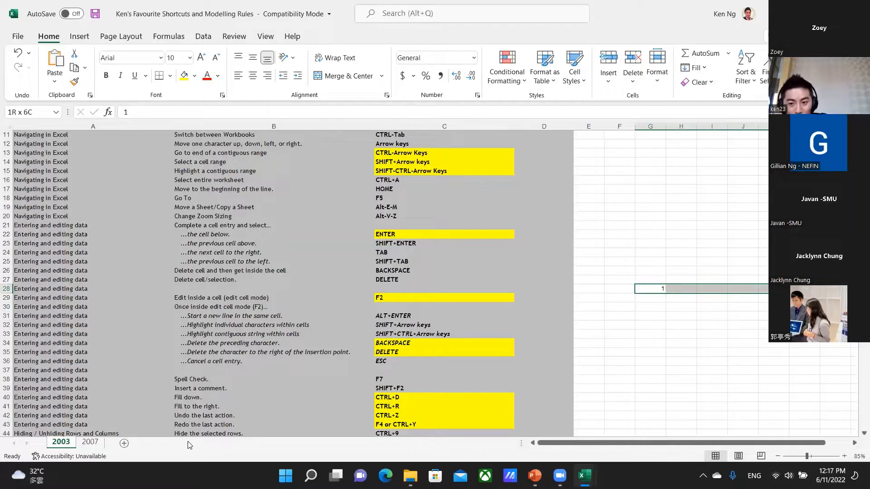
key(ctrl+r)
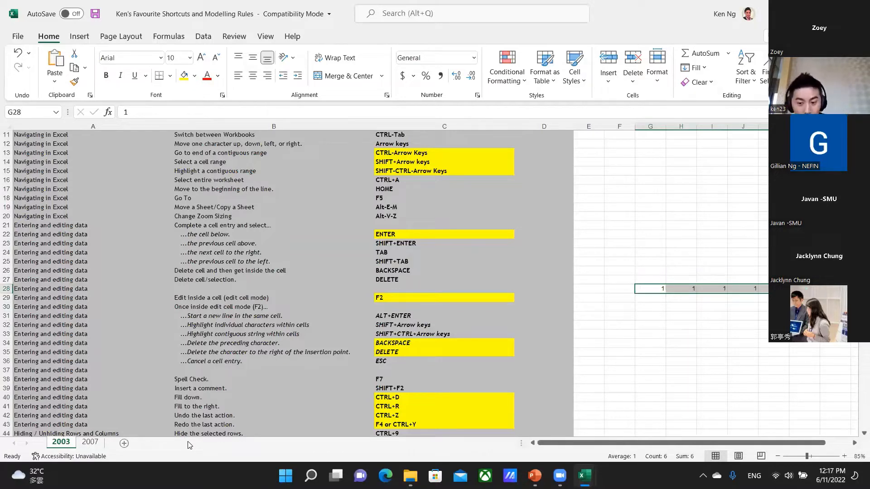
Try clearing the six filled cells in row 28, move down column G, and undo the deletion.
key(Delete)
key(Down)
key(Down)
key(Down)
key(Down)
key(Down)
key(Down)
key(Down)
key(Down)
key(Down)
key(Down)
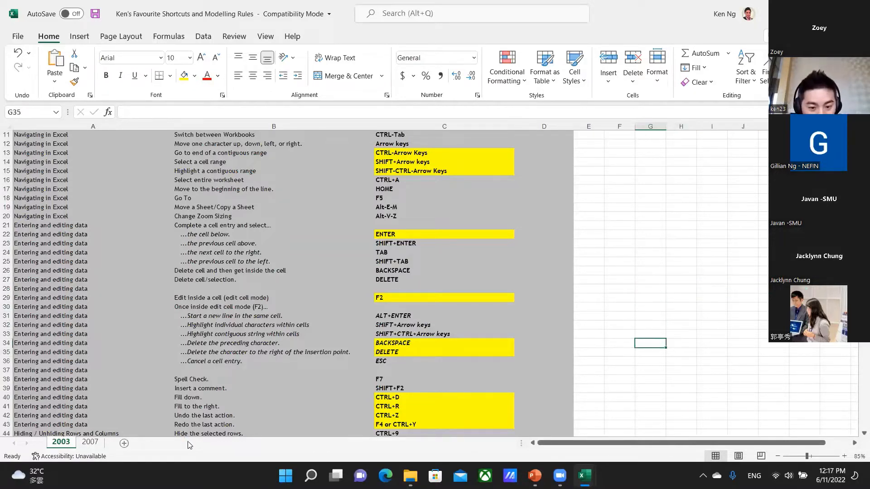
key(ctrl+z)
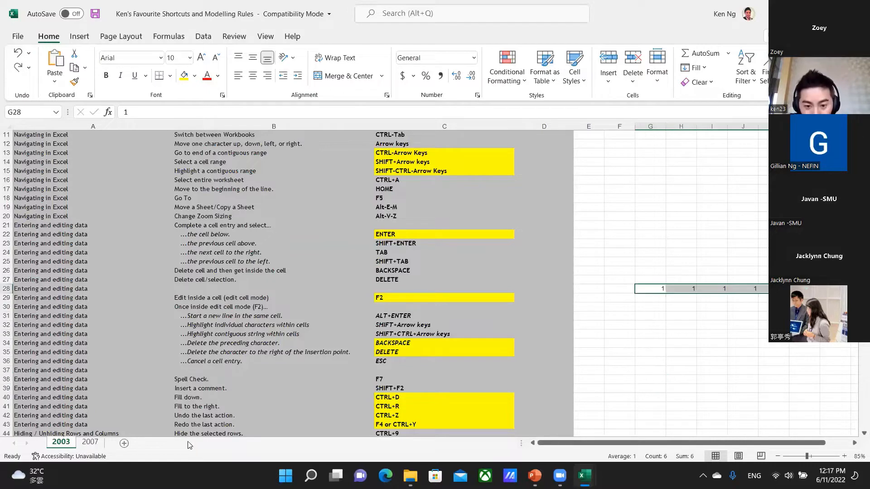
Clear the six selected values in row 28 starting at G28, and move down column G to row 48.
key(Delete)
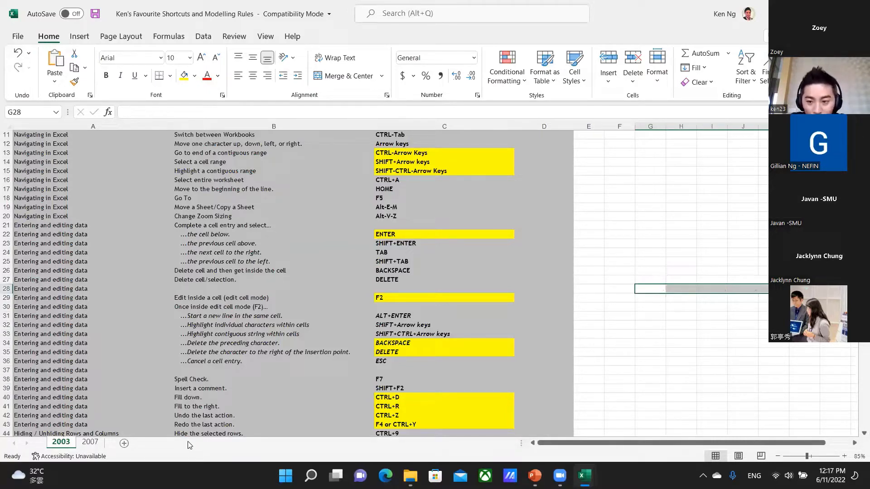
key(Down)
key(Down)
key(Down)
key(Down)
key(Down)
key(Down)
key(Down)
key(Down)
key(Down)
key(Down)
key(Down)
key(Down)
key(Down)
key(Down)
key(Down)
key(Down)
key(Down)
key(Down)
key(Down)
key(Down)
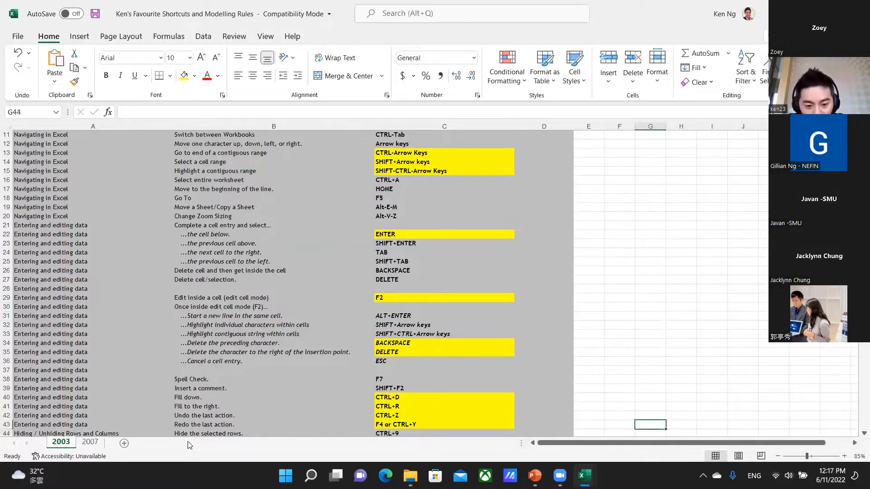
key(Down)
key(Down)
key(Down)
key(Down)
key(Up)
key(Up)
key(Up)
key(Up)
key(Up)
key(Up)
key(Up)
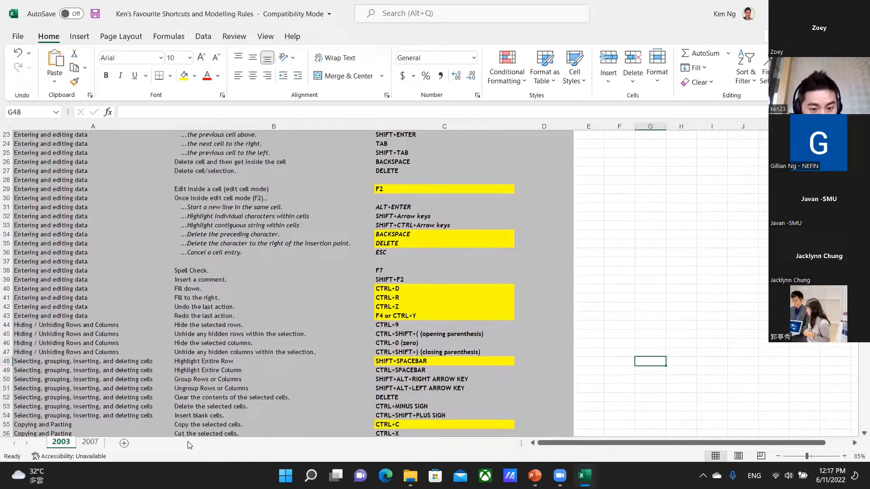
Select F44:F48, extend the selection to the entire rows 44 to 48, and collapse it back to F44.
key(Left)
key(Left)
key(Up)
key(Up)
key(Up)
key(Up)
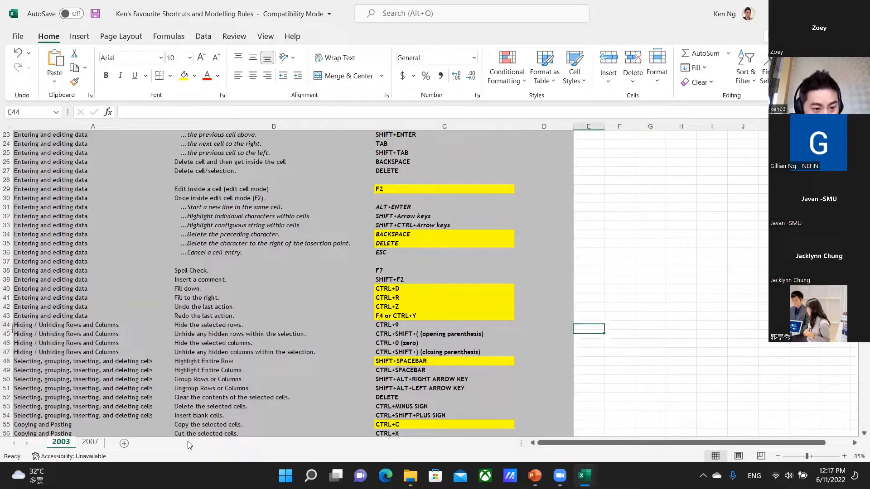
key(Right)
key(shift+Down)
key(shift+Down)
key(shift+Down)
key(shift+Down)
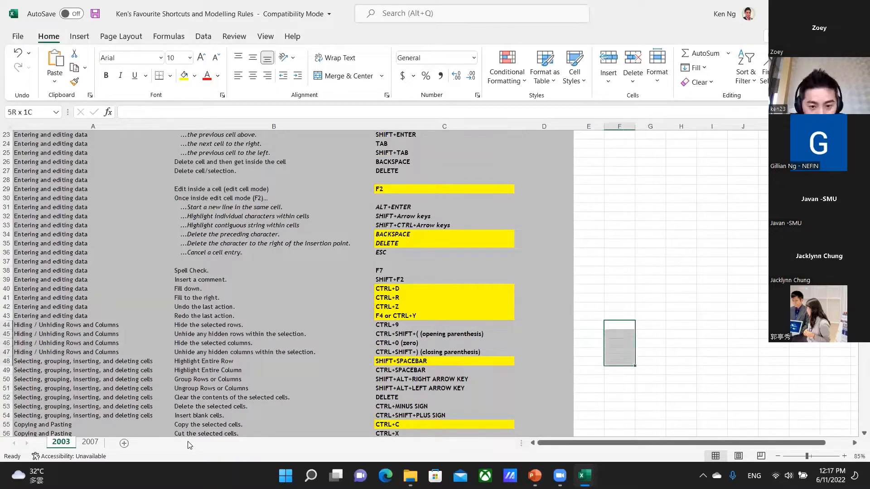
key(shift+space)
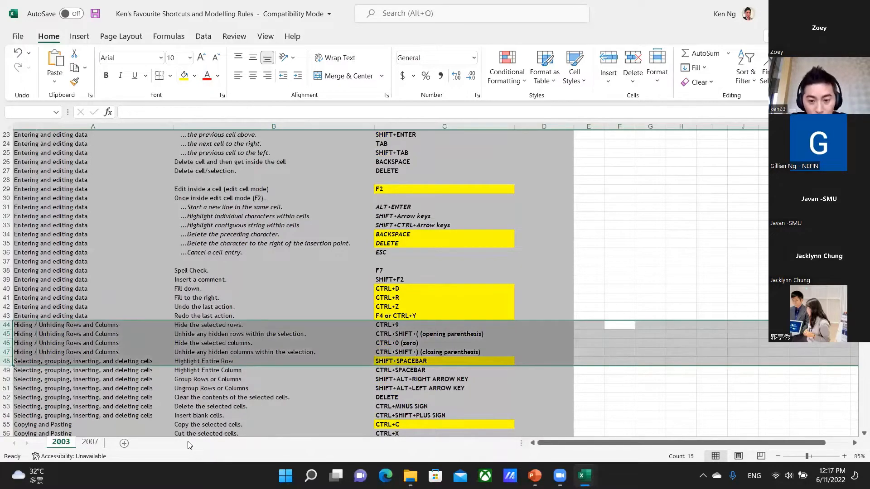
key(Right)
key(Right)
key(Left)
key(Left)
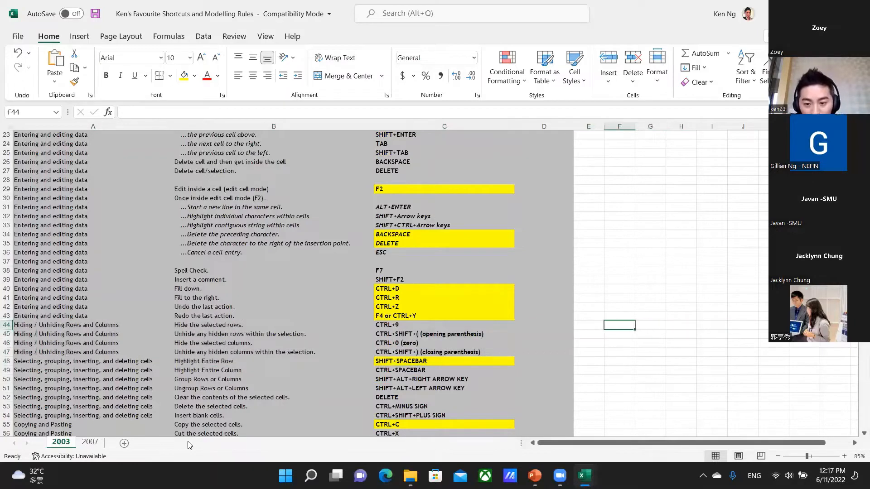
Repeat the entire-row selection of rows 44 to 48 from F44:F48, and move up to cell F41.
key(shift+Down)
key(shift+Down)
key(shift+Down)
key(shift+Down)
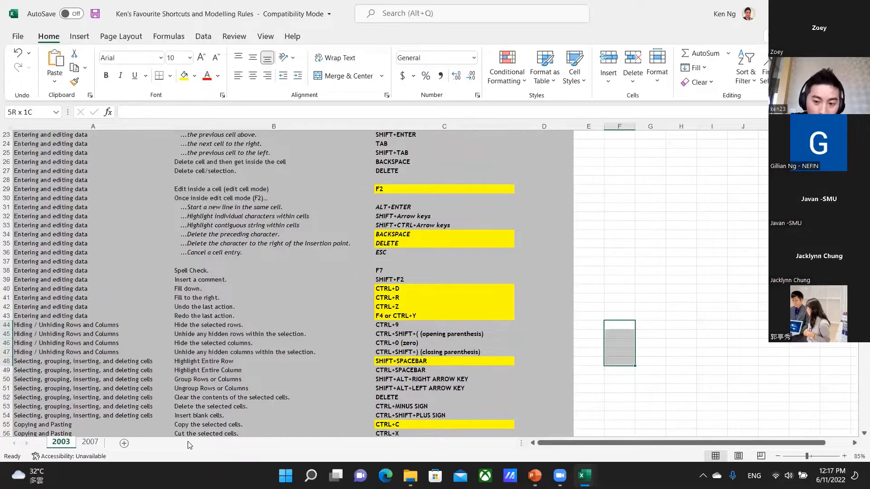
key(shift+space)
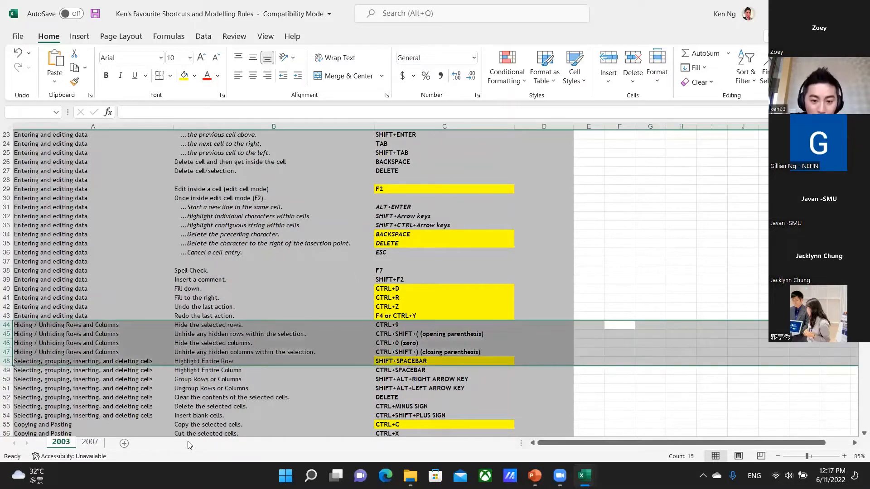
key(Down)
key(Down)
key(Up)
key(Up)
key(Up)
key(Up)
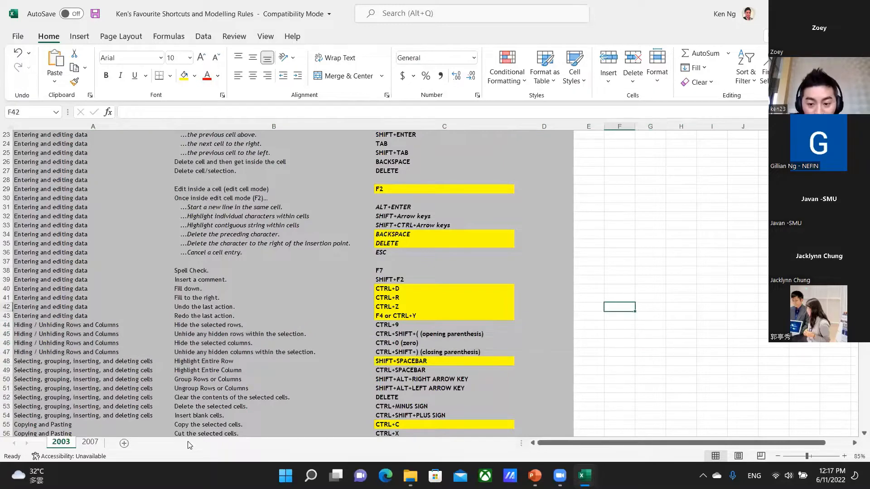
key(Up)
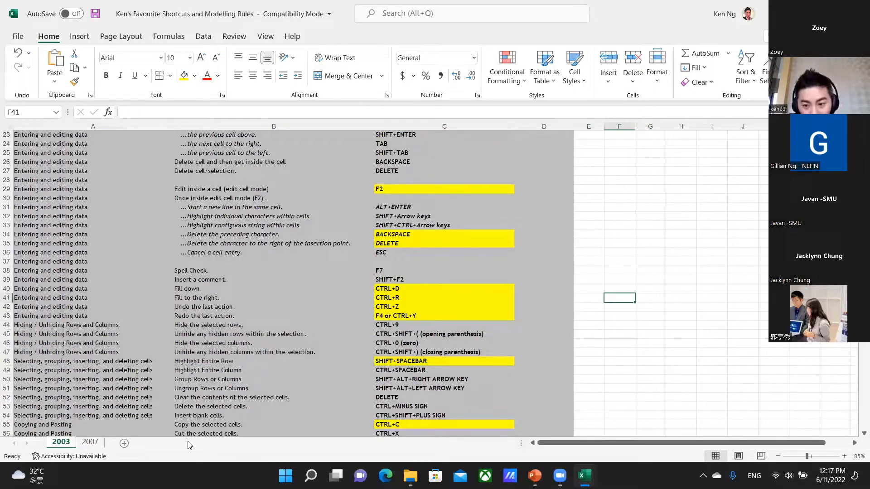
Select the entire 2003 worksheet, drop the selection, and move to cell E48.
key(ctrl+a)
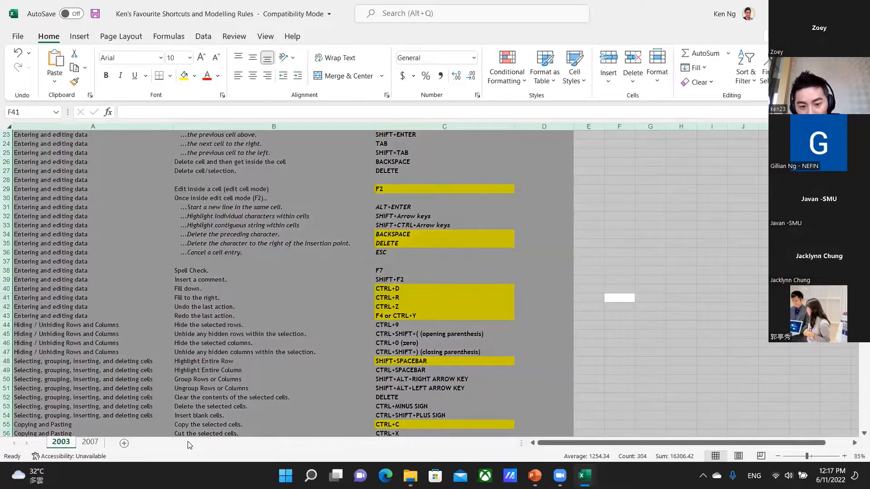
key(Down)
key(Down)
key(Down)
key(Down)
key(Down)
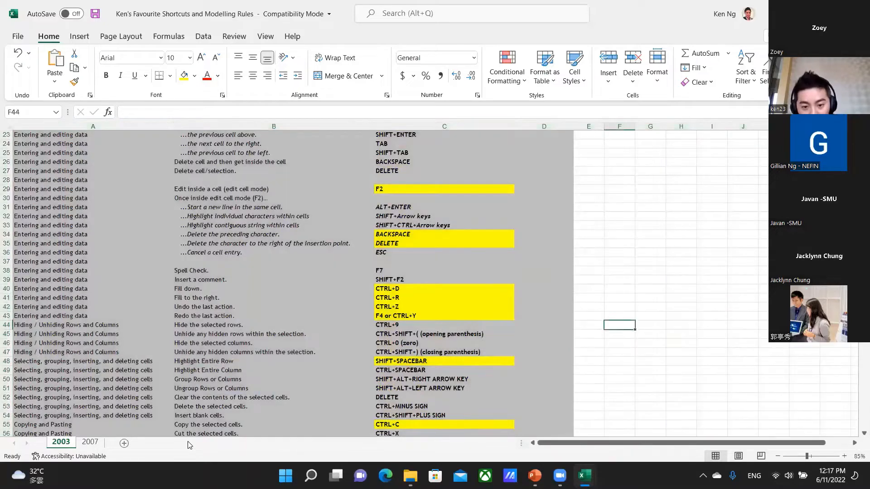
key(Left)
key(Down)
key(Down)
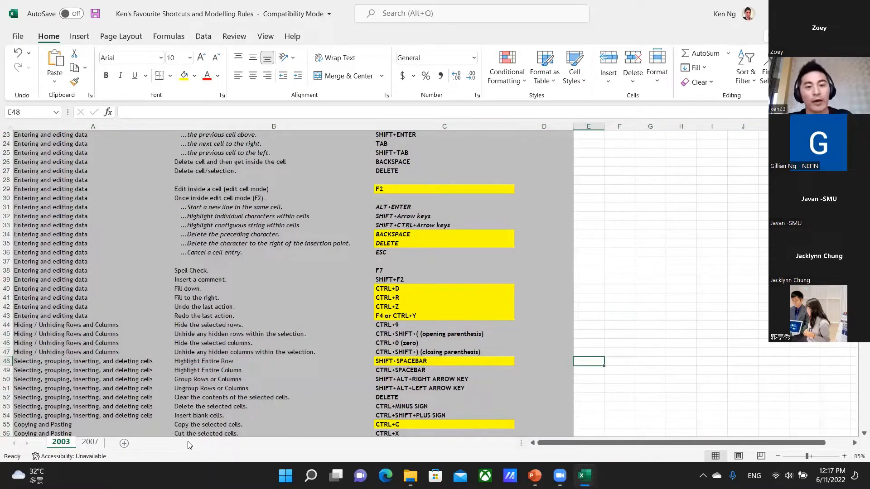
Switch to the Solar Project Training Financial Model workbook and go to cell H19 in the TW SPV FCF row of IRR Calc.
key(alt+Tab)
key(alt+Tab)
key(alt+Tab)
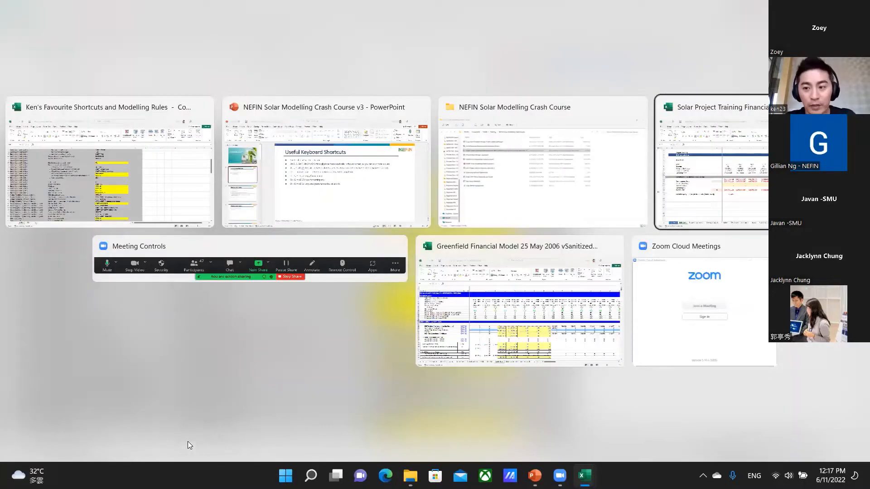
key(Left)
key(Left)
key(Down)
key(Down)
key(Down)
key(Down)
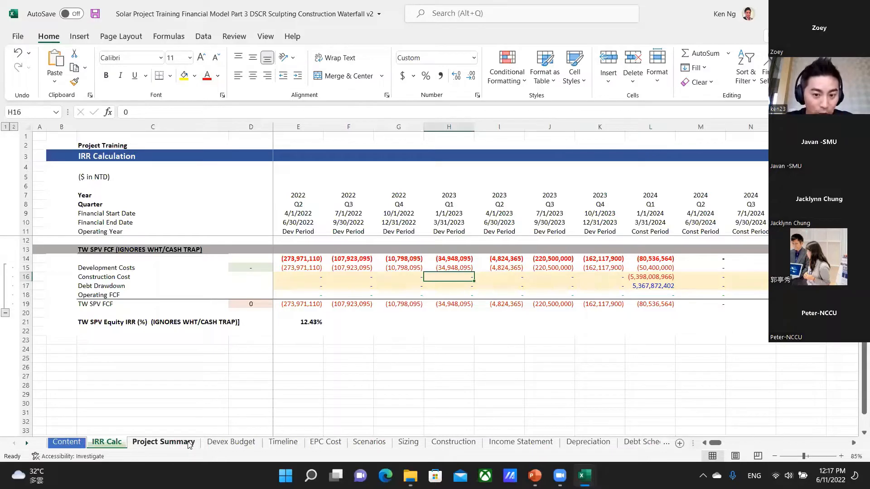
key(Down)
key(Down)
key(Down)
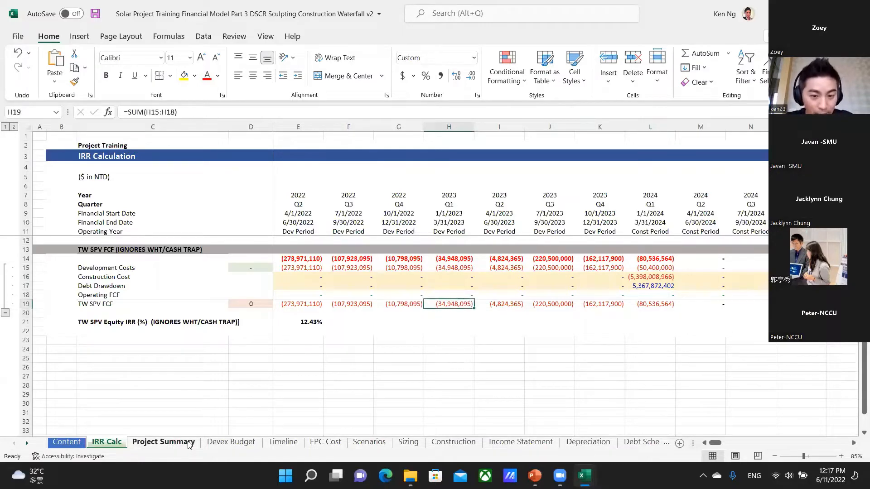
Select the entire IRR Calc worksheet, and drop the selection by picking blank cell K28.
key(ctrl+a)
key(ctrl+a)
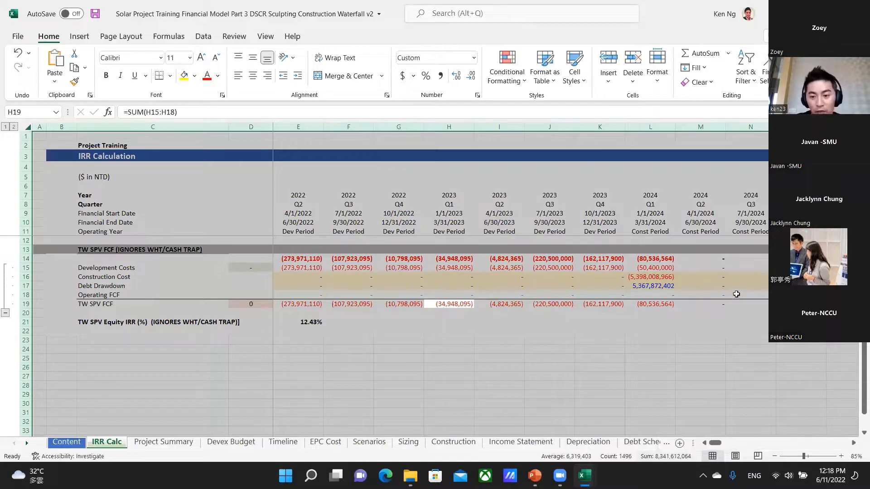
click(593, 383)
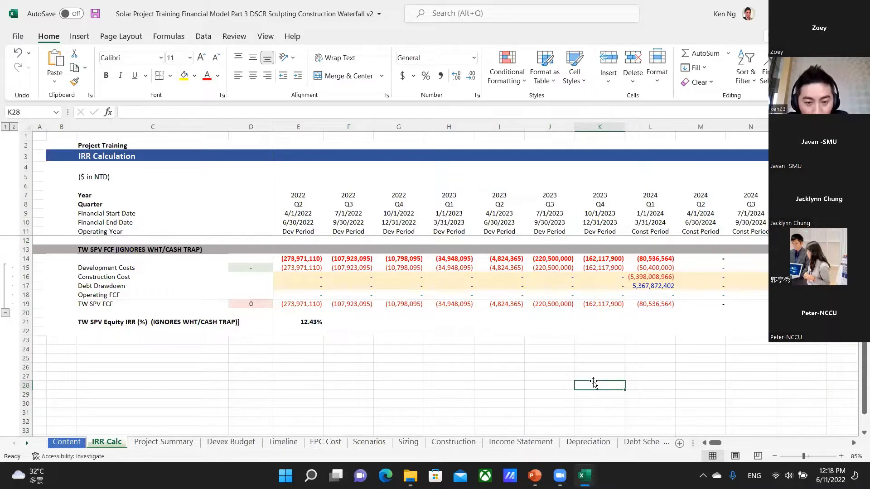
Return to the shortcuts workbook and review the copy, paste and Paste Special shortcuts in column C, ending on C54.
key(ctrl+Tab)
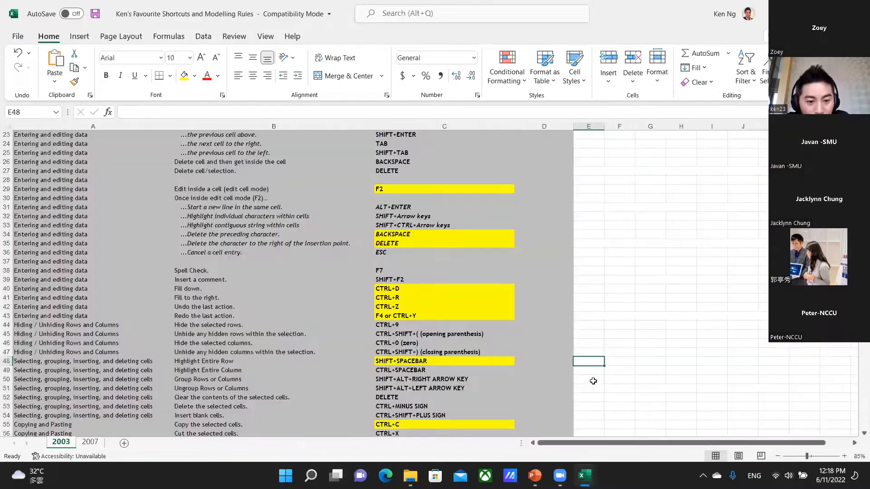
scroll(589, 376, down, 4)
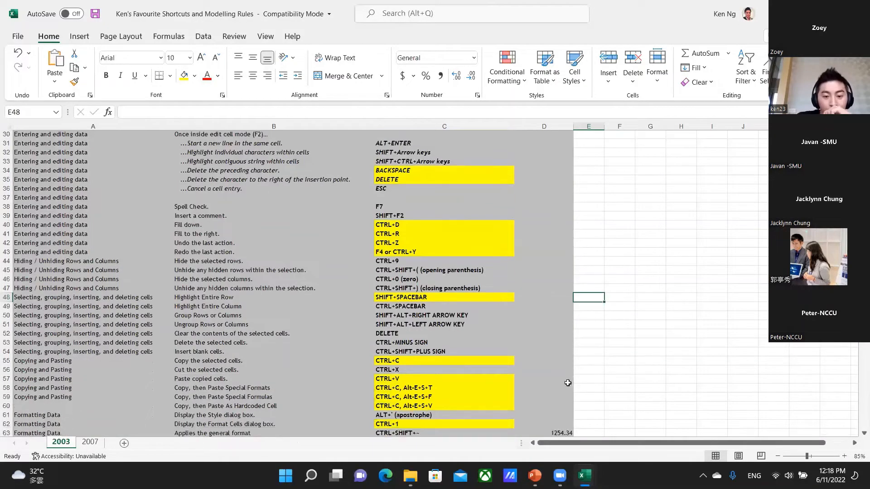
click(415, 318)
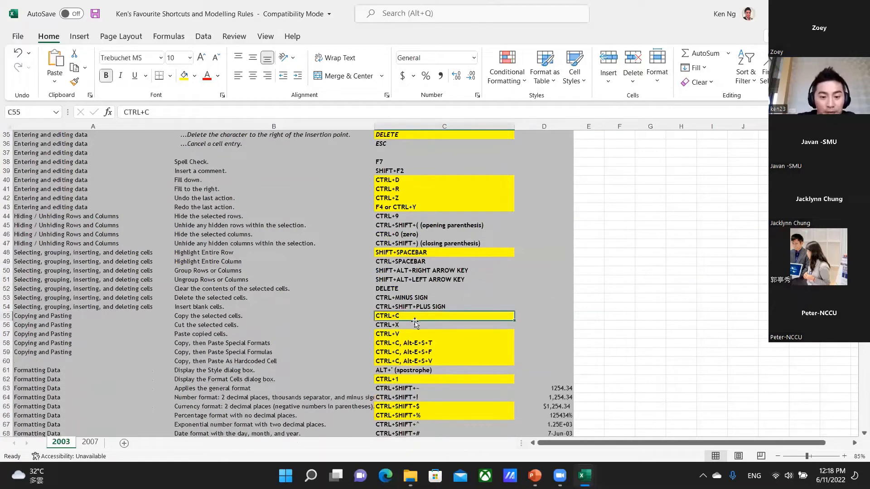
key(Down)
key(Down)
key(Down)
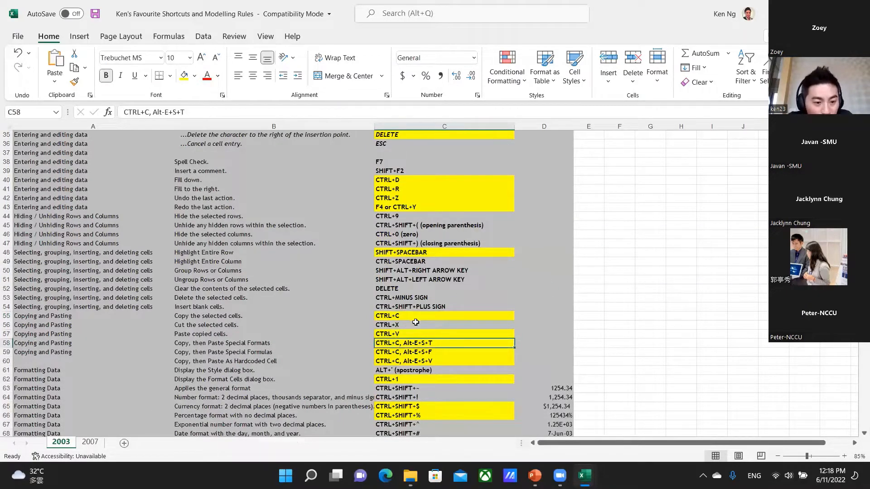
key(Left)
key(Right)
key(Up)
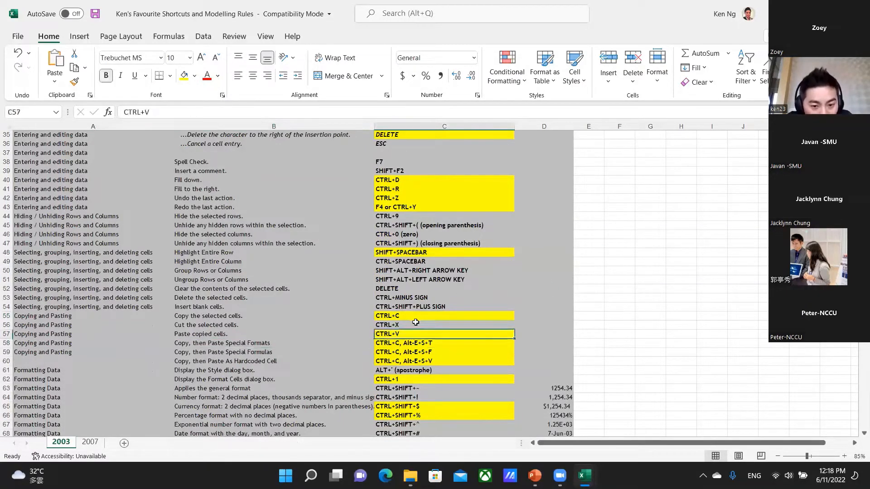
key(Up)
key(Up)
key(Up)
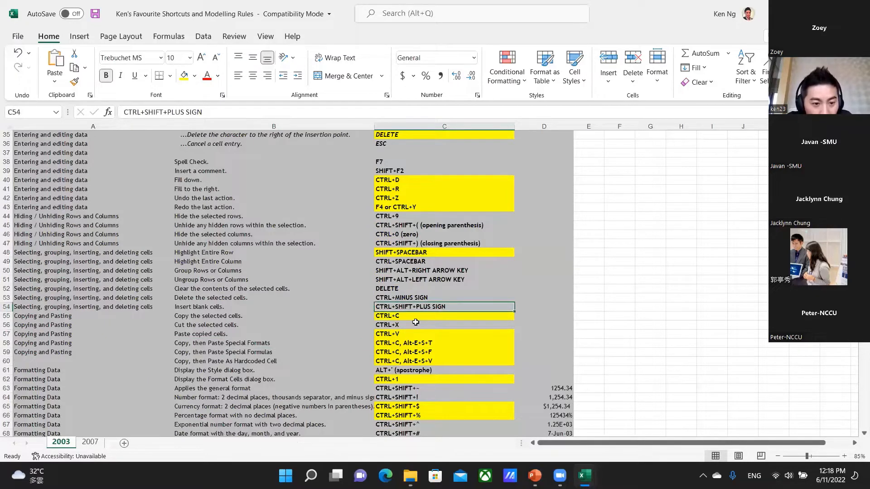
Switch to the Solar Project Training Financial Model workbook and go to cell N17 in the Debt Drawdown row of IRR Calc.
key(alt+Tab)
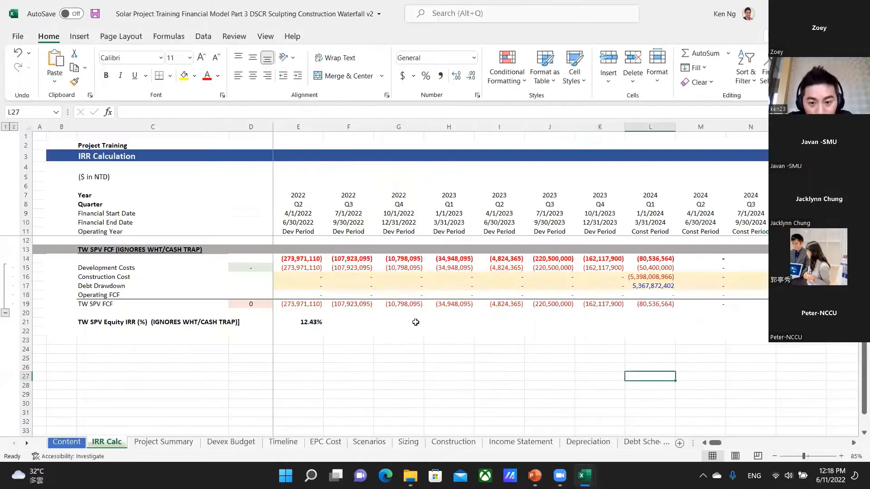
key(Up)
key(Up)
key(Up)
key(Up)
key(Up)
key(Up)
key(Up)
key(Up)
key(Up)
key(Up)
key(Right)
key(Right)
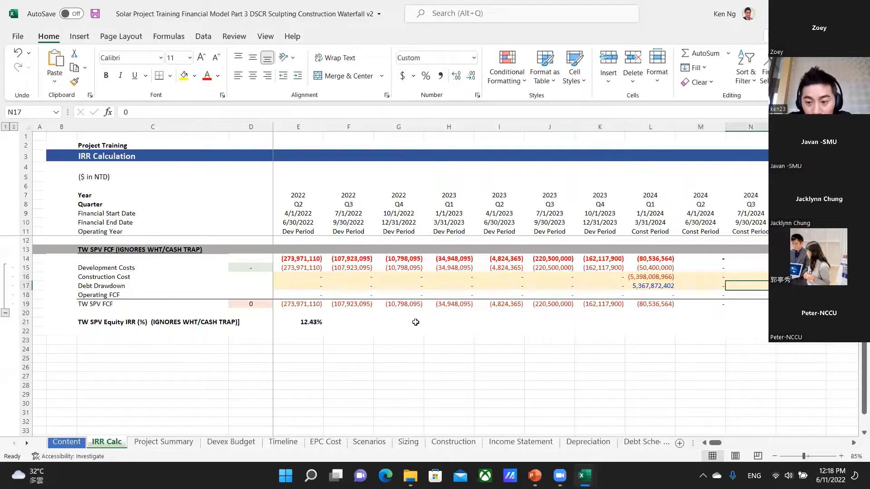
Copy Debt Drawdown cell N17 and paste it with its formatting into N19 of the TW SPV FCF row.
key(ctrl+c)
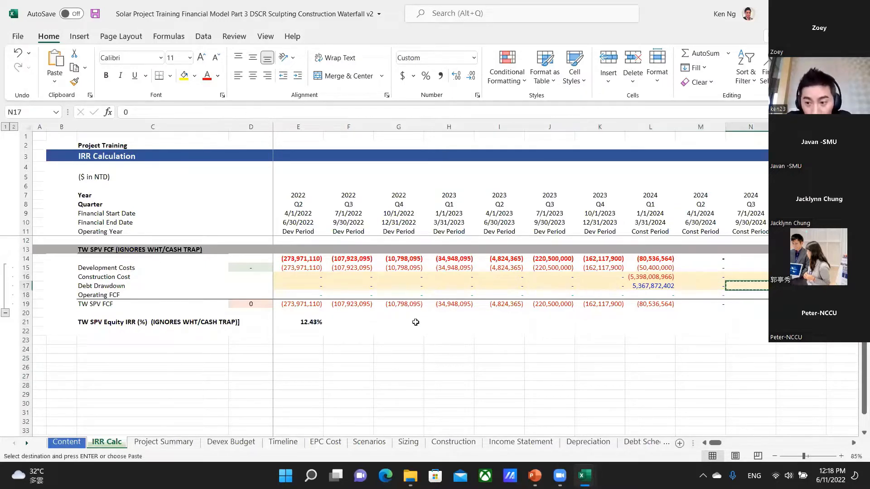
key(Down)
key(Down)
key(Return)
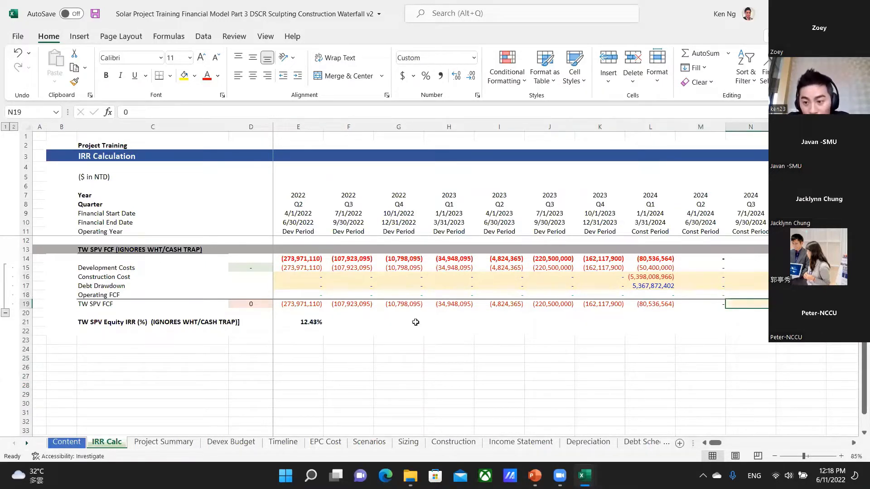
Compare the pasted cell N19 with its source N17, and undo the full paste.
key(Up)
key(Up)
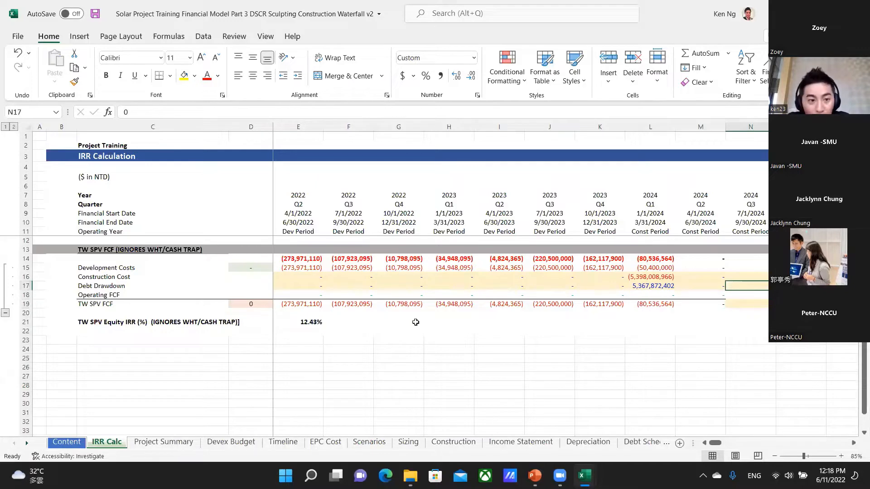
key(Down)
key(Down)
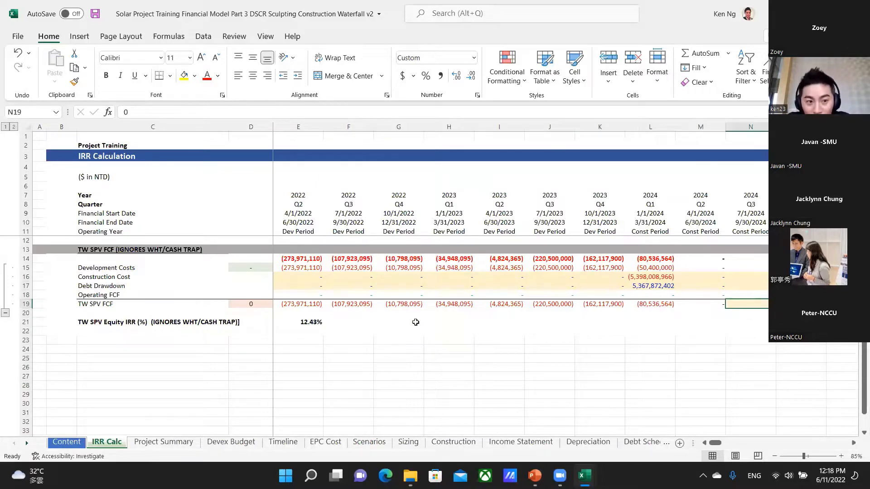
key(Up)
key(Up)
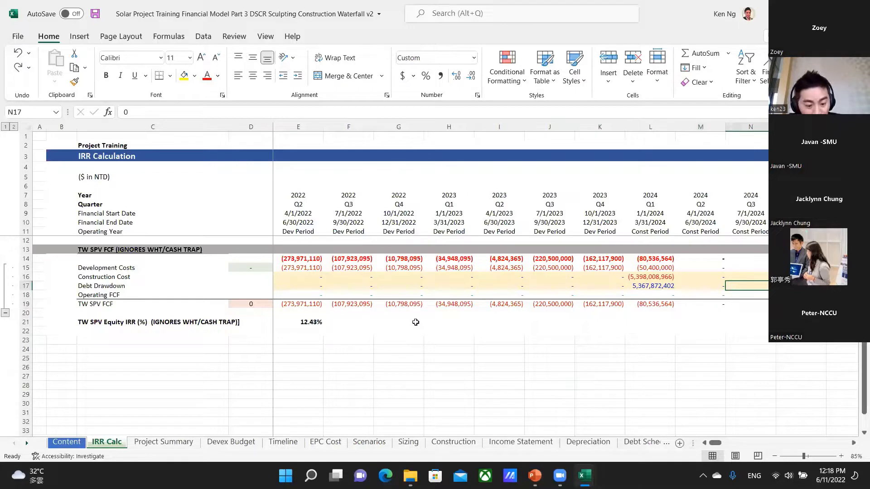
Copy Debt Drawdown cell N17 and use Paste Special to paste only its formula into N19.
key(ctrl+c)
key(Down)
key(Down)
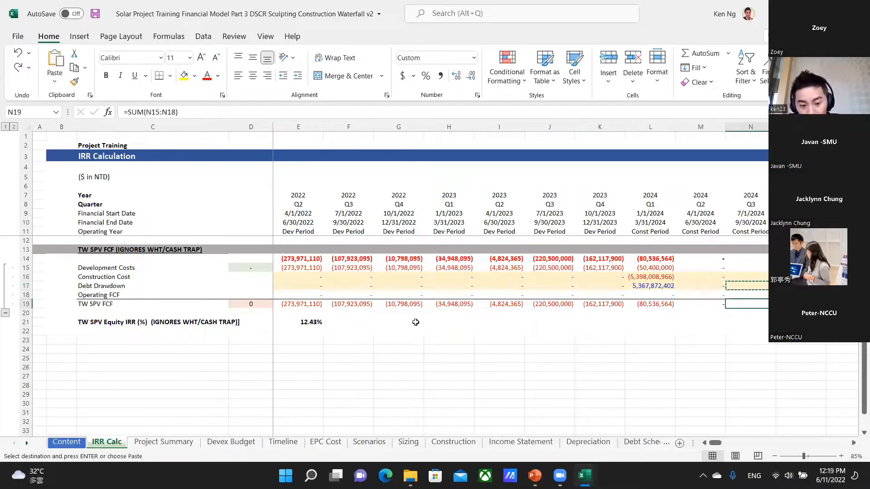
key(alt)
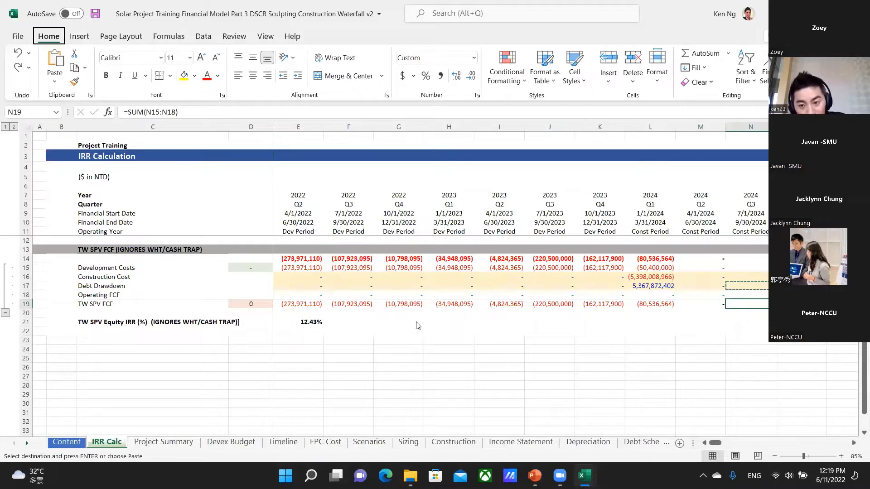
key(e)
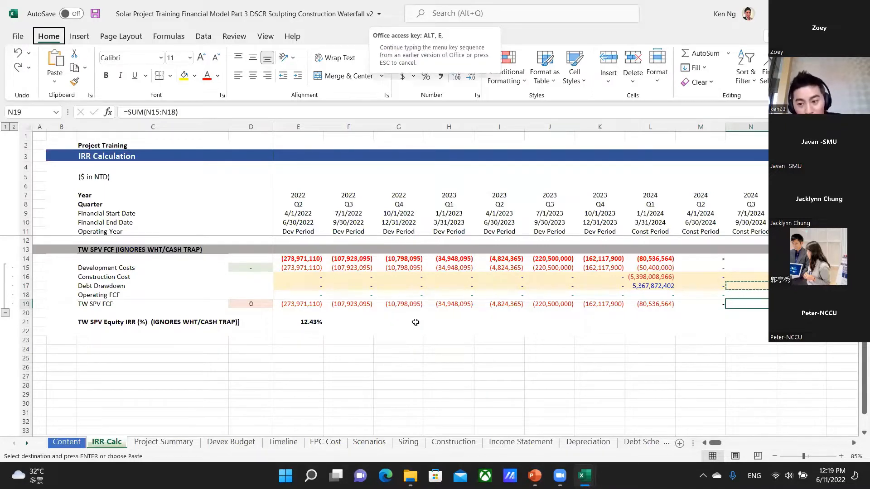
key(s)
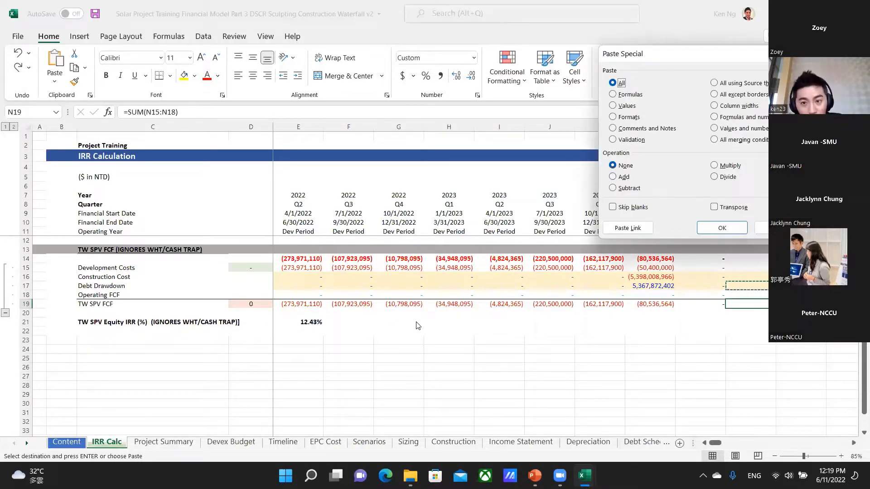
key(f)
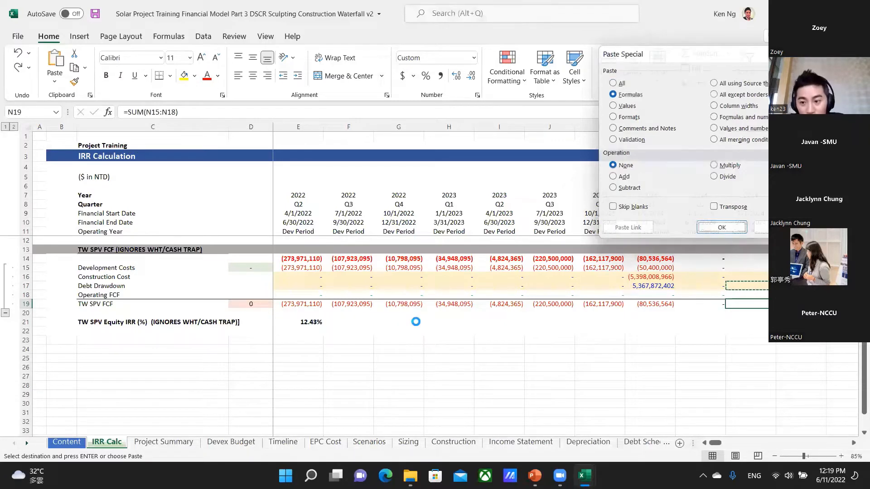
key(Return)
key(Escape)
Compare source cell N17 with the result in N19, and undo the formulas-only paste.
key(Up)
key(Up)
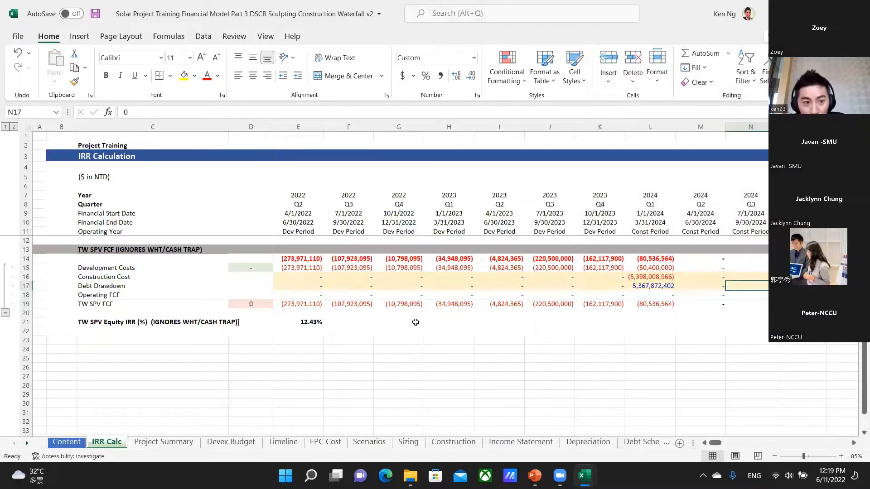
key(Down)
key(Down)
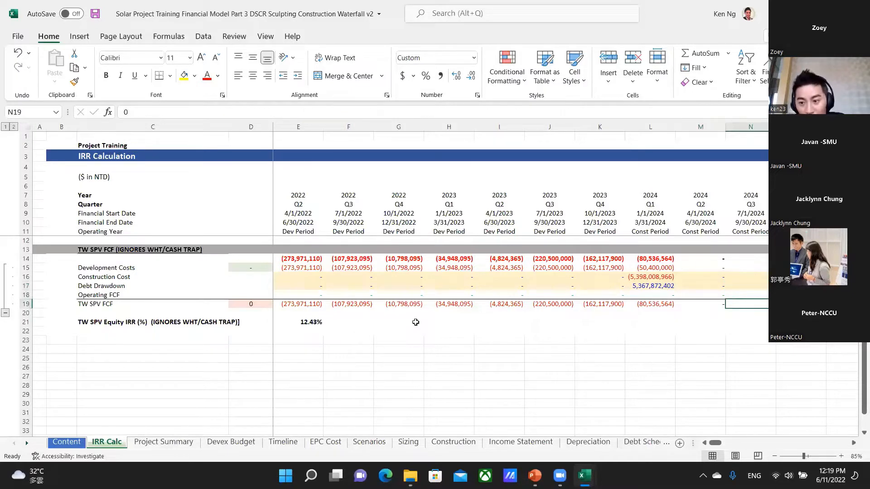
key(ctrl+z)
key(Escape)
Leave the IRR Calc worksheet and go to the EPC Cost worksheet.
key(Left)
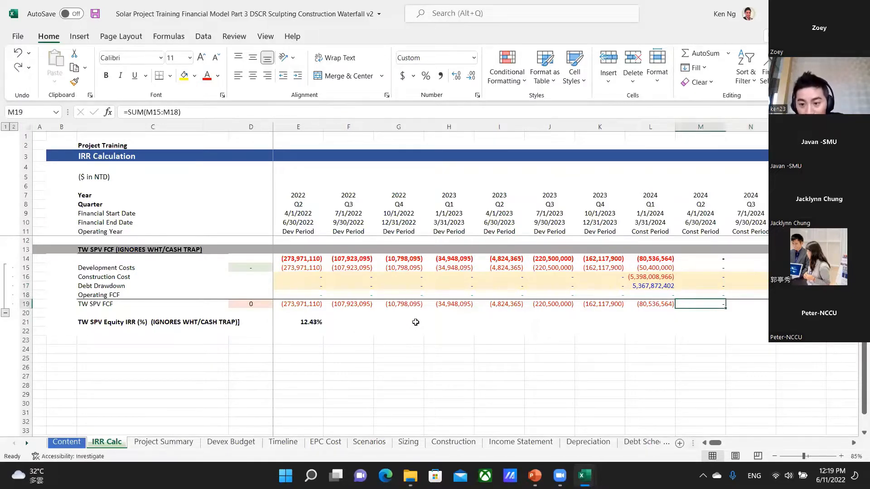
key(Up)
key(Up)
key(Right)
key(Up)
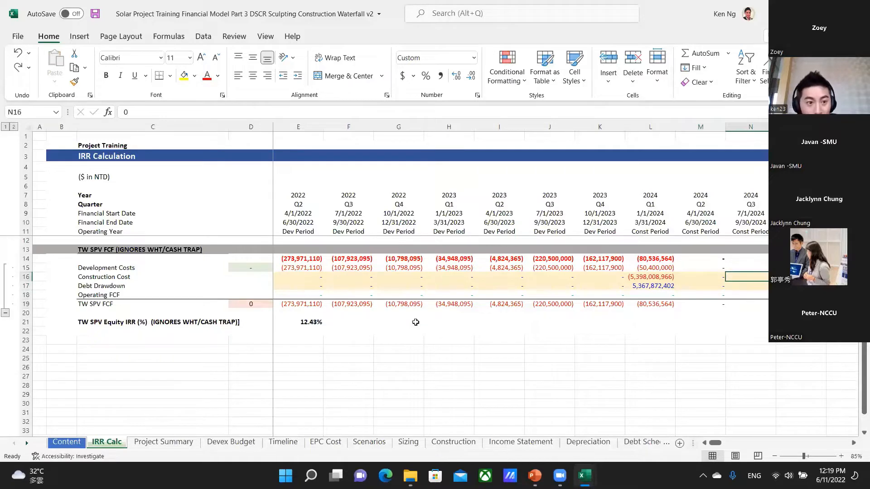
key(Left)
key(Left)
key(Left)
key(Left)
key(ctrl+Page_Down)
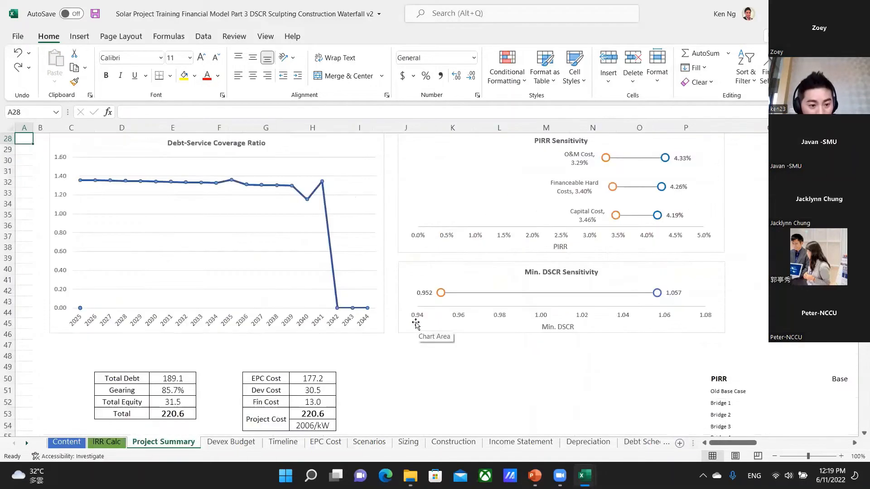
key(ctrl+Page_Down)
key(ctrl+Page_Down)
key(ctrl+Page_Down)
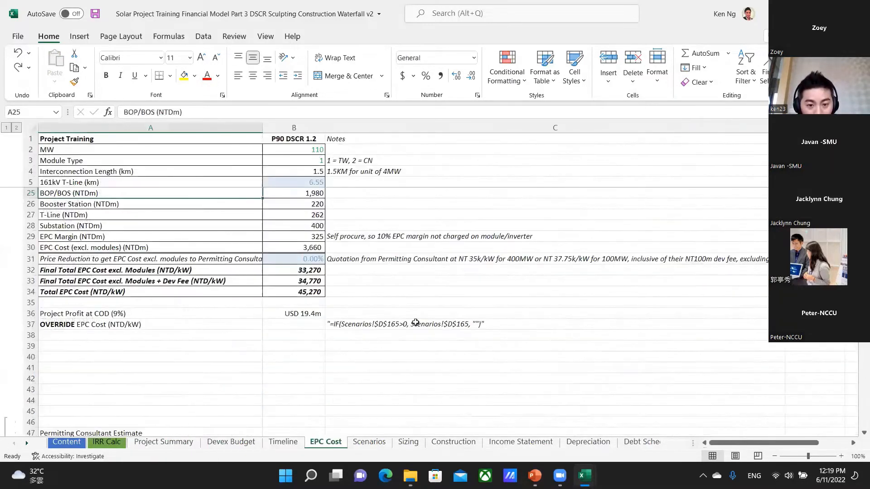
Copy BOP/BOS cell B25 and use Paste Special to paste only its value into C25.
key(Right)
key(Down)
key(Down)
key(Down)
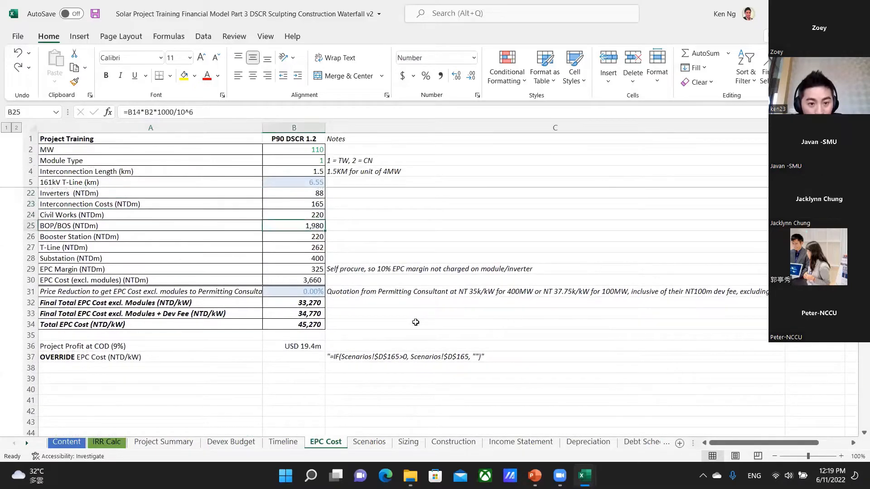
key(ctrl+c)
key(Right)
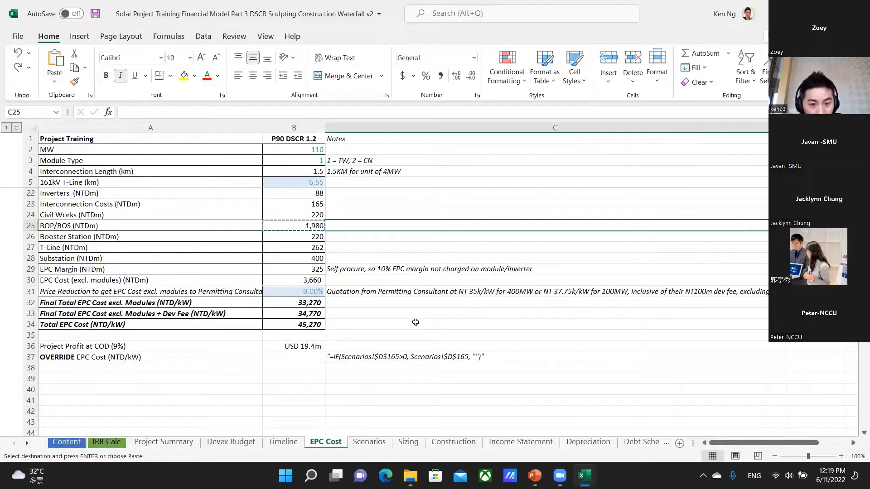
key(ctrl+alt+v)
key(v)
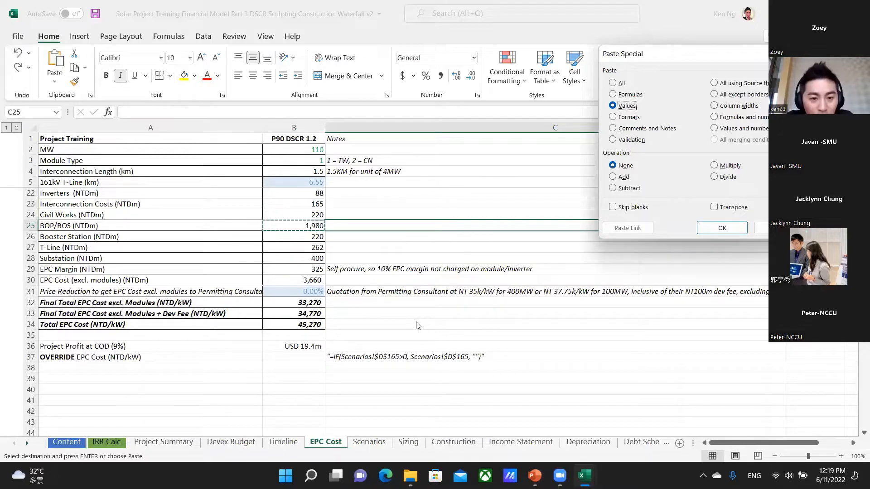
key(Return)
key(Escape)
Check the formula in B25 and repeat the values-only paste from B25 into C25.
key(Left)
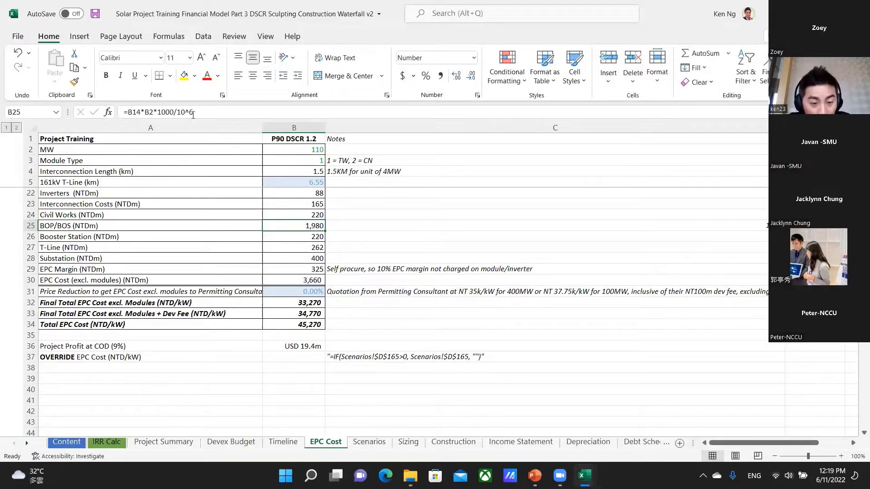
key(ctrl+c)
key(Right)
key(ctrl+alt+v)
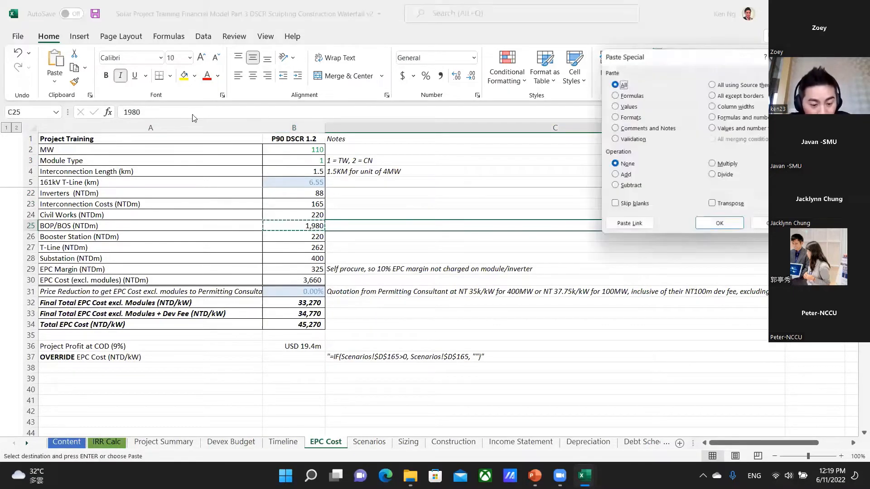
key(v)
key(Return)
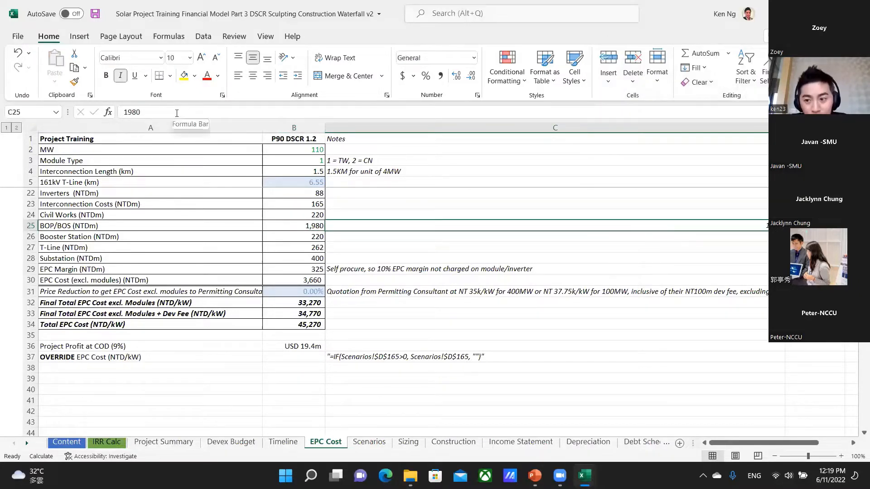
Clear the pasted value from C25 and paste only the formats of BOP/BOS cell B25 there.
key(Left)
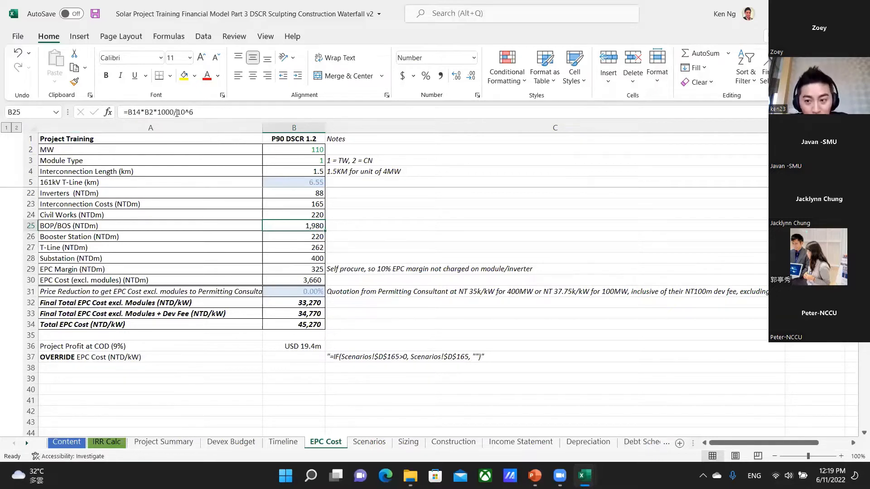
key(ctrl+c)
key(Right)
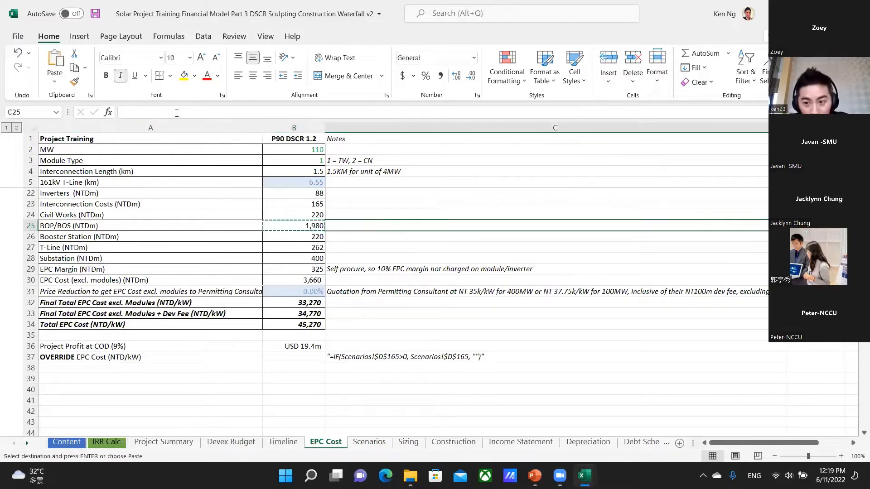
key(alt+e)
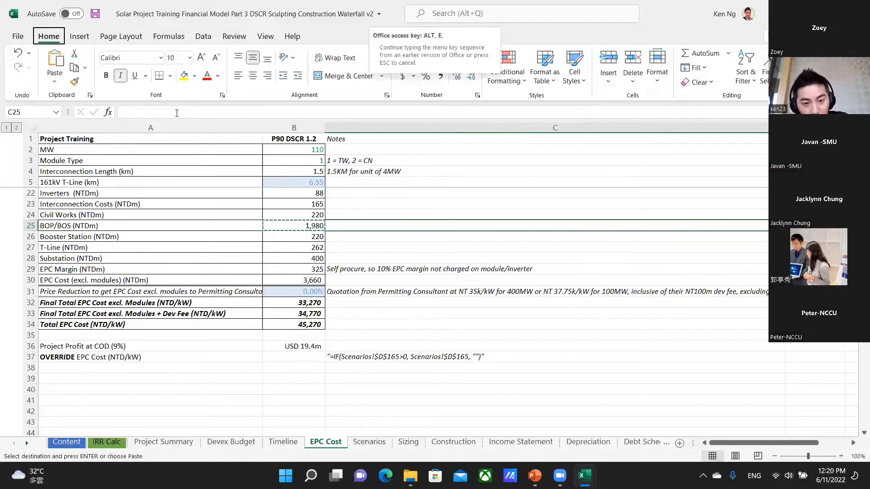
key(s)
key(t)
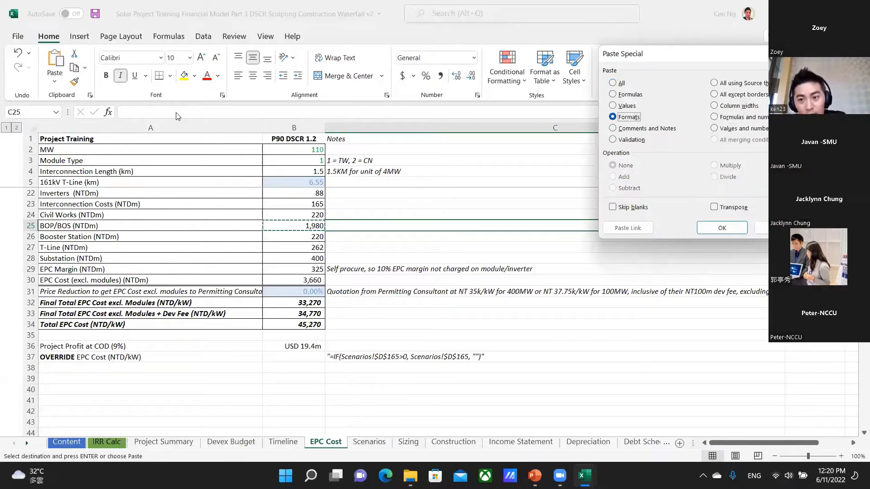
key(Return)
key(Escape)
Examine the pasted formatting of C25 against B25 and the neighbouring cells in column C, ending on C25.
key(Left)
key(Down)
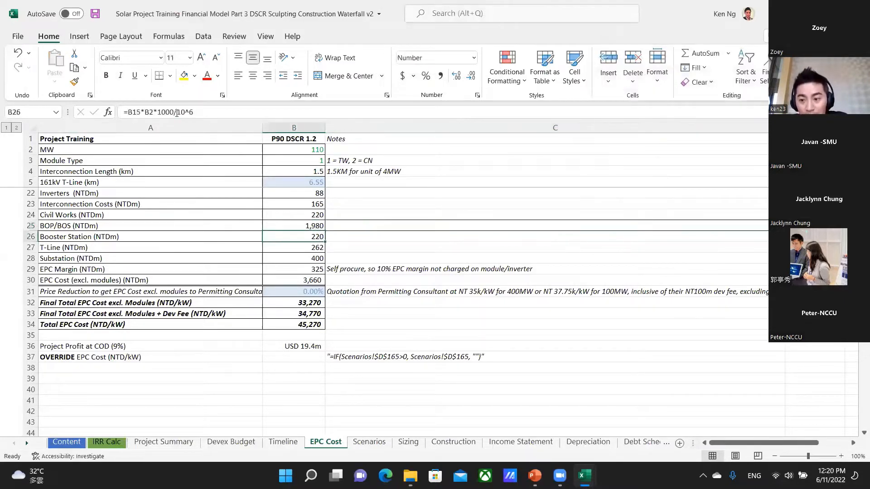
key(Down)
key(Right)
key(Up)
key(Left)
key(Up)
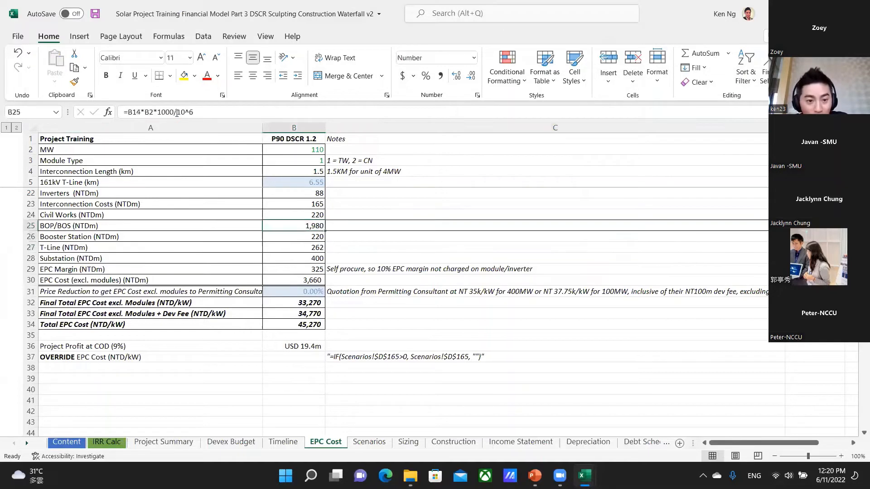
key(Right)
key(Left)
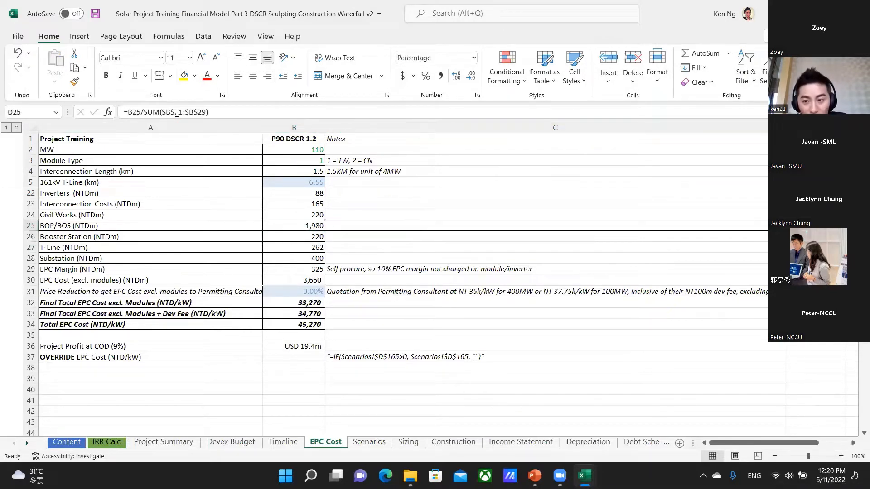
key(Right)
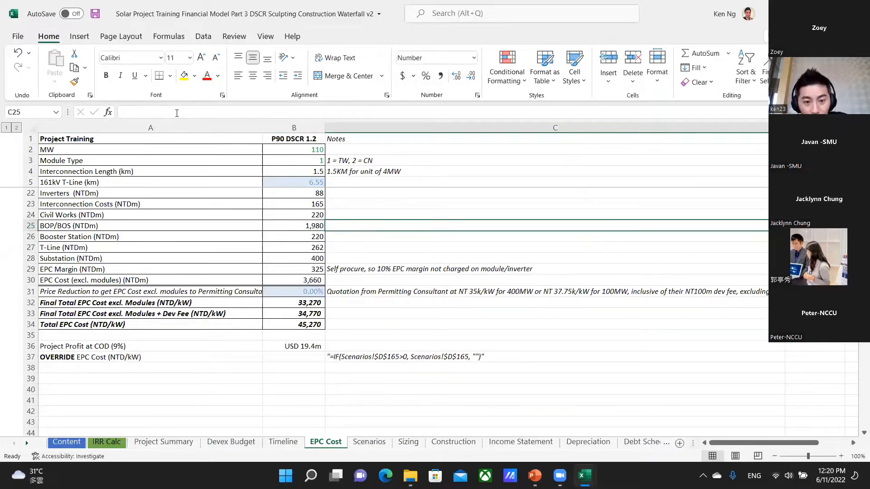
key(Down)
key(Down)
key(Up)
key(Up)
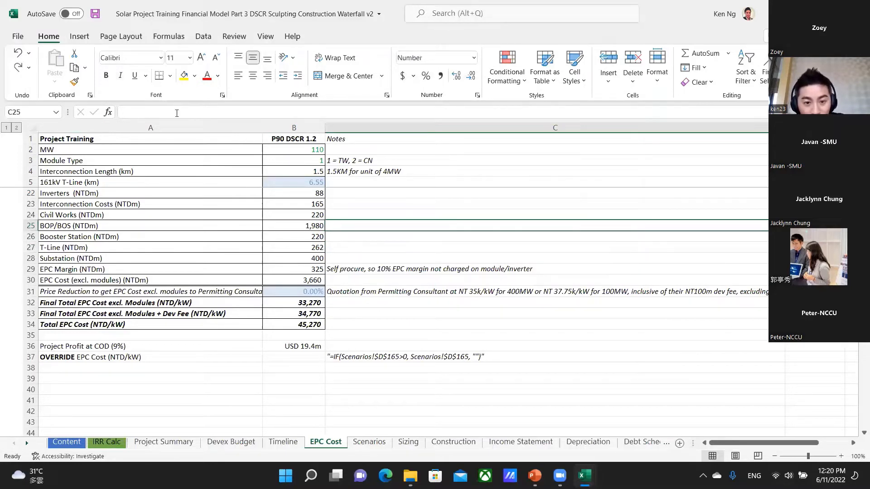
key(Down)
key(Down)
key(Down)
key(Up)
key(Up)
key(Up)
key(Down)
key(Down)
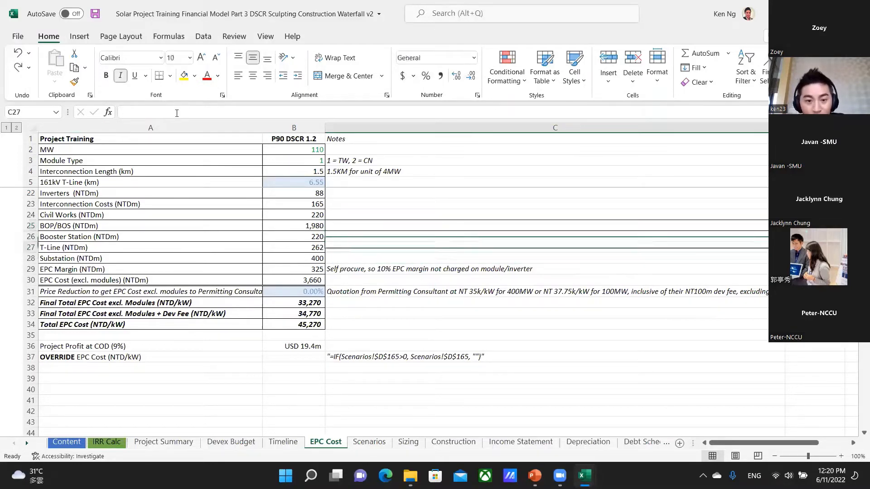
key(Up)
key(Up)
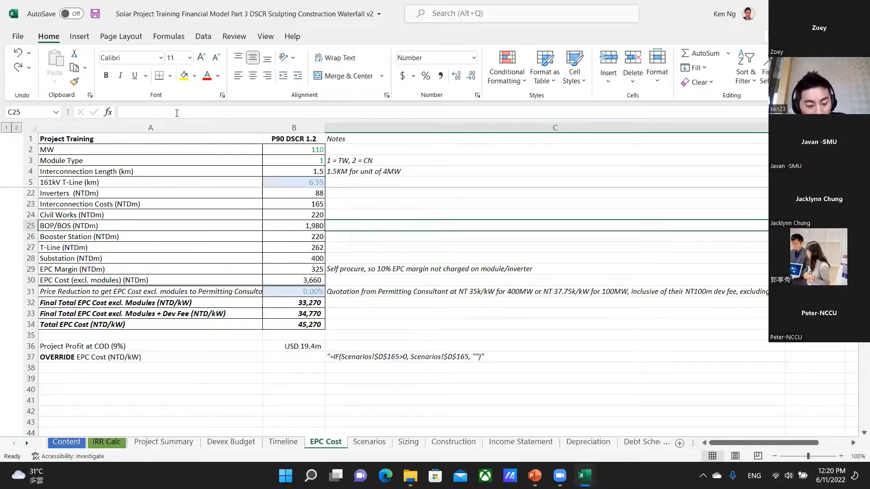
Clear all contents and formatting from C25 and check the cell against its neighbours in column C.
key(alt+e)
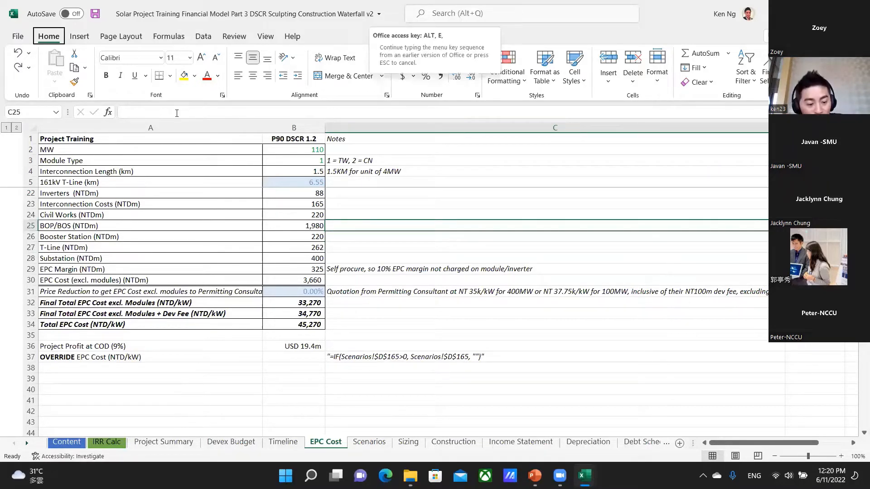
key(a)
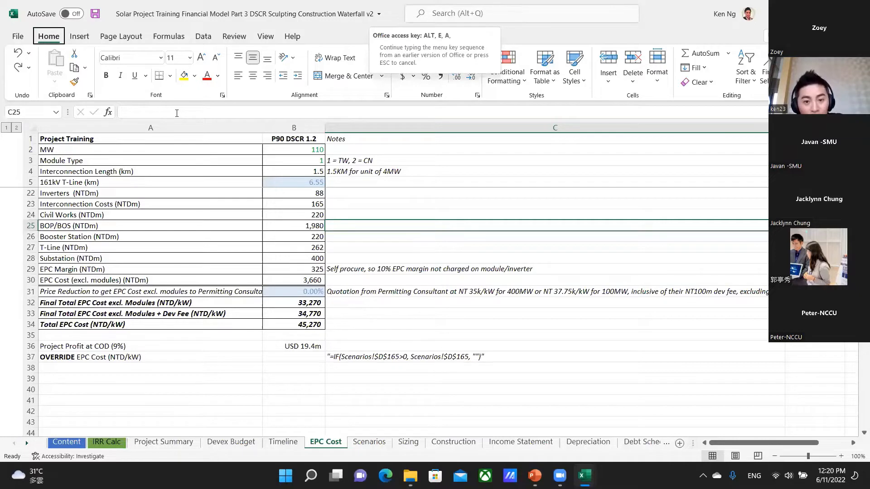
key(a)
key(Down)
key(Down)
key(Down)
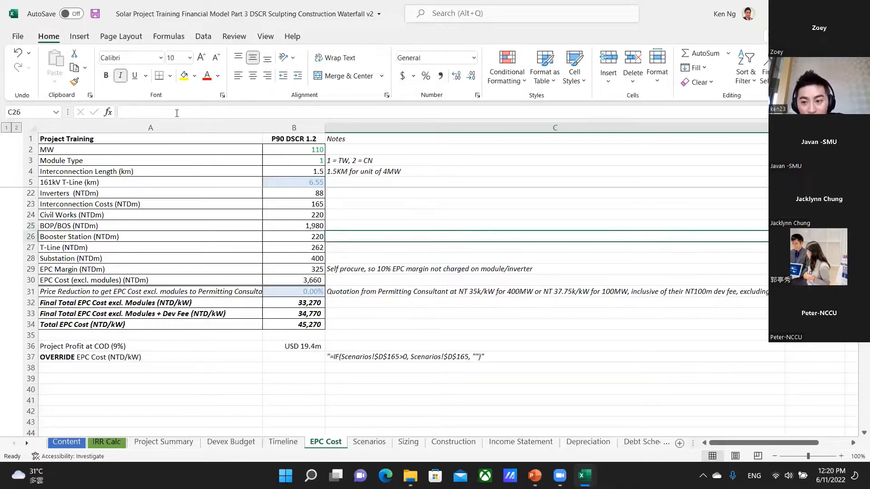
key(Up)
key(Up)
key(Up)
key(Down)
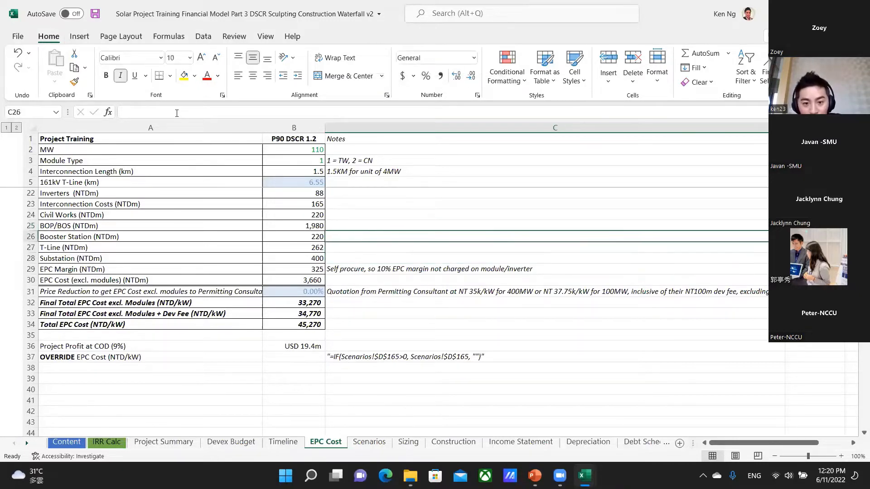
key(Up)
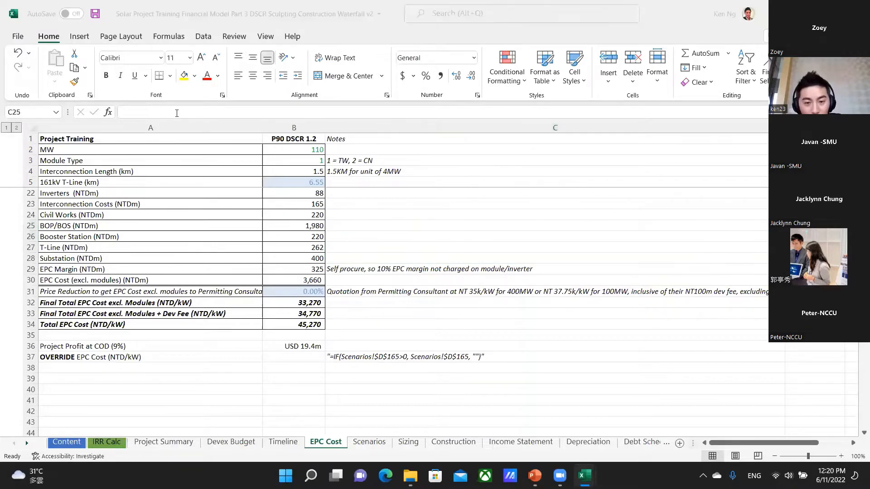
Switch to the shortcuts workbook and go to the Format Cells dialog shortcut in C62.
key(alt+Tab)
key(Down)
key(Down)
key(Down)
key(Down)
key(Down)
key(Down)
key(Down)
key(Down)
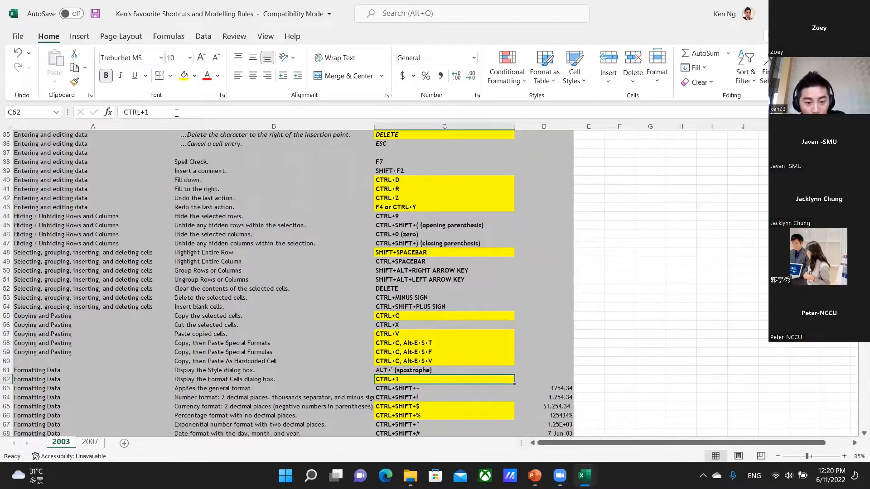
Return to the solar model, open Format Cells for BOP/BOS cell B25 and preview the Currency, Accounting and Percentage categories.
key(alt+Tab)
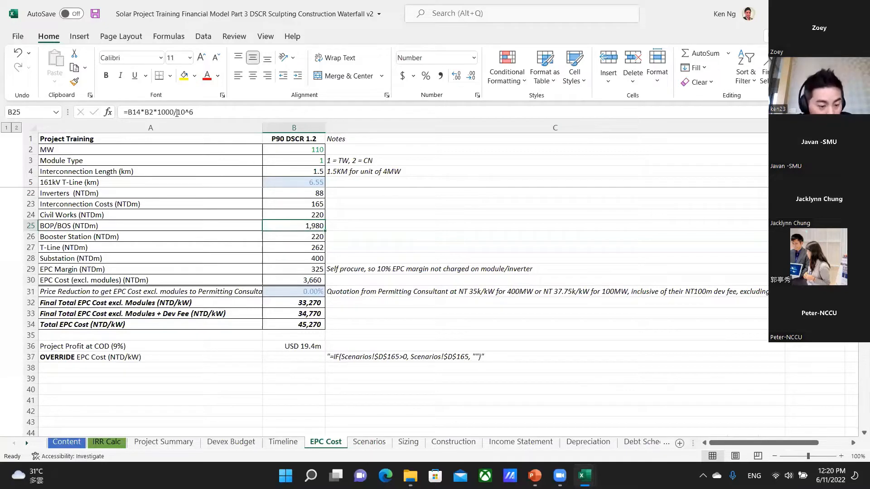
key(ctrl+1)
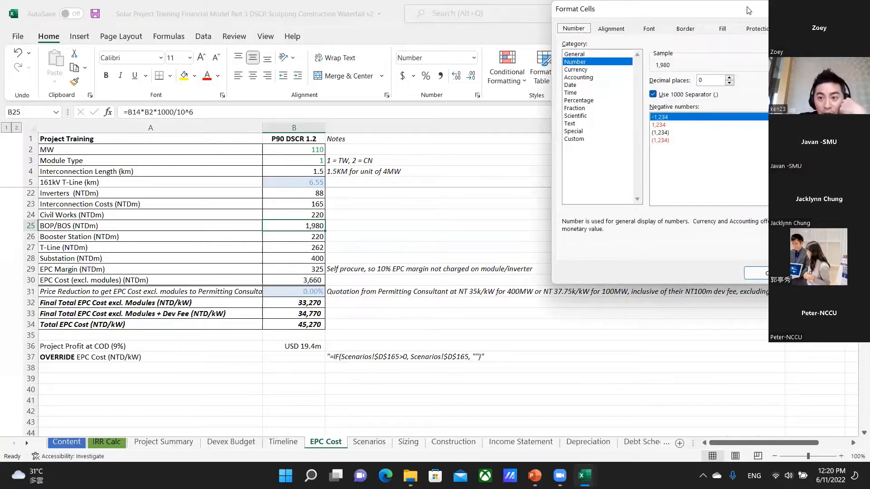
drag(748, 17, 619, 146)
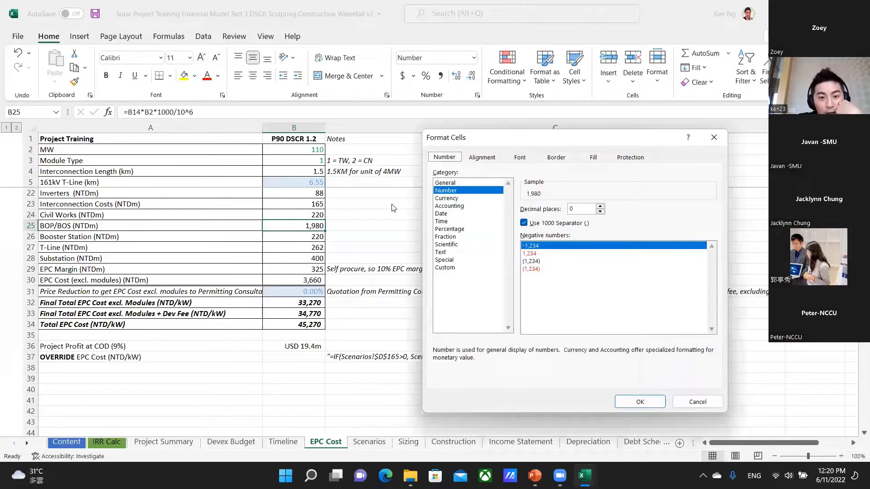
click(448, 199)
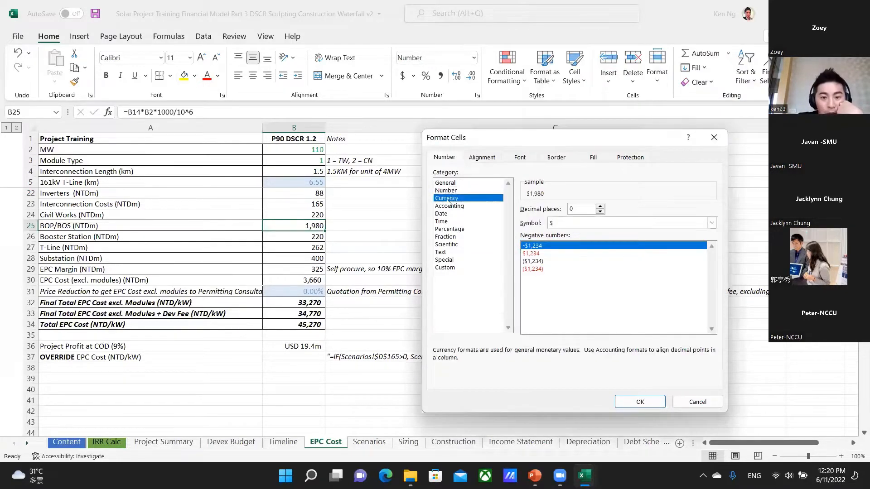
click(450, 208)
click(452, 230)
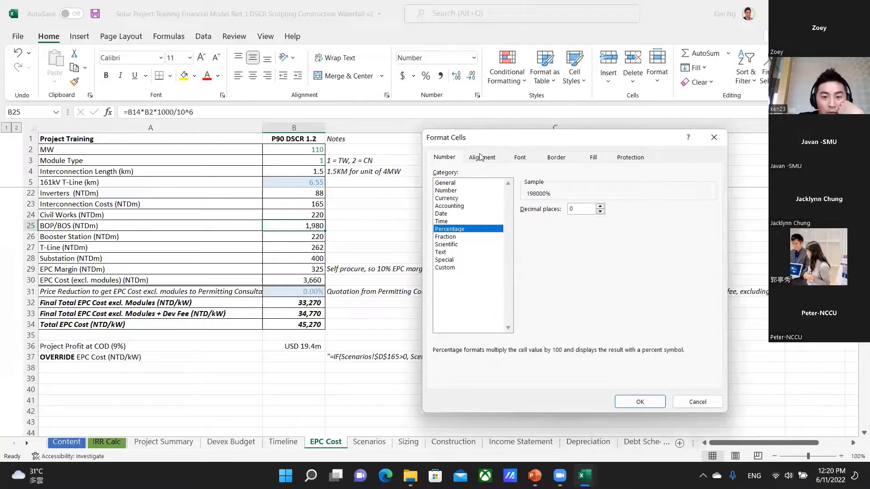
Review the alignment, font, border and fill settings for B25, and leave Format Cells without applying anything.
click(481, 157)
click(520, 157)
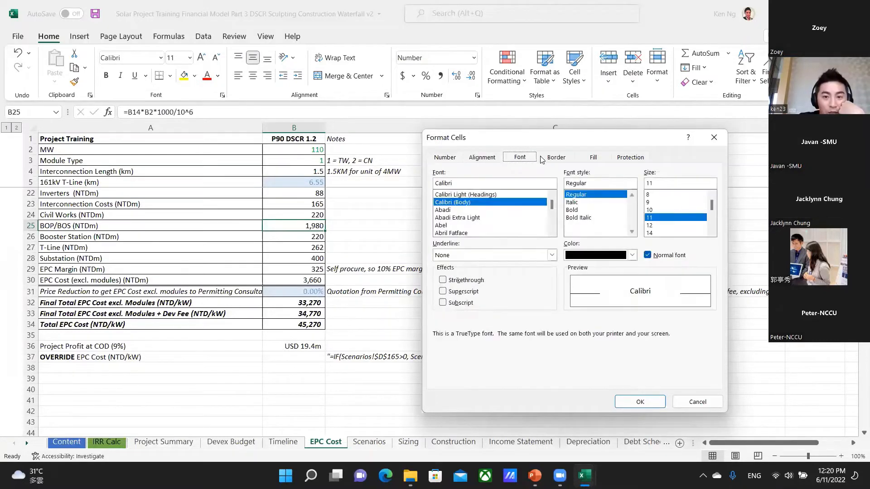
click(555, 157)
click(593, 158)
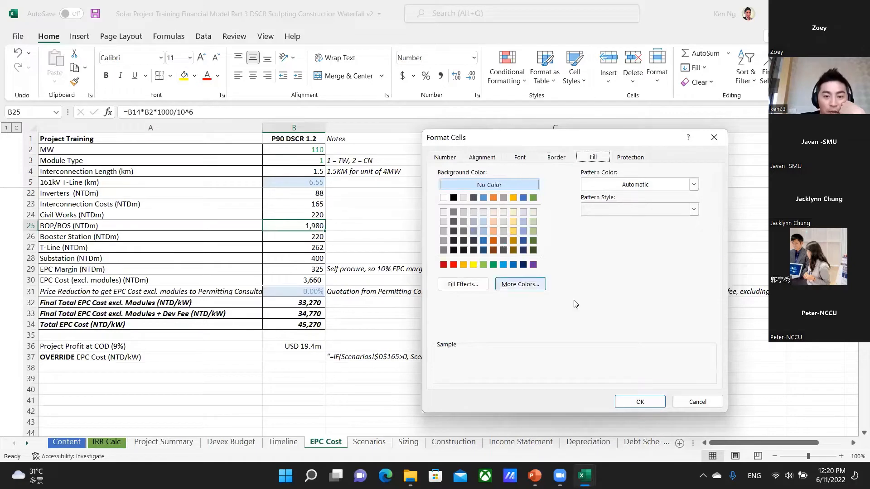
click(687, 403)
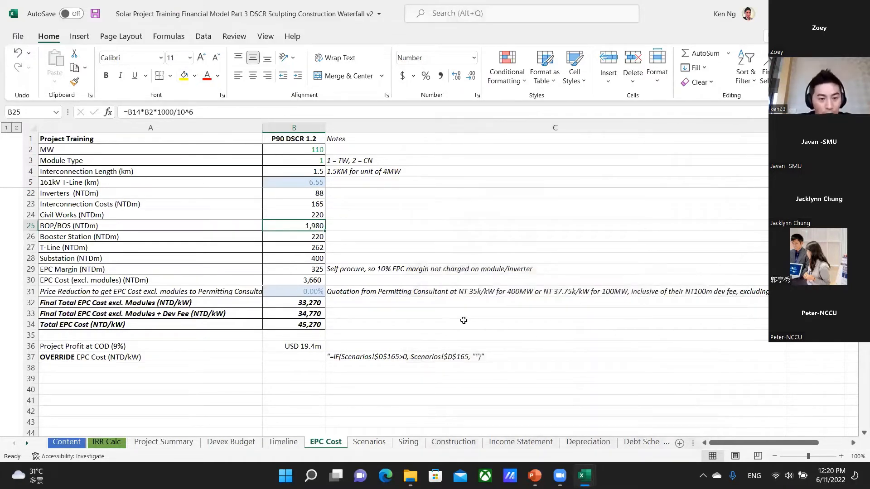
key(ctrl+1)
key(Escape)
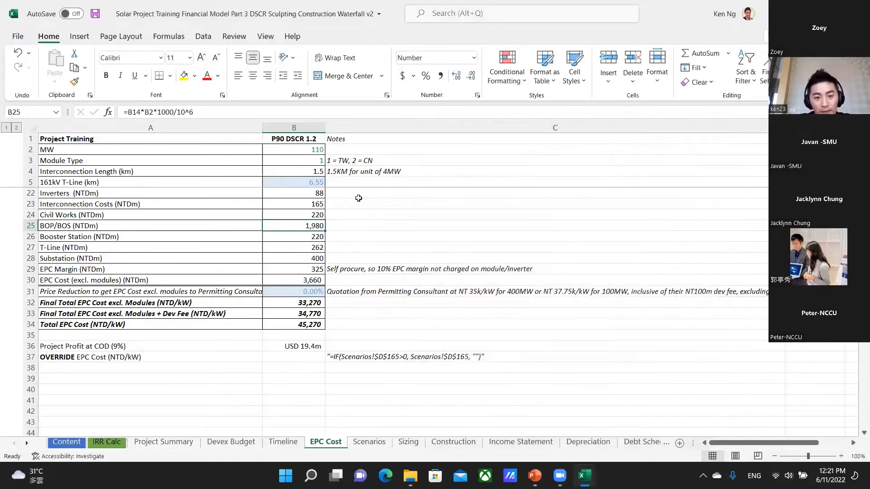
Switch to the shortcuts workbook and examine the currency format entry in row 65, ending on C65.
key(alt+Tab)
scroll(388, 391, down, 1)
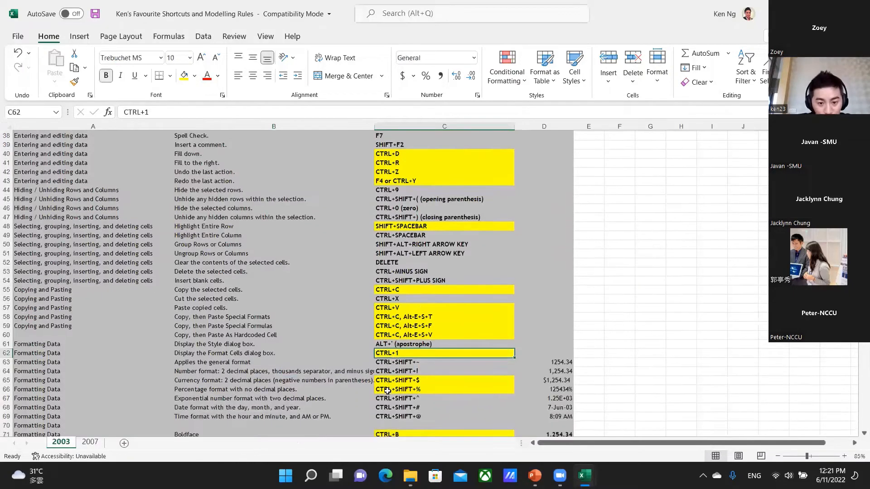
click(415, 379)
key(Left)
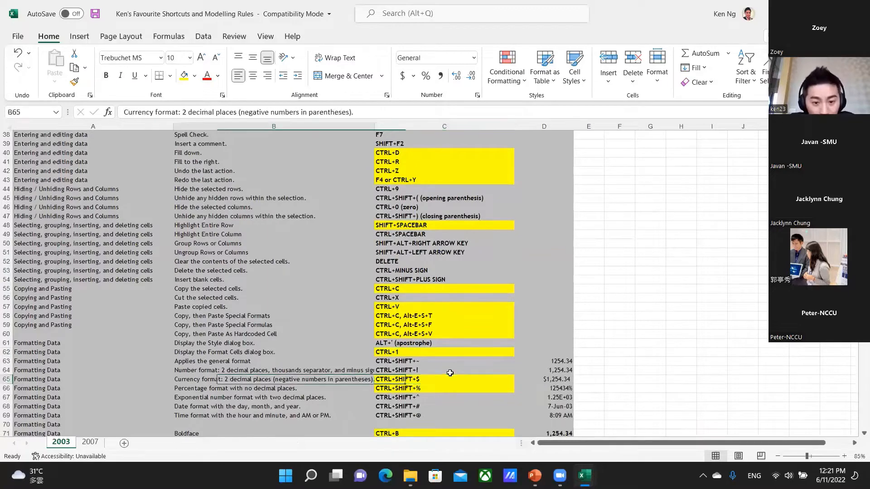
key(Right)
key(Left)
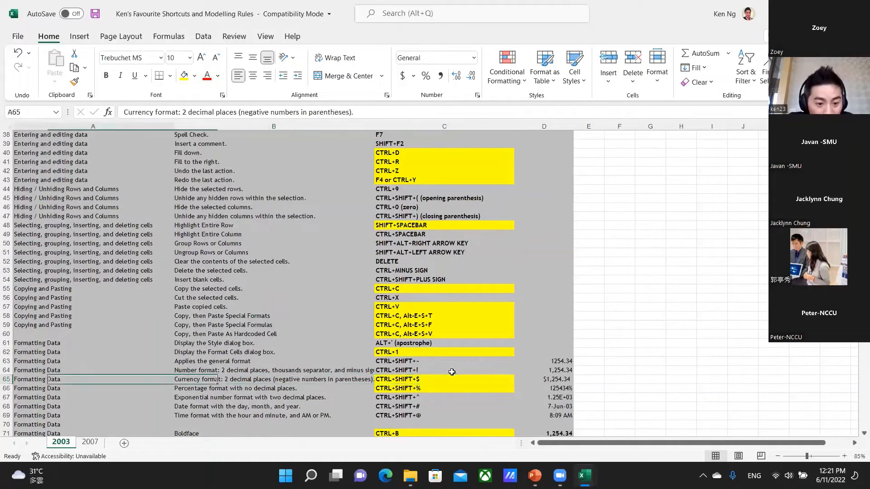
key(Right)
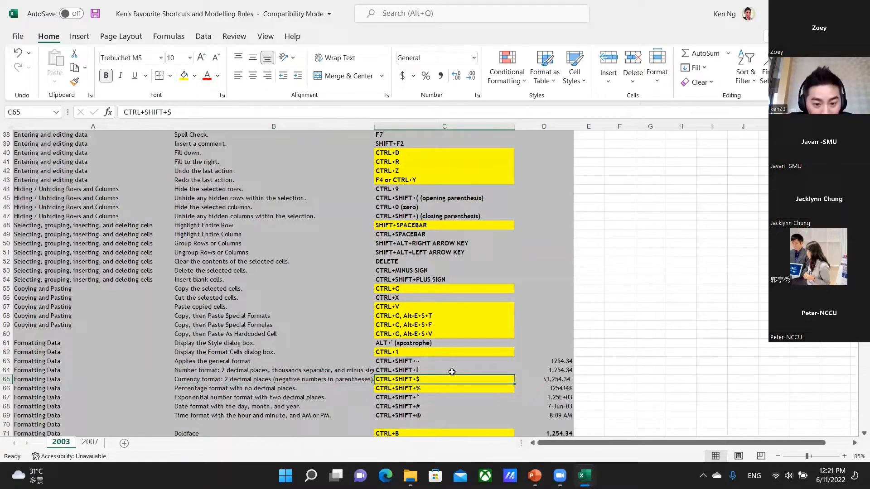
In the solar model, apply the two-decimal dollar currency format to BOP/BOS cell B25 and undo it.
key(ctrl+Tab)
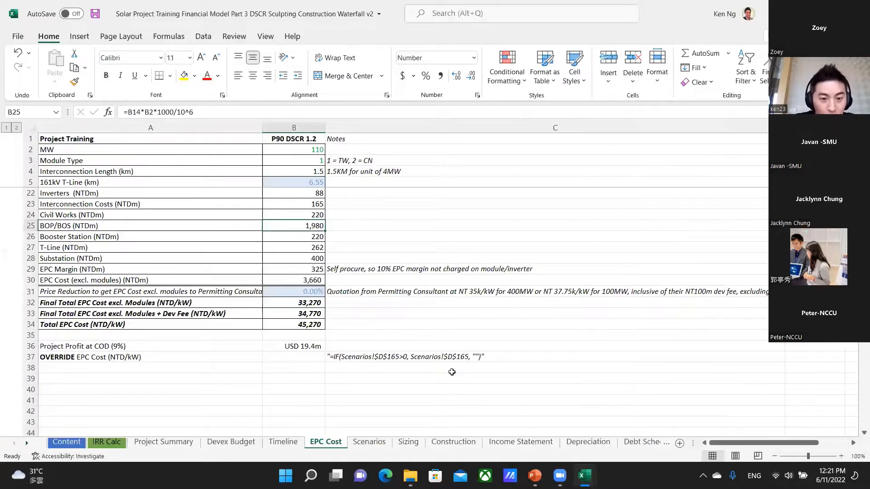
key(ctrl+shift+4)
click(451, 372)
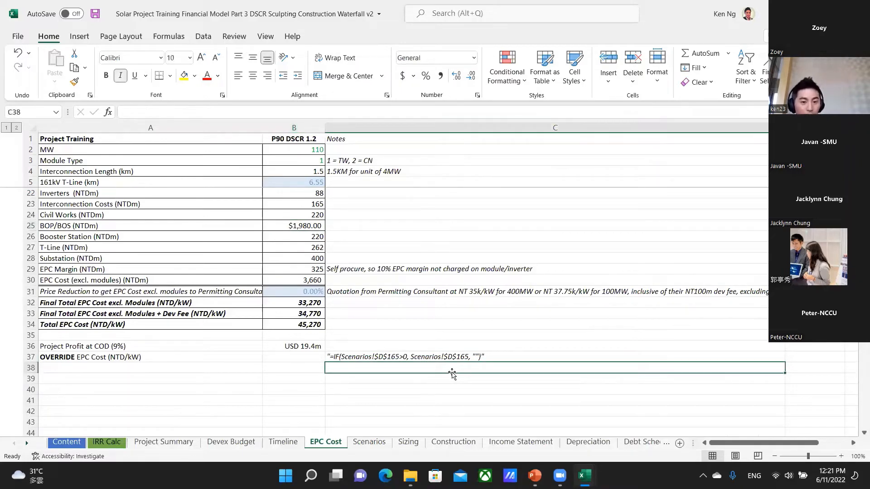
key(Up)
key(Up)
key(Up)
key(Up)
key(Left)
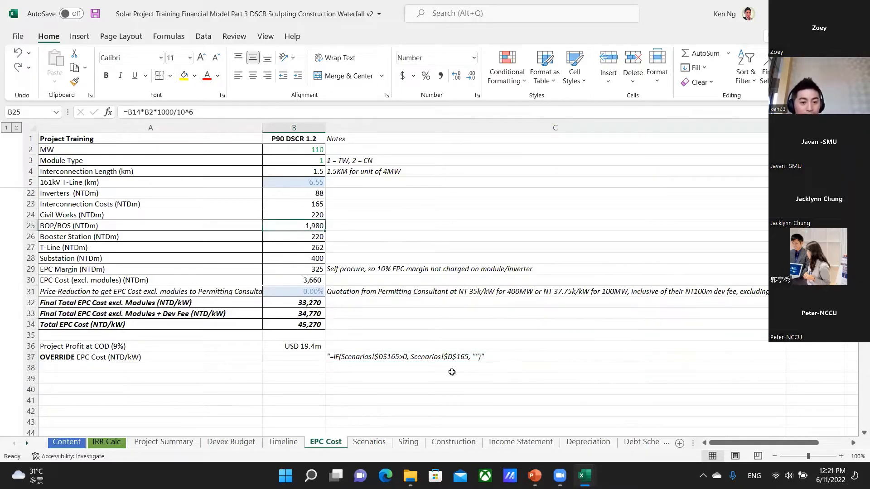
Check the percentage shortcut in the other workbook, apply the currency and percentage formats to B25 and undo both.
key(ctrl+Tab)
key(ctrl+Tab)
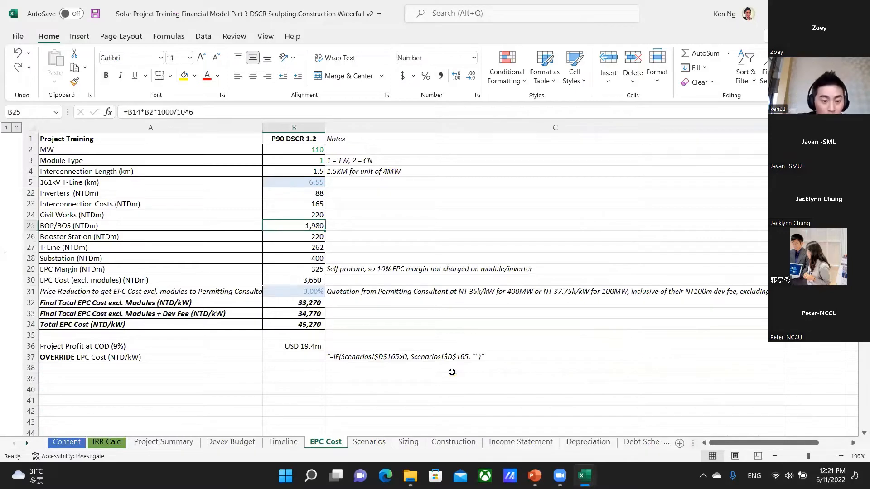
key(ctrl+shift+4)
key(ctrl+shift+5)
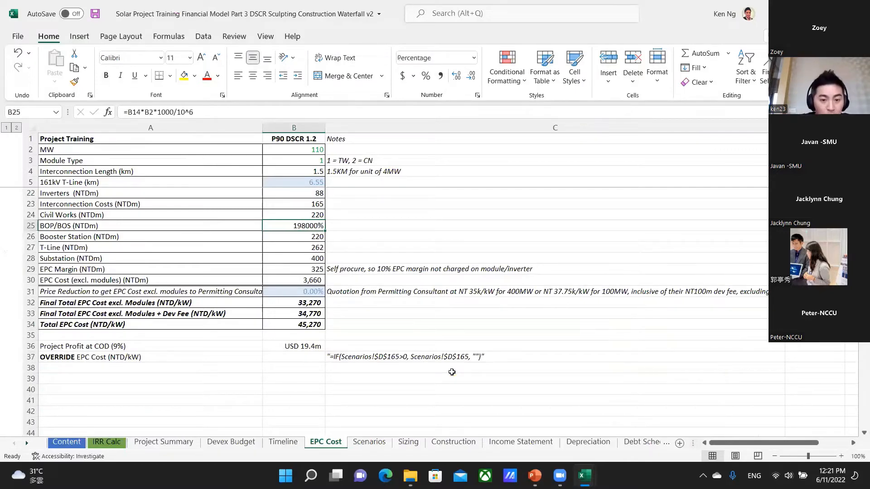
key(ctrl+z)
key(ctrl+z)
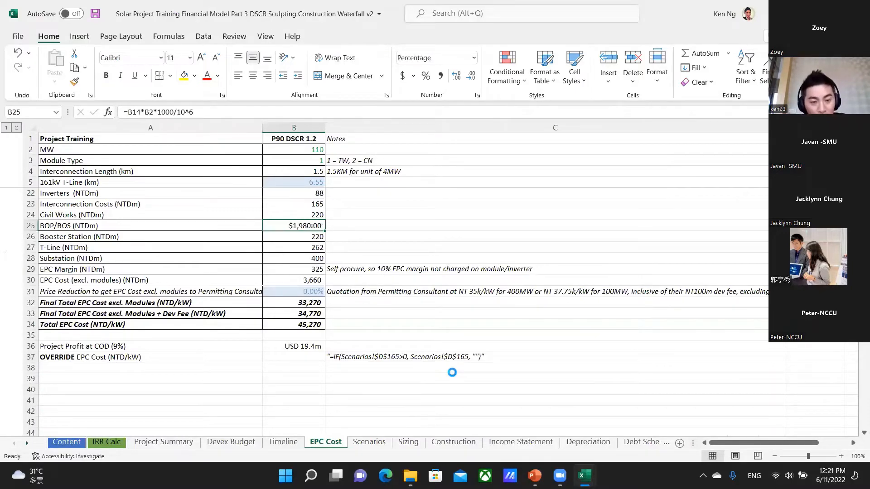
Switch to the shortcuts workbook and examine the bold, italic and underline shortcuts in C71:C73.
key(ctrl+Tab)
key(ctrl+Tab)
key(ctrl+Tab)
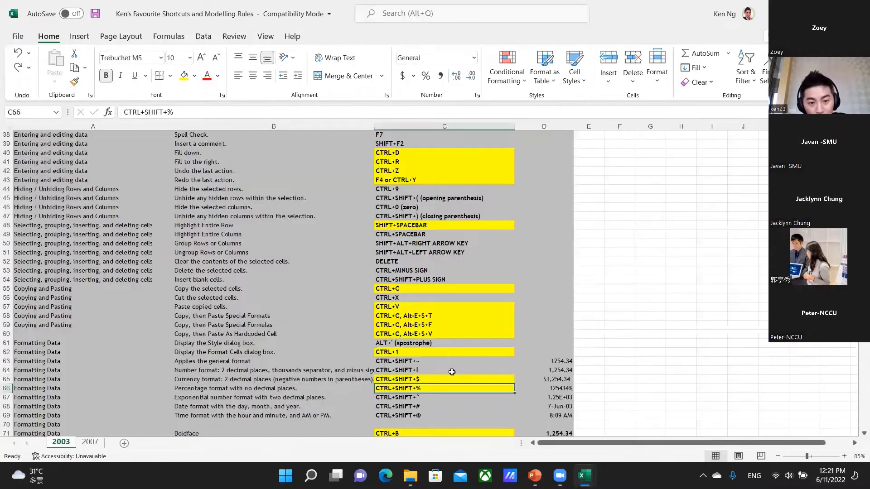
key(Down)
key(Down)
key(Down)
key(Down)
key(Down)
key(Down)
key(Down)
key(Down)
key(Down)
key(Down)
key(Down)
key(Down)
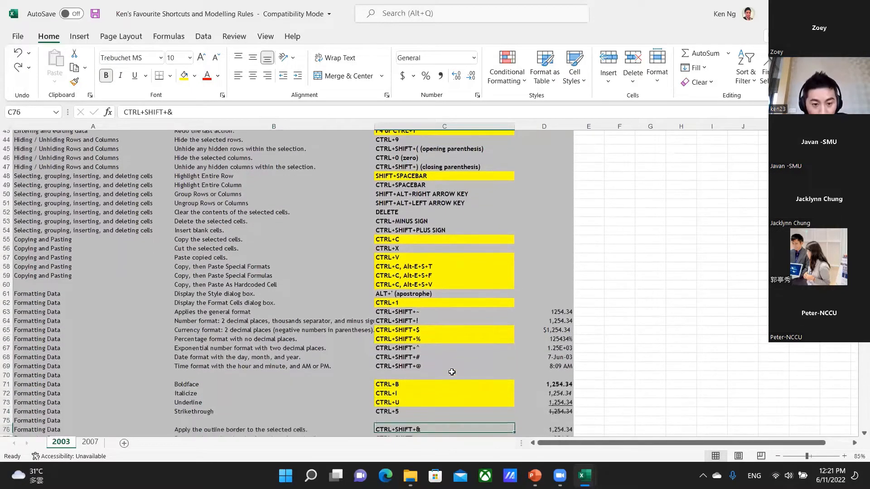
key(Up)
key(Up)
key(Up)
key(Up)
key(Up)
key(Up)
key(Up)
key(Up)
key(Down)
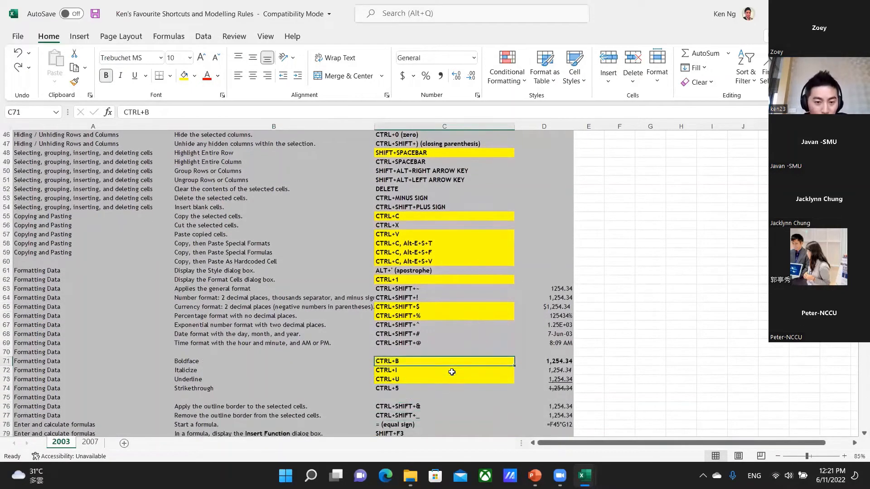
key(Down)
key(Down)
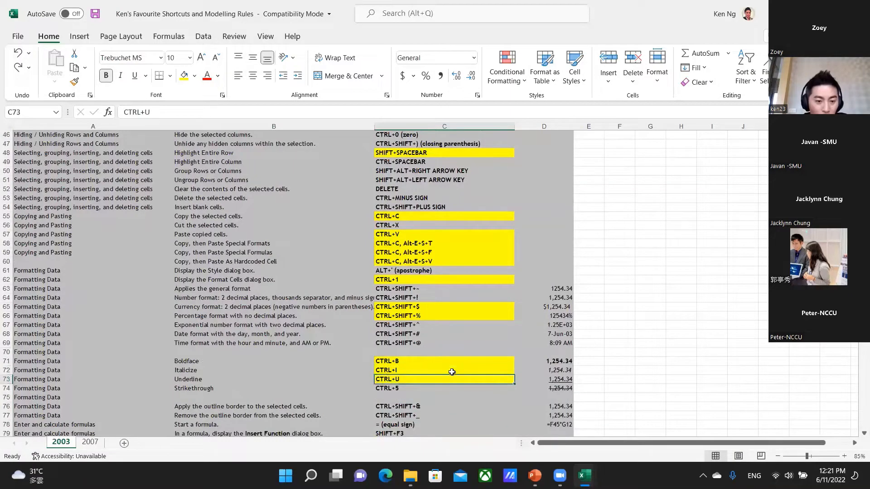
Return to the solar model, end the Visual Basic run-time error, make B25 bold and underlined, and undo both formats.
key(alt+Tab)
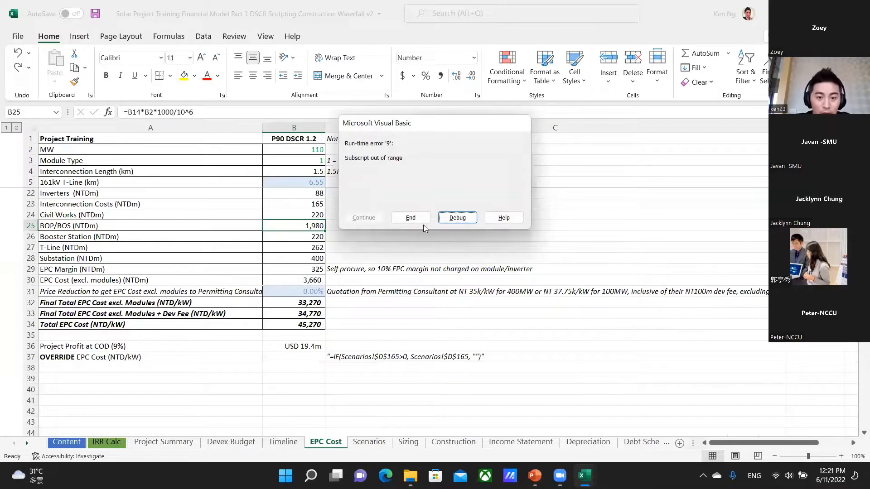
click(410, 218)
key(ctrl+b)
key(ctrl+u)
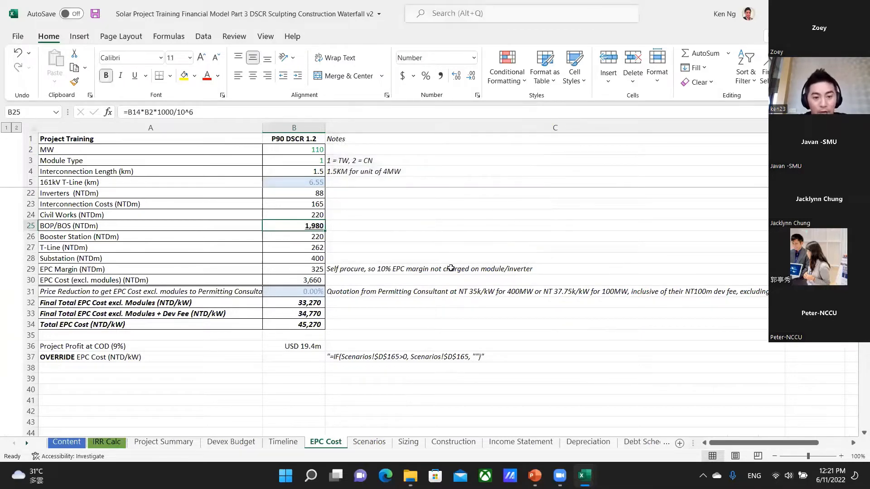
key(ctrl+z)
key(ctrl+z)
Locate the AutoSum shortcut in C80 of the shortcuts workbook and return to the solar model's EPC Cost sheet.
key(ctrl+Tab)
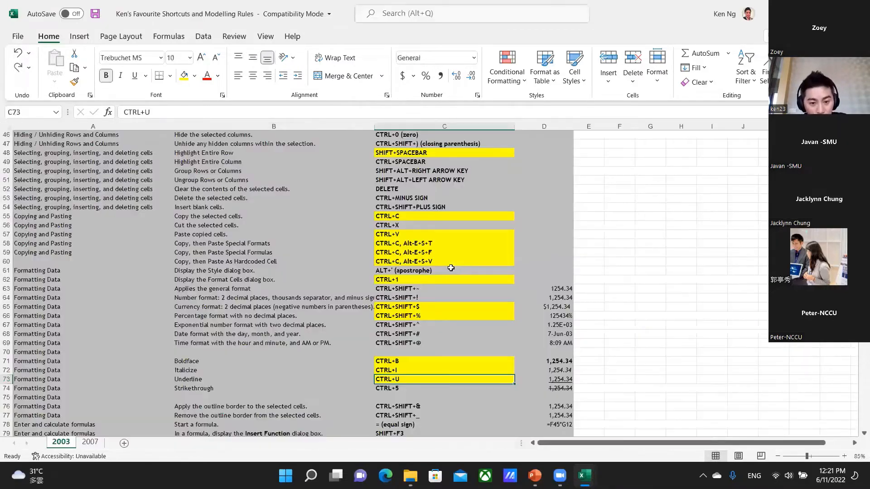
scroll(462, 322, down, 5)
click(404, 306)
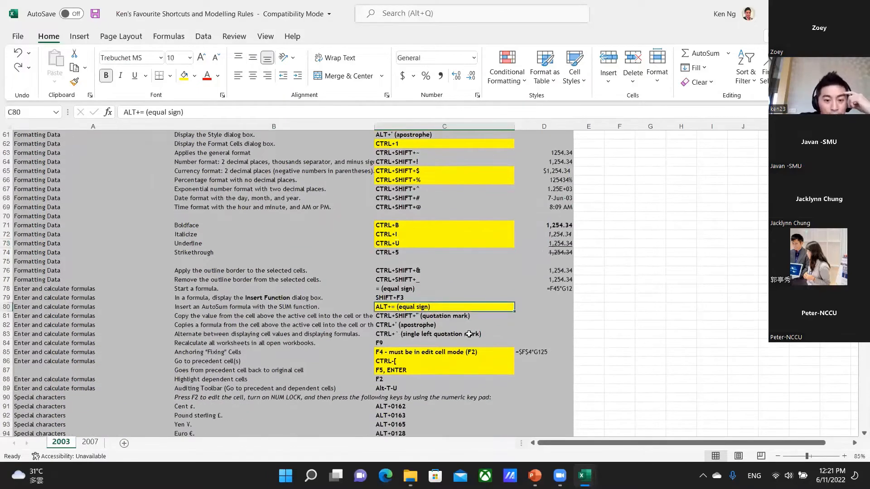
key(Left)
key(Right)
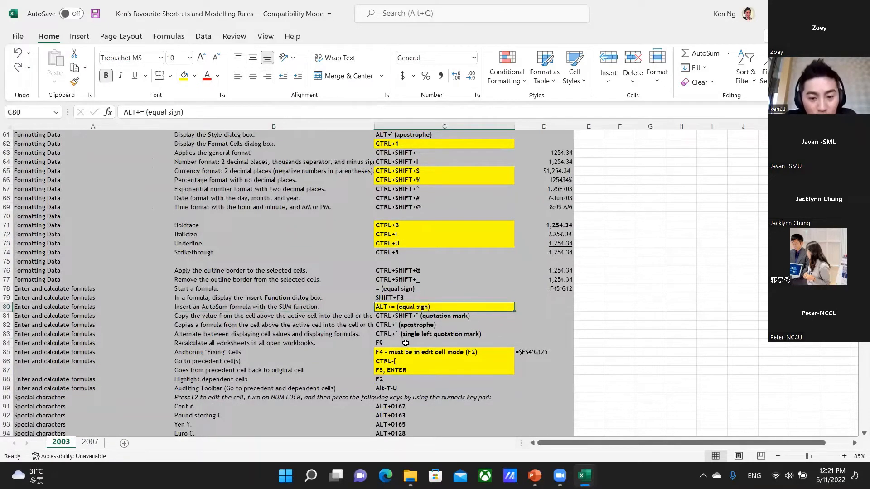
key(alt+Tab)
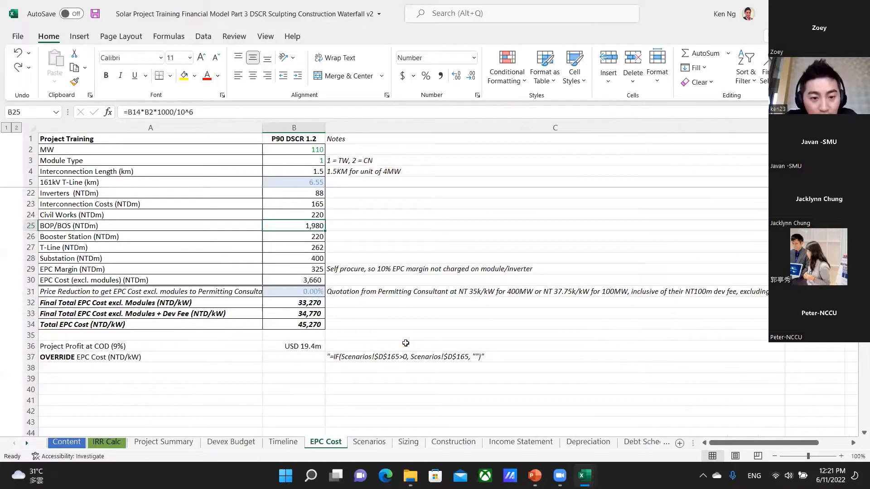
Try an AutoSum formula in B35 below the EPC cost figures and cancel it.
key(Down)
key(Down)
key(Down)
key(Down)
key(Down)
key(Down)
key(Down)
key(Down)
key(Down)
key(Down)
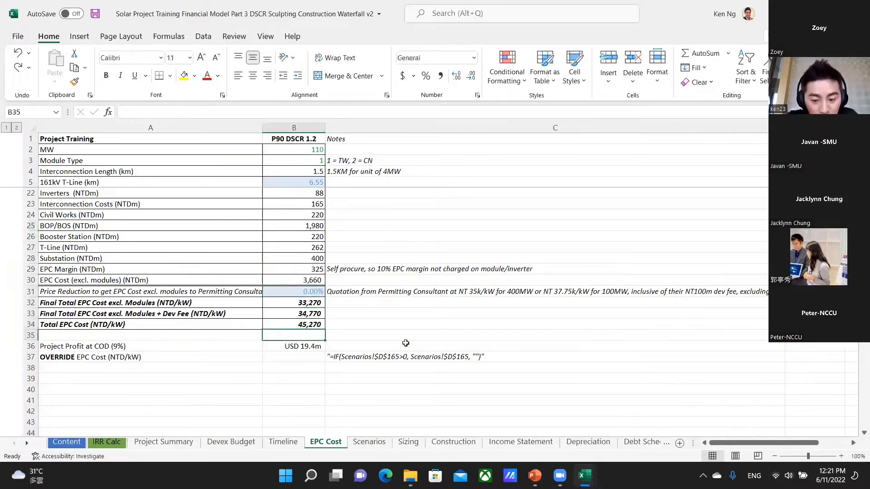
key(Up)
key(ctrl+shift+Up)
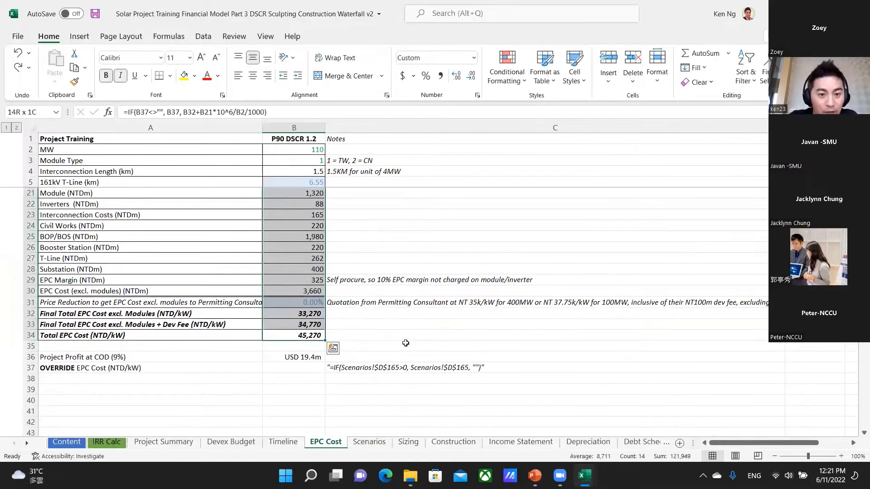
key(Down)
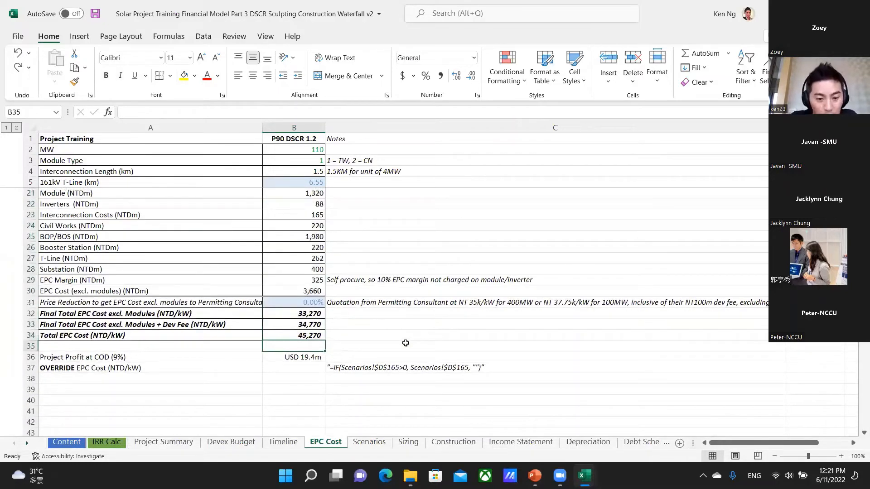
key(alt+equal)
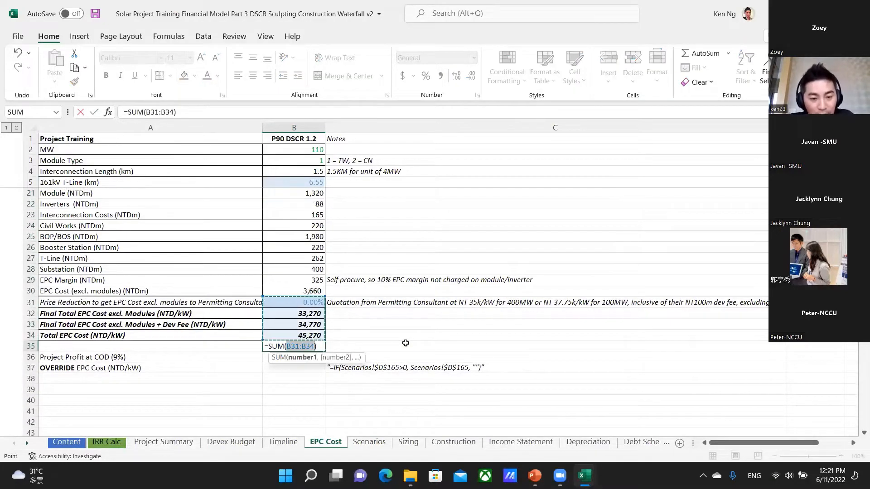
key(Escape)
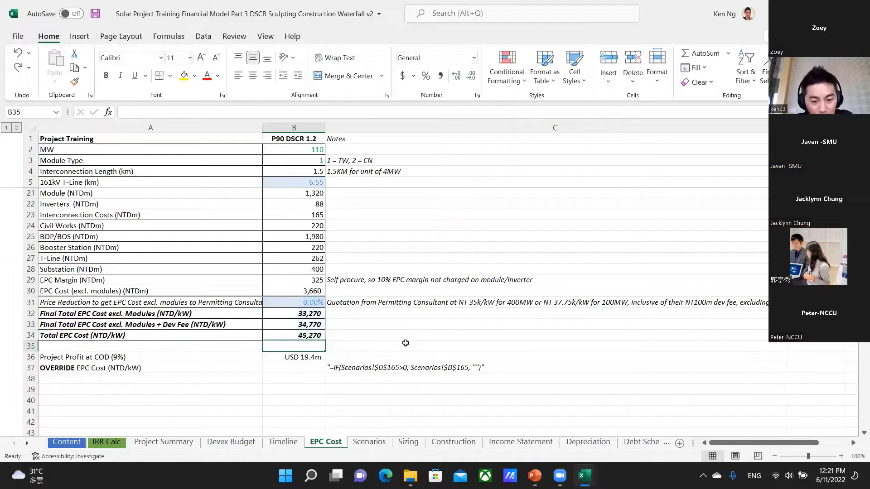
key(alt+equal)
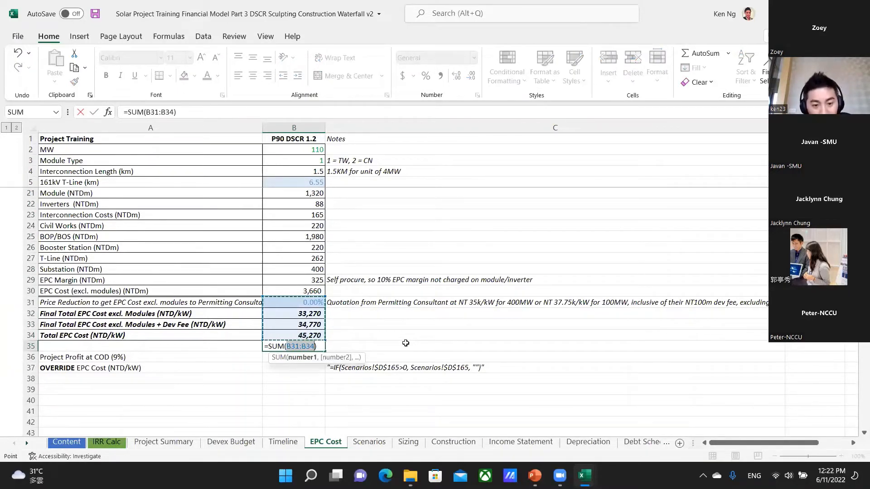
key(Escape)
Locate the cell-anchoring shortcut in C85 of the shortcuts workbook and return to the solar model's EPC Cost sheet.
key(ctrl+Tab)
key(Down)
key(Down)
key(Down)
key(Down)
key(Down)
key(Down)
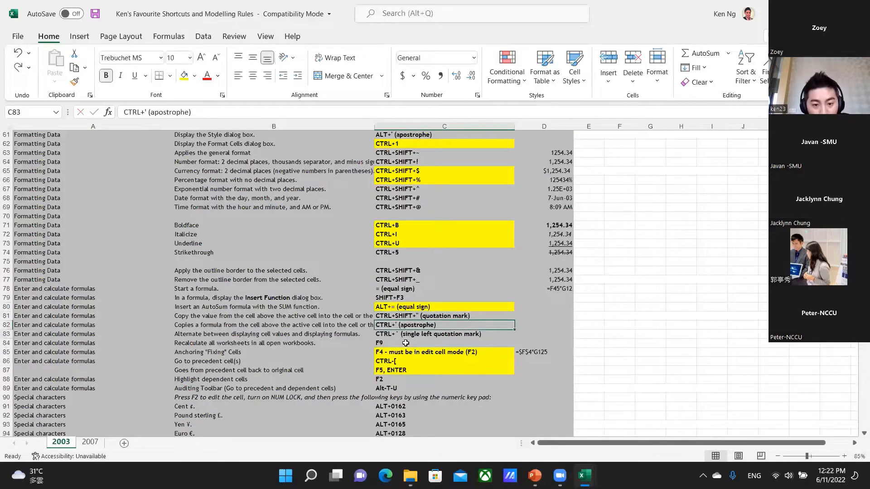
key(Up)
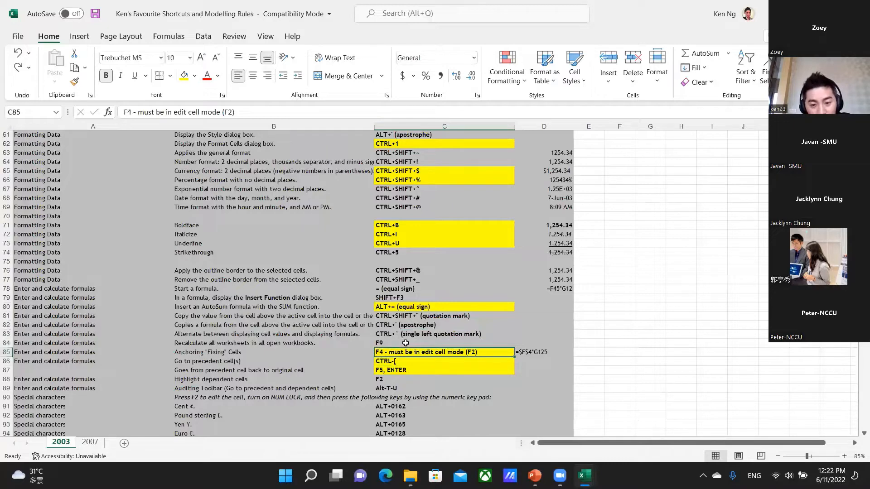
key(ctrl+Tab)
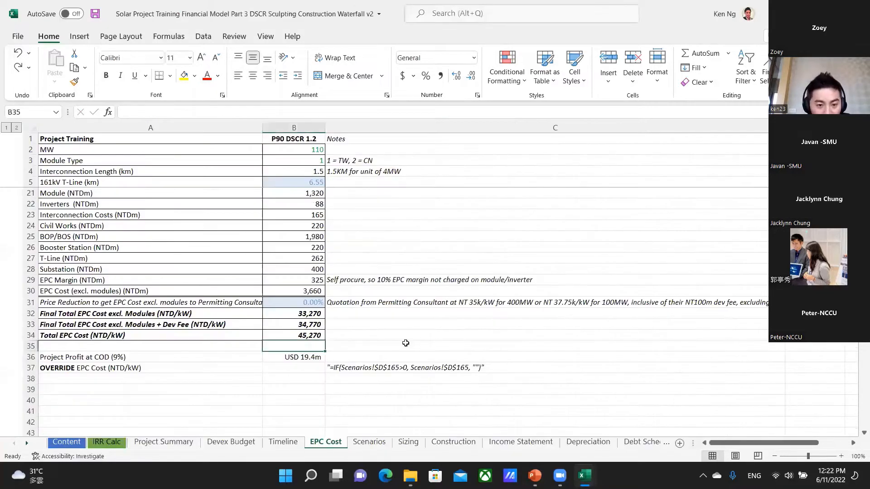
Look over the EPC Cost sheet's cost rows and the percentages beside them in column D.
key(Up)
key(Up)
key(Up)
key(Up)
key(Up)
key(Up)
key(Up)
key(Up)
key(Up)
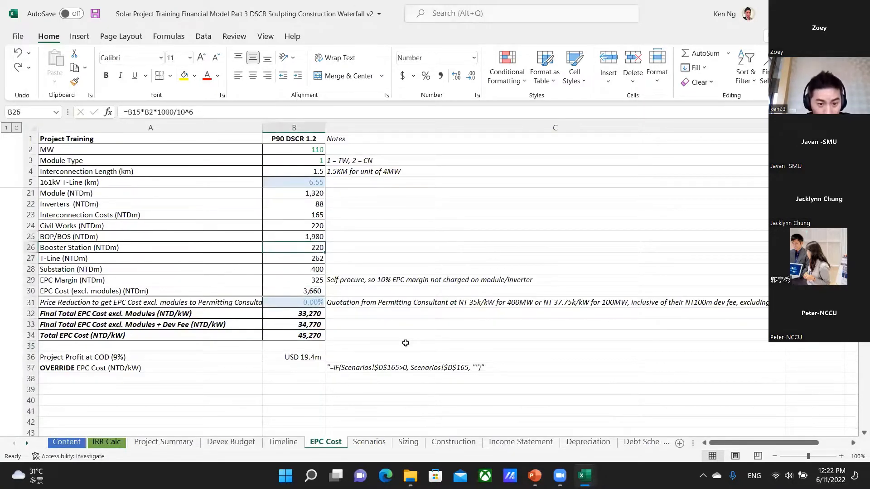
key(Down)
key(Down)
key(Down)
key(Down)
key(Down)
key(Down)
key(Down)
key(Down)
key(Down)
key(Down)
key(Down)
key(Down)
key(Down)
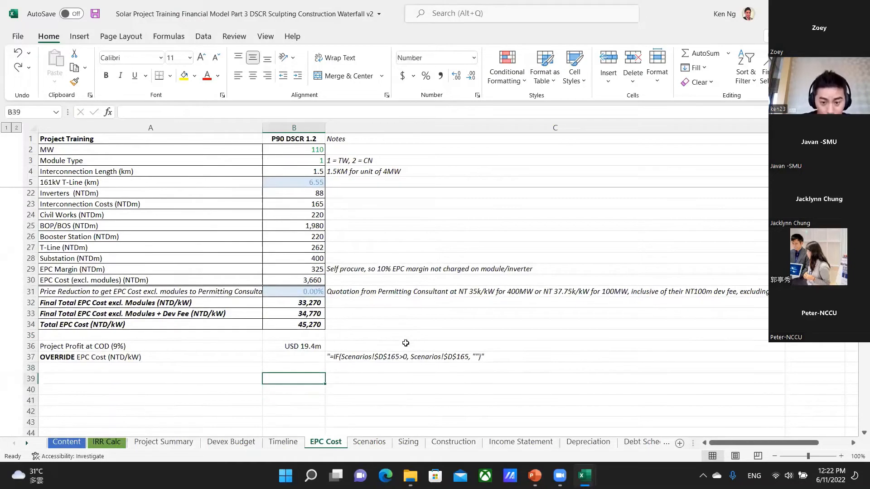
key(Up)
click(405, 343)
key(Up)
key(Up)
key(Up)
key(Up)
key(Up)
key(Up)
key(Up)
key(Up)
key(Up)
key(Up)
key(Up)
key(Up)
key(Up)
key(Up)
key(Up)
key(Up)
key(Up)
click(406, 343)
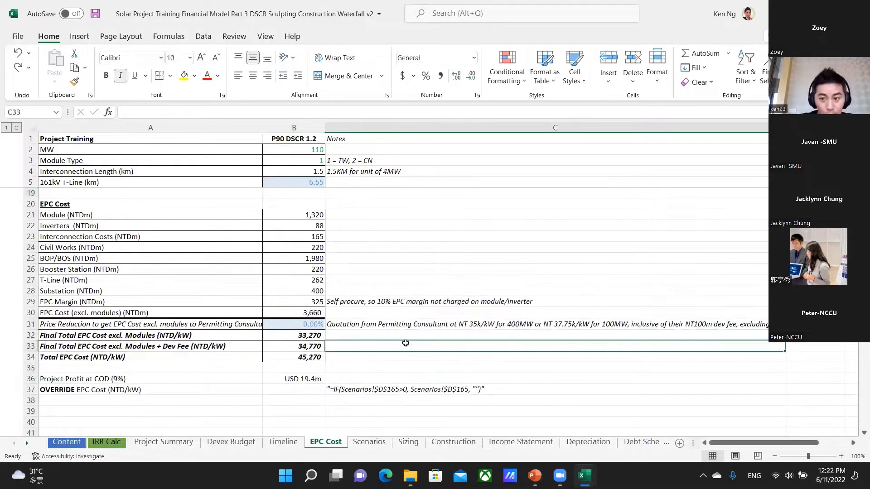
key(Up)
key(Up)
key(Up)
key(Up)
key(Up)
key(Up)
key(Up)
key(Up)
key(Up)
key(Up)
key(Up)
key(Up)
key(Up)
key(Up)
key(Up)
key(Right)
key(Right)
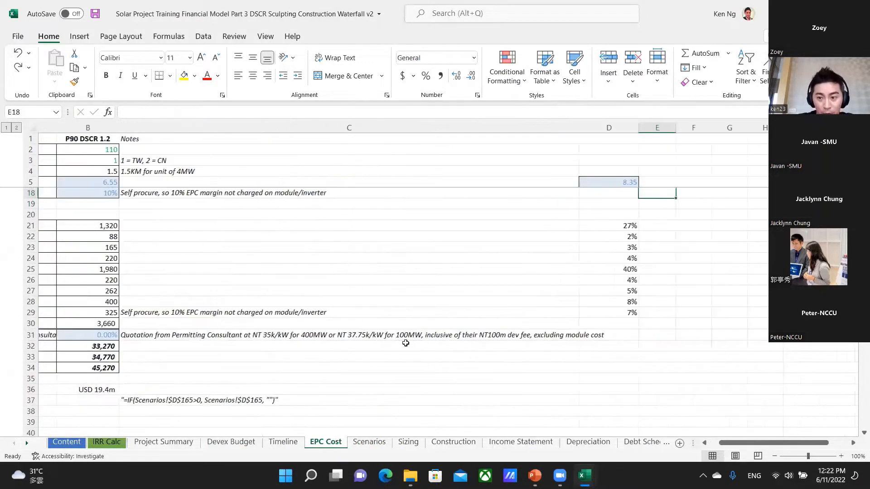
Clear the existing cost-share percentages from D21:D29.
key(Down)
key(Down)
key(Down)
key(Left)
key(ctrl+shift+Down)
click(405, 343)
key(Right)
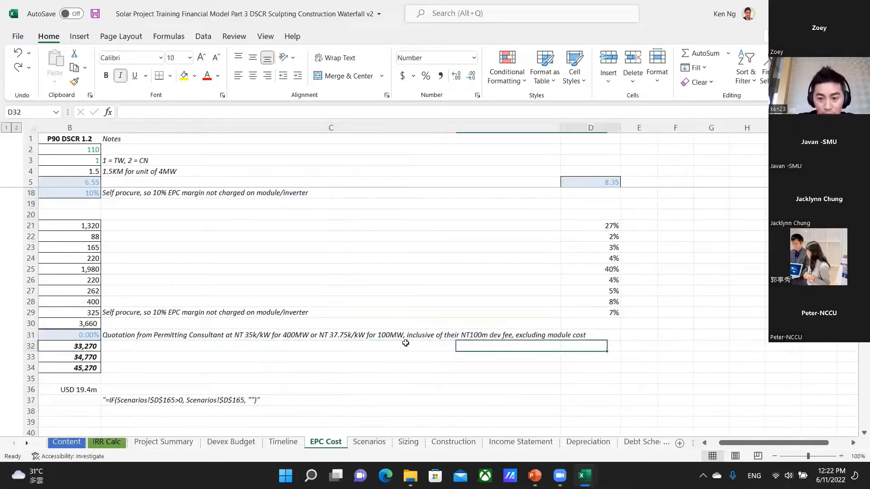
key(Up)
key(Up)
key(Up)
key(ctrl+c)
key(ctrl+shift+Up)
key(ctrl+v)
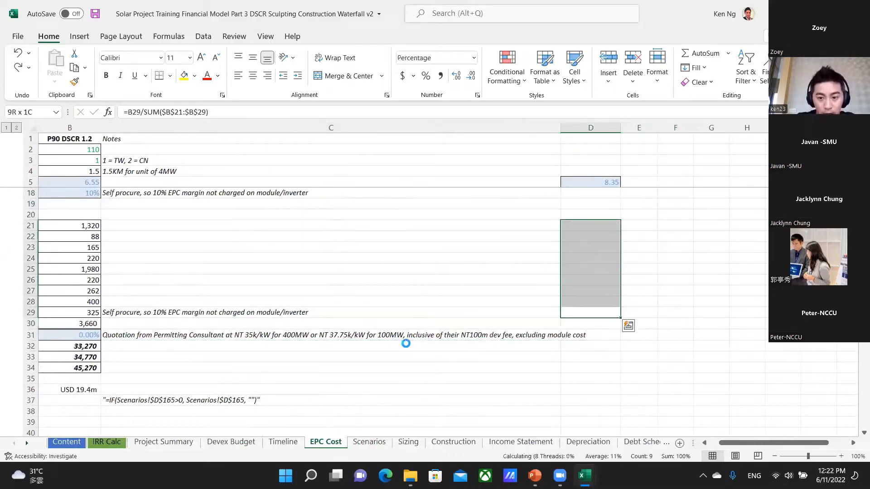
Inspect the cells summed by the EPC Cost (excl. modules) formula in B30.
key(Left)
key(Left)
key(Left)
key(Right)
key(Down)
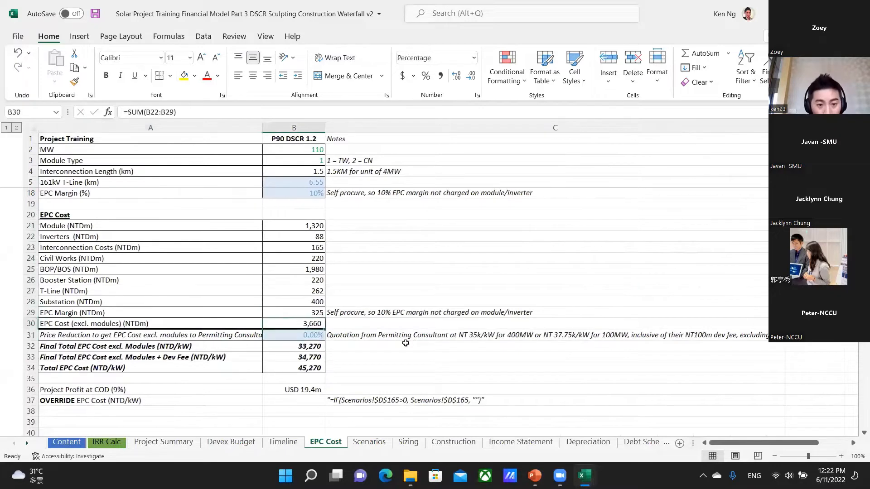
key(F2)
key(Escape)
key(F2)
key(Escape)
Examine the formulas of the individual cost items in column B and recheck the sum range in B30.
key(Up)
key(Up)
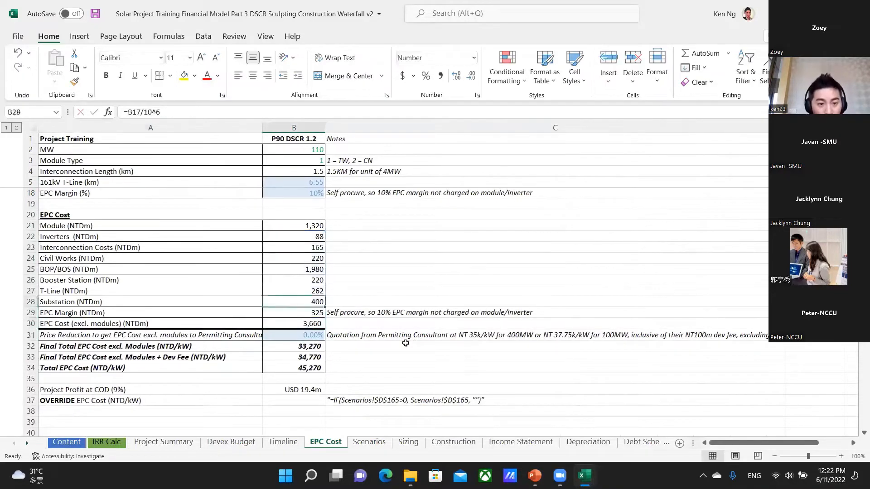
key(Up)
key(Up)
key(Up)
key(Up)
key(Up)
key(Up)
key(Up)
key(Down)
key(Down)
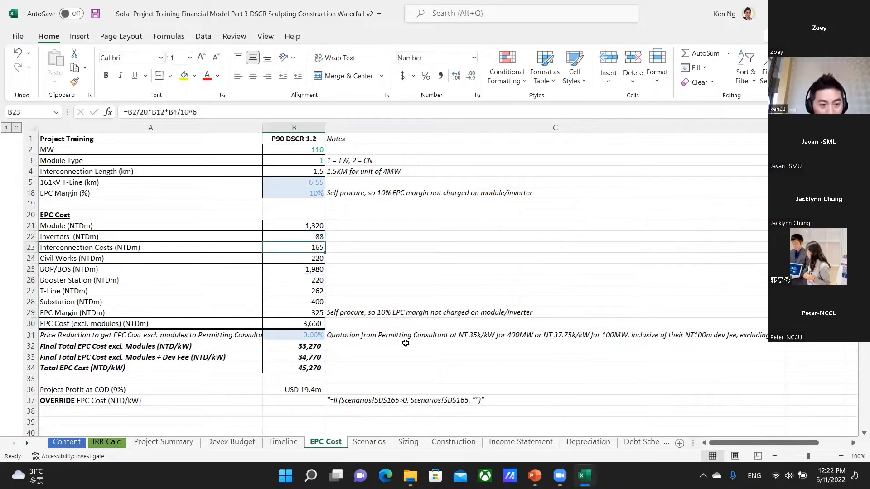
key(Down)
key(Down)
key(Down)
key(Down)
key(Down)
key(Down)
key(Down)
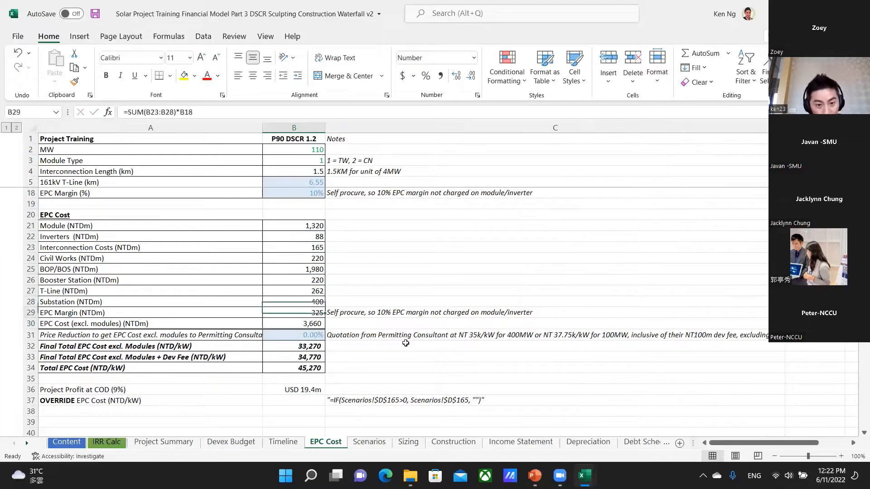
key(F2)
key(Escape)
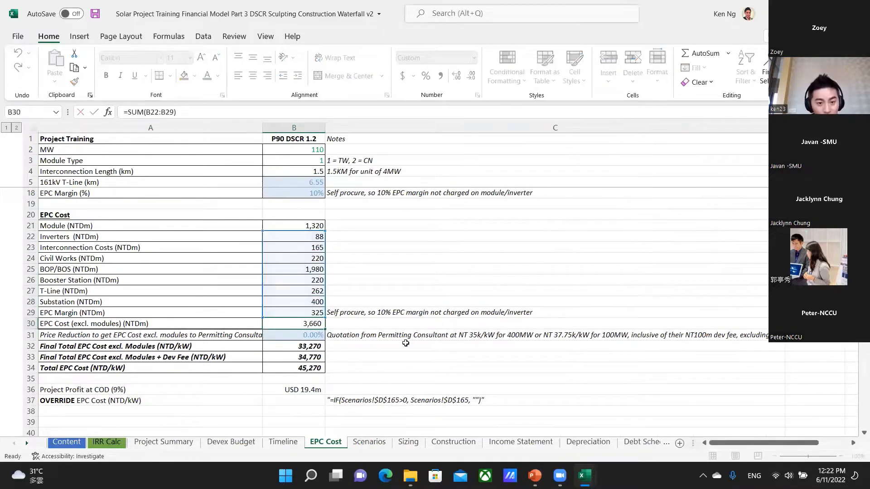
Build a formula in D22 that divides the inverter cost B22 by the EPC cost B30.
key(Up)
key(Up)
key(Up)
key(Up)
key(Up)
key(Up)
key(Up)
key(Up)
key(Right)
key(Right)
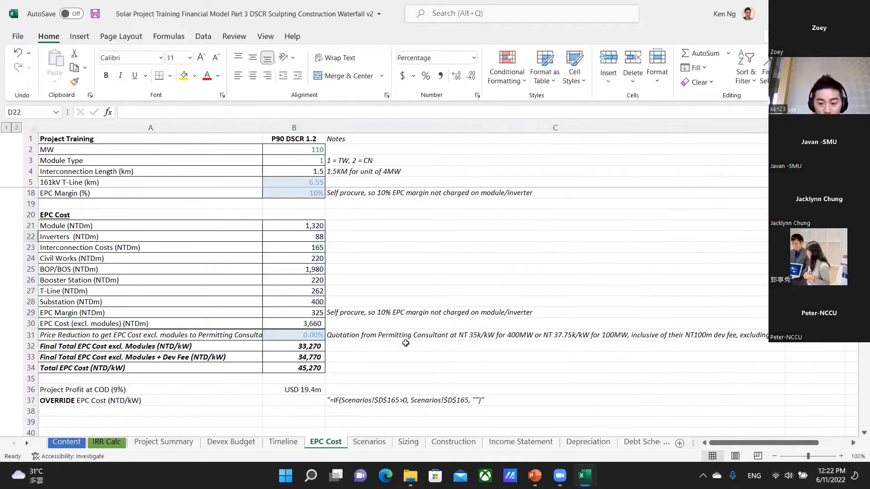
text(=)
key(Left)
key(Left)
text(/)
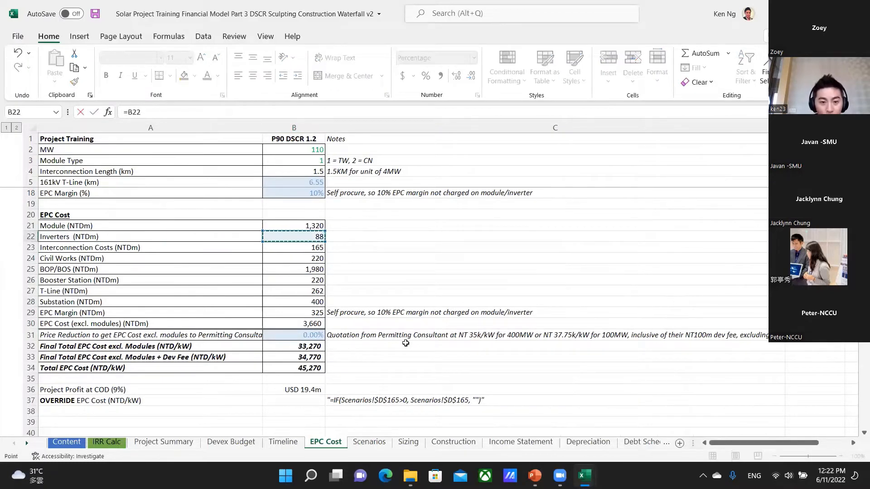
key(Left)
key(Down)
key(Down)
key(Left)
key(Down)
key(Down)
key(Down)
key(Down)
key(Down)
key(Down)
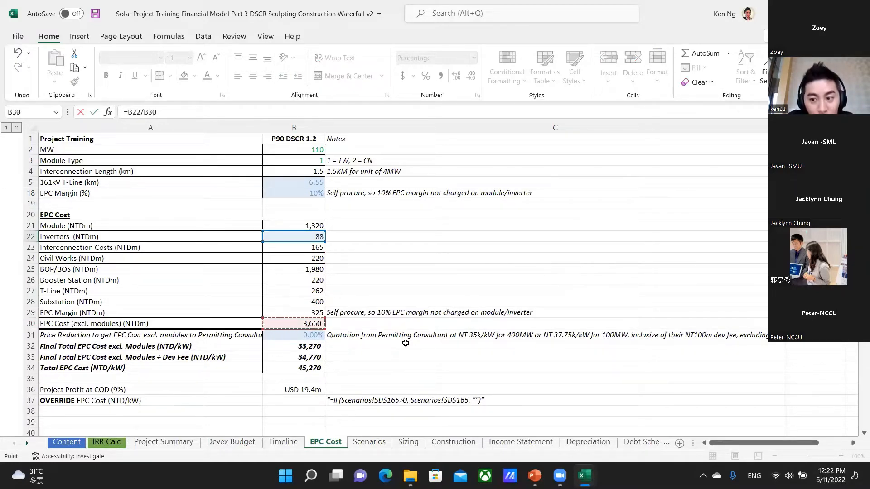
Cycle the B30 reference through its anchoring types and enter the D22 formula as =B22/$B$30.
key(F4)
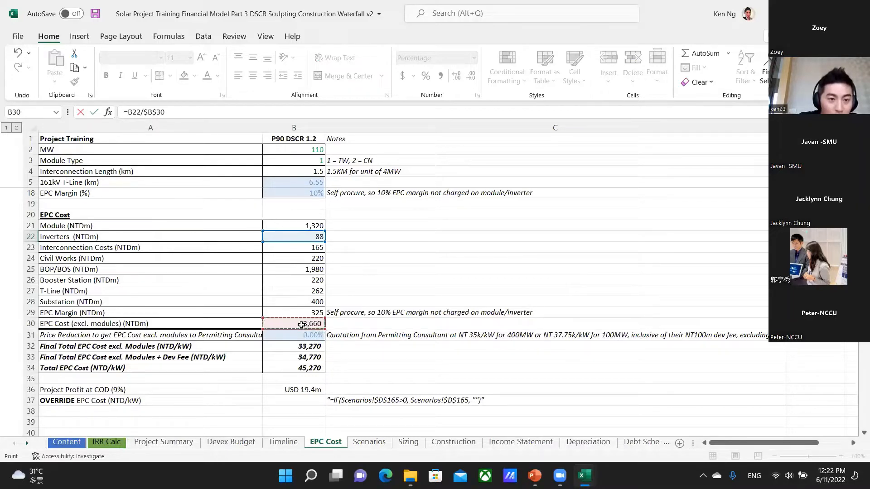
key(F4)
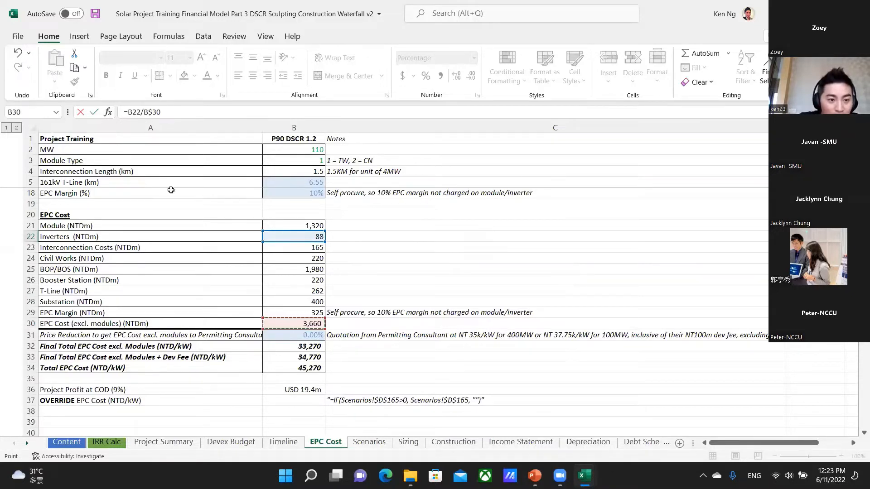
key(F4)
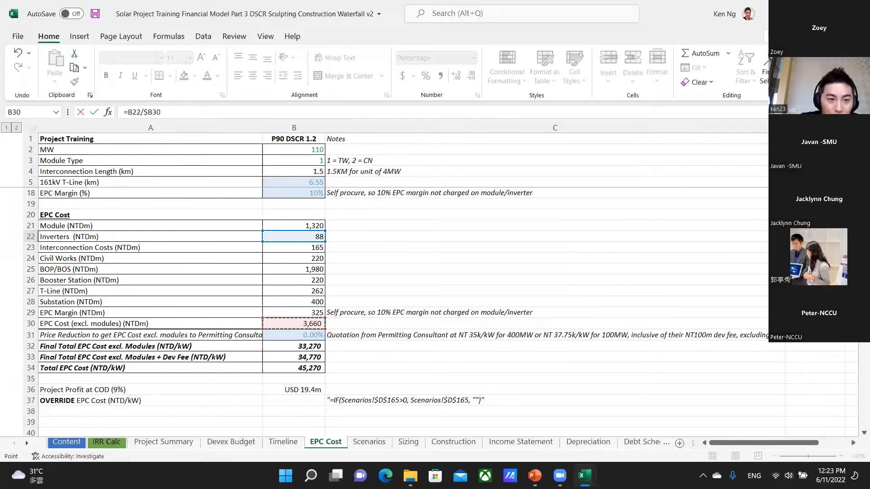
key(F4)
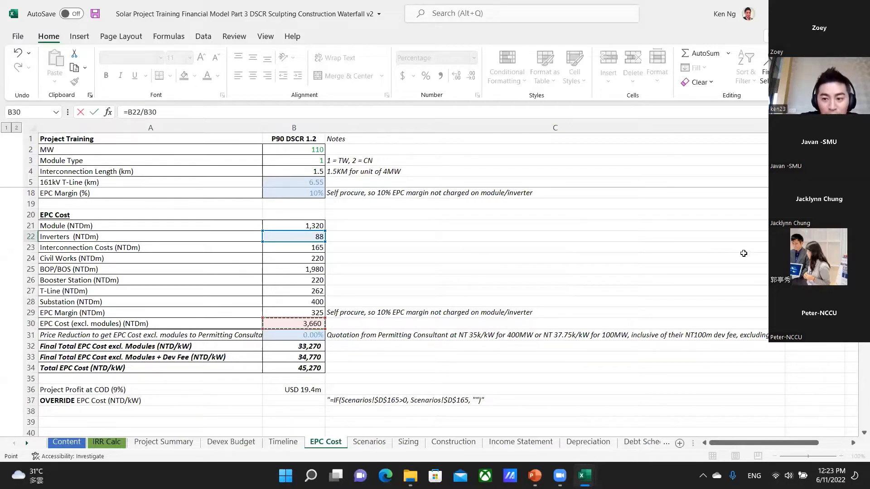
key(F4)
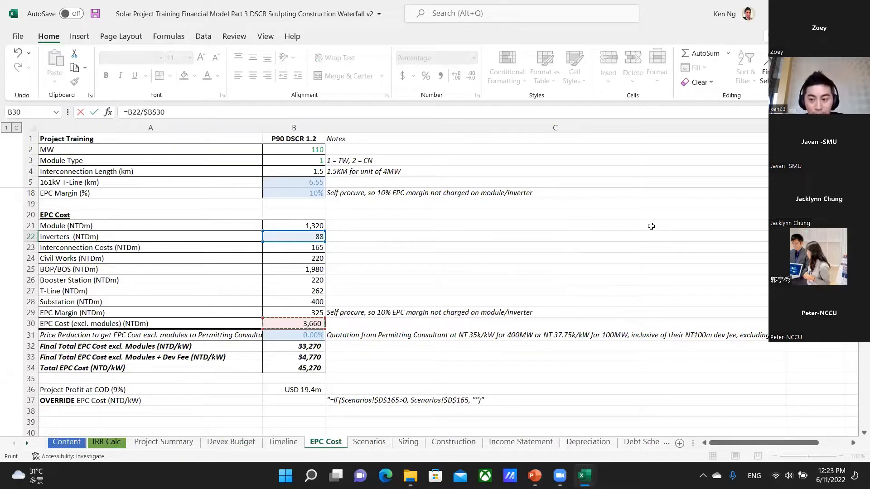
key(ctrl+Return)
Fill the D22 formula down through D29.
key(shift+Down)
key(shift+Down)
key(shift+Down)
key(shift+Down)
key(shift+Down)
key(shift+Down)
key(shift+Down)
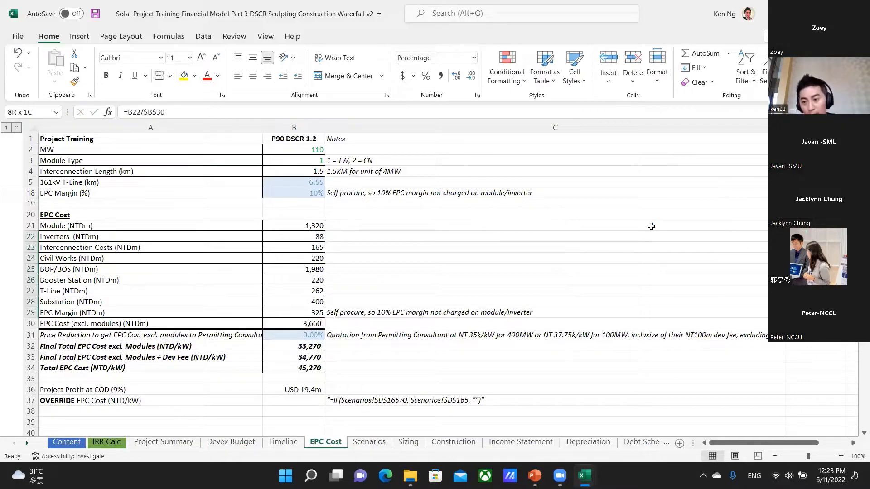
key(ctrl+d)
Check the filled formulas in column D cell by cell for their row reference and the anchored $B$30.
key(Down)
key(Up)
key(F2)
key(Down)
key(Down)
key(Down)
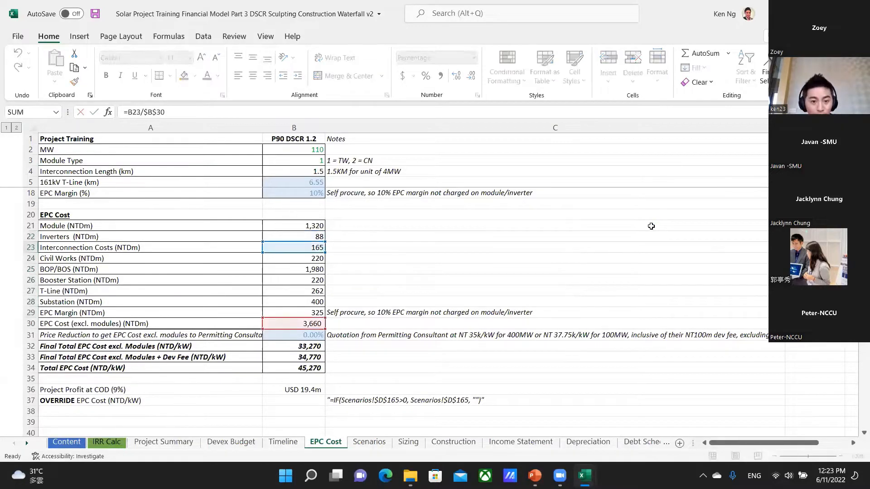
key(Return)
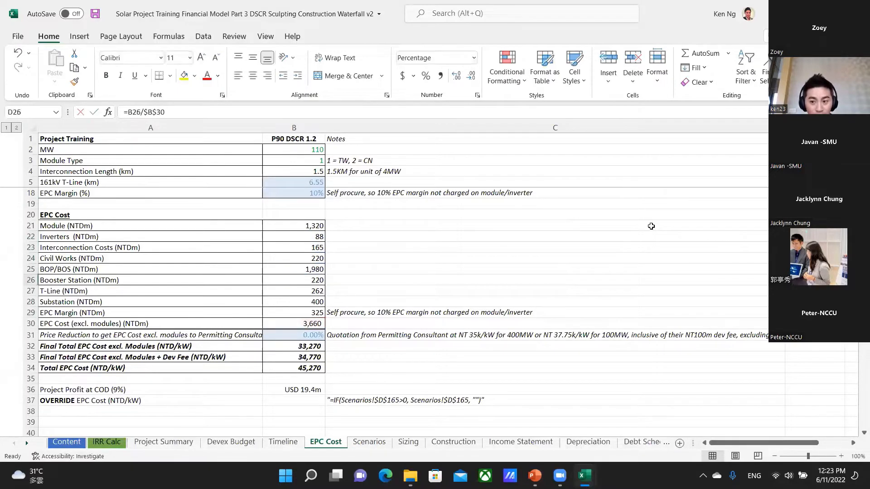
key(F2)
key(Return)
key(F2)
key(Return)
key(F2)
key(Return)
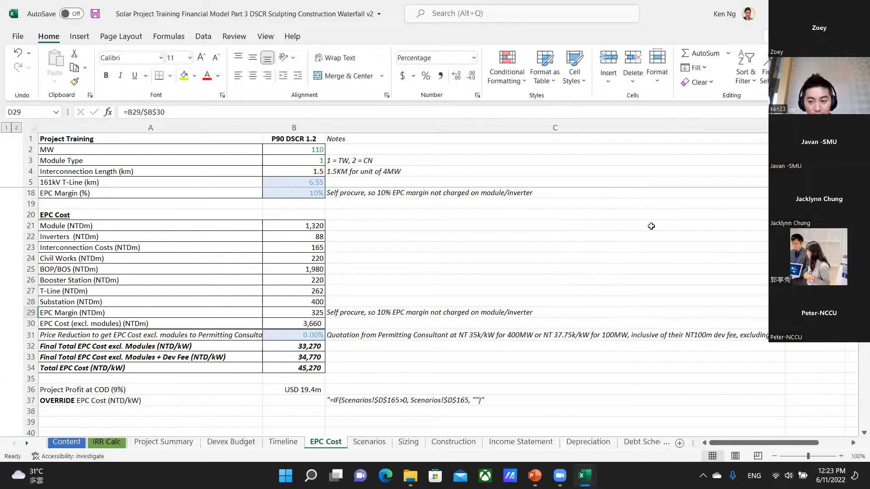
Clear the filled formulas from D22:D29 and go back to D22.
key(shift+Up)
key(shift+Up)
key(shift+Up)
key(shift+Up)
key(shift+Up)
key(shift+Up)
key(shift+Up)
key(Delete)
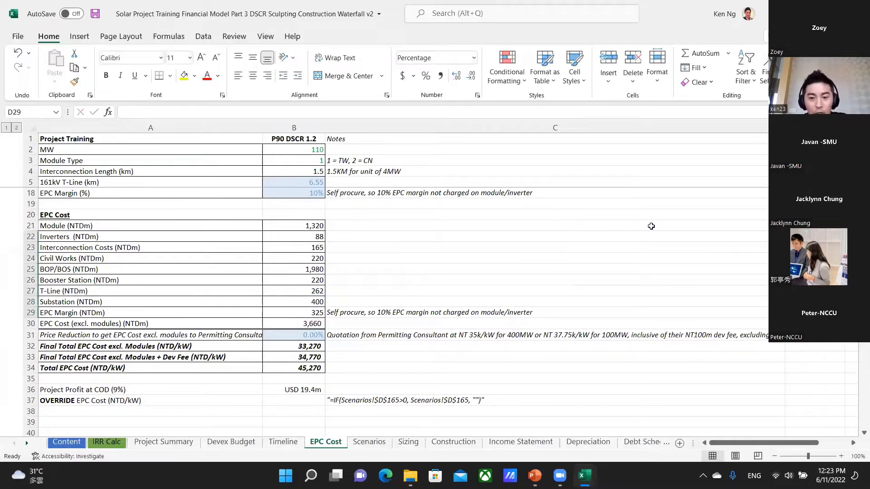
key(Up)
key(Up)
key(Up)
key(Up)
key(Up)
key(Up)
key(Up)
key(Up)
key(Up)
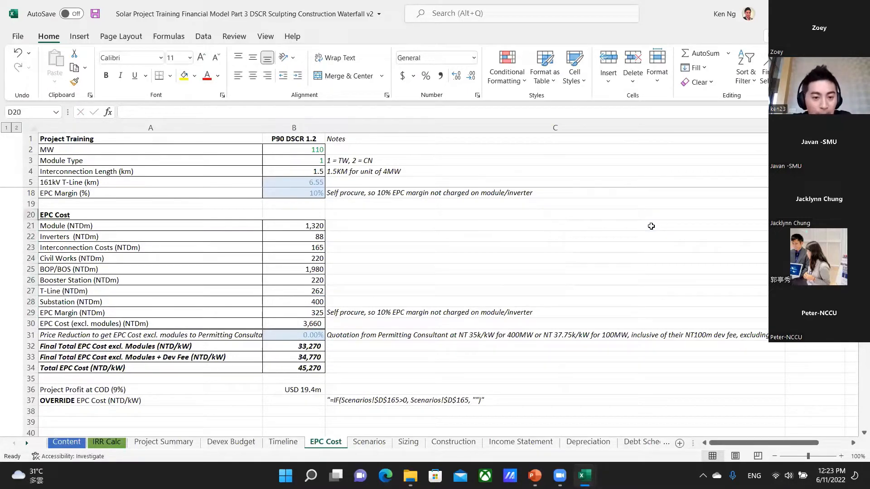
key(Down)
key(Down)
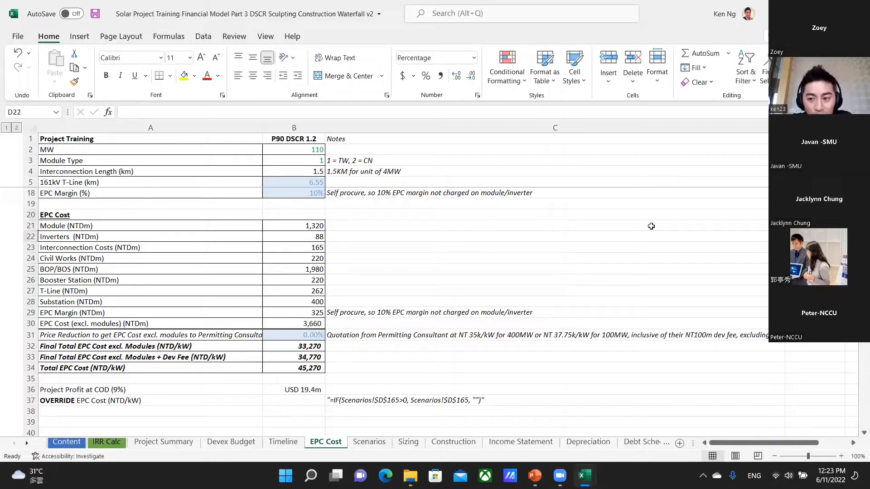
key(Up)
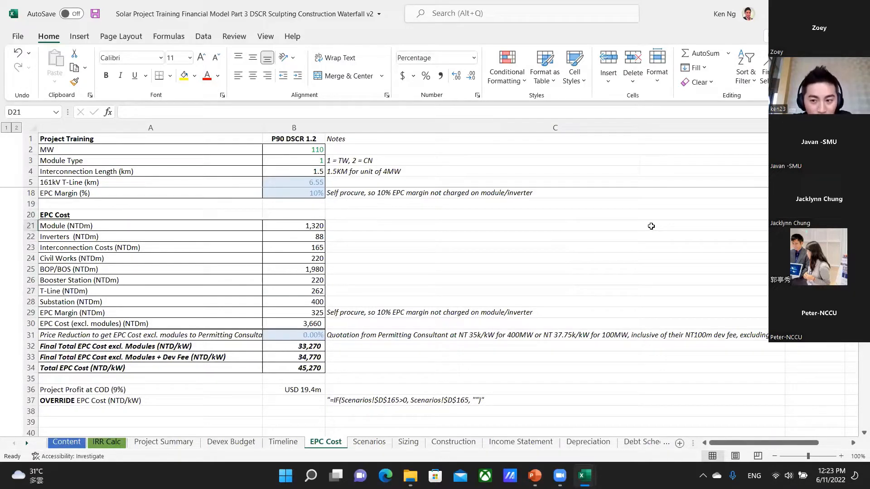
key(Down)
key(Down)
key(Down)
key(Down)
key(Down)
key(Down)
key(Down)
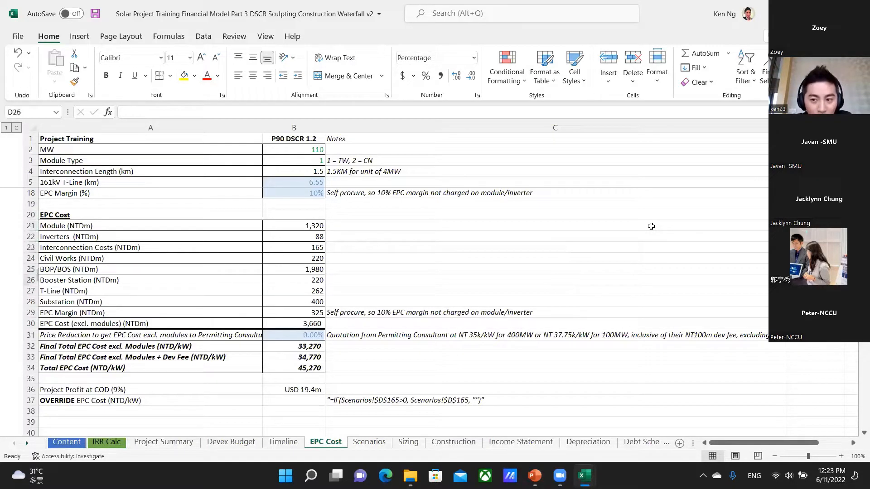
key(Down)
key(Down)
key(Up)
key(Up)
key(Up)
key(Up)
key(Up)
key(Up)
key(Up)
key(Up)
key(Up)
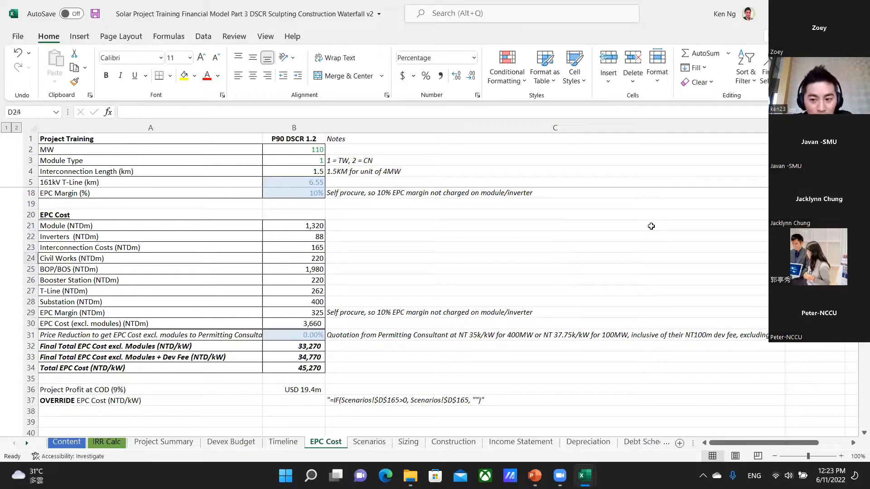
key(Up)
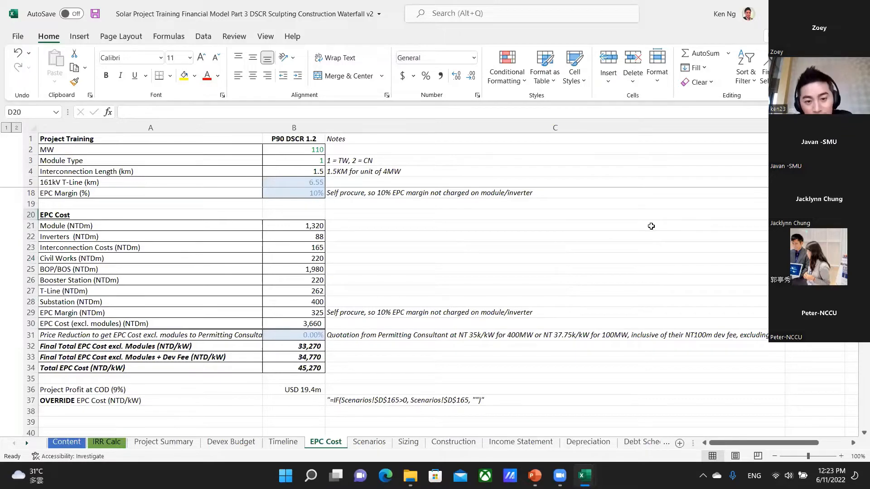
Switch to the shortcuts workbook and review the row 86 entry for going to precedent cells.
key(ctrl+Tab)
key(Down)
key(Down)
key(Up)
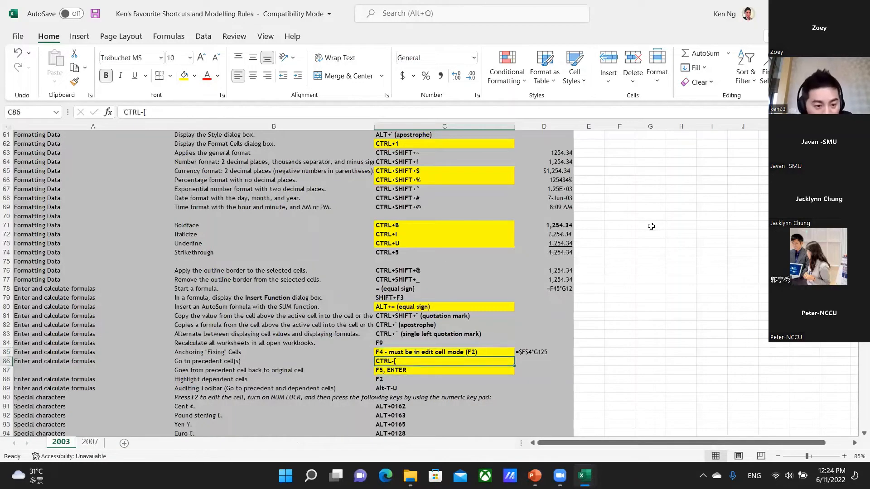
key(Left)
key(Left)
key(Right)
key(Right)
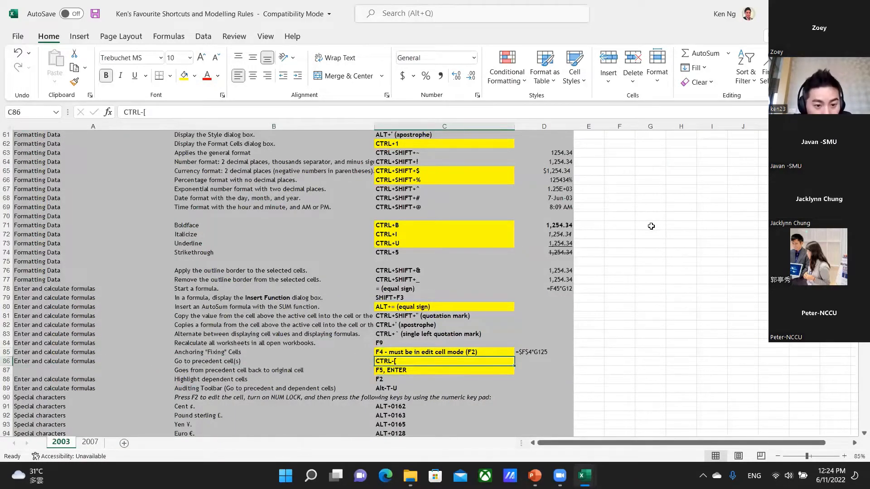
key(Left)
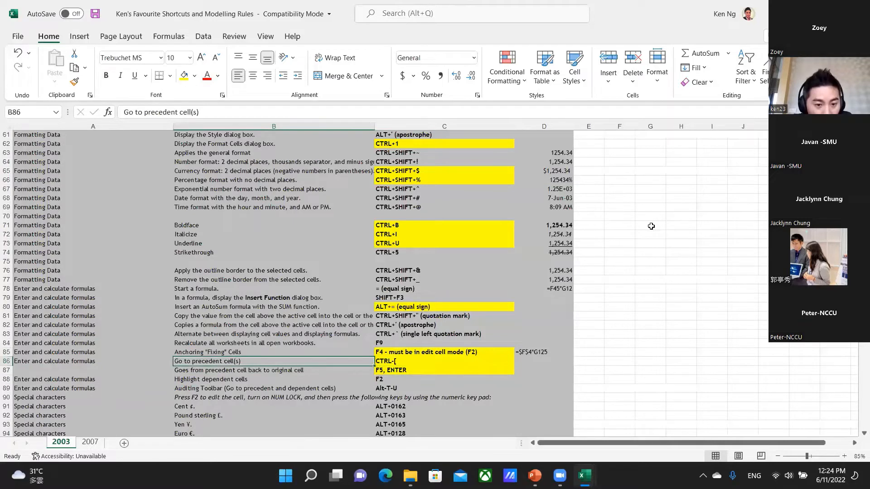
key(Right)
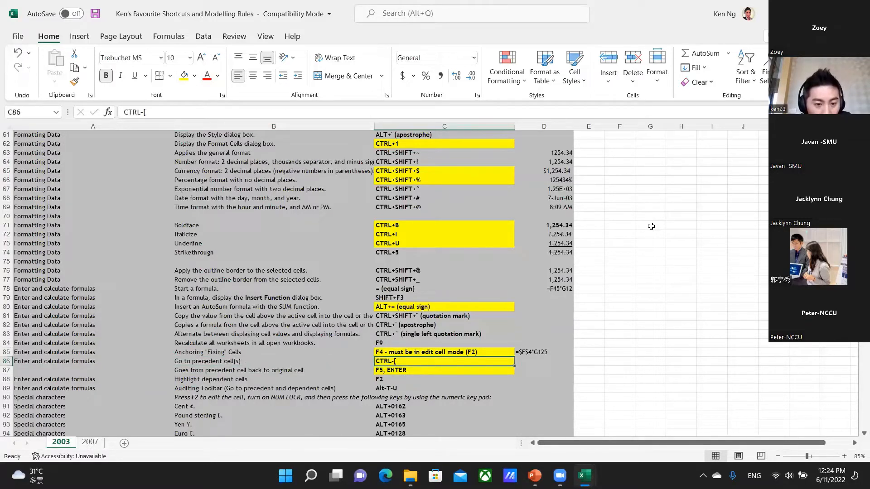
Switch back to the solar model and go to the 2040 Loan Repayments cell T52 on the Income Statement sheet.
key(alt+Tab)
key(Left)
key(Left)
key(Left)
key(Down)
key(Down)
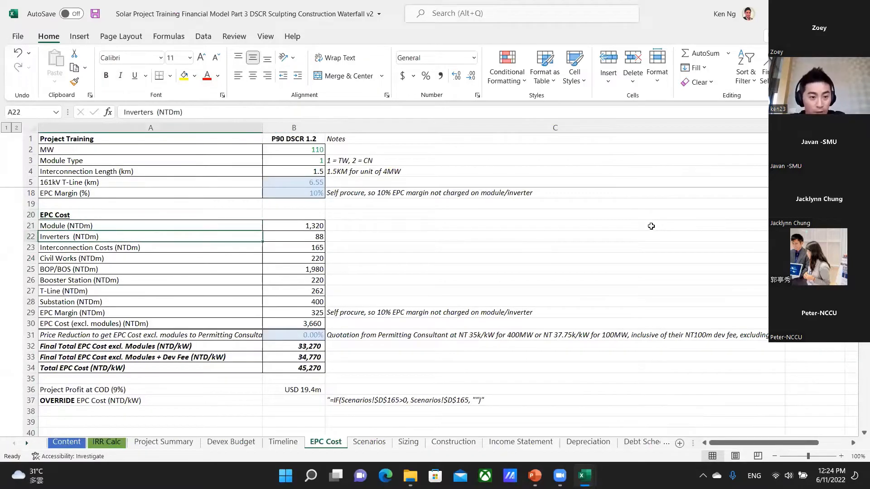
key(ctrl+Page_Down)
key(ctrl+Page_Down)
key(ctrl+Page_Down)
key(ctrl+Page_Down)
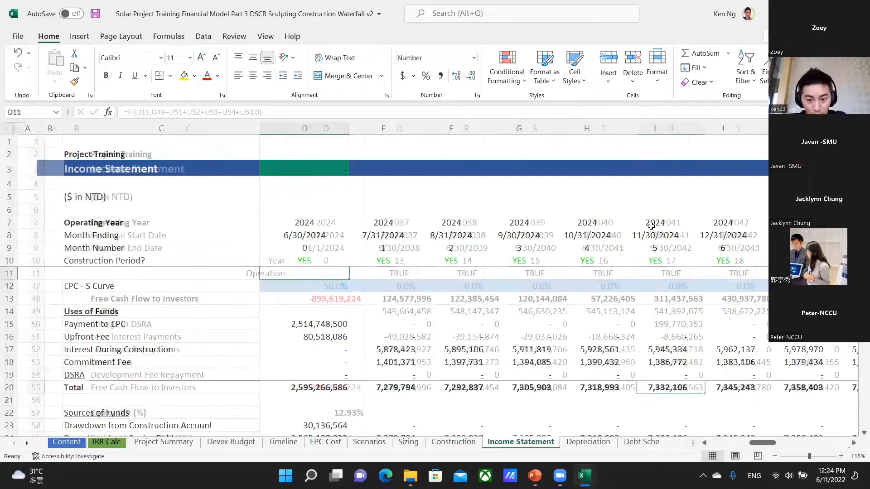
key(ctrl+Page_Down)
key(ctrl+Page_Up)
key(Up)
key(Up)
key(Up)
key(Up)
key(Down)
key(Left)
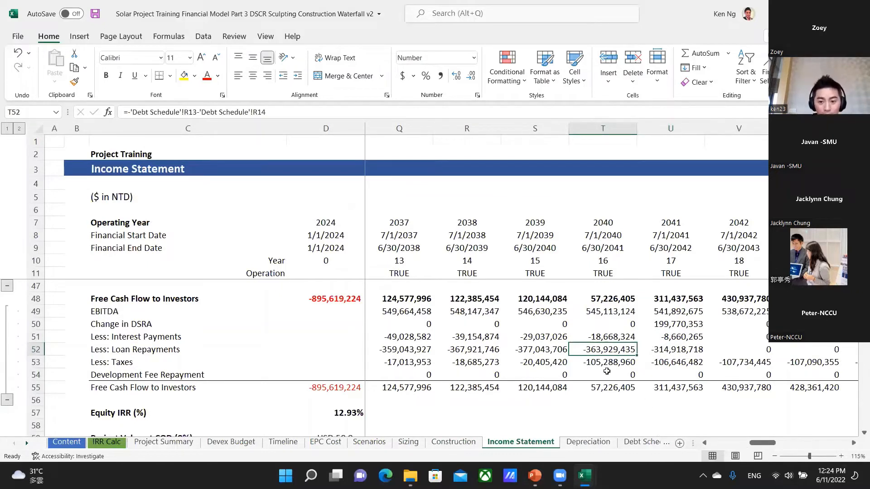
Inspect the formula in T52 for its Debt Schedule references and leave it unedited.
double_click(607, 350)
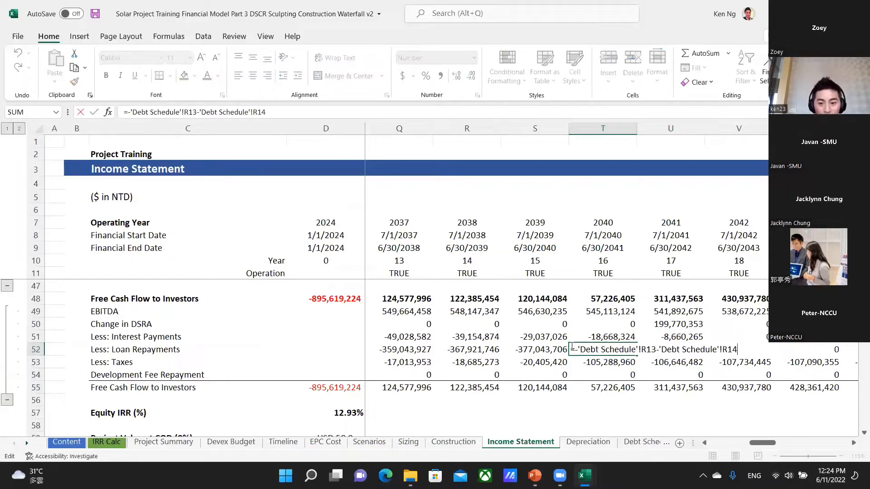
key(Escape)
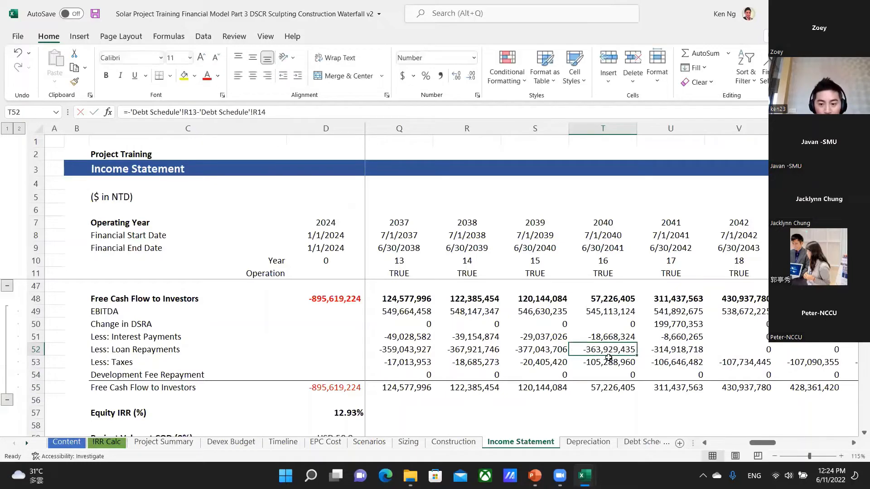
double_click(608, 354)
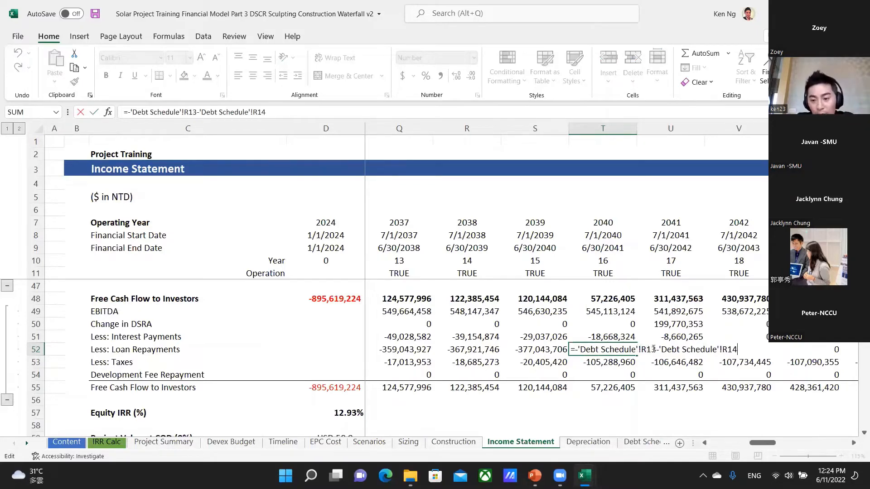
key(Escape)
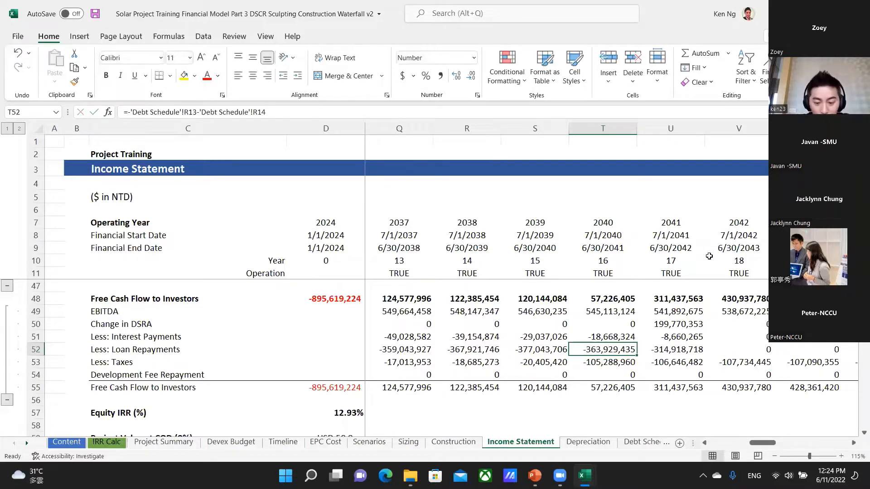
Jump from T52 to its precedent cell R13 on the Debt Schedule sheet, view it, and return to the original cell.
key(ctrl+bracketleft)
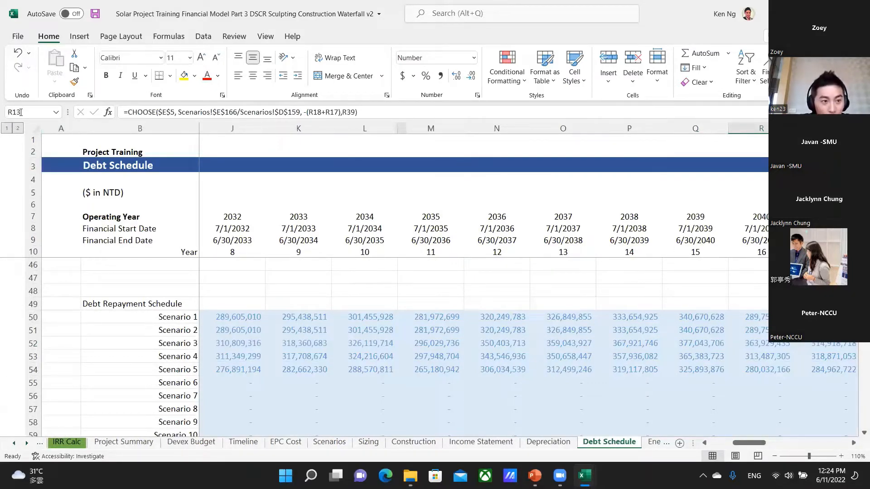
scroll(282, 243, up, 12)
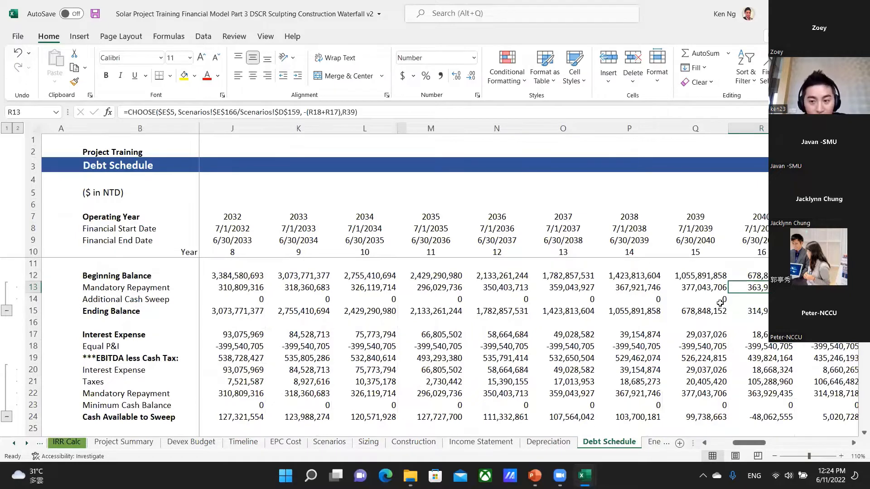
key(F5)
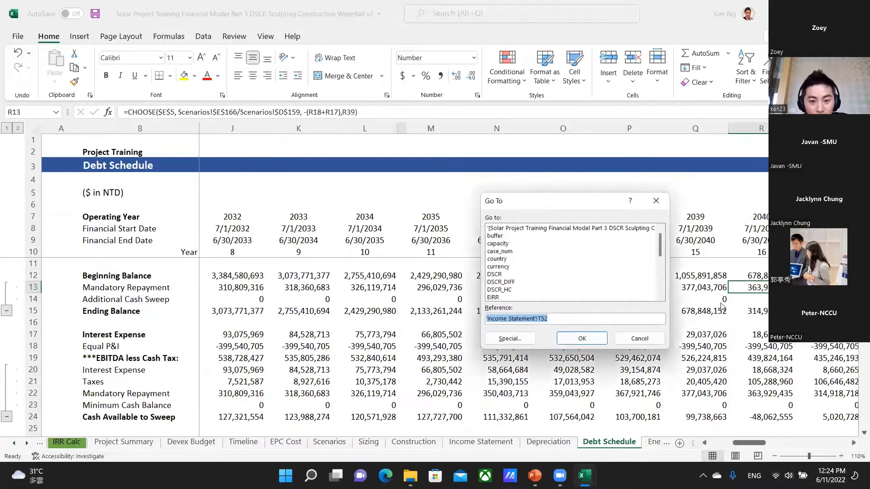
key(Return)
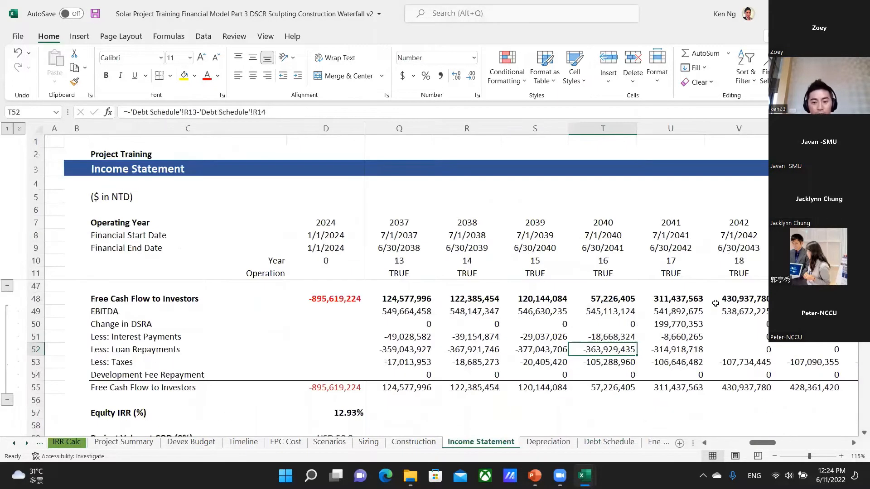
Jump from the 2040 Taxes cell T53 to its precedent cells in rows 42, 43 and 45, and return to T53.
key(Down)
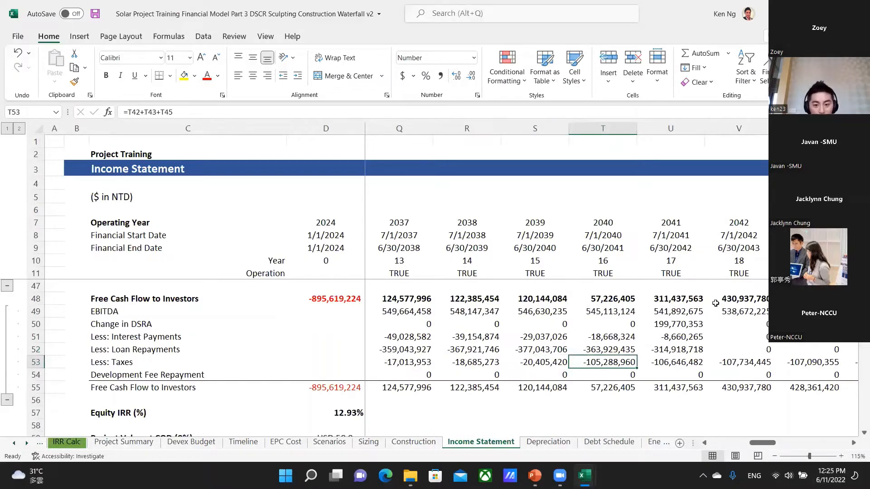
key(F2)
key(Escape)
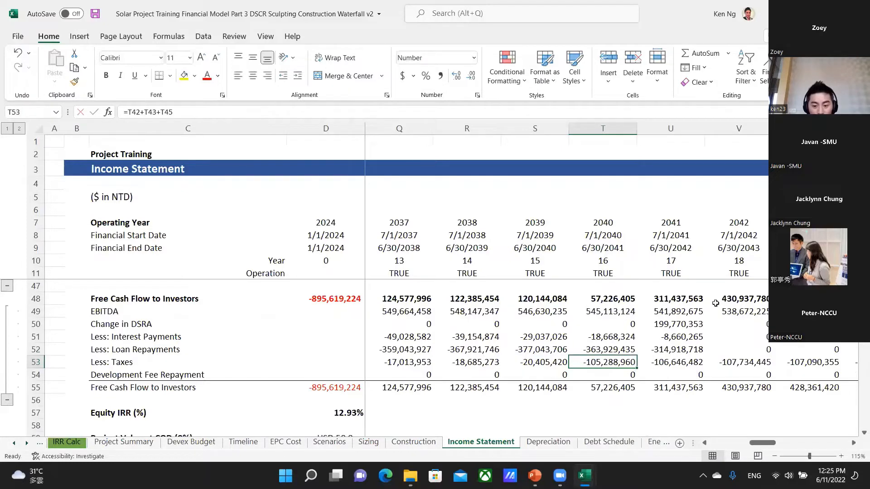
key(ctrl+bracketleft)
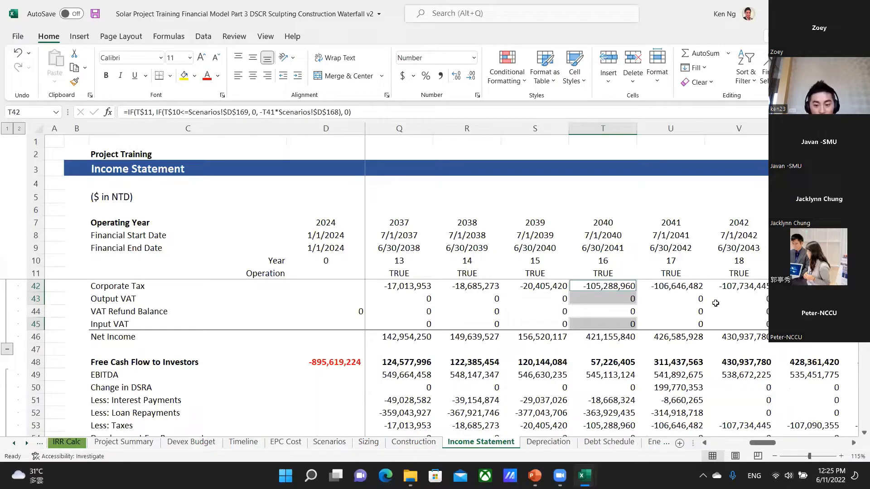
key(F5)
key(Return)
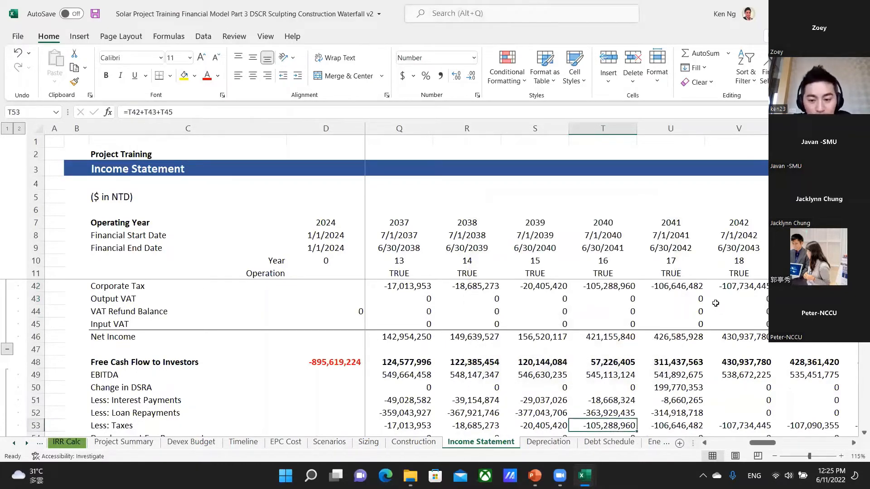
Examine the second Scenarios reference inside the 2040 Change in DSRA formula in T50, leaving the formula unedited.
key(Up)
key(Up)
key(Up)
key(Up)
key(Up)
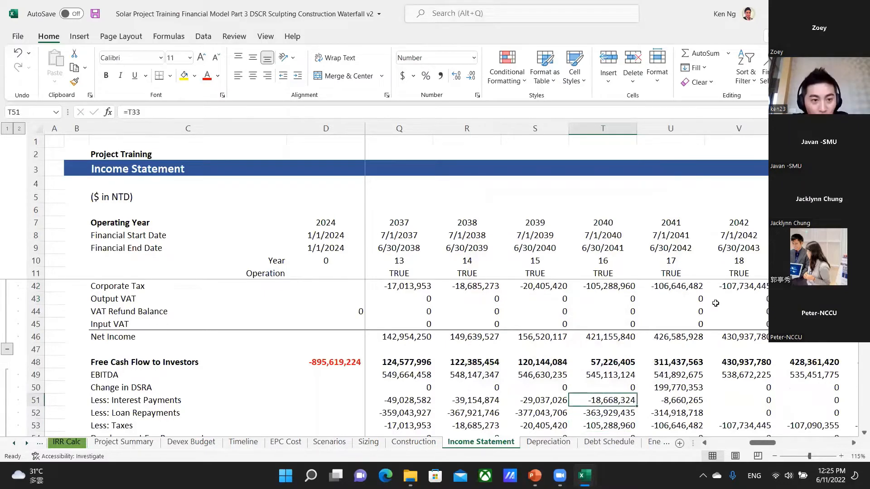
key(Down)
key(Down)
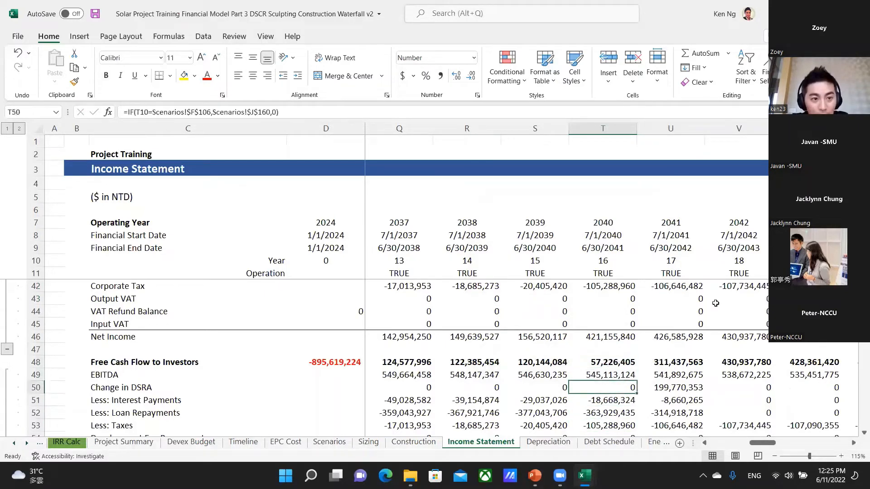
key(F2)
key(Left)
key(Left)
key(Left)
key(ctrl+shift+Left)
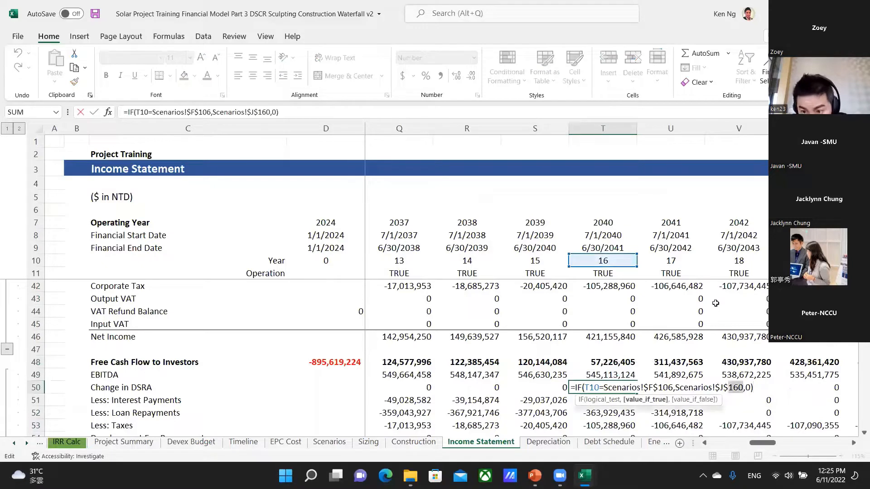
key(Escape)
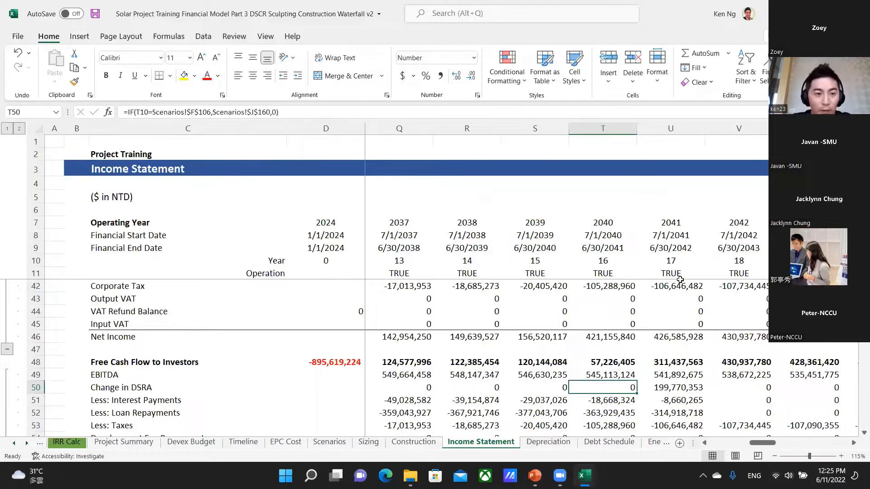
Trace the precedents of T50 and view the list of its off-sheet precedents without going to any.
key(alt)
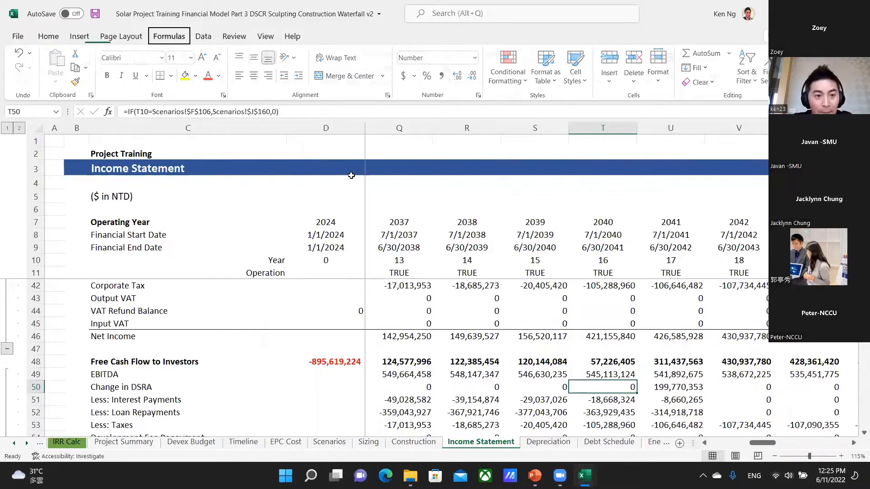
key(m)
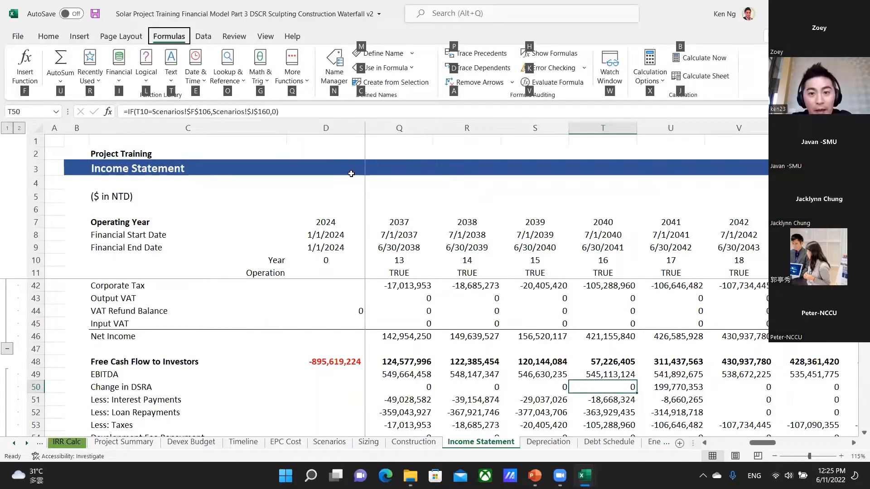
key(p)
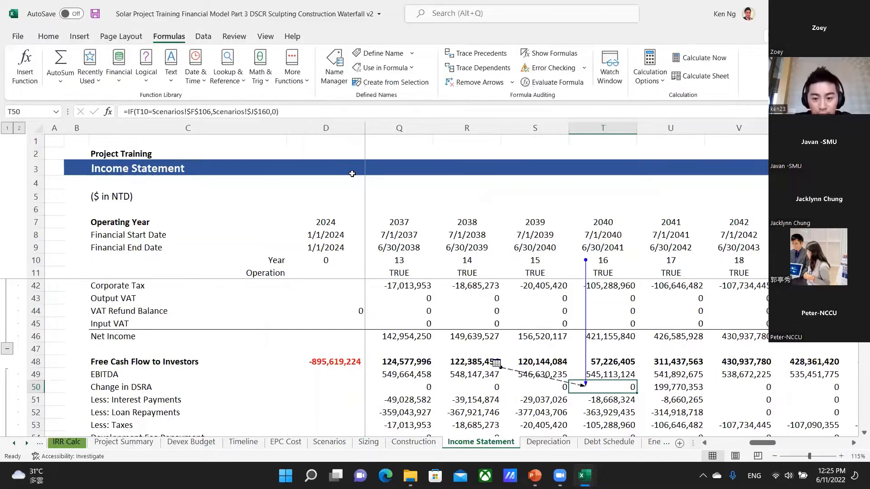
double_click(507, 370)
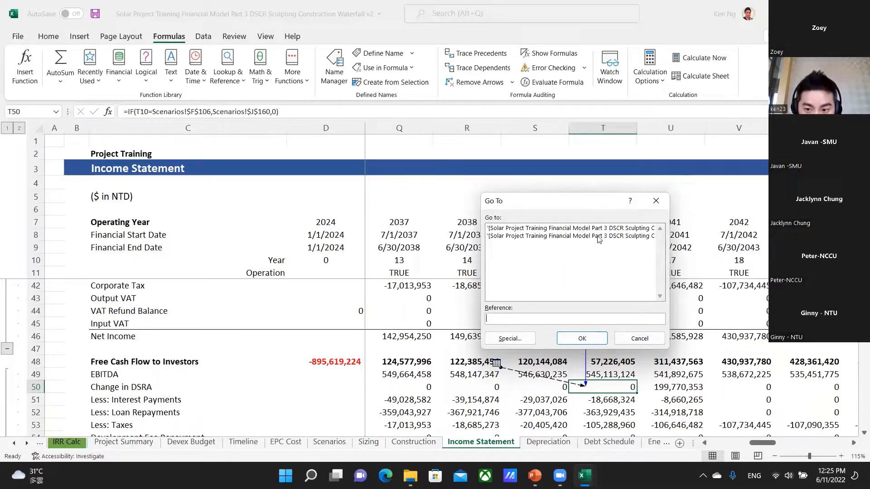
click(637, 338)
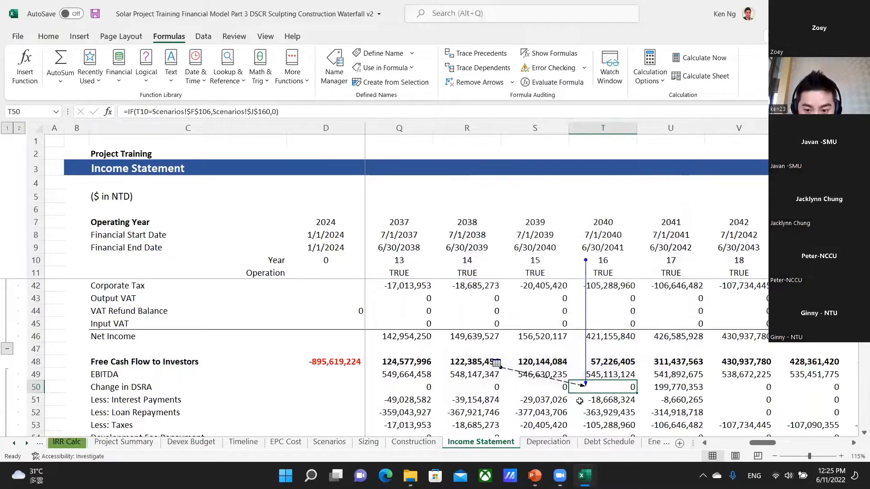
Compare the T50 formula with its traced precedents and remove the tracer arrows.
double_click(621, 384)
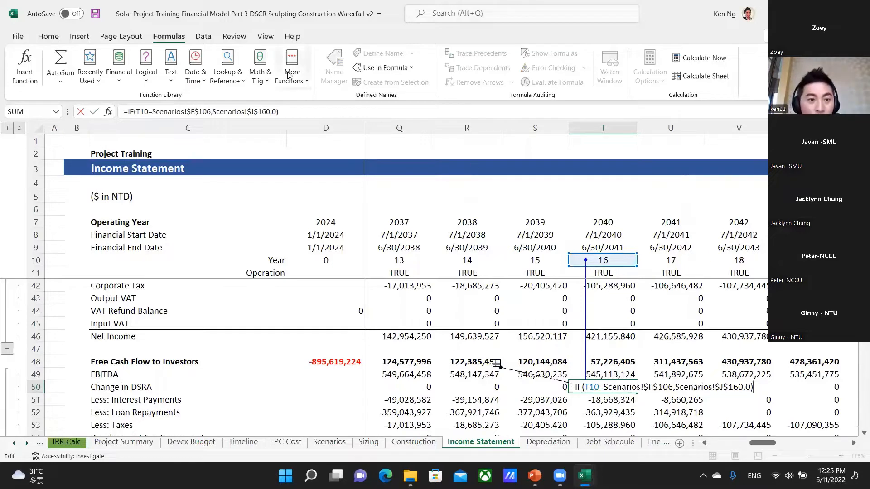
key(Escape)
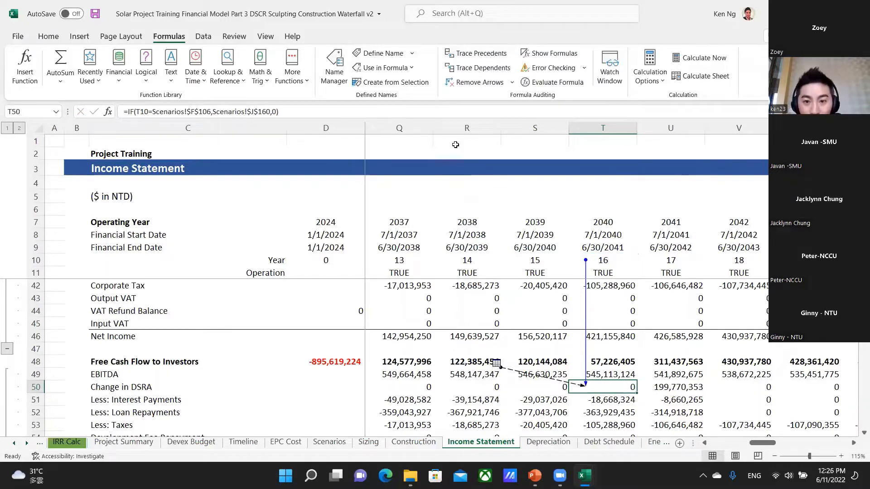
click(476, 82)
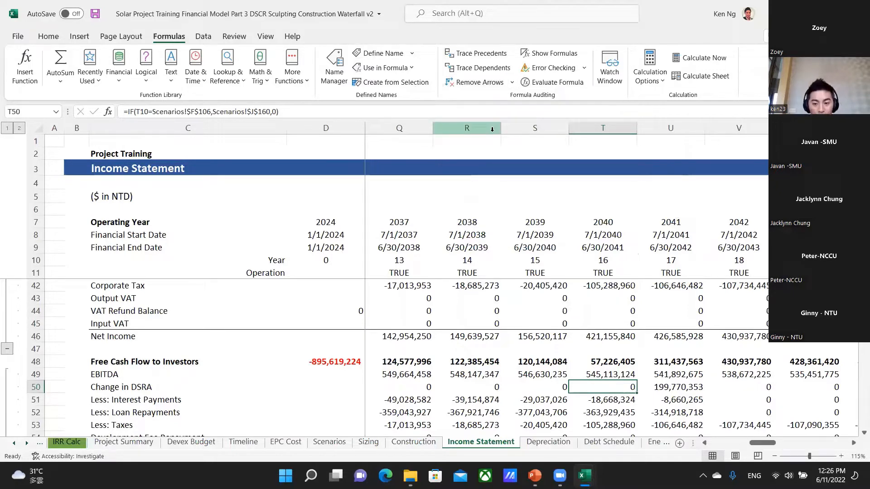
Select the Scenarios!$F$106 reference inside the 2040 Change in DSRA formula in T50 and go to that cell.
key(F2)
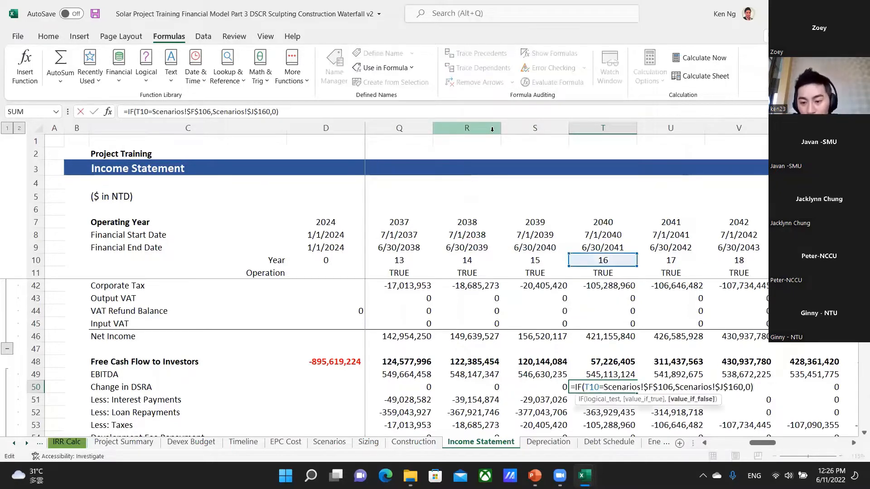
key(Left)
key(shift+Left)
key(shift+Left)
key(shift+Left)
key(shift+Left)
key(shift+Left)
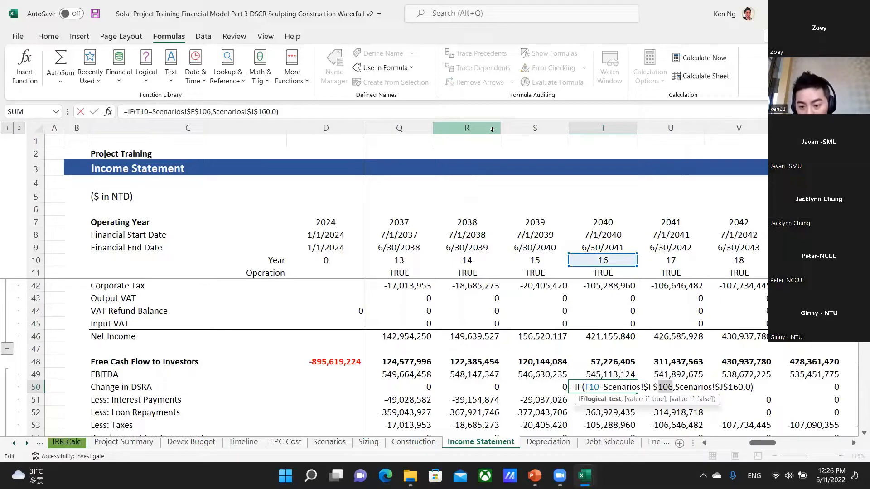
key(shift+Left)
key(shift+Left)
key(shift+Left)
key(shift+Left)
key(shift+Left)
key(shift+Left)
key(shift+Left)
key(shift+Left)
key(shift+Left)
key(shift+Left)
key(shift+Left)
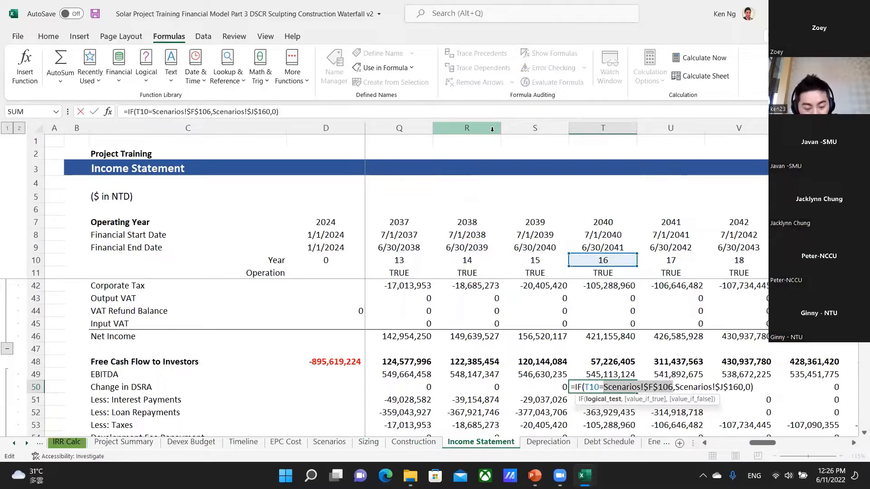
key(alt+e)
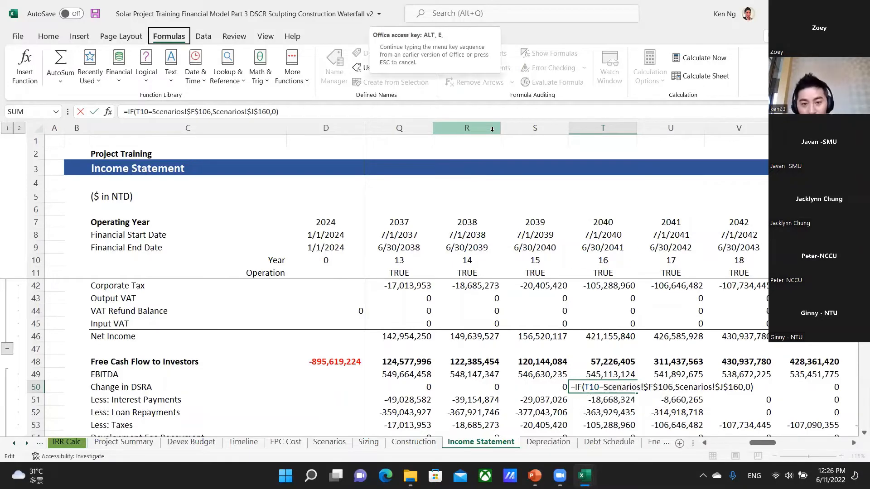
key(g)
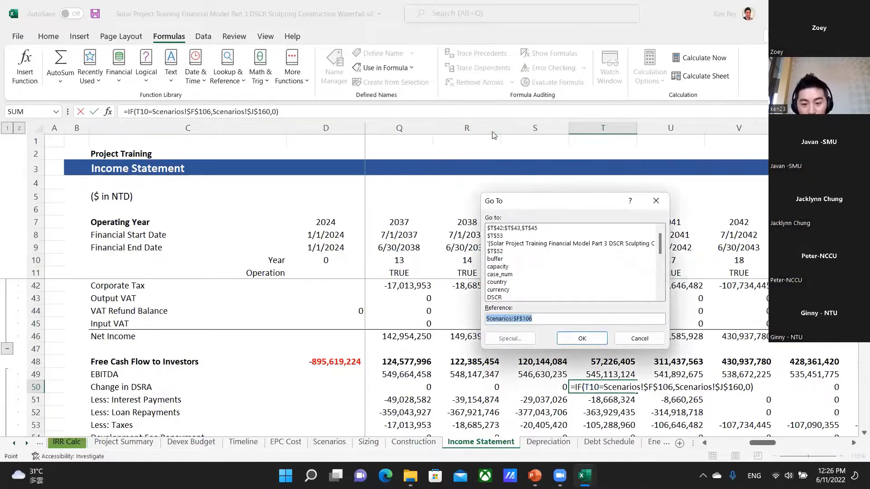
key(Return)
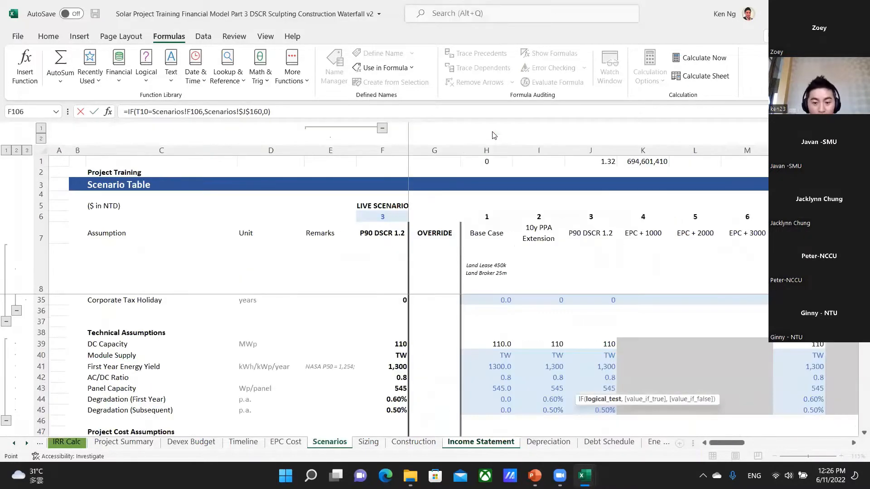
Examine the Tenor row at F106 on the Scenarios sheet, re-anchor the reference as $F$106 and commit the T50 formula.
scroll(434, 312, down, 15)
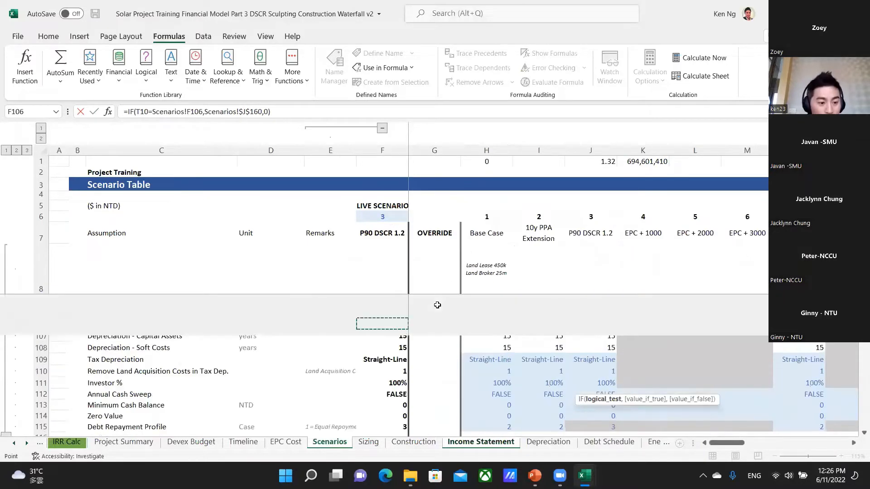
scroll(434, 312, down, 17)
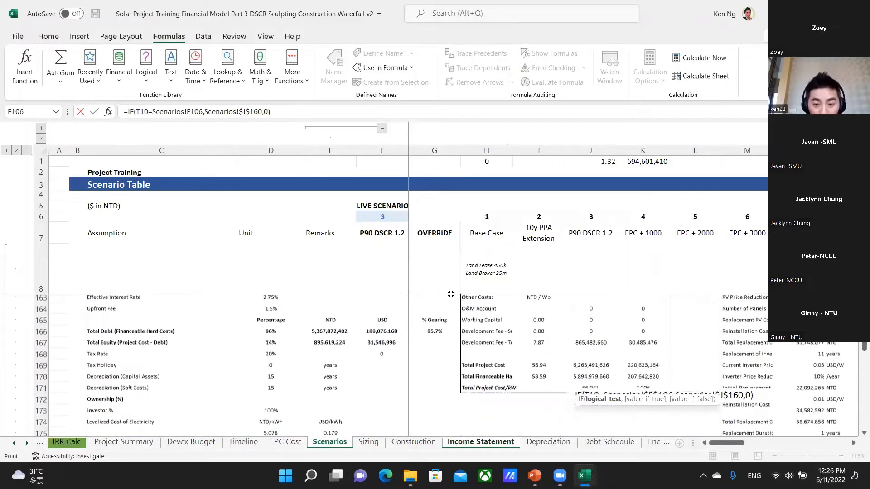
scroll(460, 291, up, 5)
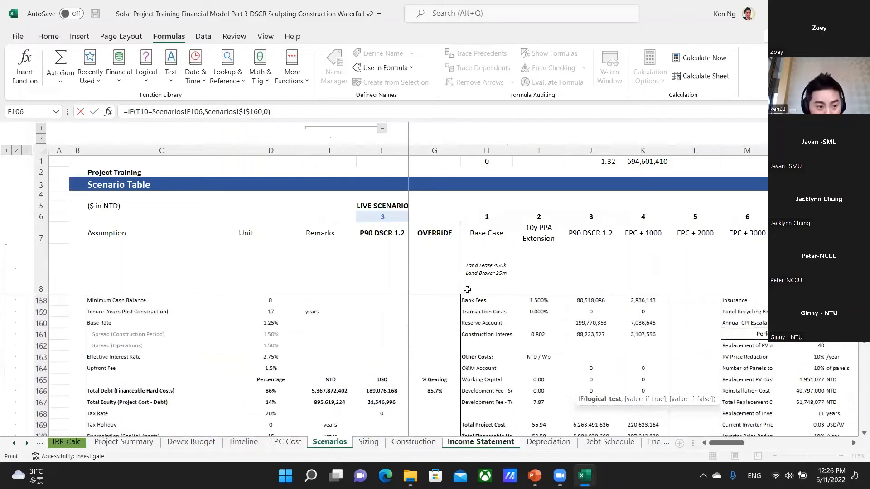
scroll(469, 289, up, 10)
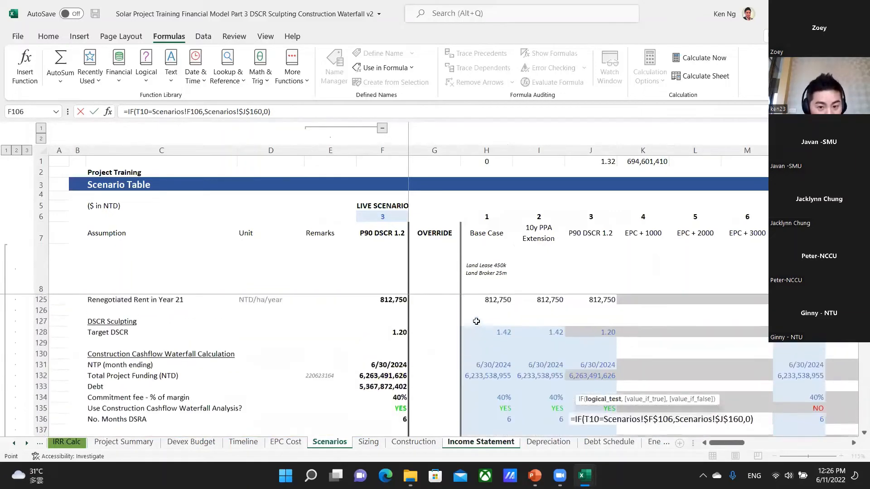
scroll(477, 321, up, 10)
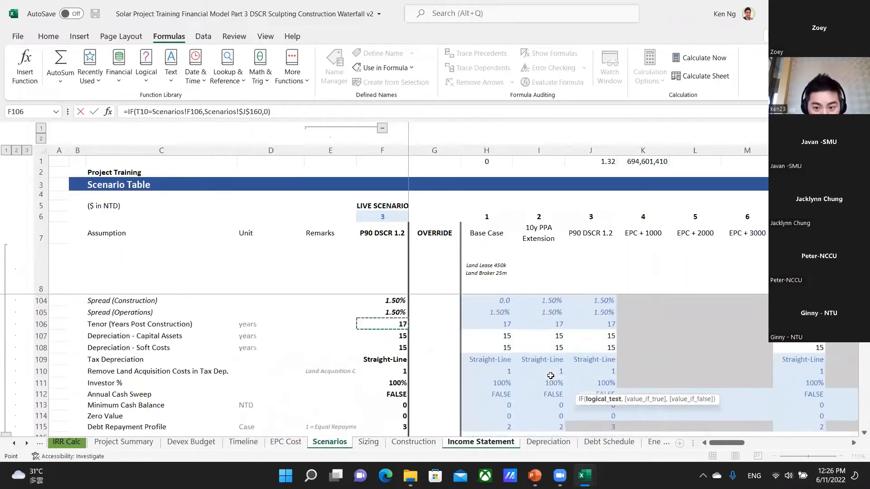
scroll(556, 370, up, 4)
scroll(558, 370, down, 5)
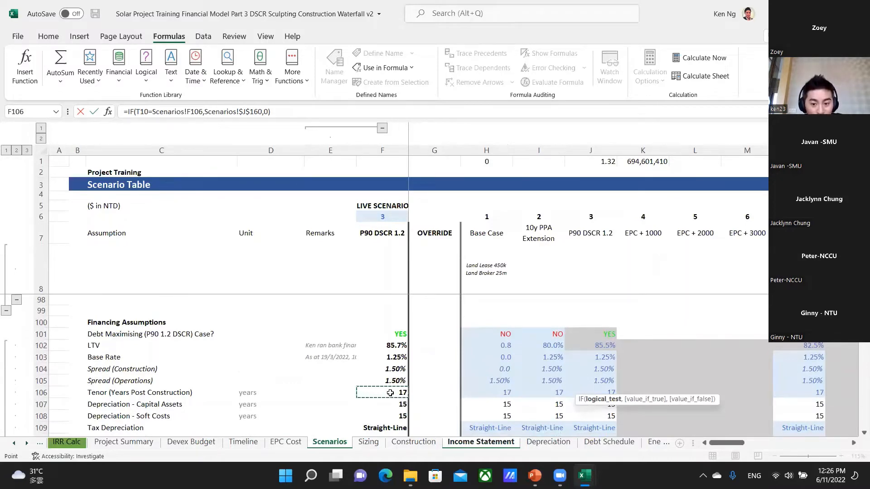
key(F4)
key(Return)
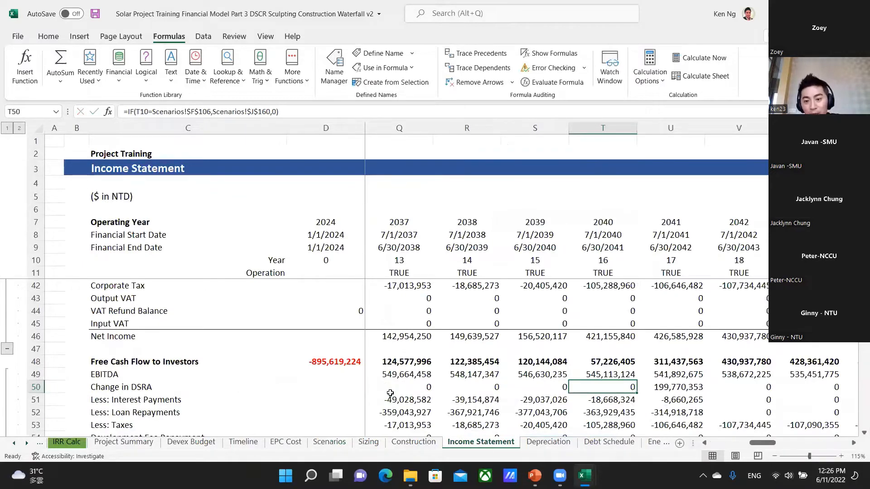
Select the Scenarios!$J$160 reference inside the T50 formula and go to that cell.
key(F2)
key(Left)
key(Left)
key(Left)
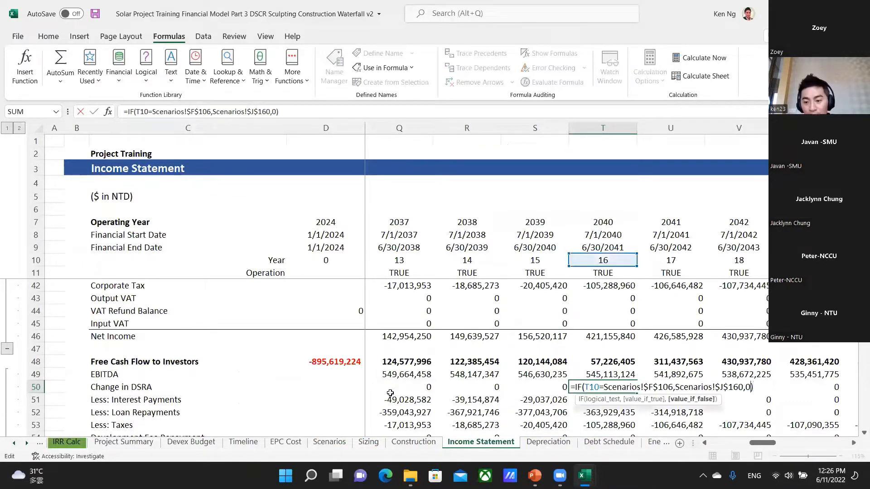
key(shift+Left)
key(shift+Left)
key(shift+Left)
key(shift+Left)
key(shift+Left)
key(shift+Left)
key(shift+Left)
key(ctrl+shift+Left)
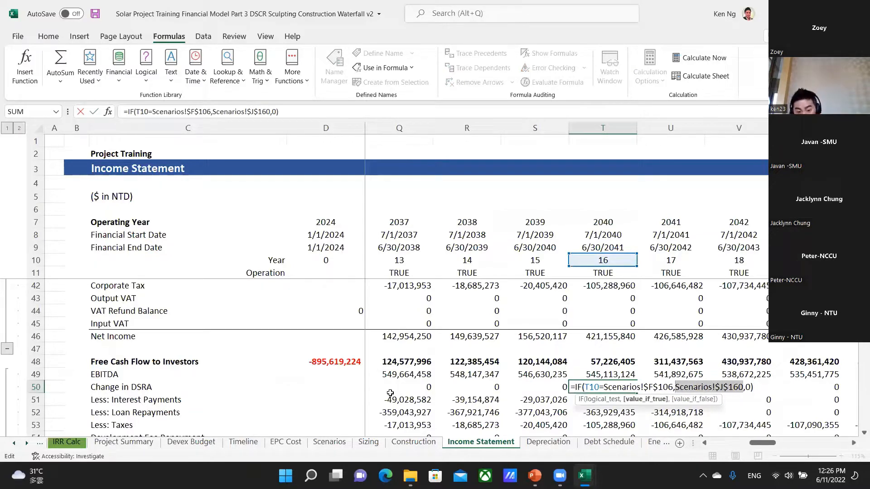
key(F5)
key(alt+e)
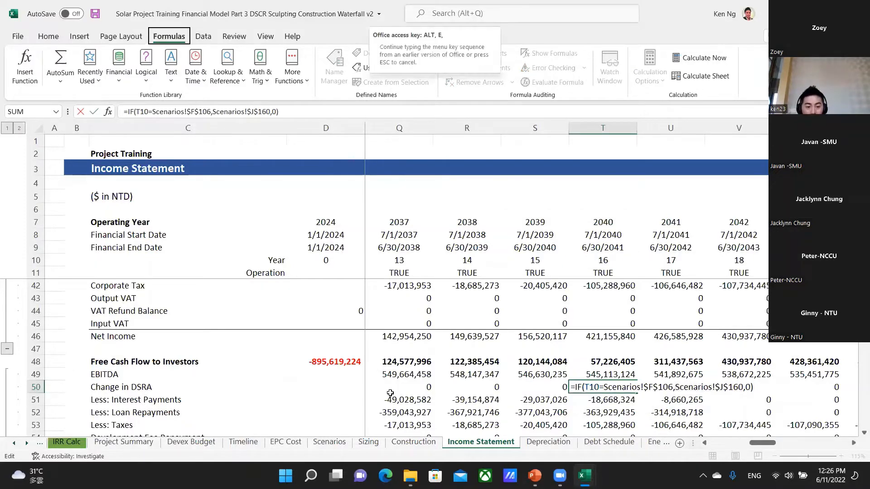
key(g)
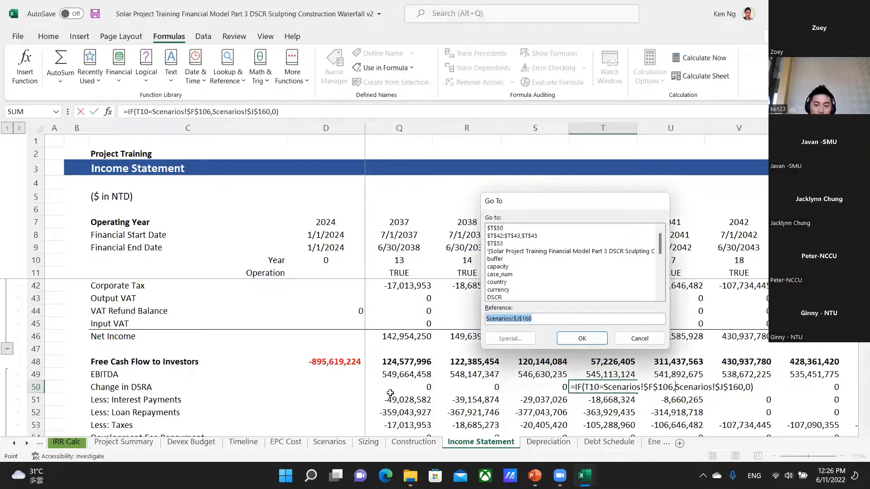
key(Return)
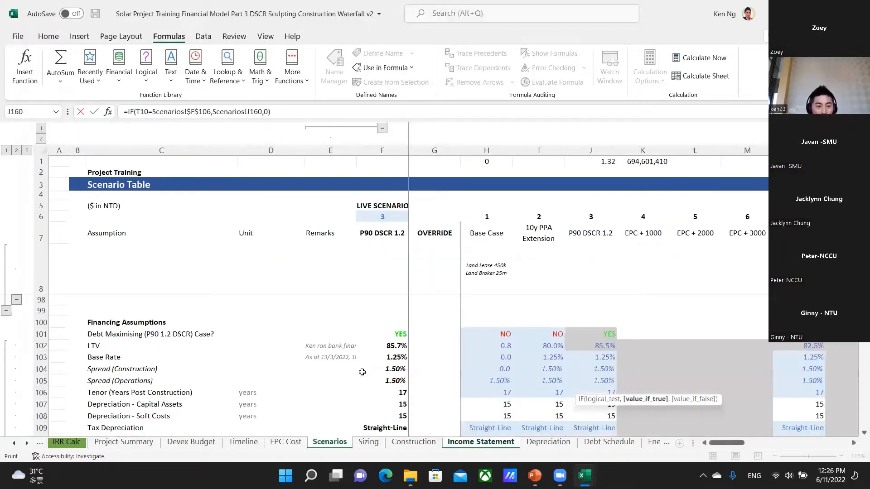
Examine the Reserve Account amount at J160 on the Scenarios sheet, re-anchor the reference as $J$160 and commit the T50 formula.
scroll(364, 377, down, 20)
scroll(364, 378, up, 2)
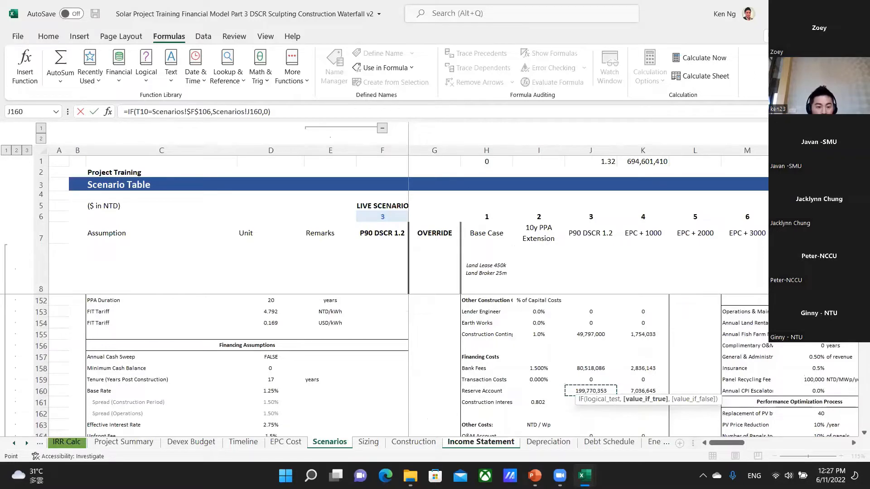
key(F4)
key(Return)
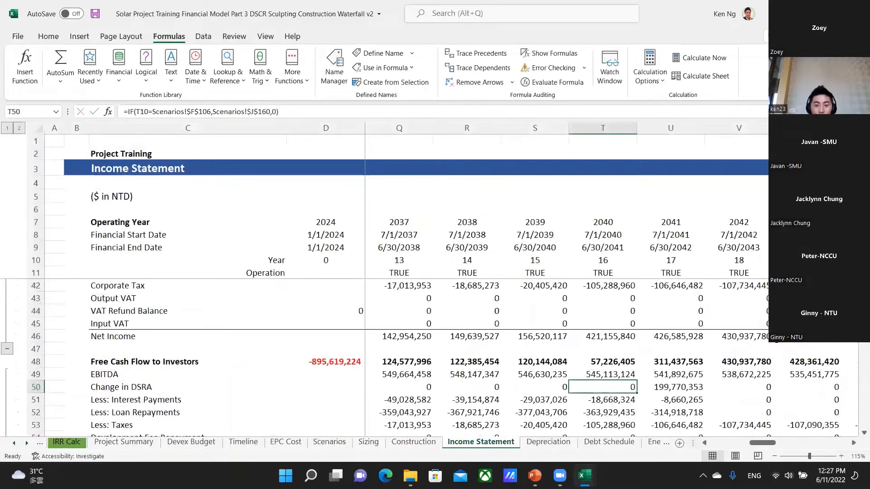
Evaluate the Scenarios!$J$160 reference in place inside the T50 formula, undo the substitution and commit the original formula.
key(F2)
key(Left)
key(Left)
key(Left)
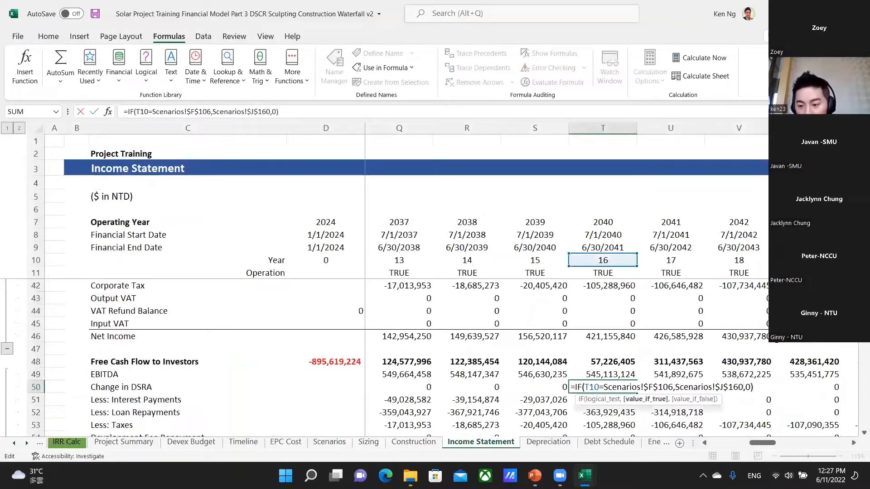
key(ctrl+shift+Left)
key(ctrl+shift+Left)
key(ctrl+shift+Left)
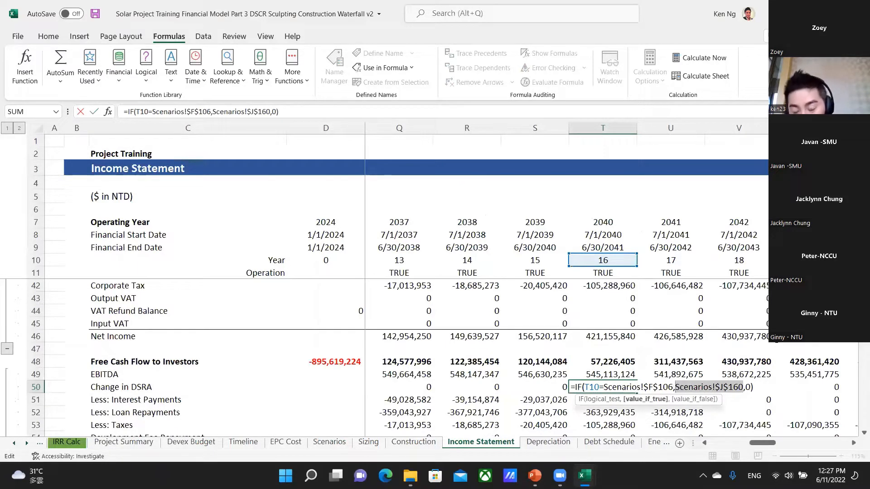
key(F9)
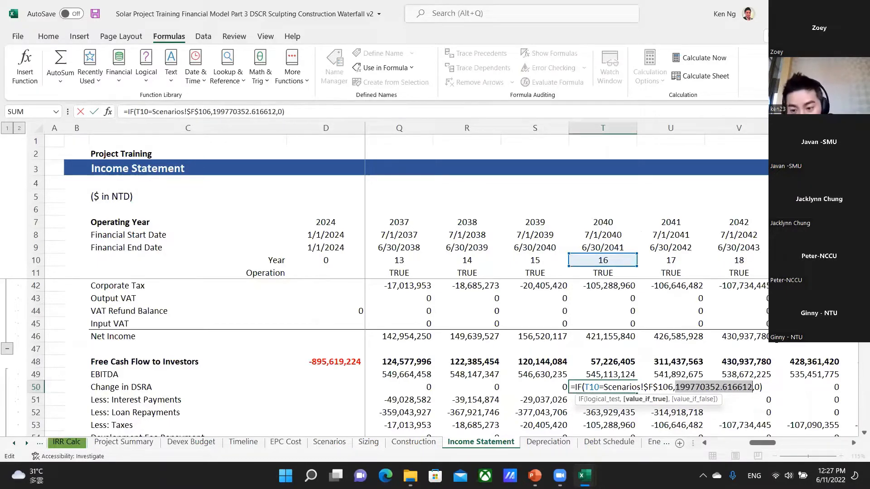
key(ctrl+z)
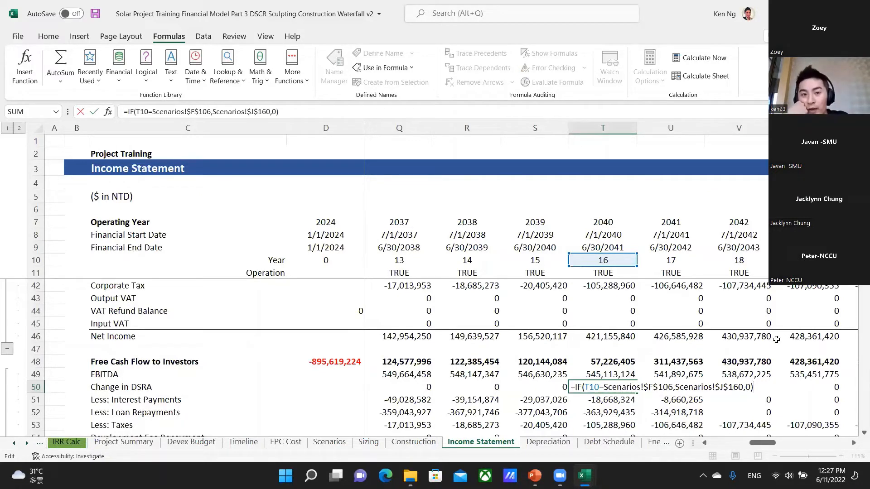
key(ctrl+Return)
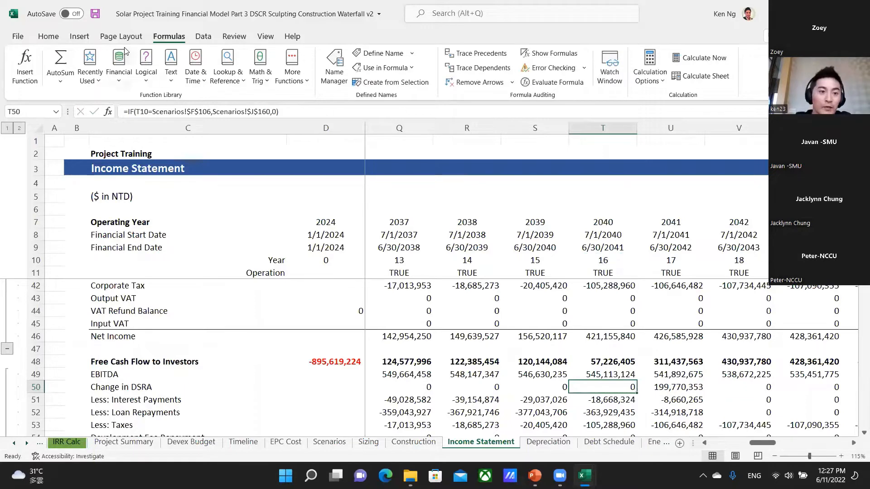
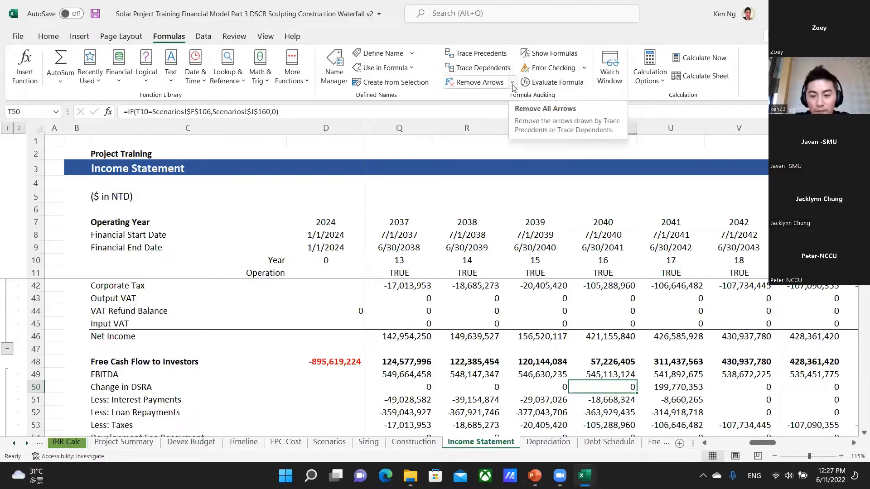
Switch to the shortcuts and modelling rules workbook and locate the shortcut for finding all hardcoded cells at C101.
key(alt+Tab)
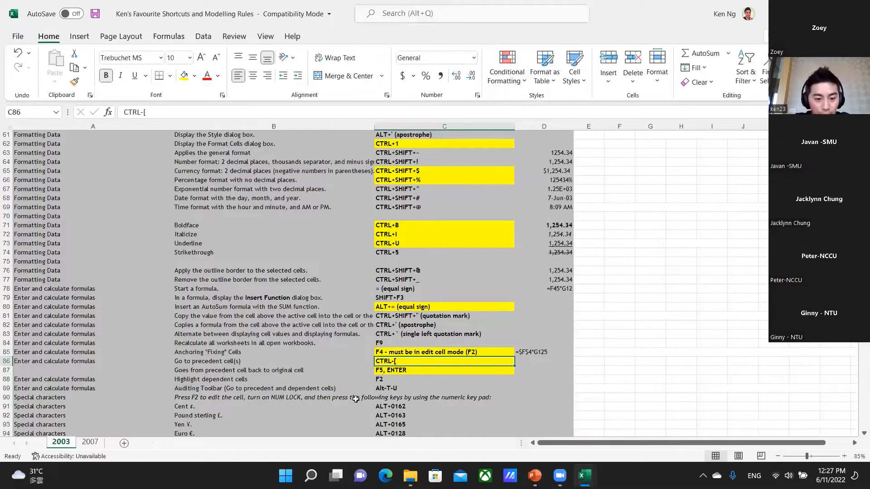
scroll(352, 376, down, 6)
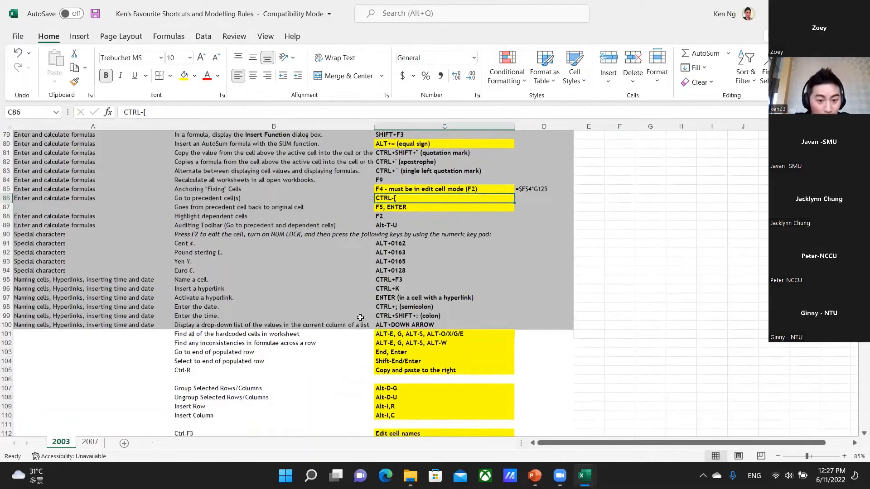
click(411, 338)
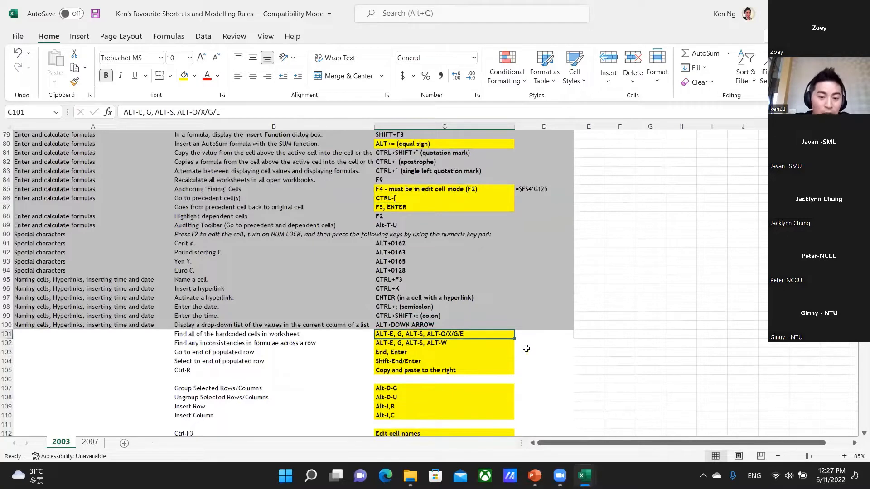
key(Down)
key(Down)
key(Down)
key(Down)
key(Up)
key(Up)
key(Up)
key(Up)
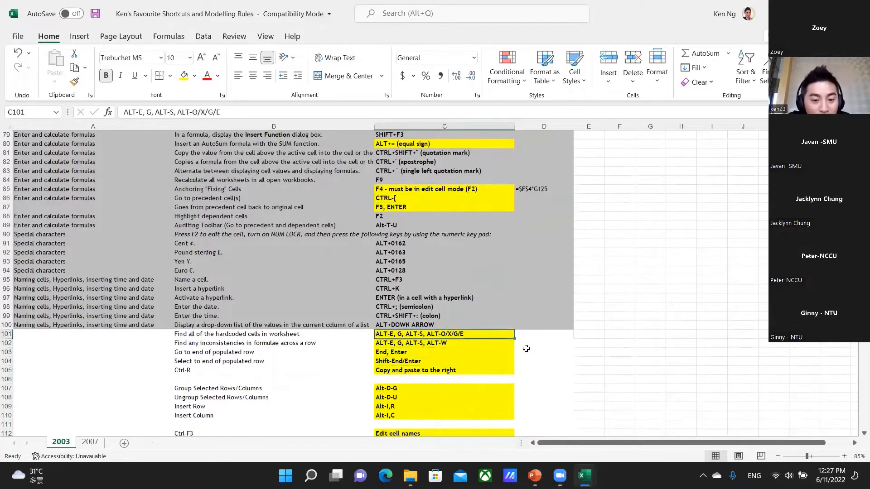
key(Up)
key(Down)
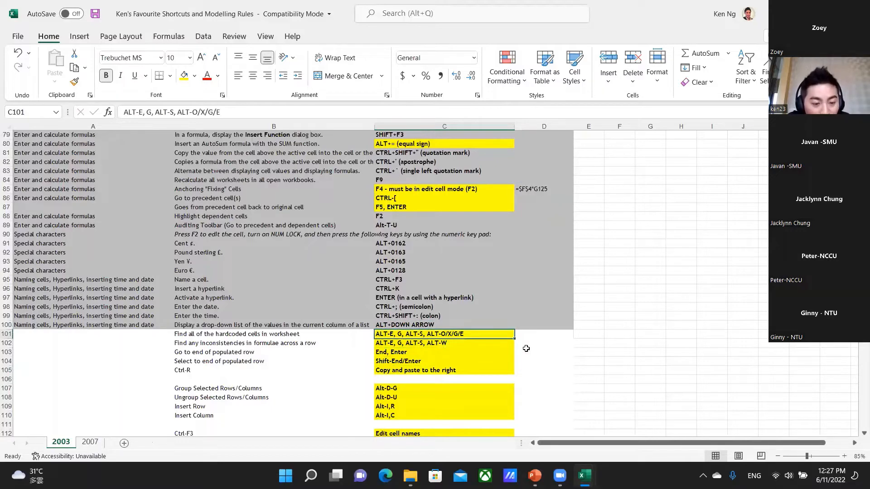
Switch to the solar model, follow the T50 precedent to the Scenarios sheet and go to its home cell G9.
key(ctrl+Tab)
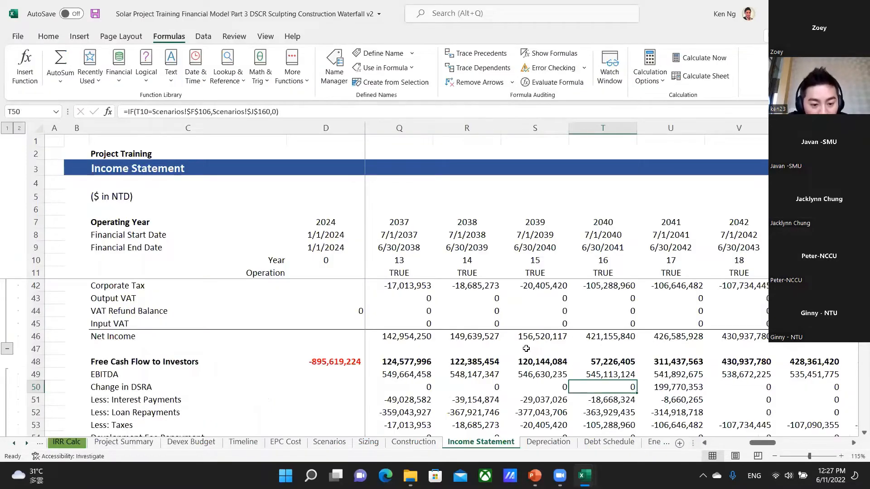
key(ctrl+bracketleft)
key(ctrl+Home)
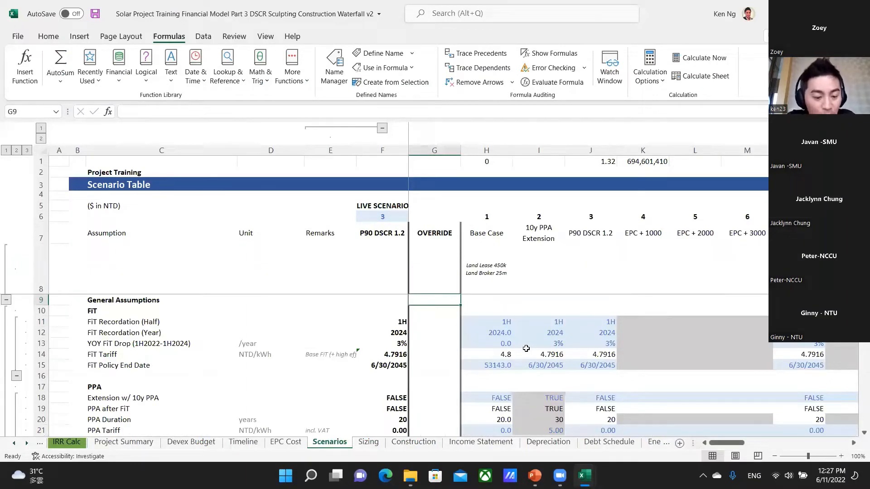
key(ctrl+Tab)
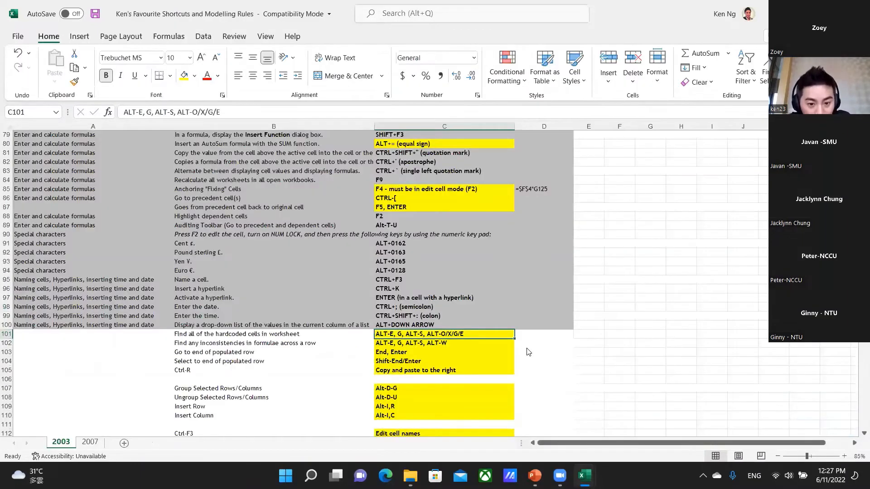
key(ctrl+Tab)
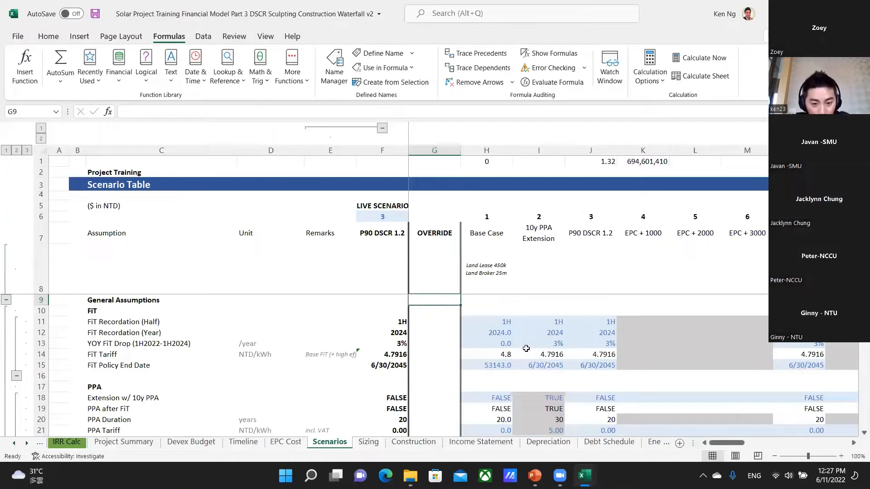
Return to the shortcuts workbook and highlight the hardcoded-cells entry in B101:C101.
key(ctrl+Tab)
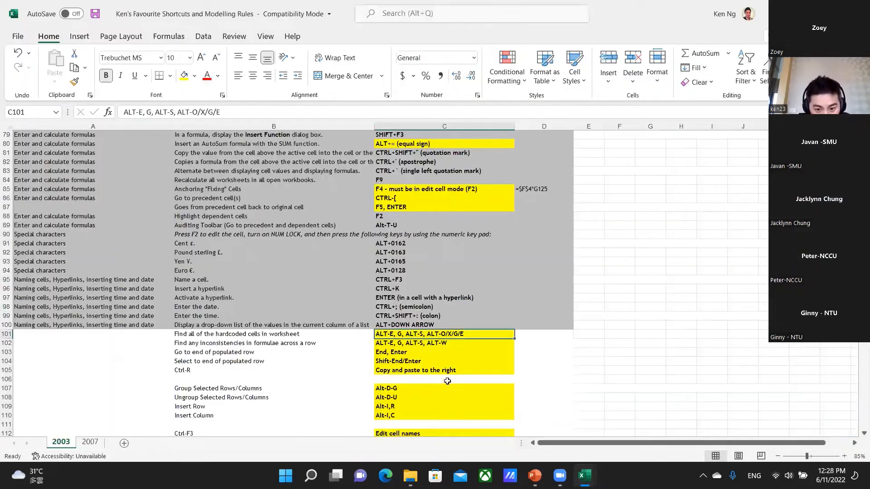
click(247, 334)
drag(259, 333, 390, 334)
In the solar model, use Go To Special to select only the number constants on the Scenarios sheet, excluding text, logicals and errors.
key(ctrl+Tab)
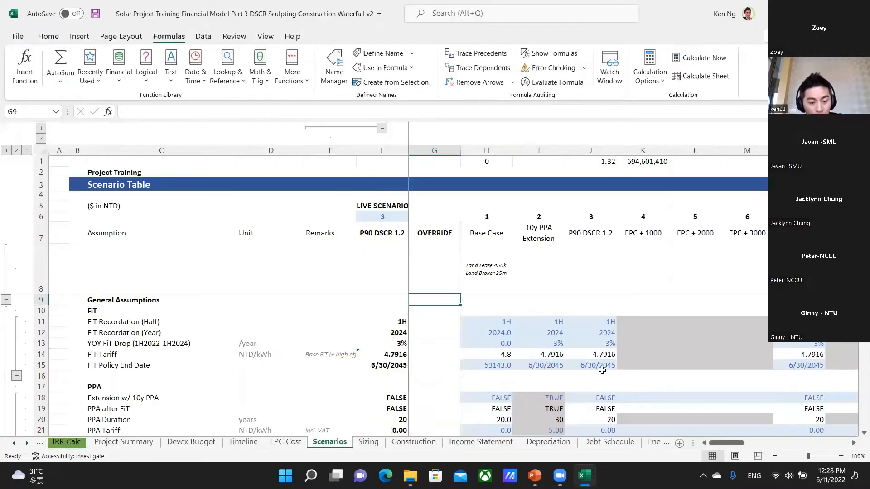
key(alt+e)
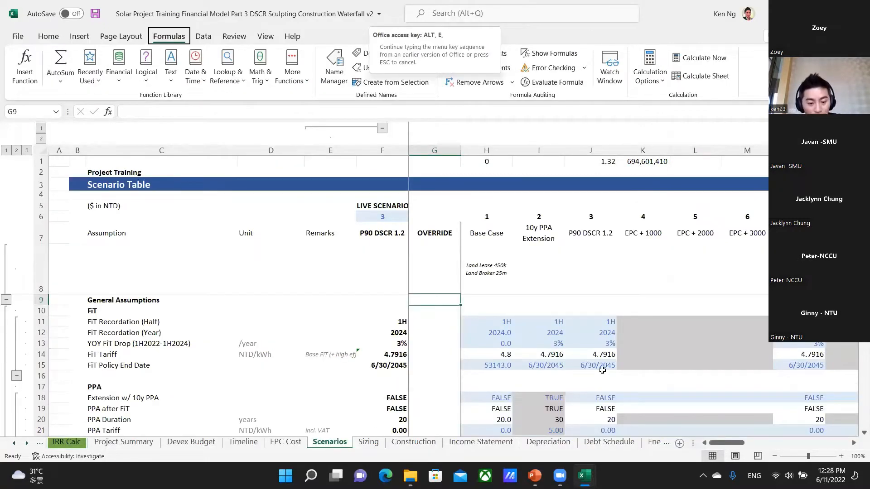
key(g)
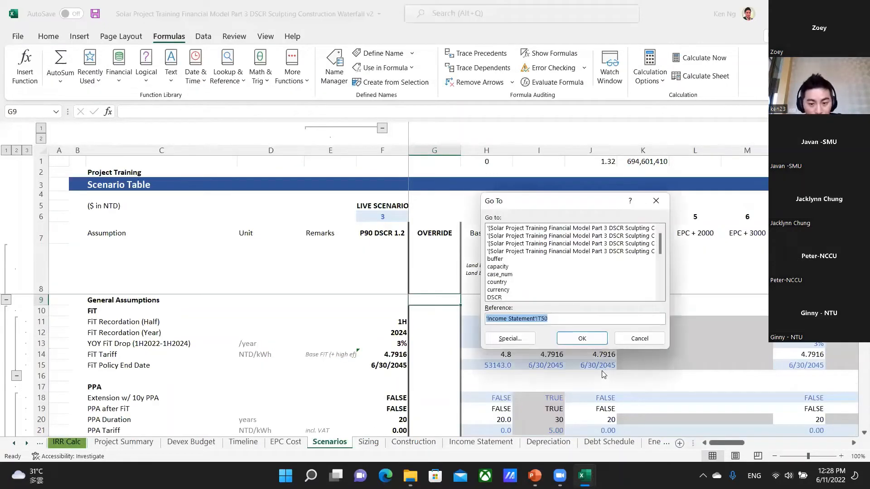
key(alt+s)
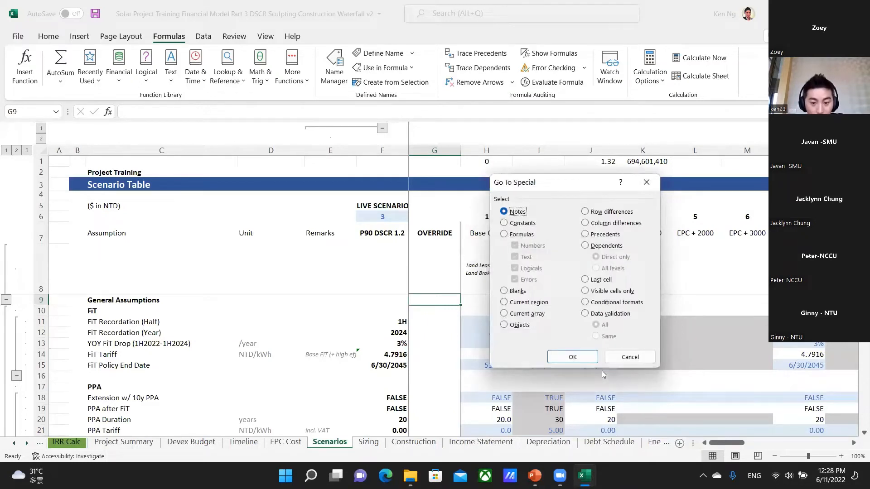
key(o)
key(x)
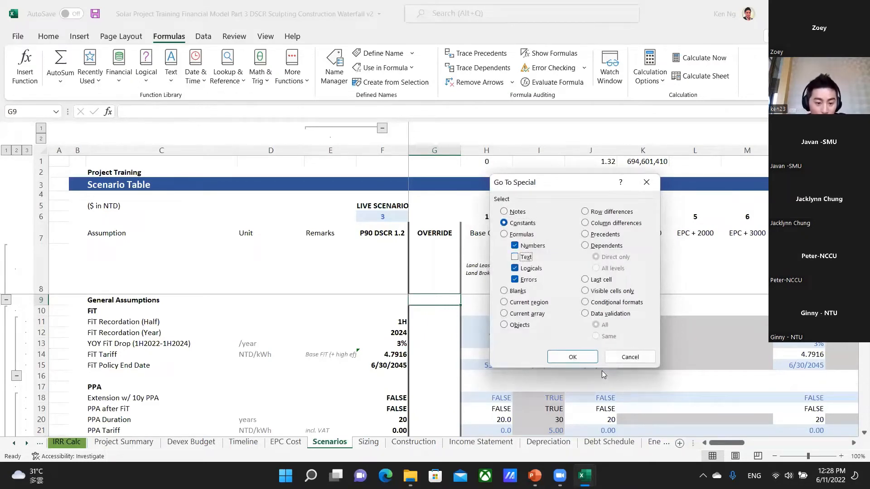
key(g)
key(e)
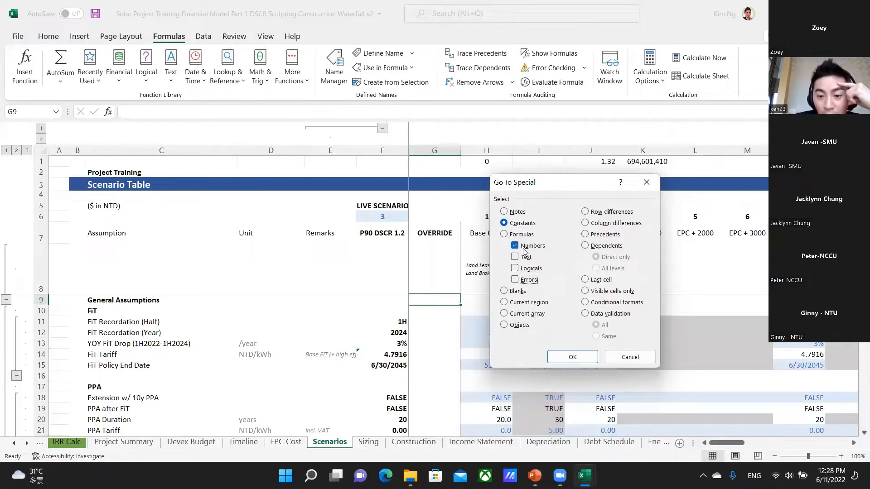
click(573, 357)
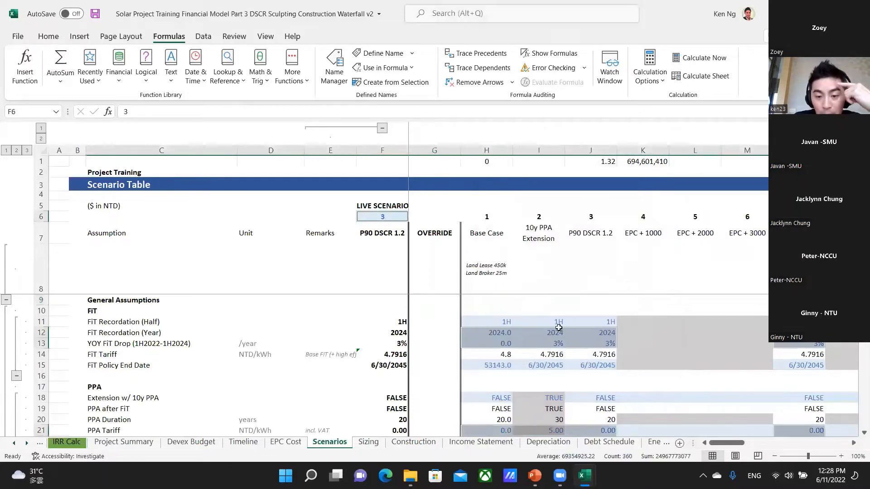
Examine which assumption cells down the Scenarios sheet are selected as hardcoded numbers.
scroll(587, 324, down, 3)
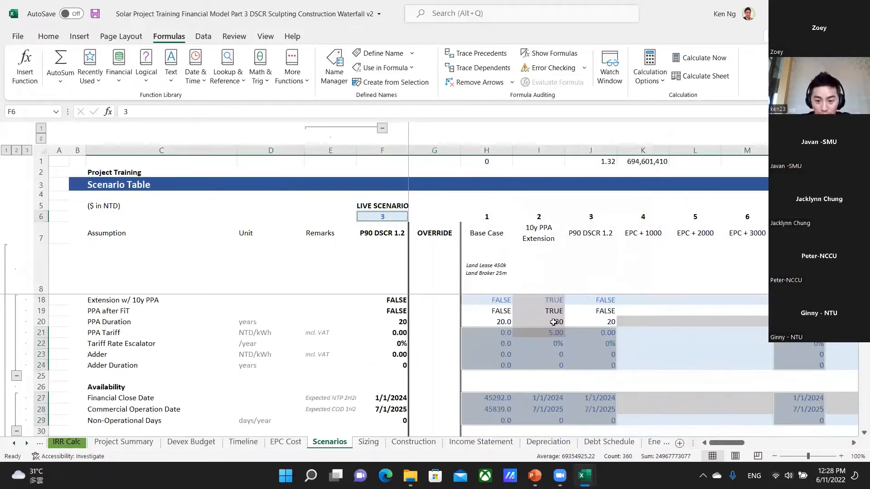
scroll(628, 352, down, 1)
scroll(627, 352, down, 3)
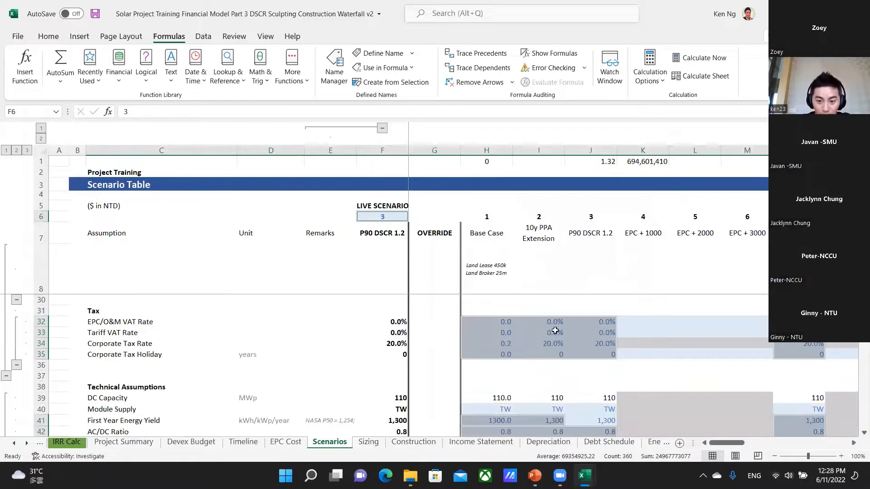
scroll(580, 353, down, 8)
scroll(580, 354, down, 4)
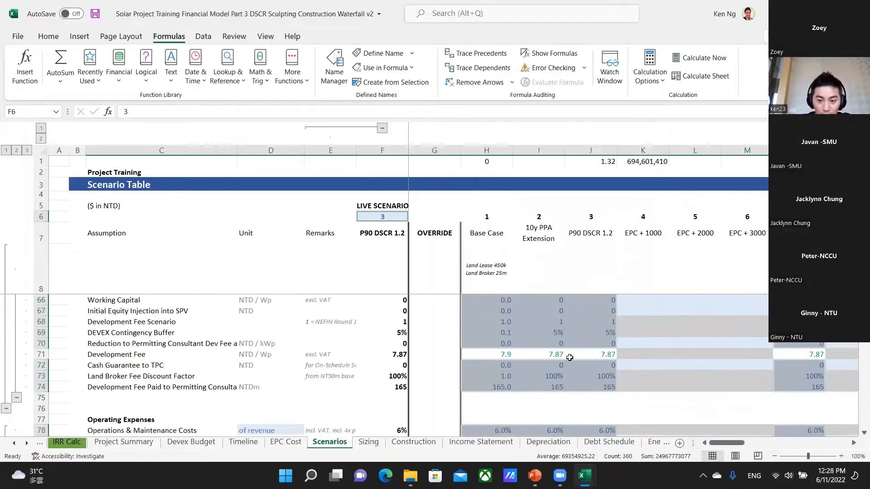
scroll(582, 345, up, 12)
scroll(585, 334, up, 7)
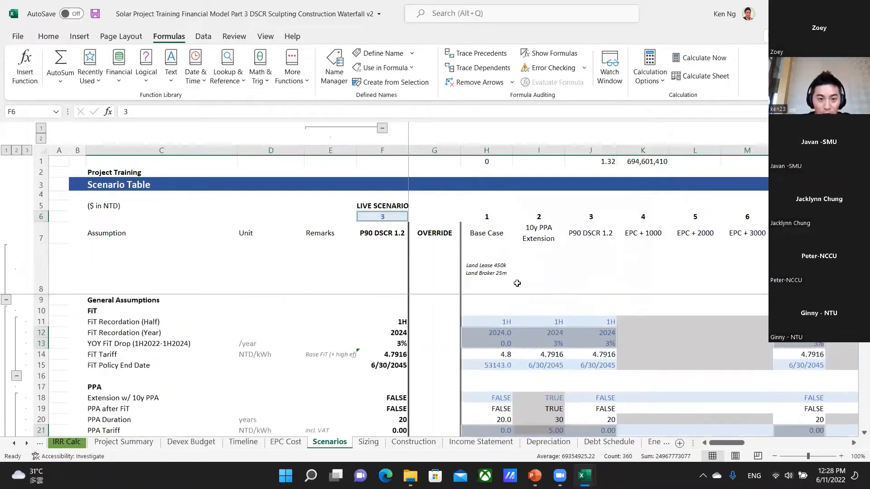
Give the selected hardcoded number cells a blue font and a light blue fill.
click(51, 40)
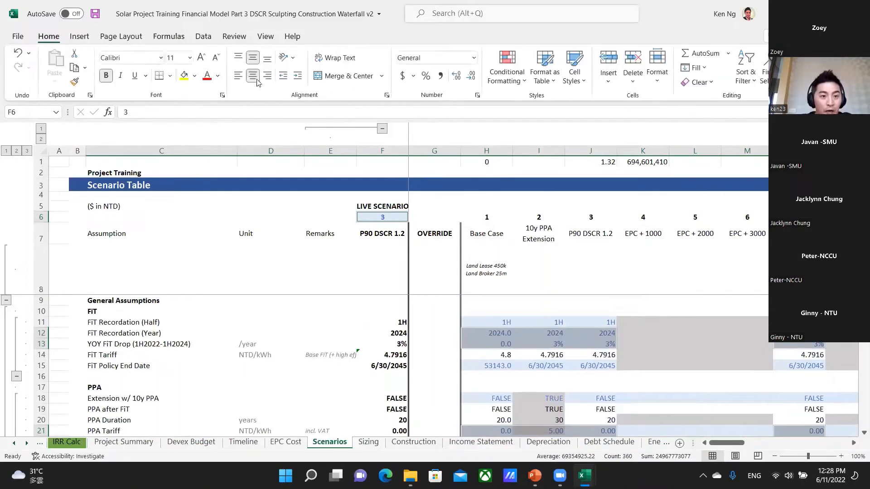
click(218, 77)
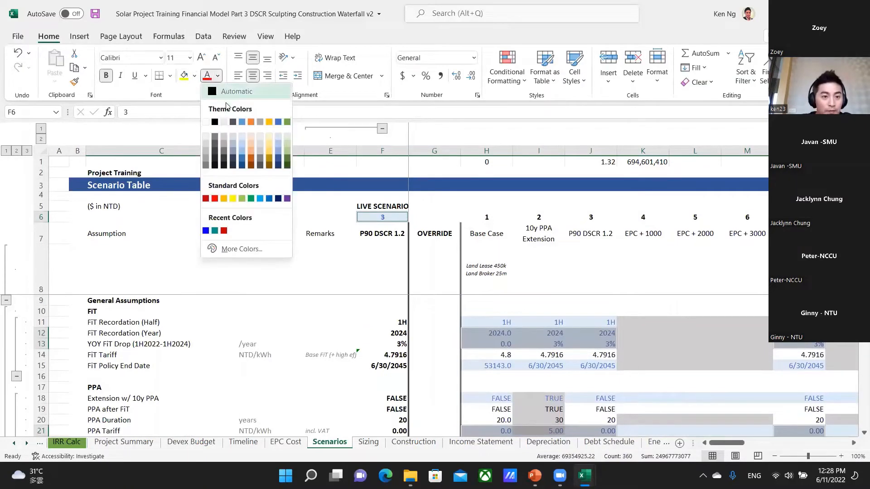
click(242, 121)
click(195, 76)
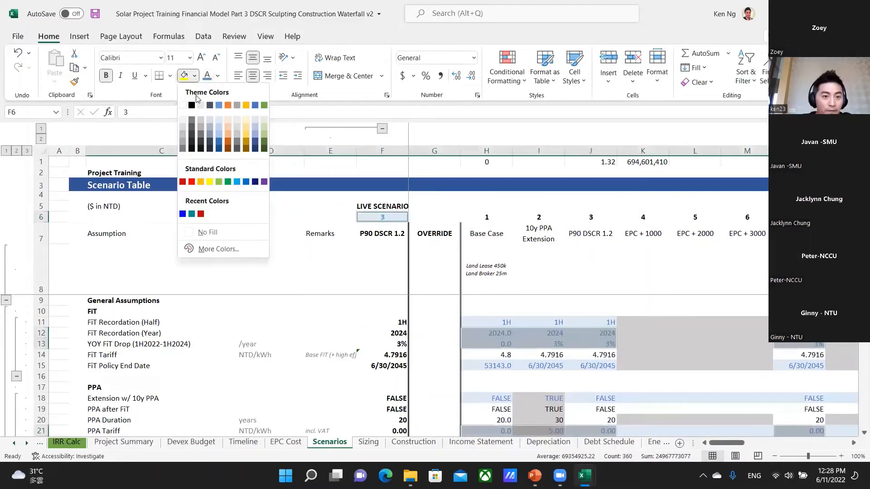
click(219, 120)
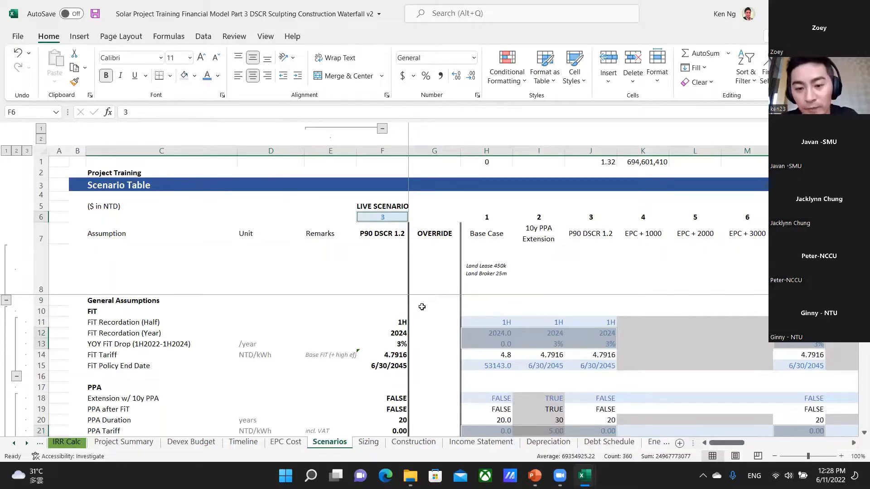
Return to the shortcuts workbook and select the shortcut for finding formula inconsistencies across a row at C102.
key(alt+Tab)
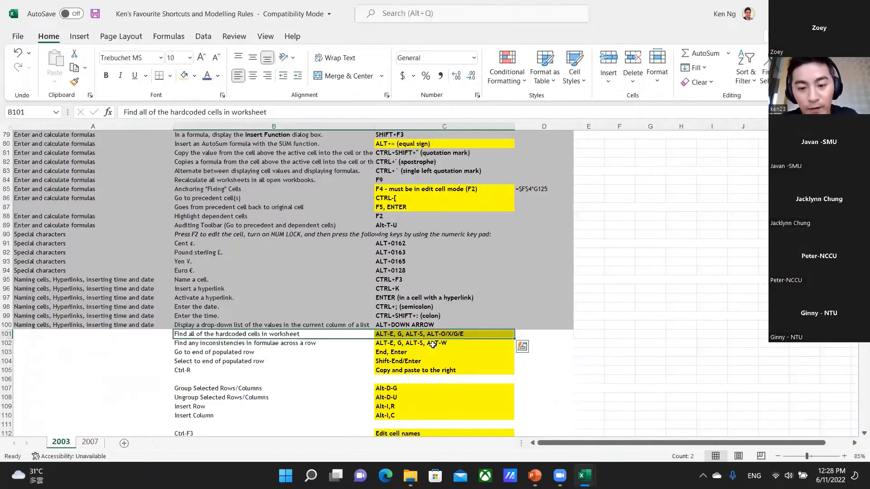
key(alt+Tab)
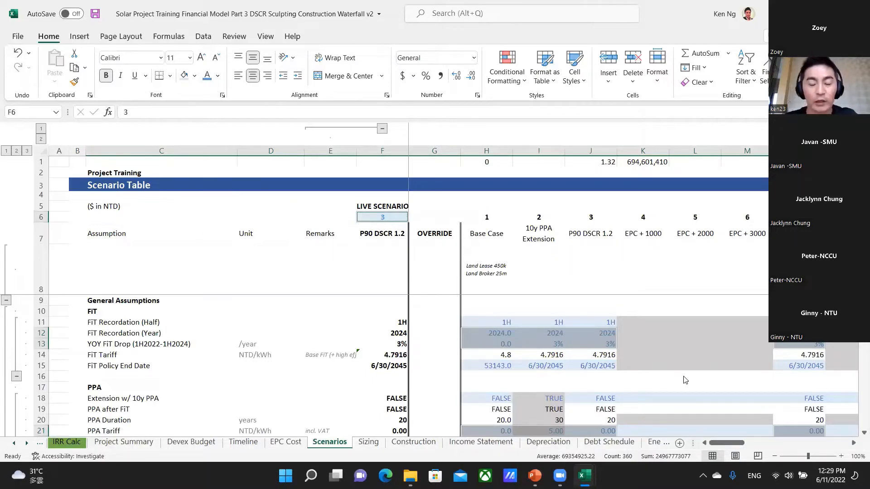
key(alt+Tab)
click(448, 346)
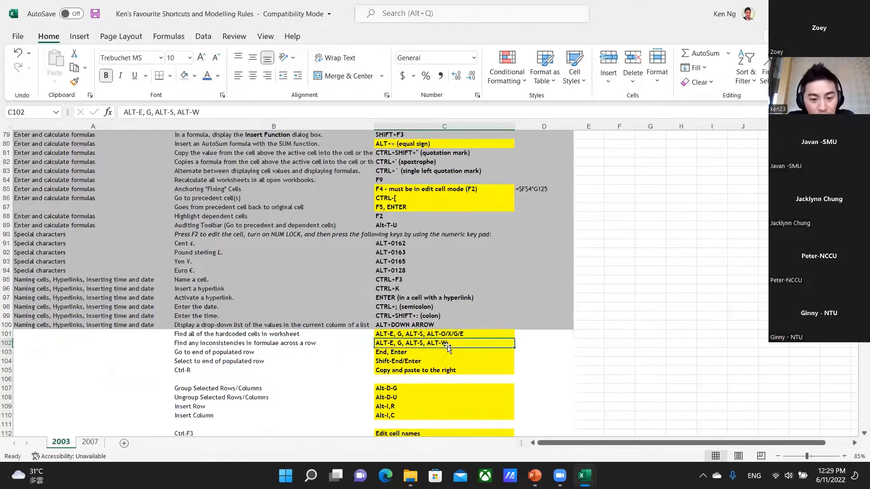
Switch back to the solar model and go to the 2029 EBITDA cell I49 on the Income Statement sheet.
key(alt+Tab)
key(ctrl+Down)
key(ctrl+Down)
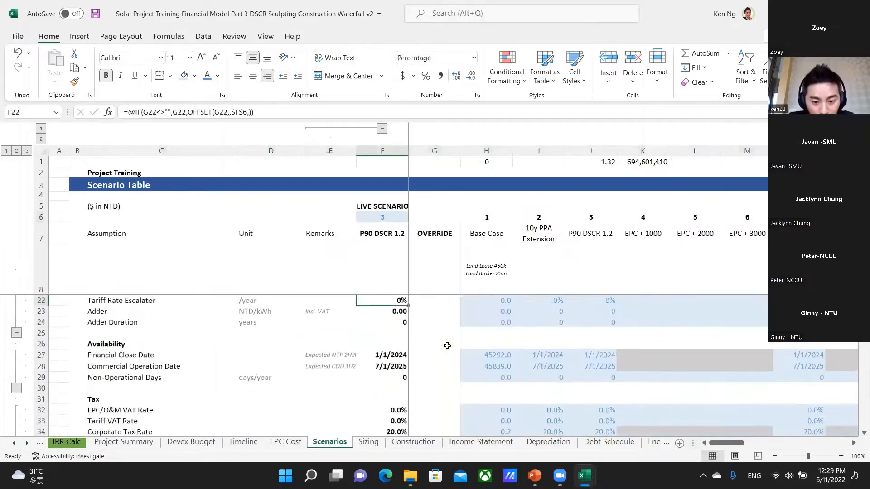
key(ctrl+Page_Down)
key(ctrl+Page_Down)
key(Left)
key(Left)
key(Left)
key(Left)
key(Left)
key(Left)
key(Left)
key(Left)
key(Left)
key(Left)
key(Left)
key(Left)
key(Left)
key(Left)
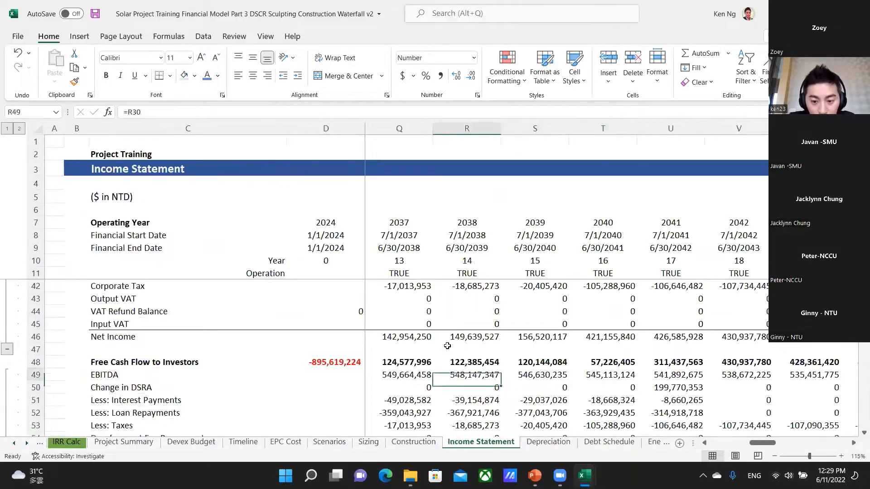
key(Up)
key(Right)
key(Right)
key(Right)
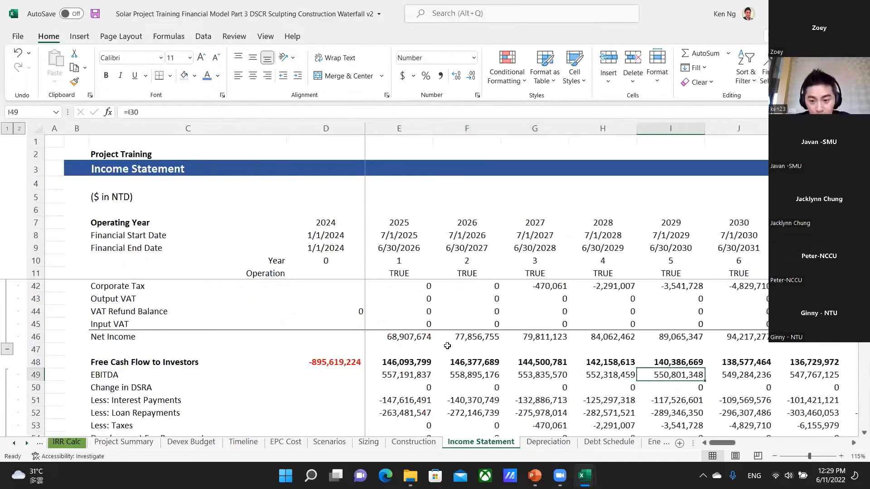
Change the EBITDA formula in I49 to =I33.
text(=)
key(Up)
key(Up)
key(Up)
key(Up)
key(Up)
key(Up)
key(Up)
key(Up)
key(Up)
key(Up)
key(Up)
key(Up)
key(Up)
key(Up)
key(Up)
key(Up)
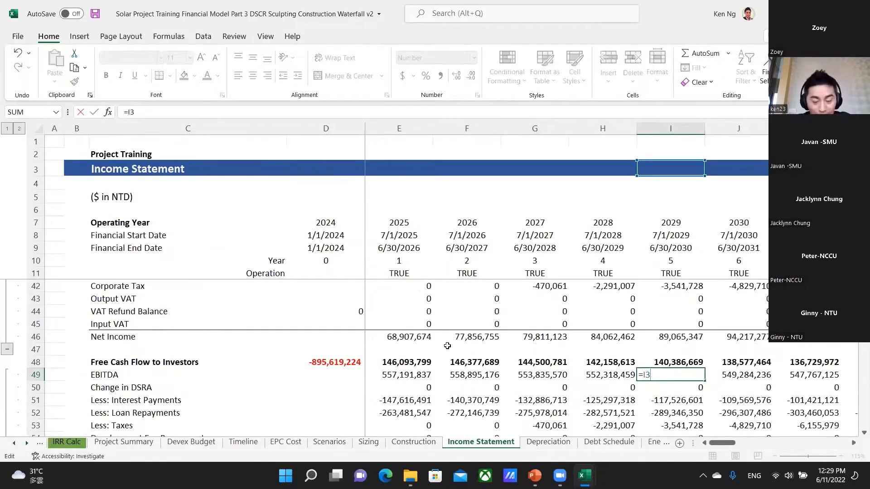
text(3)
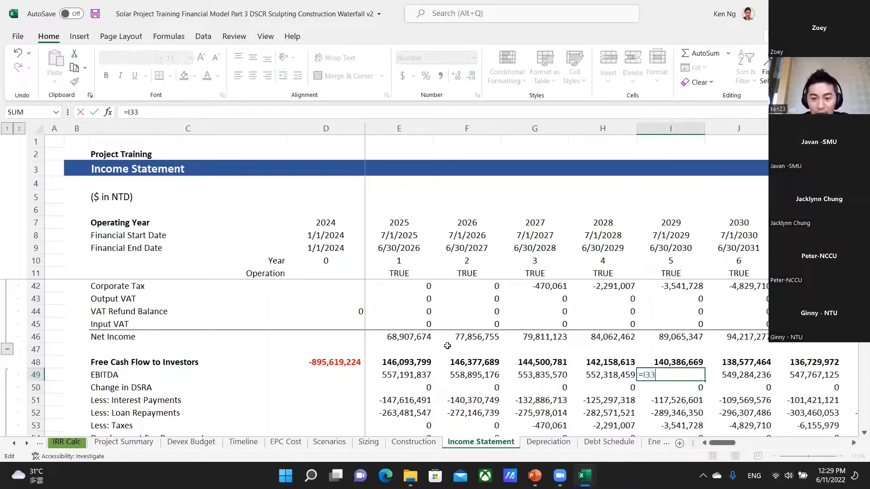
key(ctrl+Return)
Select the EBITDA through Less: Loan Repayments rows from E49 across to the last year column.
key(Left)
key(Left)
key(Left)
key(Left)
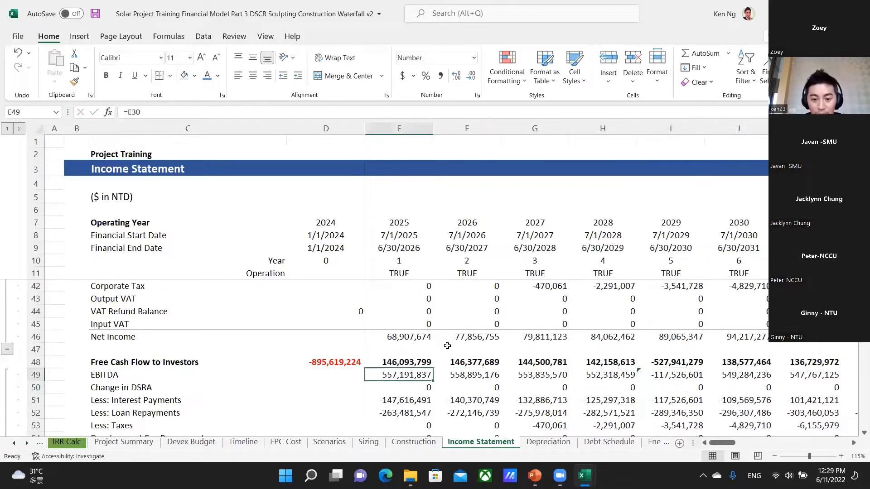
key(ctrl+shift+Right)
key(shift+Down)
key(shift+Down)
key(shift+Down)
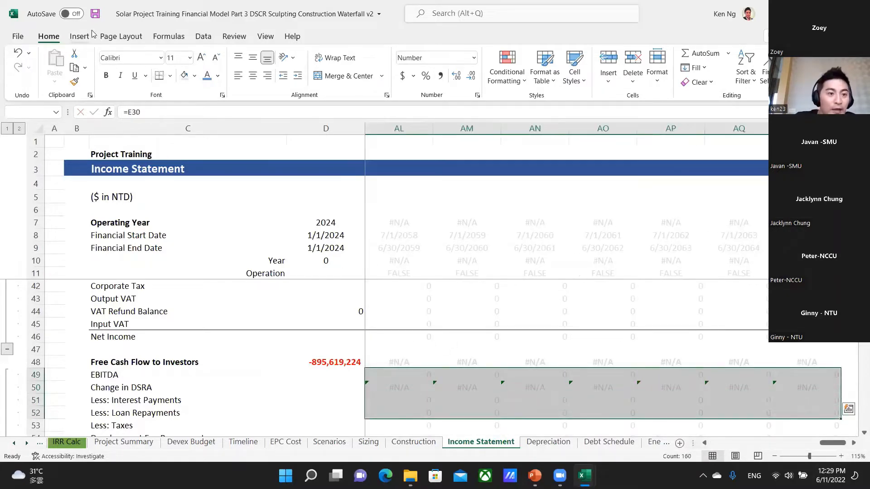
Use Go To Special with Row differences to find inconsistent formulas in the selected EBITDA through Less: Loan Repayments rows.
key(alt+e)
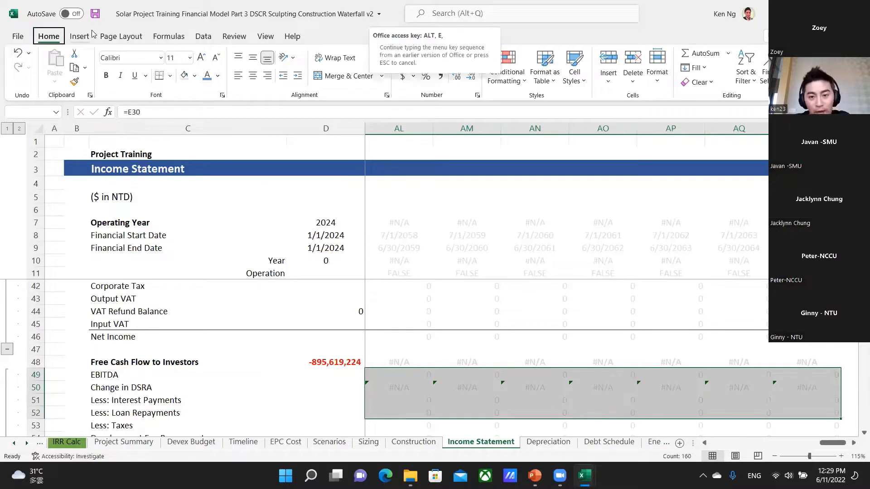
key(g)
key(alt+s)
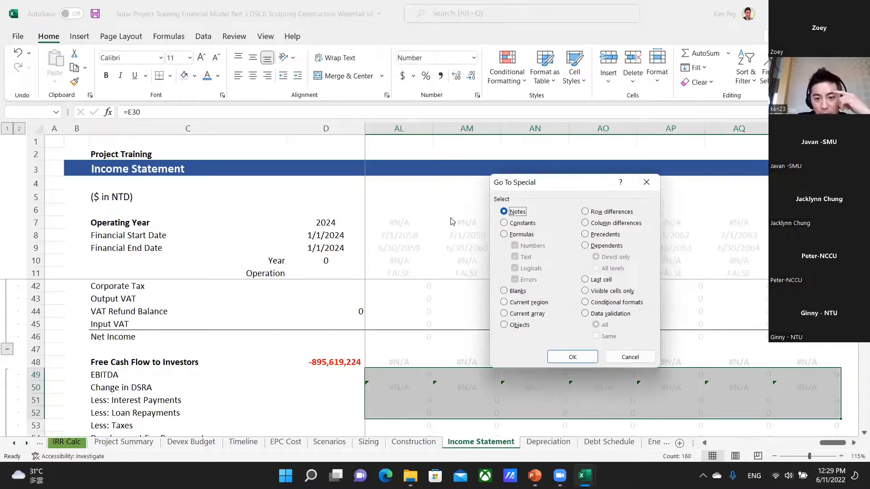
click(587, 212)
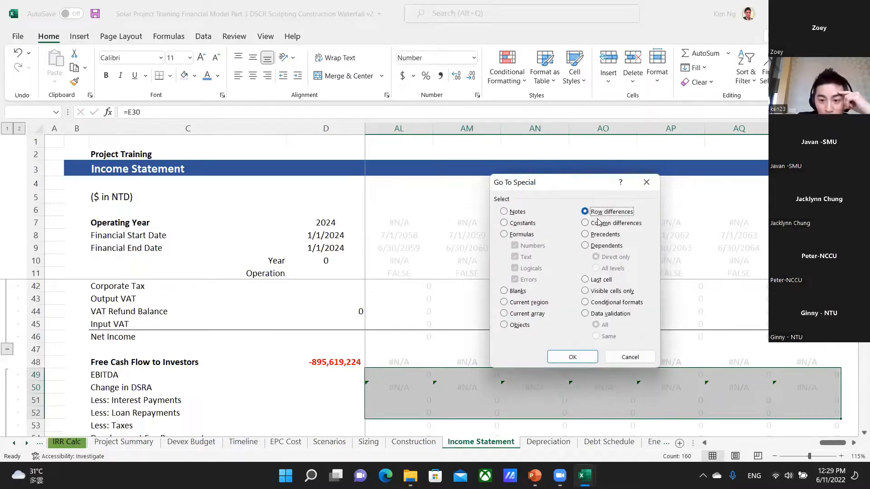
click(573, 358)
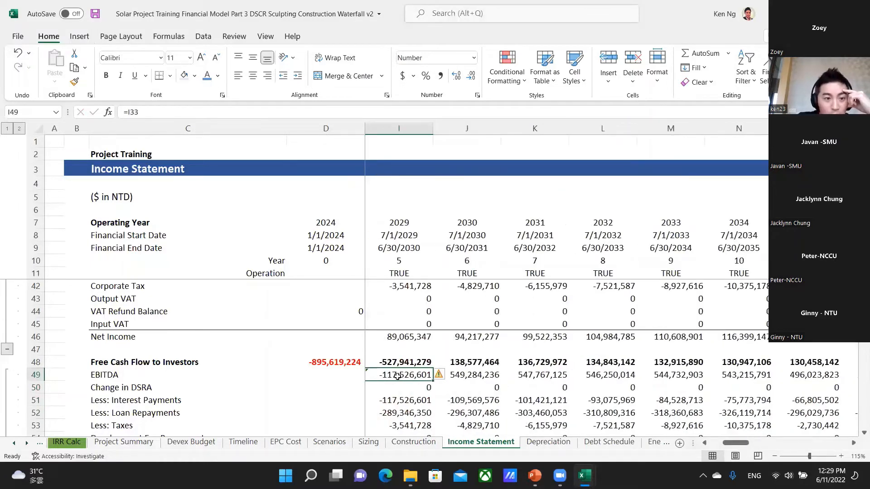
Fill the 2028 EBITDA formula from H49 right into the 2029 cell I49, then reselect H49.
click(705, 443)
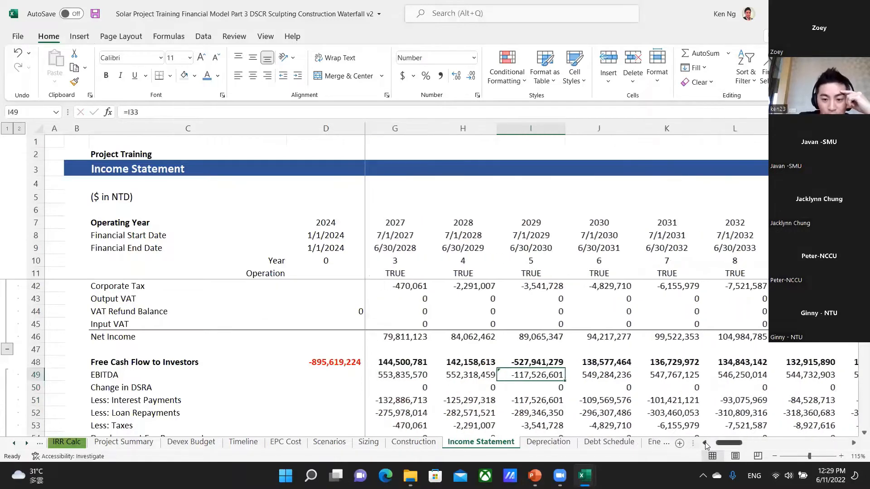
click(705, 444)
click(537, 376)
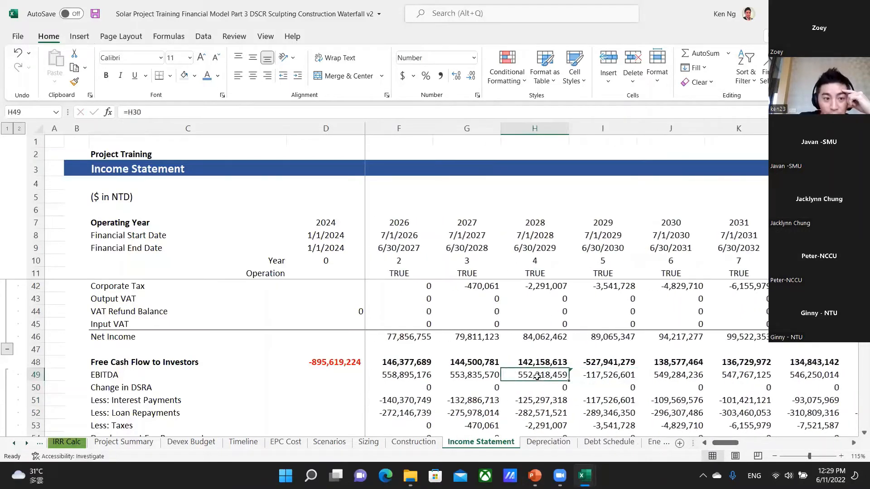
key(shift+Right)
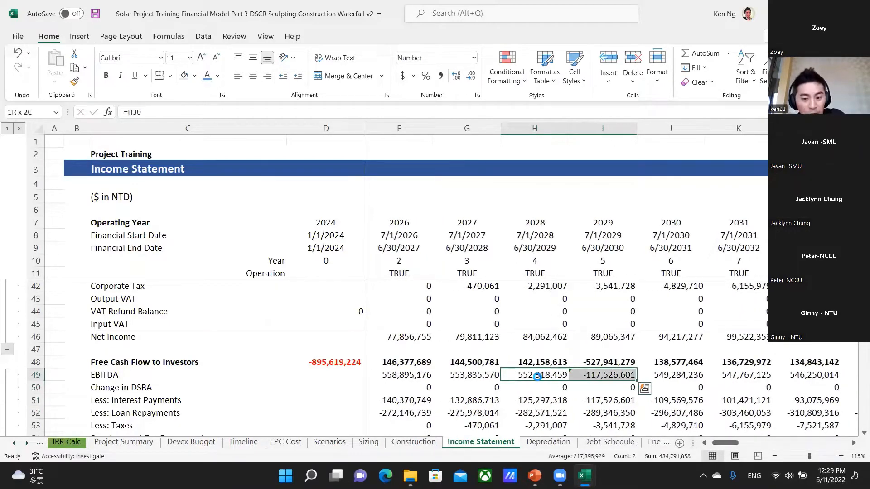
key(ctrl+r)
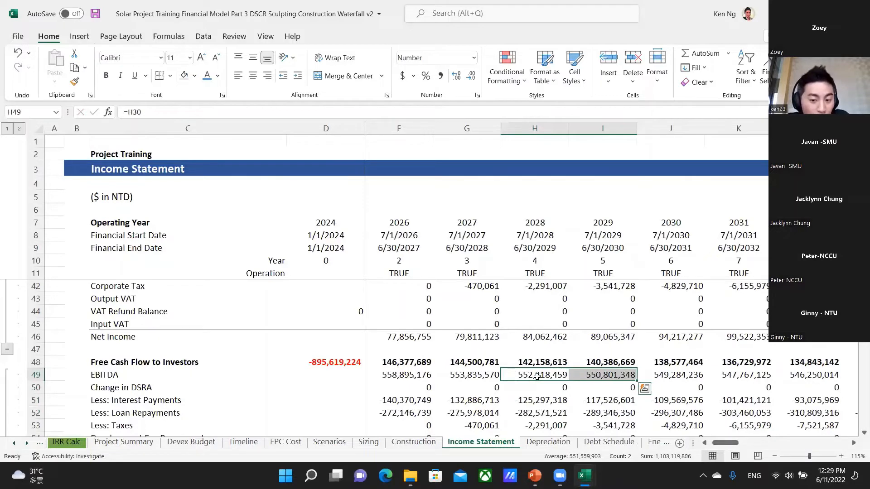
click(537, 377)
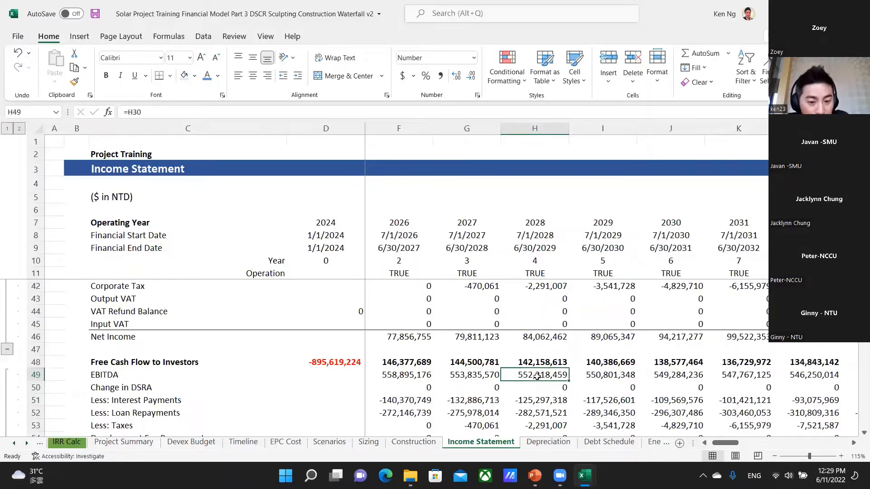
Switch to the shortcuts workbook and select the "Go to end of populated row" entry at B103.
key(alt+Tab)
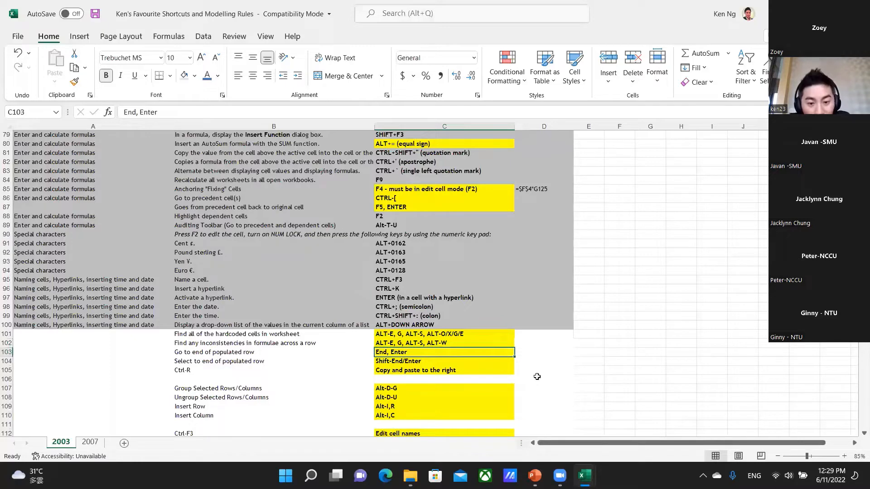
key(Left)
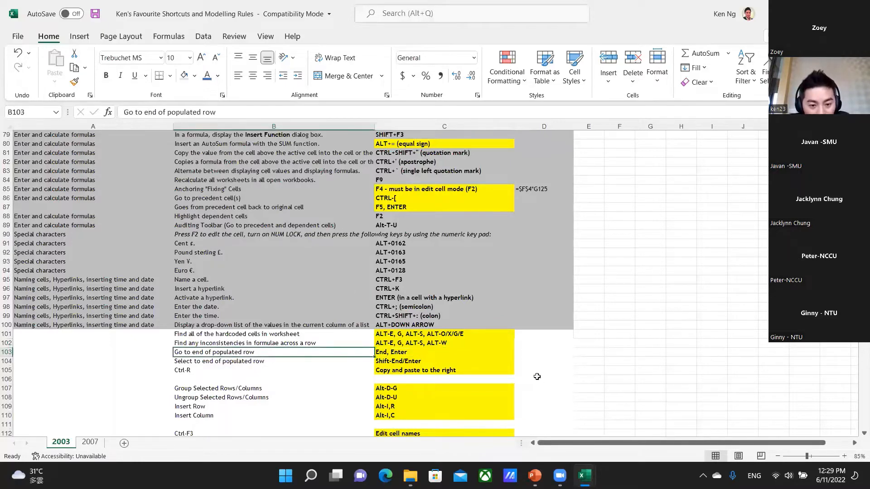
Return to the solar model and go to E56, the empty 2025 cell below Free Cash Flow to Investors.
key(alt+Tab)
key(Left)
key(Down)
key(Down)
key(Down)
key(Down)
key(Down)
key(Down)
key(Down)
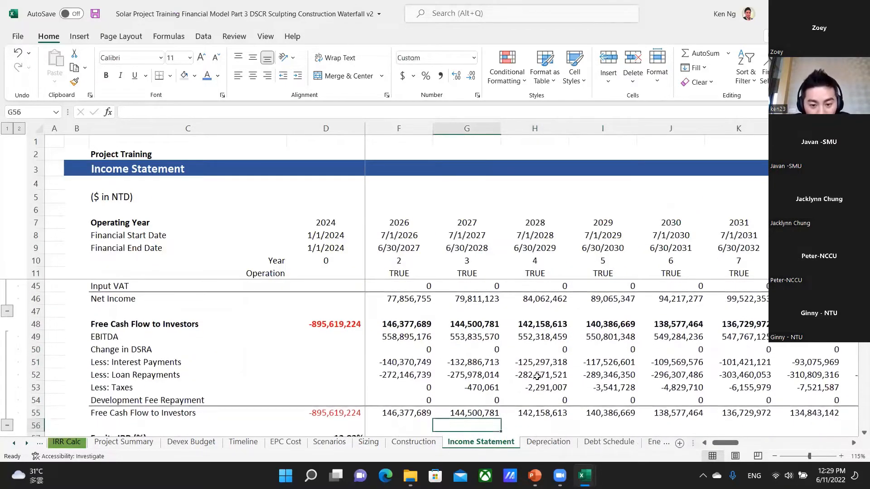
key(Down)
key(Left)
key(Left)
key(Up)
key(Up)
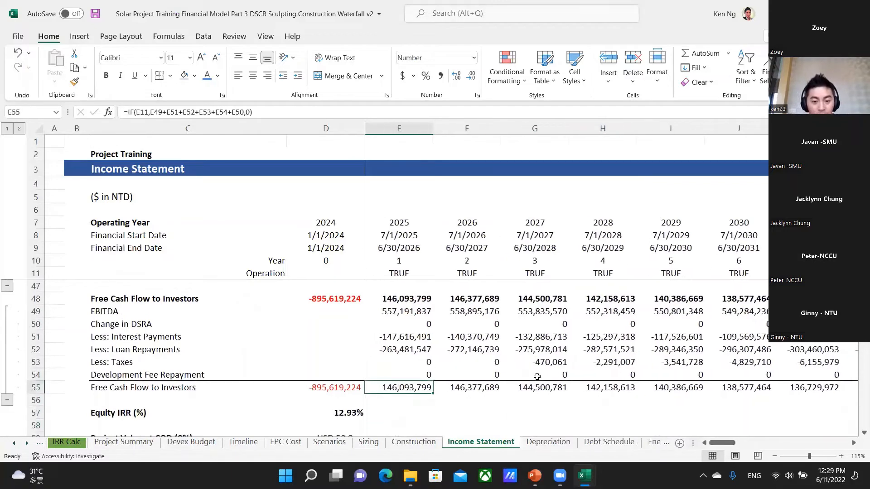
key(Down)
key(Left)
key(Left)
key(Right)
key(Right)
key(Right)
key(Left)
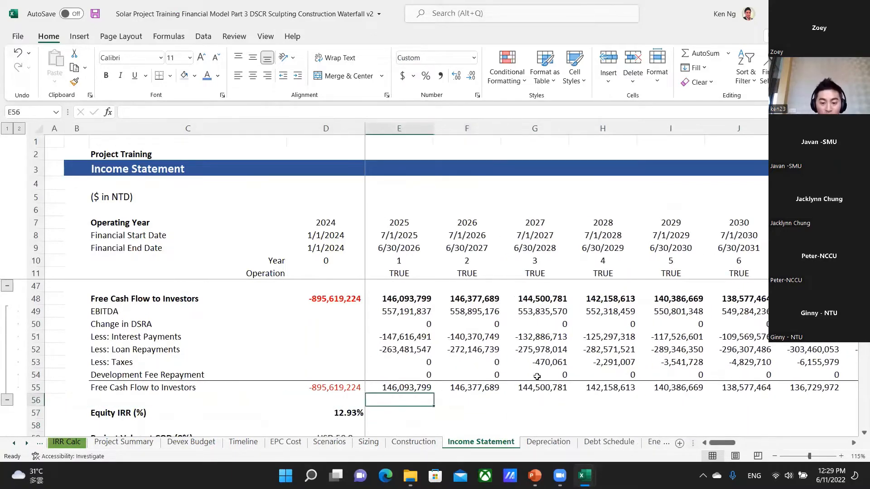
Enter the formula =E51+E52 in E56 to add 2025 interest payments and loan repayments, and reselect the cell.
text(=)
key(Up)
key(Up)
key(Up)
key(Up)
key(Up)
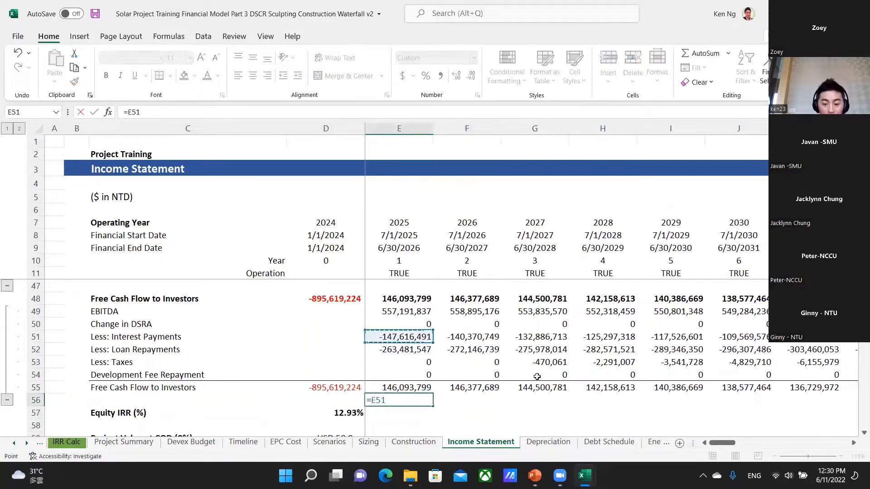
text(+)
key(Up)
key(Up)
key(Up)
key(Up)
key(Return)
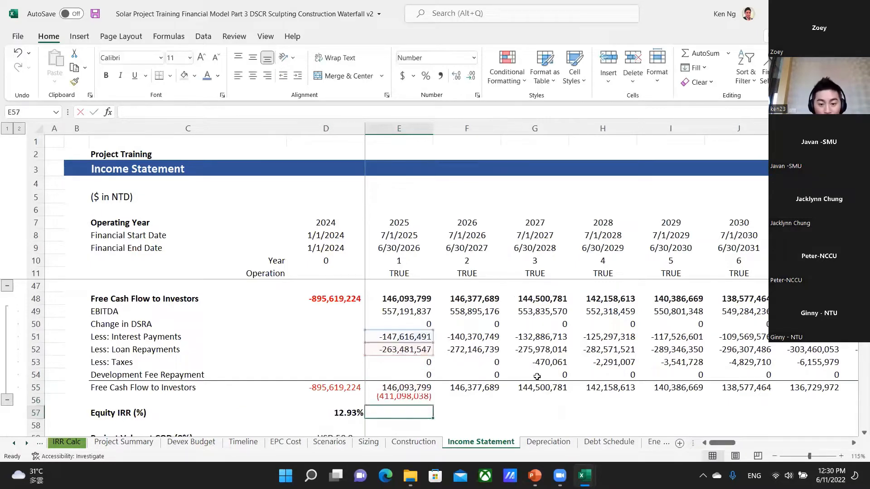
key(Up)
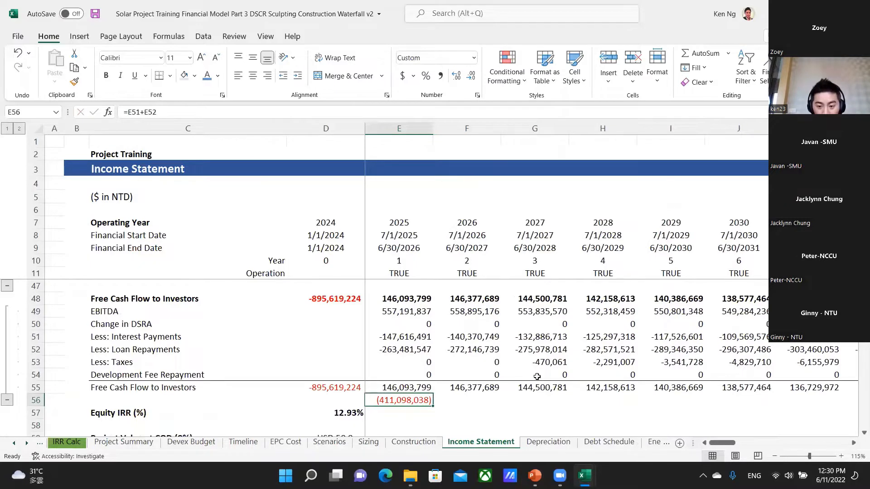
Extend the selection in row 56 from E56 across to the last year column, AR.
key(ctrl+shift+Right)
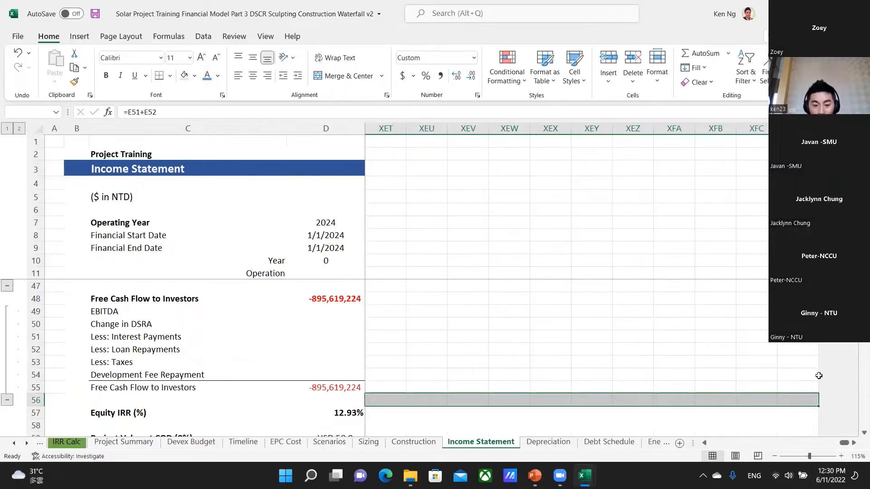
key(ctrl+shift+Left)
key(shift+Right)
key(shift+Right)
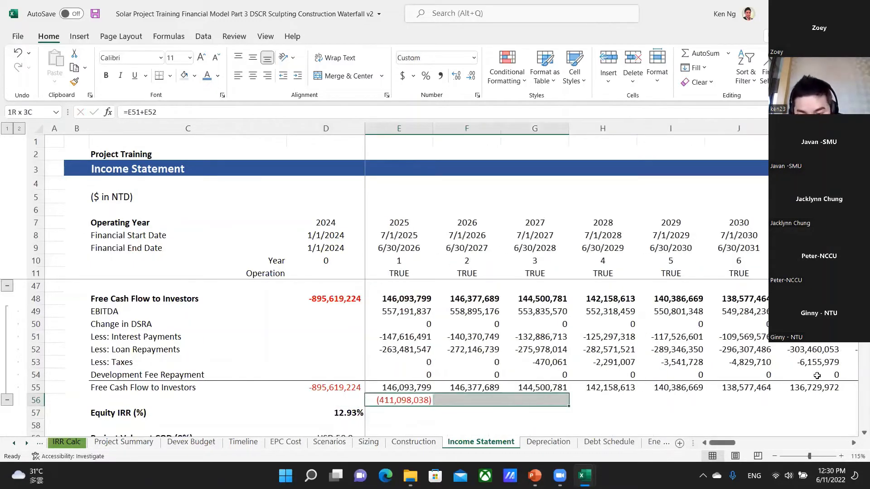
key(shift+Right)
key(shift+Right)
key(shift+Right)
key(shift+Right)
key(shift+Right)
key(shift+Right)
key(shift+Right)
key(shift+Right)
key(shift+Right)
key(shift+Right)
key(shift+Right)
key(shift+Right)
key(shift+Right)
key(shift+Right)
key(shift+Right)
key(shift+Right)
key(shift+Right)
key(shift+Right)
key(shift+Right)
key(shift+Right)
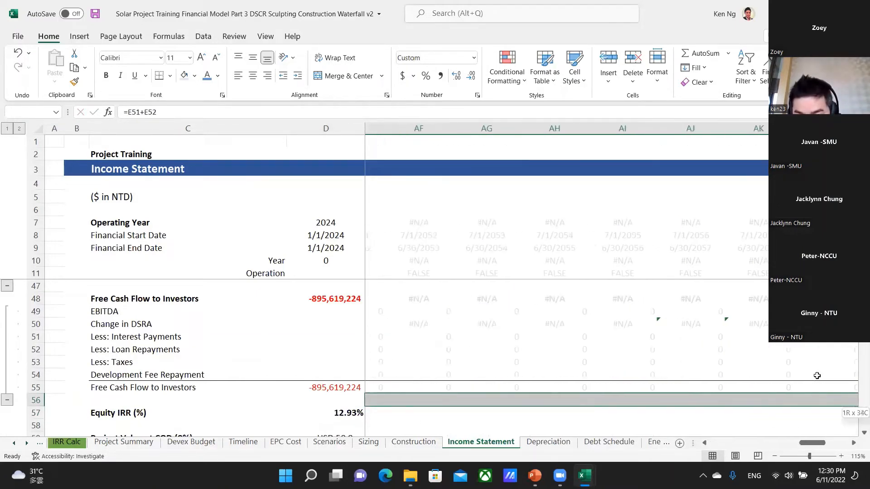
key(shift+Right)
key(shift+Right)
key(shift+Right)
key(shift+Right)
key(shift+Right)
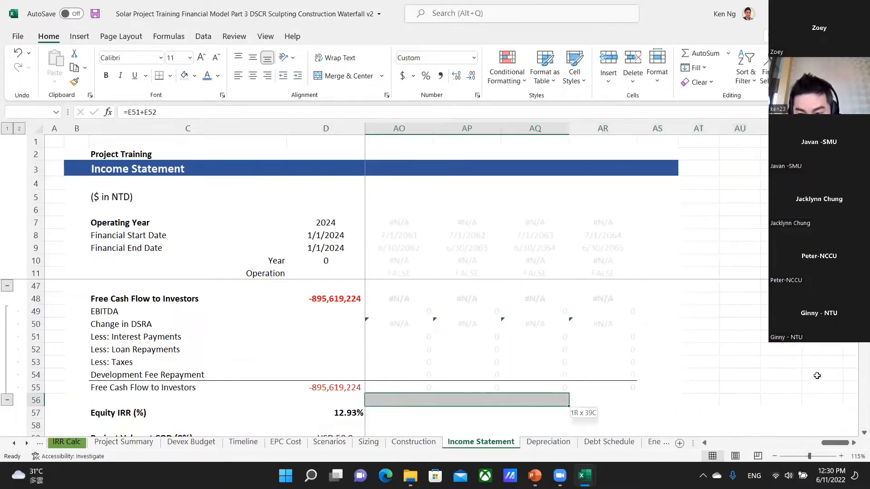
key(shift+Right)
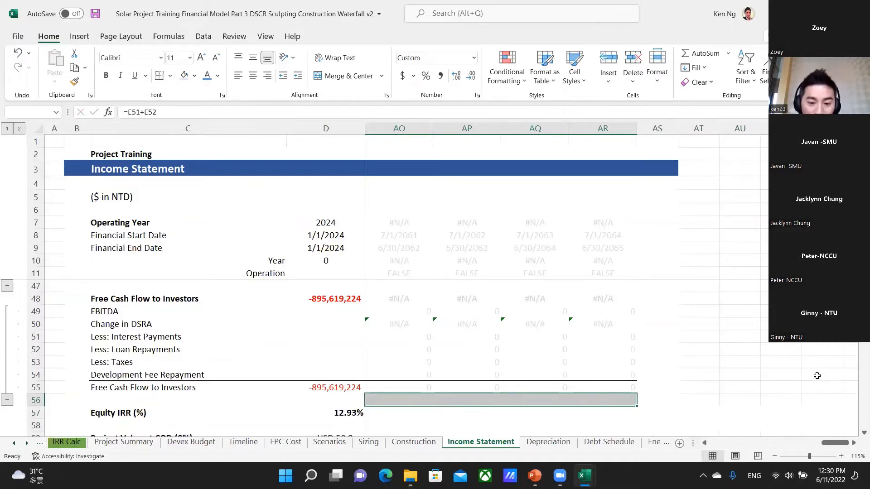
Starting again from E56, select across to AR56 and fill the interest plus loan repayment formula to the right.
key(Left)
key(Right)
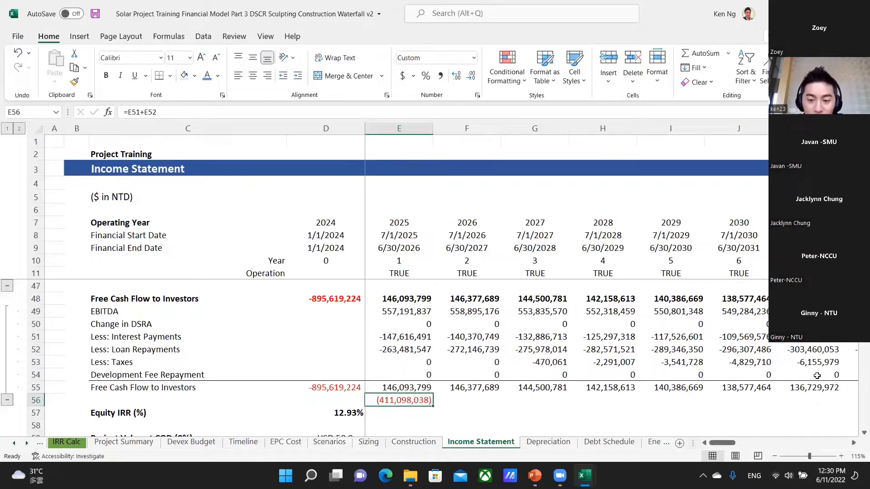
key(End)
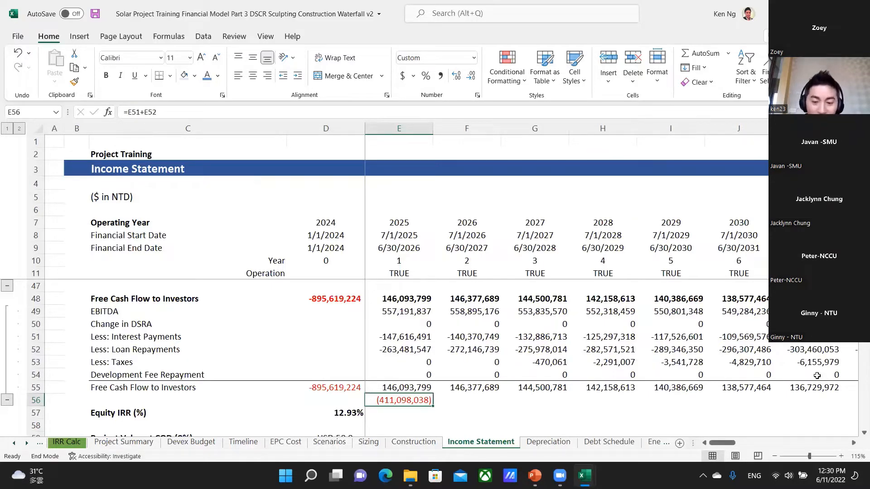
key(shift+Right)
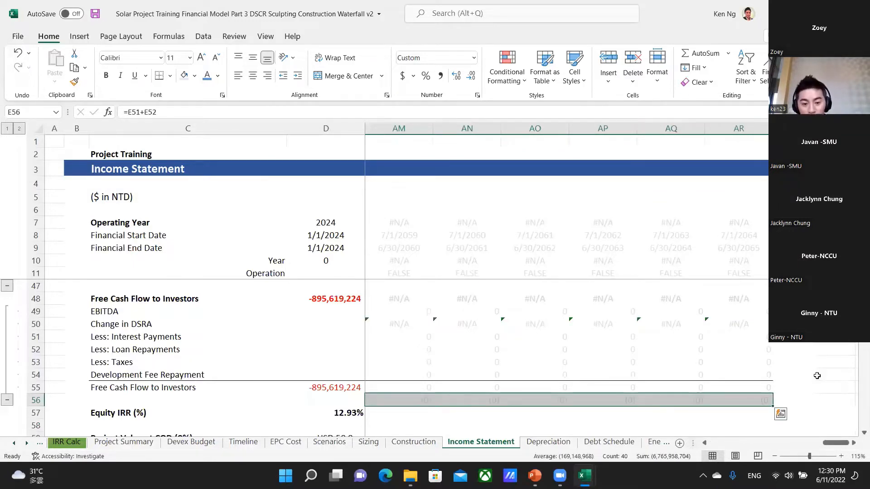
Clear the trial formulas from F56 through AR56 and from E56.
key(Left)
key(Right)
key(Right)
key(ctrl+shift+Right)
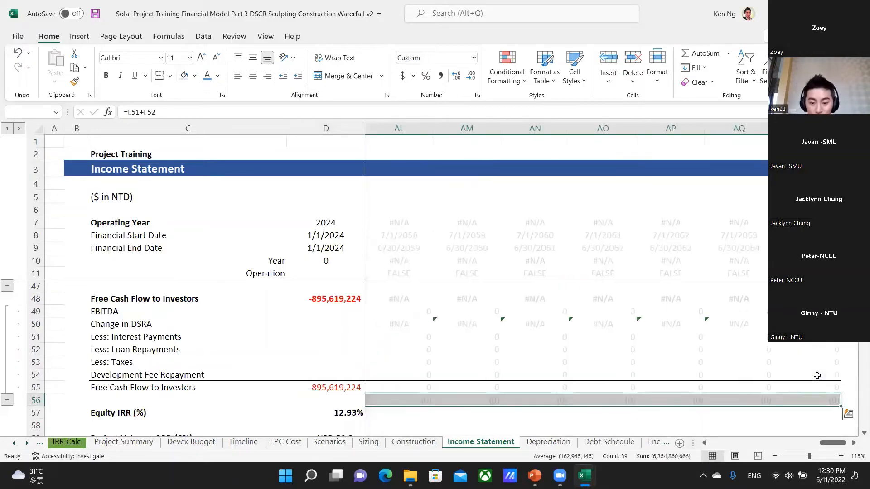
key(Delete)
key(Left)
key(Left)
key(Left)
key(Right)
key(Right)
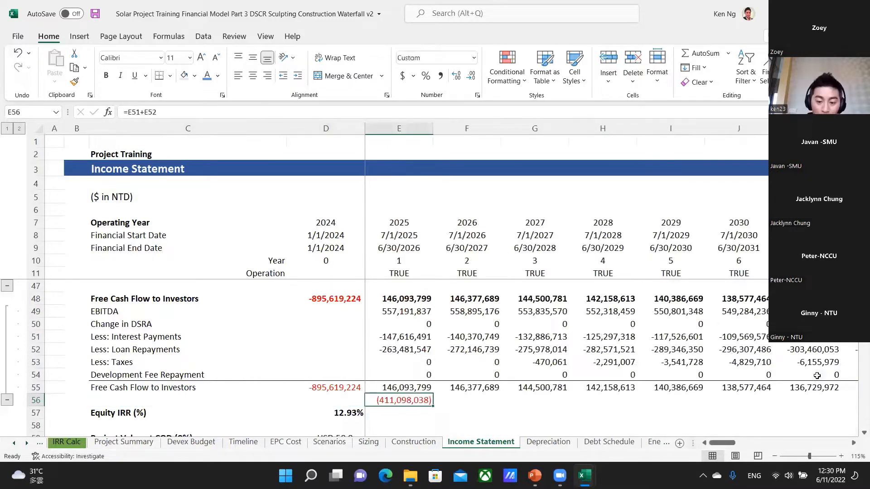
key(Delete)
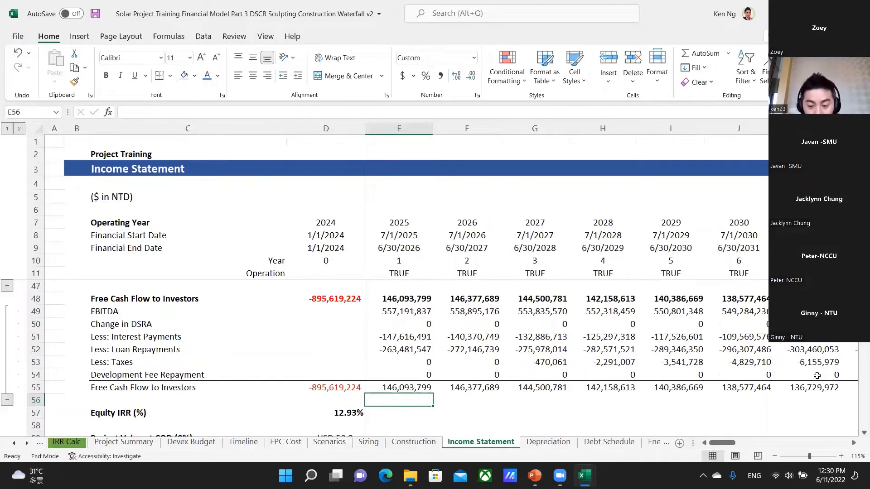
Jump along empty row 56 to the last worksheet column XFD and back to B56.
key(ctrl+Right)
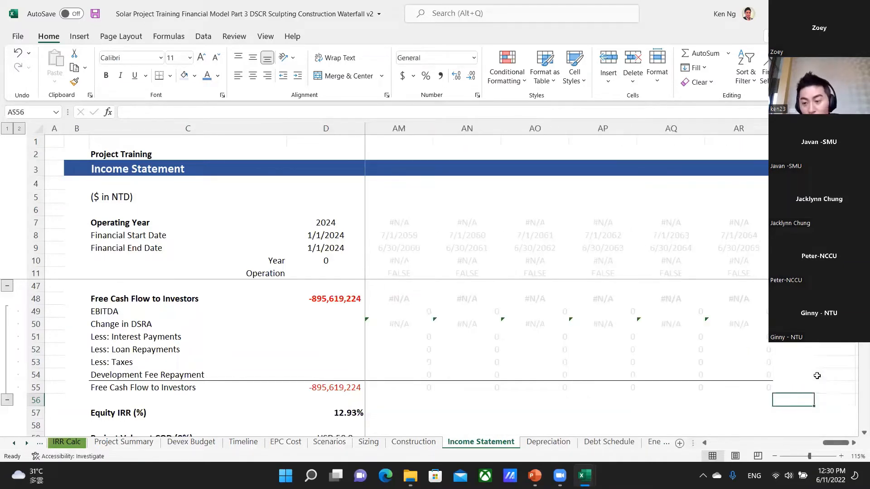
key(ctrl+Right)
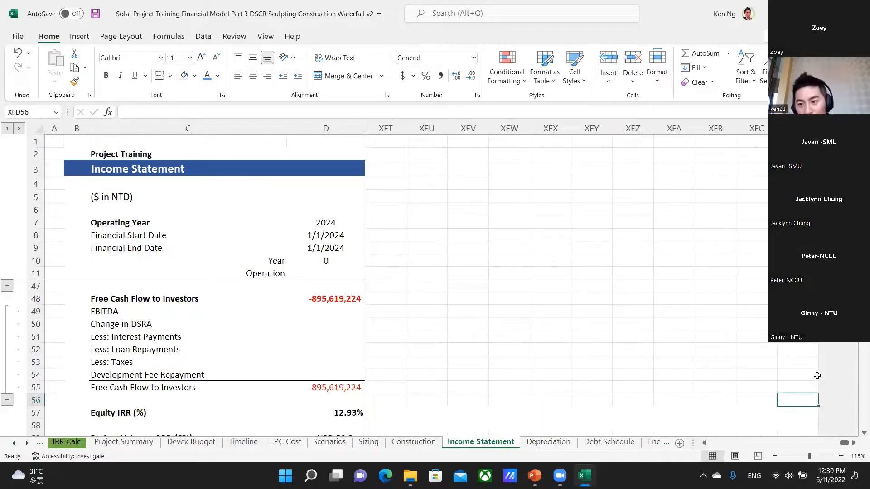
key(ctrl+Left)
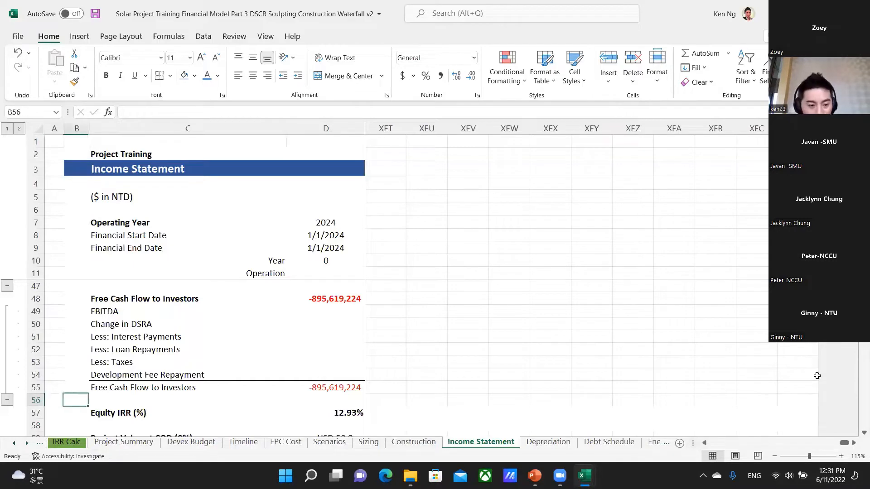
Switch to the shortcuts workbook and review the entries from "Select to end of populated row" to the row grouping shortcuts, ending on Insert Row at B109.
key(alt+Tab)
key(Down)
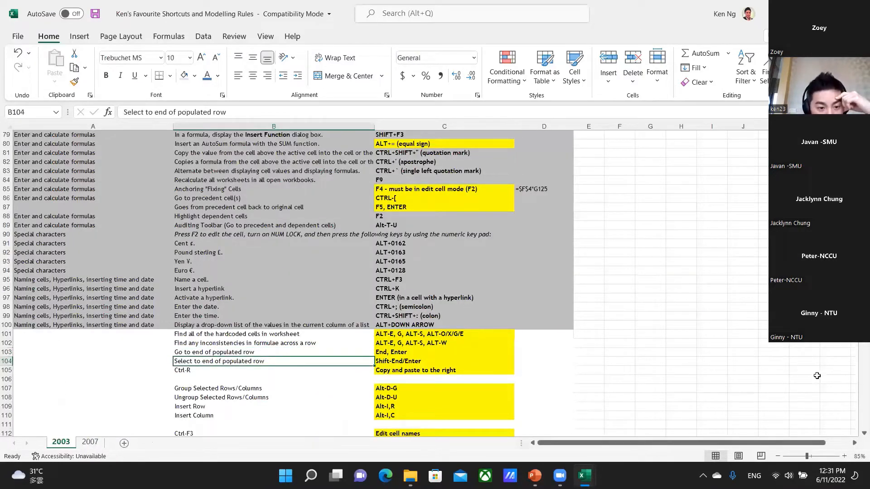
key(Down)
key(Down)
key(Down)
key(Down)
key(Down)
key(Down)
key(Down)
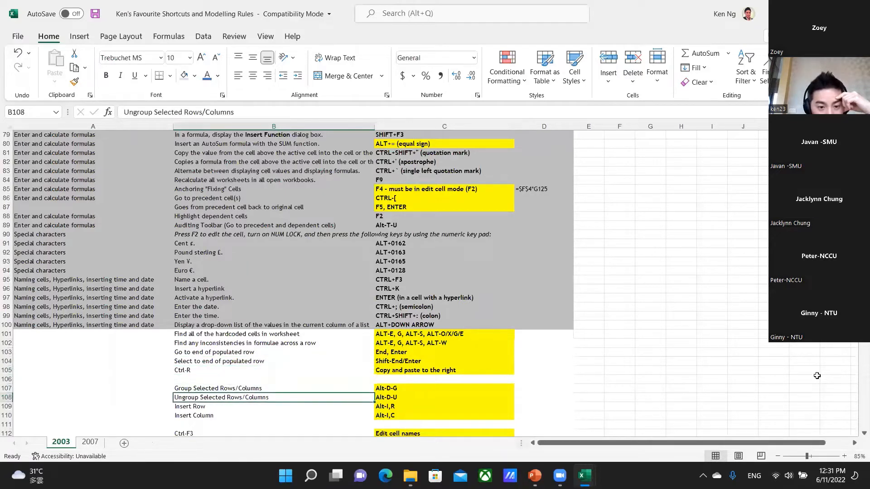
key(Up)
key(Up)
key(Up)
key(Up)
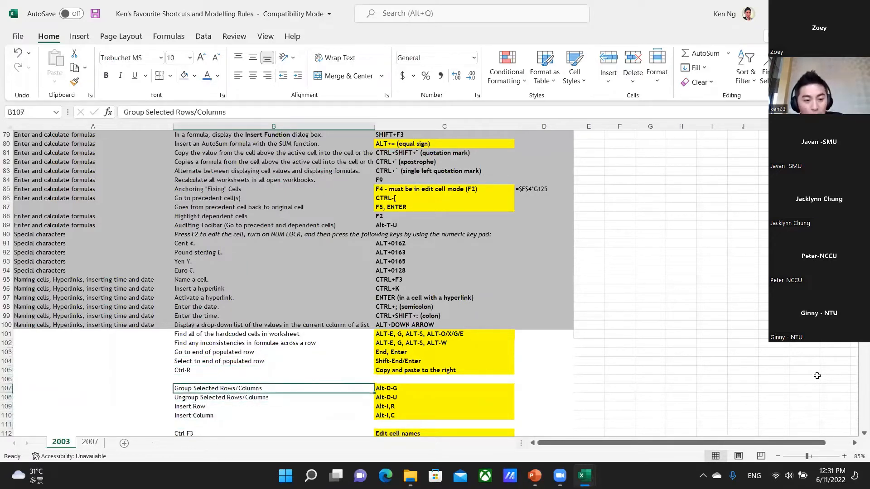
key(Down)
key(Down)
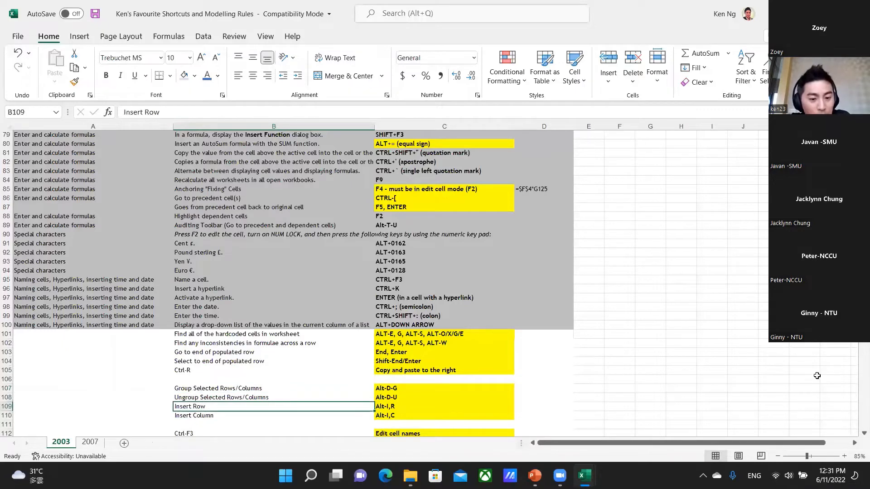
Switch to the solar model and move down column A of the Income Statement sheet into the empty rows around row 167.
key(alt+Tab)
key(Left)
key(Left)
key(Left)
key(Left)
key(Up)
key(Up)
key(Up)
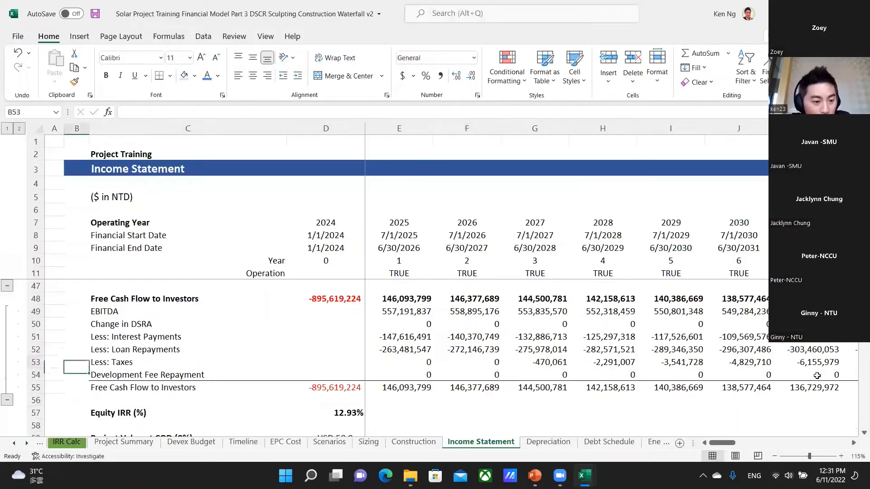
key(Left)
key(Down)
key(Down)
key(Down)
key(Down)
key(Down)
key(Down)
key(Down)
key(Down)
key(Down)
key(Down)
key(Down)
key(Down)
key(Down)
key(Down)
key(Down)
key(Down)
key(Down)
key(Down)
key(Down)
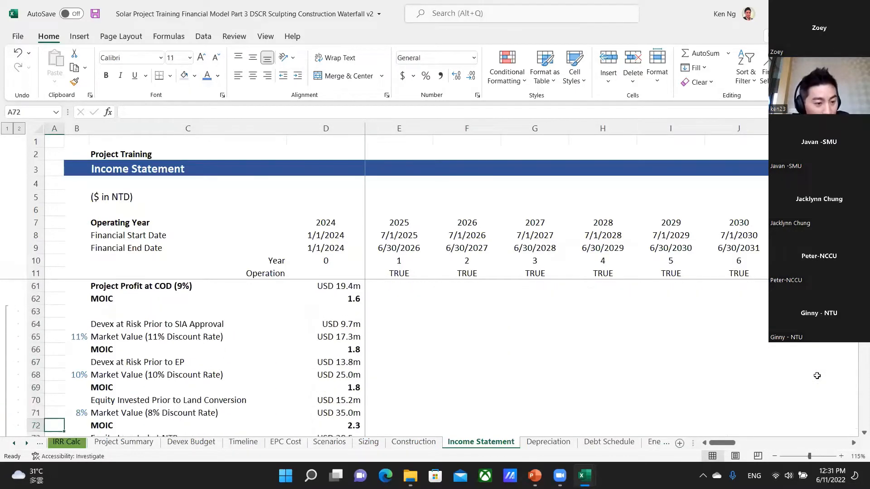
key(Down)
key(Down)
key(Down)
key(Down)
key(Down)
key(Down)
key(Down)
key(Down)
key(Down)
key(Down)
key(Down)
key(Down)
key(Down)
key(Down)
key(Down)
key(Down)
key(Down)
key(Down)
key(Down)
key(Down)
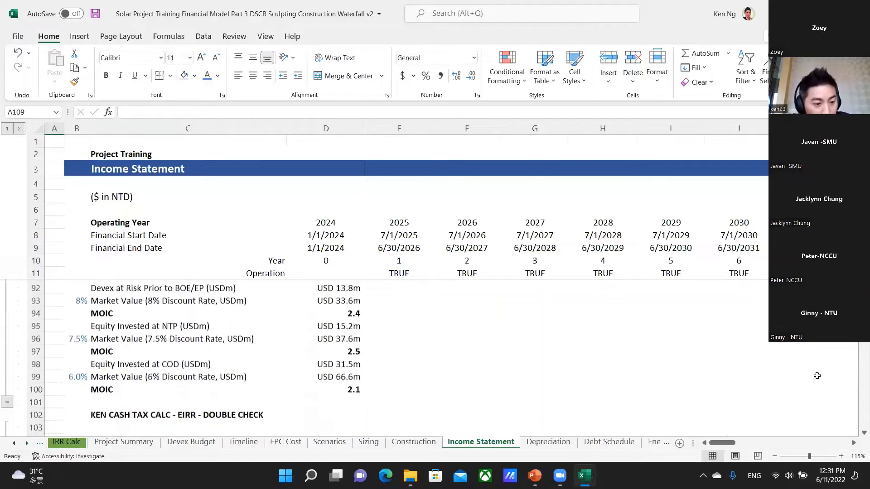
key(Down)
key(Down)
key(Down)
key(Down)
key(Down)
key(Down)
key(Down)
key(Down)
key(Down)
key(Down)
key(Down)
key(Down)
key(Down)
key(Down)
key(Down)
key(Down)
key(Down)
key(Down)
key(Down)
key(Down)
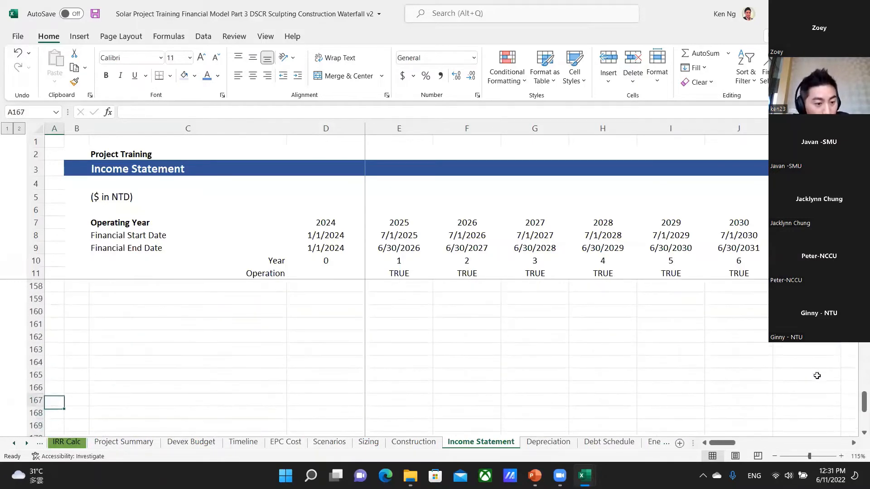
Select A160 to A165 in the empty area and group those rows.
key(Up)
key(Up)
key(Up)
key(Up)
key(Up)
key(Up)
key(Up)
key(shift+Down)
key(shift+Down)
key(shift+Down)
key(shift+Down)
key(shift+Down)
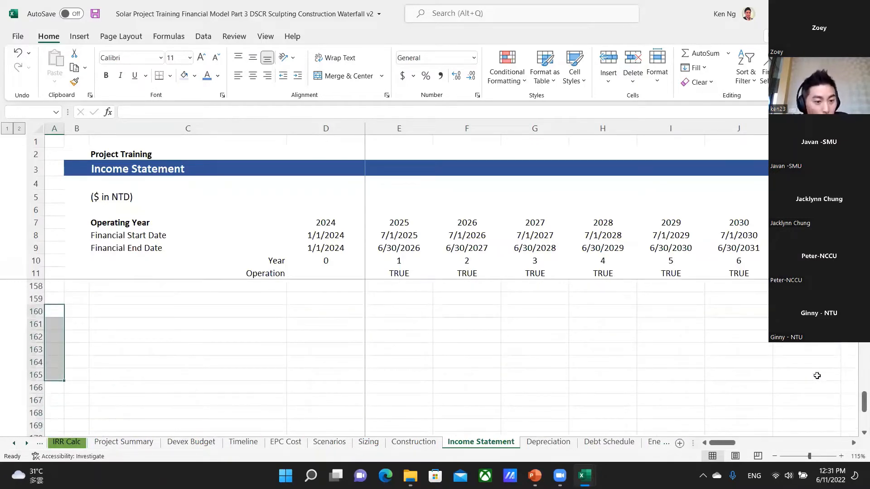
key(alt+d)
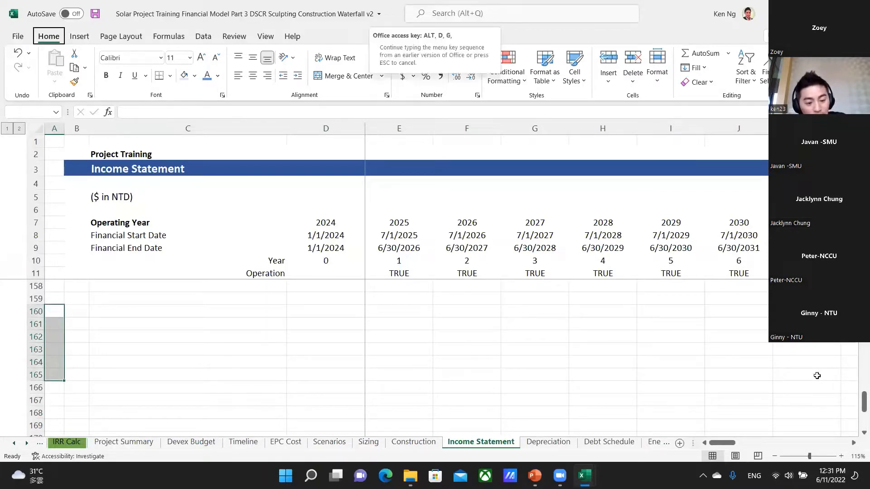
key(g)
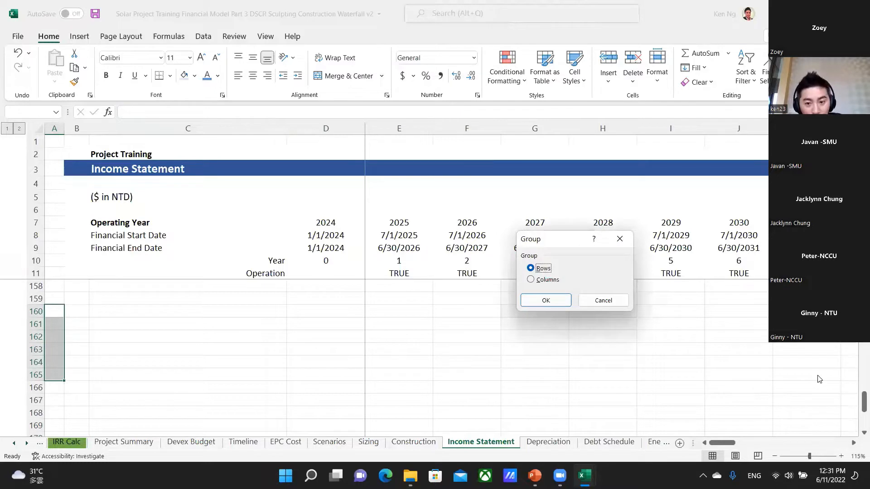
key(Return)
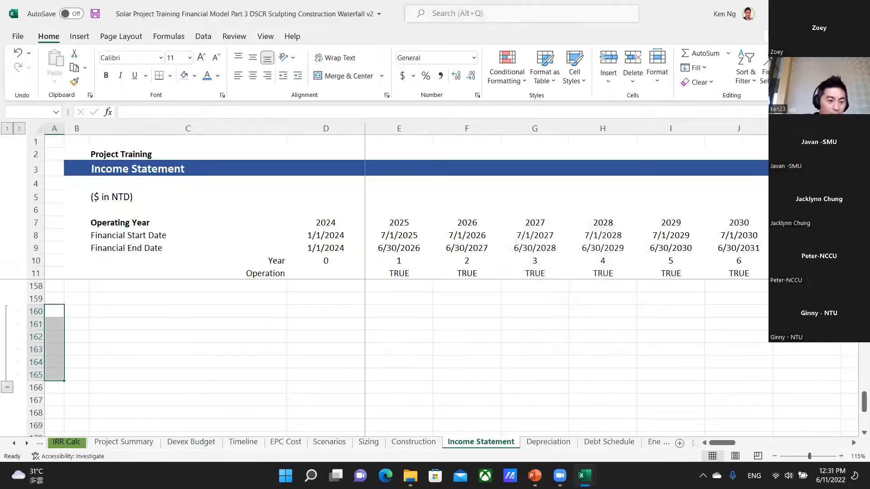
Collapse and expand the group on rows 160 to 165, and ungroup those rows.
click(7, 388)
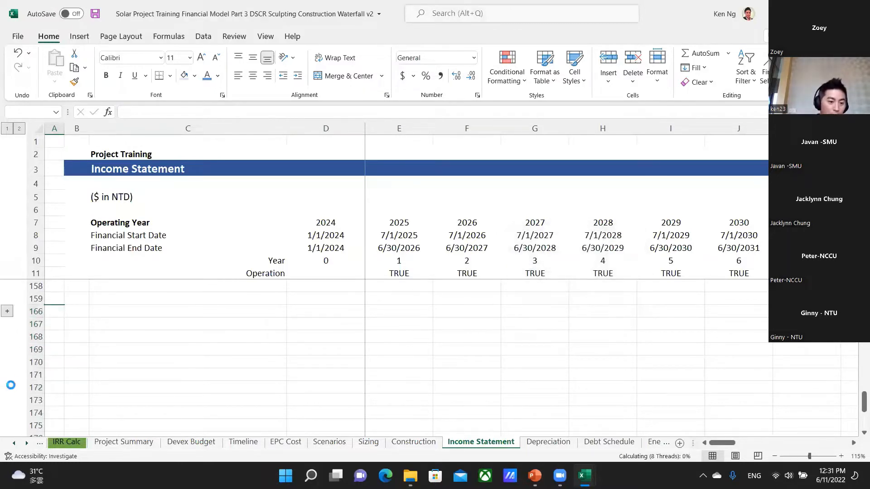
click(8, 312)
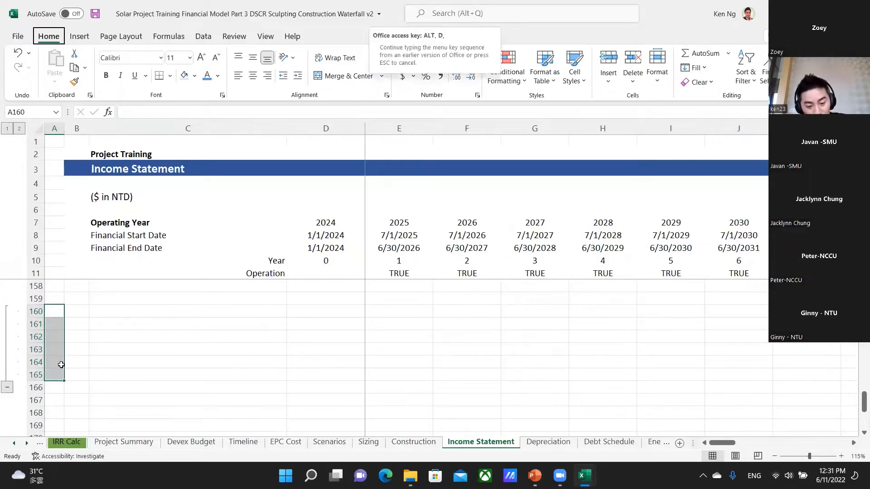
key(u)
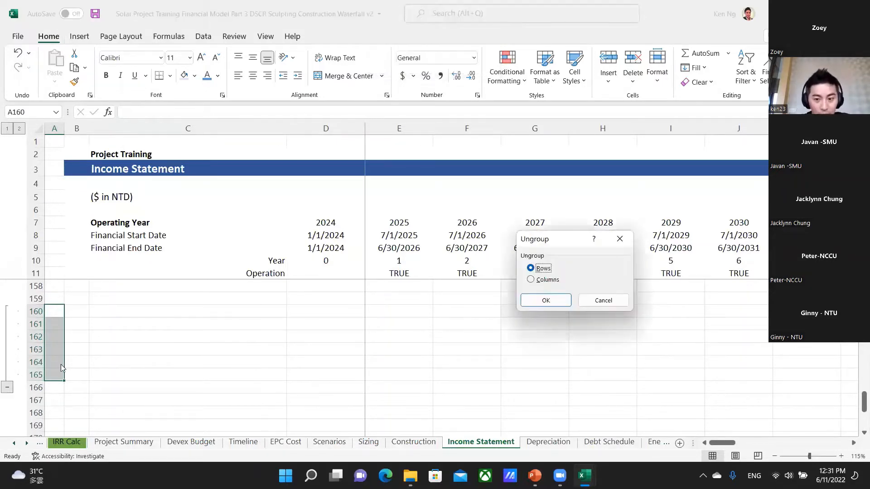
key(Return)
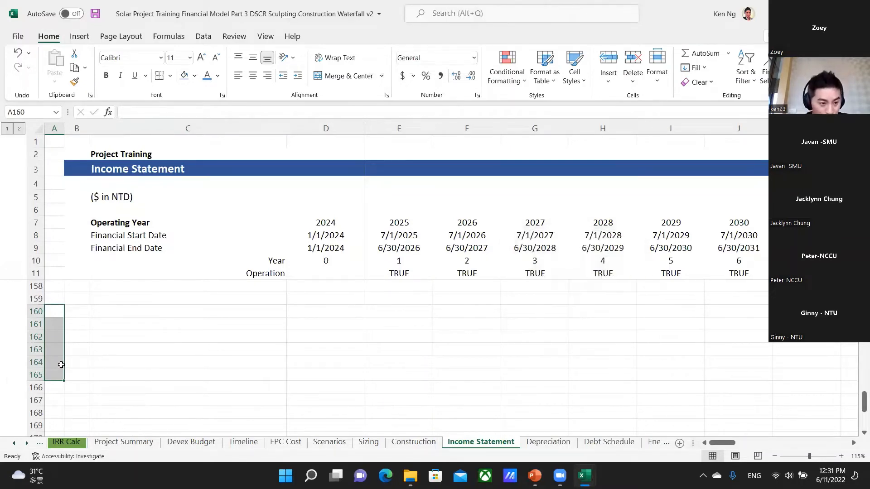
key(Down)
key(Down)
key(Down)
key(Down)
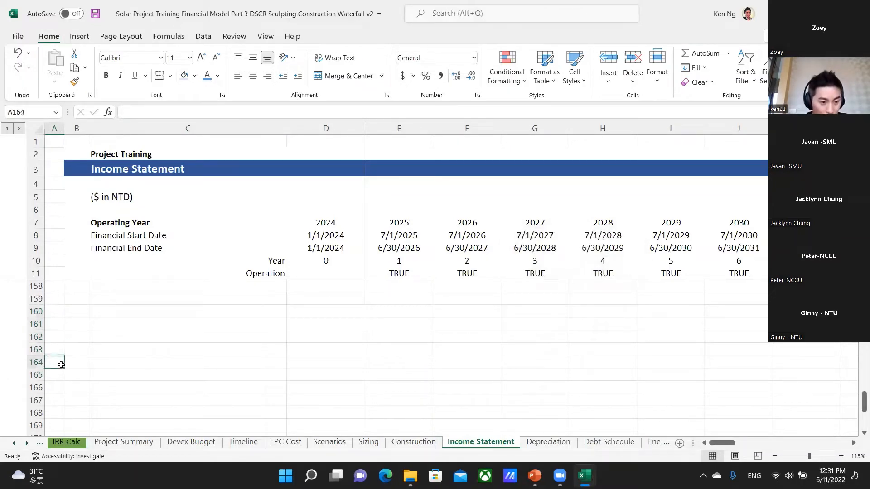
Check the Insert Row shortcut entry in the shortcuts workbook and return to the solar model.
key(alt+Tab)
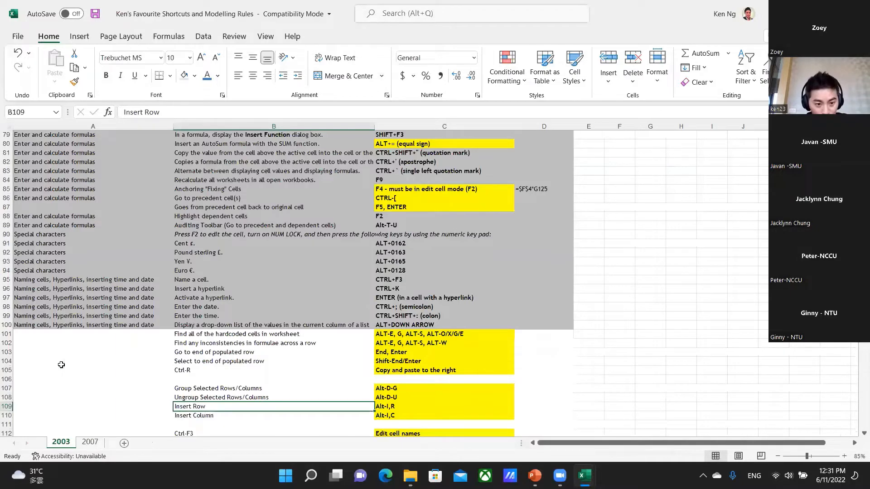
key(Up)
key(Down)
key(alt+Tab)
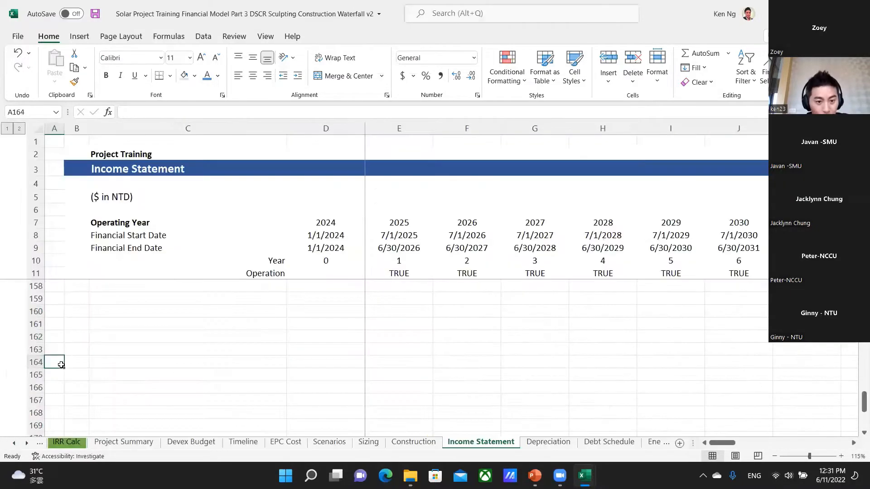
Insert a blank row above the Taxable Income (After Carried Fwd Tax Losses) row at row 149, and undo the insertion.
key(Up)
key(Up)
key(Up)
key(Up)
key(Up)
key(Up)
key(Up)
key(Up)
key(Up)
key(Up)
key(Up)
key(Up)
key(Up)
key(Up)
key(Up)
key(Up)
key(Up)
key(Up)
key(Up)
key(Up)
key(Up)
key(Down)
key(Down)
key(Down)
key(Down)
key(Down)
key(Down)
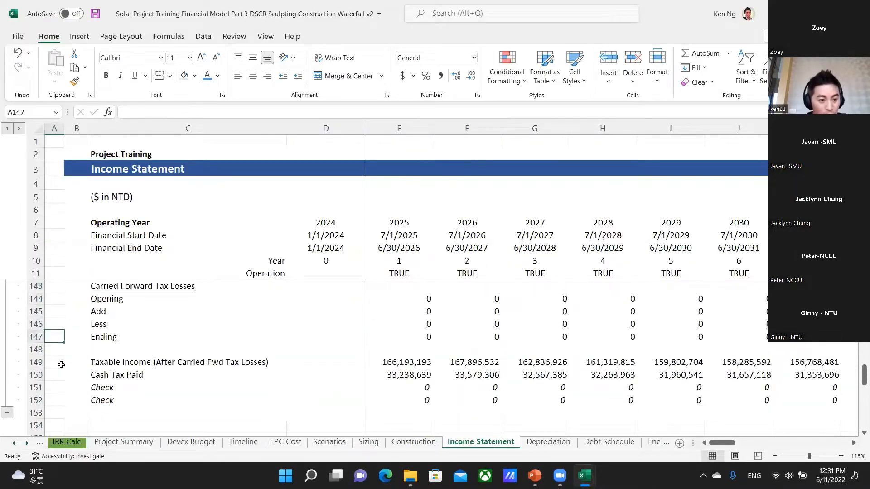
key(alt)
key(i)
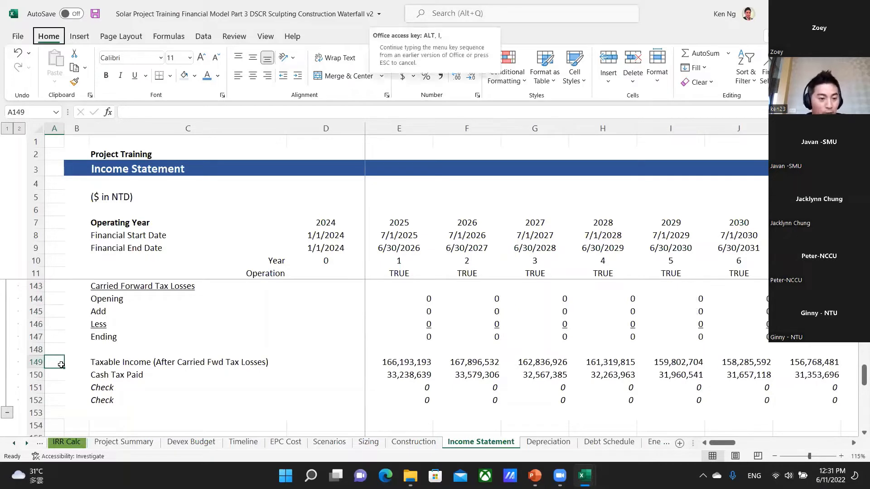
key(r)
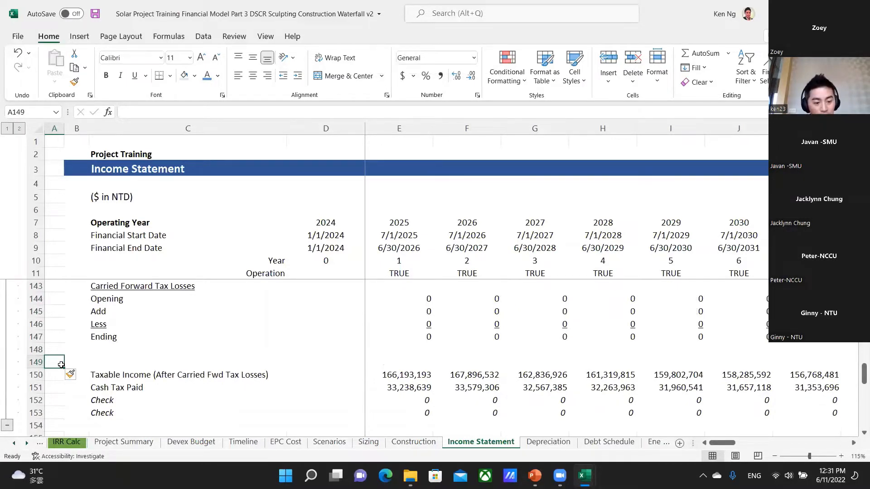
key(ctrl+z)
Insert a blank column before the 2025 column from cell E149, and undo the insertion.
key(Right)
key(Right)
key(Right)
key(Right)
key(Right)
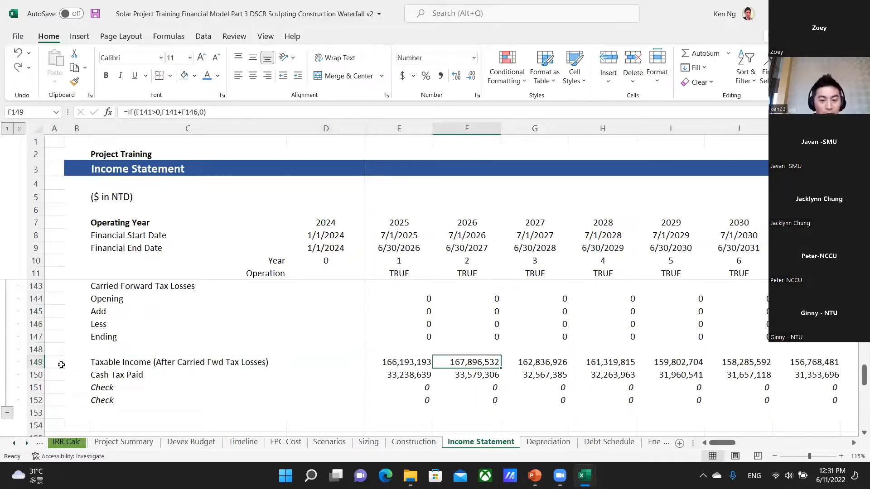
key(Left)
key(alt)
key(i)
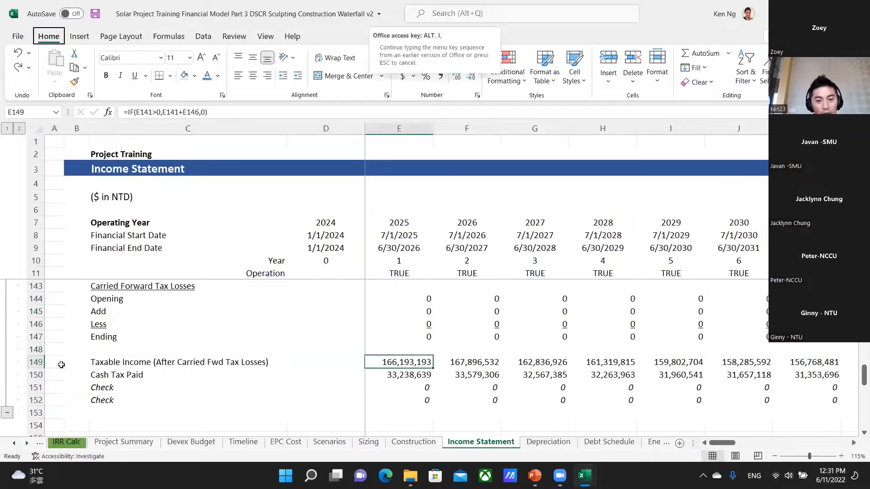
key(c)
key(Left)
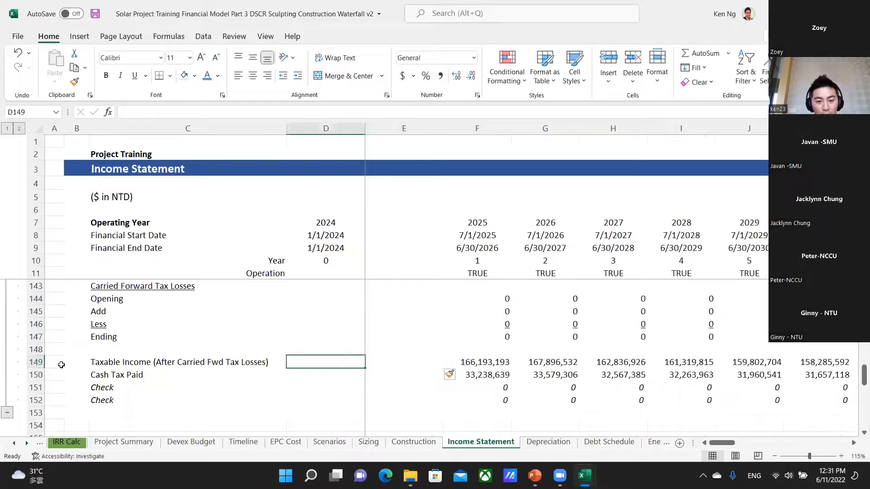
key(Right)
key(Right)
key(ctrl+z)
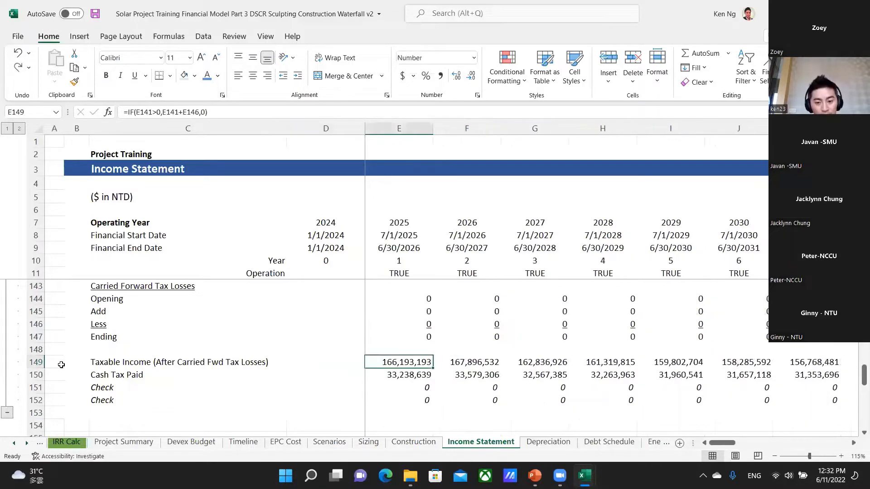
key(Left)
key(Left)
Switch to the shortcuts workbook, review the last entries on cell names and cell reference checks, and return to the solar model.
key(alt+Tab)
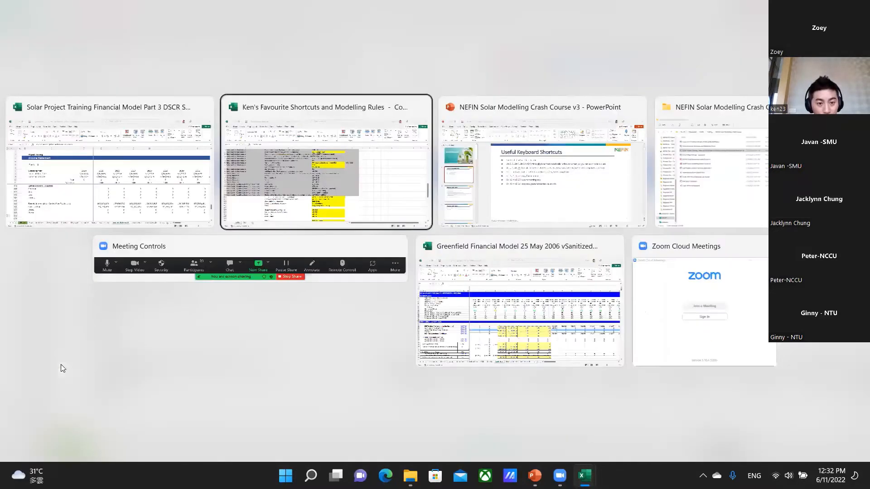
key(Down)
key(Down)
key(Down)
key(Down)
key(Down)
key(Down)
key(Down)
key(Down)
key(Down)
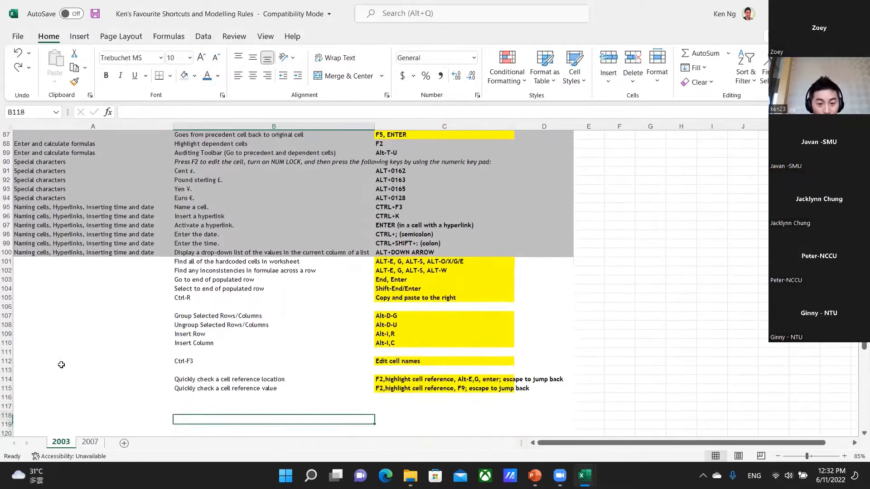
key(Up)
key(Up)
key(Up)
key(Up)
key(alt+Tab)
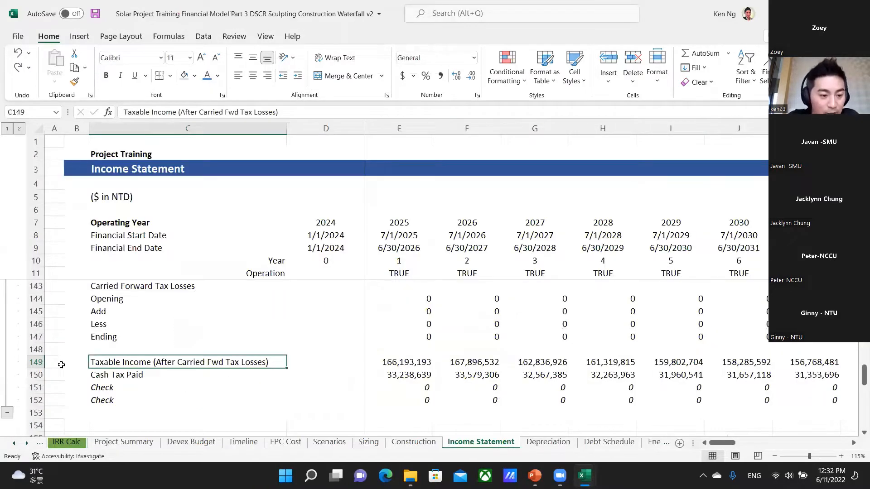
Move back through the worksheets from Income Statement to the Content sheet.
key(ctrl+Page_Up)
key(ctrl+Page_Up)
key(ctrl+Page_Up)
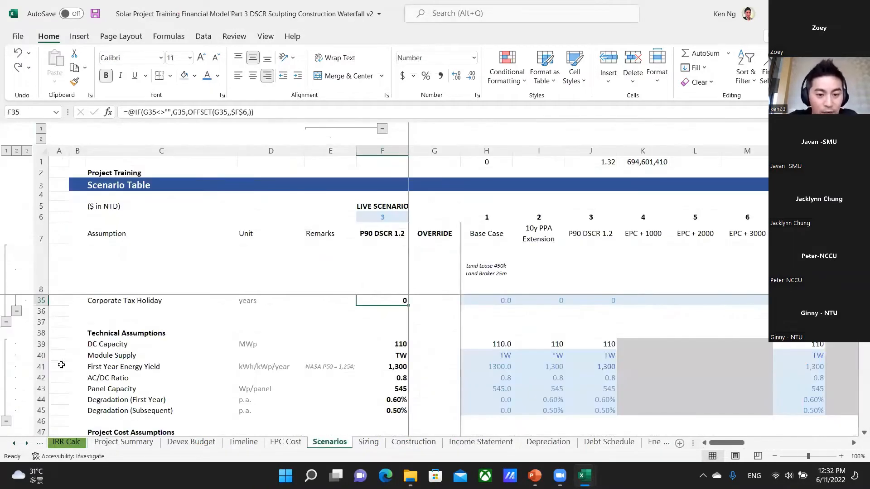
key(ctrl+Page_Up)
key(ctrl+Page_Up)
key(ctrl+Page_Up)
key(ctrl+Page_Up)
key(ctrl+Page_Up)
key(ctrl+Page_Up)
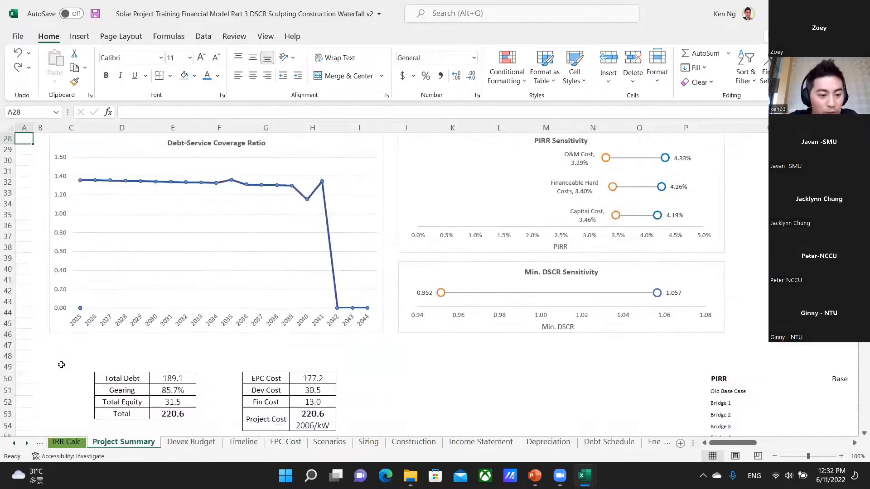
key(ctrl+Page_Down)
key(ctrl+Page_Up)
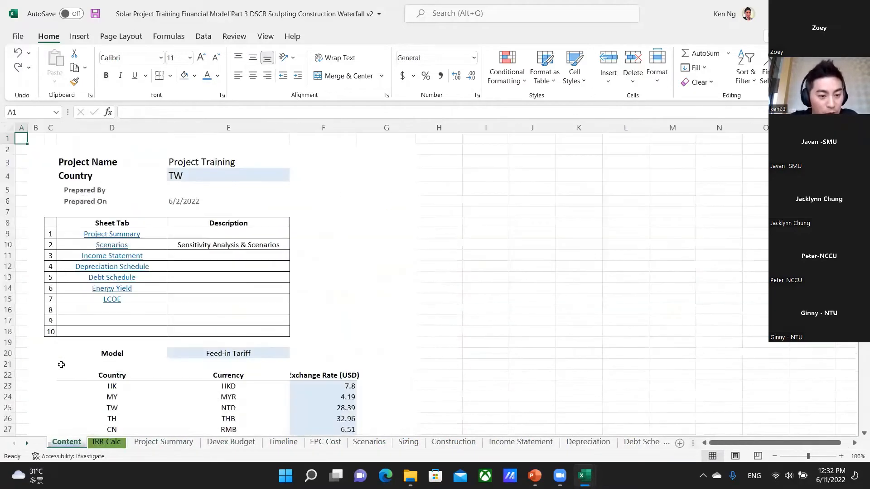
Go to the NTD exchange rate in cell F25 of the Content sheet's currency table.
key(Down)
key(Down)
key(Down)
key(Down)
key(Down)
key(Down)
key(Down)
key(Down)
key(Down)
key(Down)
key(Down)
key(Down)
key(Down)
key(Down)
key(Down)
key(Down)
key(Down)
key(Down)
key(Down)
key(Down)
key(Down)
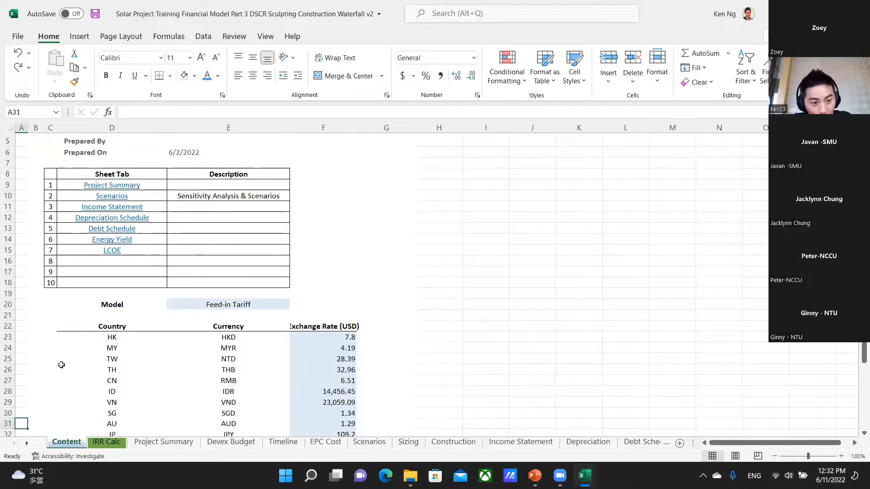
key(Up)
key(Up)
key(Up)
key(Up)
key(Up)
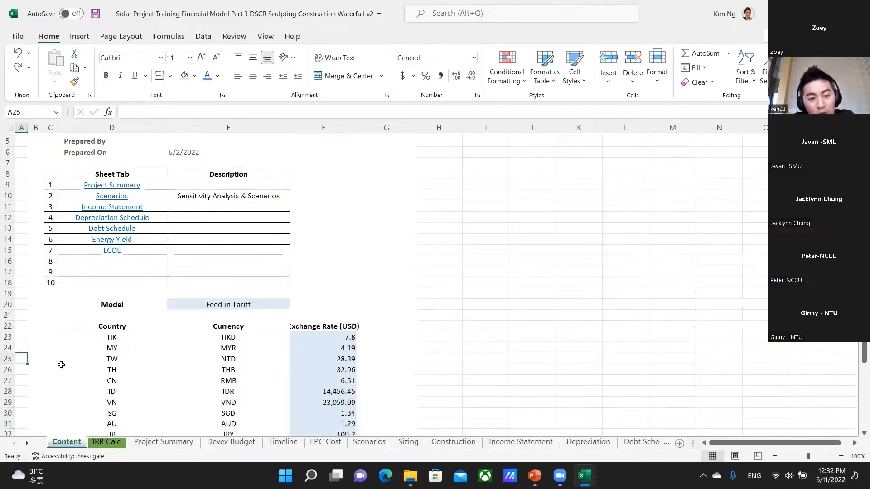
key(Right)
key(Right)
key(Right)
key(Right)
key(Right)
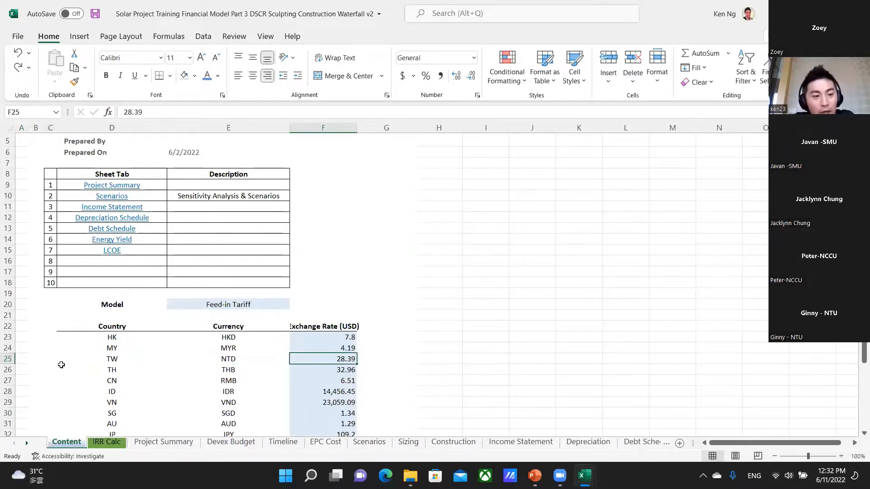
key(Left)
key(Right)
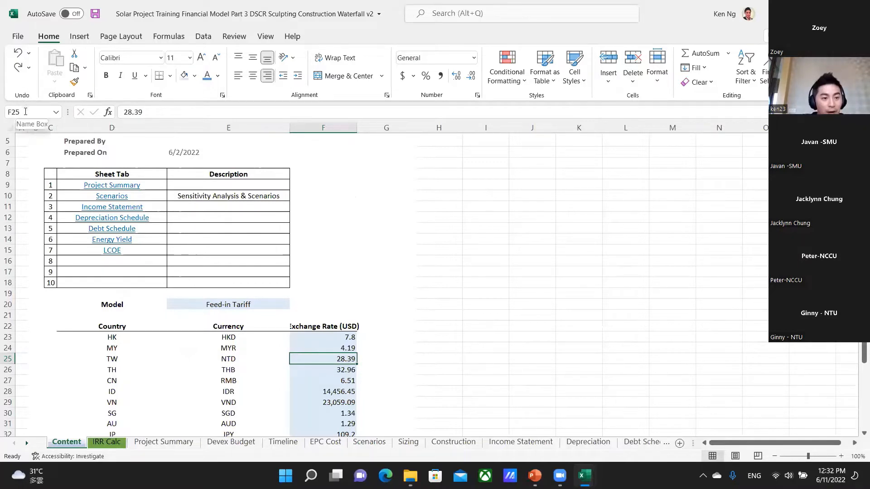
Try to name cell F25 "fx", and go back to F25 from the Devex Budget FX cell through its precedent.
click(18, 112)
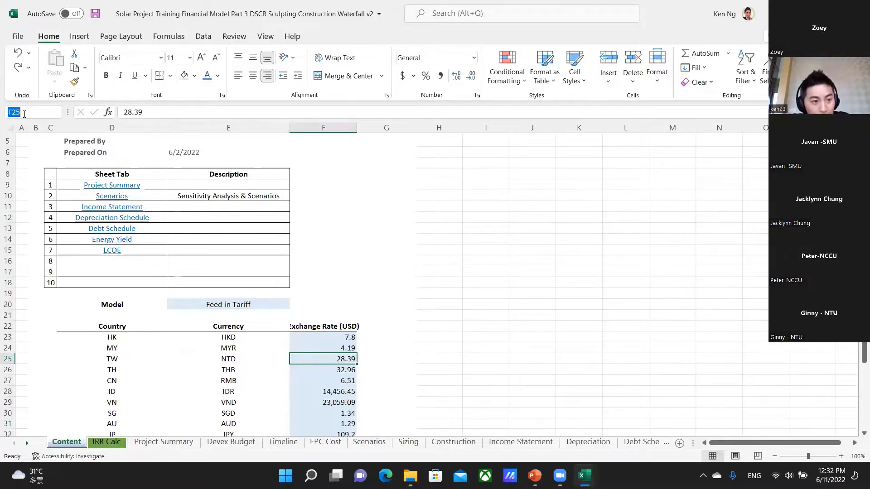
text(fx)
key(Return)
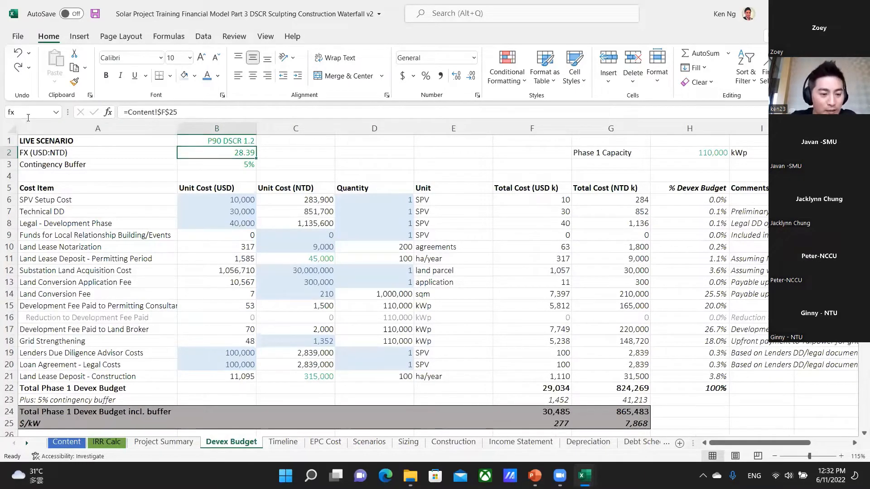
key(ctrl+bracketleft)
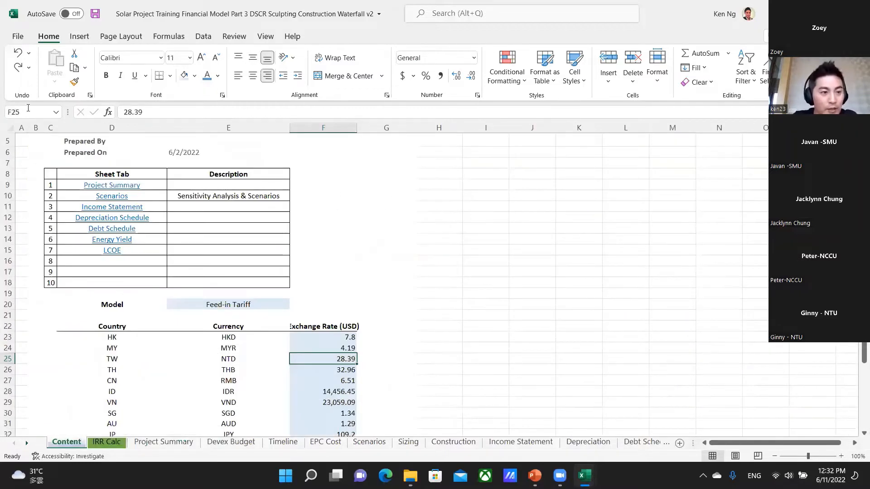
Name the NTD exchange rate cell F25 on the Content sheet "fxa".
click(35, 112)
text(fxa)
key(Escape)
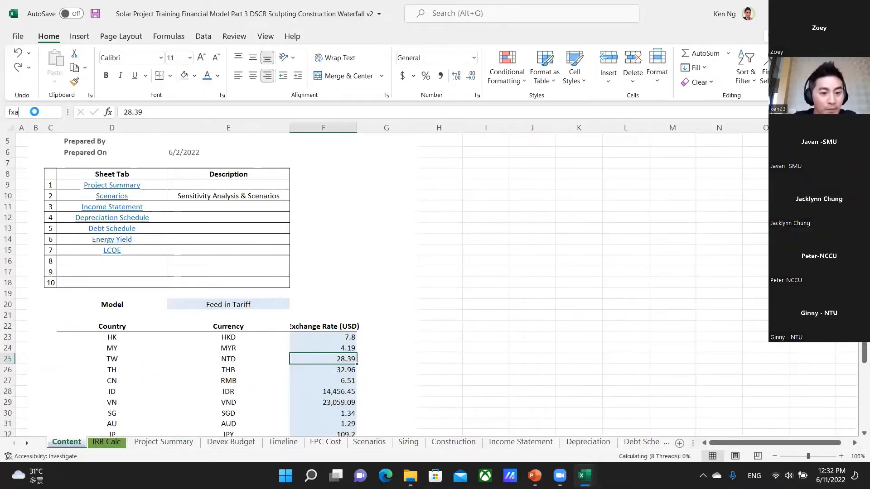
Enter the formula =10/fxa in the blank cell K25 to use the named exchange rate.
key(Right)
key(Right)
key(Right)
key(Right)
key(Right)
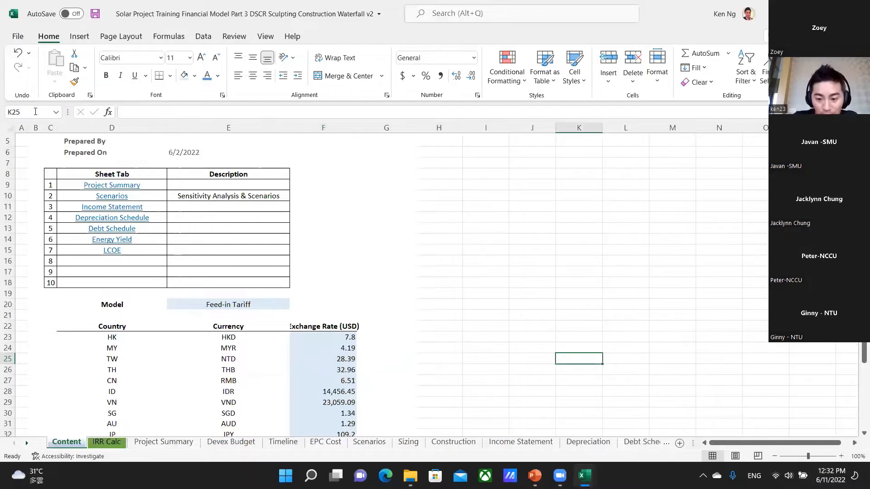
text(=1)
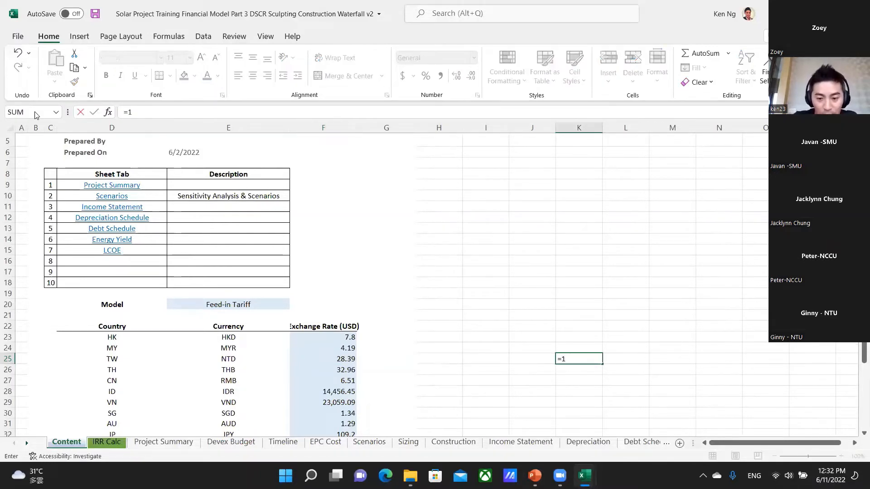
text(0/fxa)
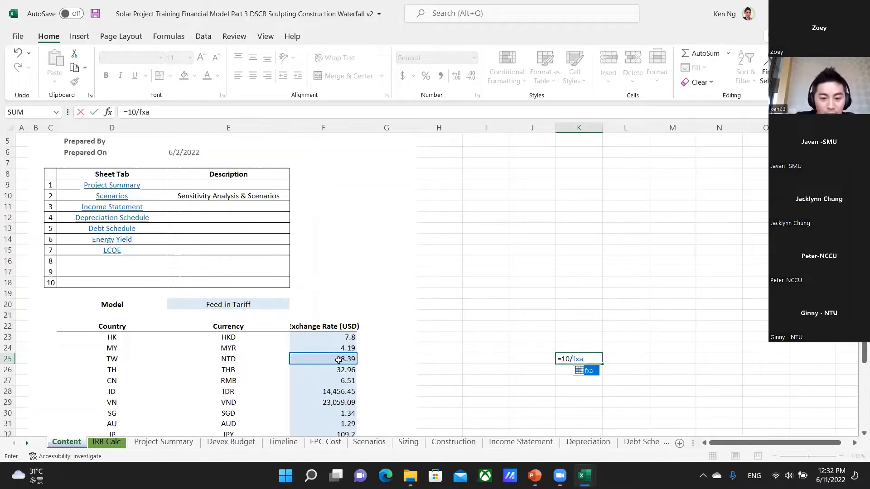
key(Return)
Build the same division of 10 by the NTD rate in K26, picking cell F25 as the divisor.
text(=)
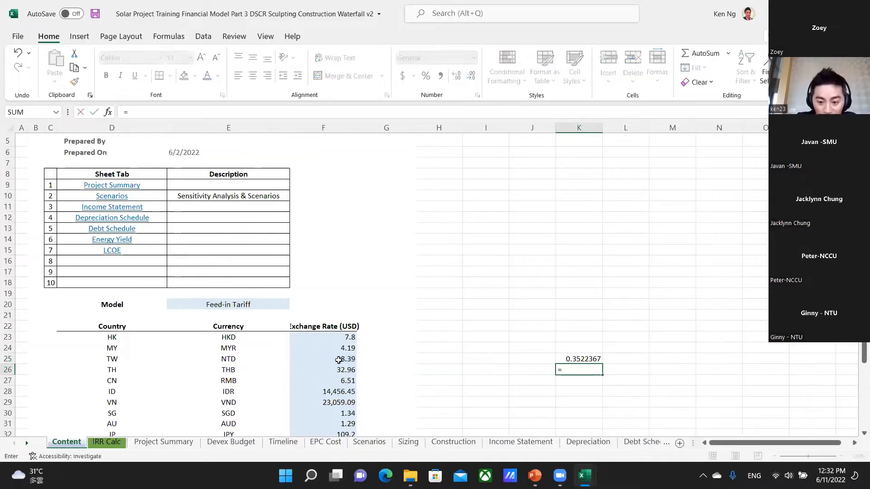
text(10)
key(BackSpace)
key(BackSpace)
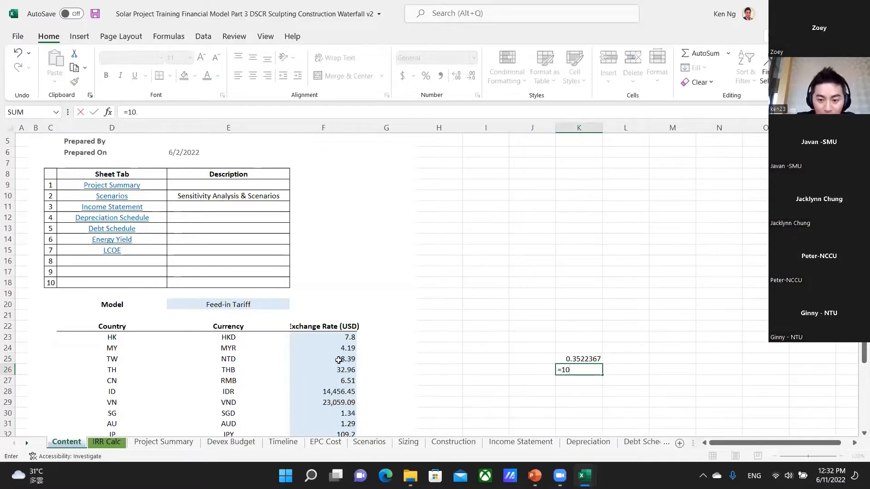
click(322, 361)
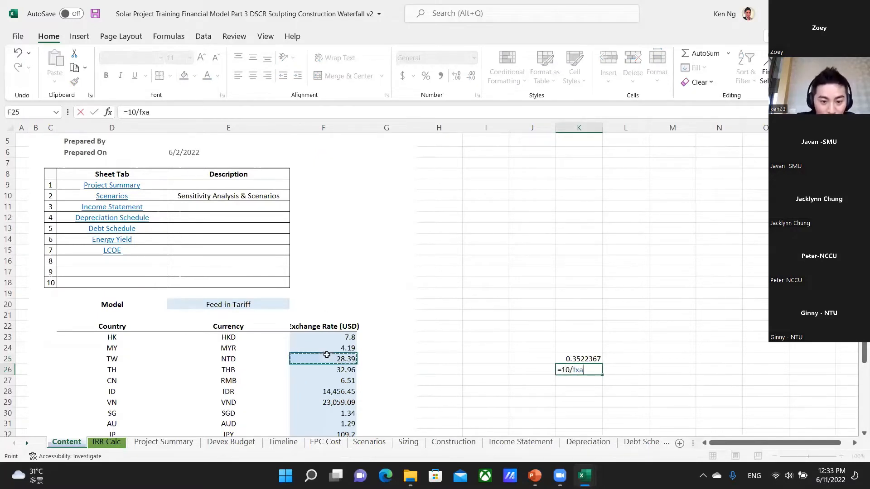
key(Return)
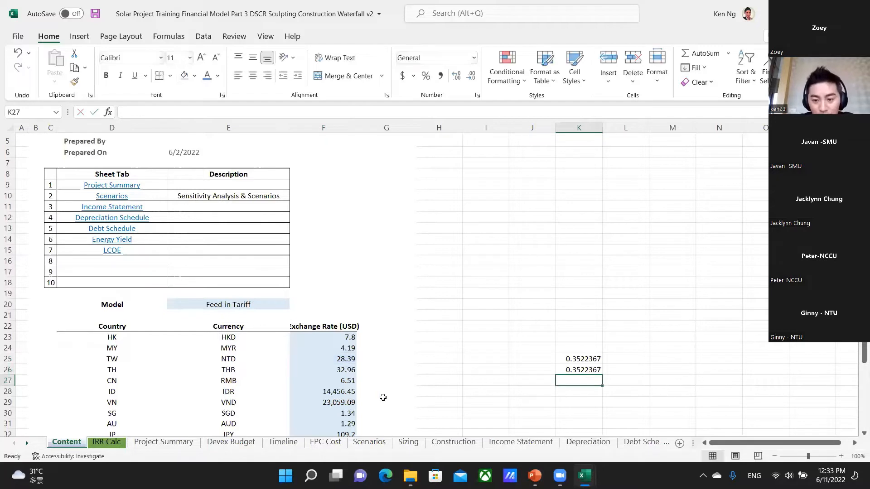
Clear the two test formulas in cells K25 and K26.
key(Up)
key(Up)
key(shift+Down)
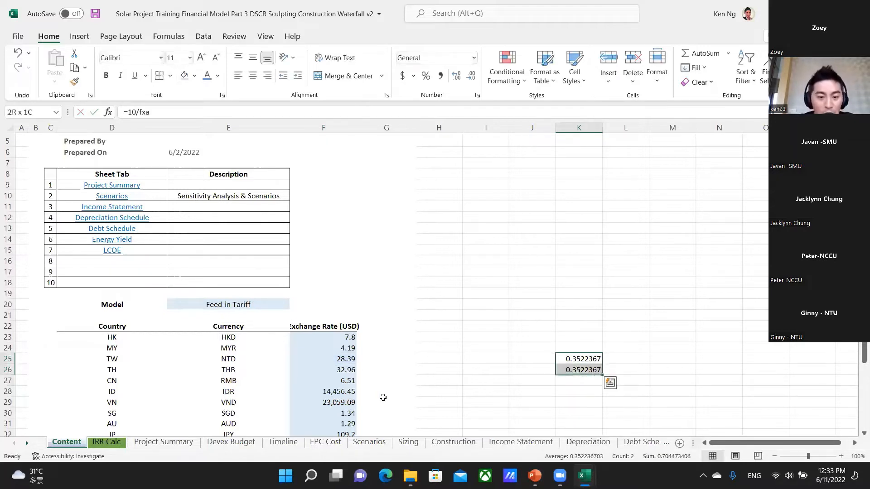
key(shift+Up)
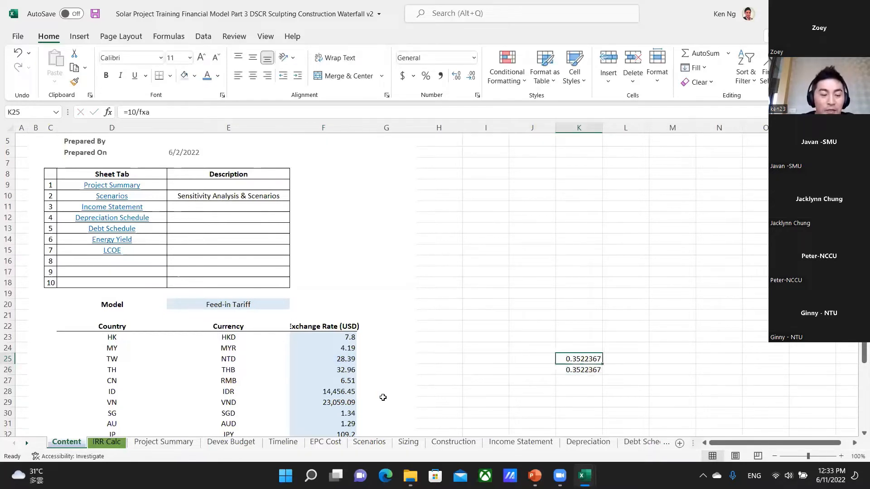
key(shift+Down)
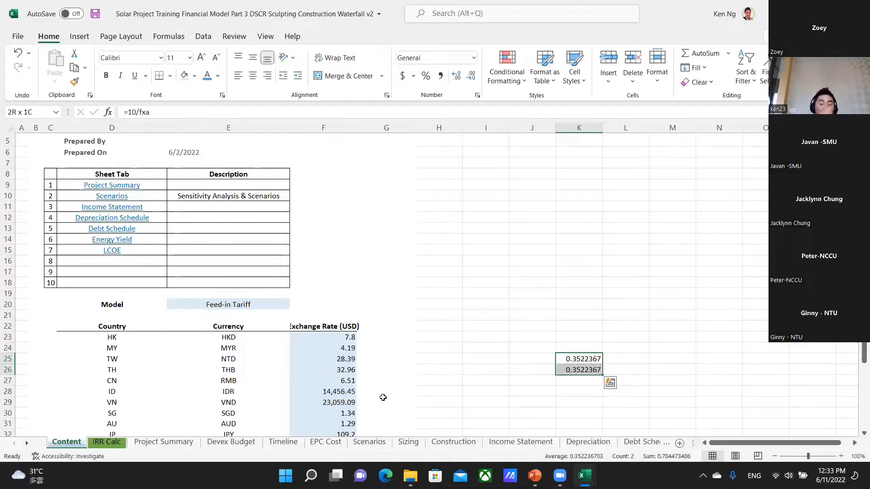
key(Delete)
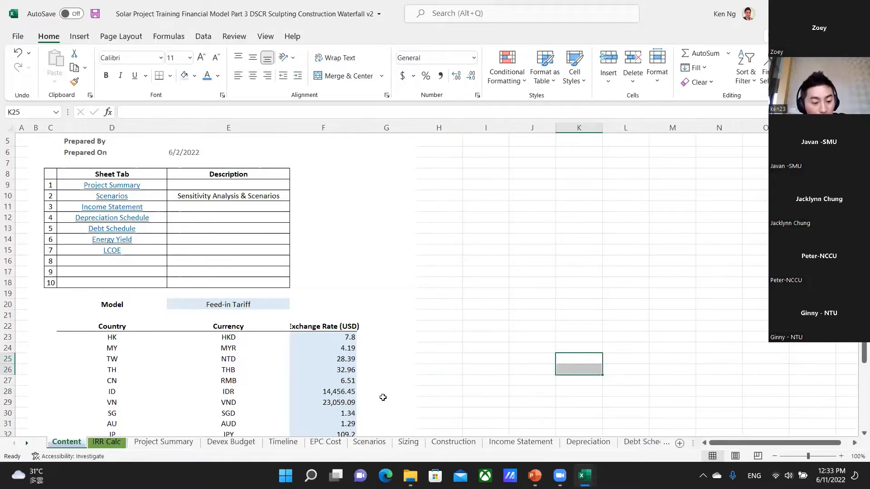
Review the workbook's defined names in the Name Manager, inspect the fxa entry's edit settings, and close without changes.
key(ctrl+F3)
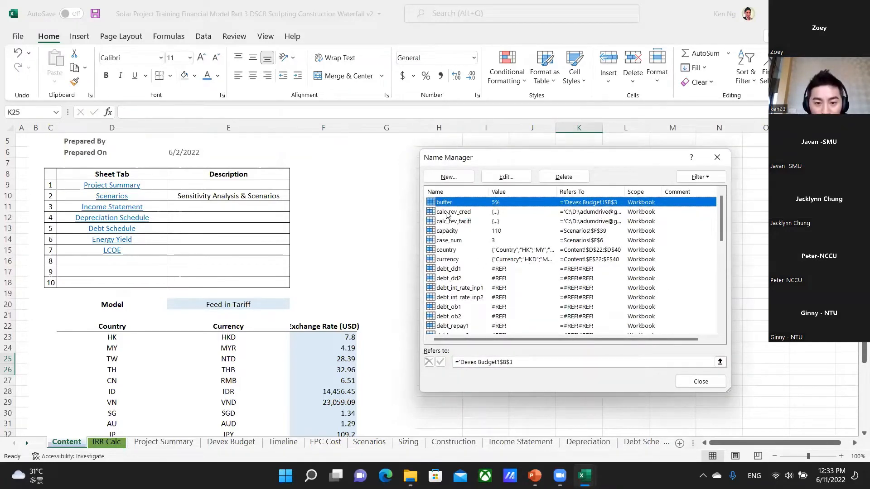
click(455, 288)
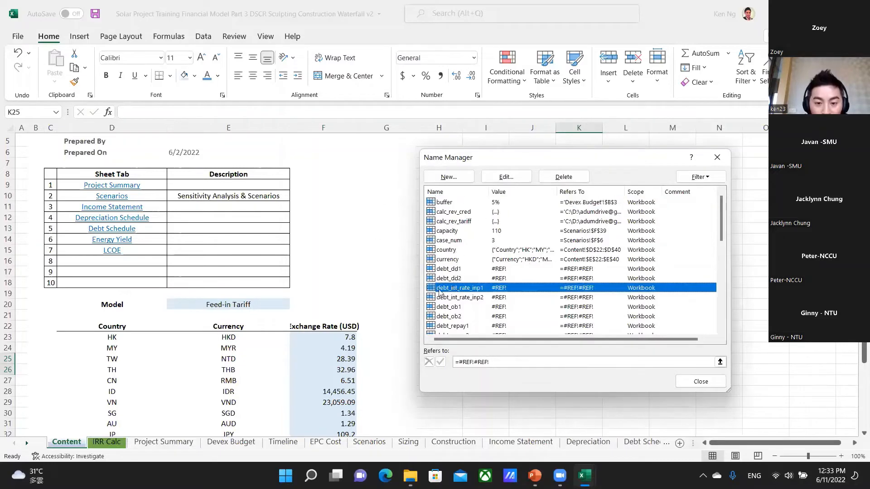
scroll(469, 286, down, 3)
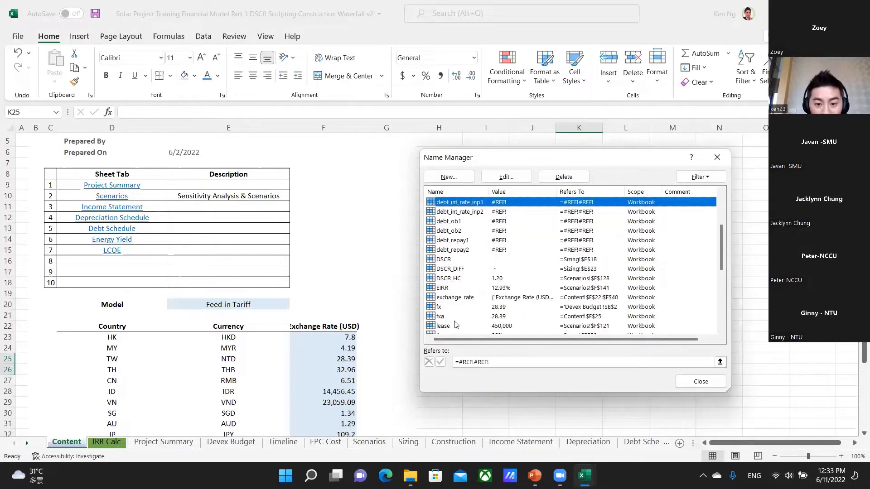
click(440, 317)
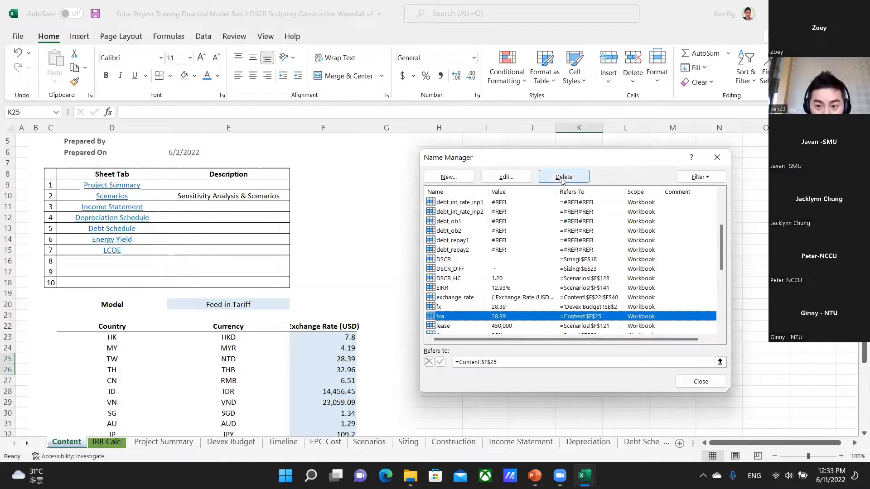
click(503, 179)
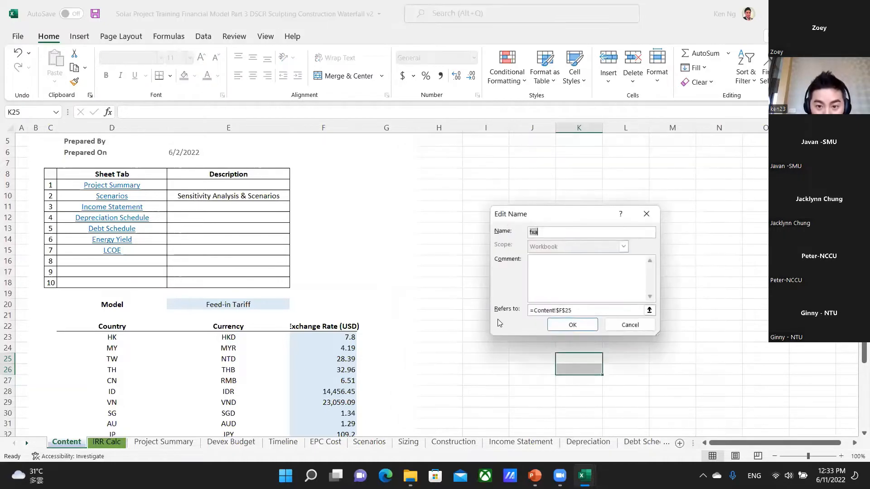
click(544, 233)
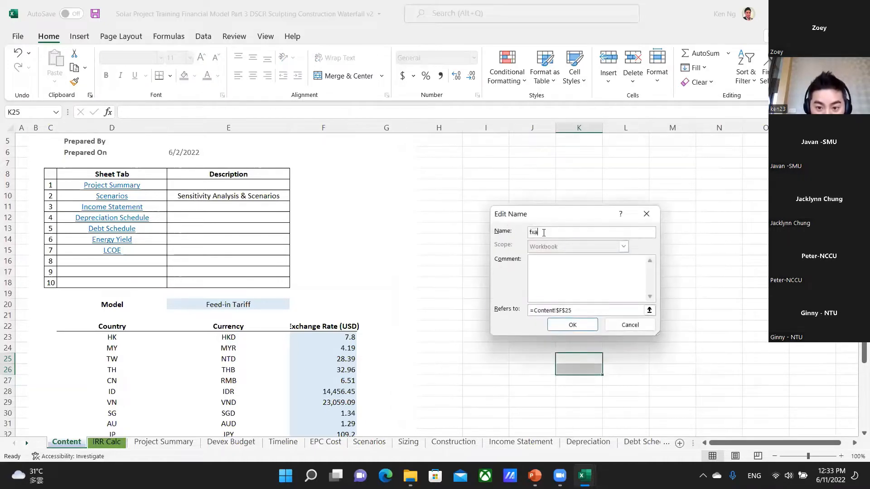
click(630, 325)
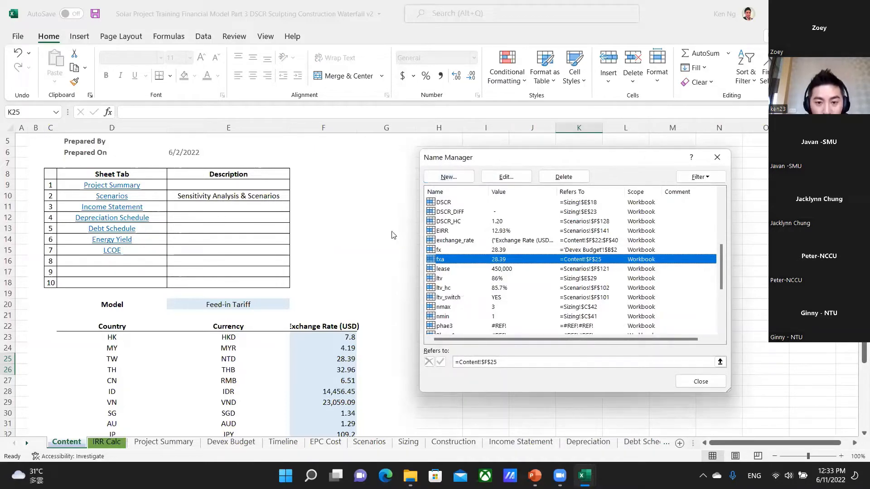
key(Escape)
Name the RMB exchange rate cell F27 "fxb".
click(333, 382)
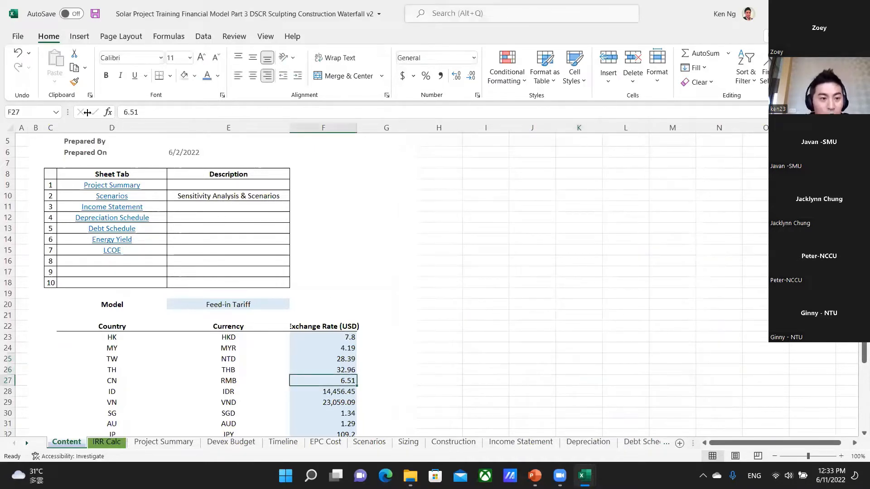
click(33, 113)
text(f)
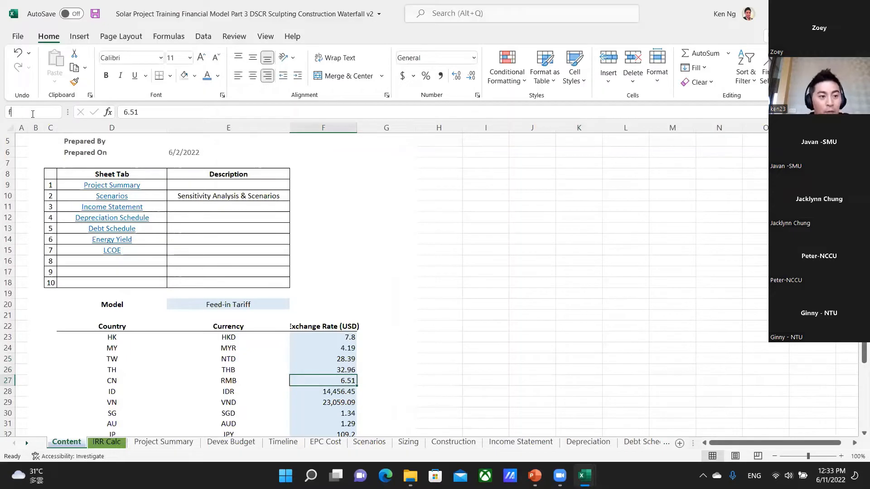
text(xb)
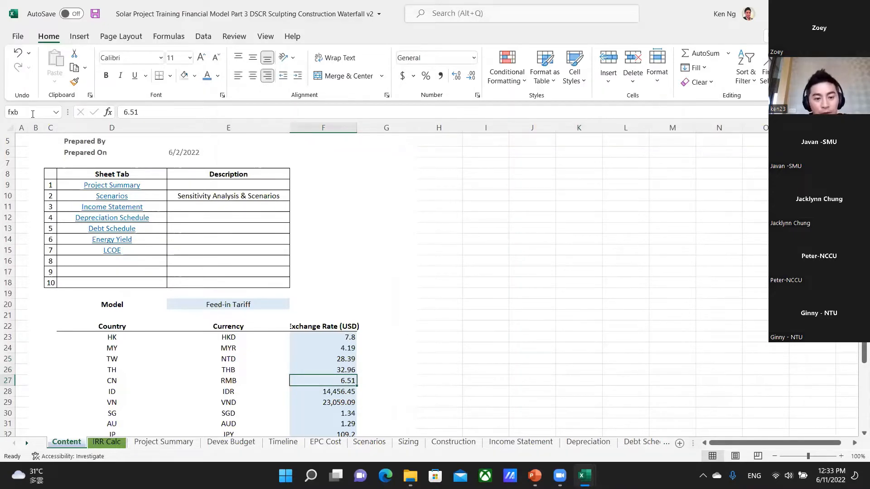
Switch to the shortcuts workbook and return to the beginning of the 2003 shortcut list.
key(alt+Tab)
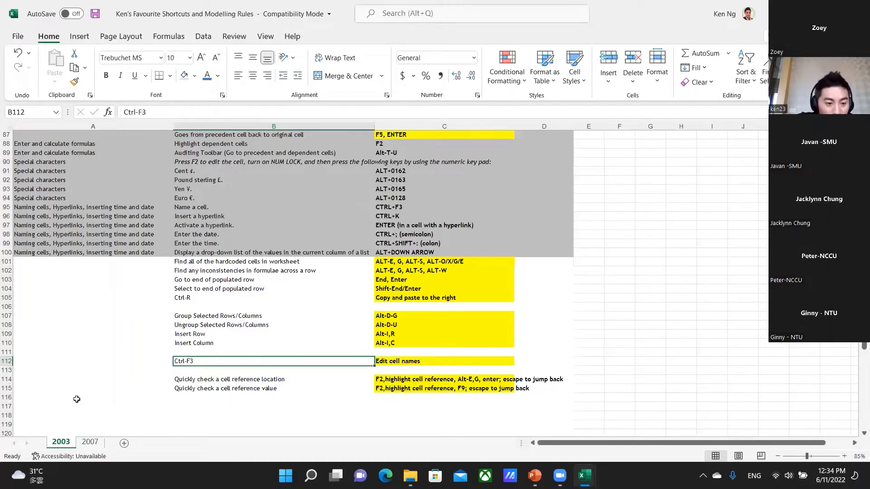
scroll(272, 308, up, 18)
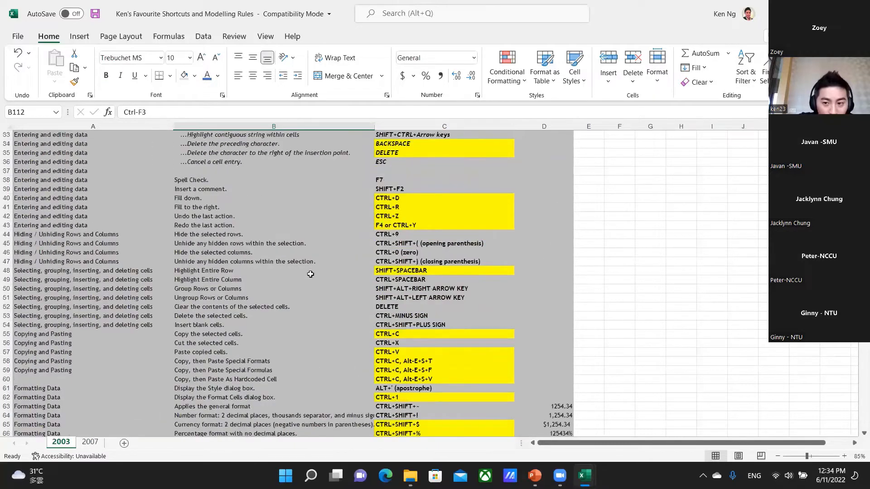
scroll(311, 272, up, 10)
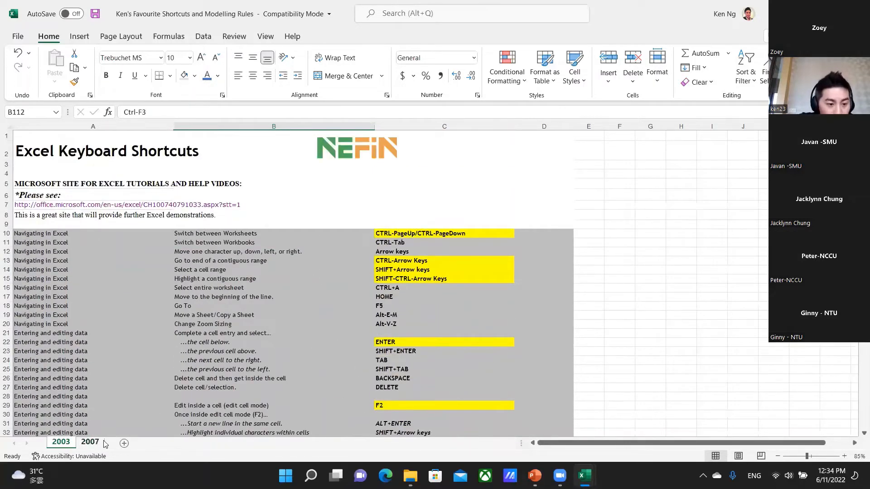
Look through the 2007 sheet's shortcut tables, from the CTRL and formatting shortcuts to formulas and auditing.
click(102, 442)
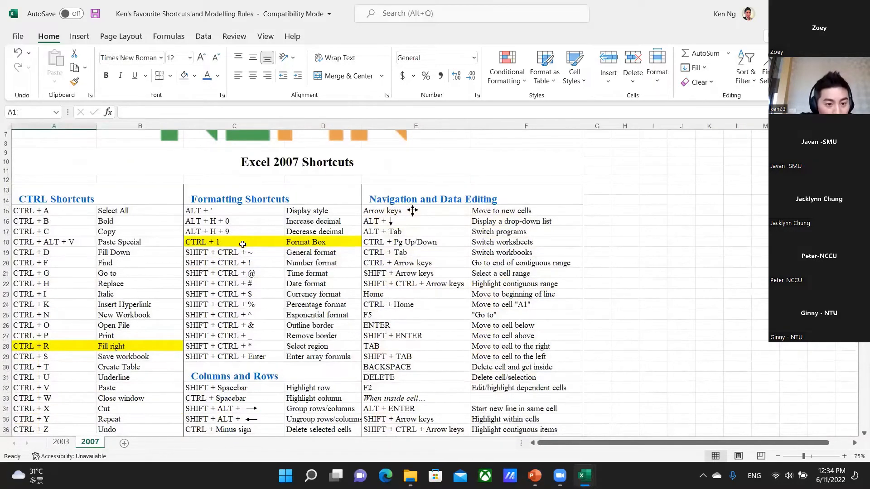
click(243, 244)
drag(46, 357, 46, 347)
scroll(188, 340, down, 1)
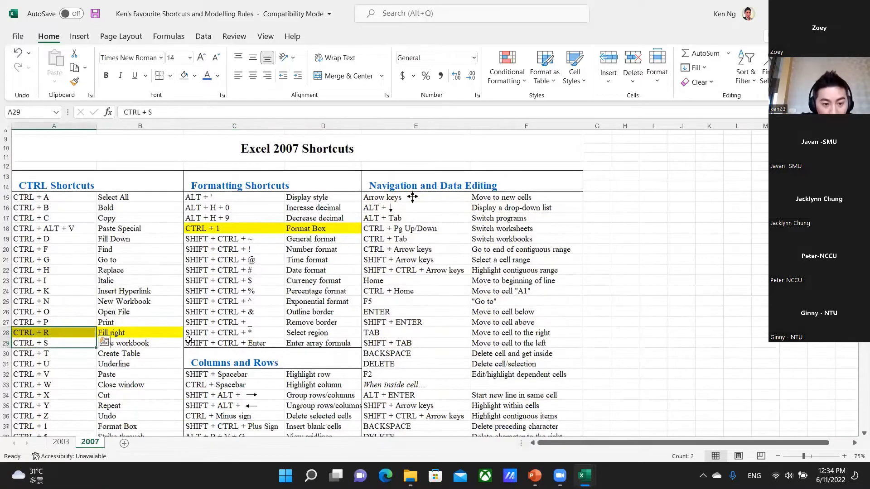
scroll(188, 340, down, 11)
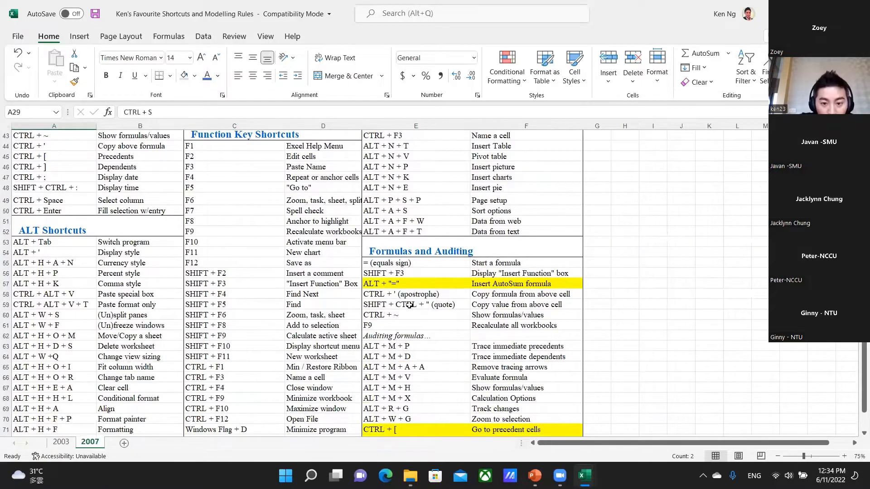
scroll(409, 305, down, 3)
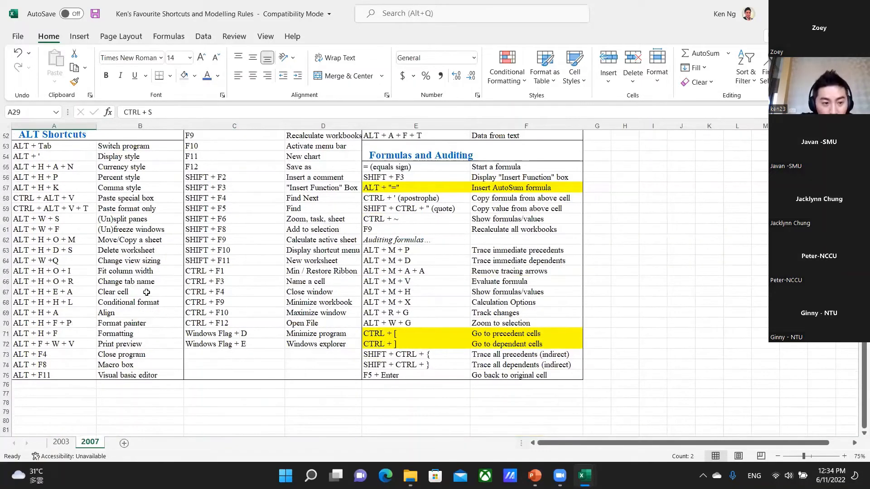
scroll(147, 293, up, 17)
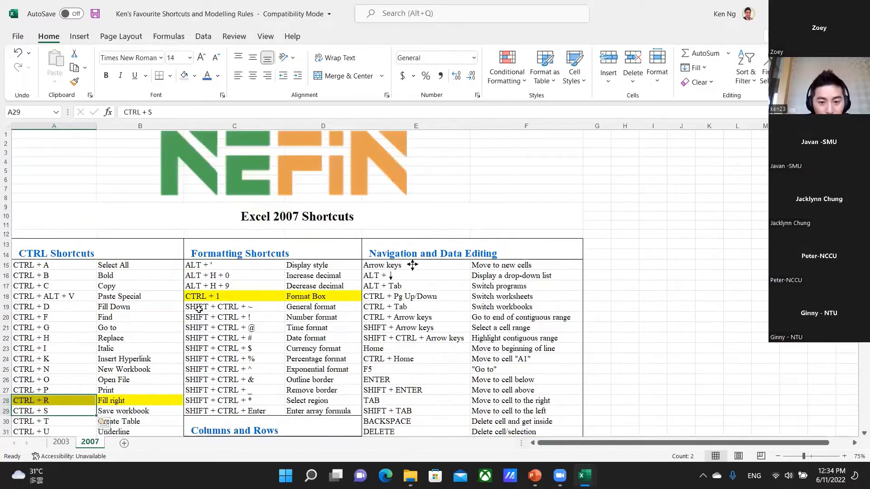
Compare the 2003 and 2007 sheets, and read the 2003 list down to the formatting and formula shortcuts.
key(ctrl+Page_Up)
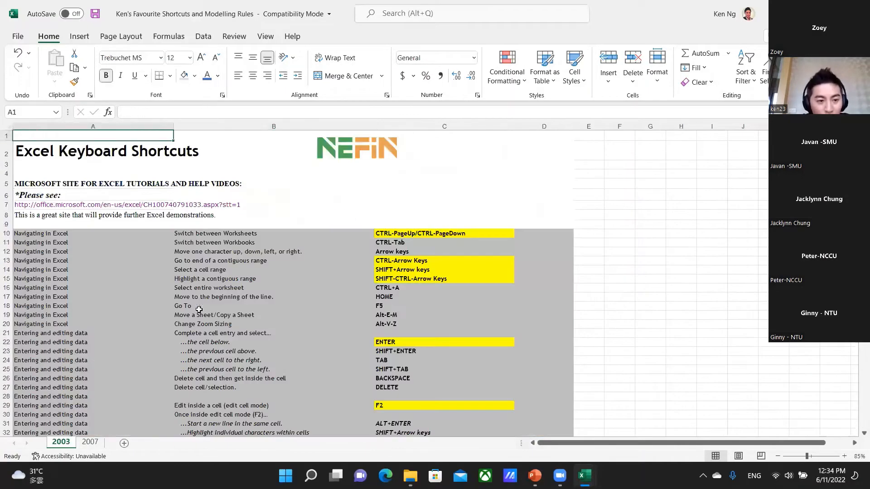
key(Page_Down)
key(Page_Down)
key(ctrl+Page_Down)
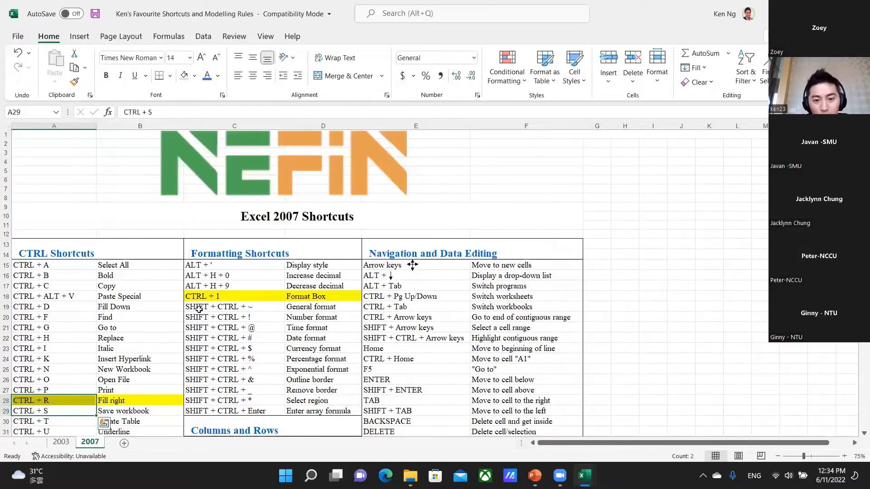
key(ctrl+Page_Up)
key(Page_Up)
key(Page_Up)
key(Page_Up)
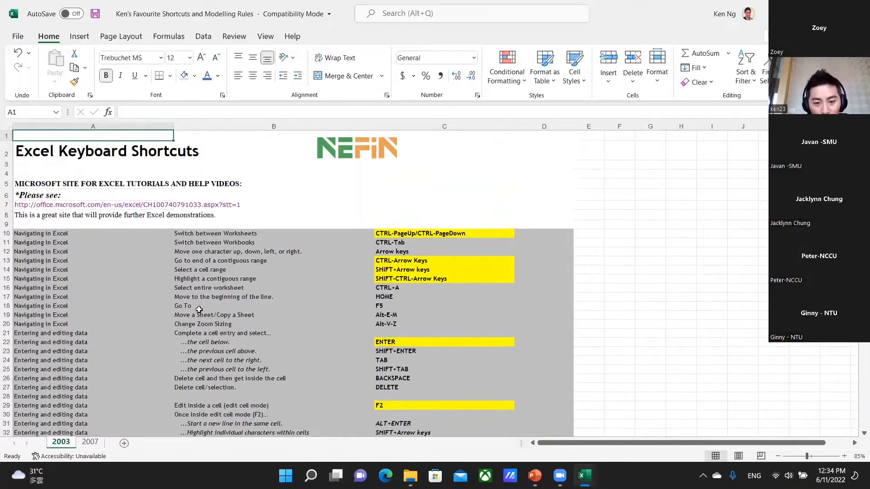
key(Page_Down)
key(Page_Down)
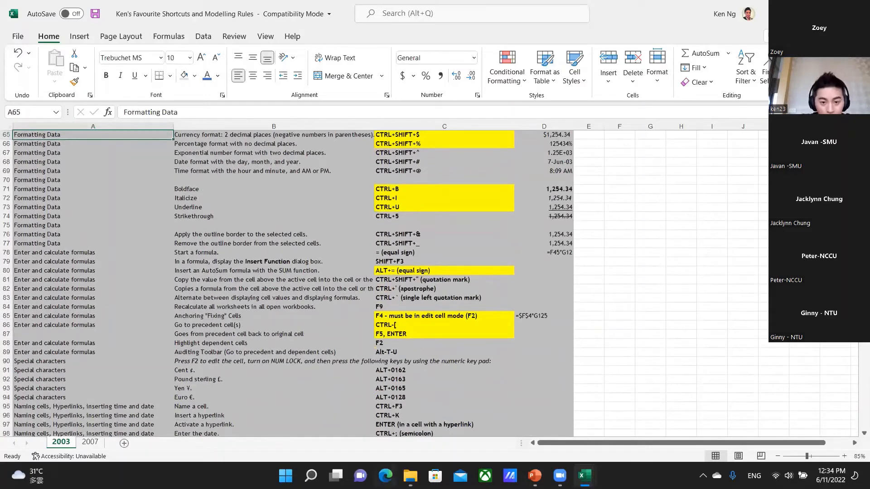
Switch to the NEFIN Solar Modelling Crash Course presentation in PowerPoint and advance to the first Modelling Best Practice slide.
mouse_move(535, 475)
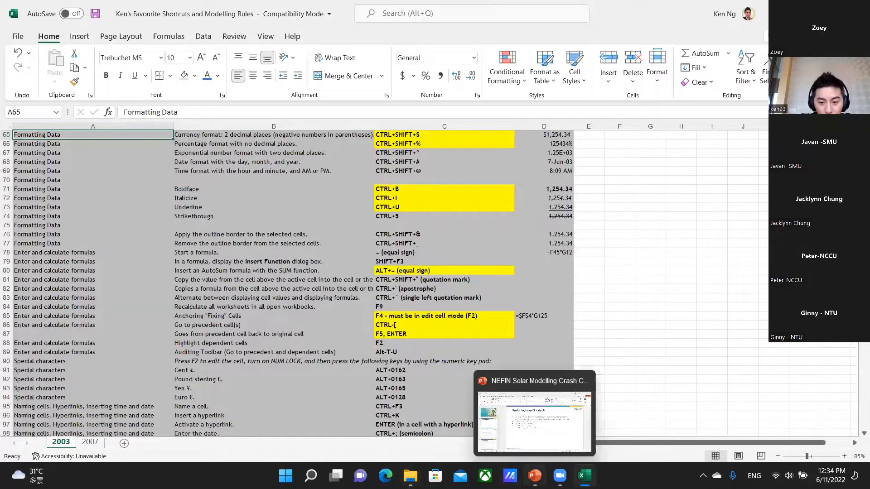
click(538, 434)
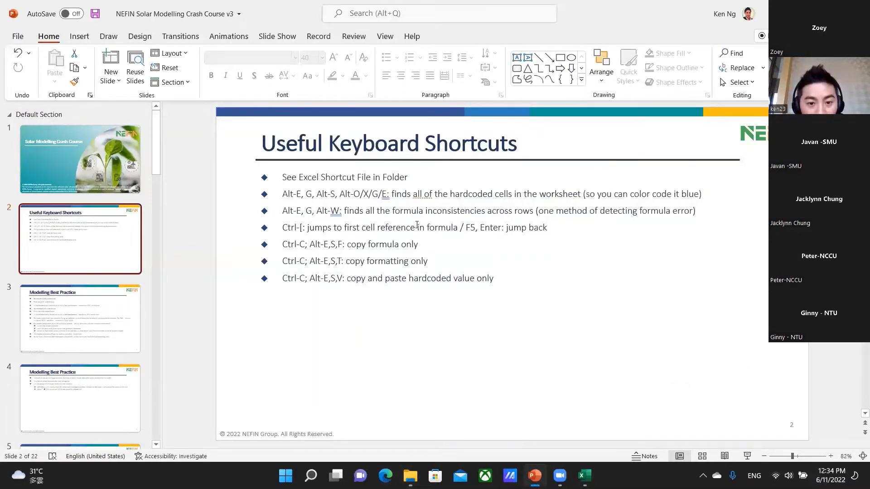
click(59, 237)
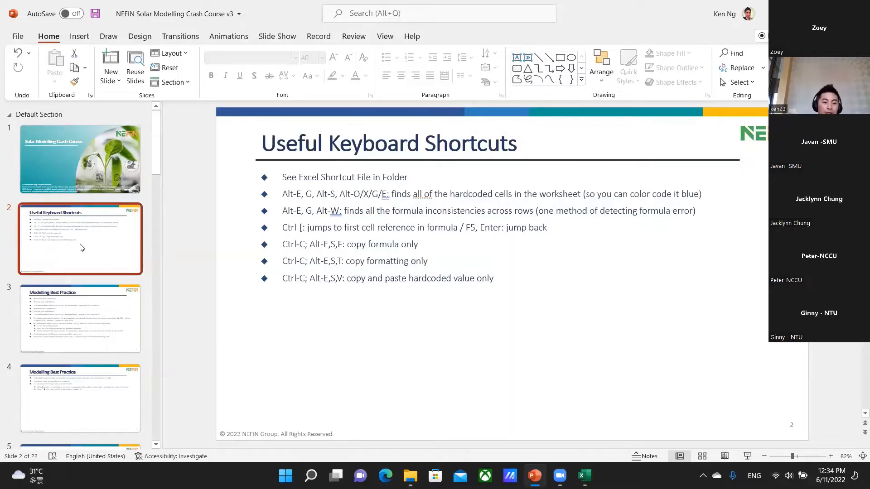
key(Down)
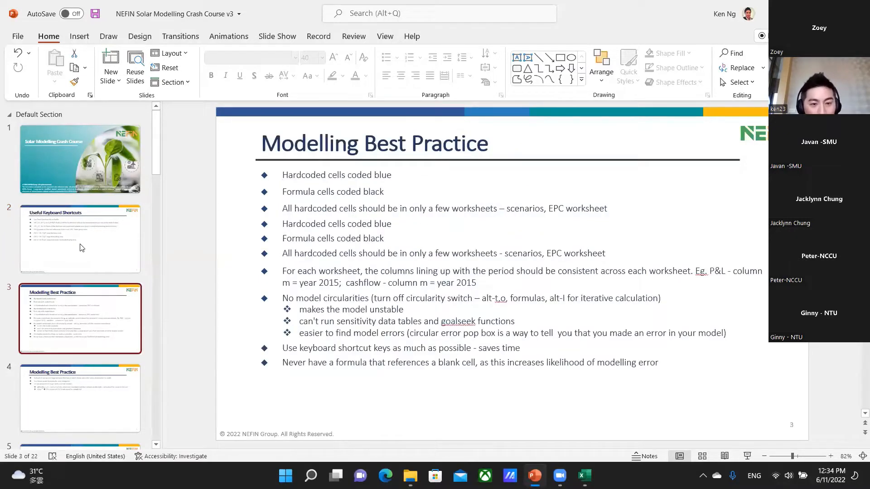
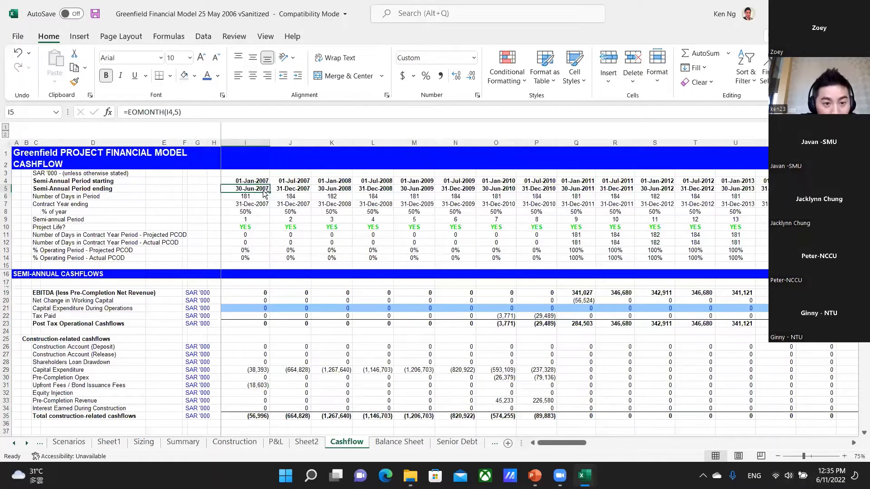
Compare the period columns of the Cashflow and Balance Sheet worksheets, checking that column I covers the same period on both.
key(ctrl+Page_Down)
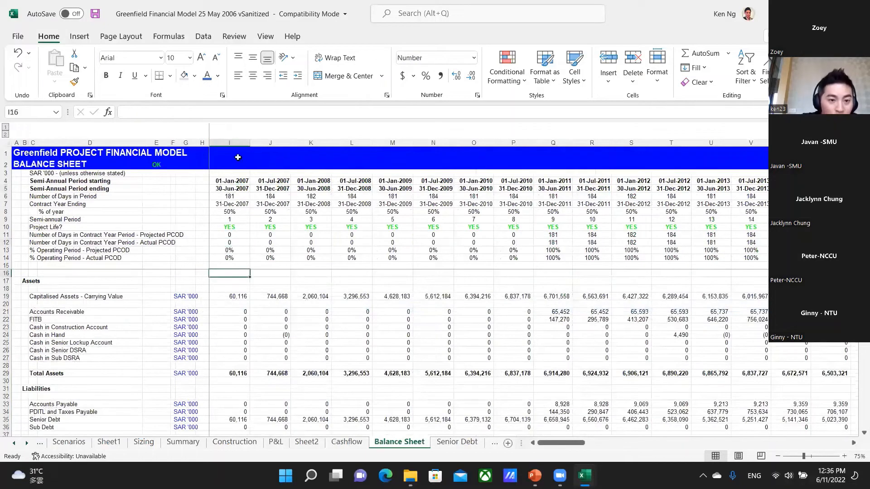
click(229, 143)
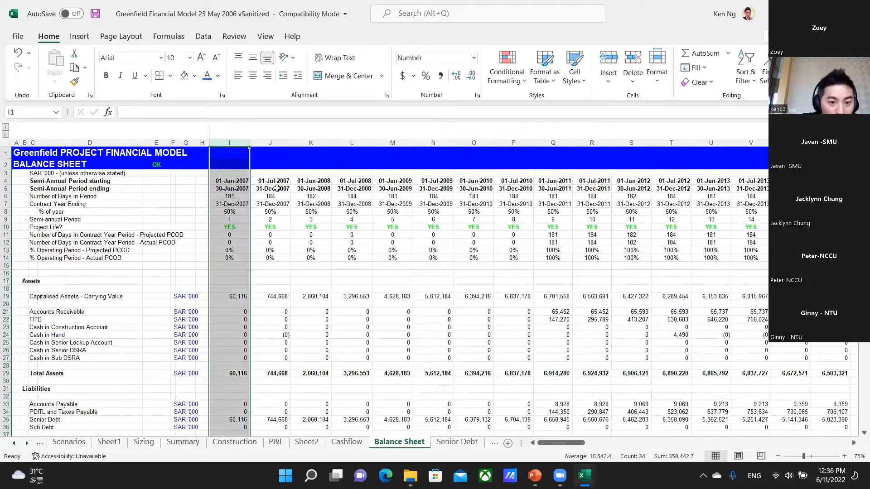
key(ctrl+Page_Up)
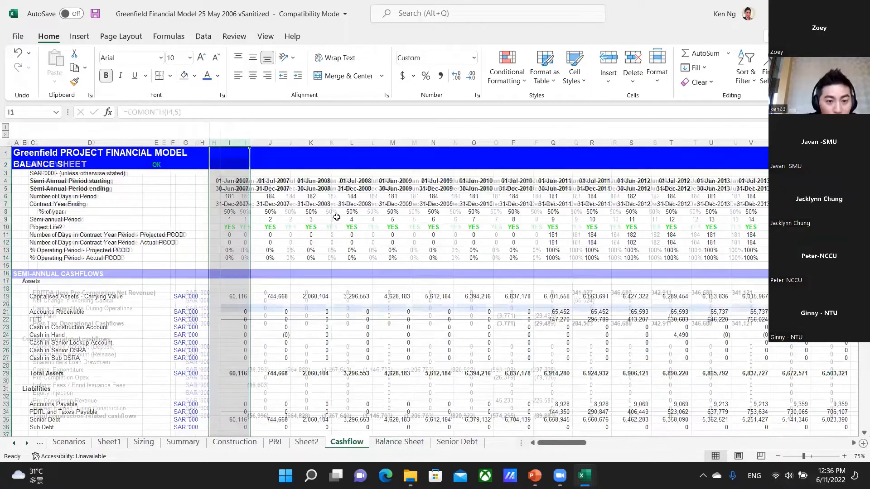
key(ctrl+Page_Up)
key(ctrl+Page_Down)
key(ctrl+Page_Up)
key(ctrl+Page_Down)
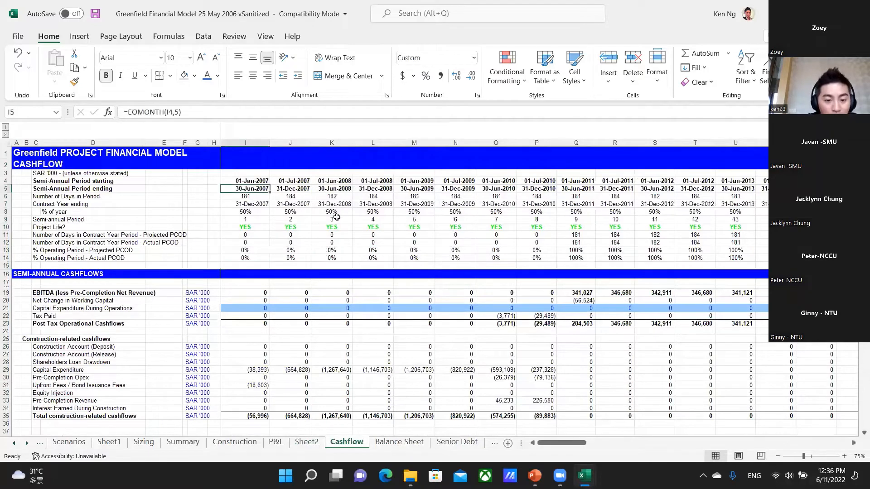
key(ctrl+Page_Down)
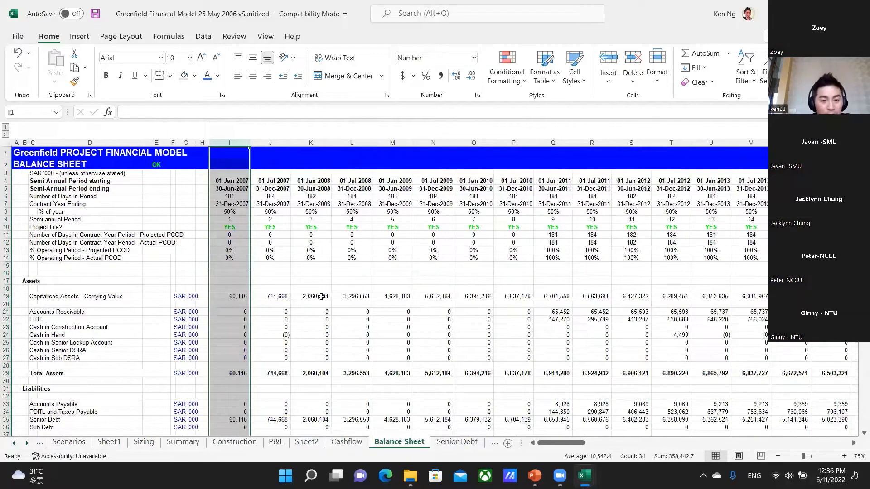
click(345, 305)
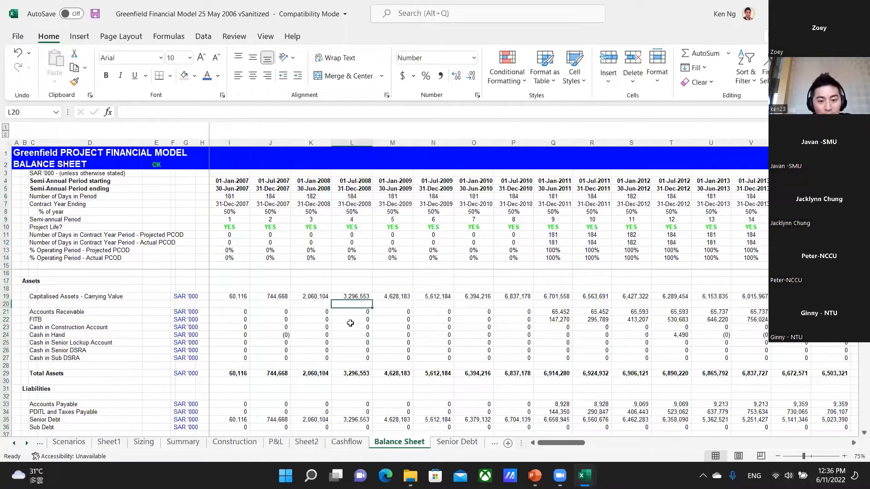
Switch to the PowerPoint presentation and go to the "No model circularities" point on the Modelling Best Practice slide.
key(alt+Tab)
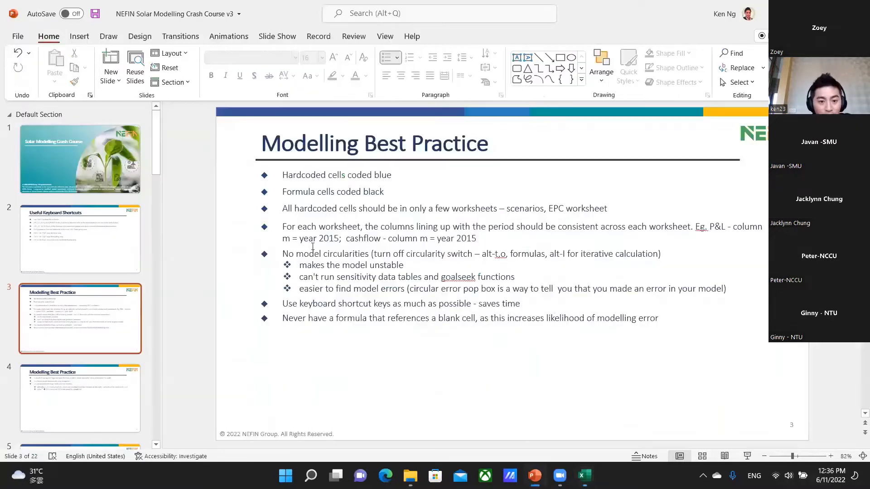
click(294, 254)
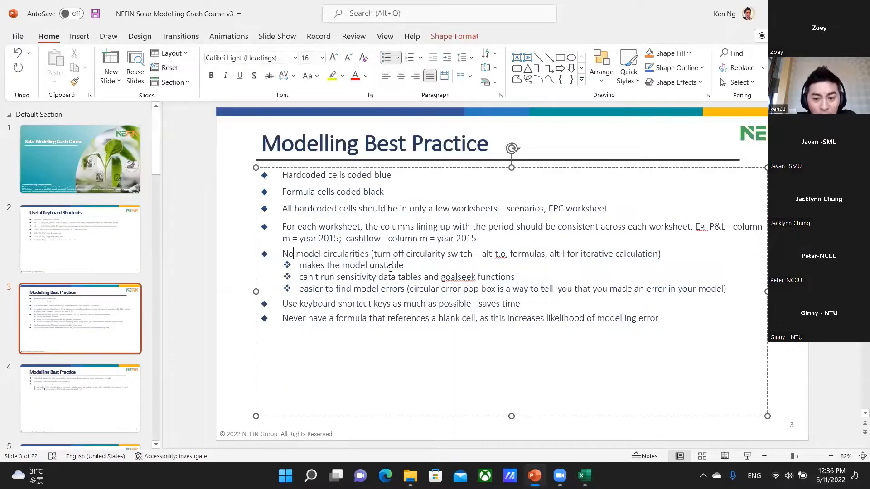
key(Down)
key(Up)
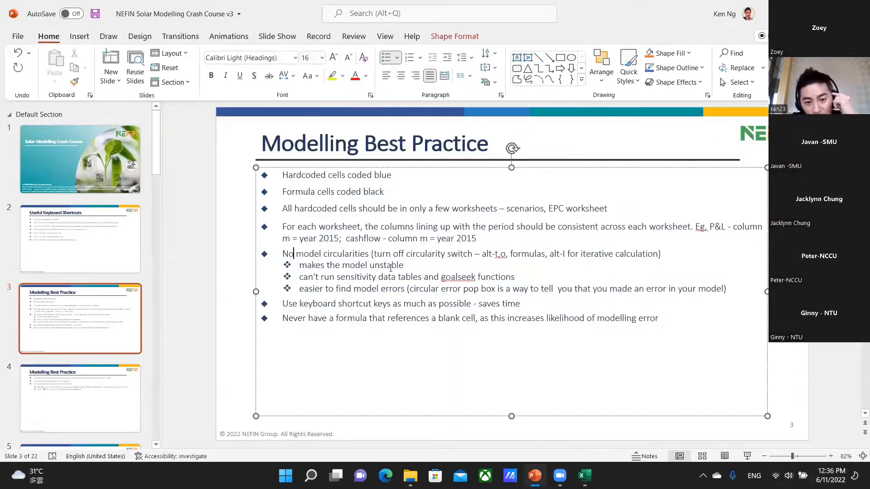
key(Right)
key(Right)
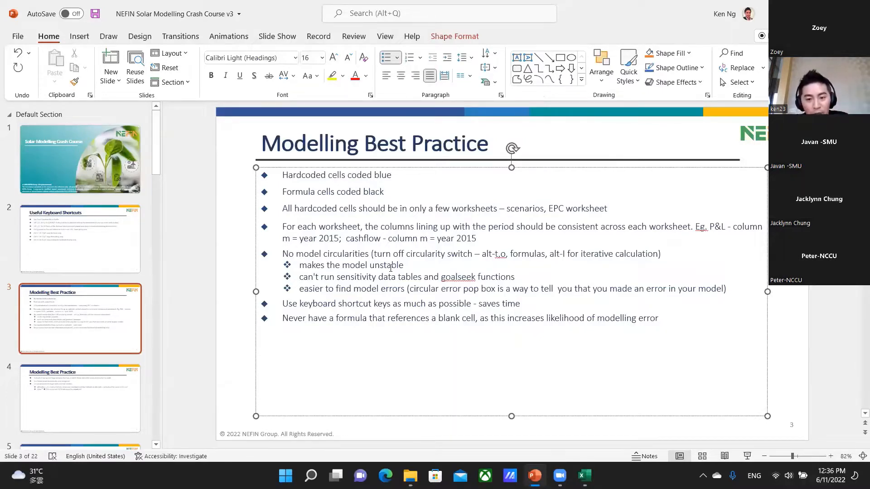
Switch back to the Excel model and enter the formula =N66+2 in cell L66, below the Balance Sheet checks.
key(alt+Tab)
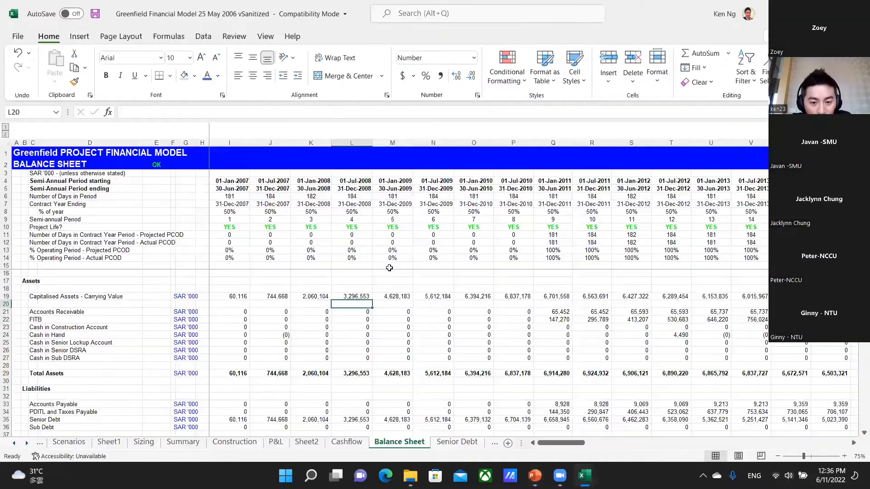
key(Down)
key(Down)
key(Down)
key(Down)
key(Down)
key(Down)
key(Down)
key(Down)
key(Down)
key(Down)
key(Down)
key(Down)
key(Down)
key(Down)
key(Down)
key(Down)
key(Down)
key(Down)
key(Down)
key(Down)
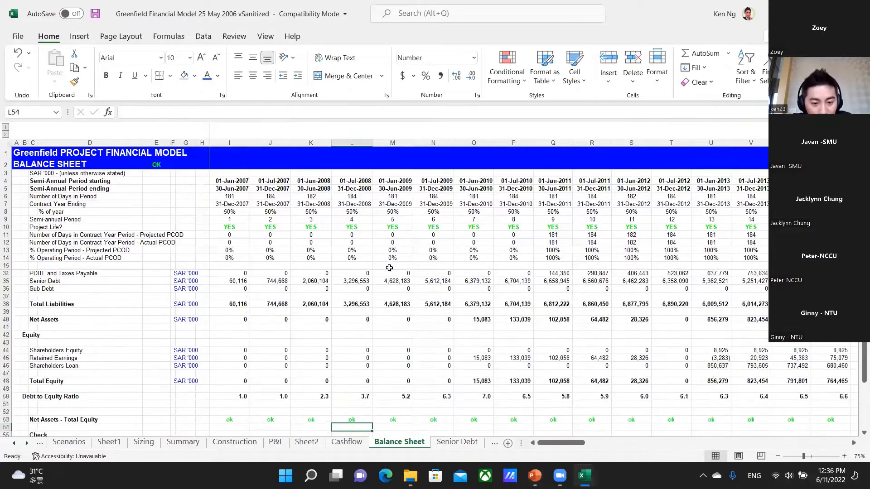
key(Up)
key(Up)
key(Up)
key(Up)
key(Up)
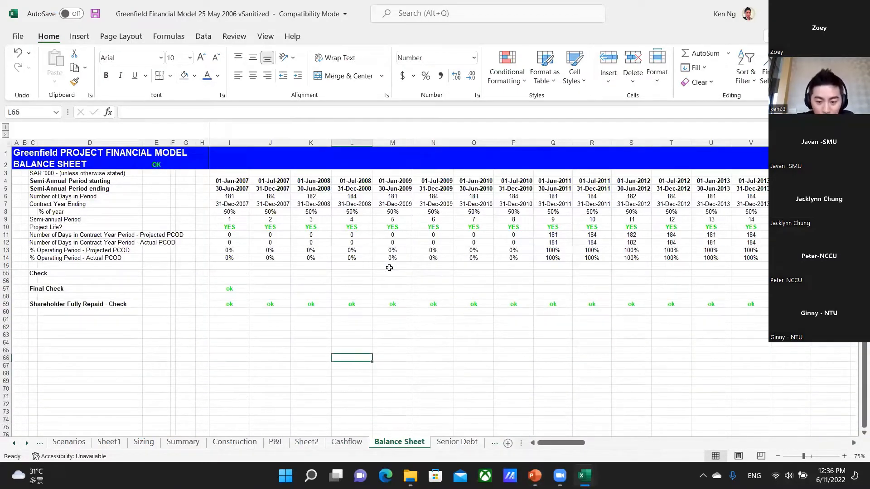
text(=)
key(Right)
key(Right)
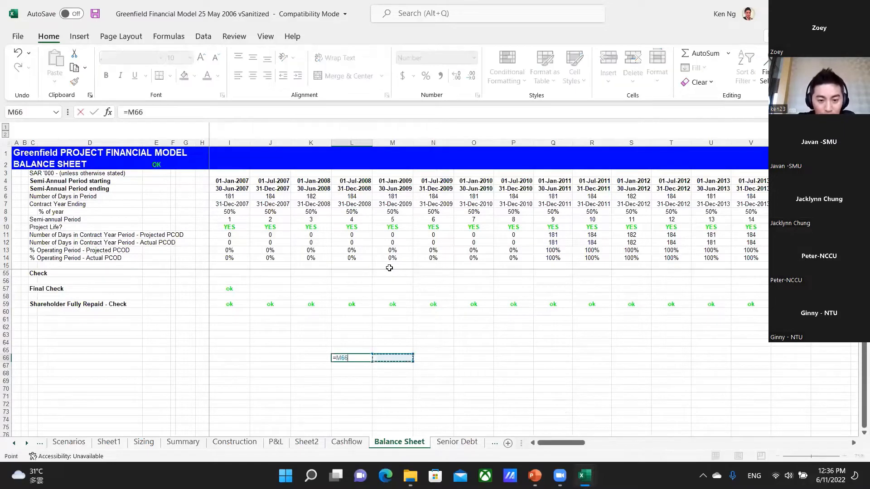
text(+2)
key(ctrl+Return)
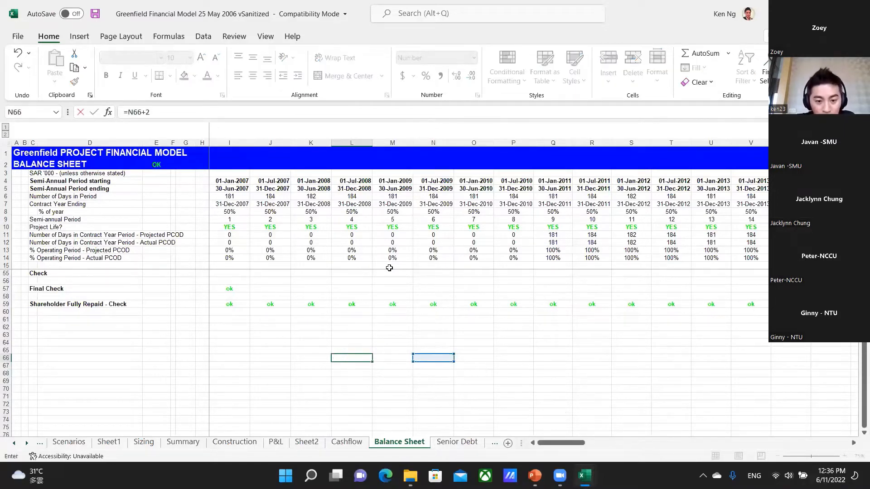
Create a circular reference by entering =L66/3 in cell N66, and dismiss the warning.
key(ctrl+Page_Down)
key(ctrl+Page_Up)
key(Right)
key(Right)
text(=)
key(Left)
key(Left)
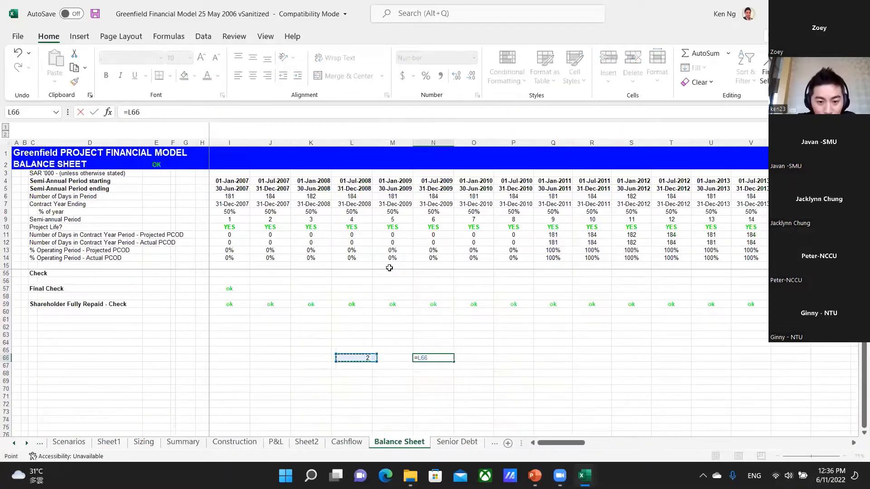
text(/3)
key(ctrl+Return)
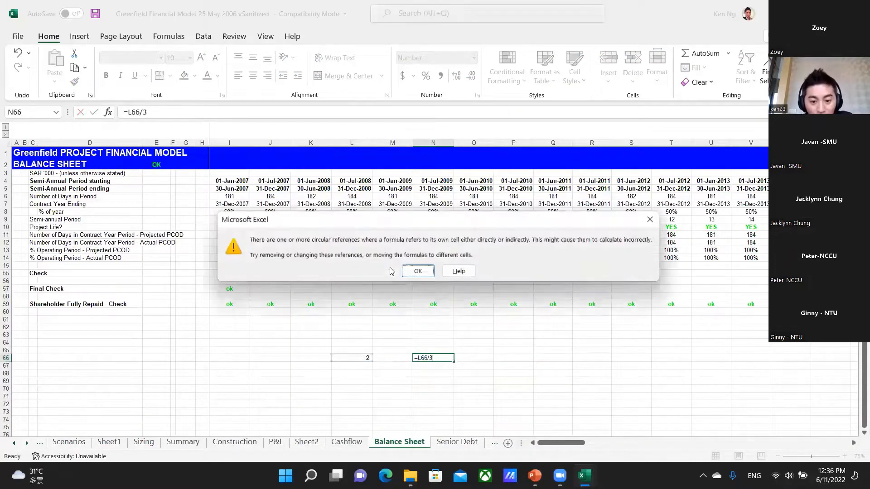
click(416, 272)
Inspect the formulas in L66 and N66 to see how the two cells refer to each other.
key(Left)
key(Left)
key(Up)
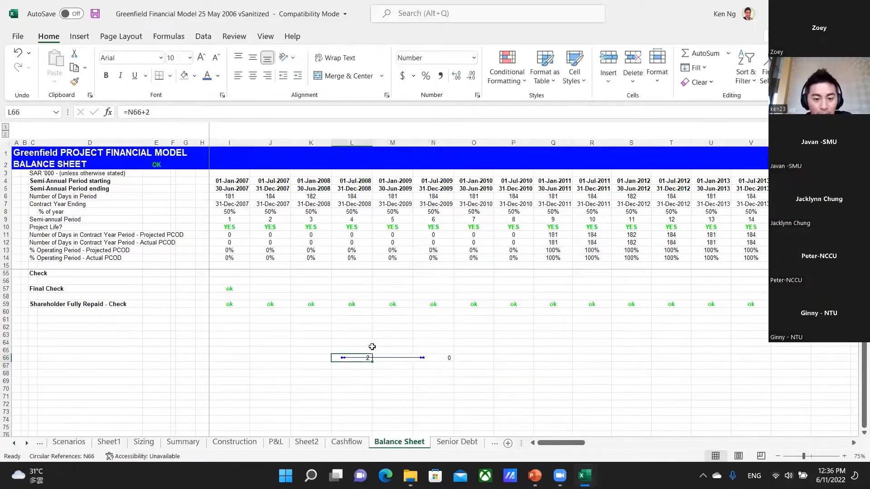
text(=)
key(Right)
key(Right)
text(+2)
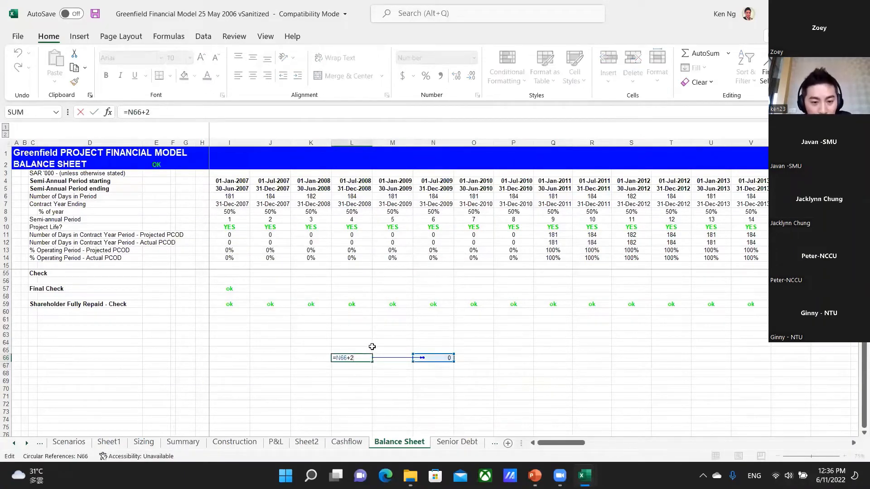
key(ctrl+Return)
key(Right)
key(Right)
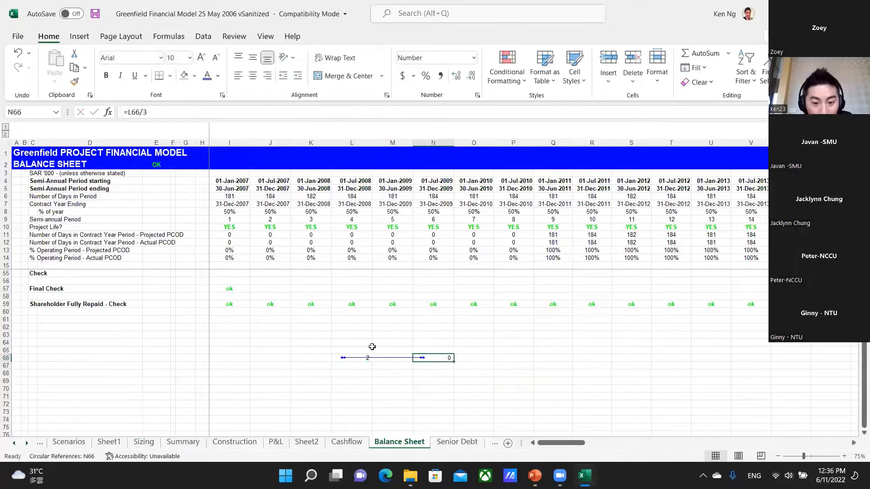
key(F2)
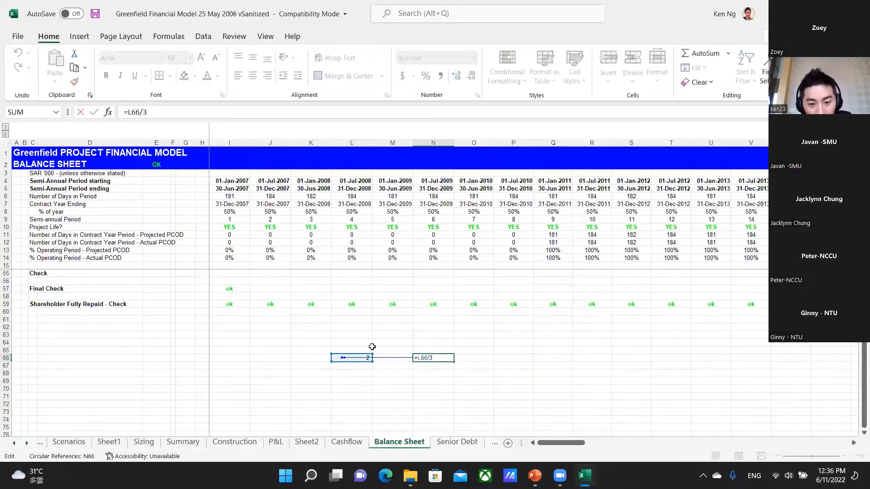
key(ctrl+Return)
key(Left)
key(Left)
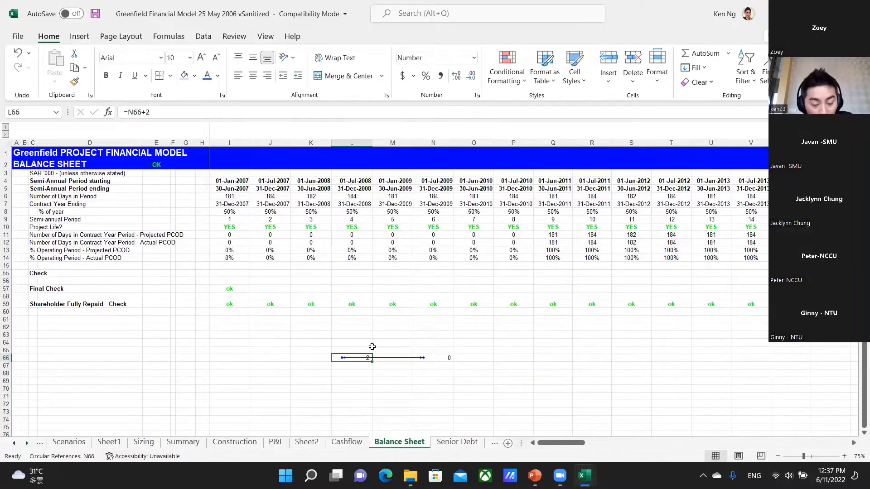
Switch to the PowerPoint presentation and move down the sub-points on why model circularities should be avoided.
key(alt+Tab)
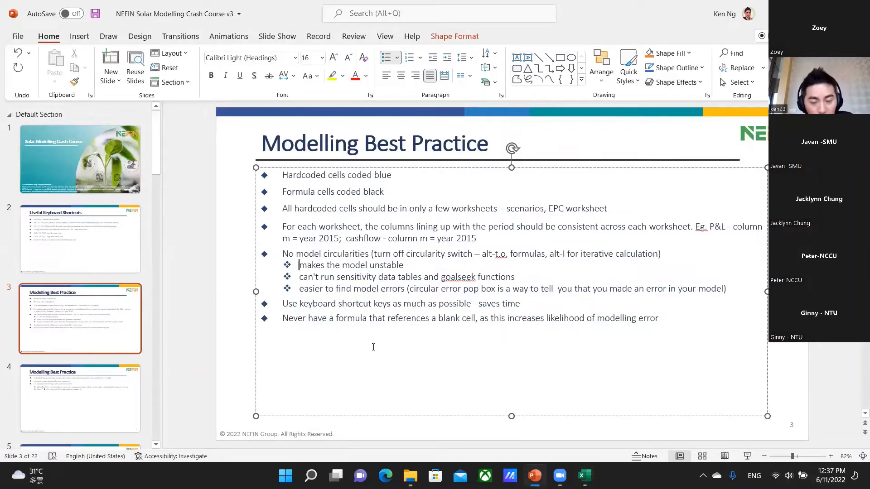
key(Down)
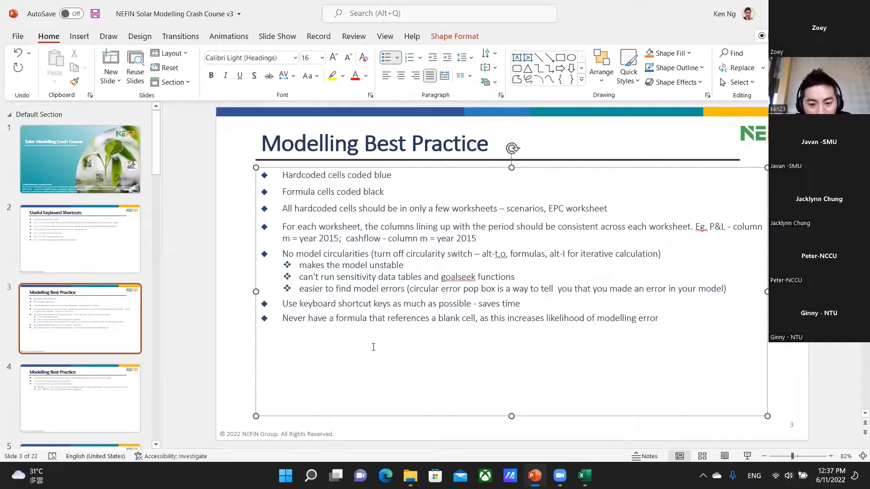
Switch back to the Excel model and delete the formula in cell N66 of the Balance Sheet.
key(alt+Tab)
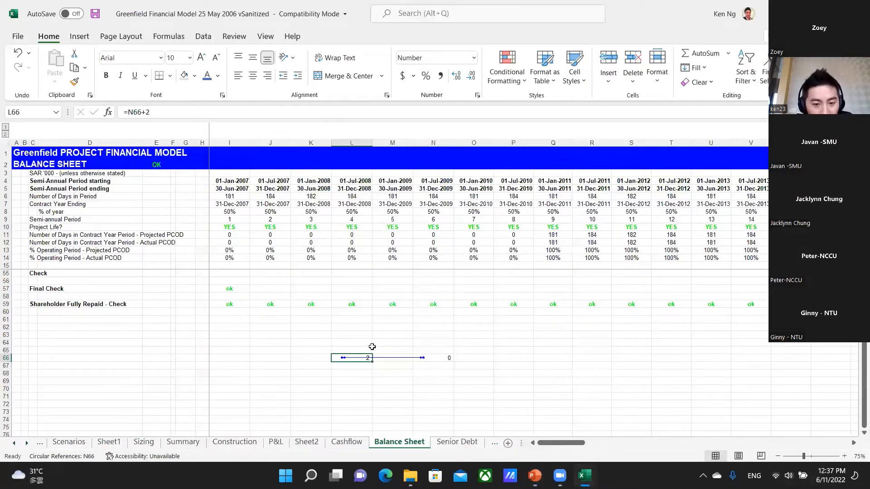
key(Right)
key(Right)
key(Delete)
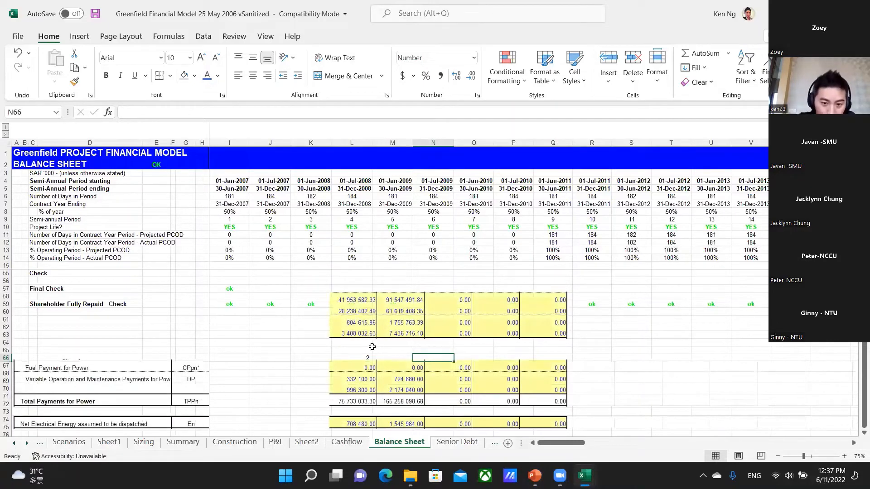
key(Down)
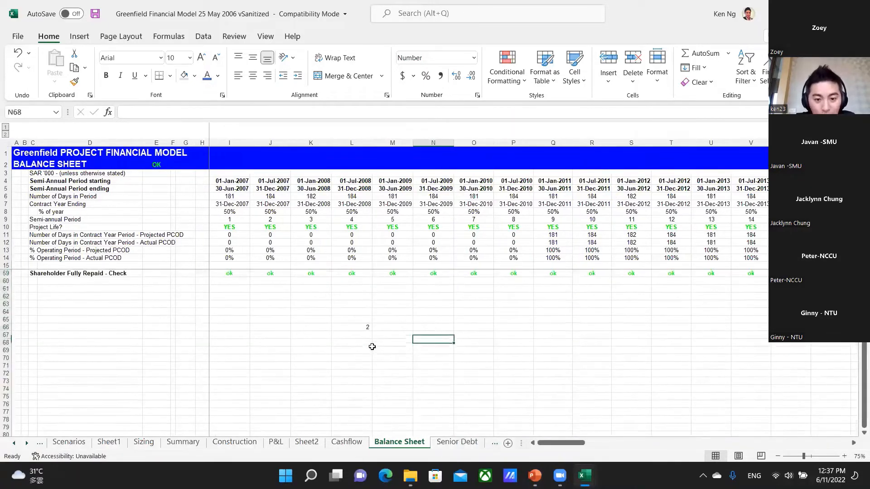
key(Up)
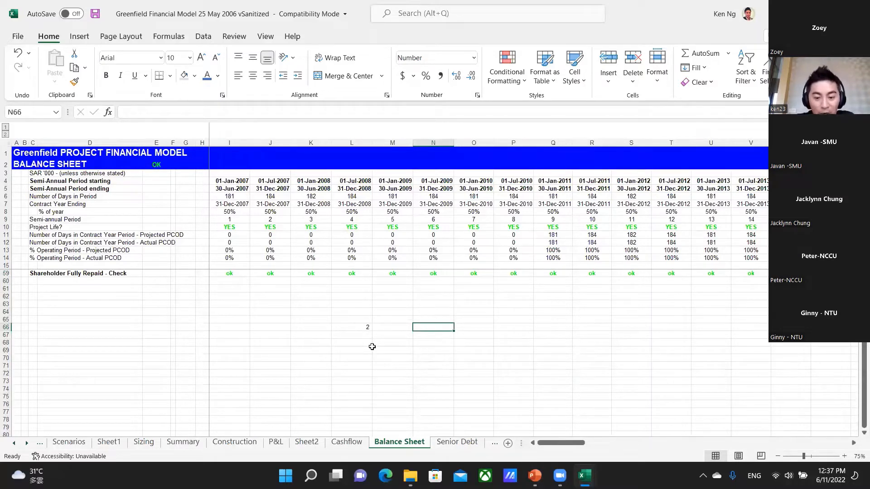
Enter =L66/3 in cell N66 to make the circular reference with L66, and dismiss the warning.
text(=)
key(Left)
key(Left)
text(/3)
key(Return)
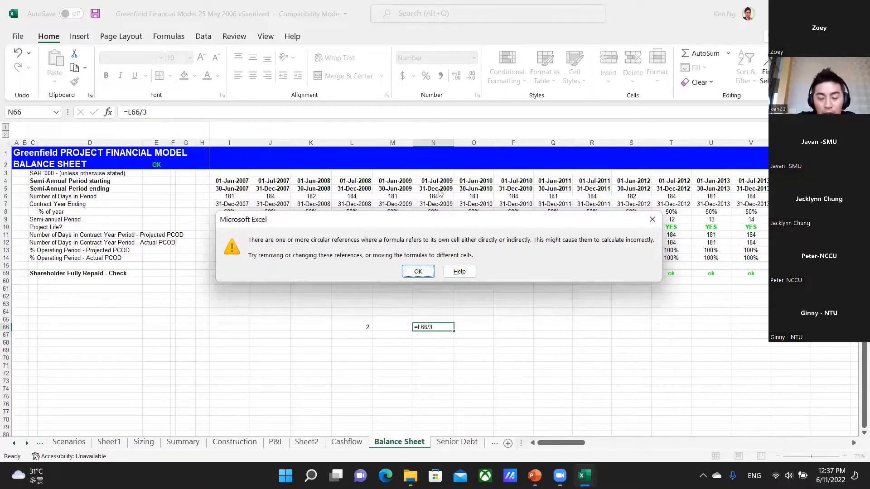
click(414, 272)
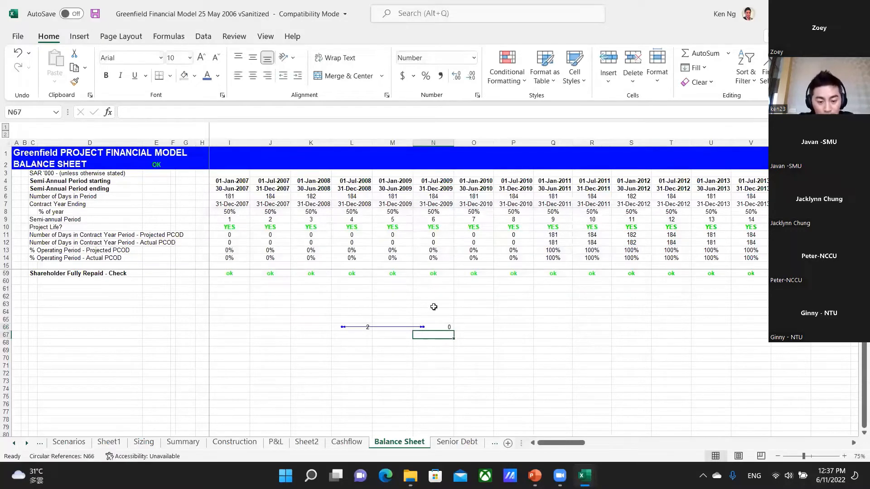
Enable iterative calculation in the Excel formula options and return to the Balance Sheet.
key(alt+t)
key(o)
key(Escape)
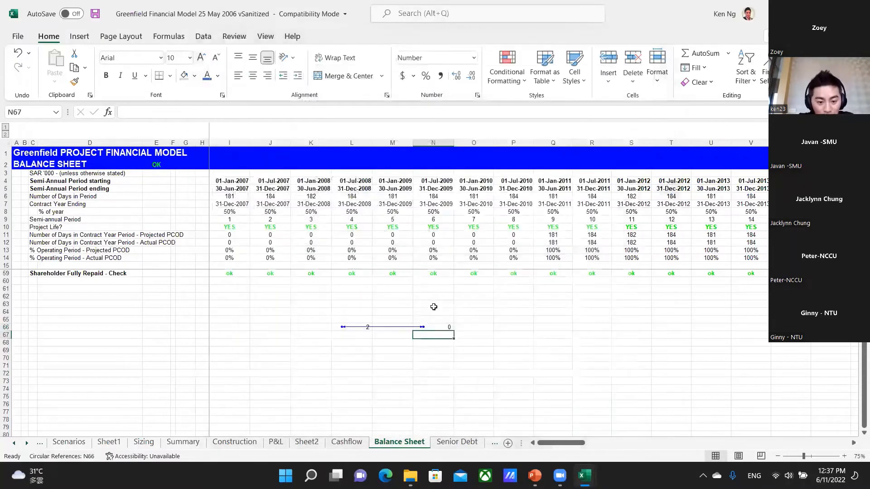
key(alt+t)
key(o)
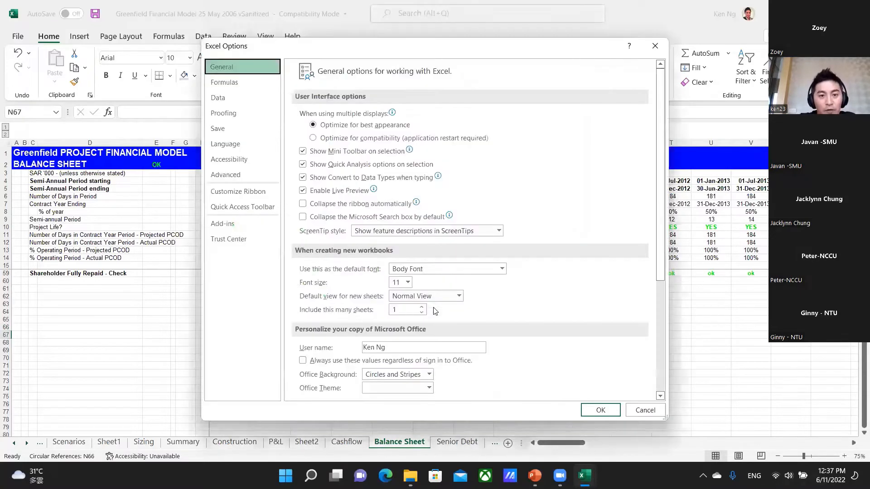
click(232, 86)
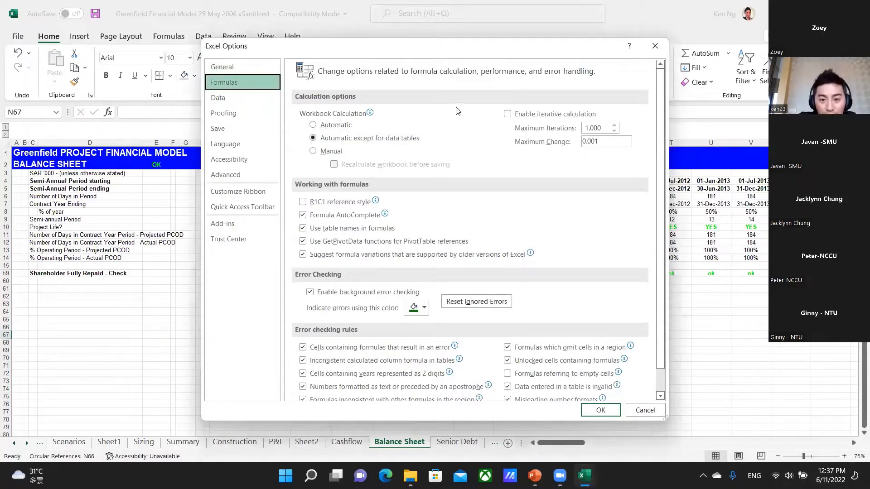
click(529, 117)
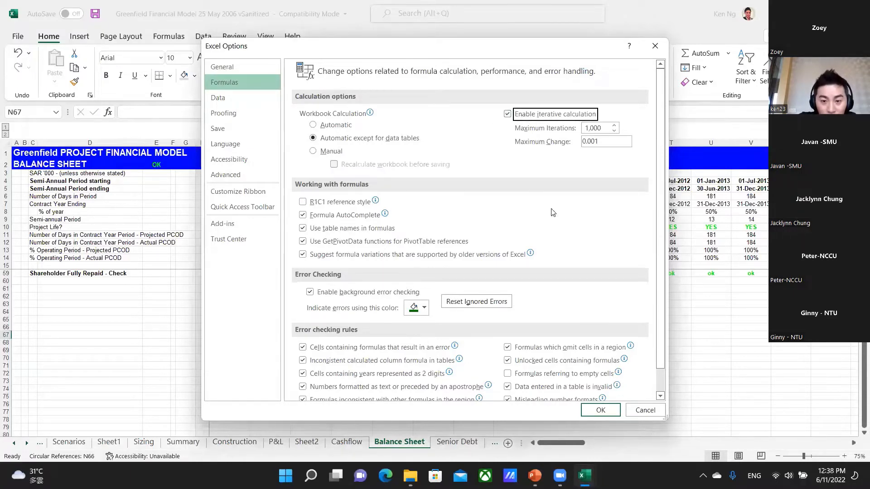
click(601, 410)
click(315, 351)
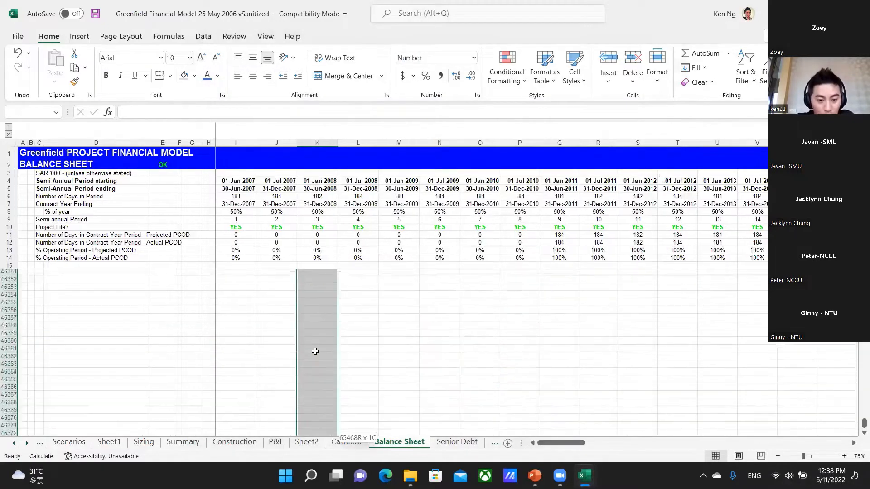
Return to cell L66 of the Balance Sheet and look at the circular formulas in row 66.
key(Up)
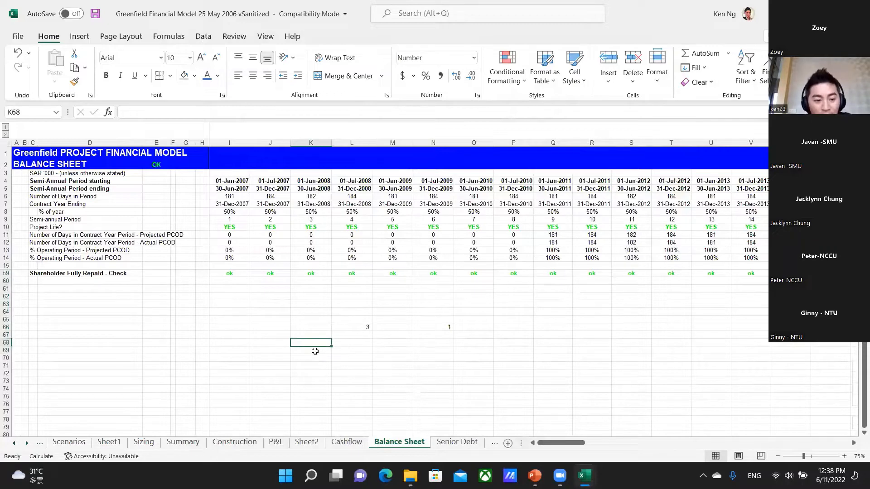
key(Up)
key(Up)
key(Right)
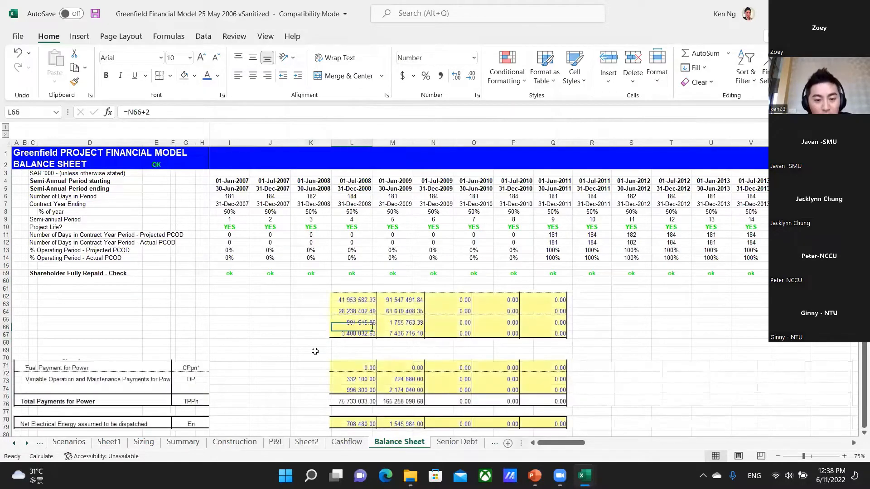
key(ctrl+shift+Down)
key(ctrl+shift+Up)
key(Up)
key(Up)
key(Down)
key(Down)
Disable iterative calculation in the Excel formula options and dismiss the circular reference warning.
key(alt+t)
key(o)
click(236, 82)
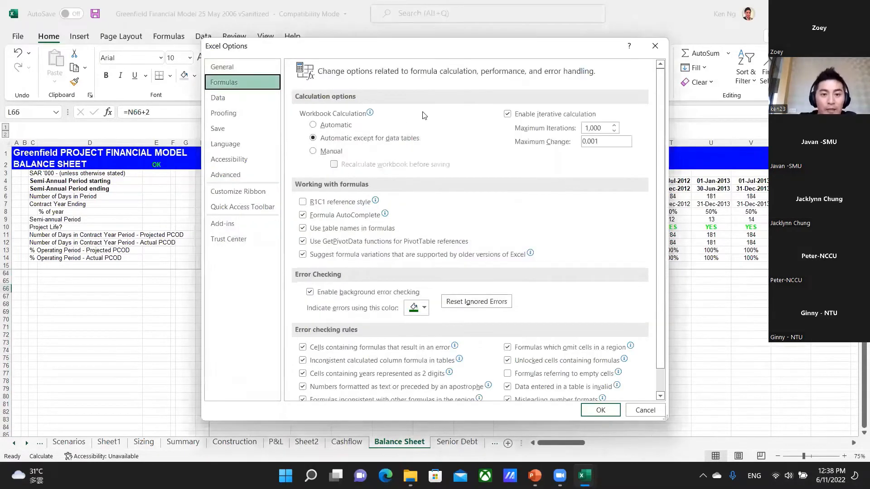
click(508, 115)
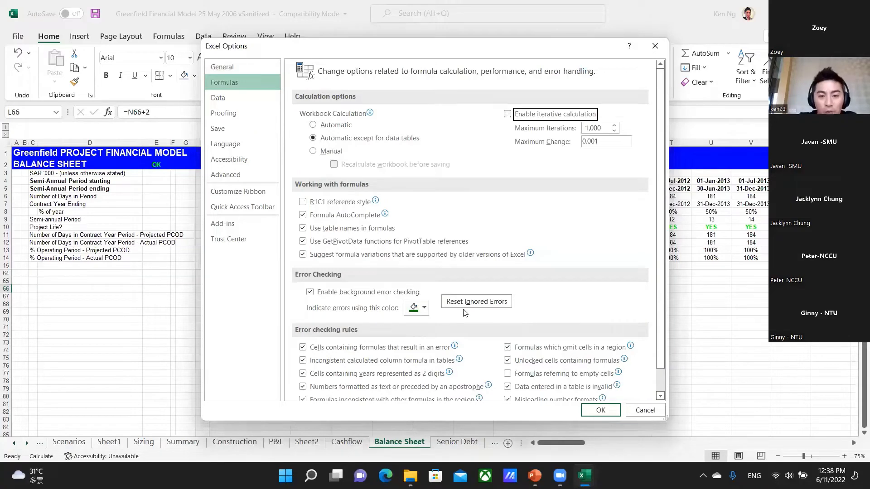
click(601, 411)
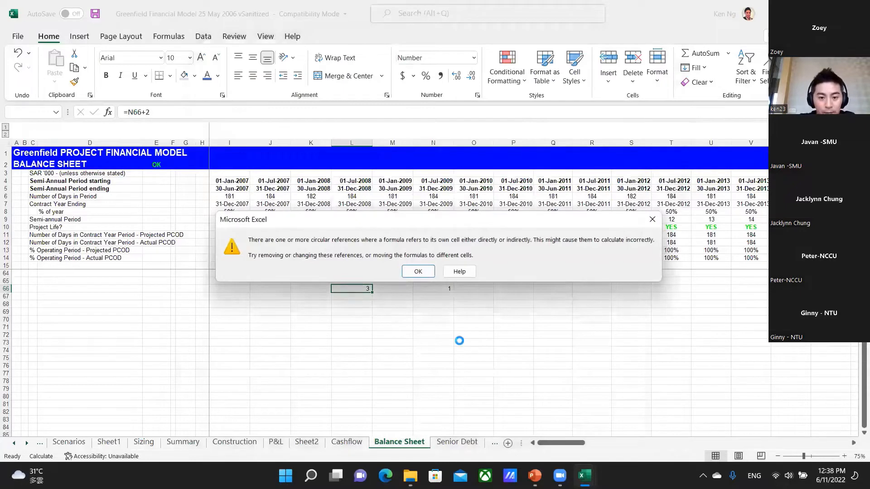
key(Return)
Clear cells L66 to N66 of the Balance Sheet and switch to the PowerPoint presentation.
key(shift+Right)
key(shift+Right)
key(Delete)
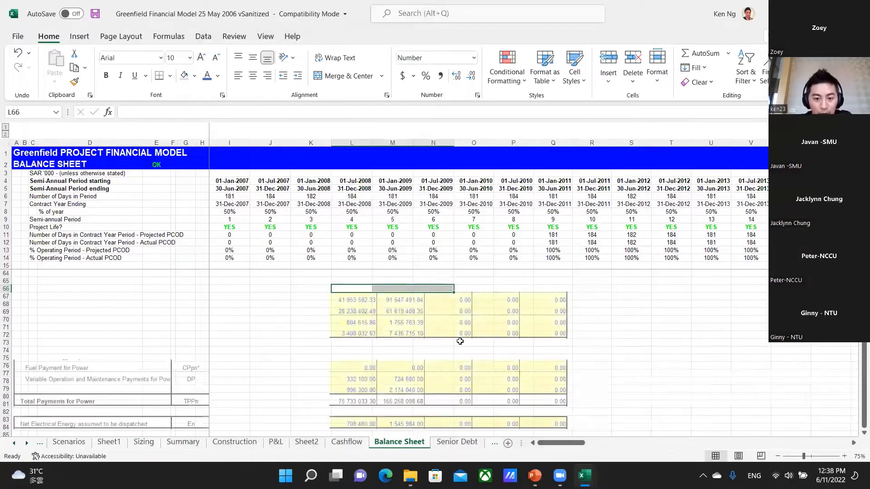
key(ctrl+Page_Down)
key(ctrl+Page_Up)
key(alt+Tab)
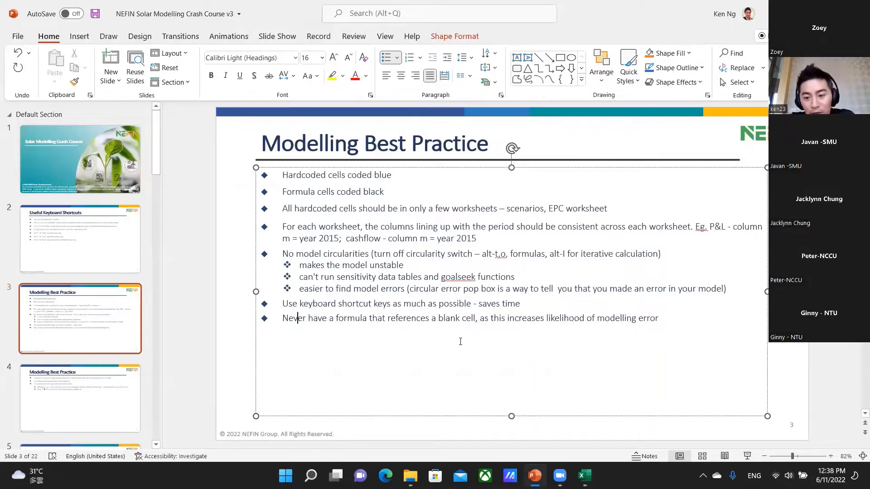
Switch back to Excel and extend the Capitalised Assets formula in J19 to =AccDepreciation!J127+J17, referencing a blank cell.
key(alt+Tab)
key(Left)
key(Left)
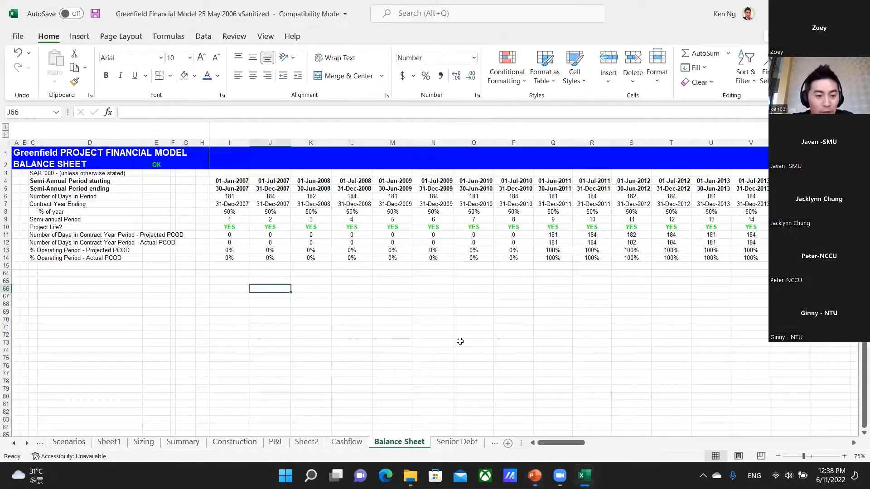
key(ctrl+Home)
key(Down)
key(Down)
key(Down)
key(Right)
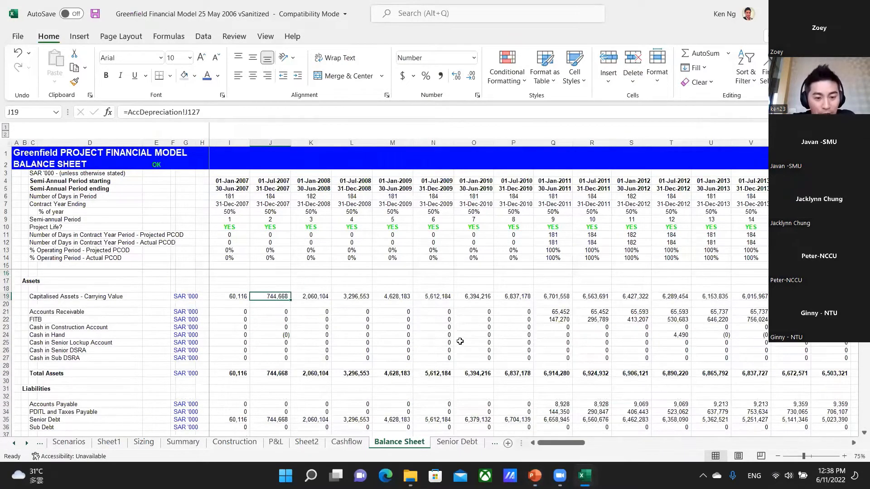
key(F2)
key(Return)
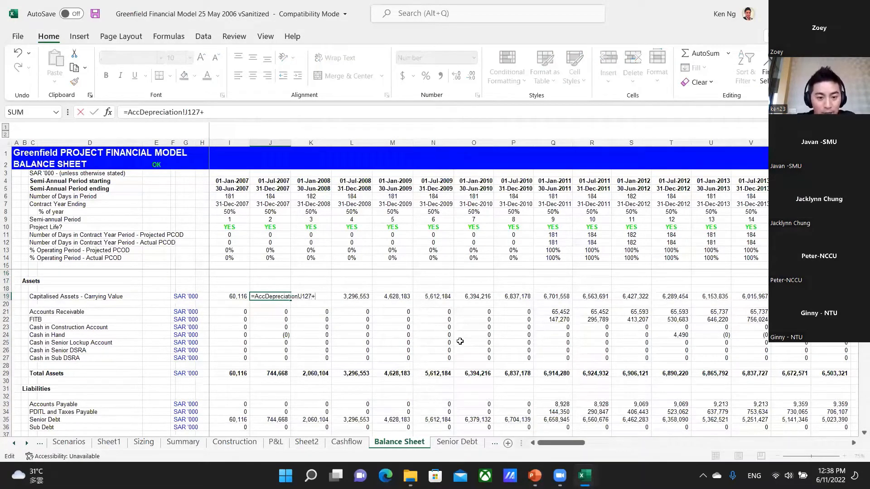
key(Up)
key(Up)
key(Up)
Enter 2 in the blank cell J17 and inspect the J19 formula that references it.
key(Left)
key(Left)
key(Left)
key(Left)
key(Left)
key(Right)
key(Right)
key(Right)
key(Right)
key(Right)
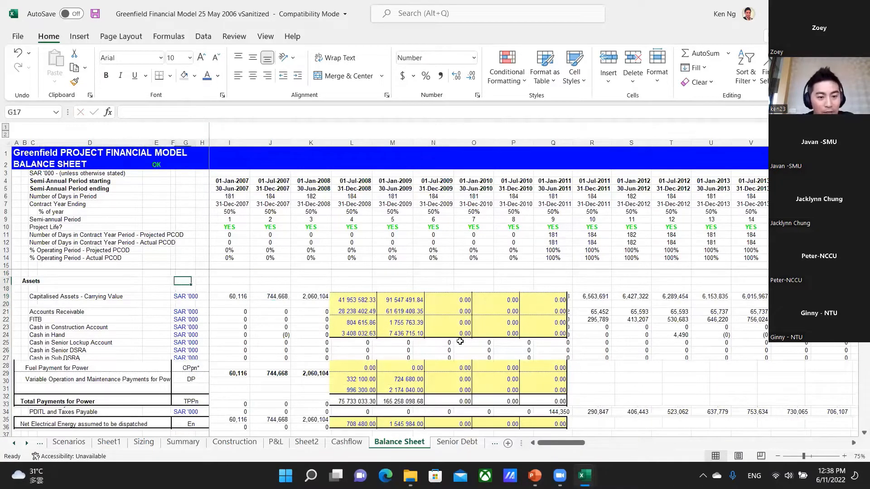
text(2)
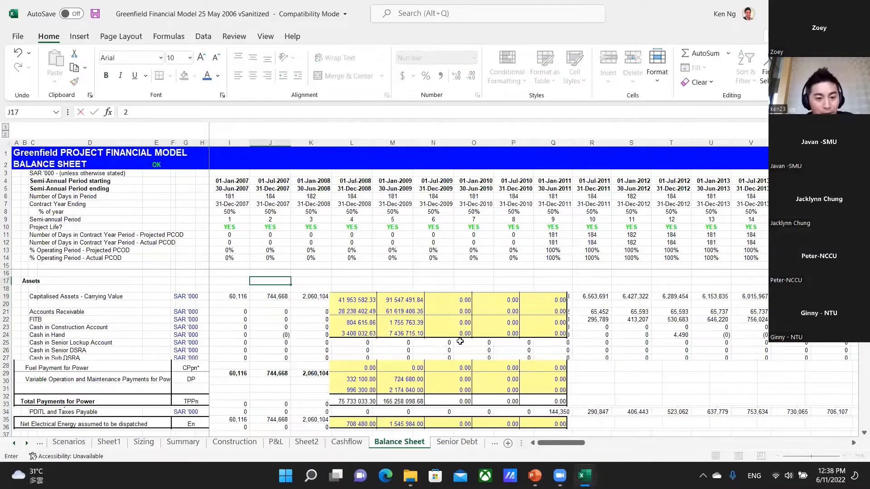
key(Down)
key(Down)
key(F2)
key(Escape)
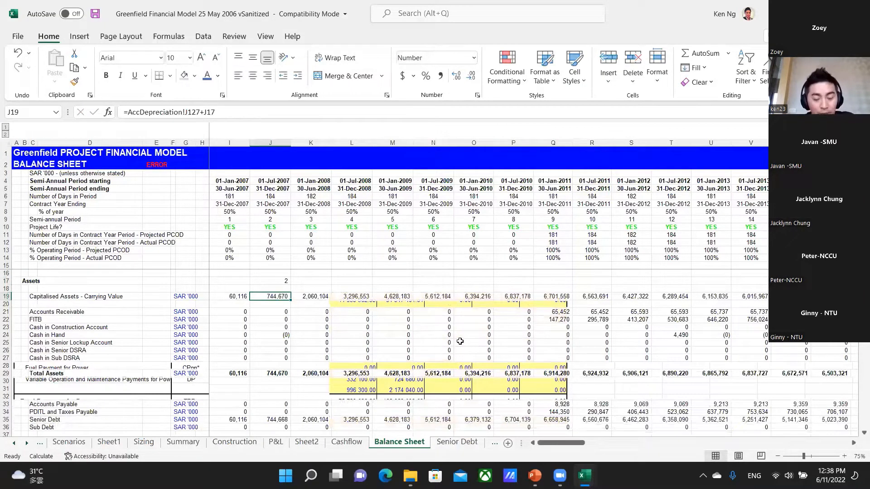
Restore the J19 formula to =AccDepreciation!J127 and clear the entry from J17.
key(Up)
key(Down)
key(Up)
key(F2)
key(Return)
key(F2)
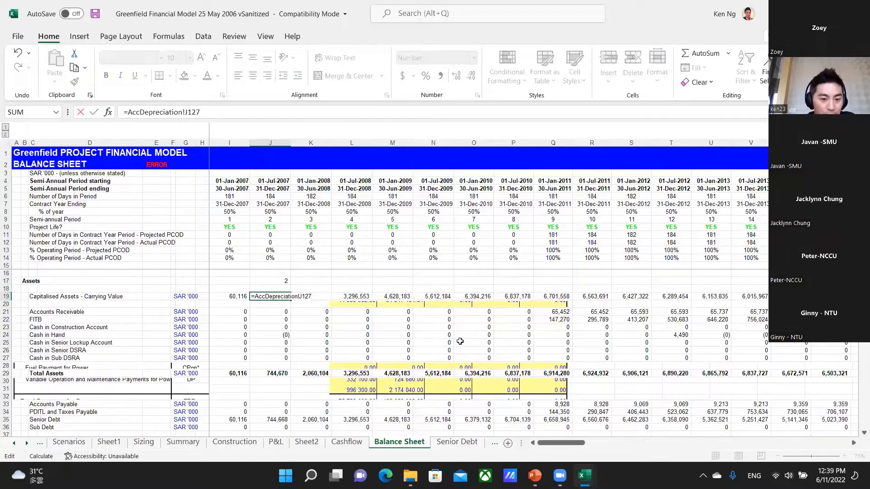
key(Return)
key(Up)
key(Up)
key(Up)
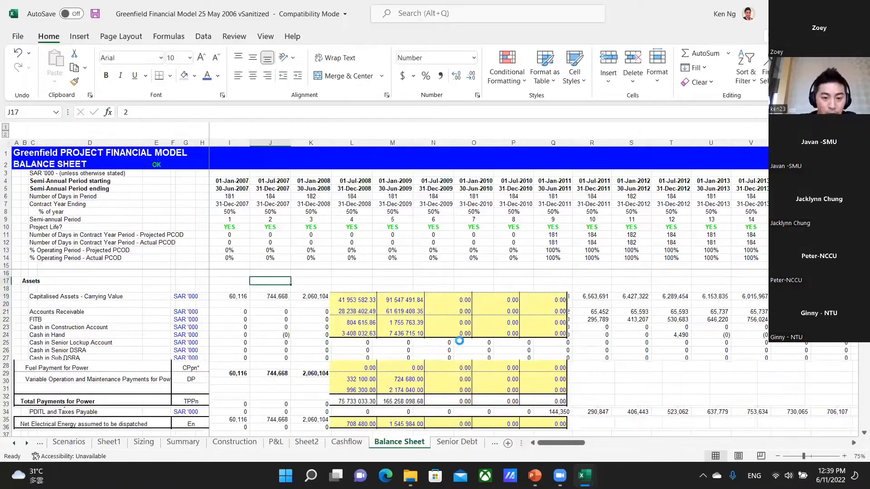
Switch to the PowerPoint presentation and display slide 4, the second Modelling Best Practice slide.
key(alt+Tab)
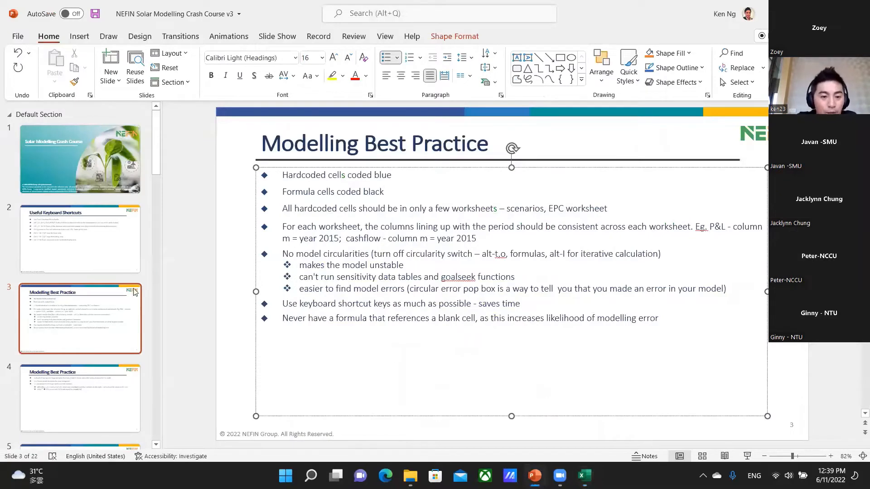
click(199, 268)
click(56, 408)
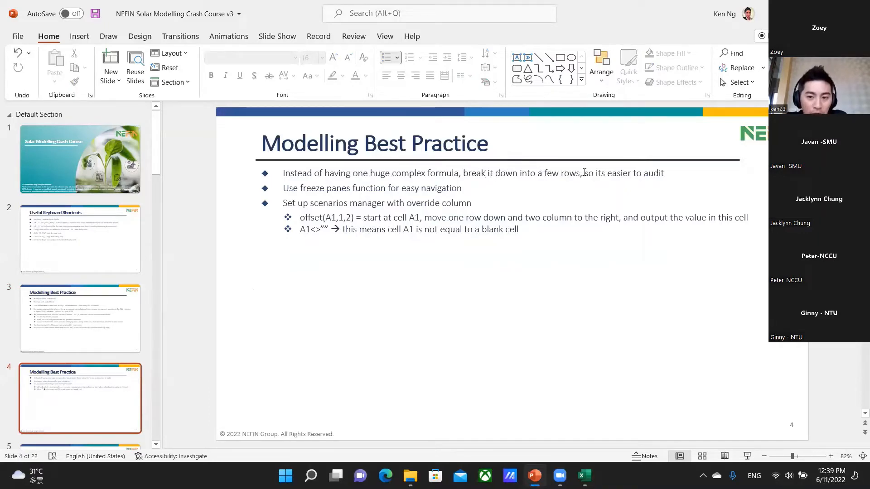
Examine the opening balance formula in N33 and the construction interest formula in N45 on Excel's Senior Debt sheet, and return to PowerPoint.
key(alt+Tab)
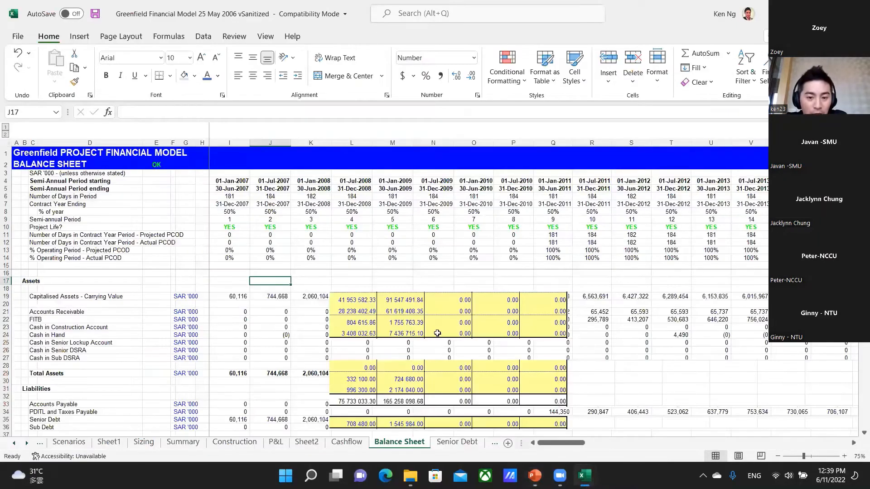
key(ctrl+Page_Down)
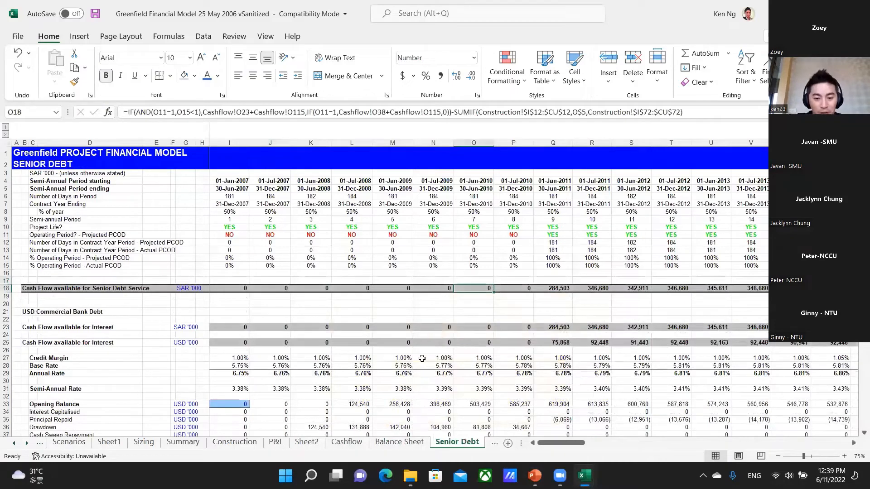
click(449, 403)
scroll(448, 403, down, 5)
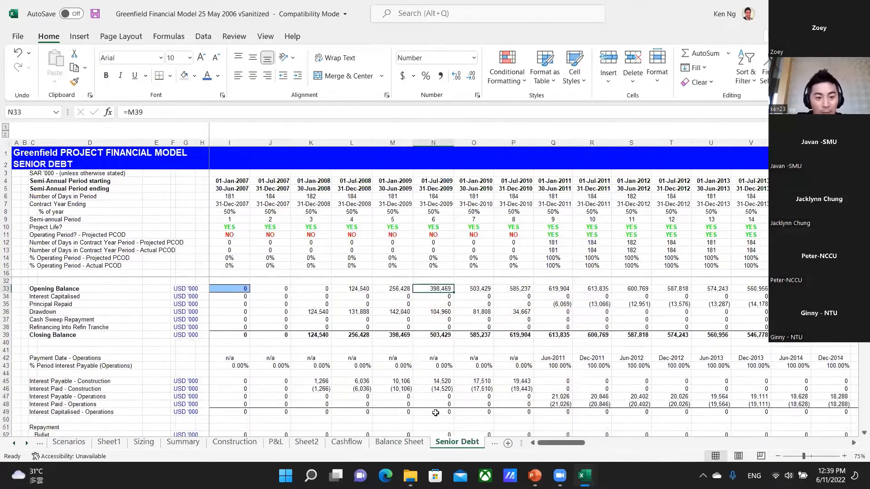
click(448, 380)
scroll(441, 378, down, 2)
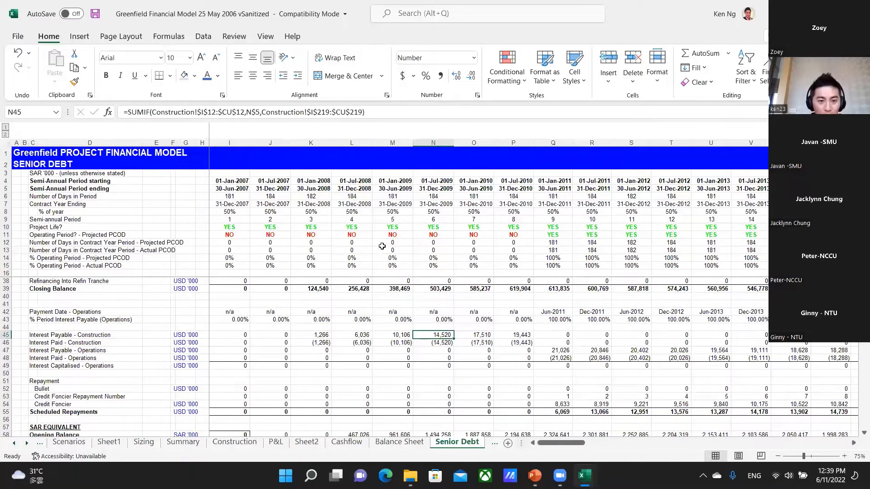
key(alt+Tab)
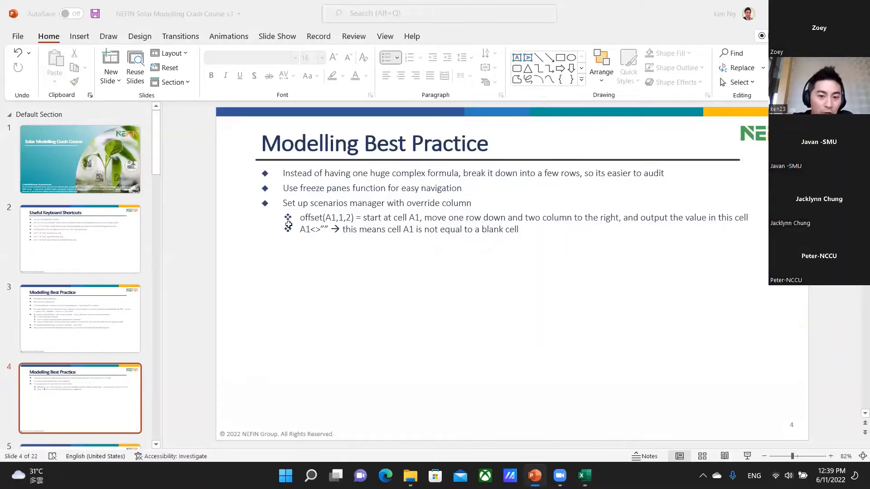
Switch back to Excel and unfreeze the panes on the Senior Debt sheet.
key(alt+Tab)
key(ctrl+Home)
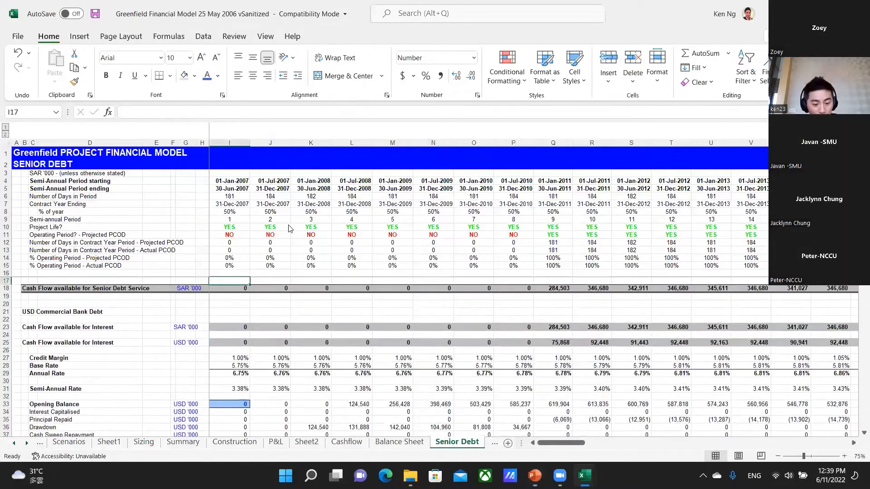
key(alt+w)
key(f)
key(f)
Move down and across the Senior Debt sheet to examine navigation without frozen headings.
key(Down)
key(Down)
key(Down)
key(Down)
key(Down)
key(Down)
key(Down)
key(Down)
key(Down)
key(Down)
key(Down)
key(Down)
key(Down)
key(Down)
key(Down)
key(Down)
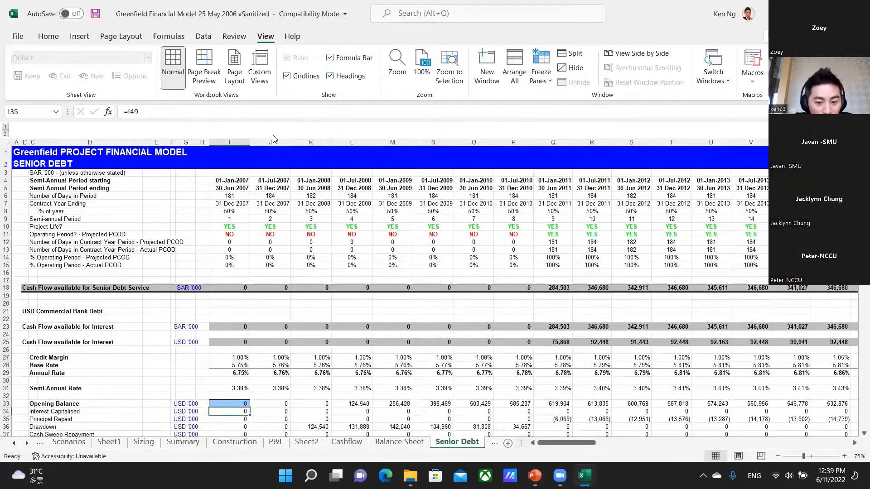
key(Down)
key(Down)
key(Down)
key(Down)
key(Down)
key(Down)
key(Down)
key(Down)
key(Down)
key(Down)
key(Down)
key(Down)
key(Down)
key(Down)
key(Down)
key(Down)
key(Down)
key(Down)
key(Down)
key(Down)
key(Up)
key(Up)
key(Up)
key(Up)
key(Up)
key(Up)
key(Up)
key(Up)
key(Up)
key(Up)
key(Up)
key(Up)
key(Up)
key(Up)
key(Up)
key(Up)
key(Up)
key(Up)
key(Up)
key(Up)
key(Right)
key(Right)
key(Right)
key(Right)
key(Right)
key(Right)
key(Right)
key(Right)
key(Right)
key(Right)
key(Right)
key(Right)
key(Right)
key(Right)
key(Right)
key(Right)
key(Right)
key(Right)
key(Right)
key(Right)
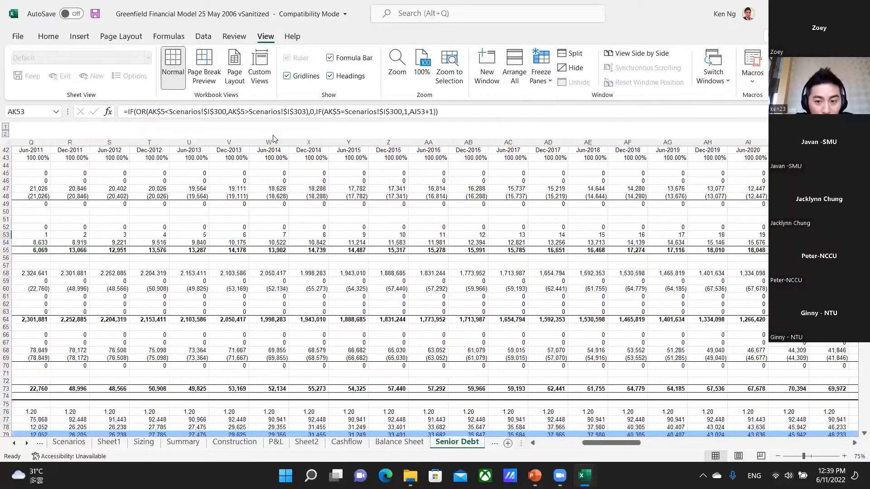
key(Left)
key(Left)
key(Left)
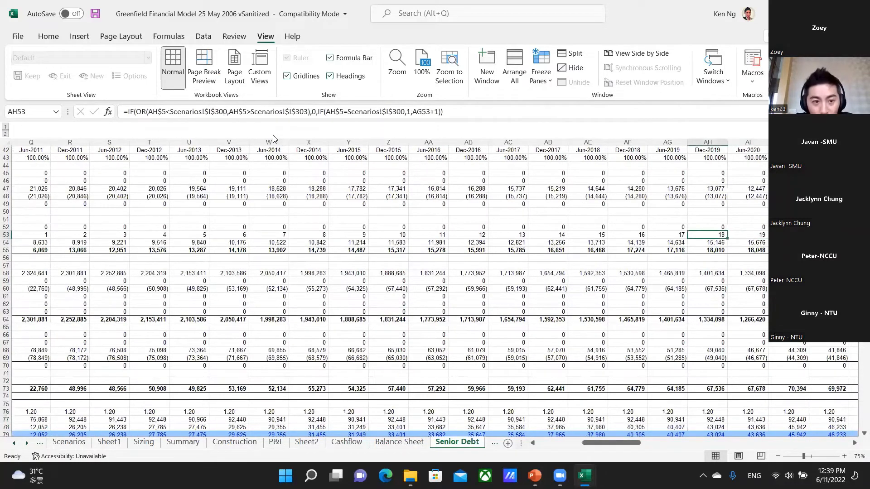
Freeze the panes of the Senior Debt sheet at cell I16, below the period rows and beside the label columns.
key(ctrl+Home)
key(Down)
key(Down)
key(Down)
key(Right)
key(Right)
key(Down)
key(Down)
key(Down)
key(Down)
key(Down)
key(Right)
key(Right)
key(Right)
key(Down)
key(Down)
key(Down)
key(Right)
key(Down)
key(Down)
key(Down)
key(Right)
key(Right)
key(Down)
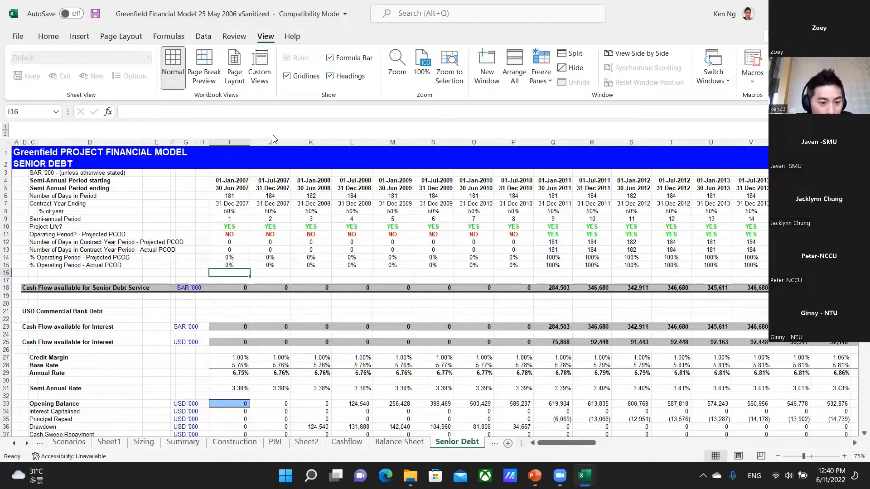
key(alt+w)
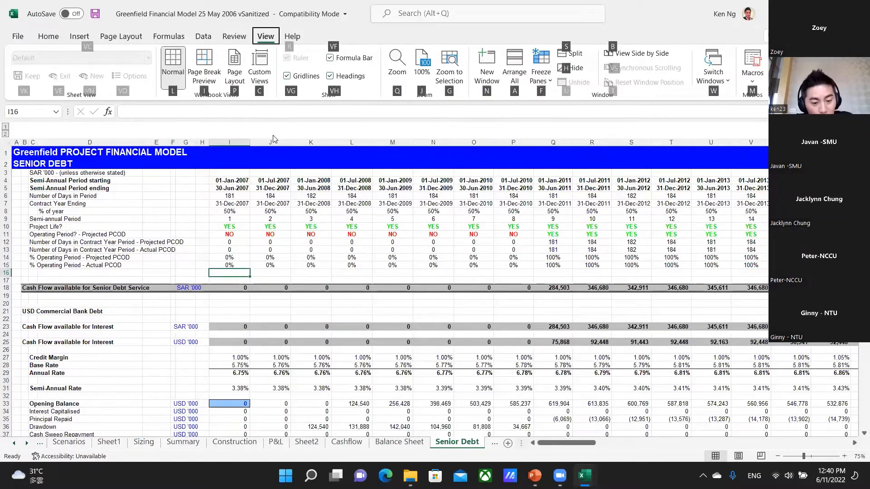
key(f)
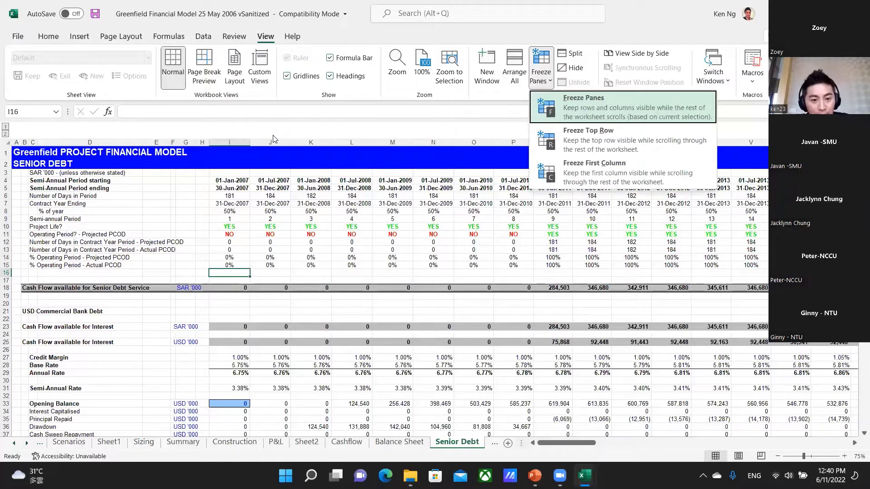
key(f)
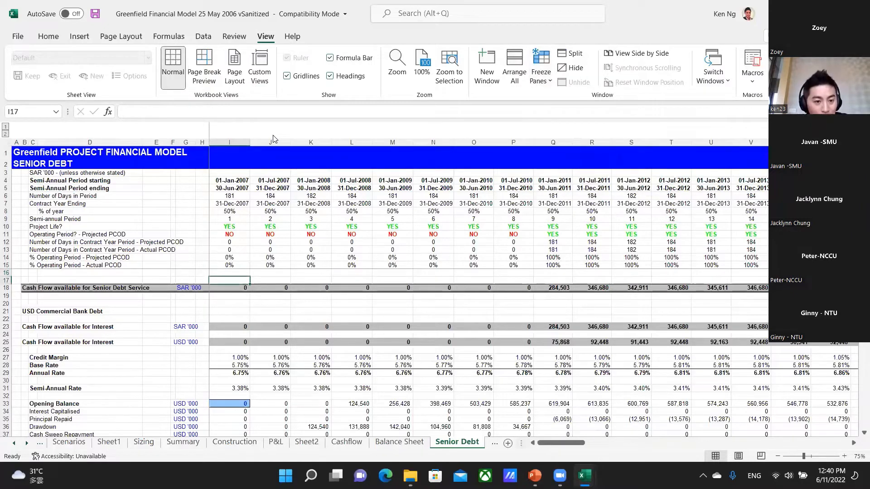
Move through the later rows and periods to check the frozen headings, and switch back to the PowerPoint presentation.
key(Down)
key(Down)
key(Down)
key(Down)
key(Down)
key(Down)
key(Down)
key(Down)
key(Down)
key(Down)
key(Down)
key(Down)
key(Down)
key(Down)
key(Down)
key(Down)
key(Down)
key(Down)
key(Down)
key(Down)
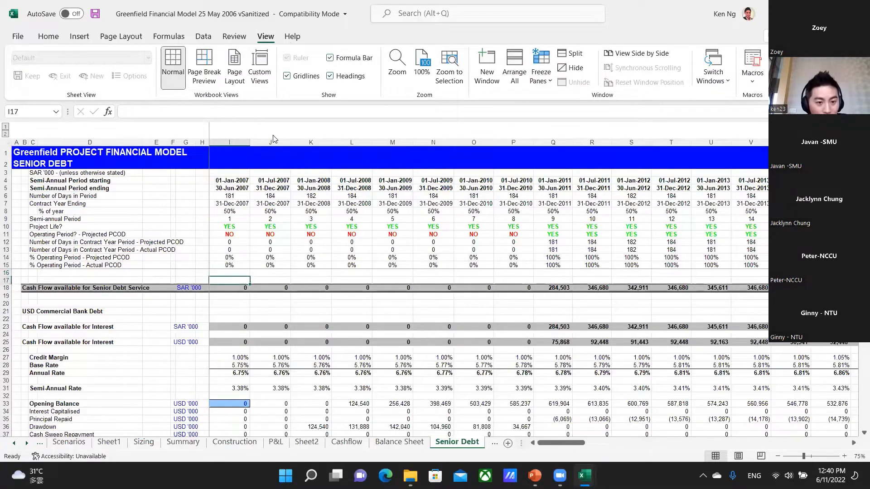
key(Down)
key(Down)
key(Down)
key(Down)
key(Down)
key(Down)
key(Down)
key(Down)
key(Down)
key(Down)
key(Down)
key(Down)
key(Down)
key(Down)
key(Down)
key(Down)
key(Down)
key(Down)
key(Down)
key(Down)
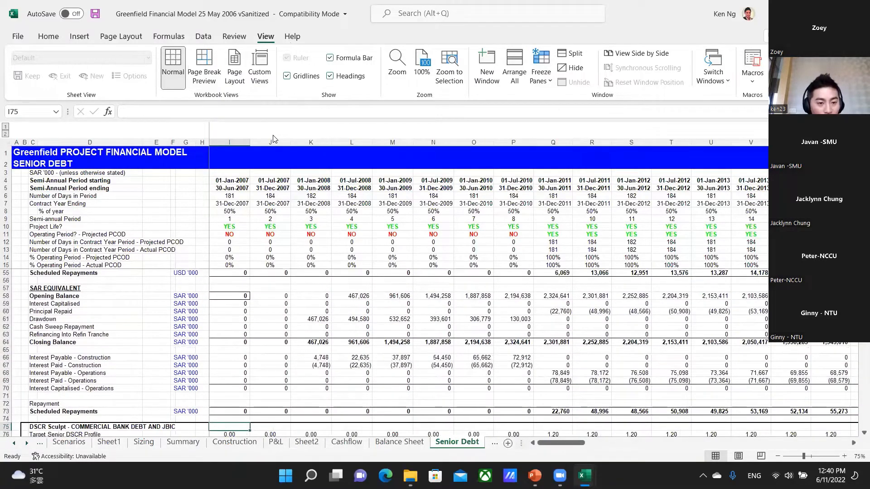
key(Right)
key(Right)
key(Right)
key(Right)
key(Right)
key(Right)
key(Right)
key(Right)
key(Right)
key(Right)
key(Right)
key(Right)
key(Right)
key(Right)
key(Right)
key(Right)
key(Right)
key(Right)
key(Right)
key(Right)
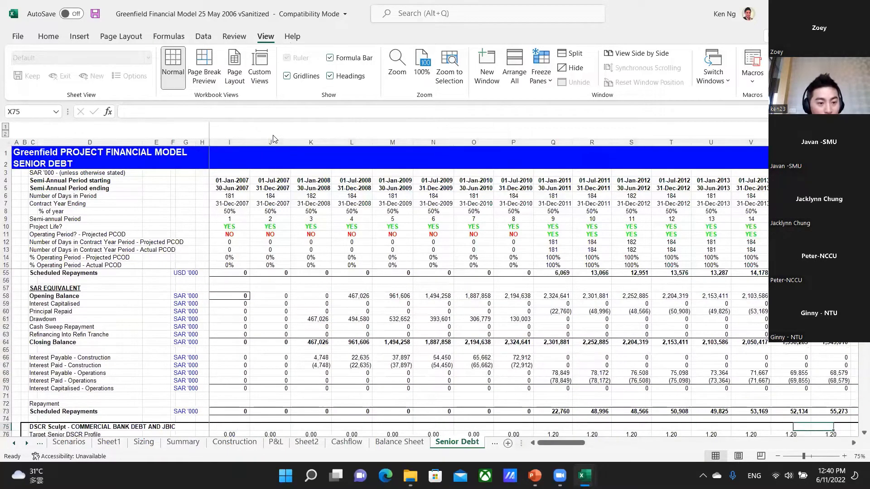
key(Right)
key(Right)
key(Right)
key(Right)
key(Right)
key(Right)
key(Right)
key(Right)
key(Right)
key(Right)
key(Right)
key(Right)
key(Right)
key(Up)
key(Up)
key(Up)
key(Up)
key(Up)
key(Up)
key(Left)
key(Left)
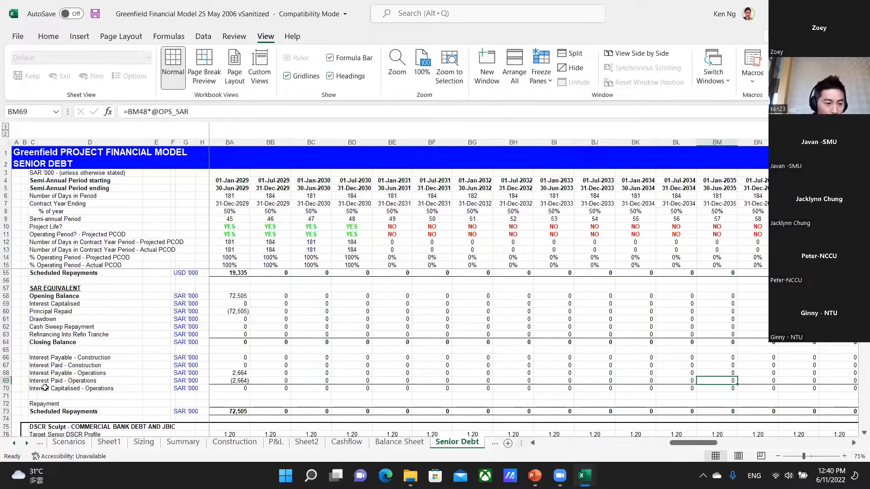
key(alt+Tab)
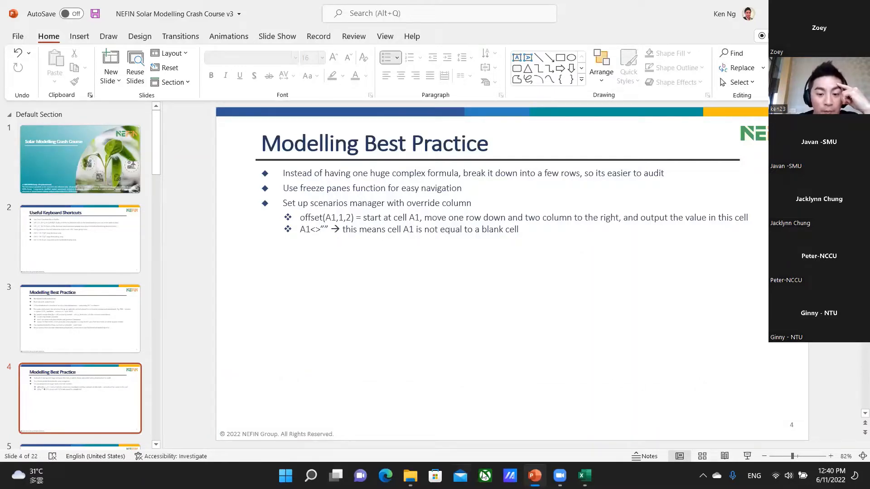
Switch to the Solar Project Training workbook in Excel and go to the General Assumptions at the start of the Scenarios sheet.
click(585, 476)
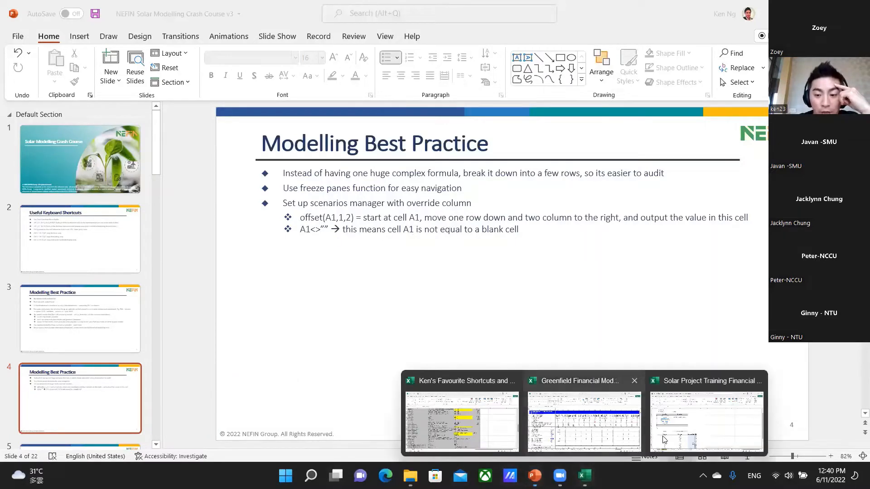
click(731, 435)
click(361, 444)
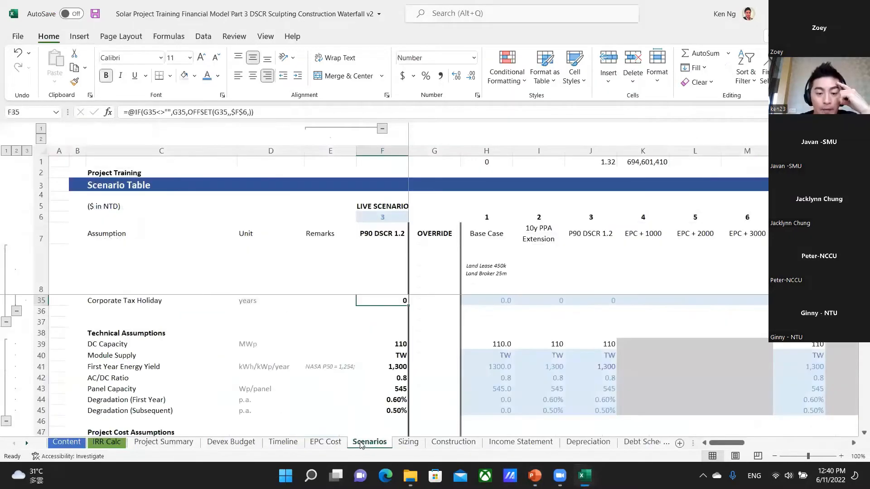
key(ctrl+Home)
key(Left)
key(Down)
key(Down)
key(Down)
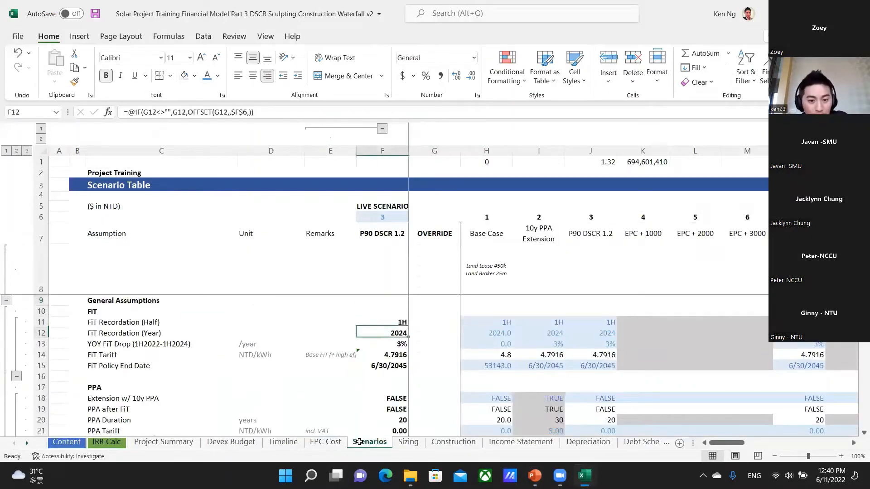
scroll(387, 353, down, 1)
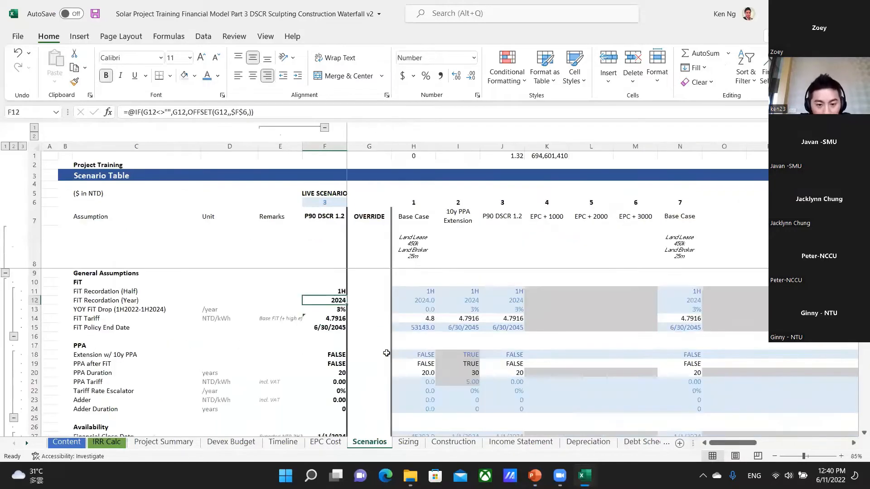
Switch to the PowerPoint presentation, collapse its slide thumbnails, and return to the Scenarios sheet in Excel.
key(alt+Tab)
key(alt+Tab)
key(alt+Tab)
drag(161, 341, 5, 326)
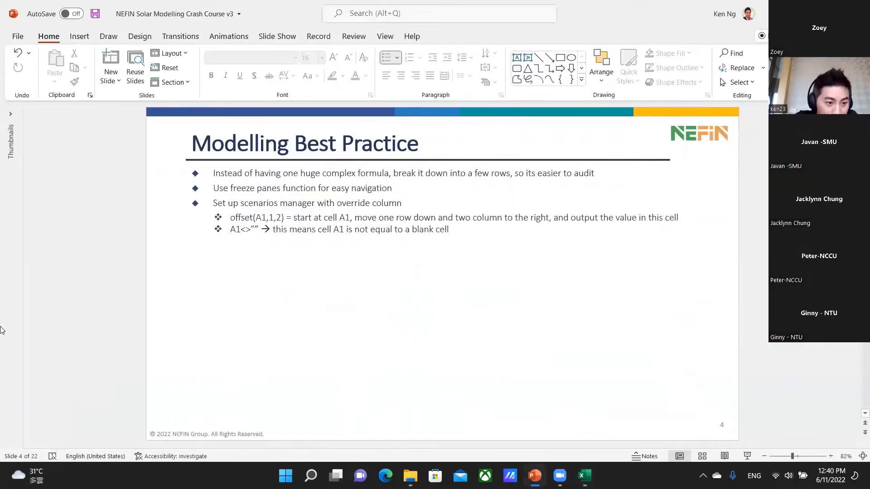
key(alt+Tab)
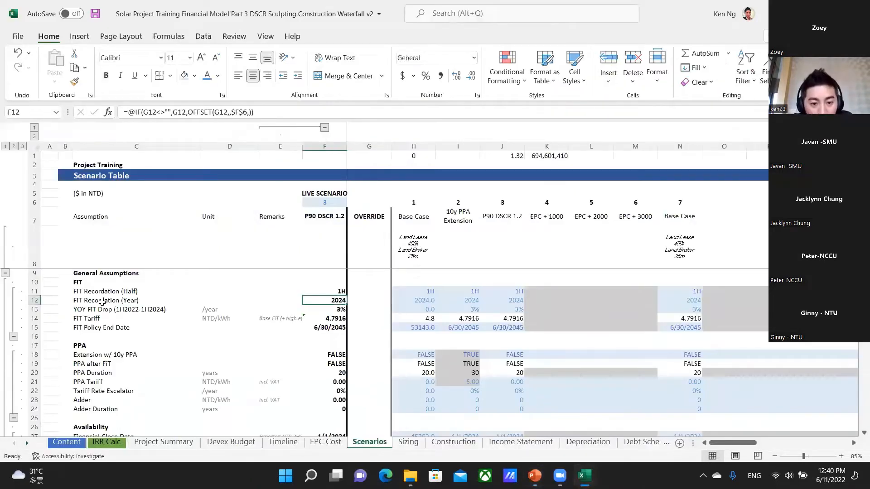
Examine the live-scenario formula for FiT Recordation (Year) in F12 and the override cell it refers to.
key(F2)
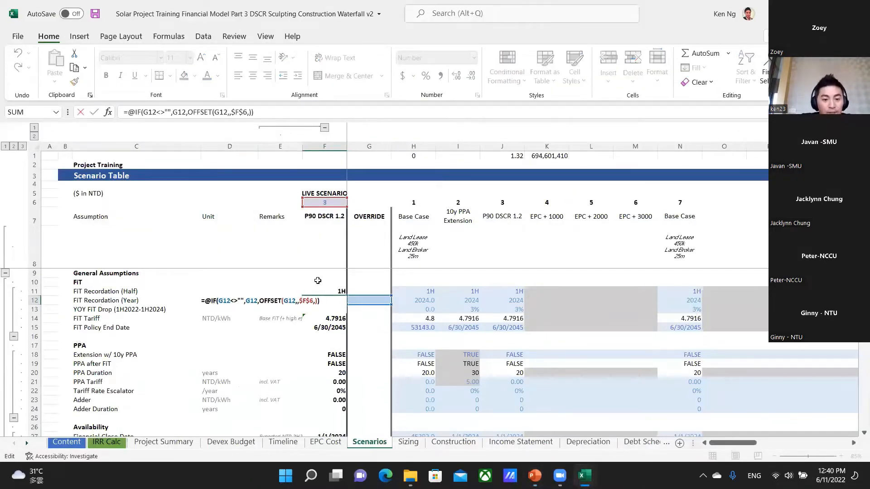
click(370, 302)
key(Right)
key(Left)
key(Left)
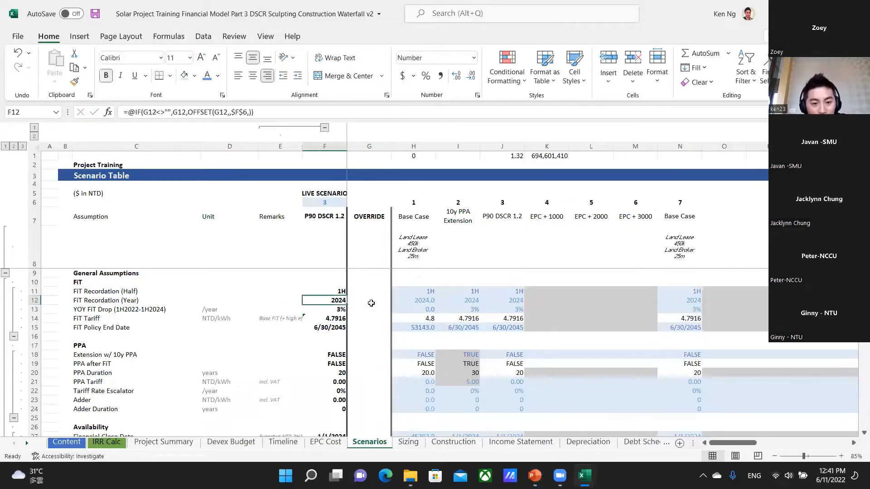
key(Left)
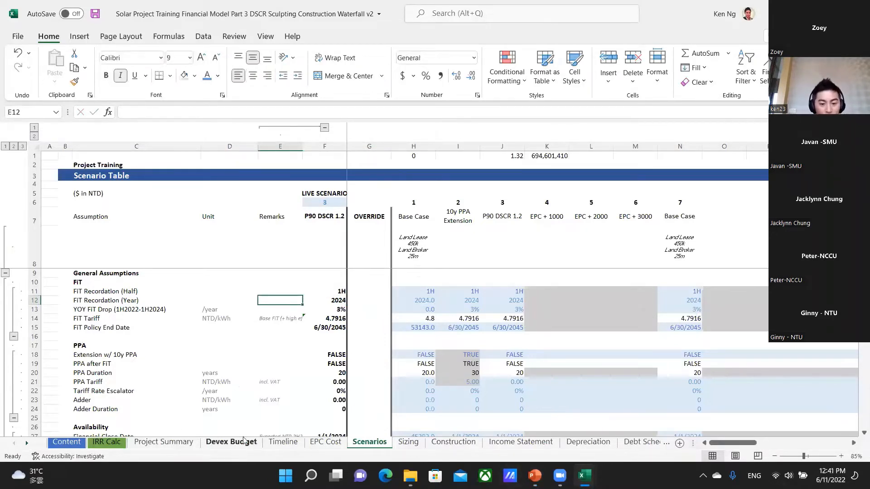
Examine the live scenario column, the scenario numbers in row 6, and the Base Case and 10y PPA Extension columns.
click(328, 147)
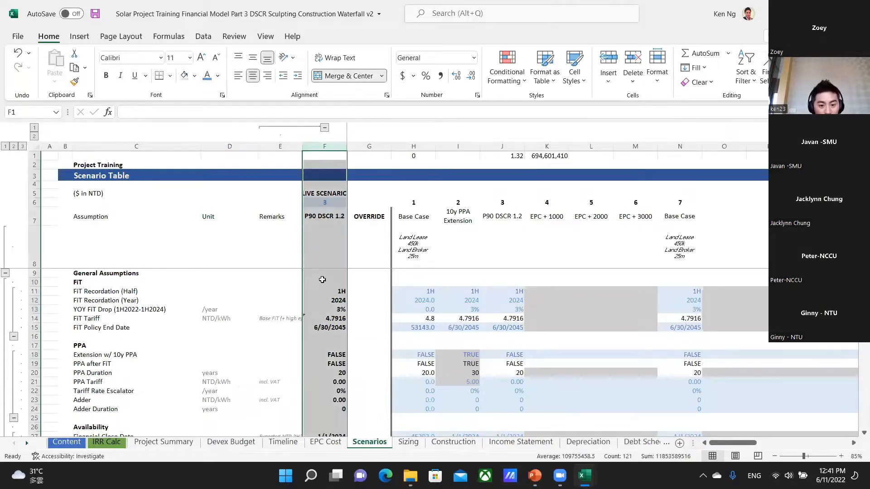
scroll(335, 356, down, 3)
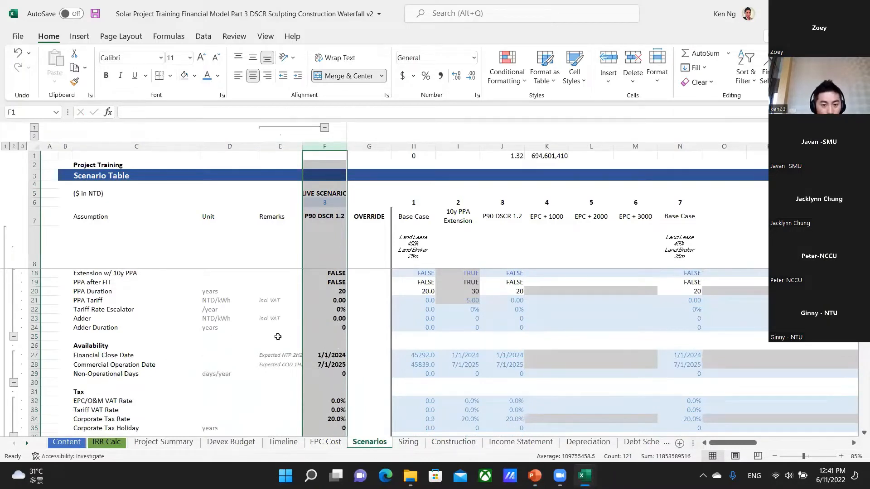
scroll(411, 297, up, 3)
click(414, 195)
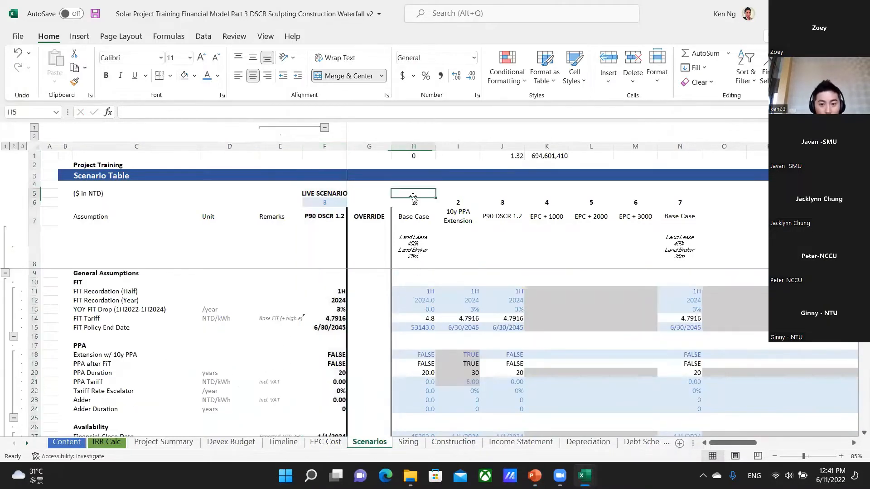
click(413, 198)
key(ctrl+shift+Right)
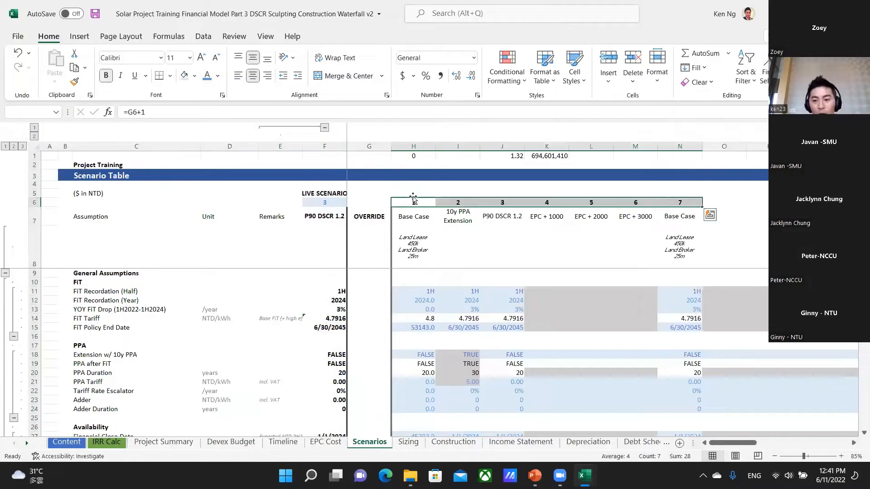
click(412, 143)
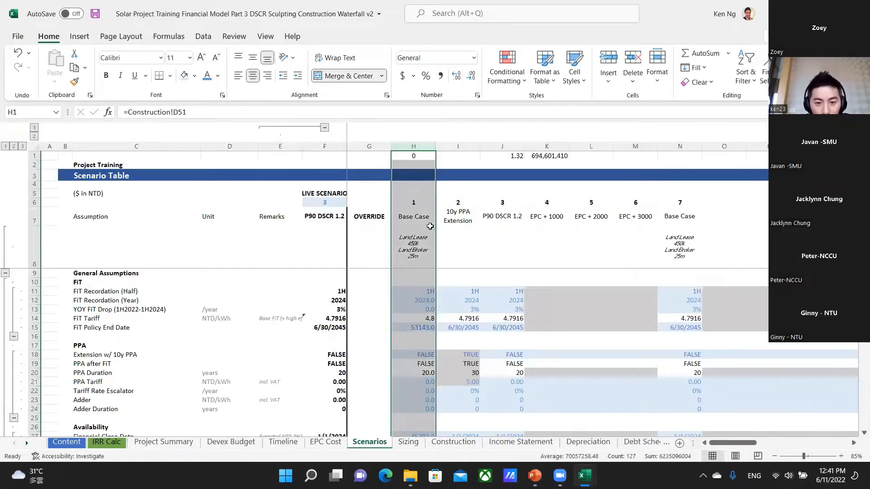
click(450, 146)
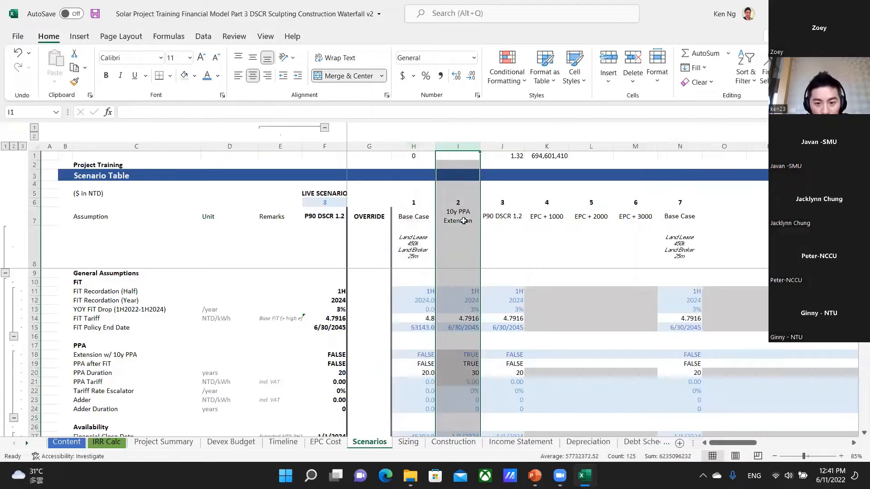
Compare the Base Case FiT inputs with the OFFSET formula in F11 and its reference to the live scenario number in F6.
click(424, 319)
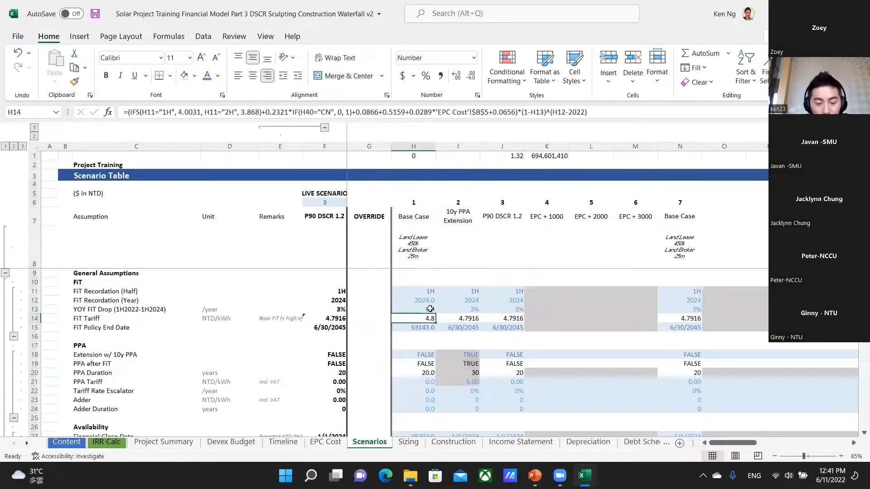
click(424, 291)
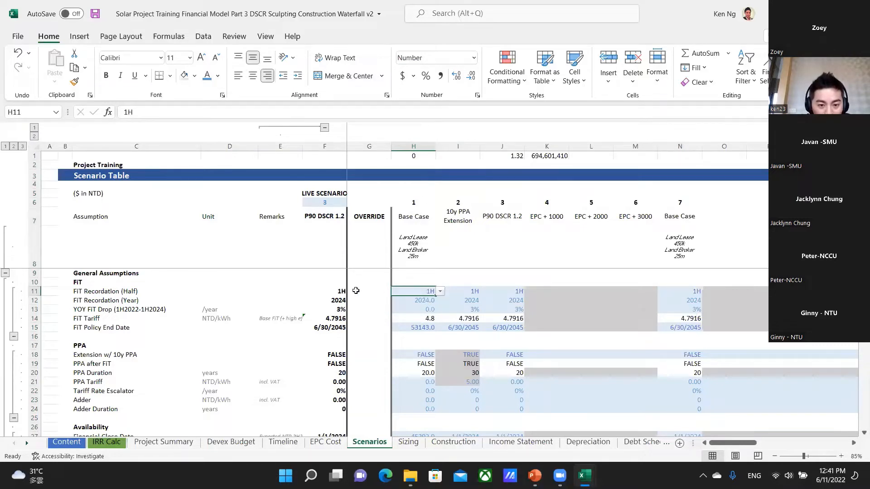
click(333, 292)
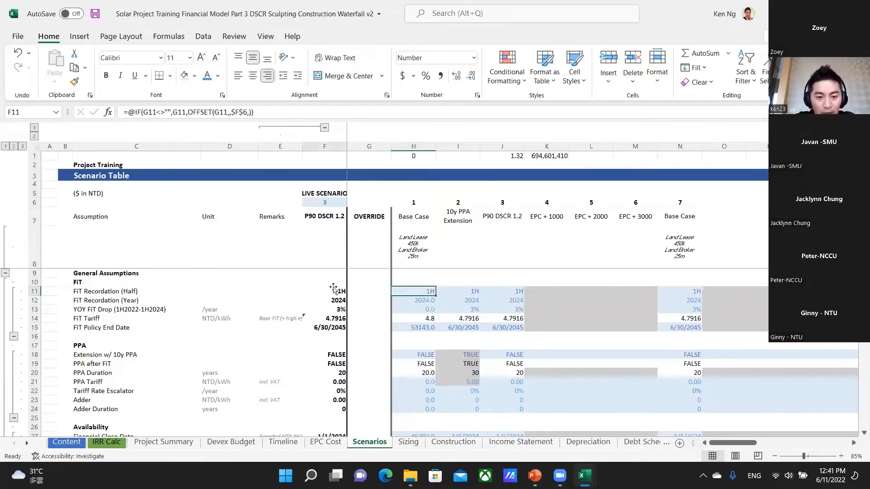
key(F2)
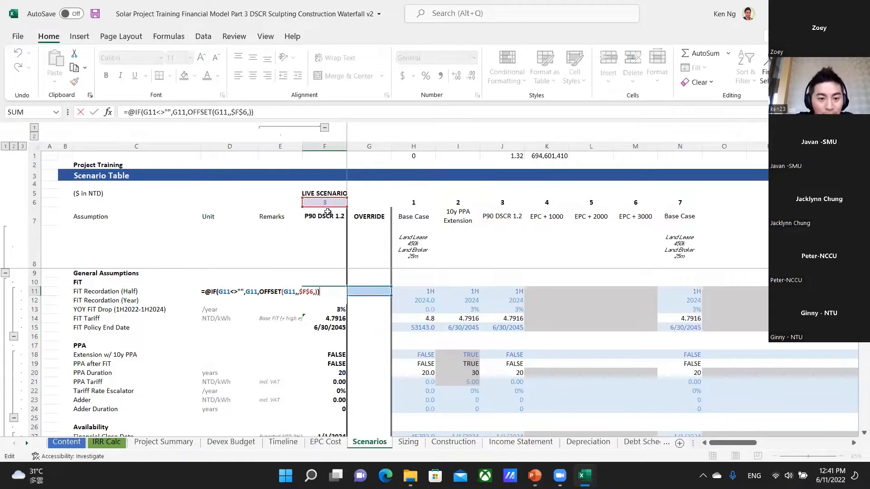
key(Escape)
click(335, 204)
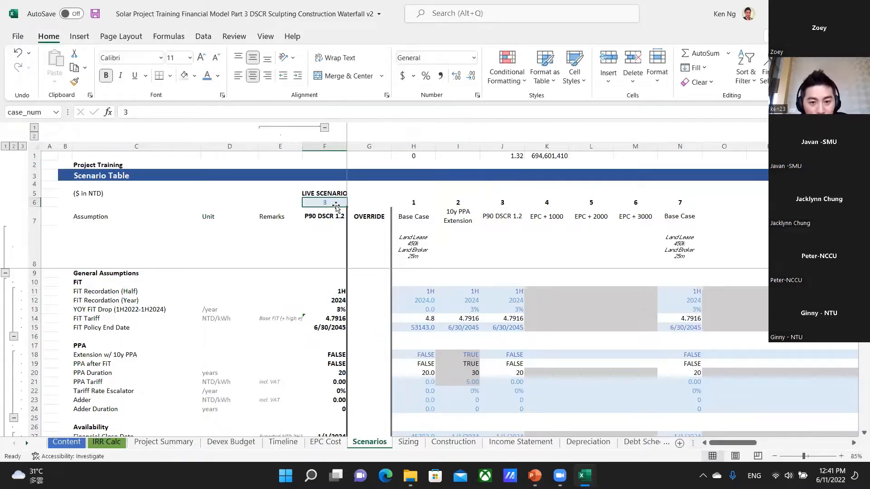
click(344, 291)
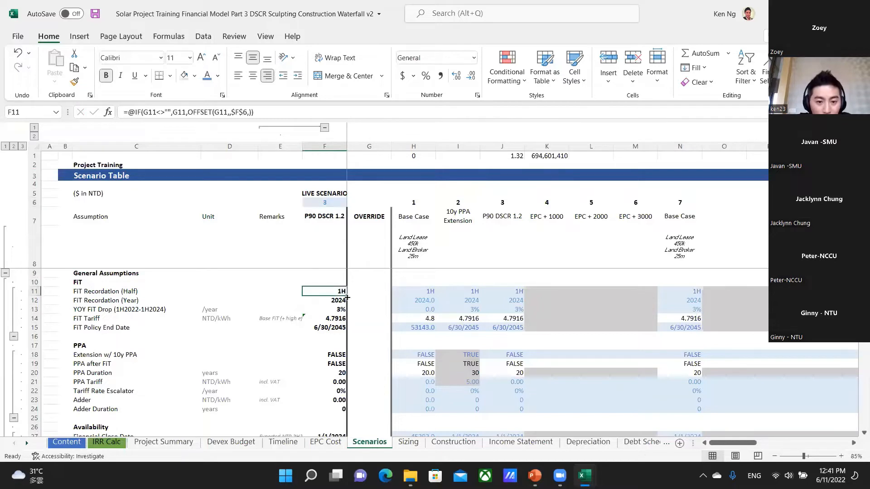
double_click(342, 290)
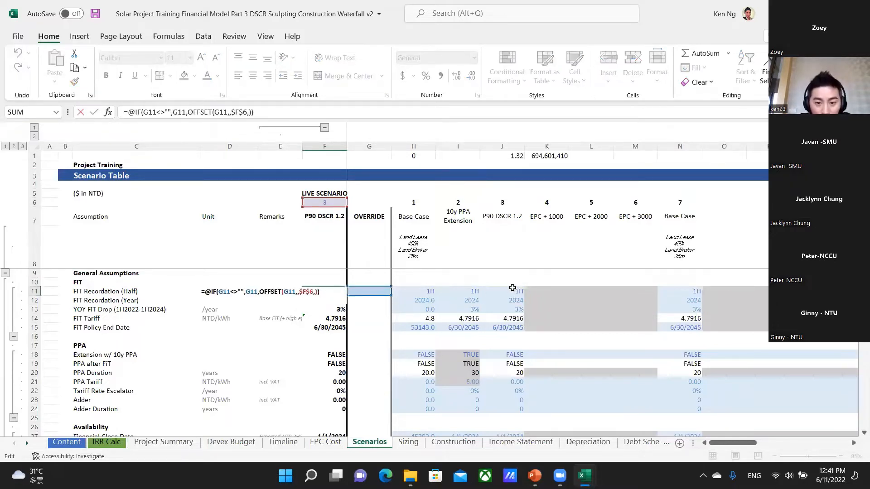
key(Escape)
Set the live scenario number in F6 to 7 and examine the FiT Recordation (Half) formula in F11.
click(322, 201)
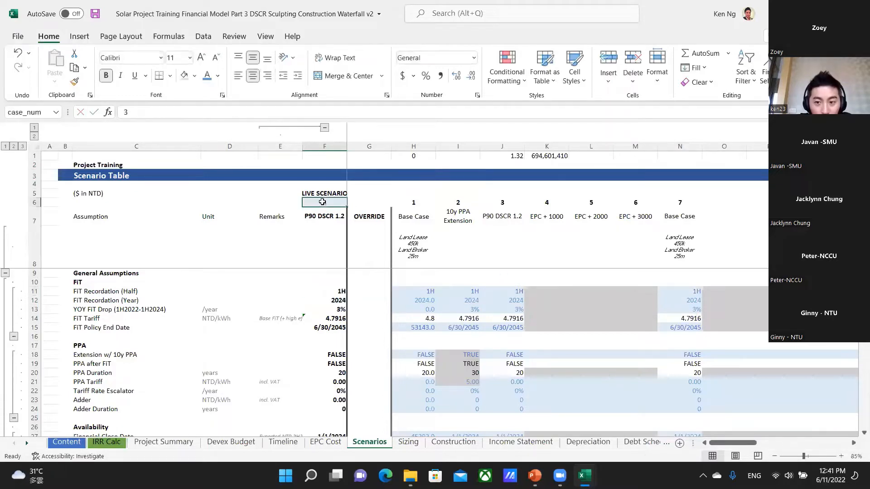
text(7)
key(Return)
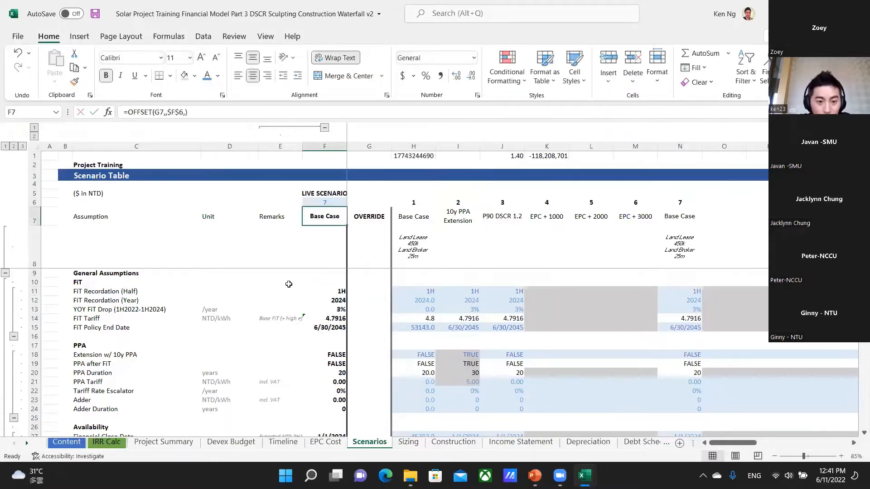
click(340, 292)
key(F2)
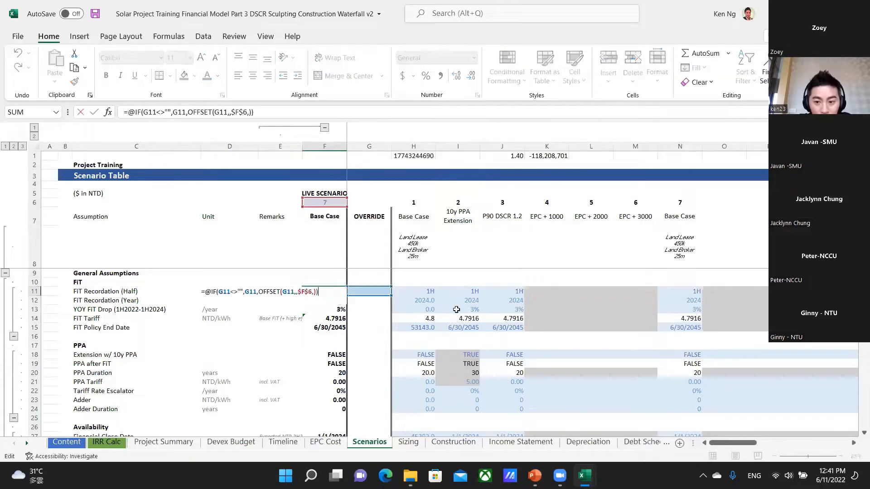
key(Escape)
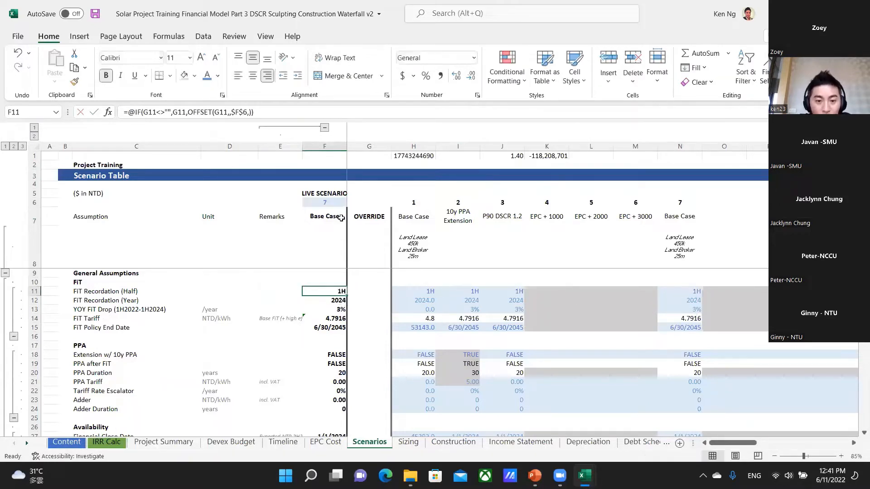
Look through the live scenario's assumptions down to Financing Assumptions and examine the LTV formula in F102.
click(331, 204)
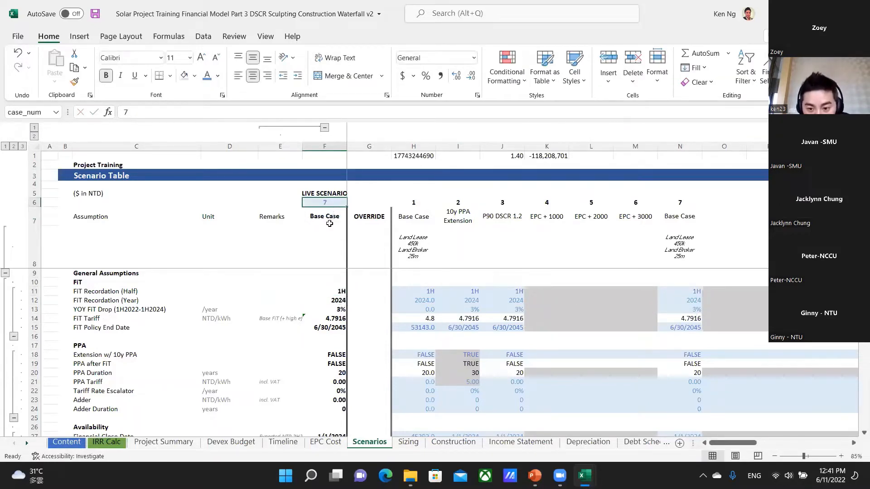
scroll(532, 356, down, 8)
scroll(528, 361, down, 10)
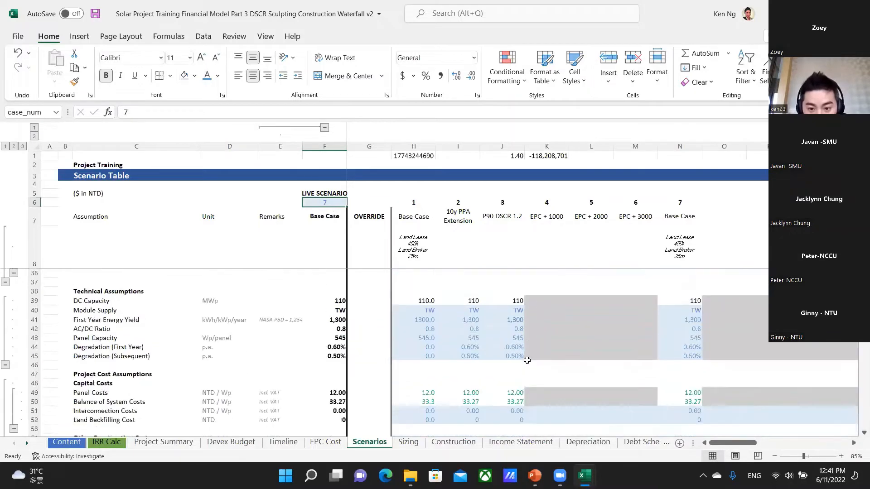
scroll(535, 358, down, 10)
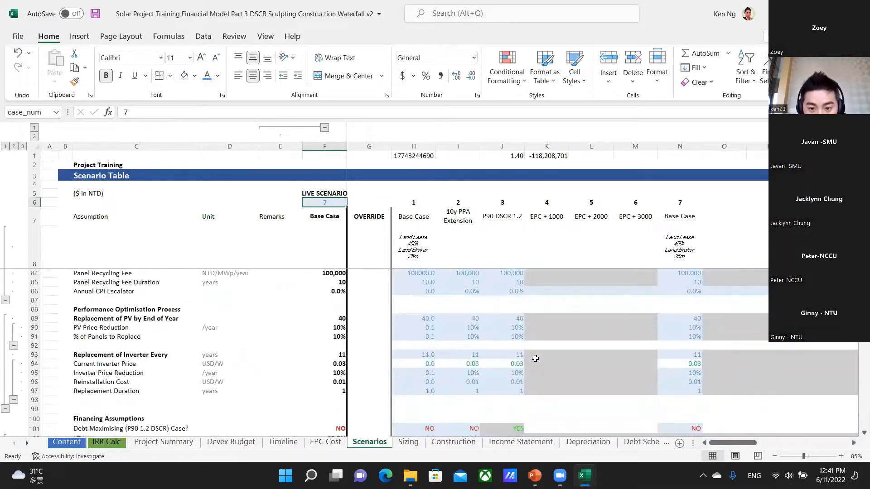
scroll(538, 361, down, 1)
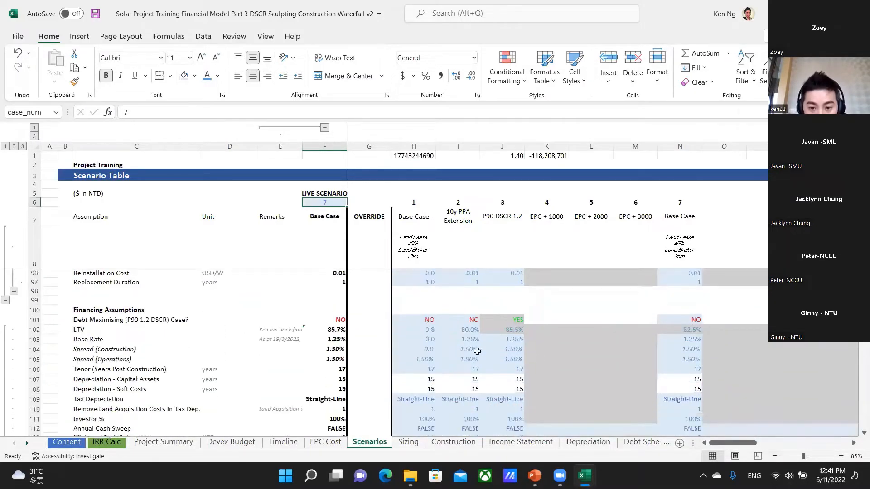
click(338, 329)
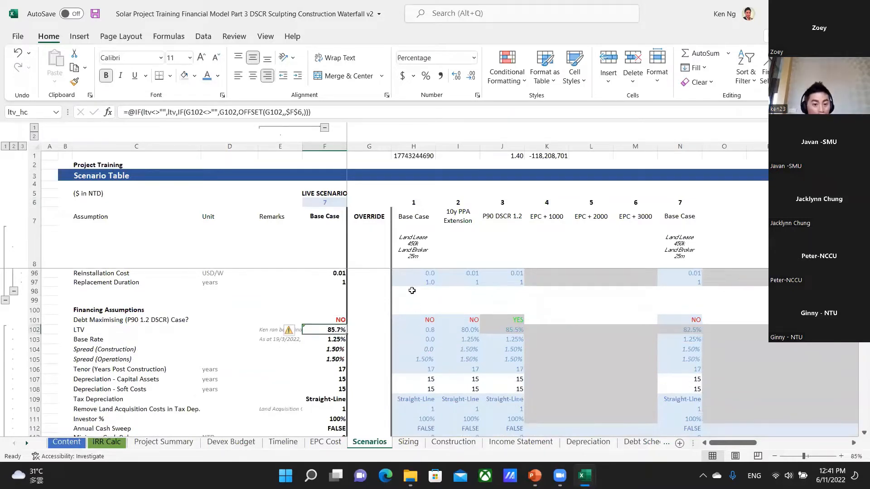
Set the live scenario number in F6 to 1.
click(320, 203)
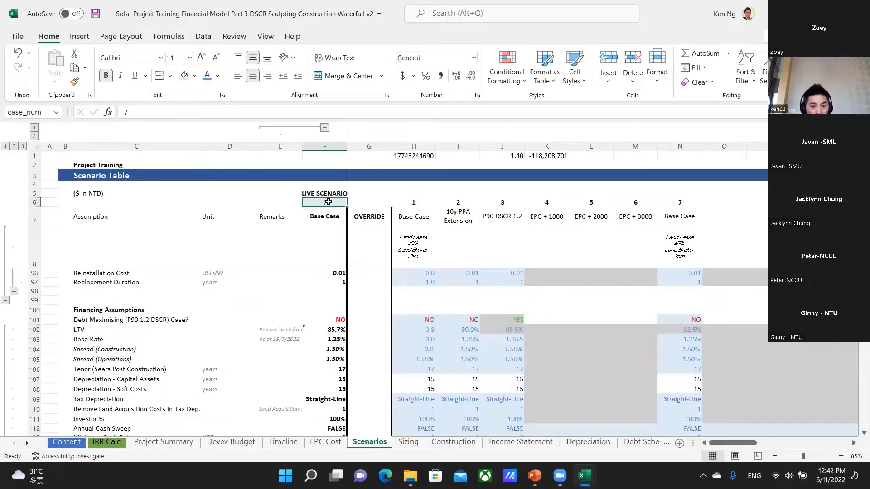
text(1)
click(277, 203)
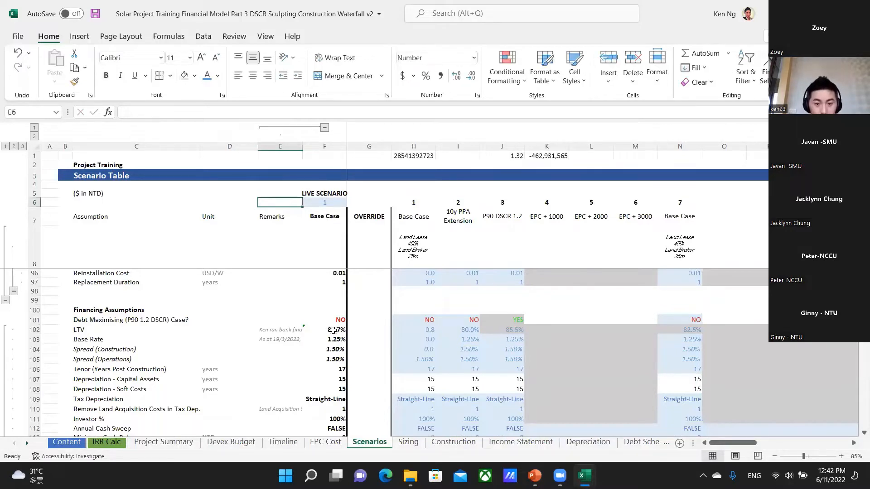
Format the Base Case LTV in H102 as a percentage and return to the live LTV formula in F102.
click(432, 328)
key(ctrl+shift+5)
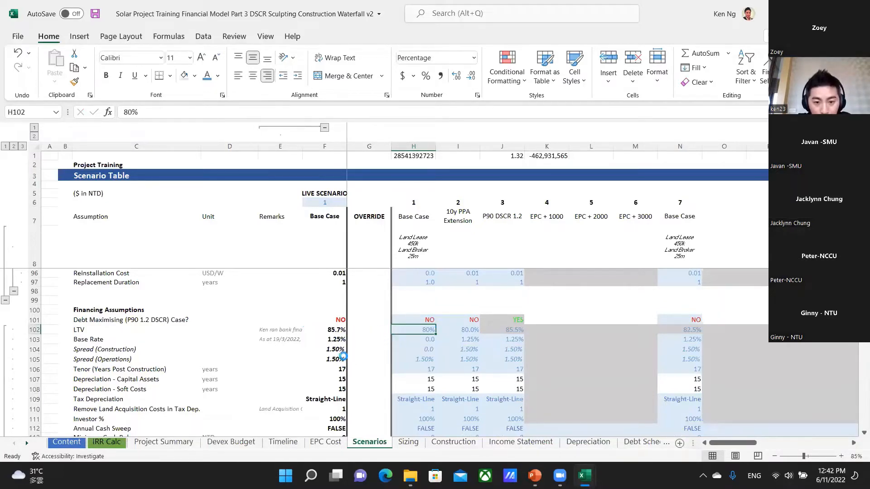
key(Left)
key(Left)
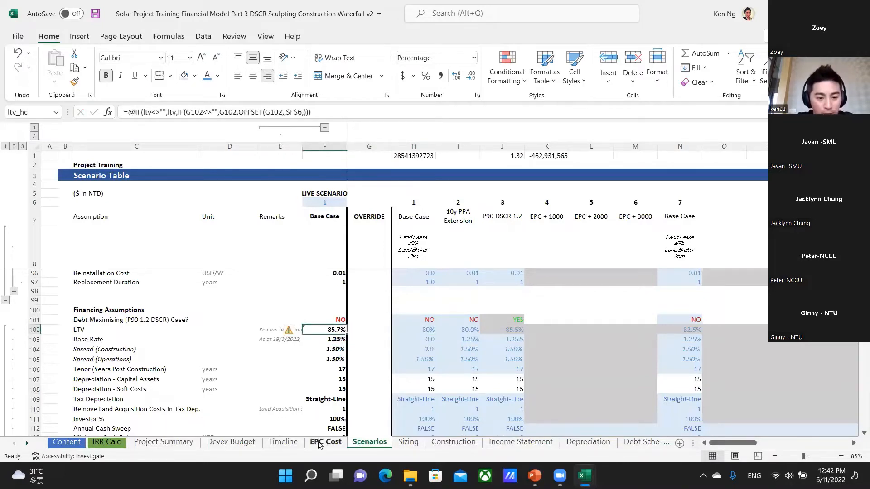
Examine the live scenario's Total Project Funding (NTD) formula in F132 under Construction Cashflow Waterfall Calculation.
scroll(337, 376, down, 5)
scroll(335, 386, down, 3)
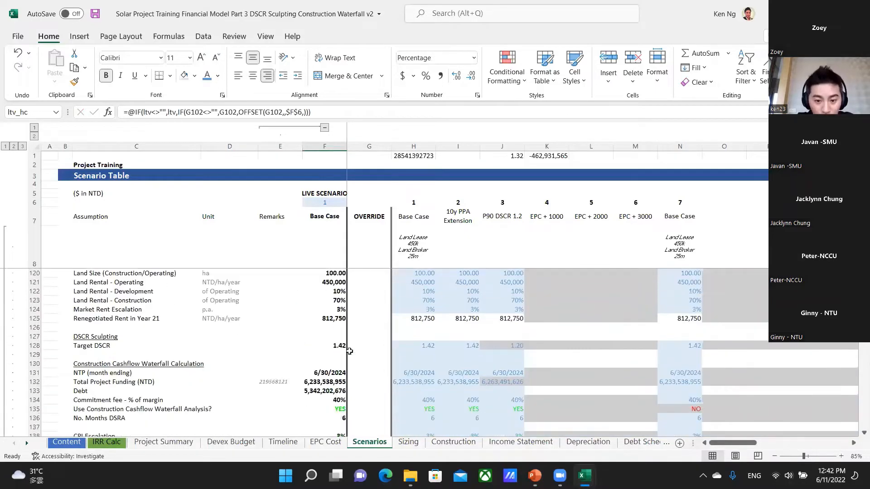
scroll(340, 386, down, 1)
click(329, 355)
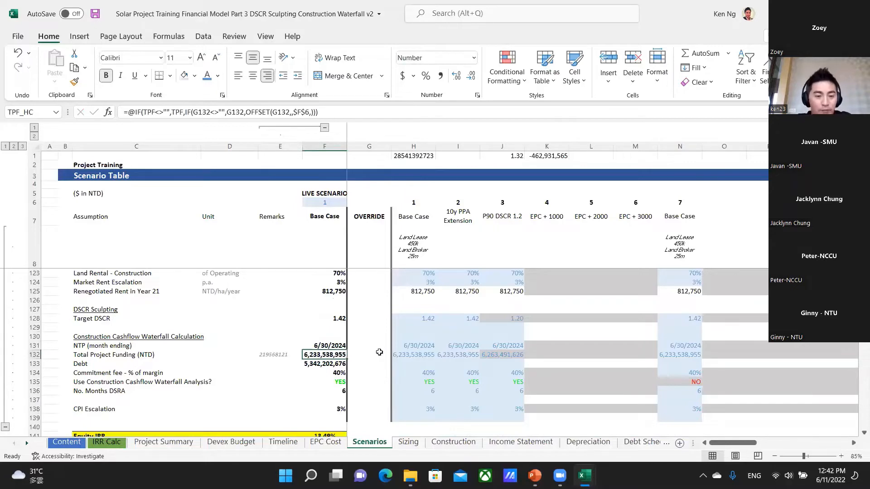
Set the live scenario number in F6 to 2 and compare the Extension w/ 10y PPA entries in F18 and I18.
scroll(379, 365, up, 20)
scroll(484, 376, up, 11)
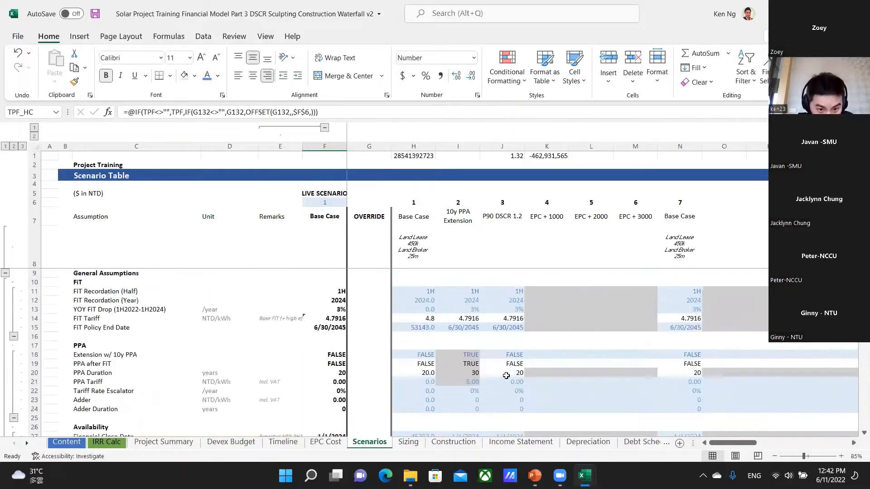
click(326, 353)
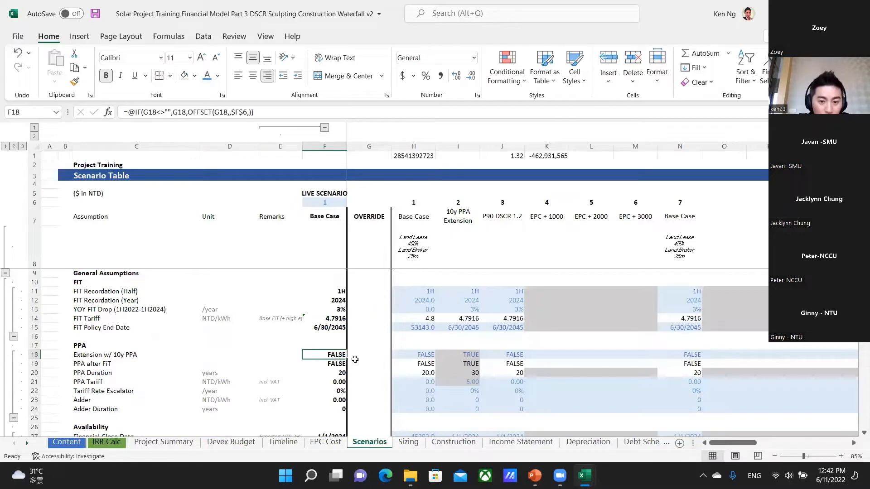
click(321, 205)
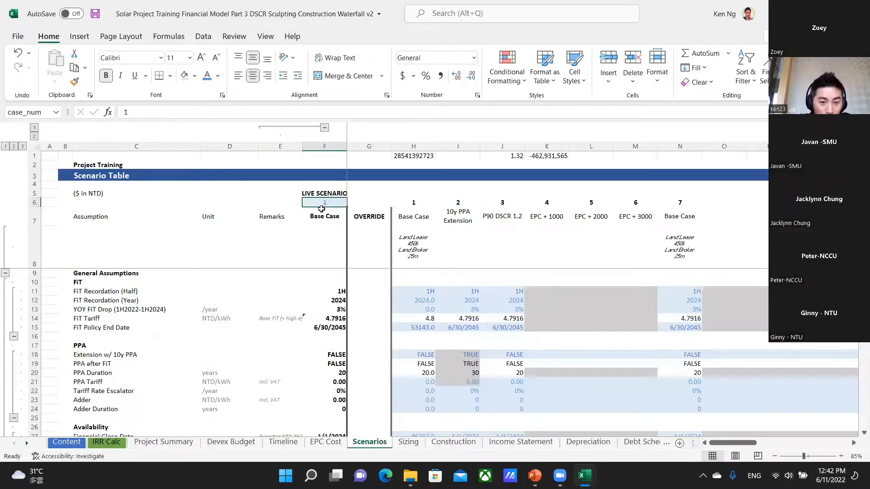
text(2)
key(Return)
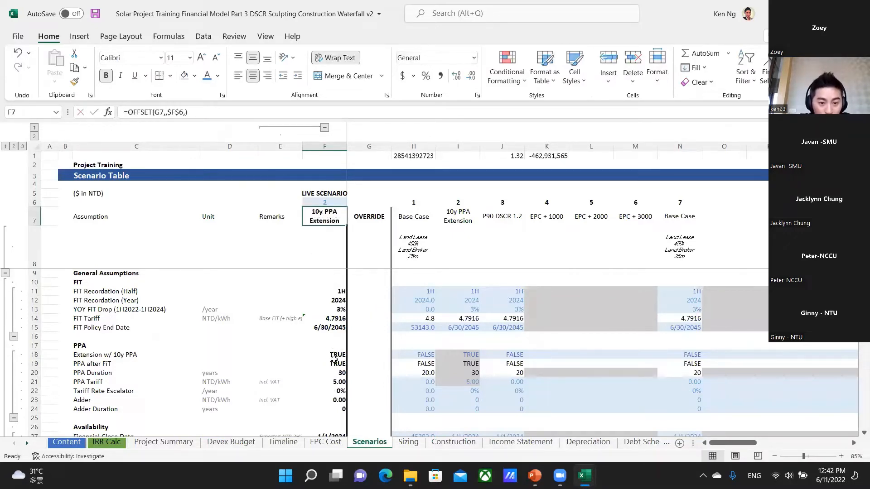
click(469, 353)
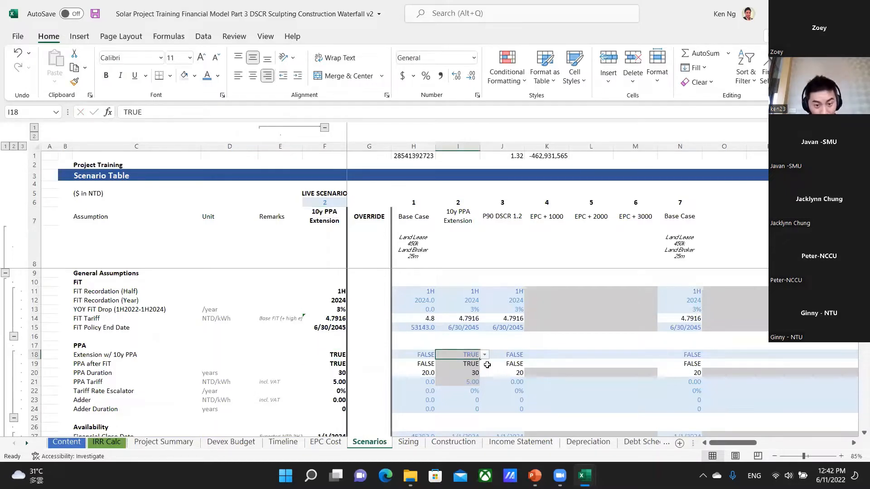
Try the override text "ab" for Extension w/ 10y PPA in G18 and clear it again.
click(364, 354)
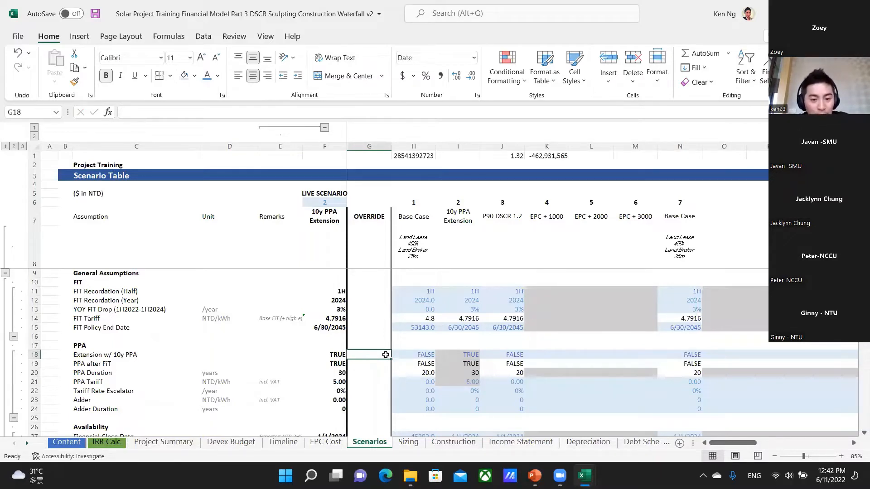
text(ab)
key(Left)
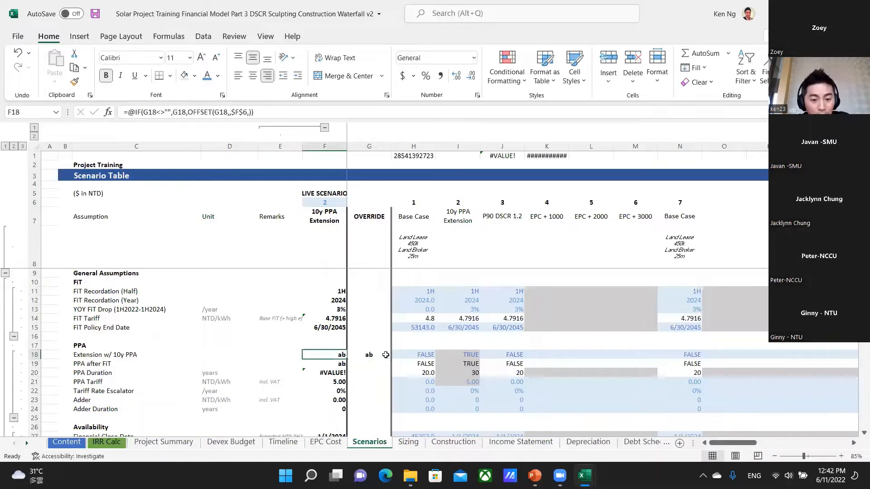
key(Right)
key(Delete)
key(Left)
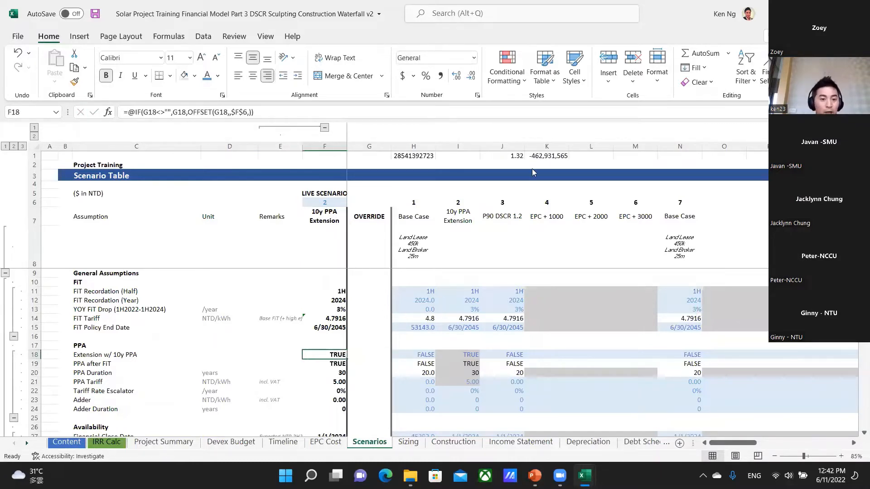
Examine the OFFSET part of the live Extension w/ 10y PPA formula in F18 without changing it.
key(F2)
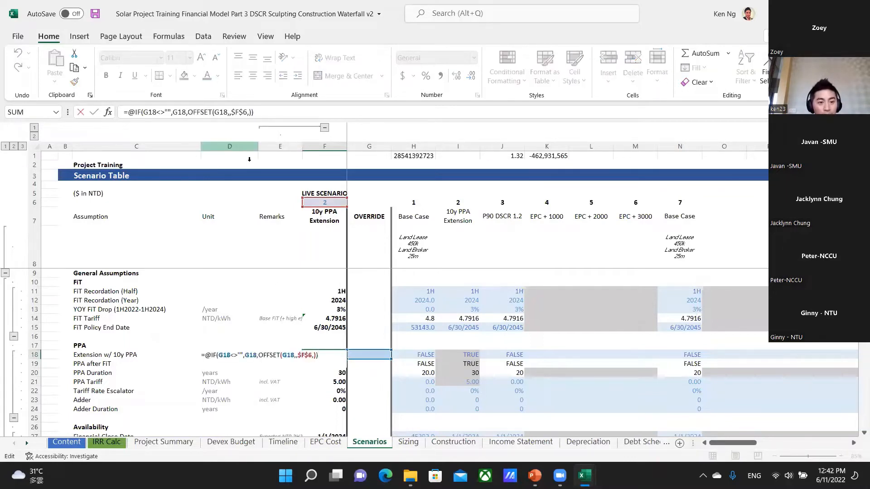
drag(187, 112, 252, 112)
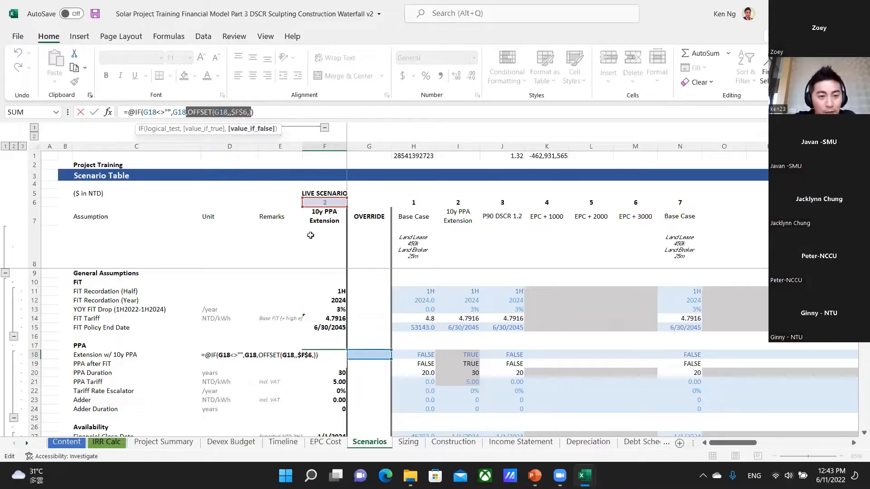
key(Escape)
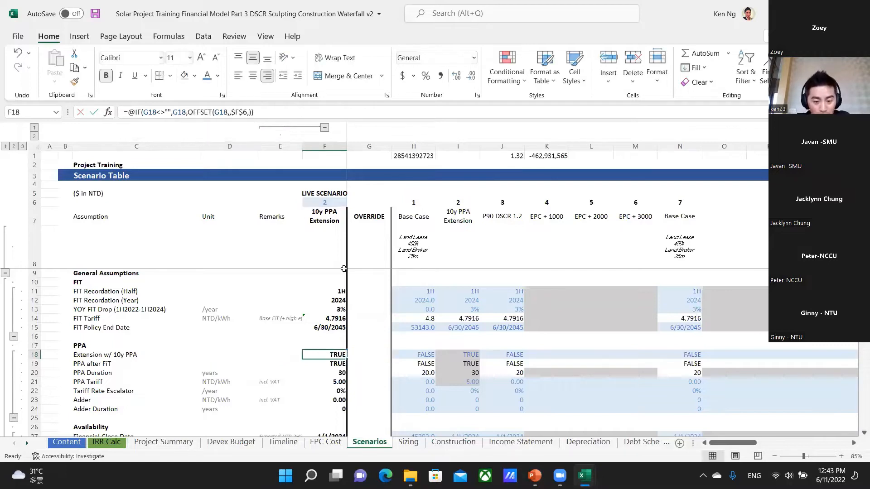
Create a new blank workbook and go to cell G4.
key(ctrl+n)
key(Down)
key(Down)
key(Down)
key(Right)
key(Right)
key(Right)
key(Right)
key(Right)
key(Right)
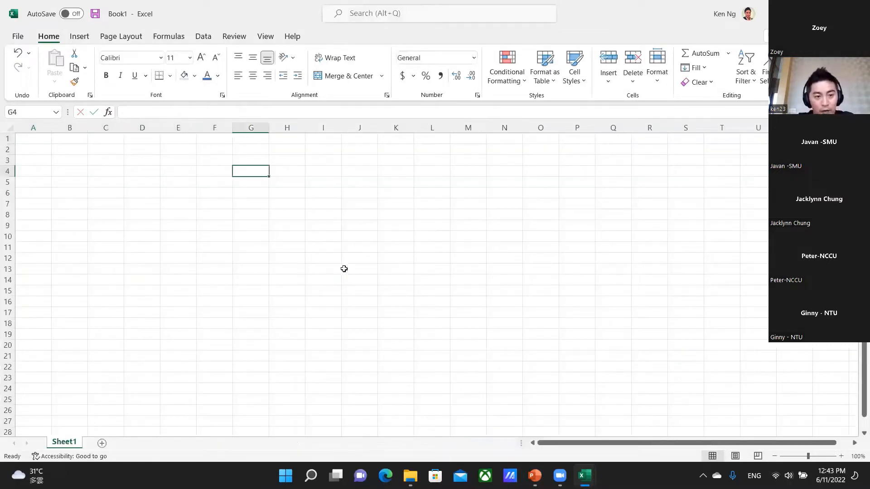
Fill G4:H6 row by row with the sample numbers 1 and 2, 3 and 4, 5 and 6.
text(1)
key(Tab)
text(2)
key(Return)
text(3)
key(Tab)
text(4)
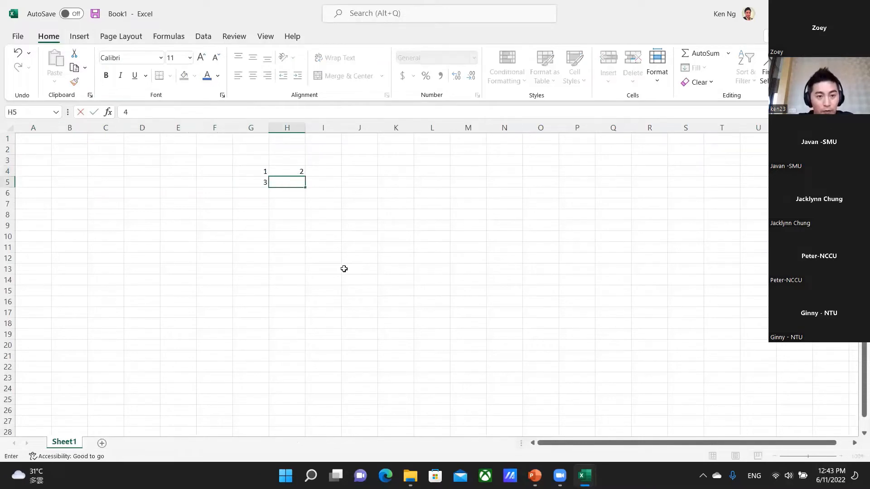
key(Return)
key(Left)
text(5)
key(Tab)
text(6)
key(Up)
key(Up)
key(Up)
key(Up)
key(Up)
Enter the formula =OFFSET(G4,1,1) in C3.
key(Left)
key(Left)
key(Left)
key(Left)
key(Left)
key(Down)
key(Down)
text(=offset)
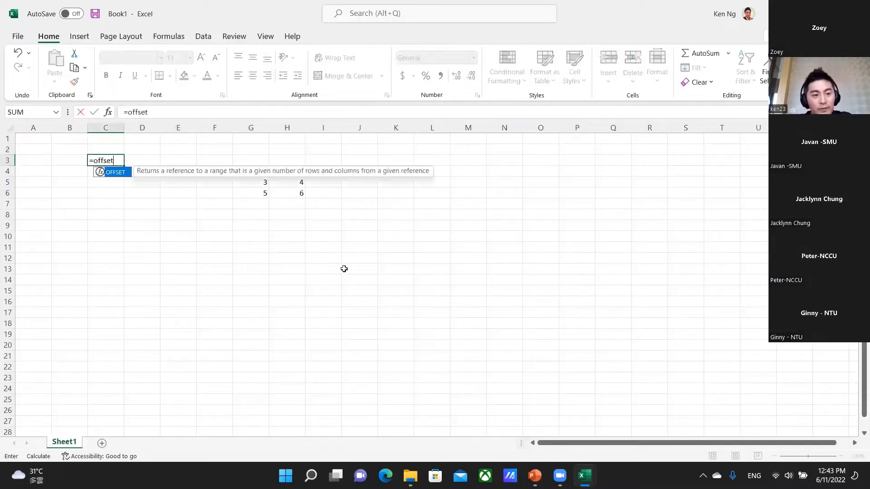
text(()
click(254, 170)
text(,)
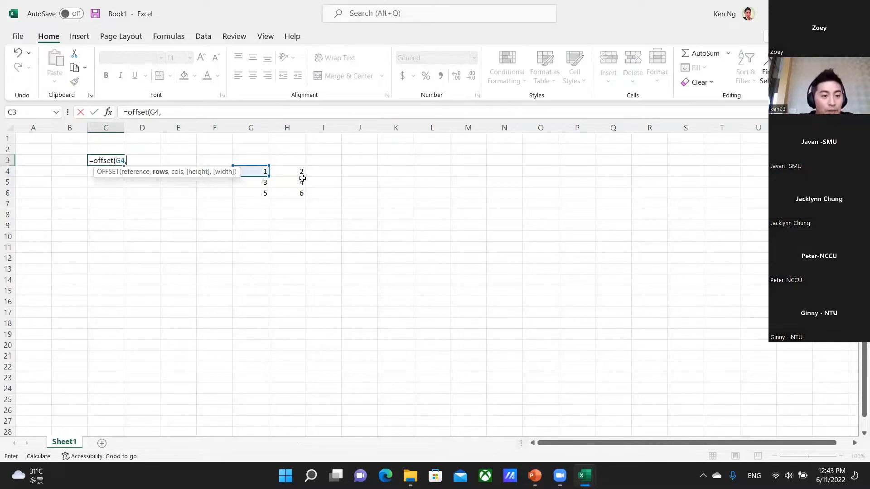
text(1,)
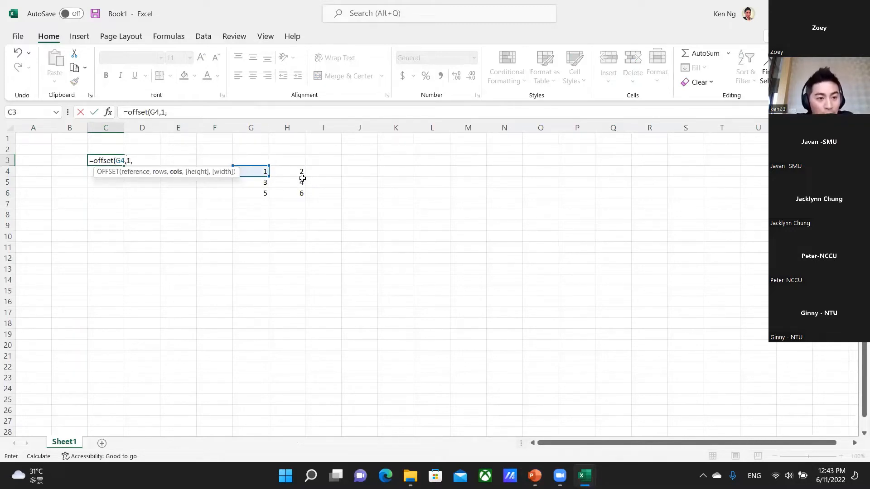
text(1))
key(Return)
Examine the OFFSET formula in C3 and trace its one-row, one-column move from G4 to H5.
key(Right)
key(Right)
key(Right)
key(Right)
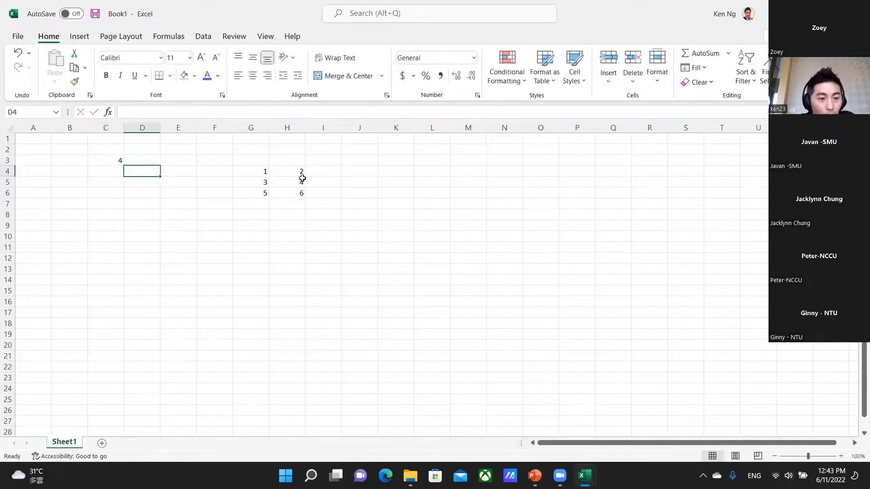
key(Left)
key(Left)
key(Left)
key(Up)
key(Left)
key(Up)
key(Down)
key(F2)
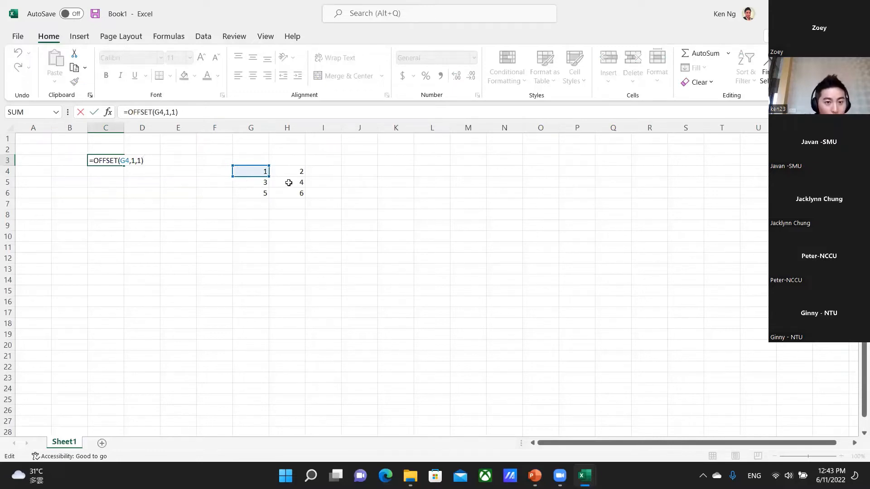
key(ctrl+Return)
click(253, 171)
click(252, 183)
key(Right)
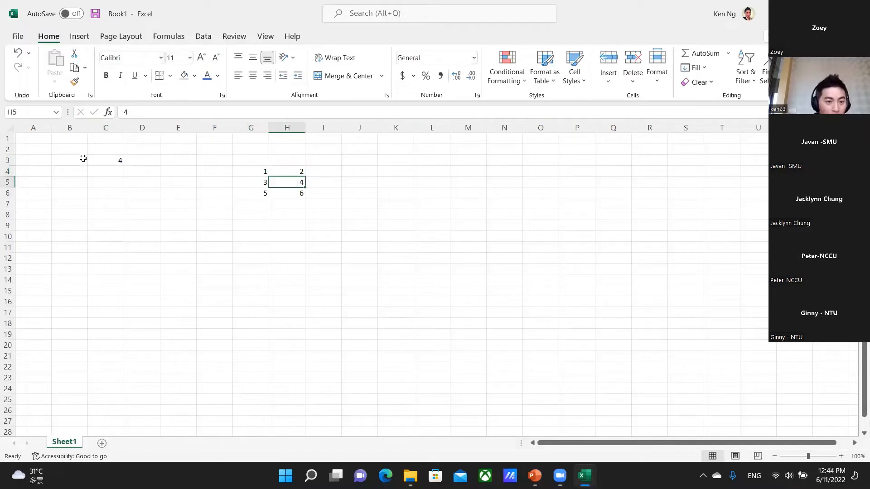
Change the column argument of the formula in C3 to 2, making it =OFFSET(G4,1,2).
click(111, 163)
key(F2)
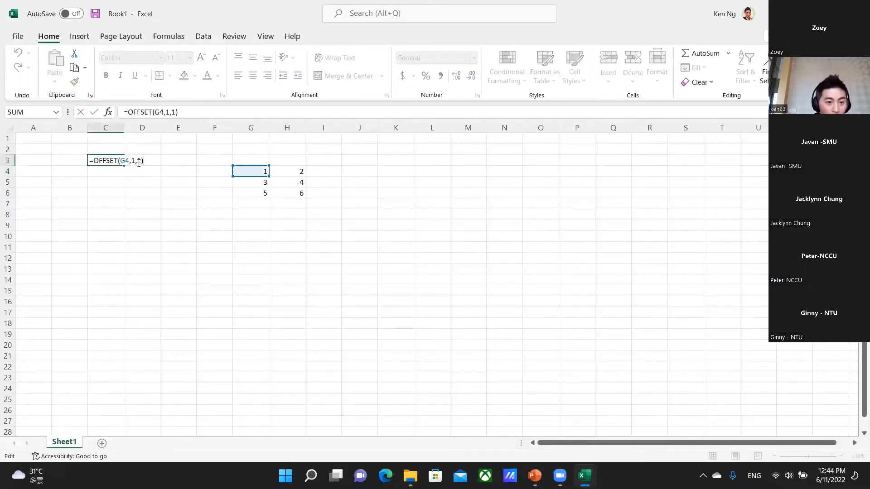
click(140, 161)
key(Return)
key(Down)
key(Right)
key(Right)
key(Right)
key(Up)
key(Left)
key(Left)
key(Left)
key(Up)
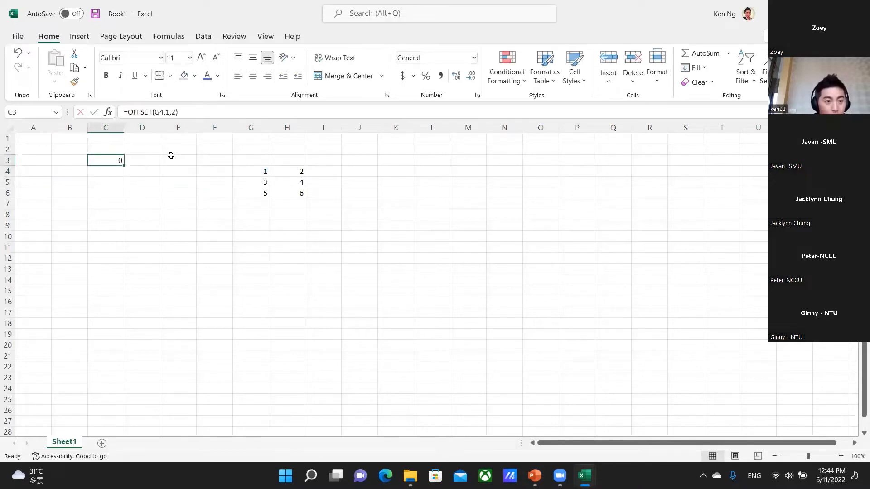
Change the formula in C3 to =OFFSET(G4,2,), with a row argument of 2 and an empty column argument.
key(F2)
key(Left)
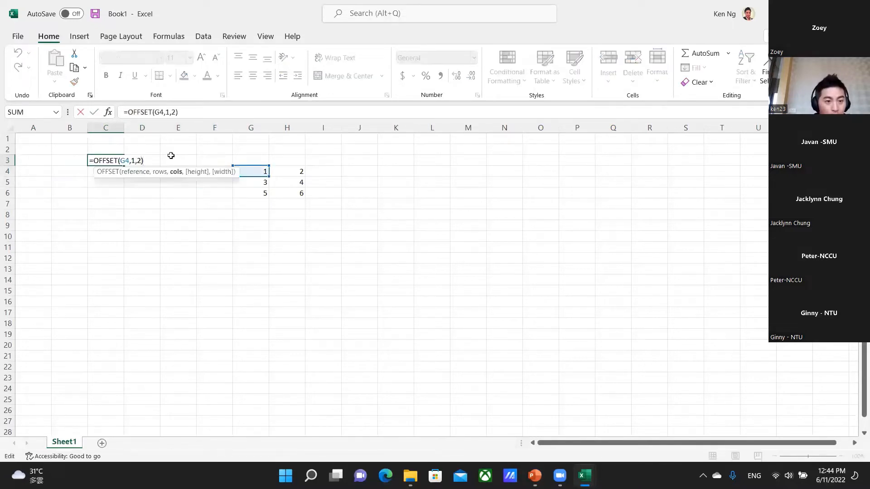
key(Left)
key(Left)
key(BackSpace)
text(2)
key(Return)
key(Right)
key(Right)
key(Right)
key(Right)
key(Left)
Set the column argument in C3 to 1 and review the formula =OFFSET(G4,2,1) against the sample numbers.
key(Left)
key(Left)
key(Left)
key(Up)
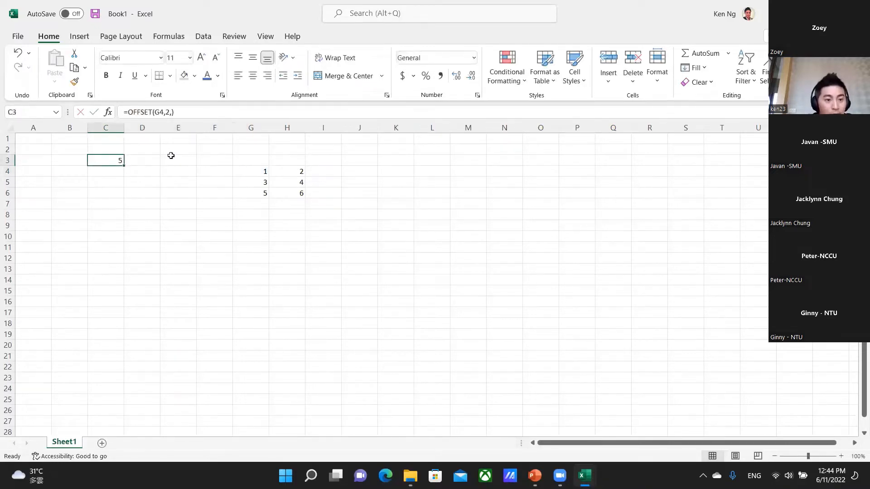
key(F2)
key(Left)
text(1)
key(Return)
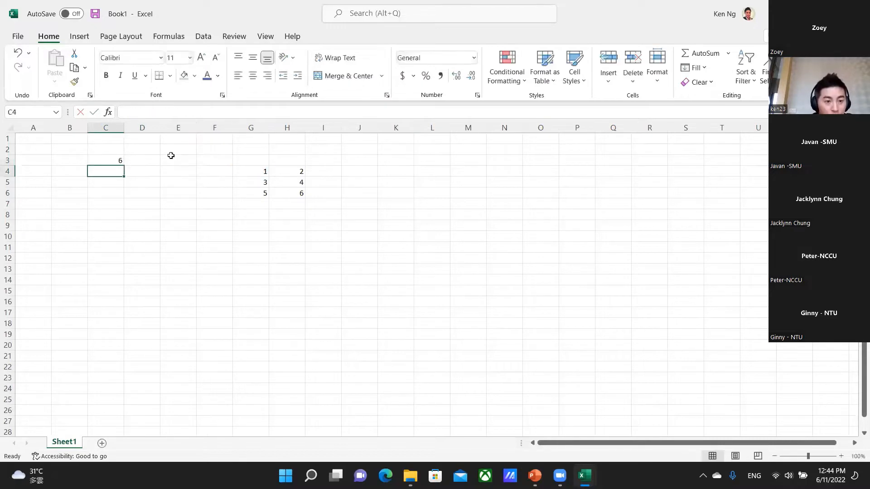
key(Up)
key(F2)
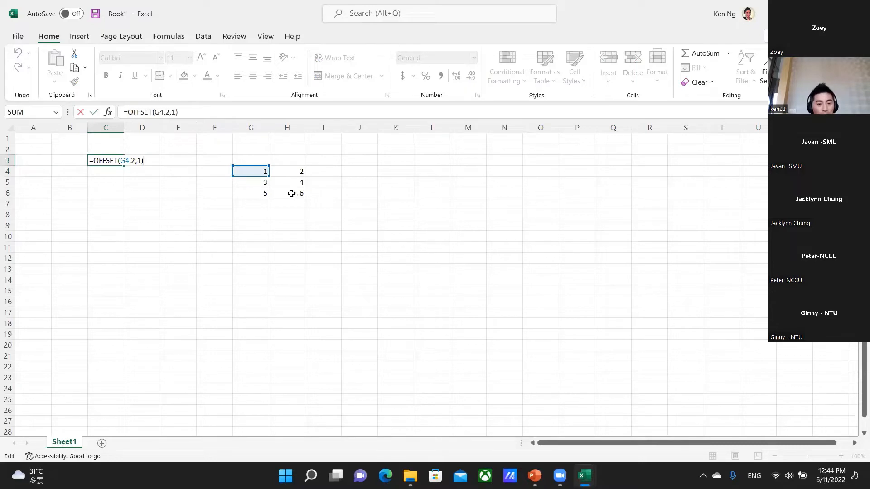
key(ctrl+Return)
Switch back to the solar project financial model and examine the live Extension w/ 10y PPA formula in F18.
key(alt+Tab)
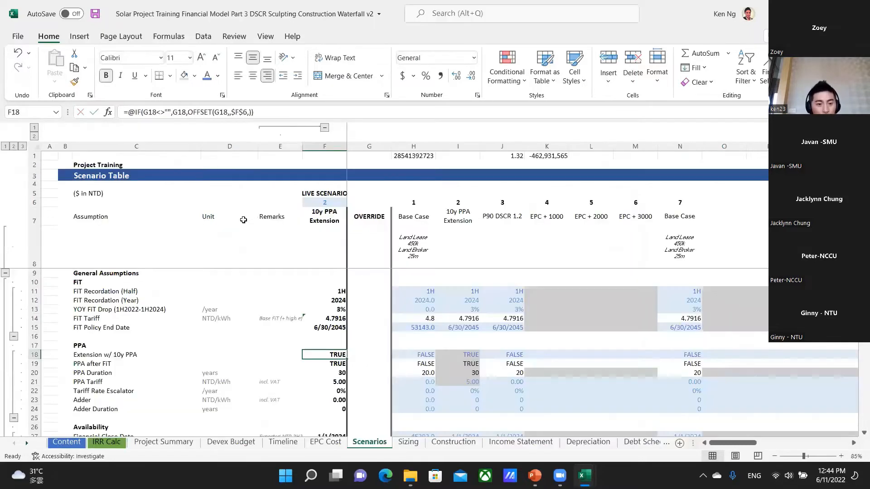
key(F2)
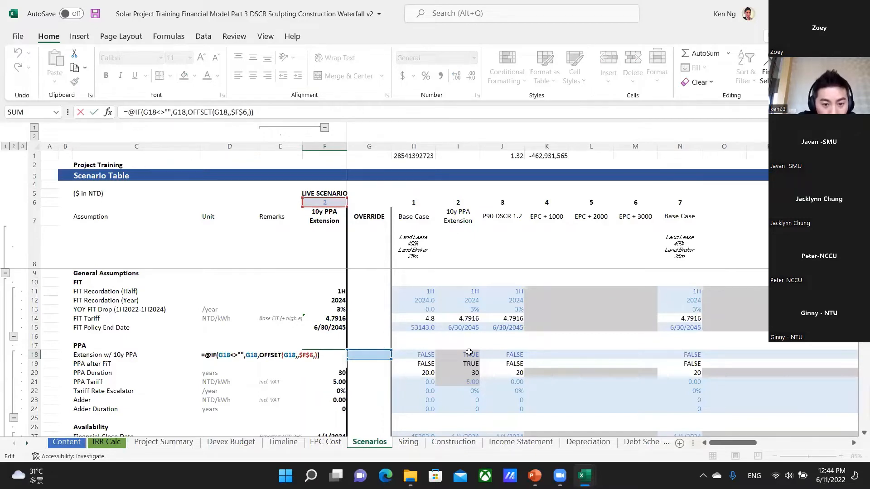
key(Escape)
Examine the Tariff Rate Escalator formula in F22 and enter a 1% override for it in G22.
click(324, 388)
key(F2)
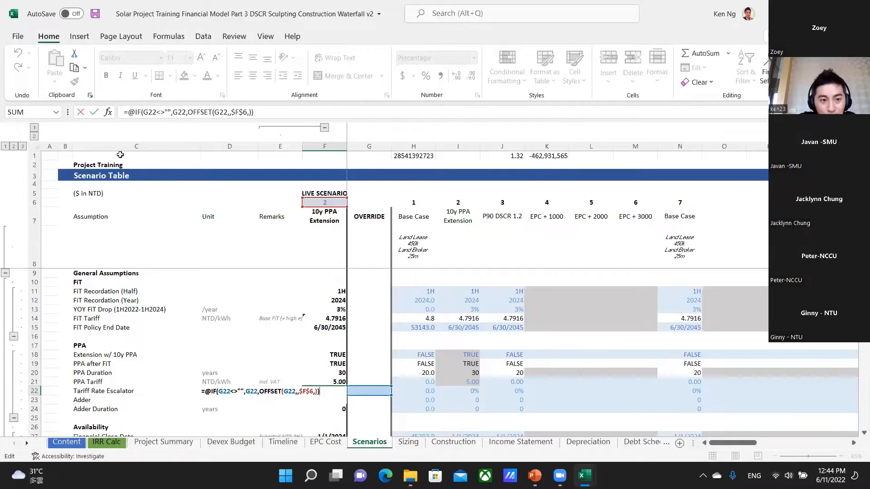
key(Tab)
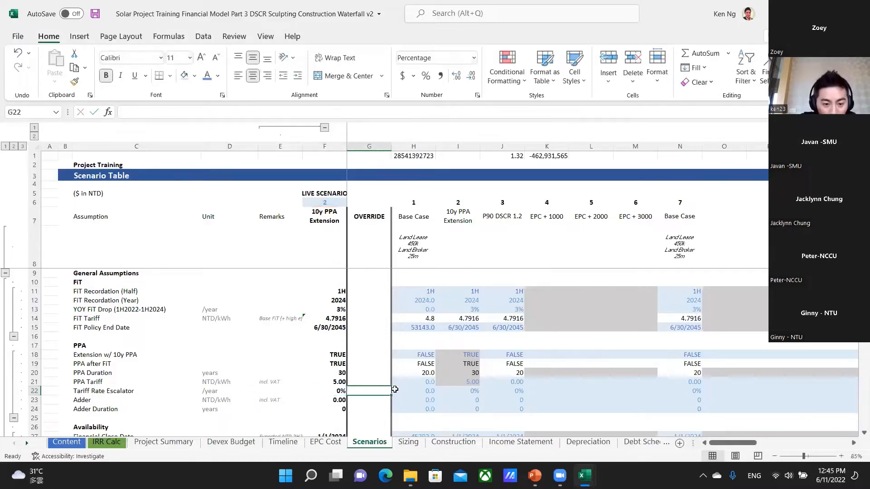
text(1%)
key(Return)
key(Up)
key(Left)
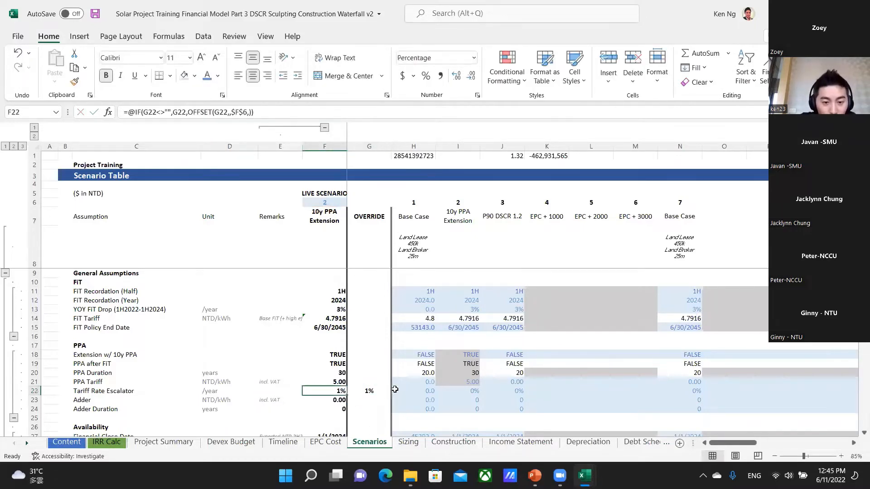
Examine the Tariff Rate Escalator formula in F22, covering the G22<>"" test and the G22 value returned when true.
key(F2)
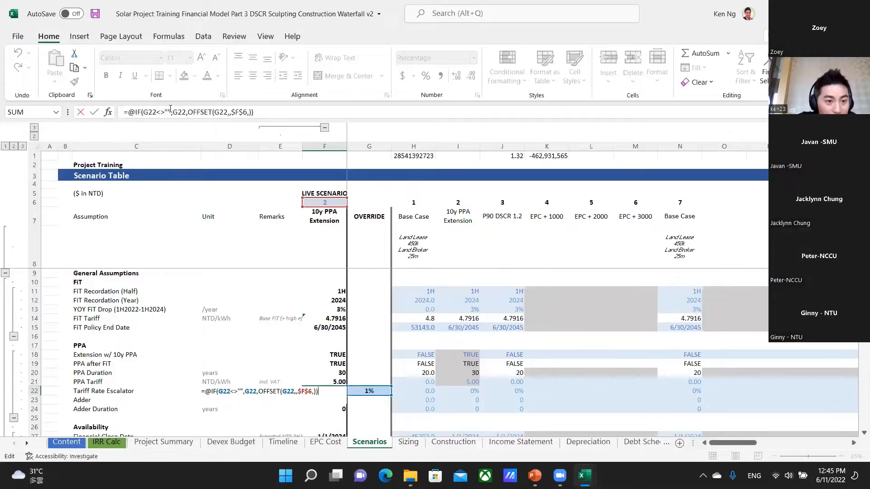
click(157, 112)
key(shift+Right)
key(shift+Right)
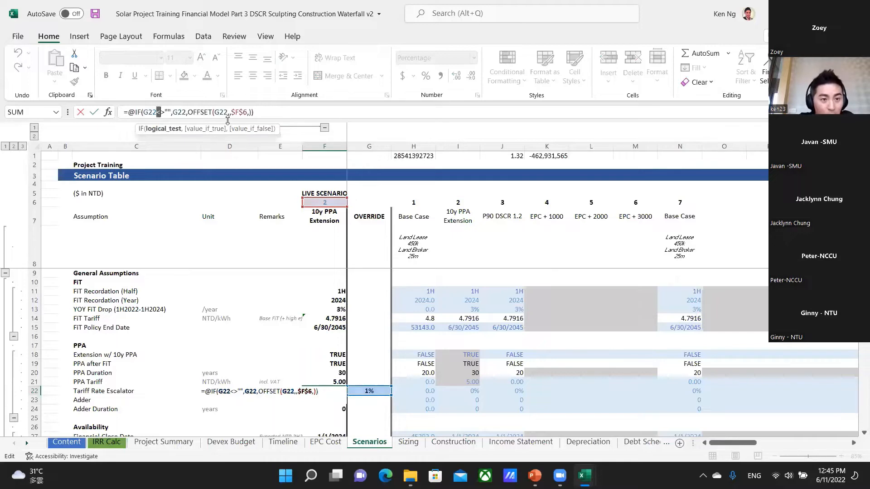
key(End)
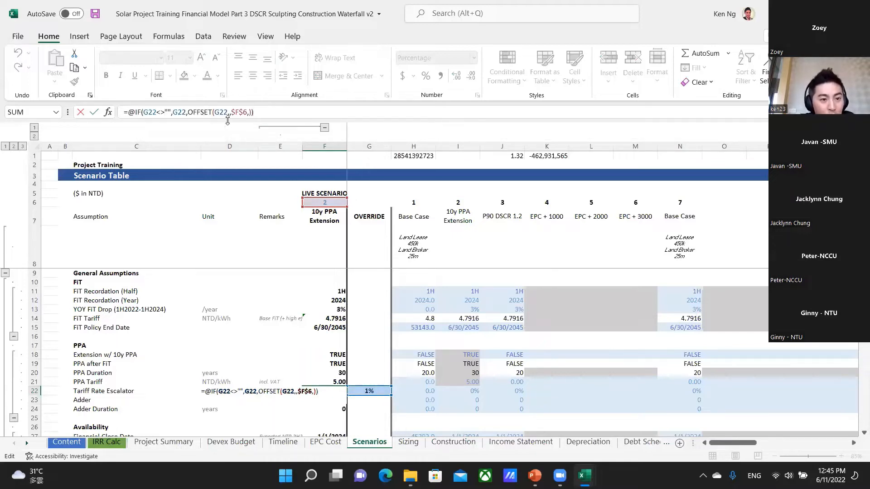
drag(171, 111, 162, 112)
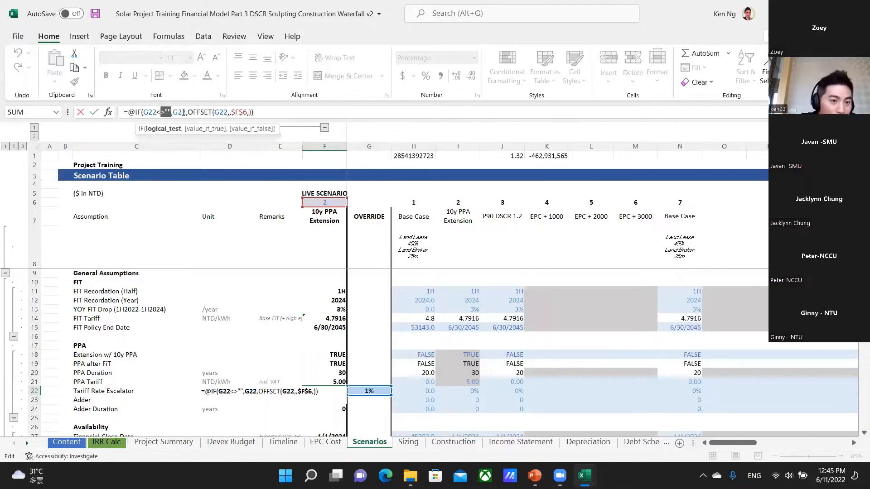
click(179, 112)
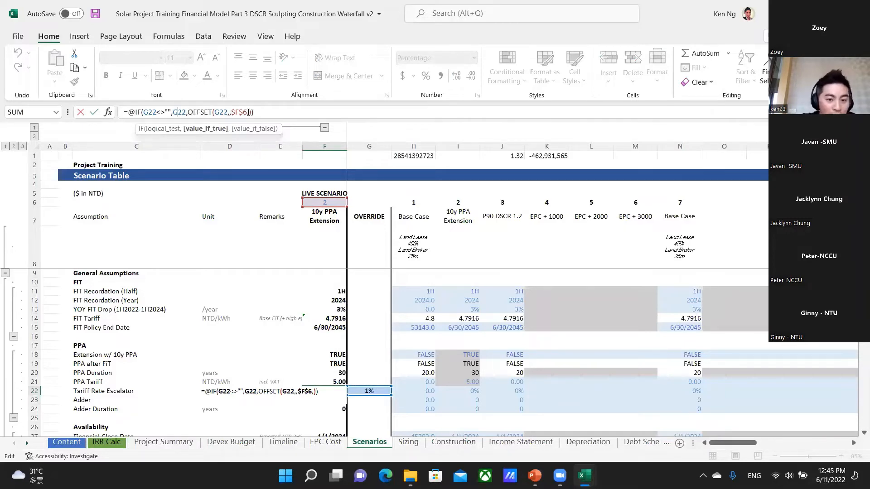
key(Escape)
key(Right)
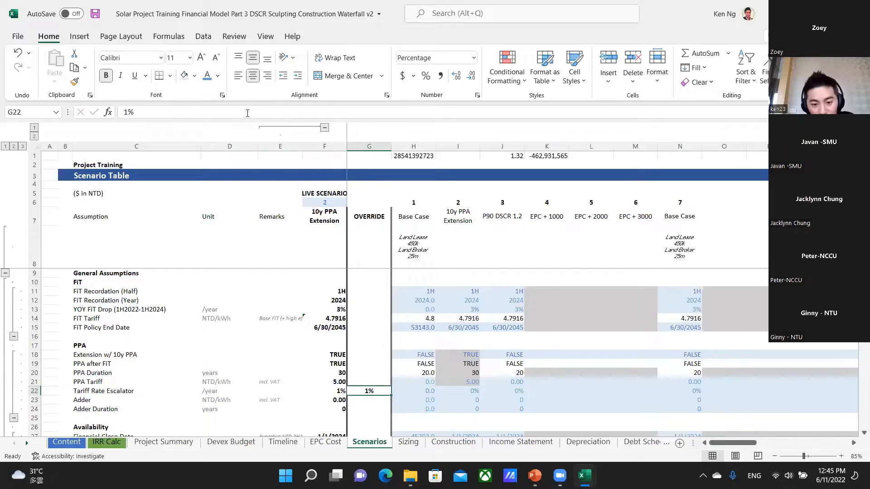
Replace the Tariff Rate Escalator override in G22 with the test text ab and check the live value in F22.
text(ab)
key(Return)
key(Up)
key(Left)
key(Right)
Clear the Tariff Rate Escalator override in G22 and review the scenario values along row 22.
key(Delete)
key(Right)
key(Right)
key(Right)
key(Right)
key(Right)
key(Right)
key(Left)
key(Left)
key(Left)
key(Left)
key(Left)
key(Left)
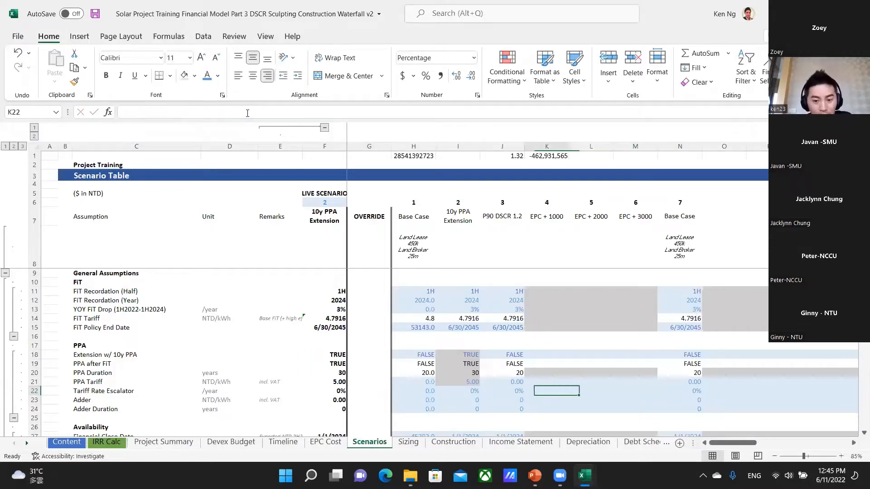
key(Down)
key(Down)
key(Up)
key(Up)
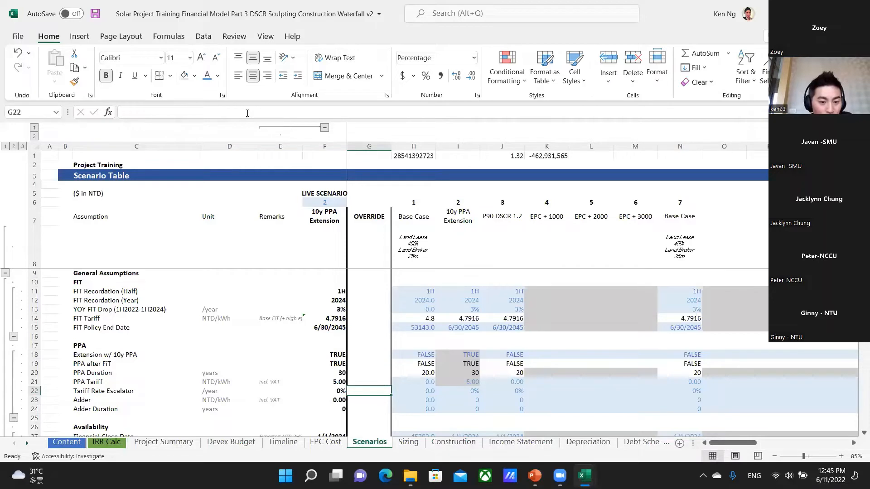
Enter a 5% Tariff Rate Escalator override in G22 and look through the preceding sheets, including Timeline and Devex Budget.
text(5%)
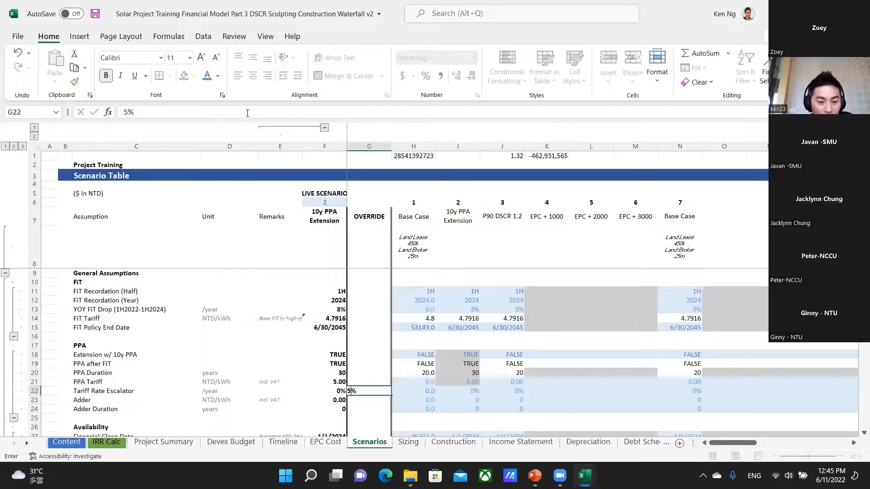
key(ctrl+Return)
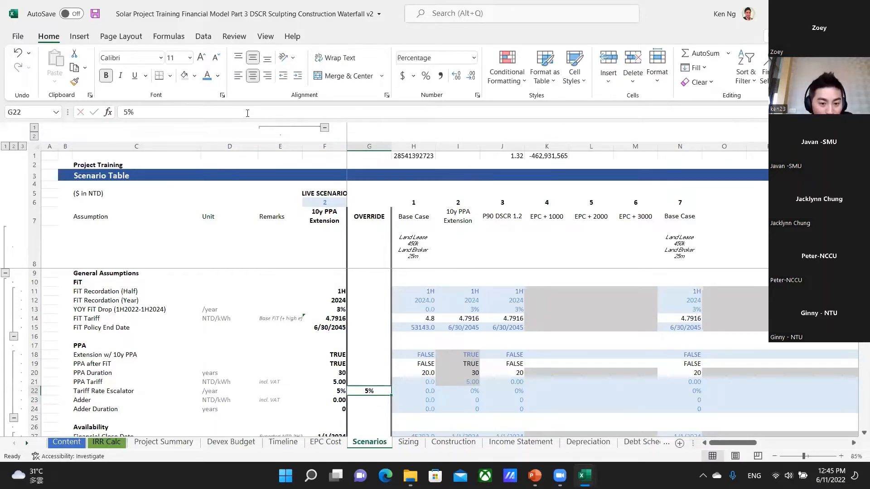
key(ctrl+Page_Up)
key(ctrl+Page_Up)
key(ctrl+Page_Up)
key(ctrl+Page_Up)
key(ctrl+Page_Up)
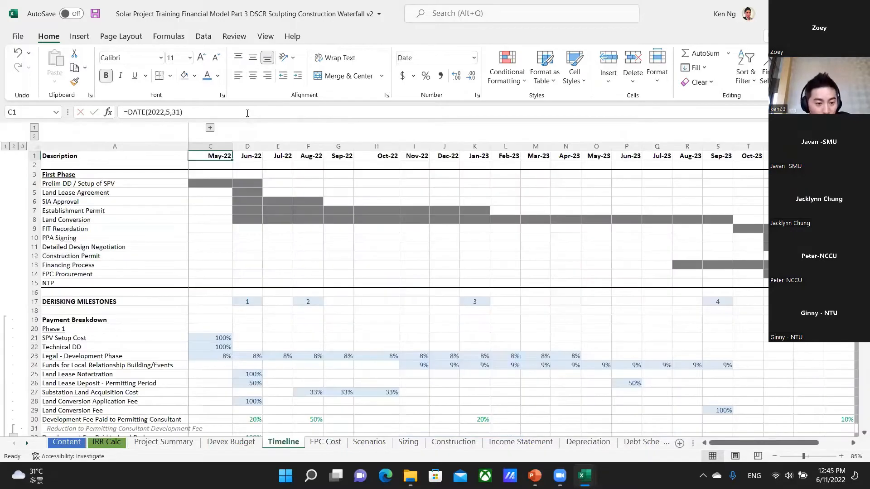
Return to the Scenarios sheet and clear the Tariff Rate Escalator override in G22.
key(ctrl+Page_Down)
key(ctrl+Page_Down)
key(ctrl+Page_Down)
key(ctrl+Page_Down)
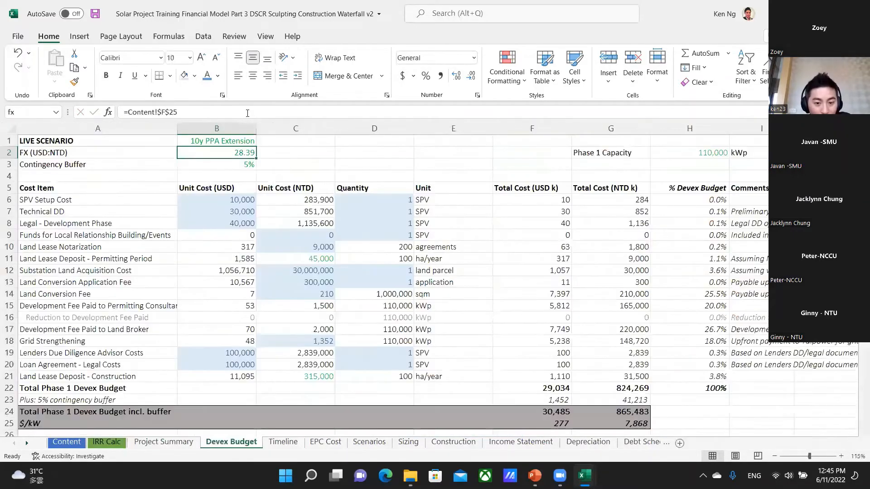
key(Delete)
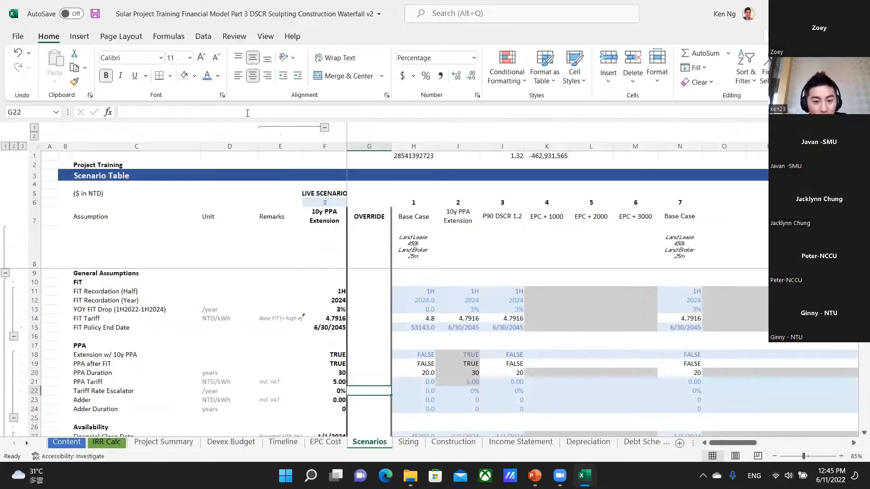
Enter 5% as the Tariff VAT Rate directly in the 10y PPA Extension scenario column, cell I33.
key(ctrl+Up)
key(ctrl+Down)
key(ctrl+Up)
key(ctrl+Down)
key(ctrl+Up)
key(Down)
key(Down)
key(Down)
key(Down)
key(Down)
key(Down)
key(Down)
key(Down)
key(Down)
key(Down)
key(Down)
key(Down)
key(Down)
key(Down)
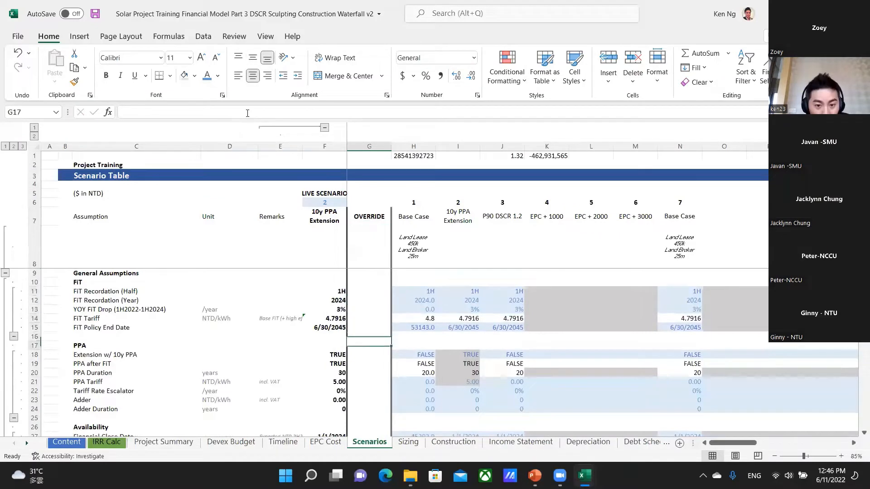
key(Down)
key(Down)
key(Down)
key(Down)
key(Down)
key(Down)
key(Down)
key(Right)
key(Right)
key(Down)
key(Down)
key(Down)
key(Down)
key(Right)
key(Left)
key(Down)
key(Down)
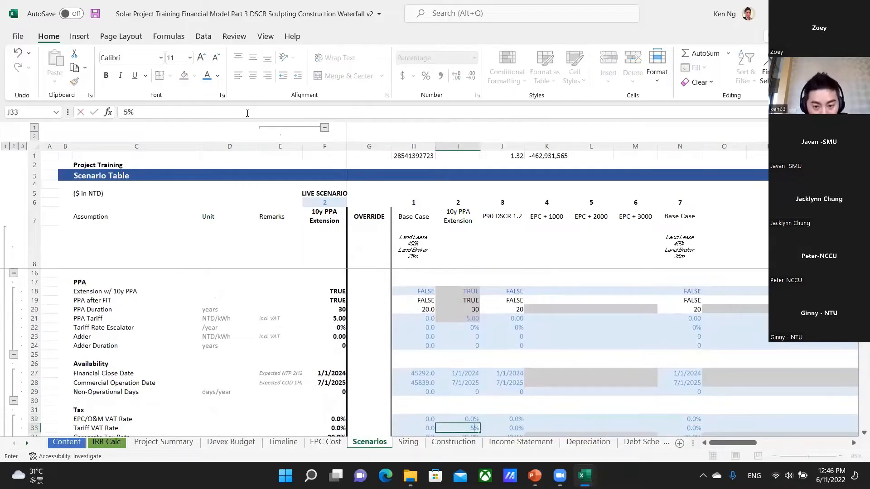
Look through the Timeline and Devex Budget sheets and return to the Scenarios sheet.
key(ctrl+Page_Up)
key(ctrl+Page_Up)
key(ctrl+Page_Up)
key(ctrl+Page_Up)
key(ctrl+Page_Up)
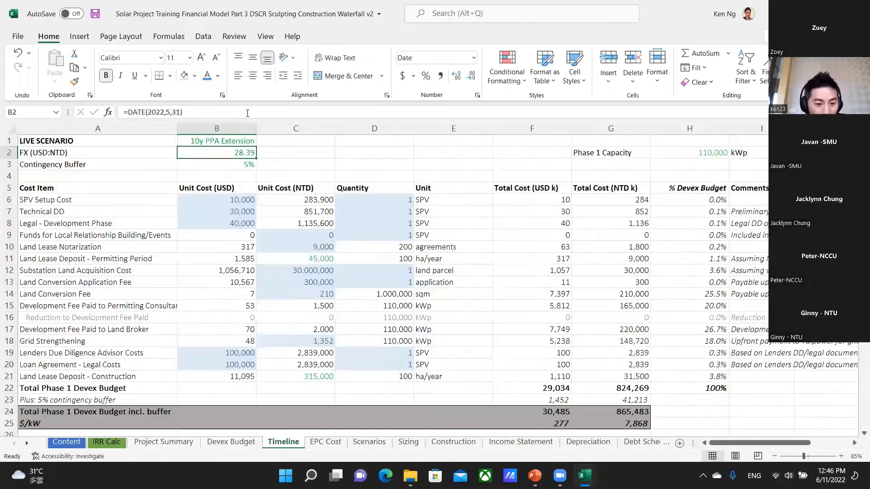
key(ctrl+Page_Down)
key(ctrl+Page_Down)
key(ctrl+Page_Down)
key(ctrl+Page_Down)
key(ctrl+Page_Down)
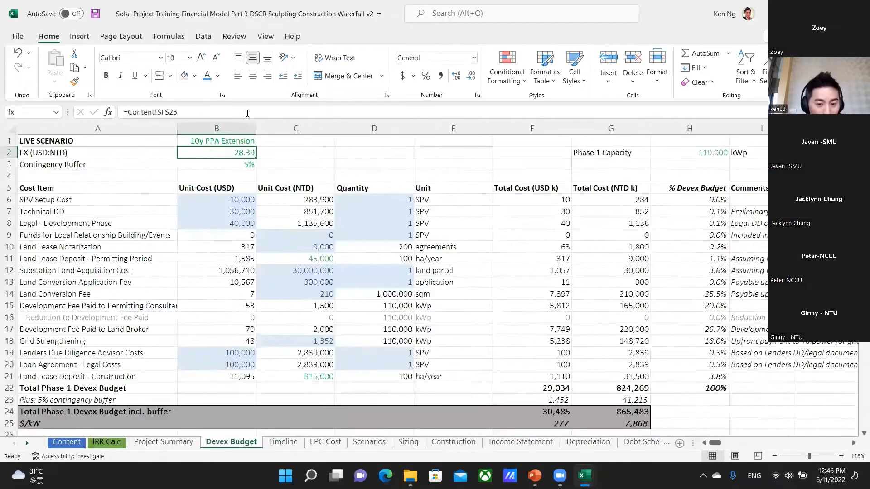
Copy the 0% Tariff VAT Rate from the P90 DSCR 1.2 scenario in J33 into I33.
key(Up)
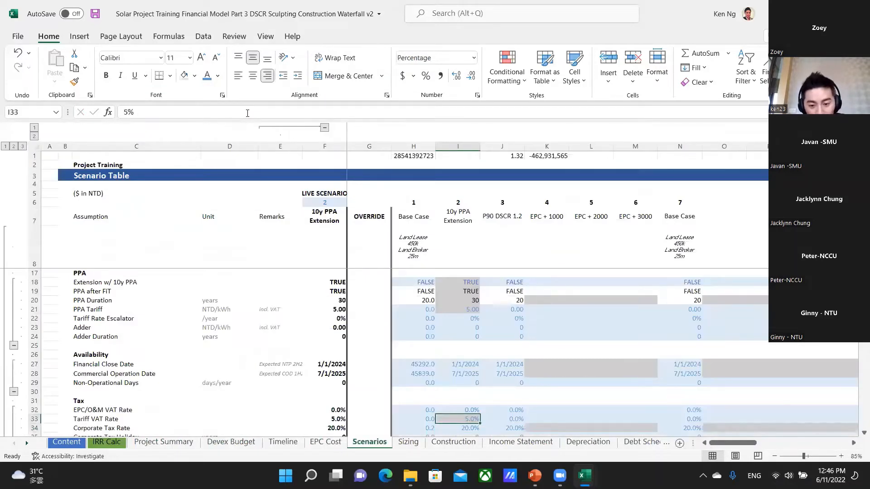
key(Right)
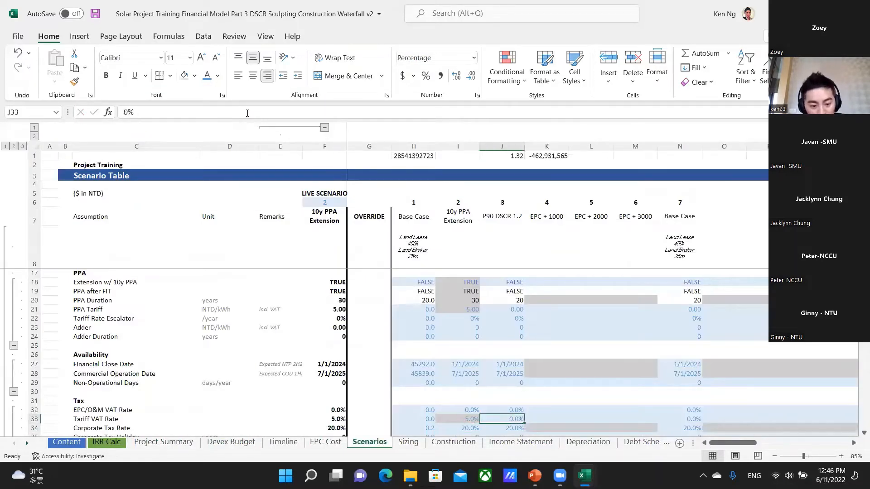
key(ctrl+c)
key(Left)
key(ctrl+v)
key(Escape)
Enter a 5% Tariff VAT Rate in the override column, cell G33.
key(Left)
key(Left)
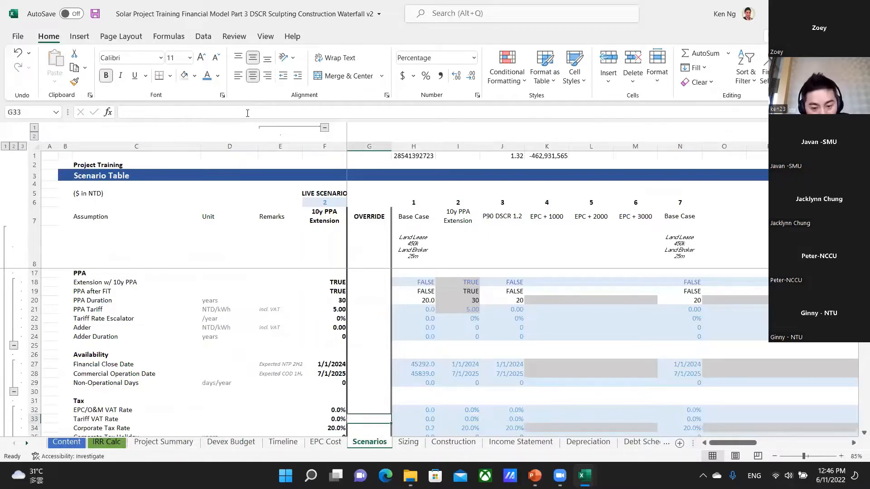
text(5%)
key(ctrl+Return)
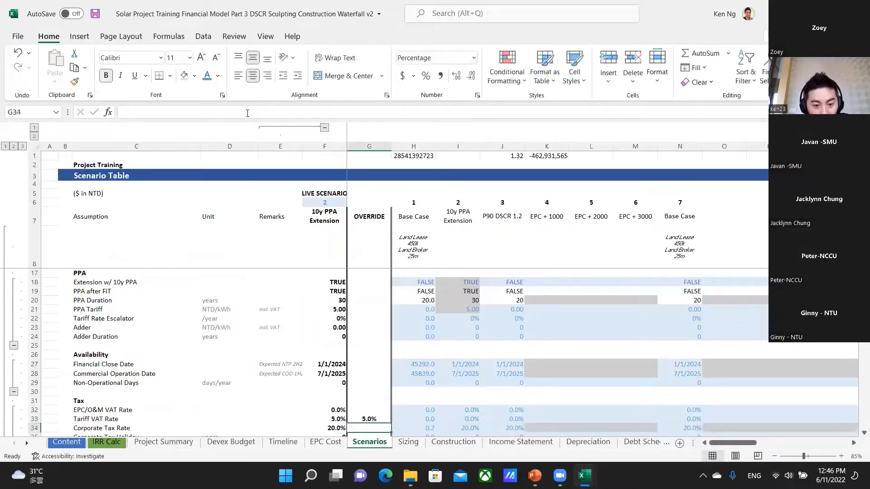
Compare the Tariff VAT Rate scenario values along row 33 with the override, and clear the override in G33.
key(Right)
key(Right)
key(Right)
key(Right)
key(Right)
key(Right)
key(Right)
key(Right)
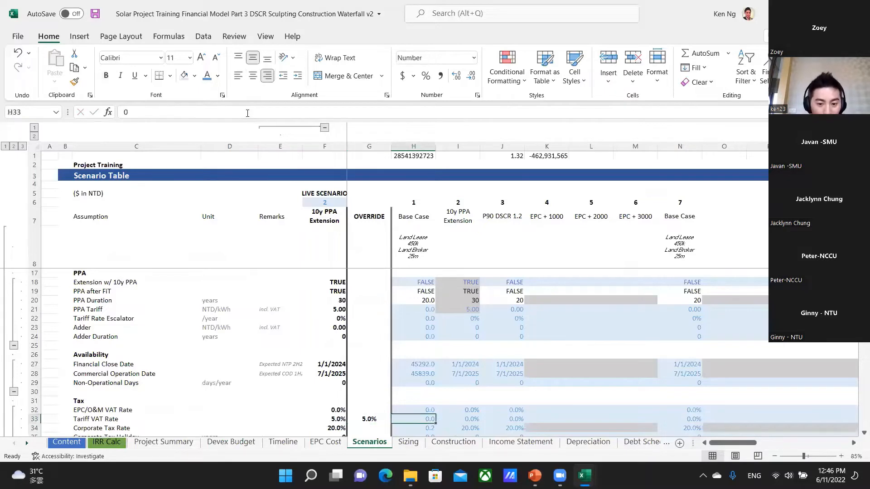
key(Left)
key(Left)
key(Left)
key(Left)
key(Left)
key(Left)
key(Left)
key(Left)
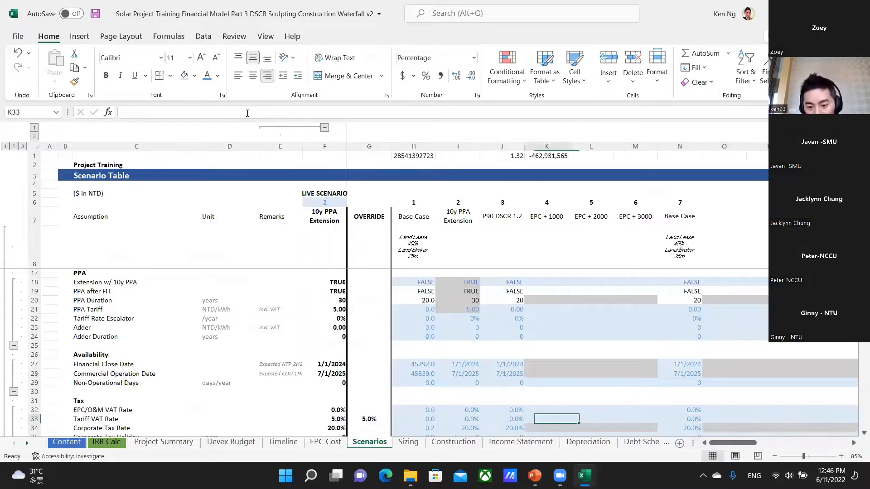
key(Right)
key(Right)
key(Right)
key(Left)
key(Left)
key(Left)
key(Left)
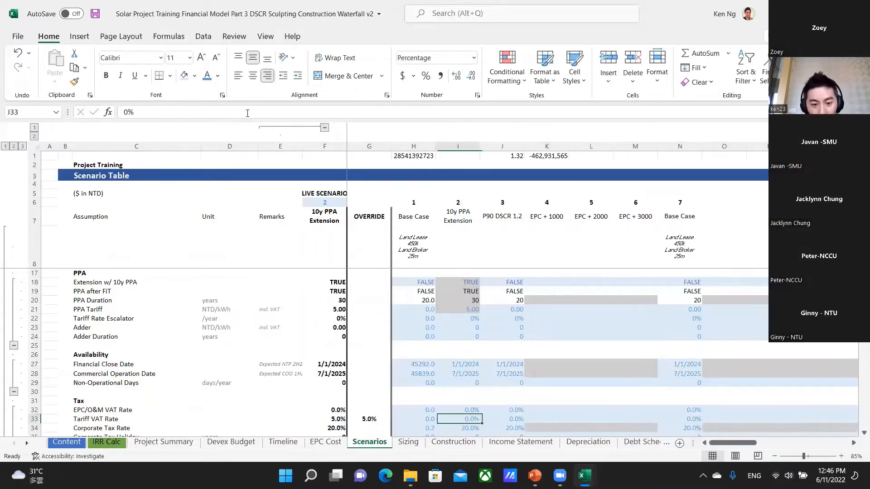
key(Right)
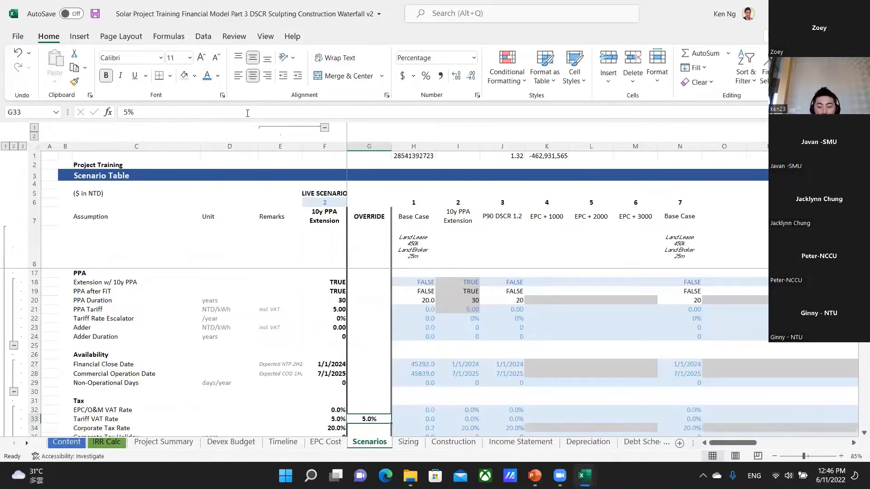
key(Delete)
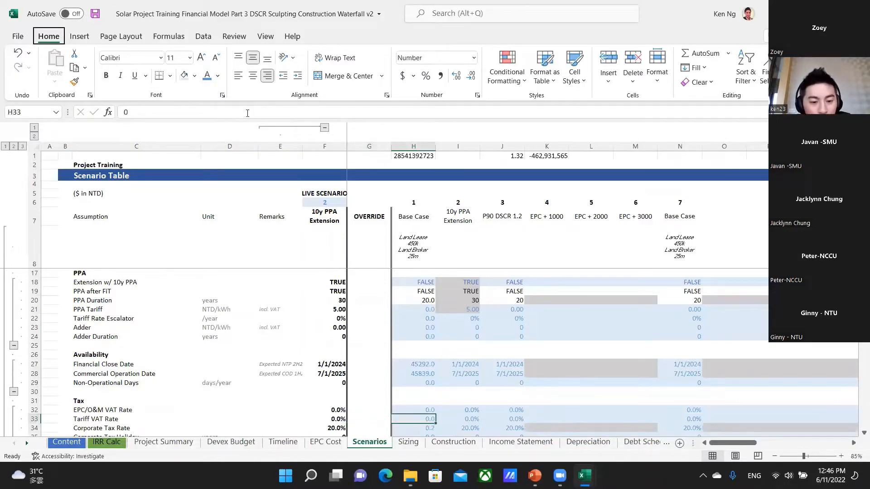
Switch to the NEFIN Solar Modelling Crash Course presentation in PowerPoint and advance from Modelling Best Practice to the Anatomy of a solar project slide.
key(alt+Tab)
key(alt+Tab)
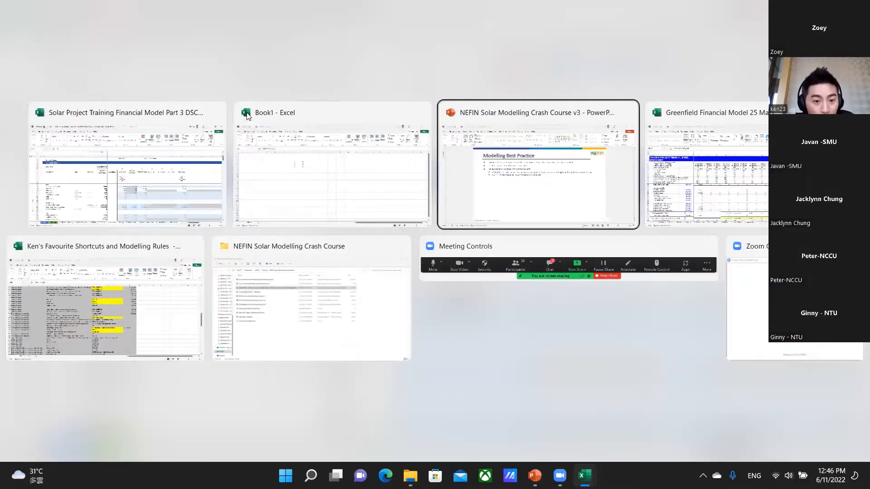
key(Down)
key(Up)
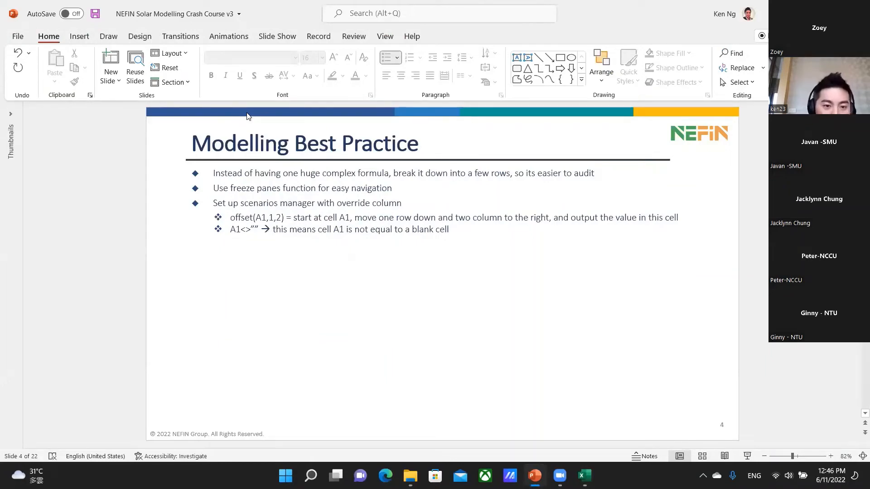
key(Down)
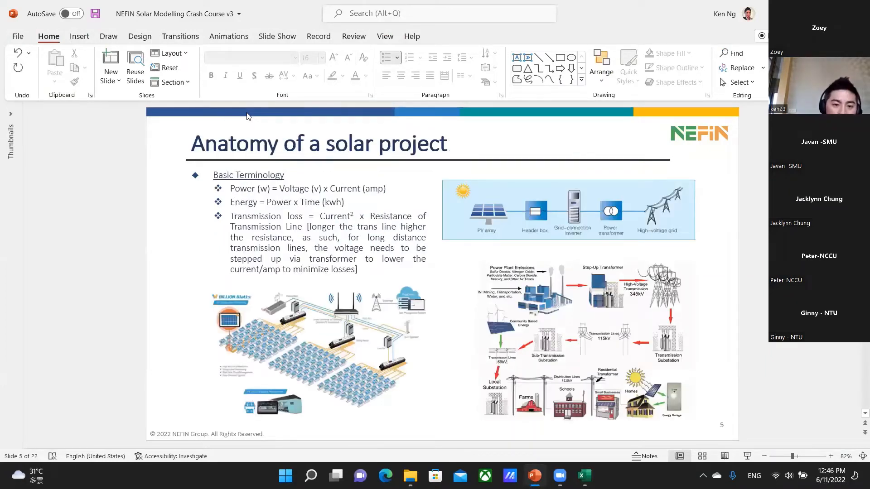
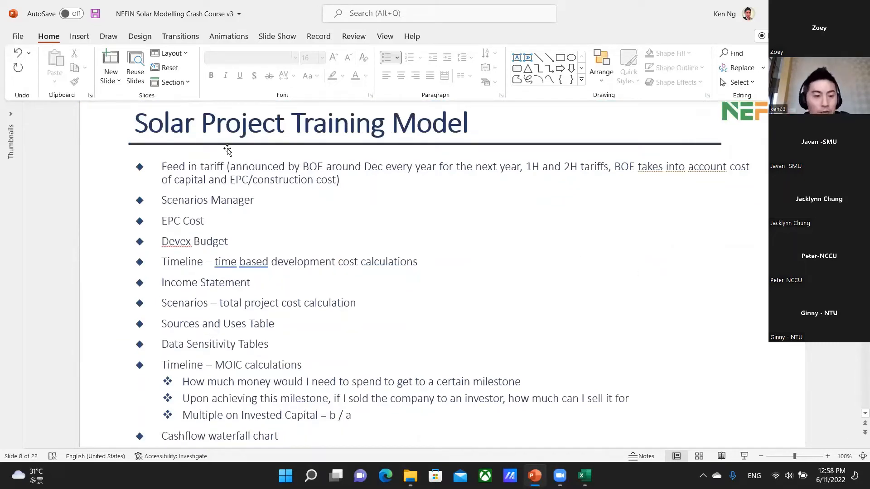
Read through the Feed in tariff bullet, highlighting BOE and following the yearly December announcement of next year's tariffs.
click(198, 165)
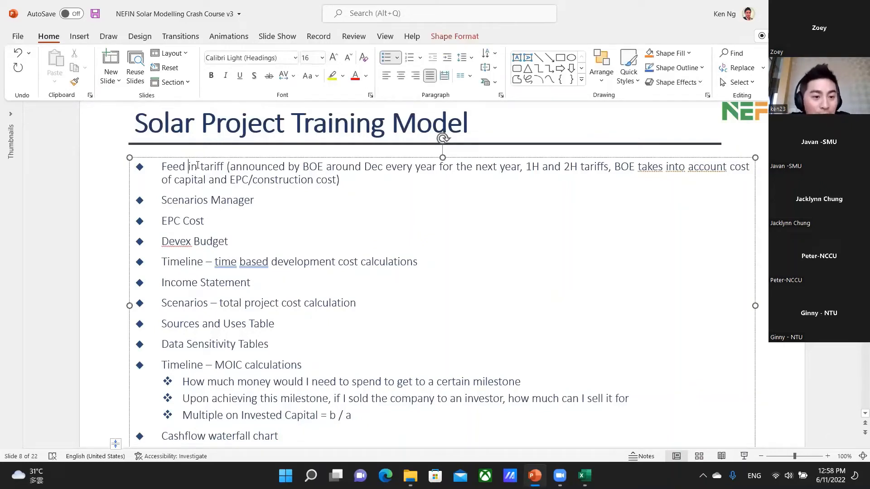
key(ctrl+Left)
key(ctrl+Right)
key(ctrl+Right)
key(ctrl+Right)
key(ctrl+Right)
key(ctrl+Right)
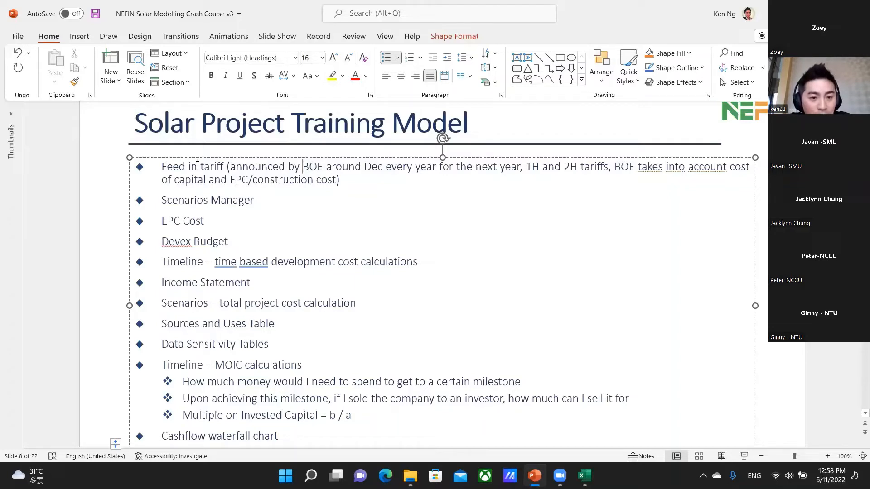
key(ctrl+shift+Right)
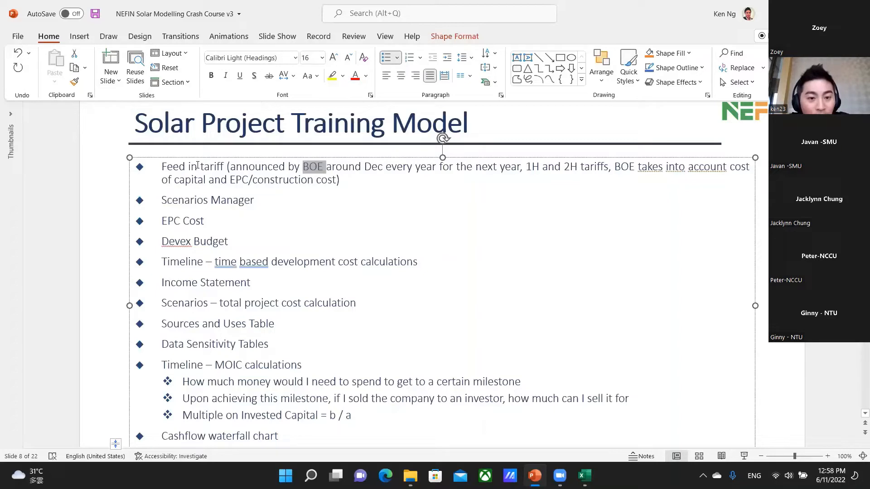
key(ctrl+Right)
key(ctrl+Right)
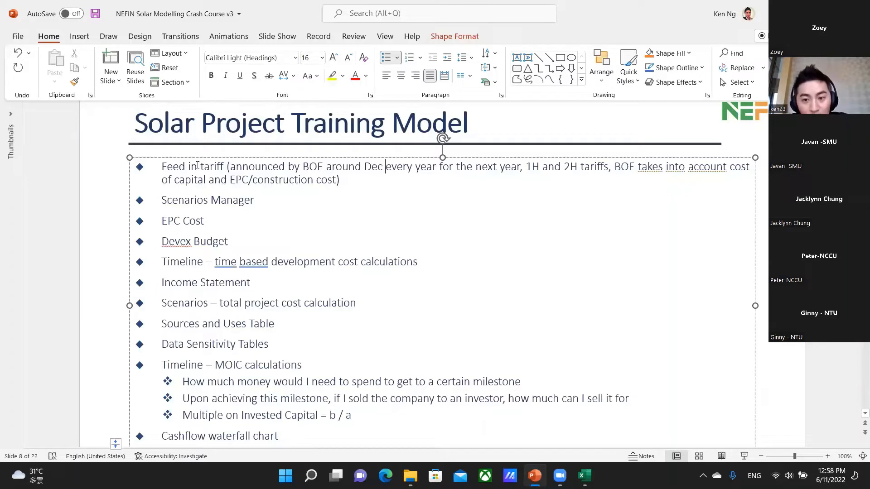
key(ctrl+Right)
key(ctrl+Right)
key(ctrl+Right)
key(ctrl+Right)
key(ctrl+Right)
key(ctrl+Right)
key(ctrl+Right)
key(ctrl+Right)
key(ctrl+Right)
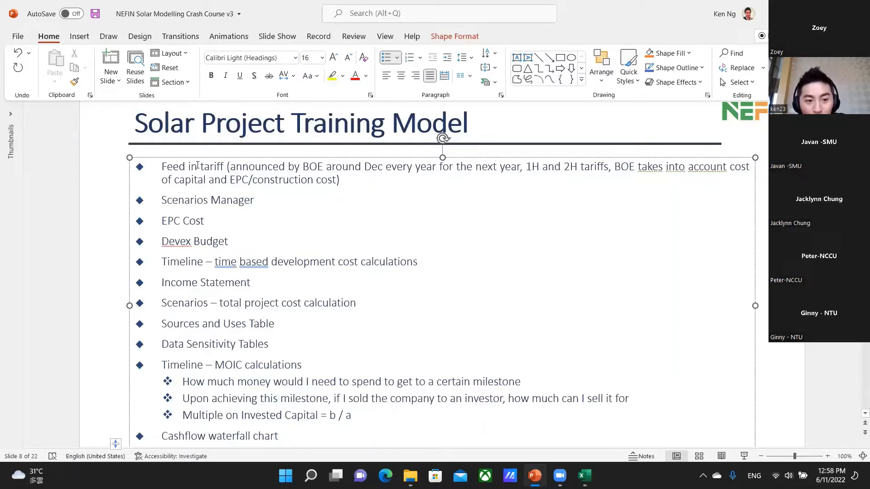
Examine the part of the Feed in tariff bullet about BOE taking cost of capital and EPC/construction cost into account.
key(ctrl+Right)
key(ctrl+Right)
key(ctrl+Right)
key(ctrl+Right)
key(ctrl+Right)
key(ctrl+Right)
key(ctrl+Right)
key(ctrl+Right)
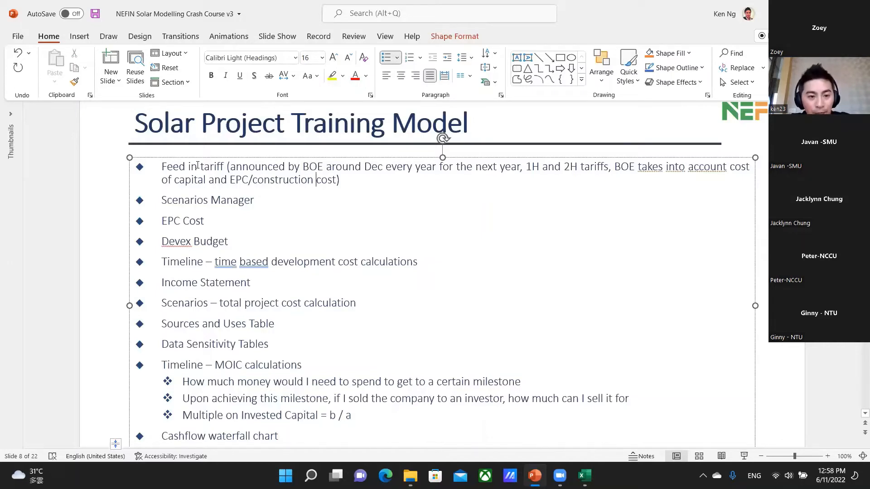
key(ctrl+Left)
key(ctrl+Left)
key(ctrl+Left)
key(ctrl+Left)
key(ctrl+Left)
key(ctrl+Left)
key(ctrl+Left)
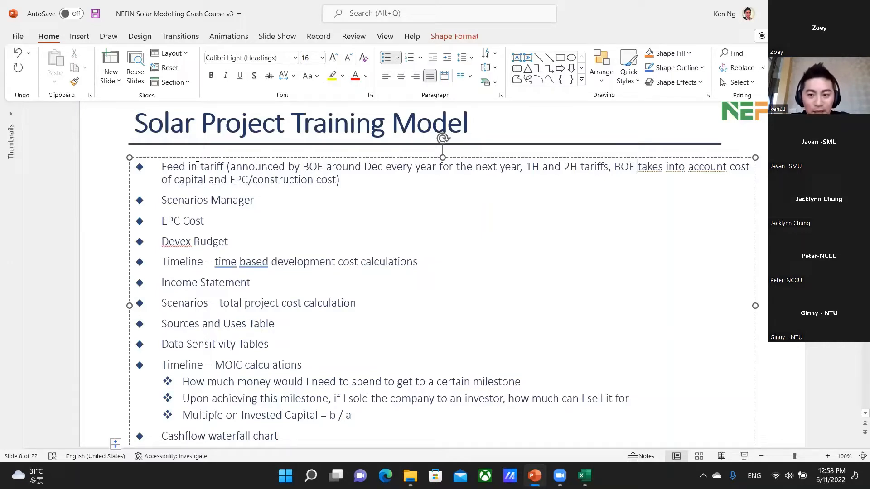
key(ctrl+Right)
key(ctrl+Right)
key(ctrl+Right)
key(ctrl+Right)
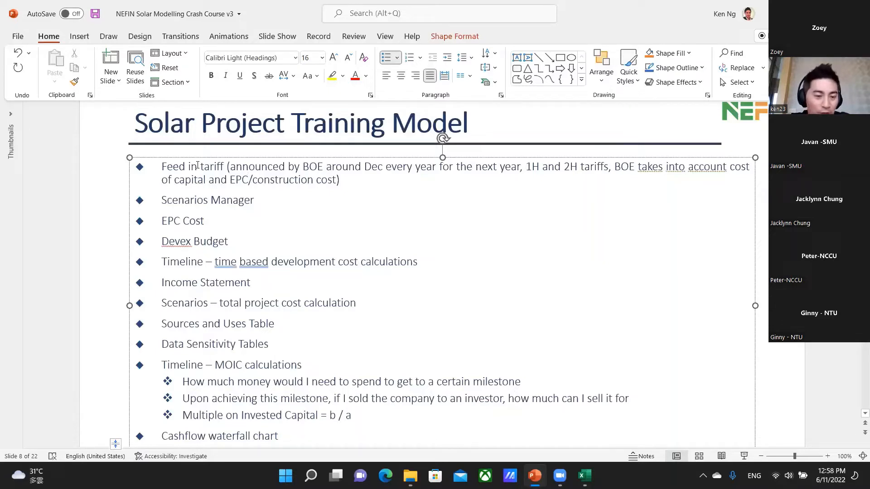
key(ctrl+Right)
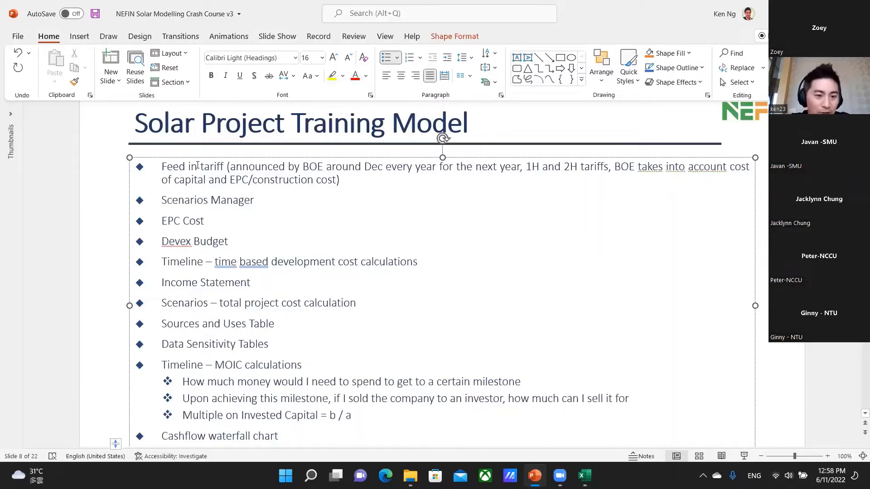
key(ctrl+Right)
key(ctrl+Right)
key(ctrl+Right)
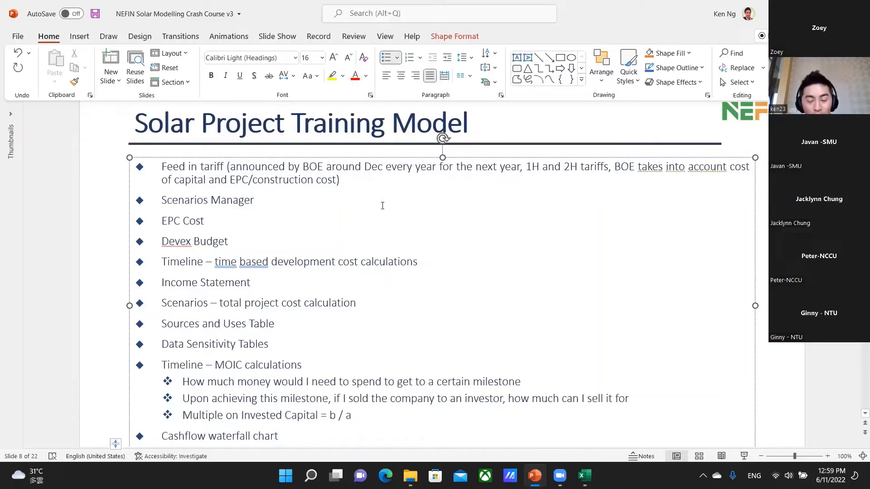
Highlight the word tariff in the first bullet and move on to the Scenarios Manager and EPC Cost bullets.
double_click(225, 166)
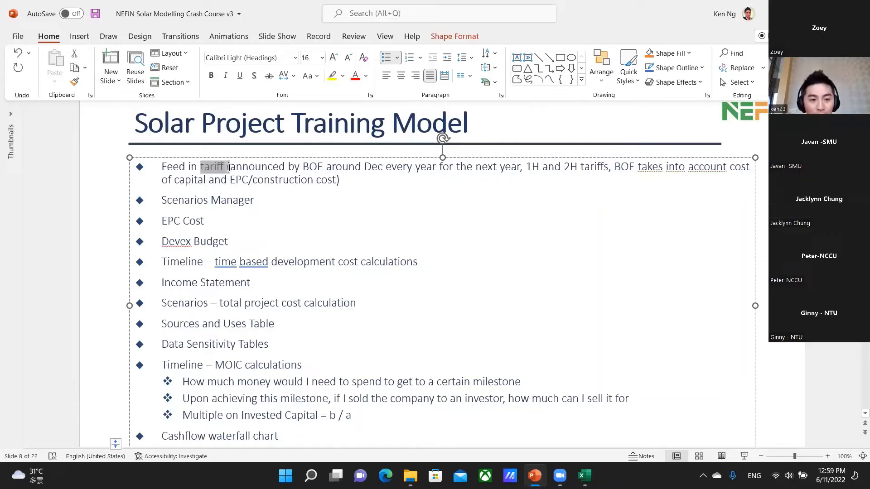
click(224, 171)
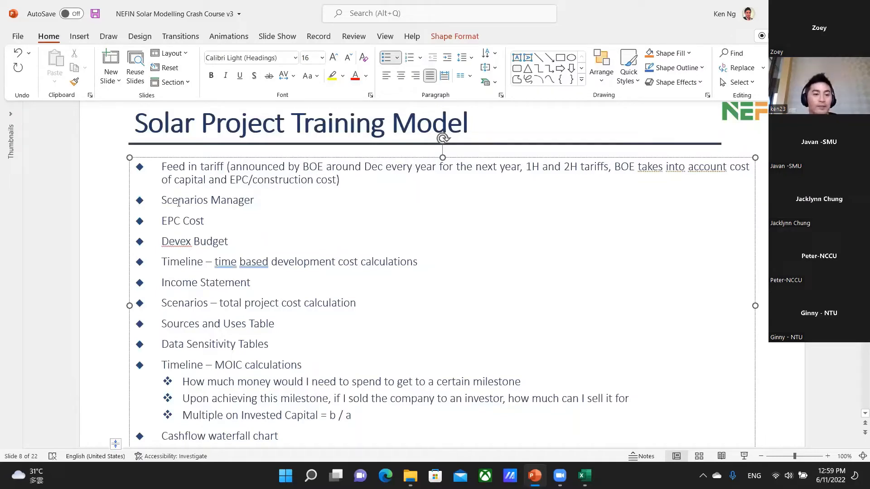
click(102, 201)
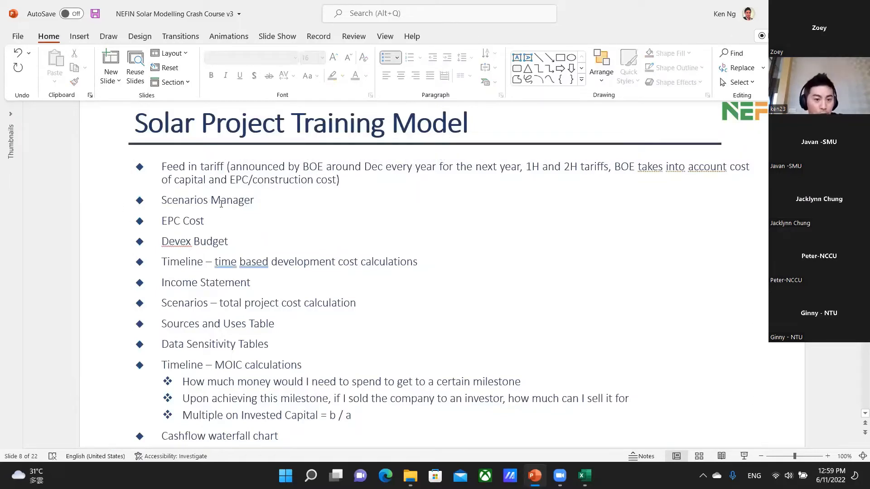
drag(212, 202, 220, 222)
click(200, 222)
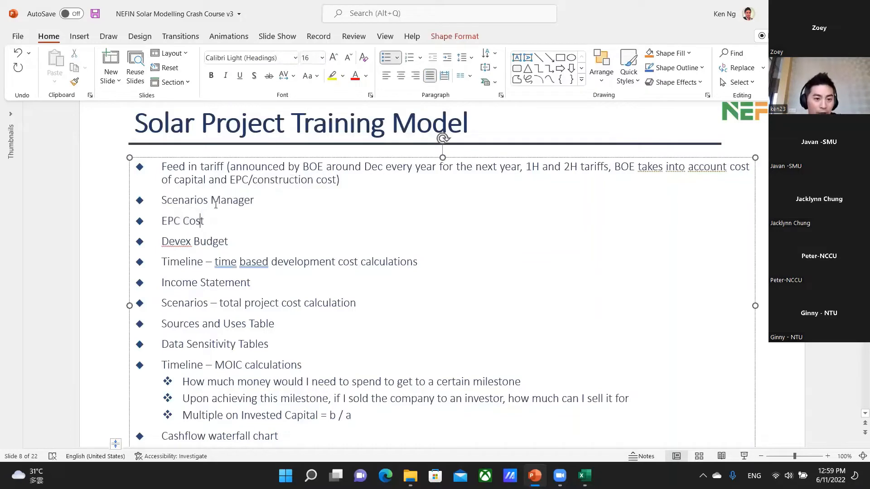
Switch to the solar financial model in Excel and review the scenario names along row 7 of the Scenarios sheet.
key(alt+Tab)
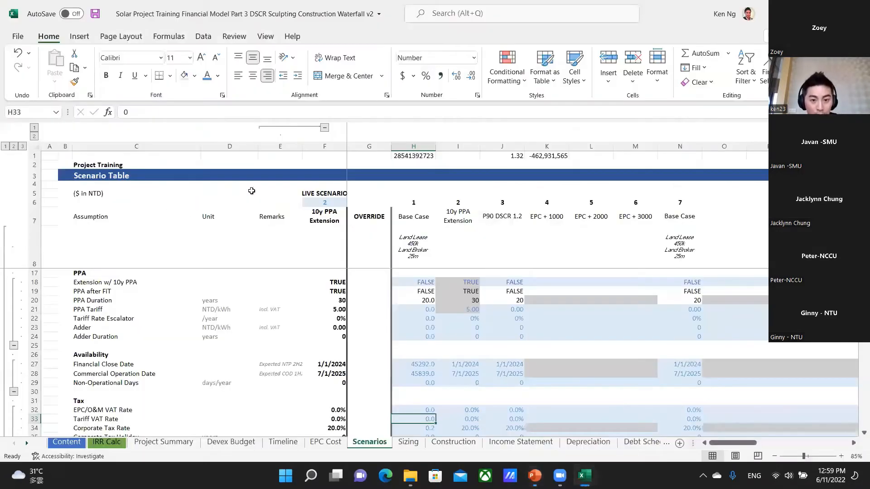
key(Up)
key(Left)
key(Down)
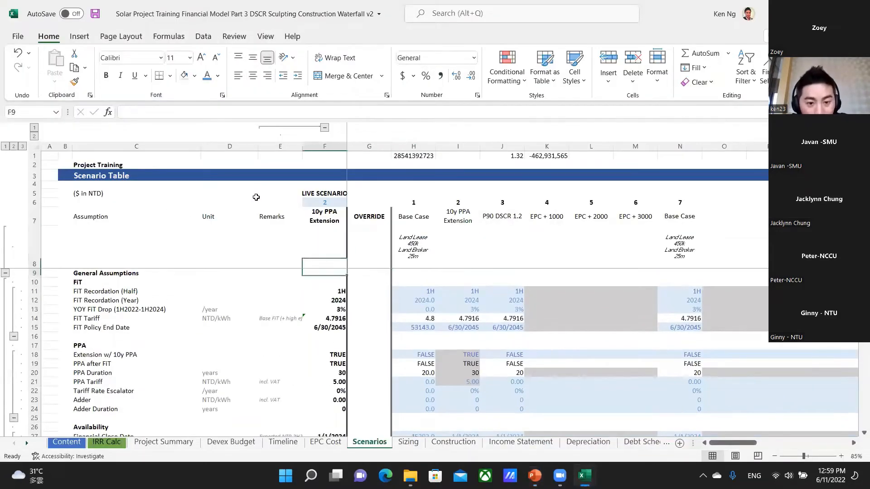
key(Right)
key(Right)
key(Up)
key(Up)
key(Up)
key(Right)
key(Down)
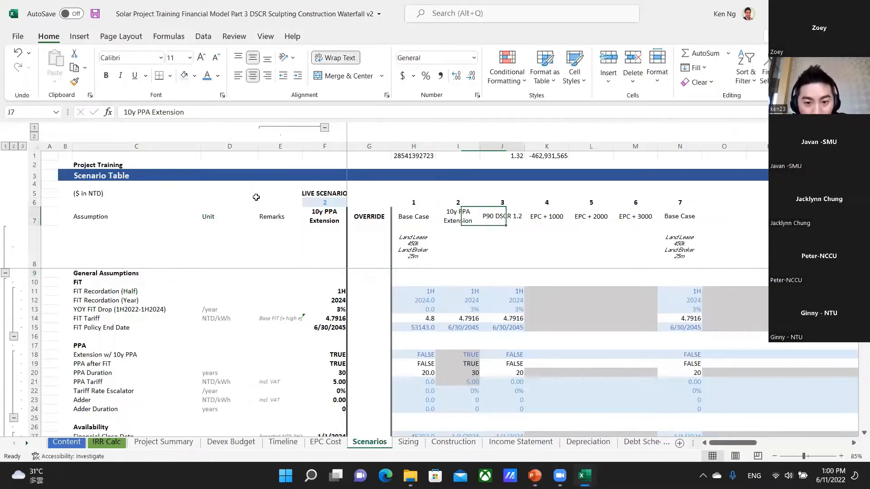
key(Right)
key(Left)
key(Left)
key(Right)
key(Right)
key(Right)
key(Right)
key(Right)
key(Right)
key(Right)
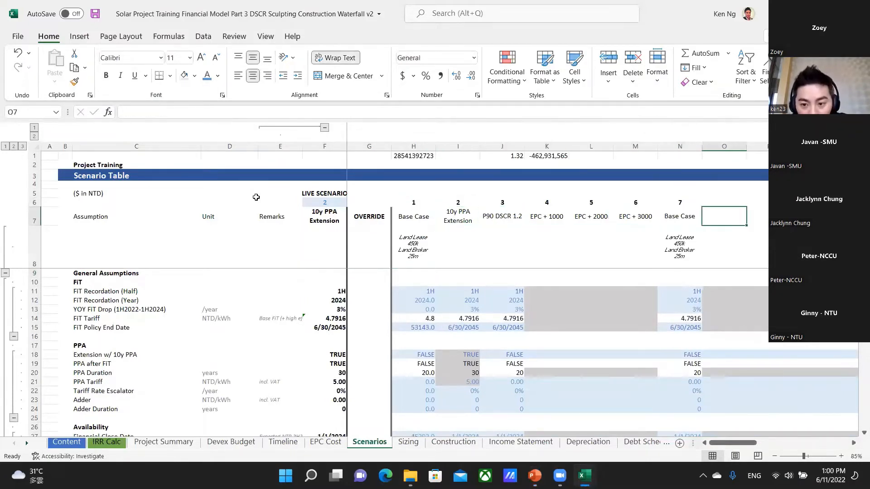
key(Left)
key(Left)
key(Left)
key(Left)
key(Left)
key(Left)
key(Left)
key(Left)
Examine the live scenario assumptions in column F, focusing on the FiT Recordation half and year in F11 and F12.
key(Right)
key(Left)
key(Left)
key(Left)
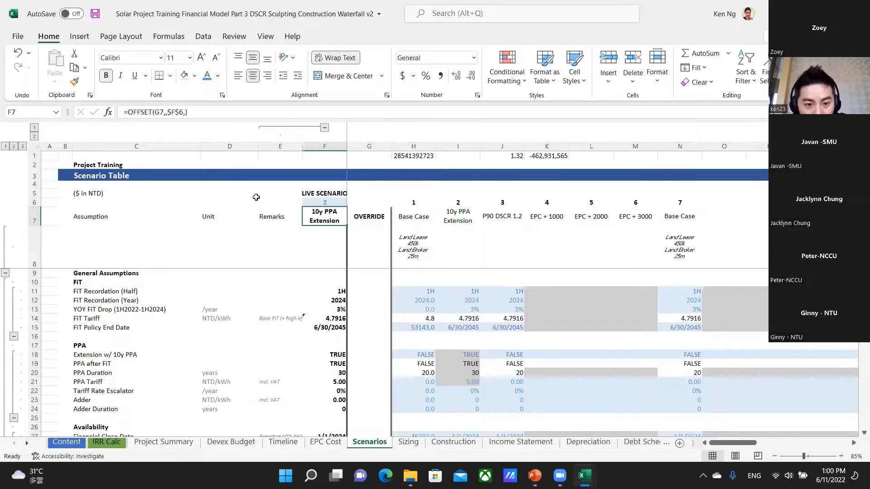
key(Right)
key(Down)
key(Down)
key(Down)
key(Down)
key(Down)
key(Down)
key(Down)
key(Down)
key(Down)
key(Down)
key(Down)
key(Down)
key(Down)
key(Down)
key(Down)
key(Down)
key(Down)
key(Down)
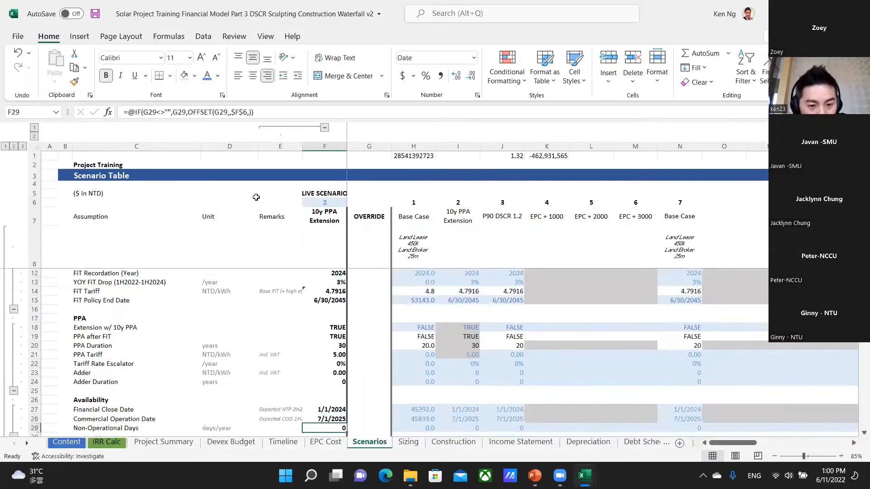
key(Up)
key(Up)
key(Up)
key(Up)
key(Up)
key(Up)
key(Up)
key(Up)
key(Up)
key(Up)
key(Up)
key(Up)
key(Up)
key(Up)
key(Up)
key(Up)
key(Down)
key(Down)
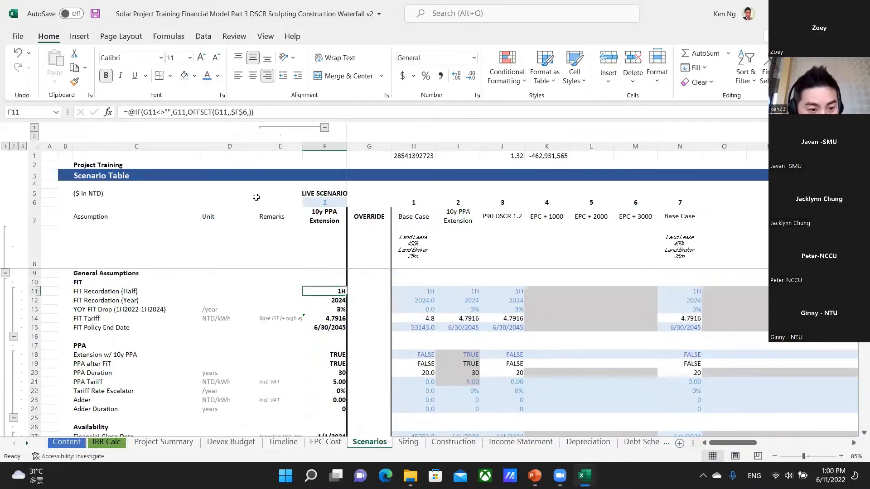
key(Down)
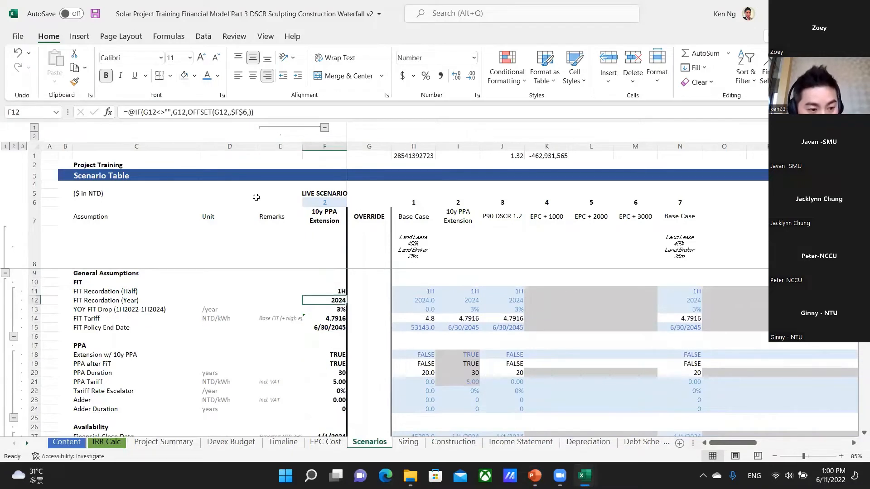
key(Left)
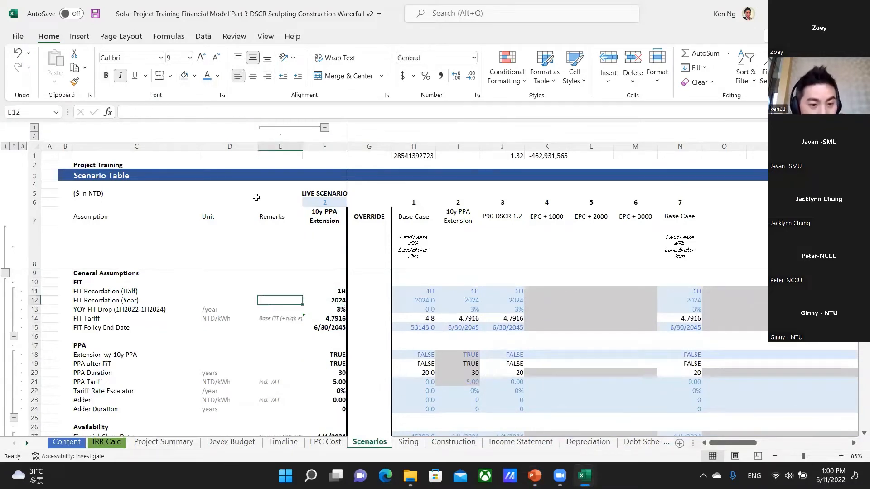
key(Right)
key(Up)
key(Down)
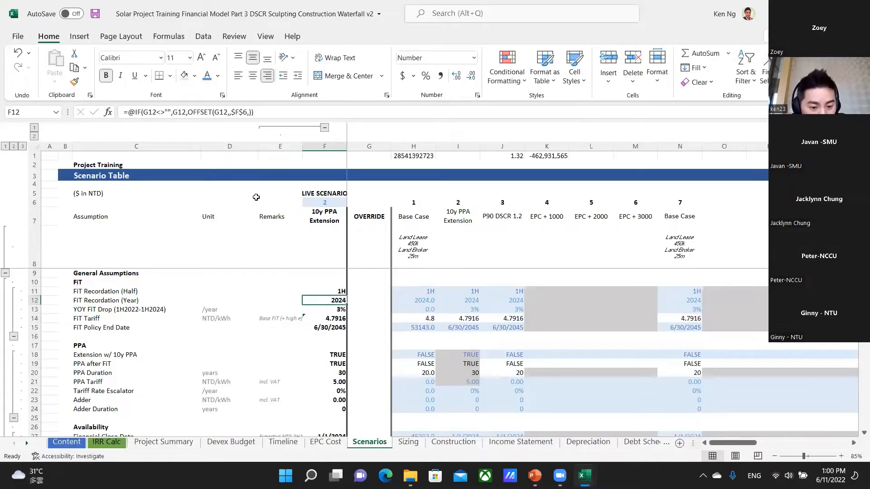
Open the Timeline sheet and examine the First Phase development schedule from Prelim DD / Setup of SPV to Land Conversion.
key(ctrl+Page_Up)
key(ctrl+Page_Up)
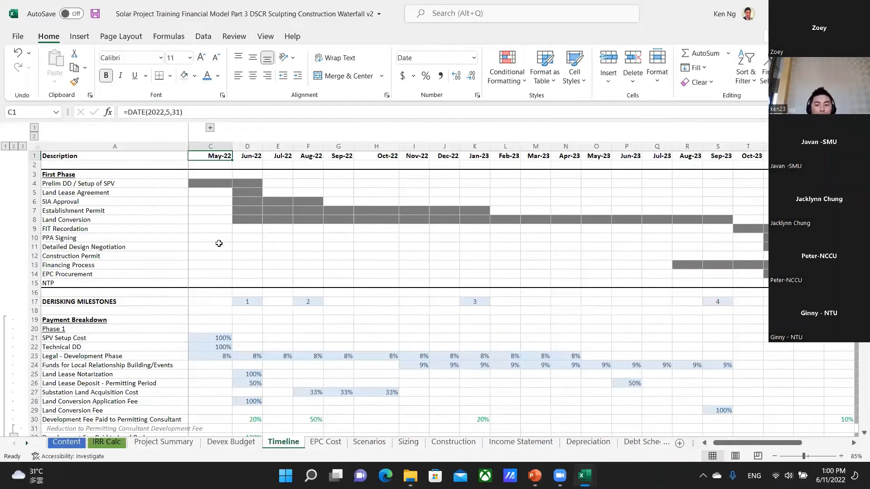
drag(207, 183, 248, 183)
drag(78, 185, 79, 248)
click(247, 229)
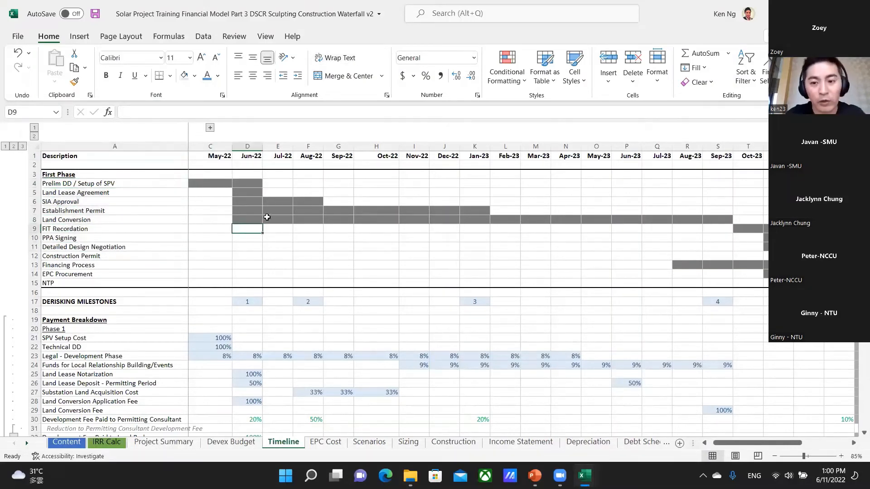
key(Left)
key(Left)
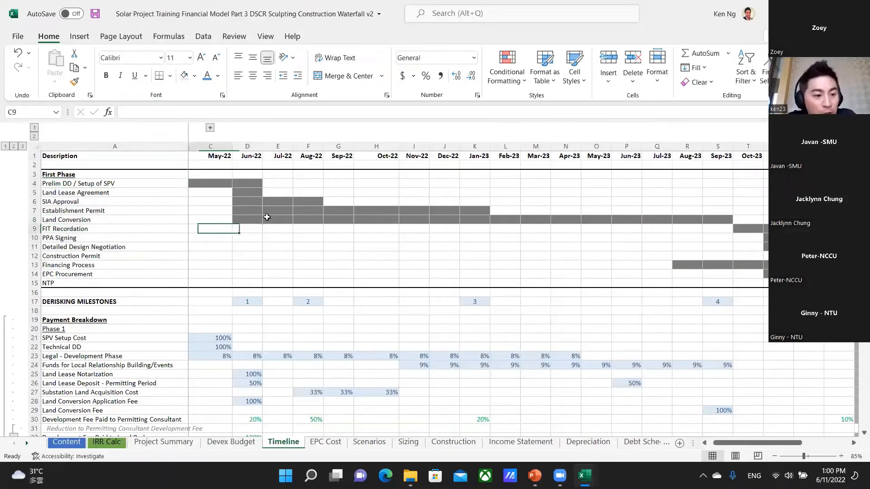
key(Up)
key(Right)
key(Right)
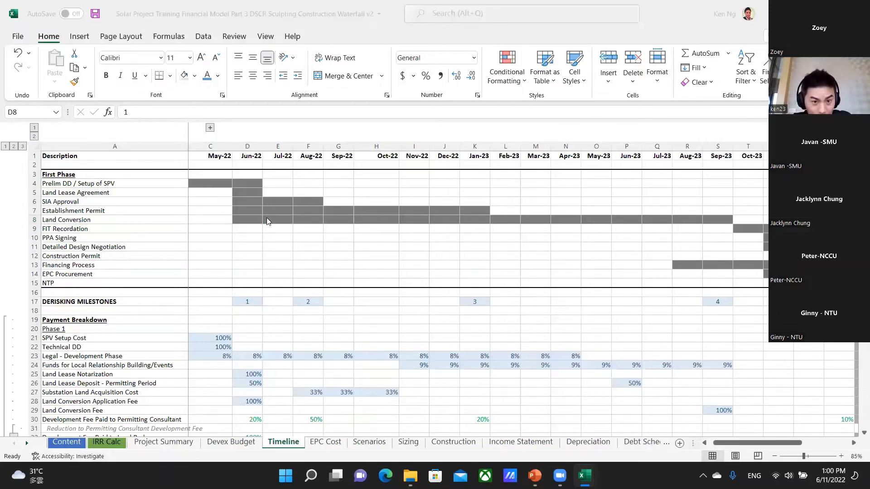
Switch back to the PowerPoint presentation and advance to the Ground Mounted vs Mixed Fish Farm Solar slide.
key(alt+Tab)
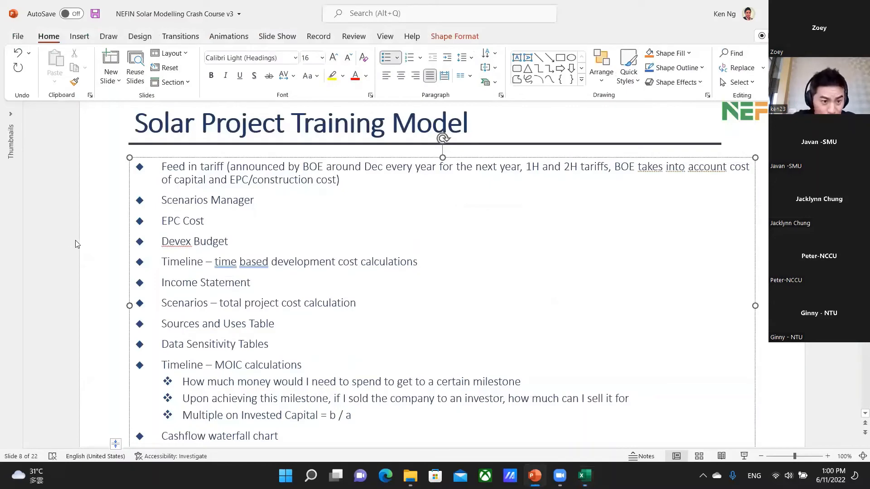
click(75, 244)
scroll(82, 249, down, 5)
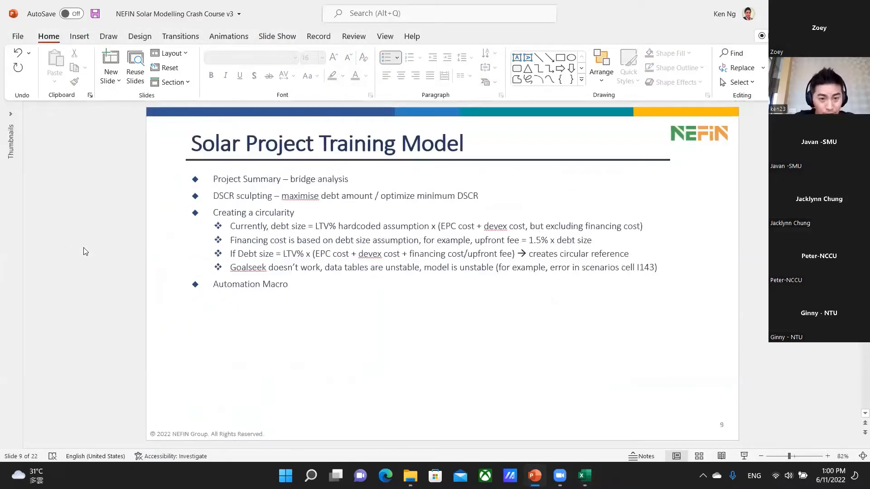
scroll(85, 248, down, 2)
Examine the ground-mounted and mixed fish farm solar photos up close, enlarging the slide to 150%.
scroll(88, 250, up, 1)
scroll(142, 242, up, 2)
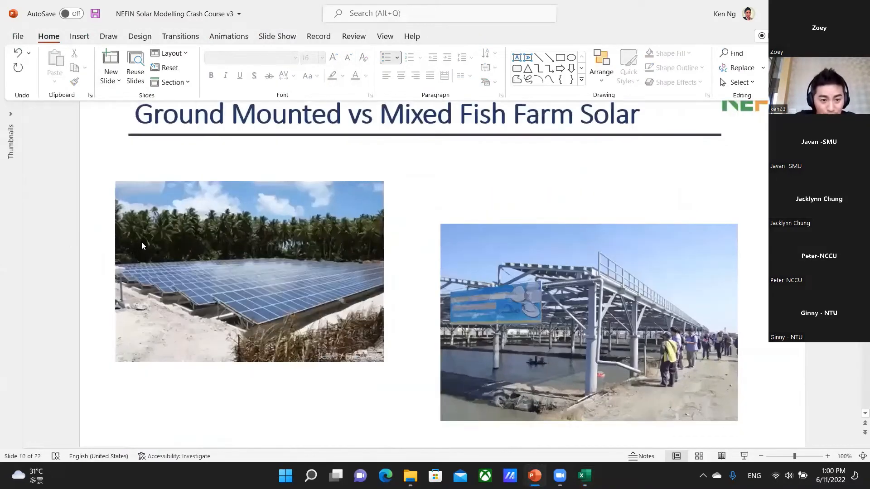
scroll(142, 242, up, 1)
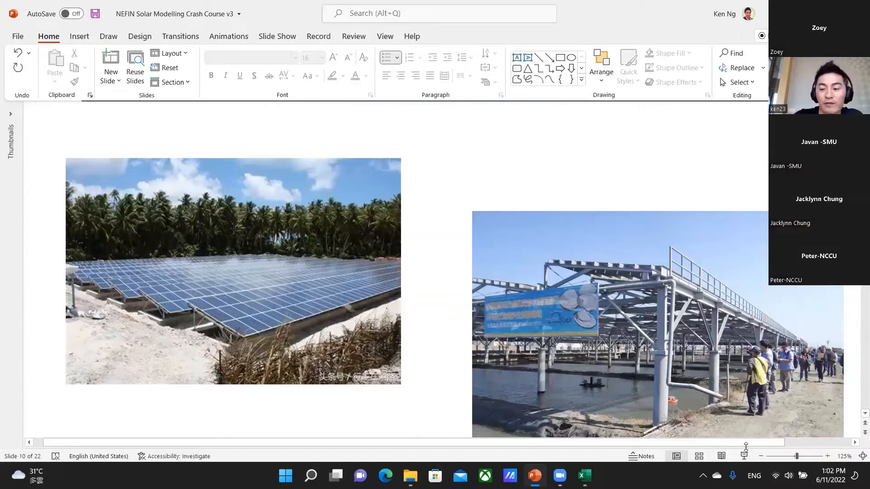
click(856, 443)
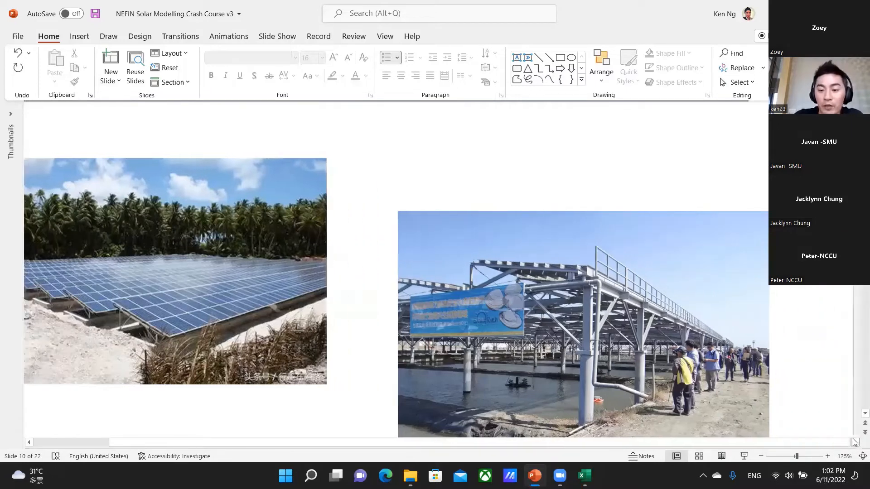
scroll(401, 338, down, 3)
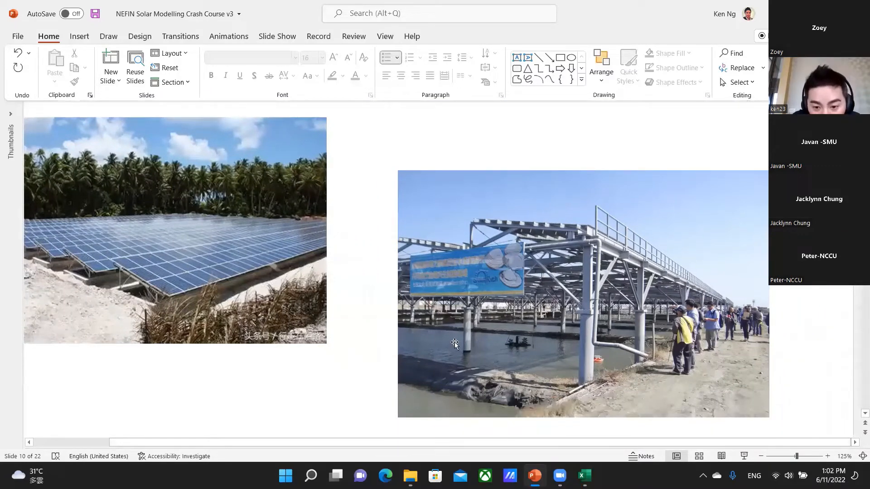
ctrl+scroll(455, 344, up, 2)
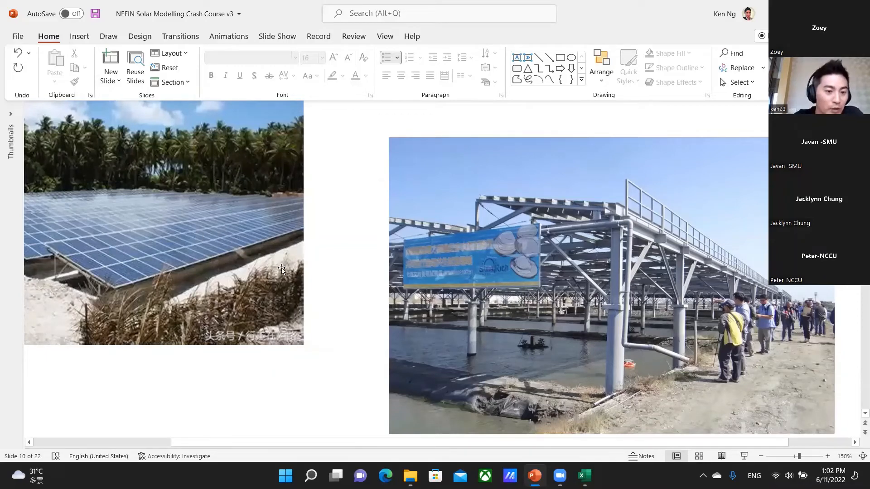
Switch back to the Excel financial model and examine the Prelim DD / Setup of SPV bar in C4:D4, spanning May-22 to Jun-22.
key(alt+Tab)
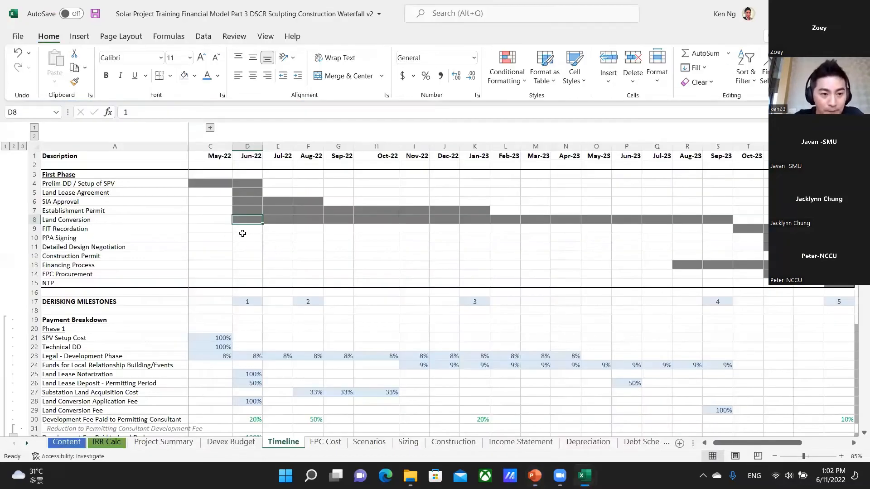
key(Left)
key(Up)
key(Up)
key(Up)
key(Up)
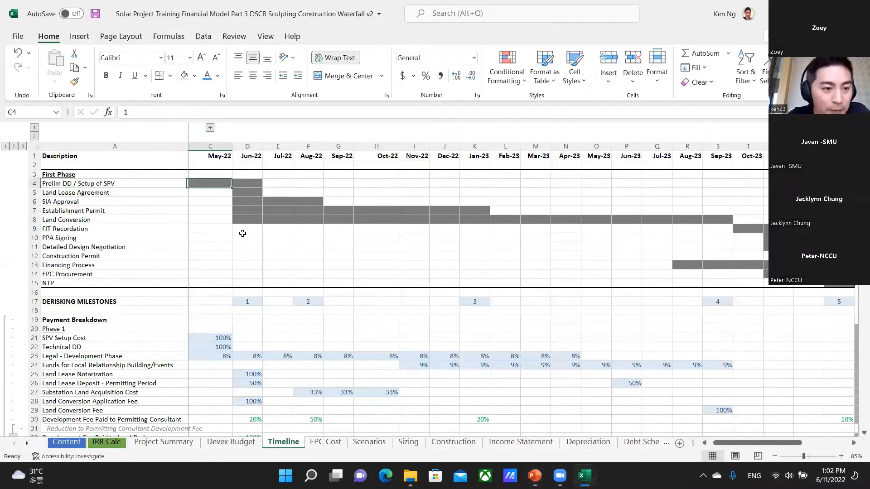
key(Right)
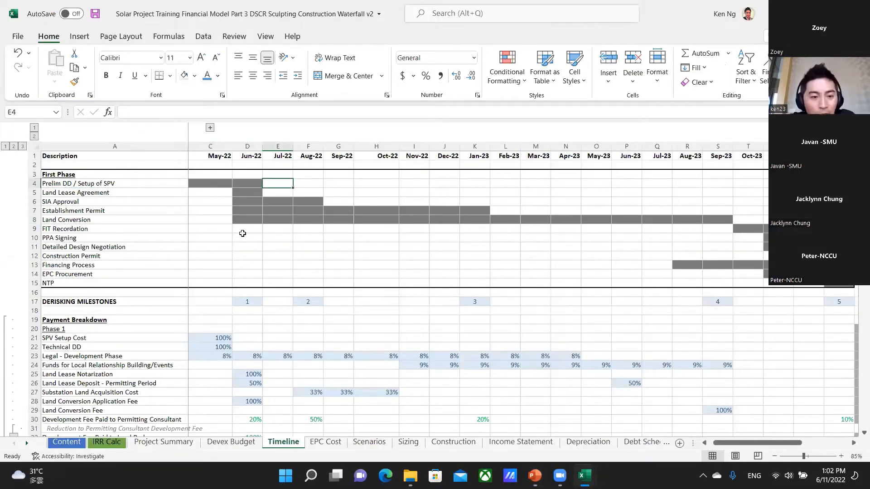
key(Left)
key(Left)
key(Right)
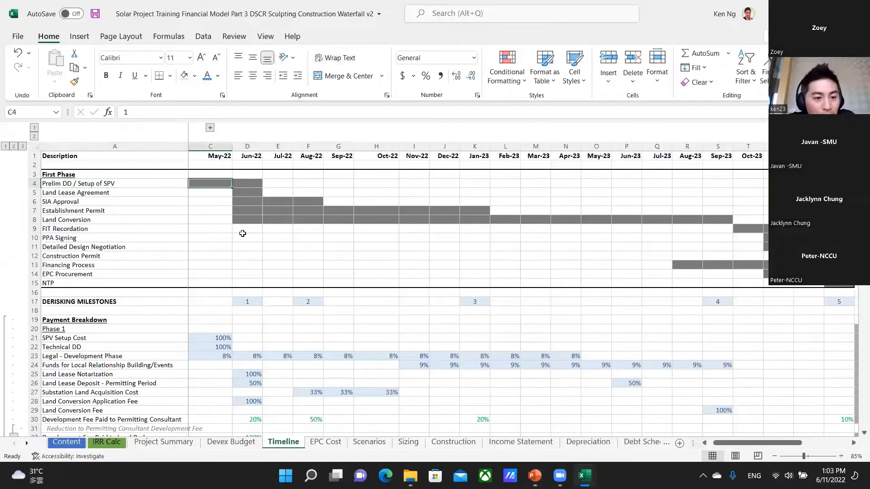
key(Left)
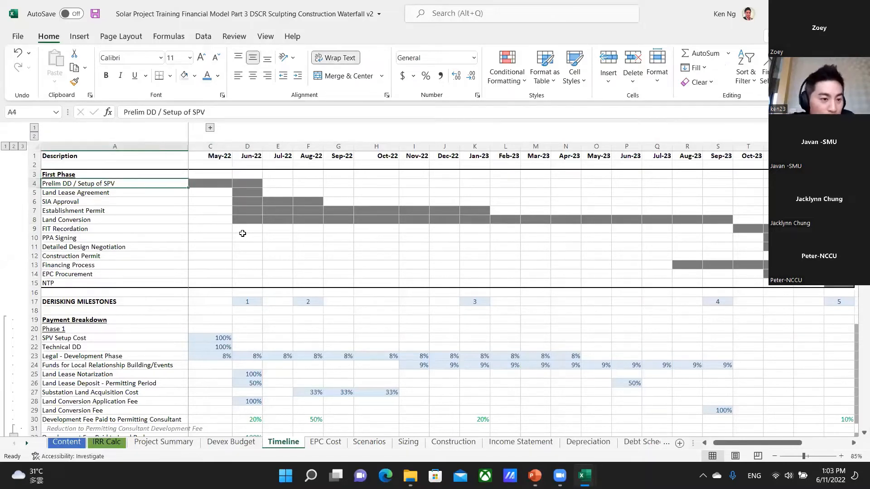
key(Right)
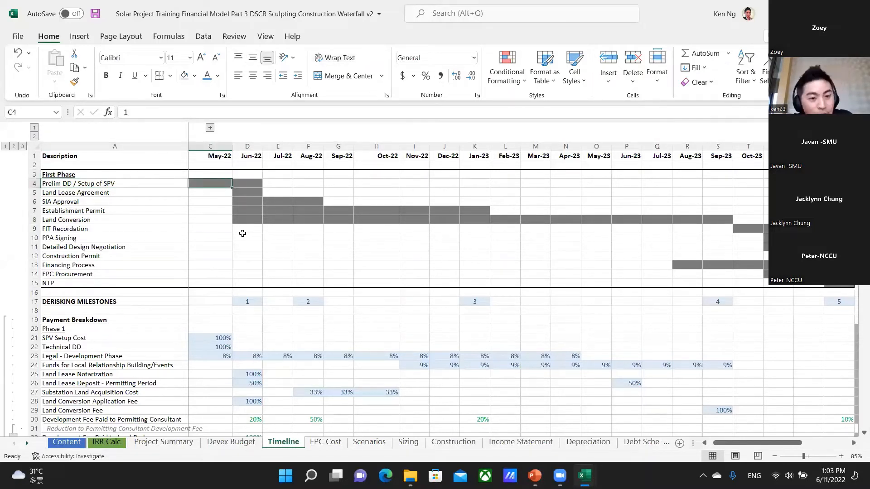
key(shift+Right)
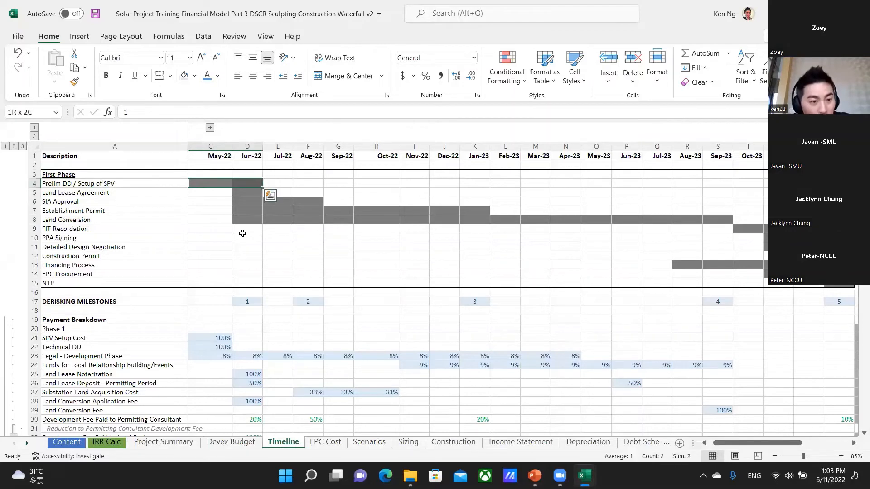
Examine the Land Lease Agreement month in D5, consulting the solar photos in the PowerPoint presentation before returning to Excel.
key(Down)
key(Right)
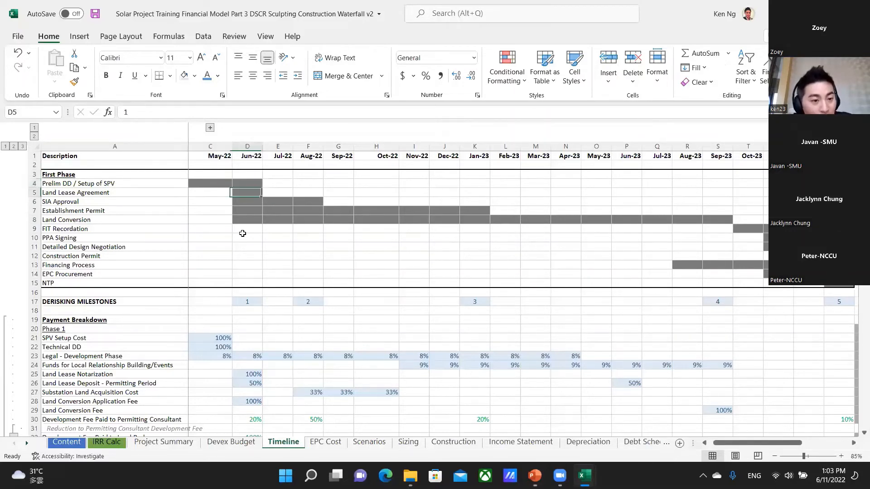
key(alt+Tab)
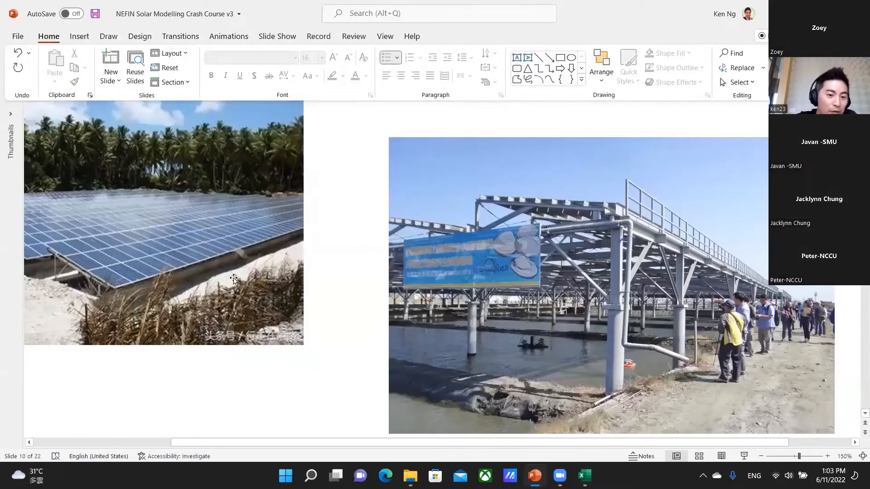
key(alt+Tab)
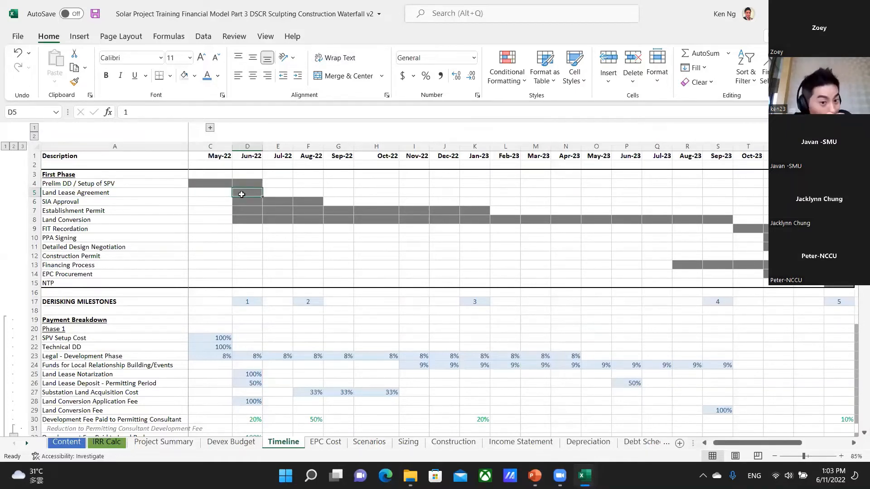
Select the SIA Approval label in A6, switch to PowerPoint, and go back to the Anatomy of a solar project slide at 100%.
key(Down)
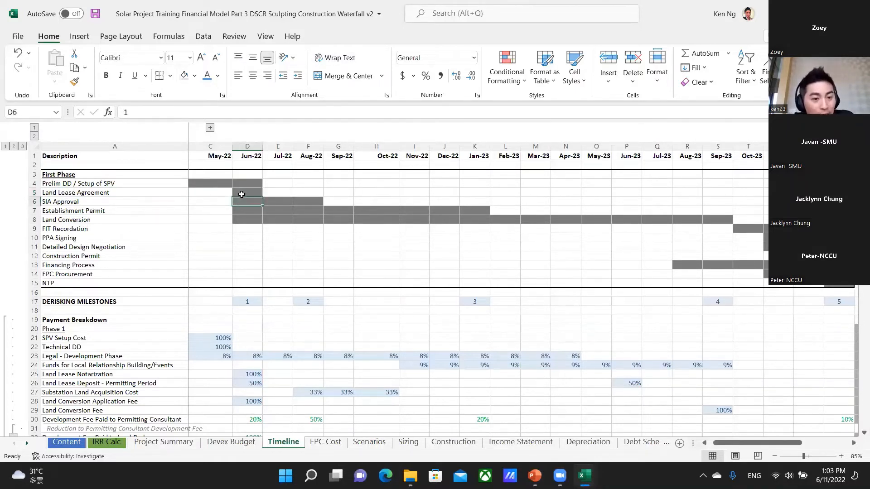
key(Left)
key(Left)
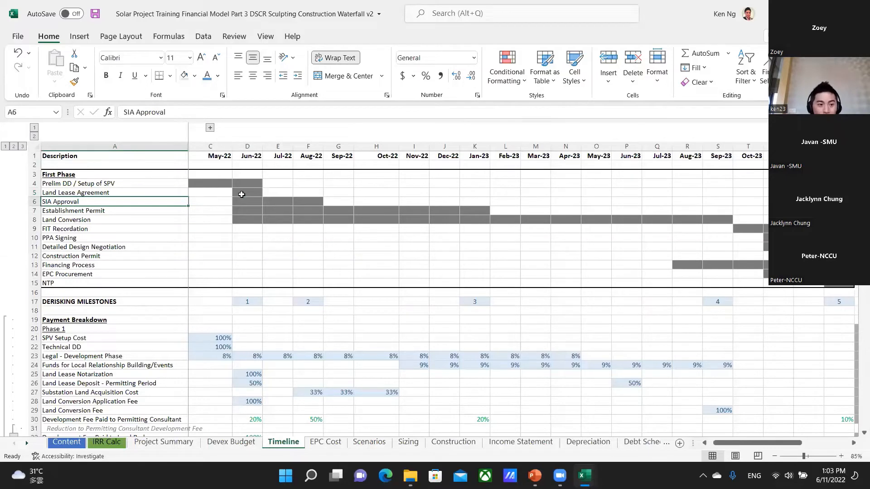
key(alt+Tab)
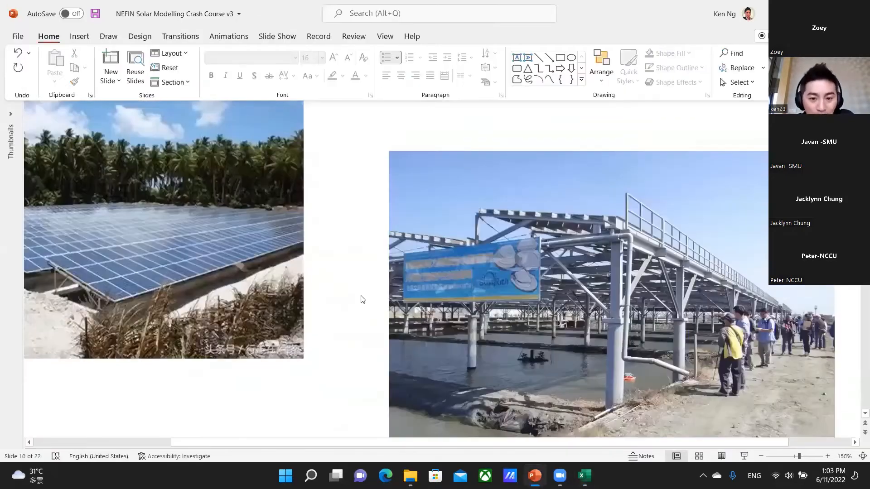
ctrl+scroll(286, 295, down, 7)
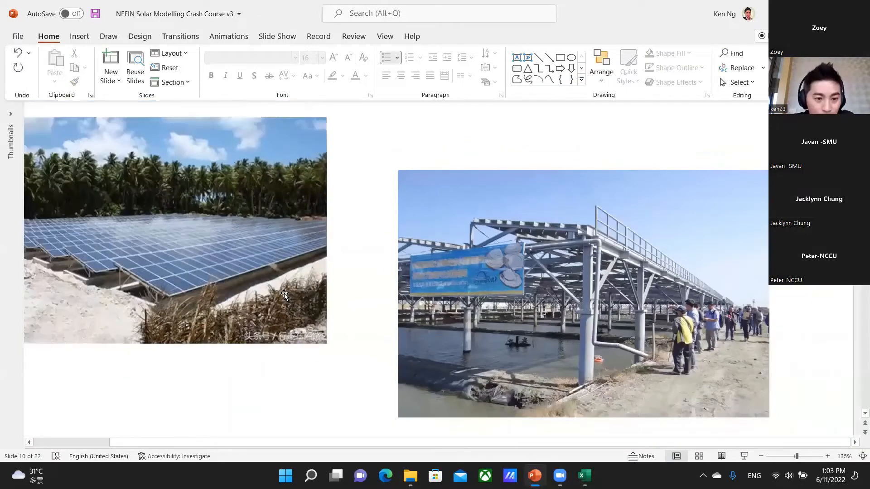
scroll(275, 281, up, 5)
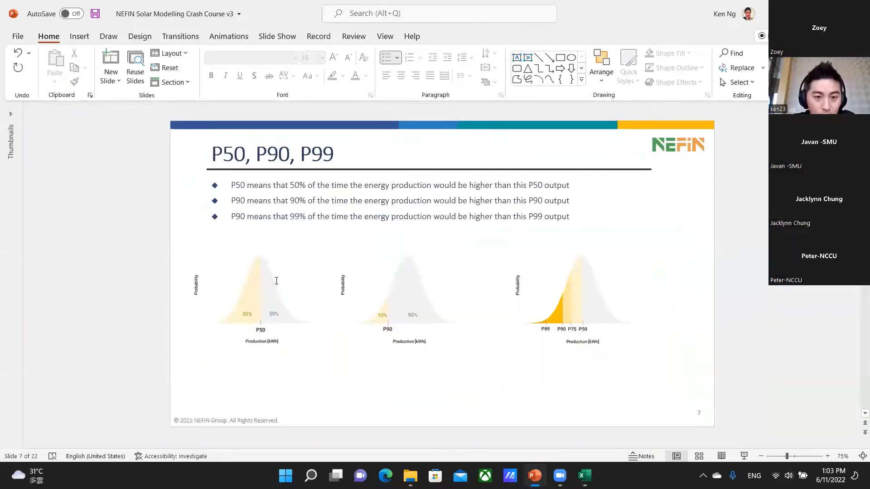
ctrl+scroll(619, 345, up, 3)
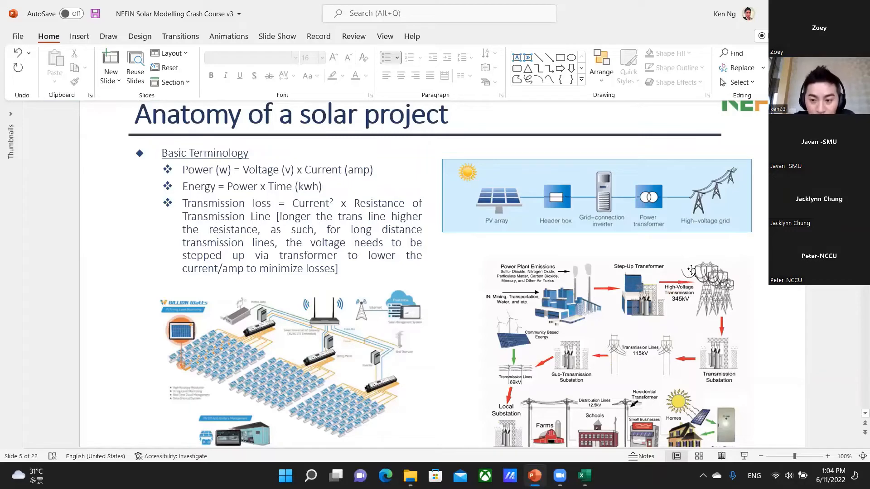
Switch back to the Excel Timeline sheet and highlight the SIA Approval bar in D6:F6, from Jun-22 to Aug-22.
key(alt+Tab)
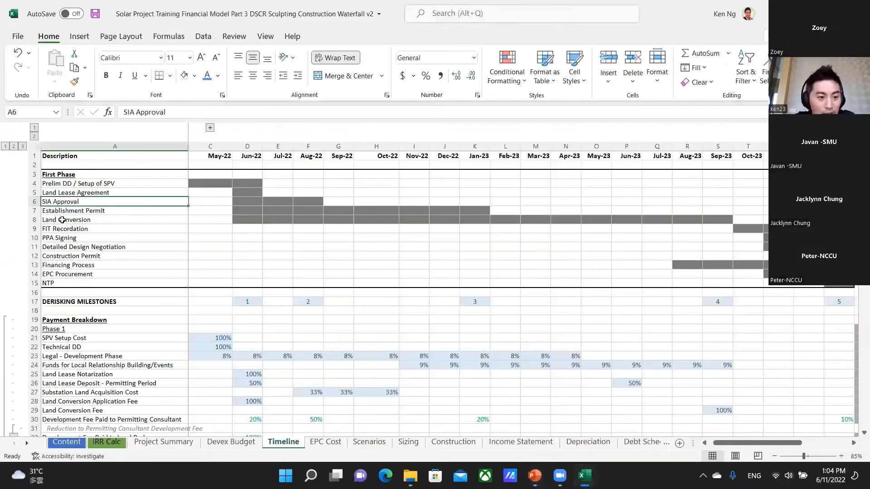
key(Right)
key(Right)
key(shift+Right)
key(shift+Right)
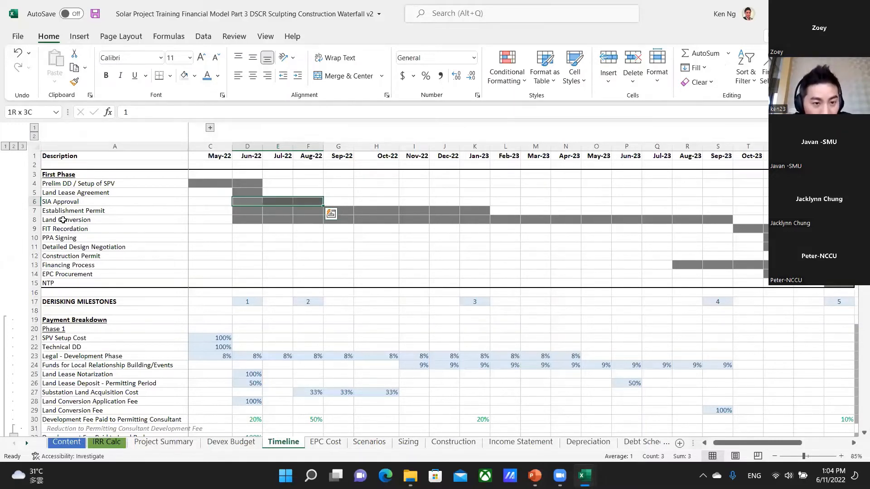
Compare the Land Lease Agreement month in row 5 with the end of the SIA Approval period in F6.
key(Up)
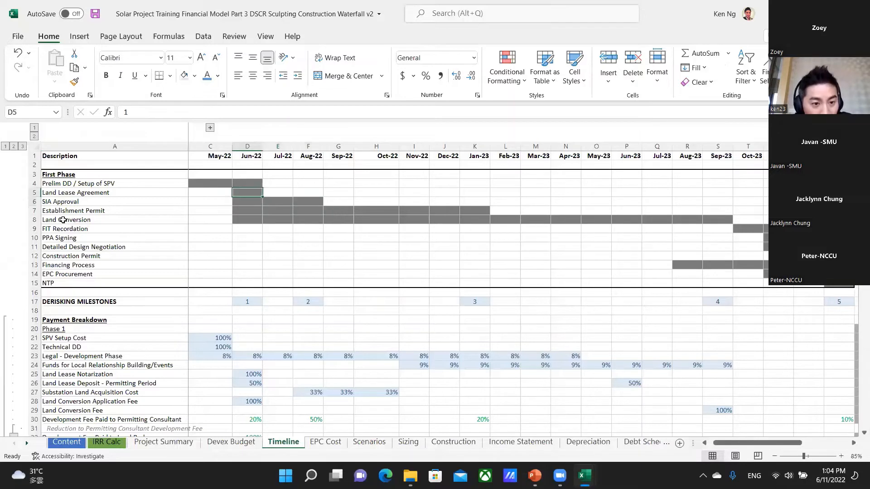
key(Left)
key(Left)
key(Right)
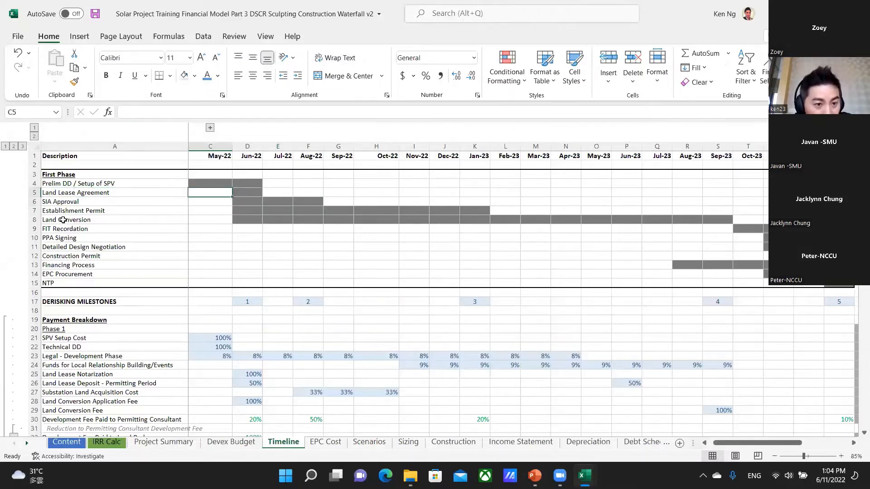
key(Right)
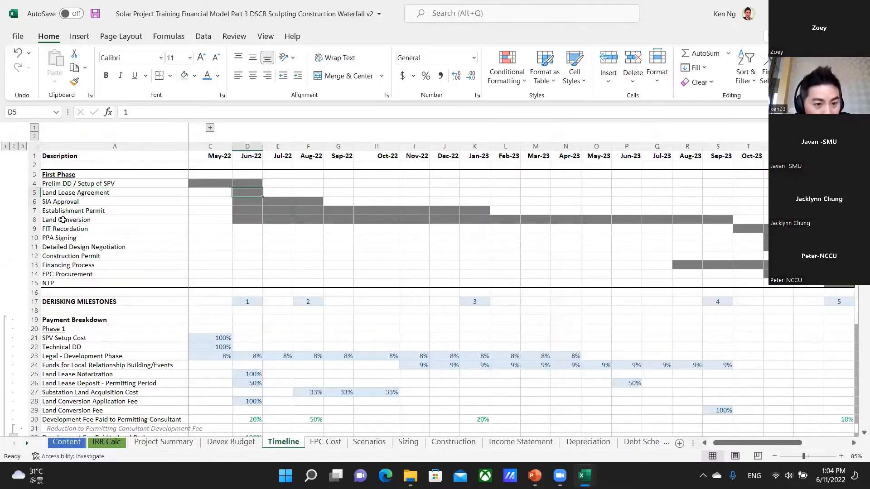
key(Down)
key(Right)
key(Right)
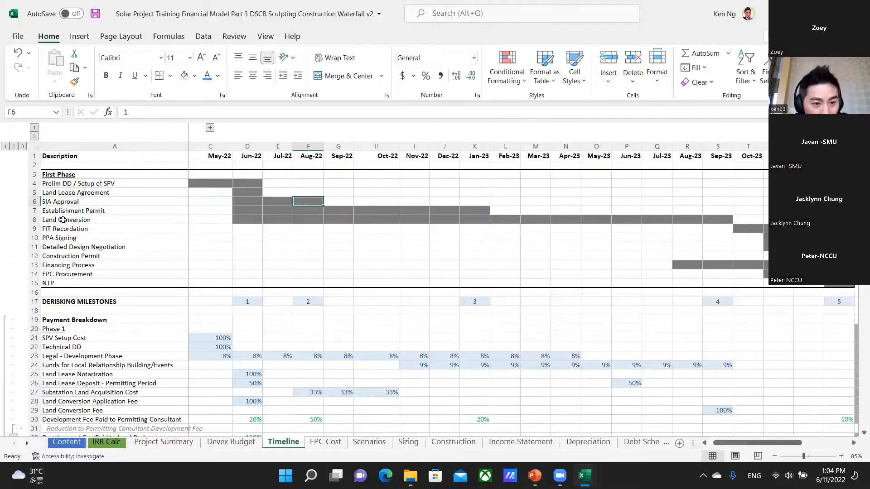
Examine the Establishment Permit row, from its label in A7 to the start of its schedule bar in D7.
key(Down)
key(Left)
key(Left)
key(Left)
key(Left)
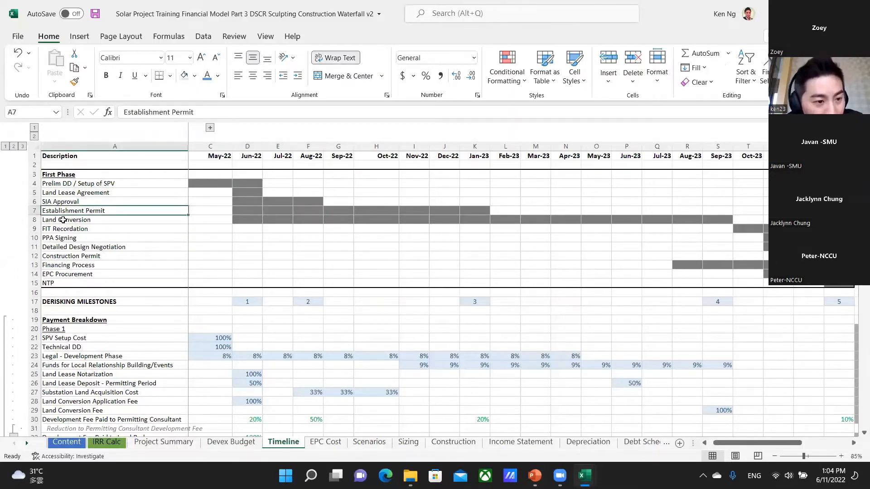
key(Right)
key(Right)
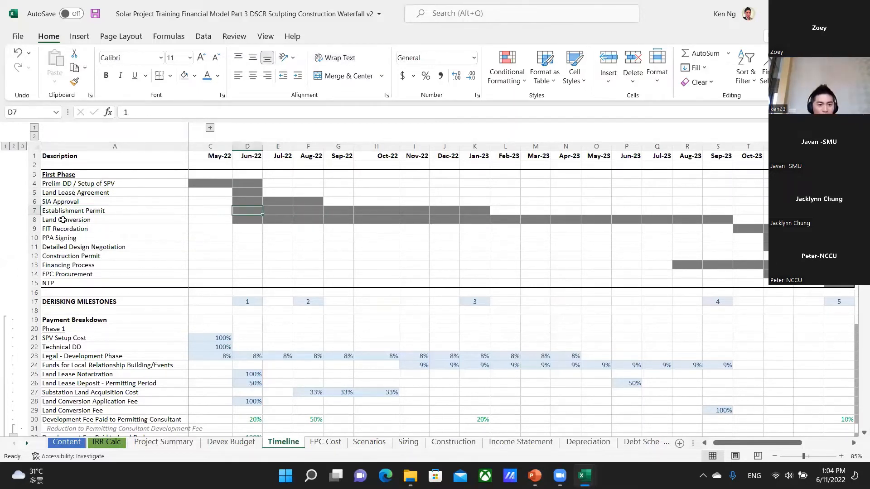
key(Left)
key(Left)
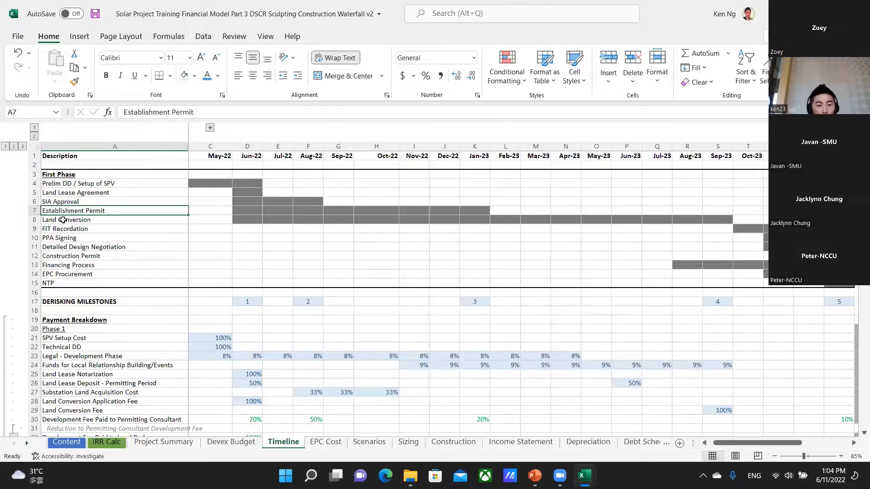
key(Right)
key(Right)
key(Right)
key(Right)
key(Right)
key(Right)
key(Right)
key(Right)
key(Right)
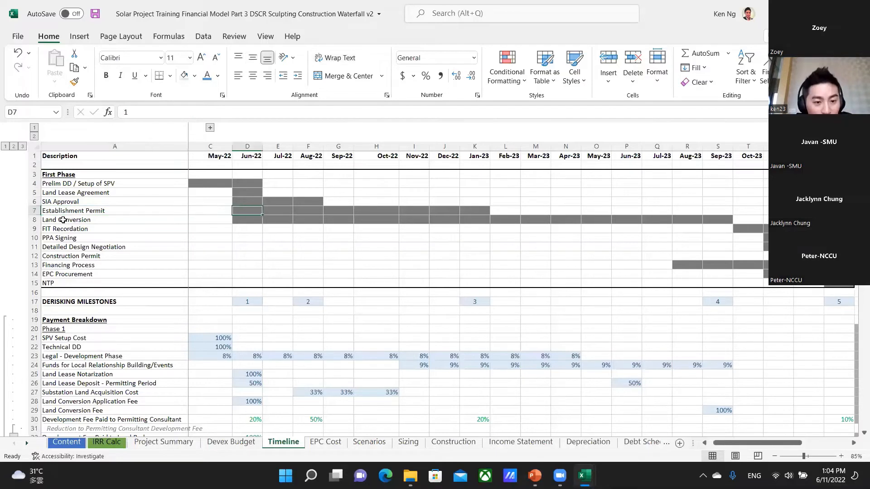
Compare Establishment Permit and Land Conversion at Jan-23 in column K, and highlight the full Land Conversion bar in D8:S8.
key(Down)
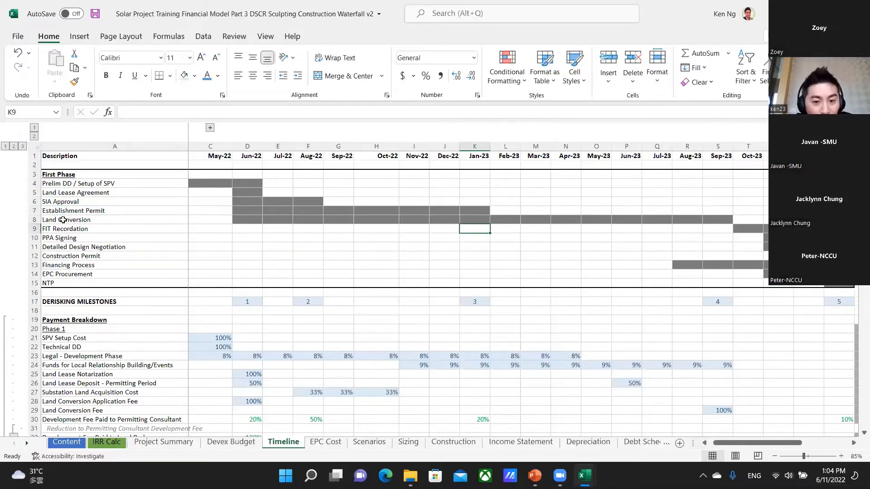
key(Up)
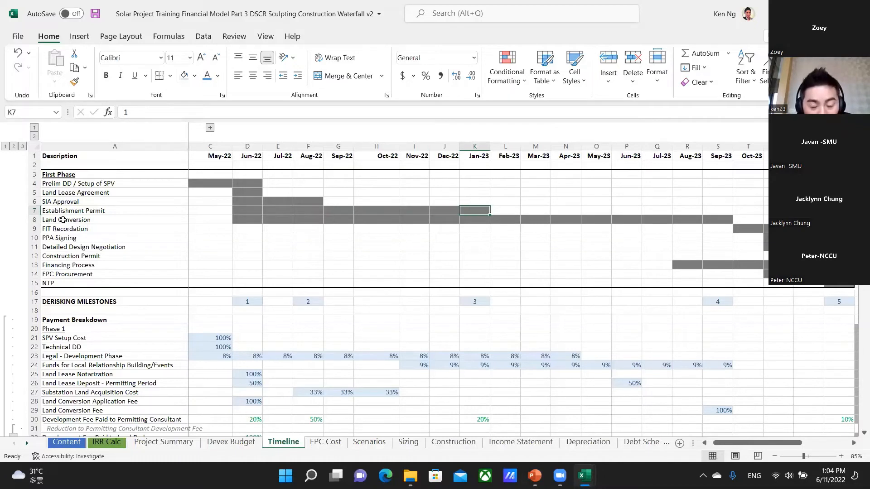
key(Up)
key(Up)
key(Up)
key(Up)
key(Down)
key(Down)
key(Down)
key(Down)
key(Down)
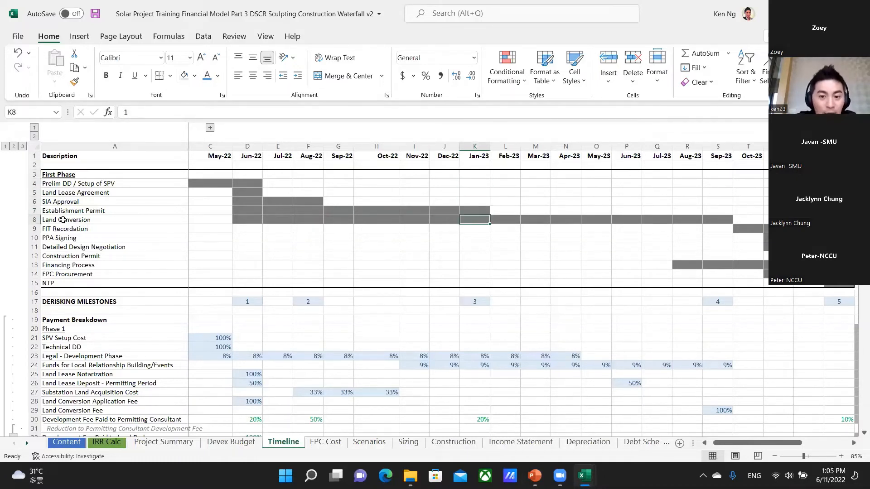
key(Up)
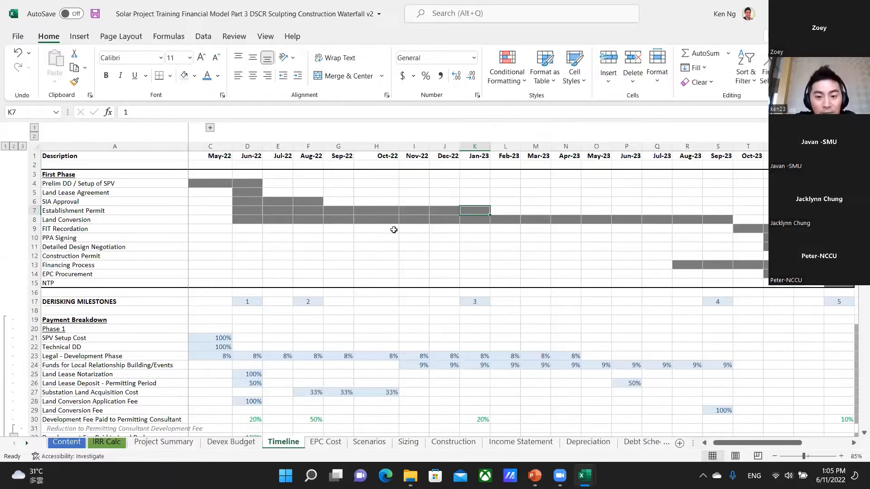
drag(242, 220, 715, 218)
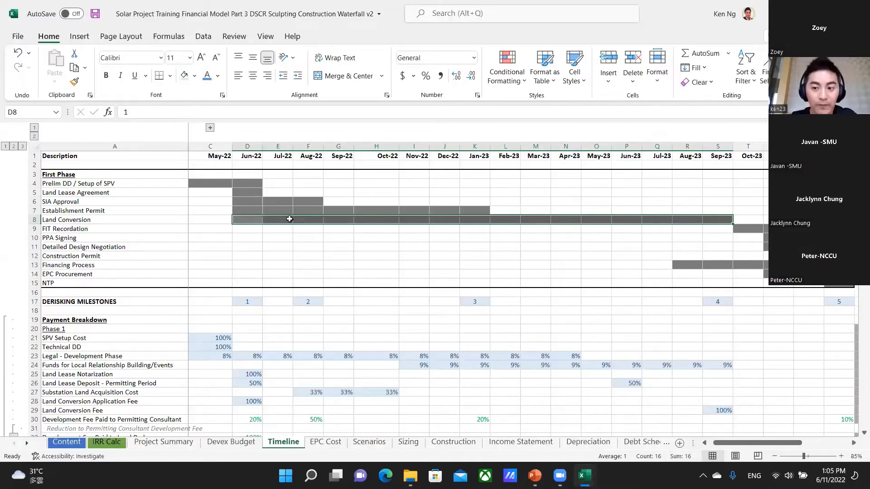
Examine the FIT Recordation period starting in T9 and move on to the PPA Signing month in U10.
click(725, 230)
click(743, 229)
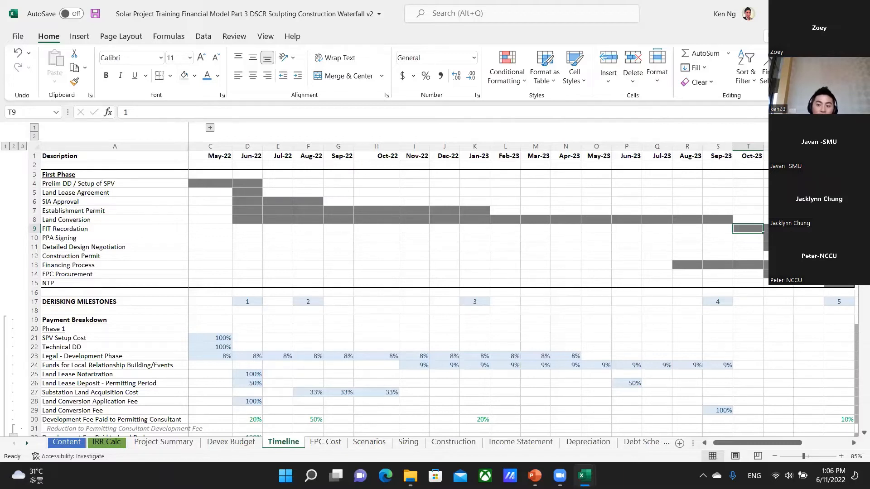
key(Right)
key(Right)
key(Right)
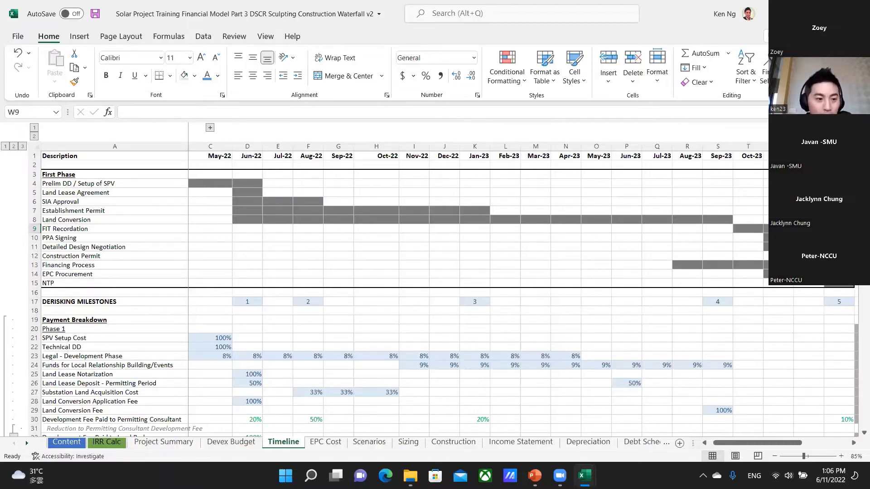
key(Left)
key(Left)
key(Left)
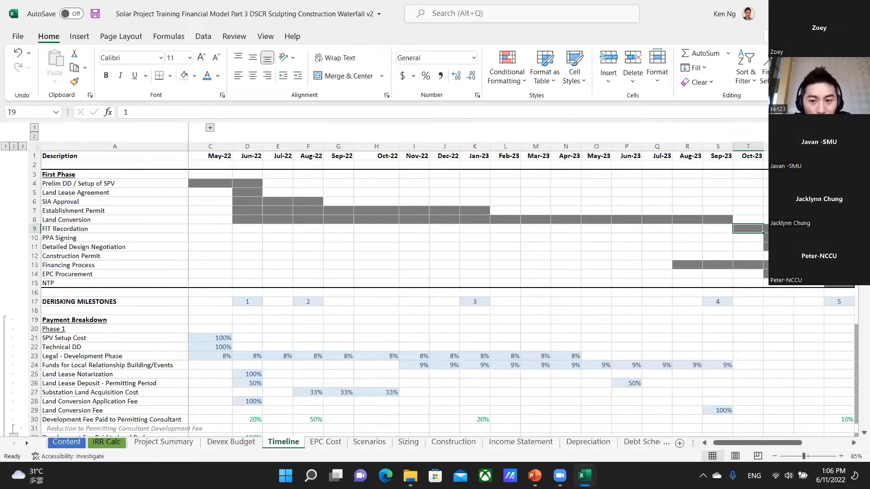
key(Right)
key(Down)
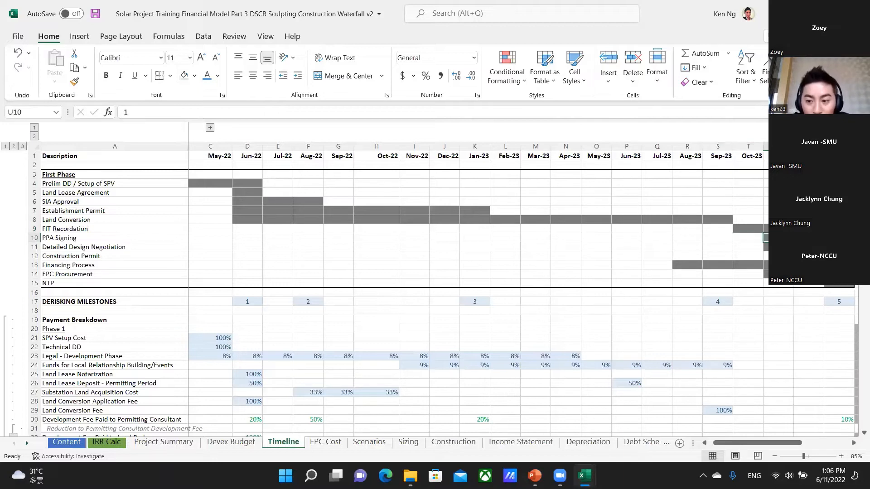
Examine the PPA Signing start in U10 and highlight the Detailed Design Negotiation bar in U11:V11.
key(Right)
key(Left)
key(Left)
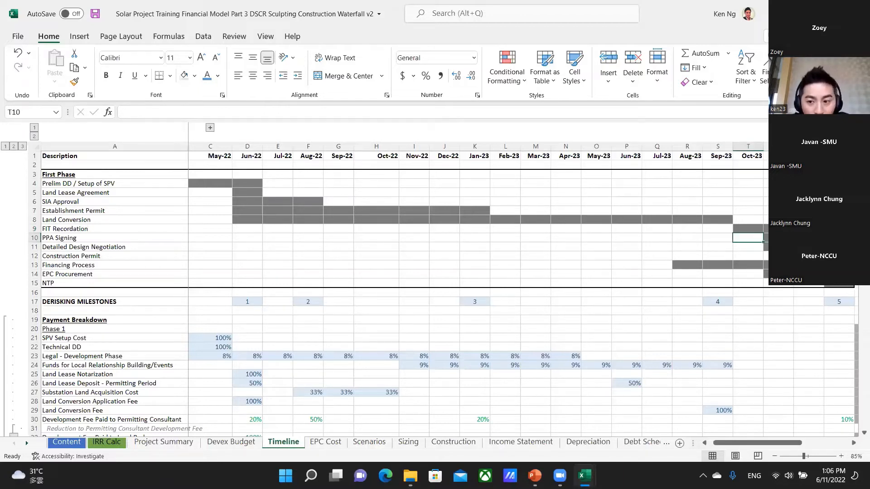
key(Right)
key(Down)
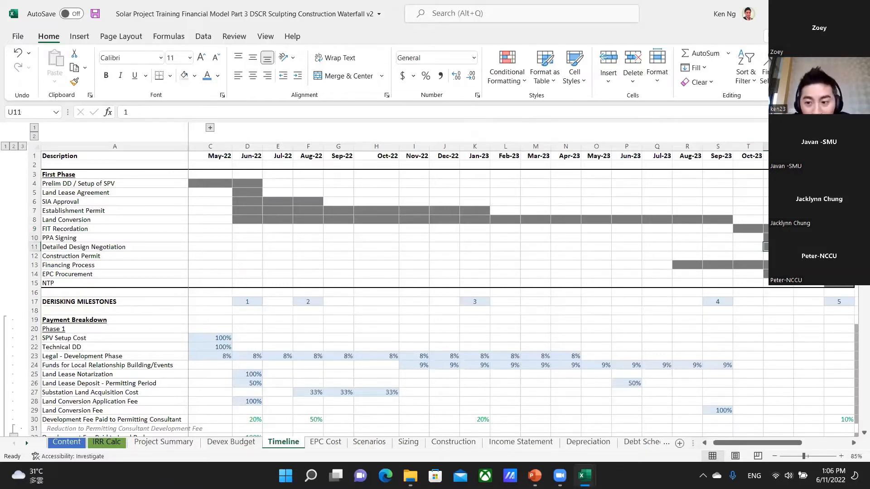
key(shift+Right)
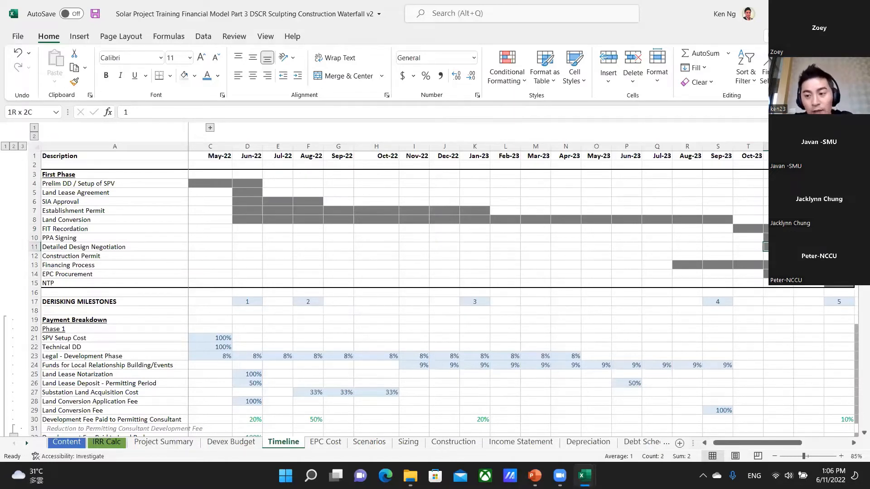
key(Left)
key(Right)
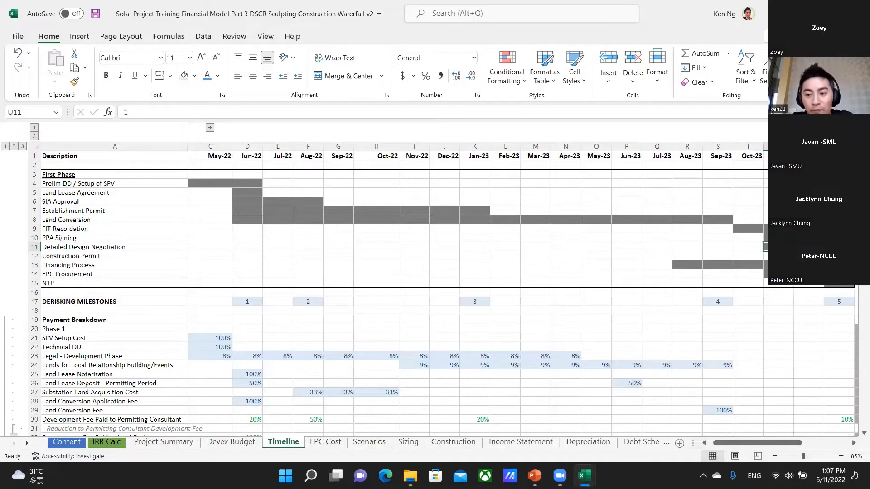
key(shift+Right)
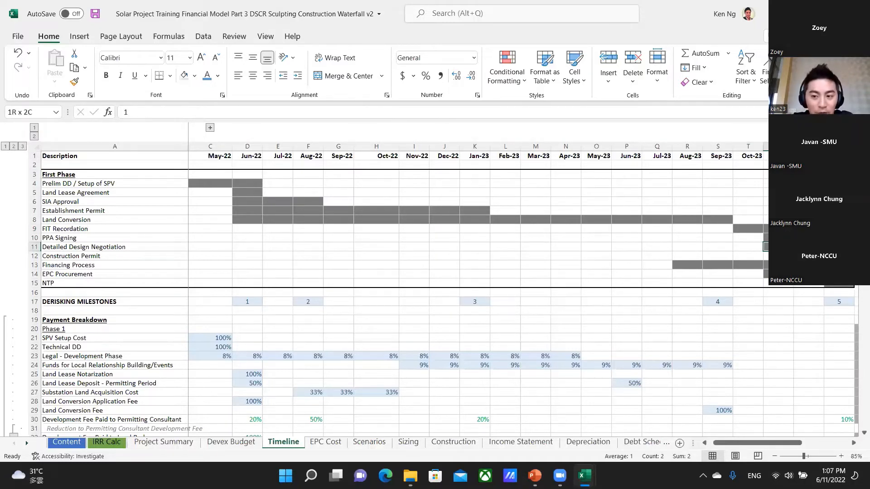
Highlight the Construction Permit bar in V12:W12 and examine its two months.
key(Down)
key(Right)
key(Right)
key(Right)
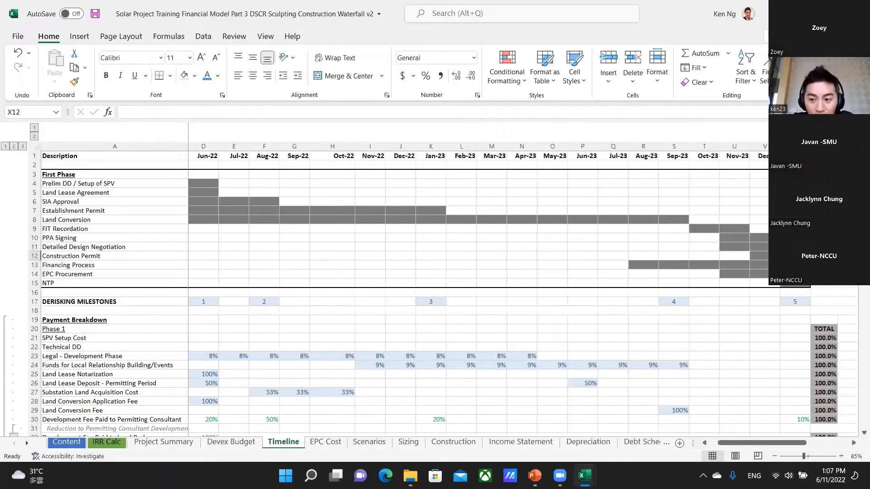
key(Left)
key(Left)
key(shift+Right)
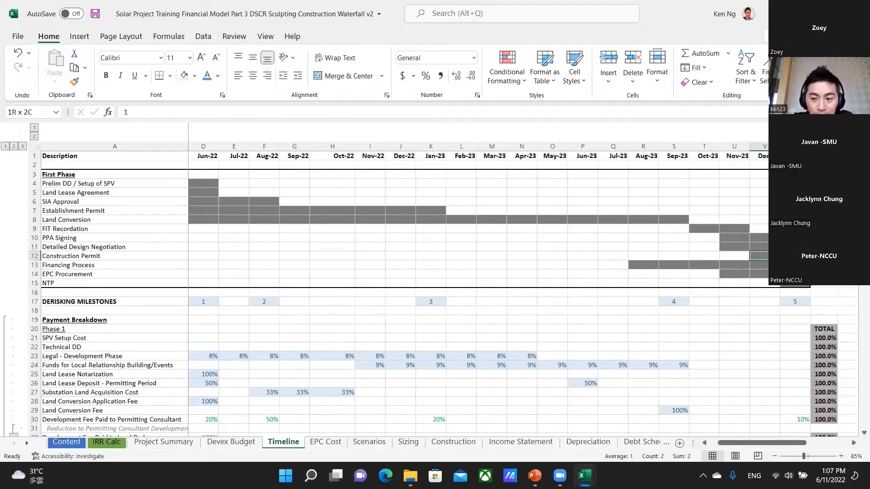
key(Right)
key(Right)
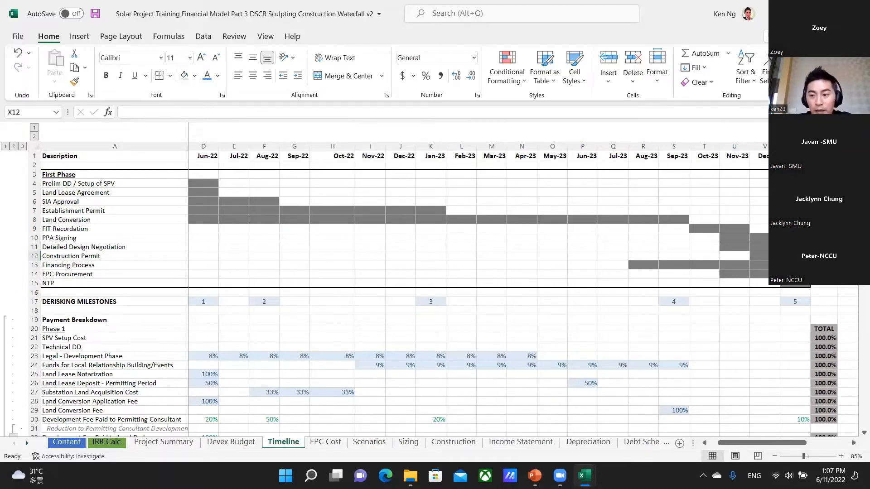
key(Left)
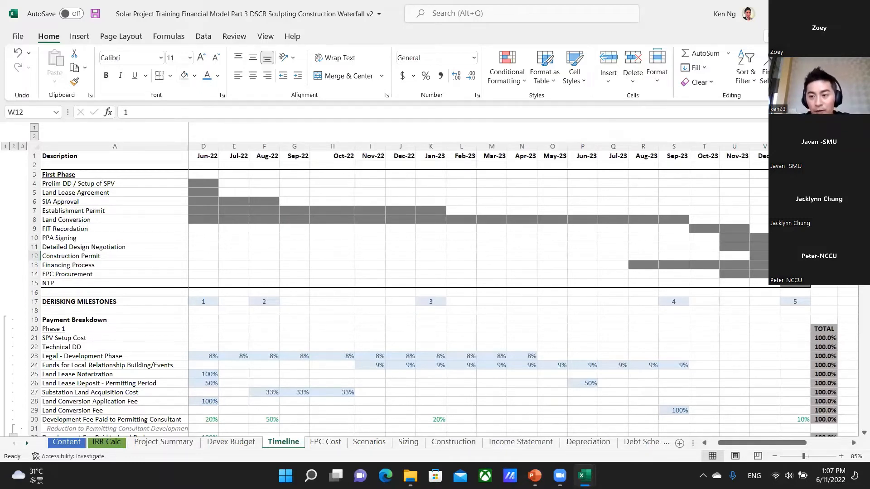
key(Left)
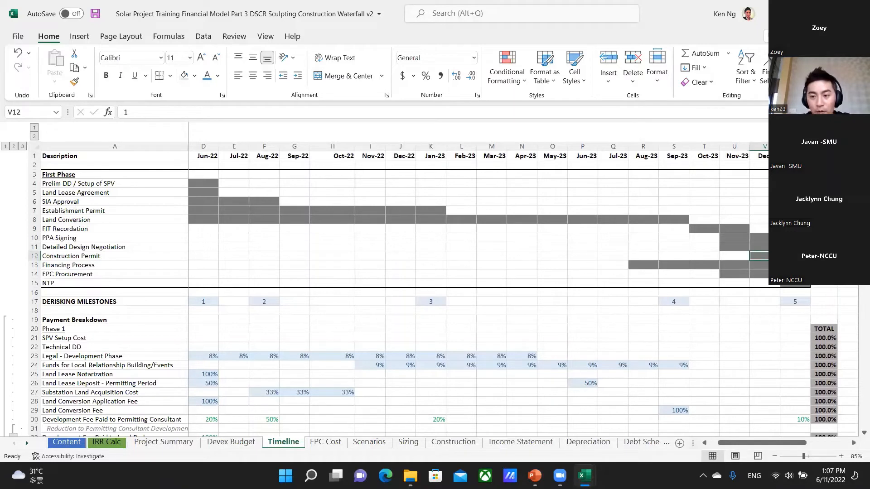
Move back to the months before the Construction Permit and highlight the full Financing Process bar in R13:W13.
key(Left)
key(Left)
key(Left)
key(Left)
key(Left)
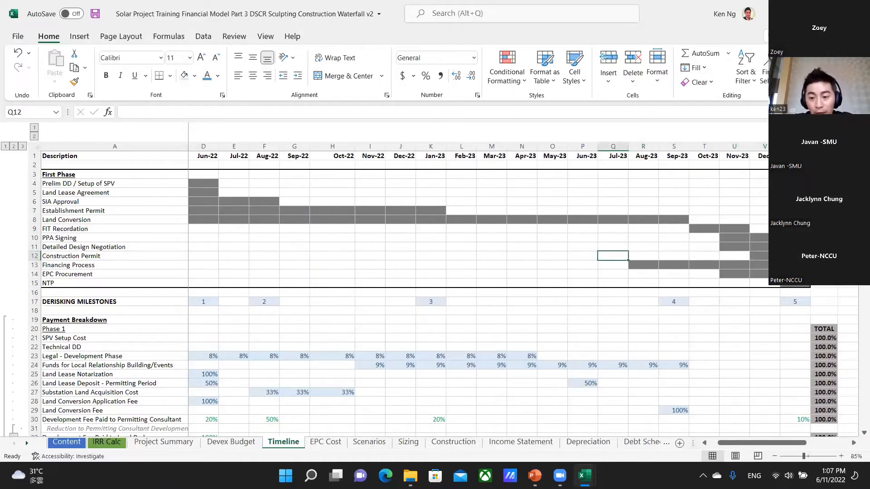
key(Right)
key(Right)
key(Right)
key(Right)
key(Right)
key(Right)
key(Left)
key(Left)
key(Left)
key(Left)
key(Left)
key(Left)
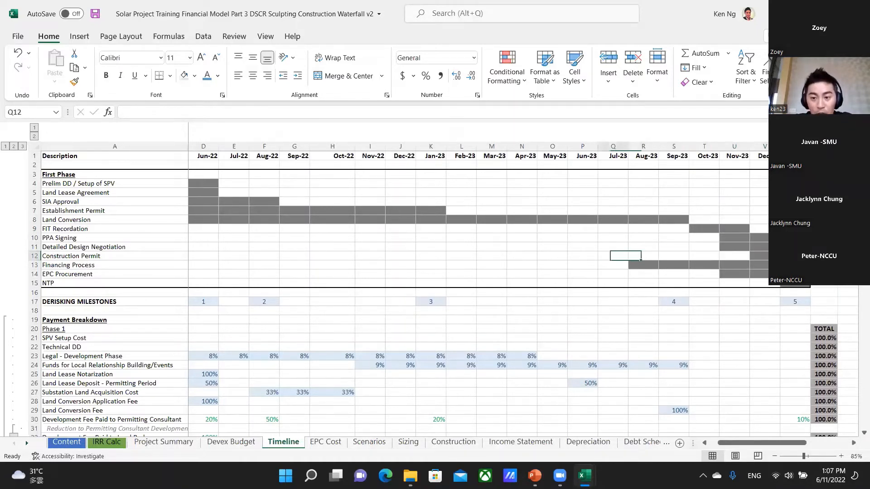
key(Down)
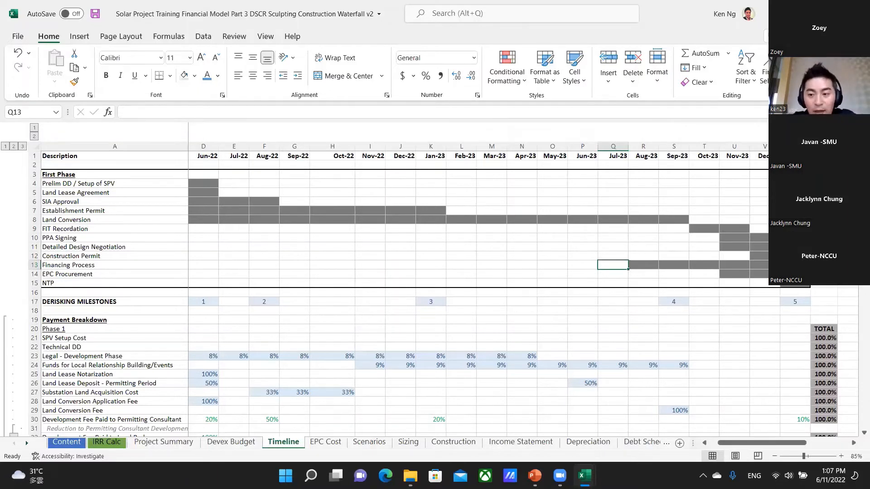
key(Right)
key(ctrl+shift+Right)
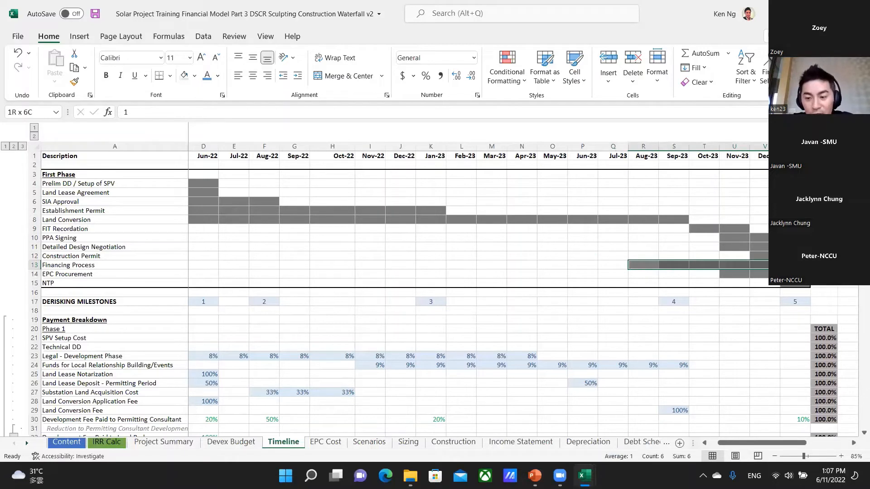
Examine the Financing Process months one by one, from Aug-23 in R13 to Nov-23 in U13.
key(Right)
key(Right)
key(Right)
key(Right)
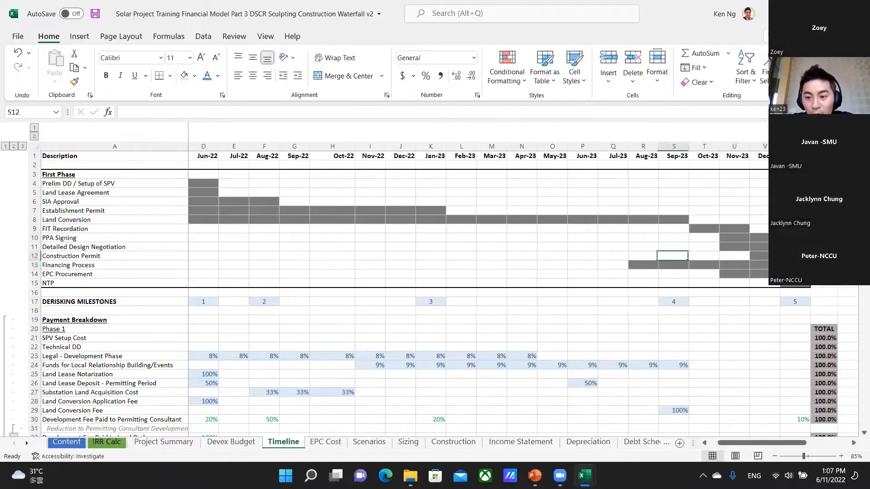
key(Left)
key(Left)
key(Left)
key(Left)
key(Left)
key(Left)
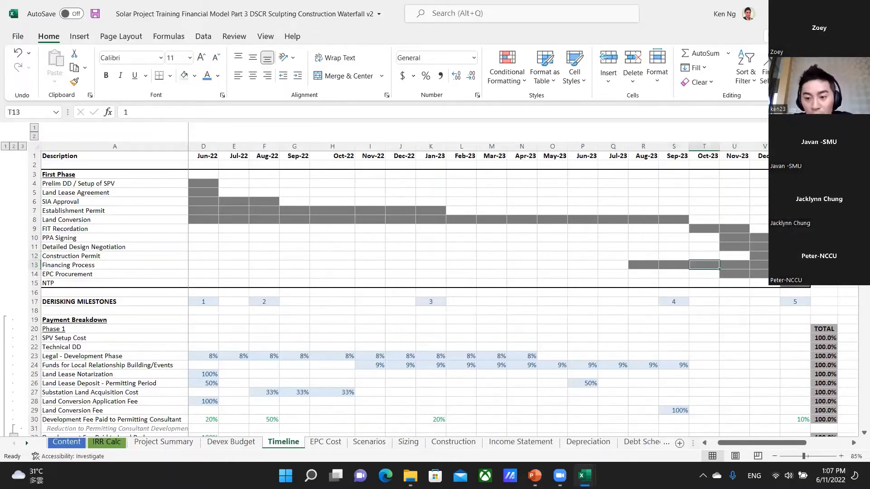
key(Right)
key(Right)
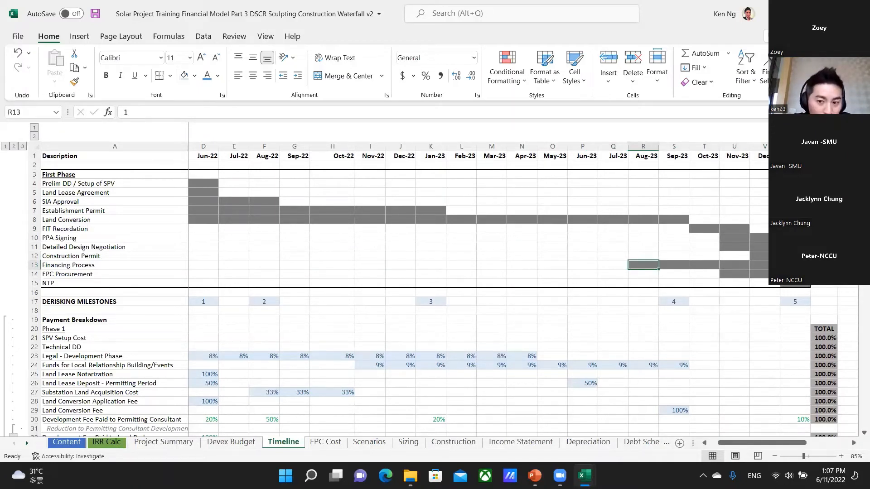
key(Up)
key(Down)
key(Right)
key(Right)
key(Right)
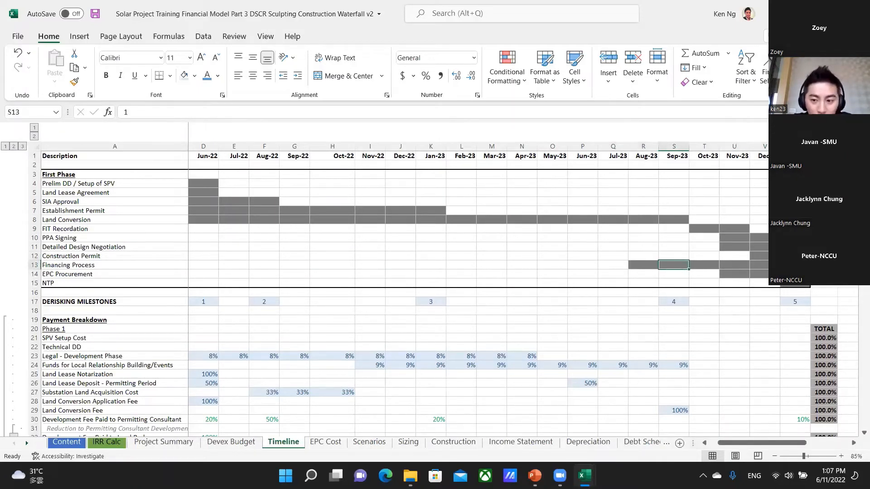
key(Right)
key(Right)
key(Left)
key(Left)
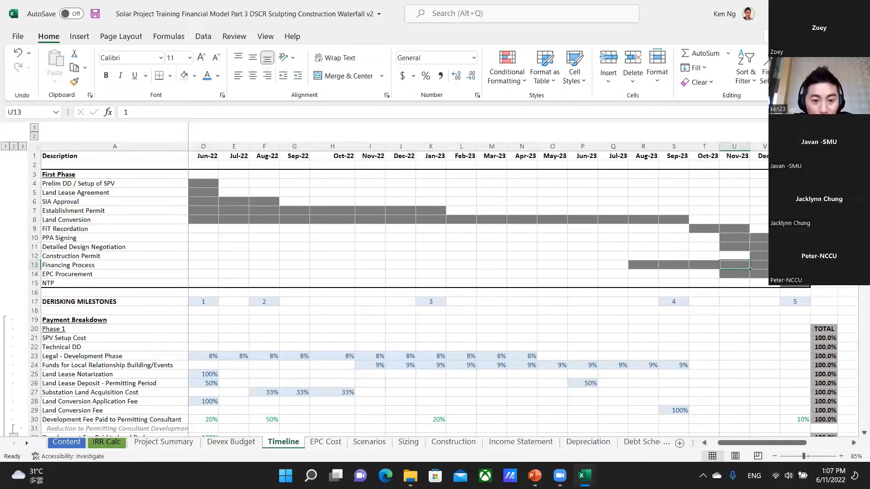
Extend EPC Procurement back to Aug-23 by copying its Nov-23 cell U14 into R14:T14.
key(Down)
key(Left)
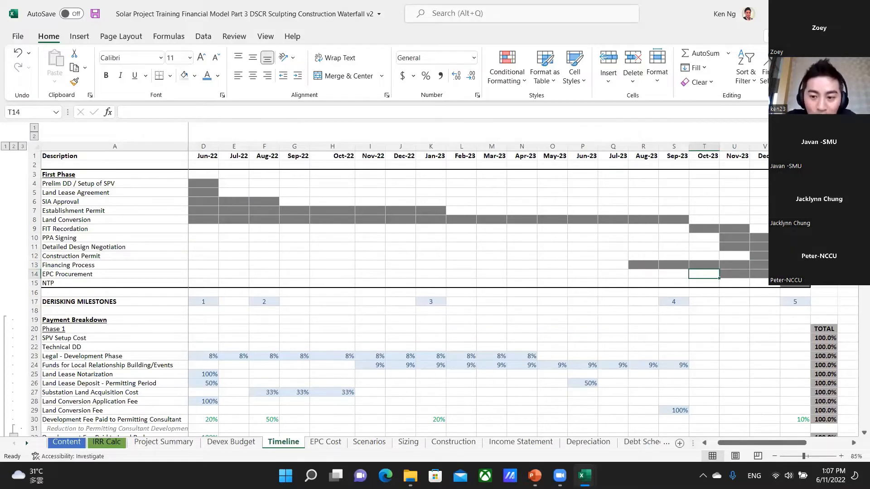
key(Right)
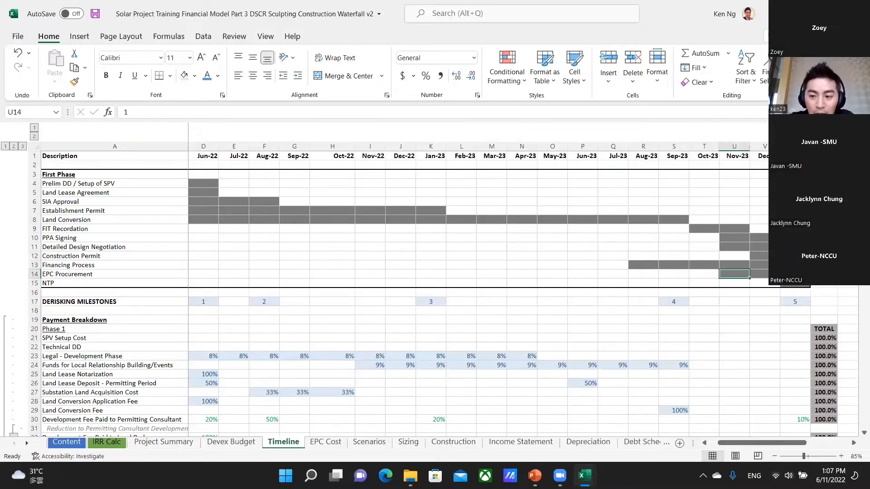
key(ctrl+c)
key(Left)
key(shift+Left)
key(shift+Left)
key(Return)
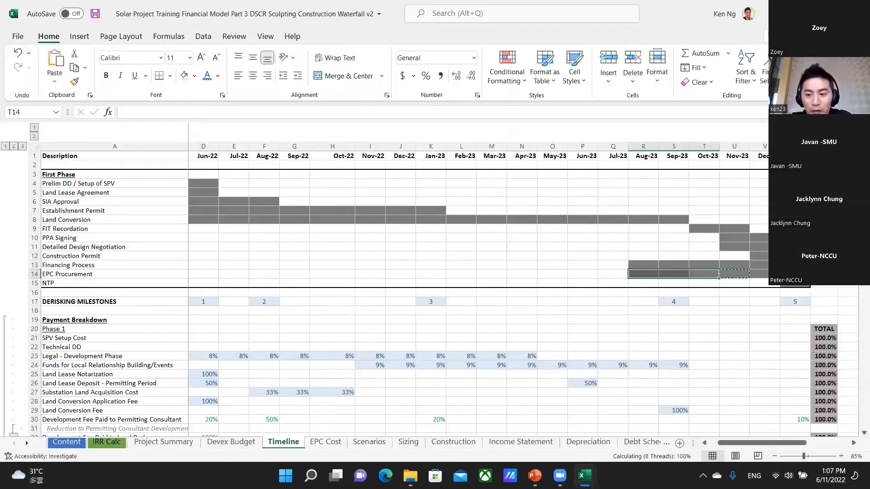
Examine the start of the EPC Procurement bar around Aug-23 in R14.
key(Left)
key(Left)
key(Right)
key(Right)
key(Right)
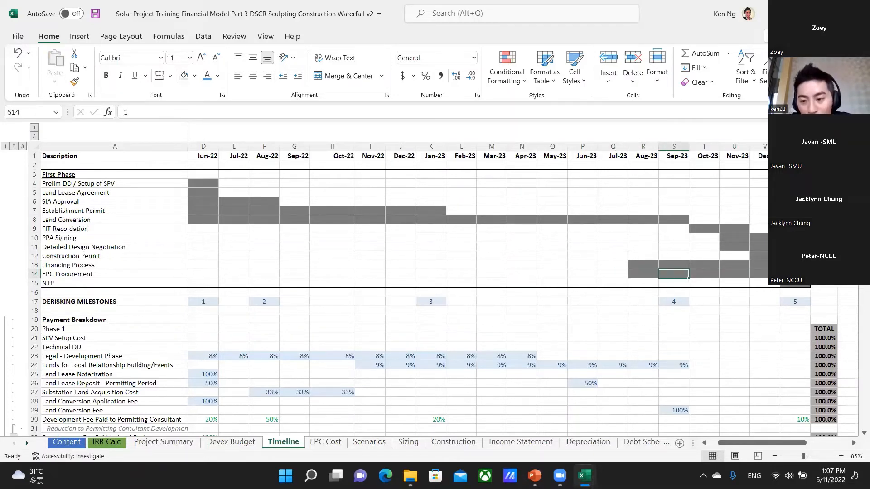
key(Left)
key(Left)
key(Left)
key(Left)
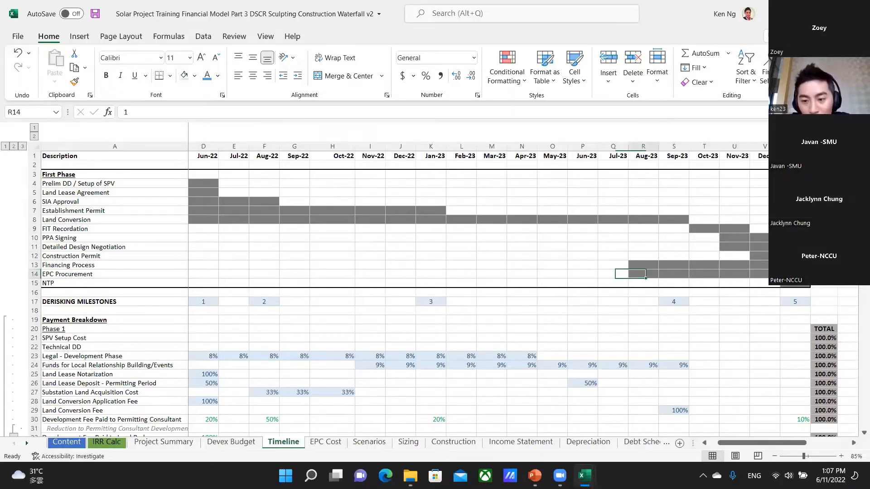
key(Right)
key(Left)
key(Right)
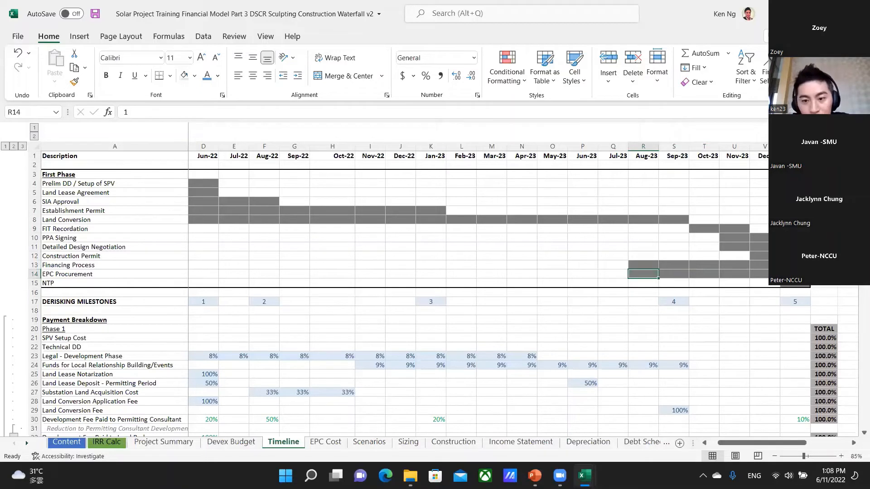
Examine the NTP month in W15 and compare it with the end of the Financing Process in W13.
key(Down)
key(Left)
key(ctrl+Right)
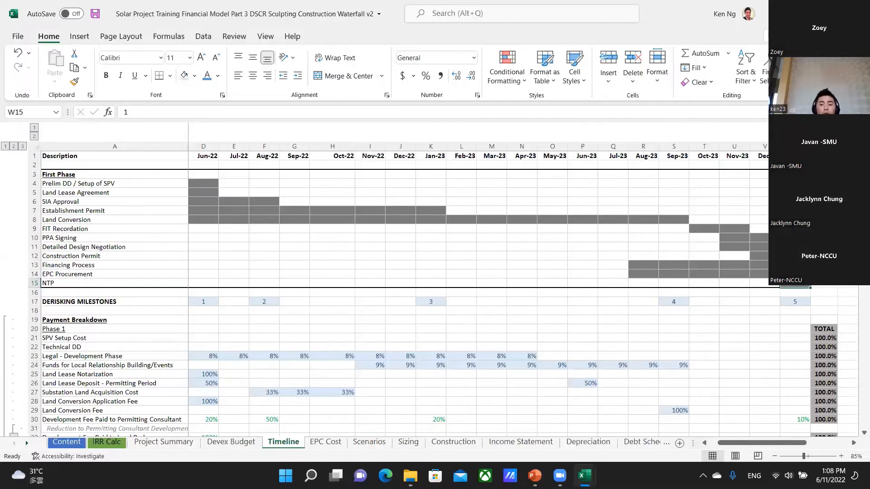
key(Up)
key(Up)
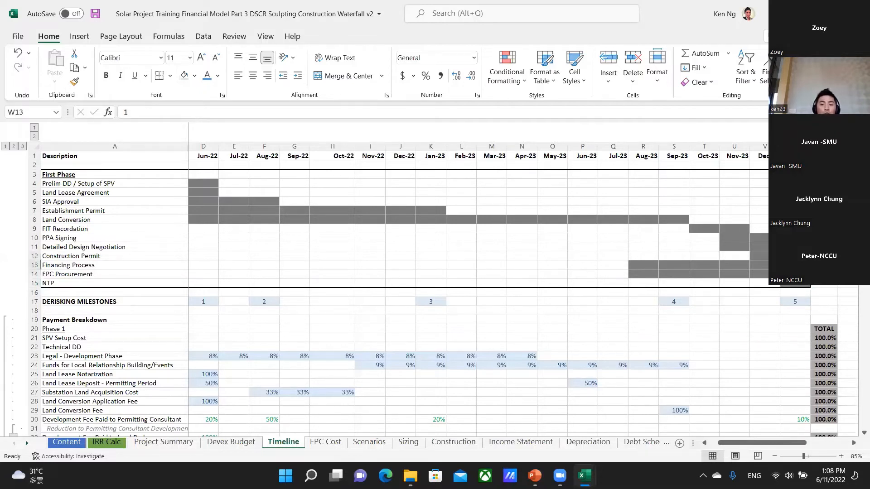
key(Right)
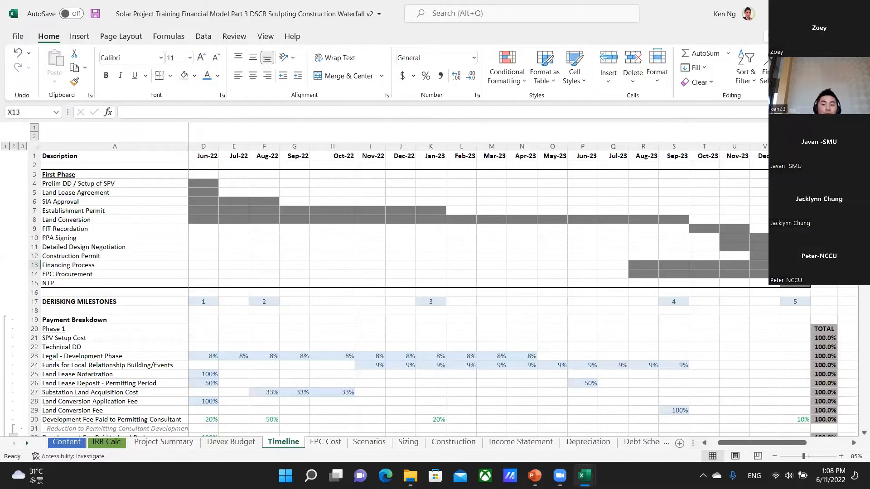
Compare the end of Land Conversion in S8 with the FIT Recordation months in T9:U9.
key(Left)
key(Left)
key(Left)
key(Up)
key(Left)
key(Up)
key(Up)
key(Left)
key(Up)
key(Up)
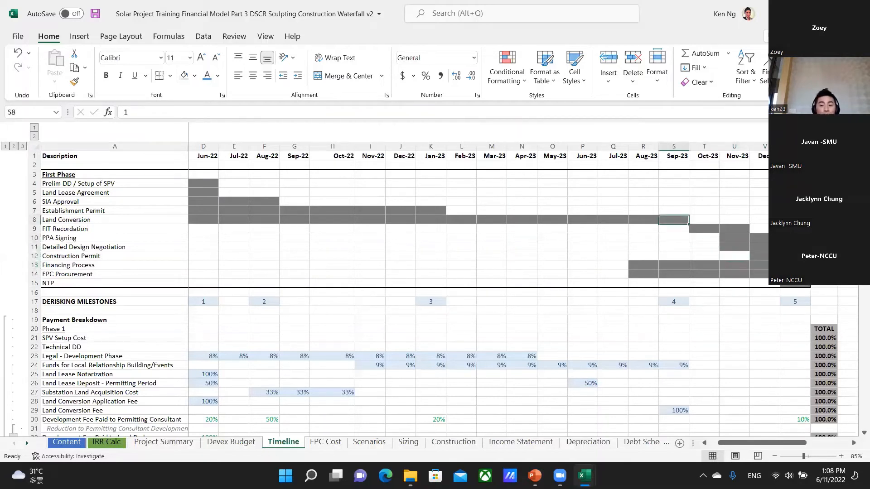
key(Down)
key(Right)
key(Right)
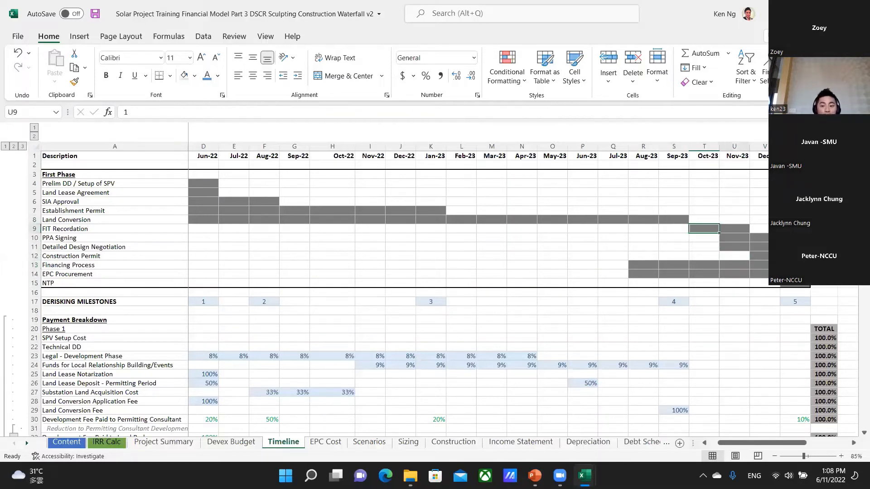
key(Right)
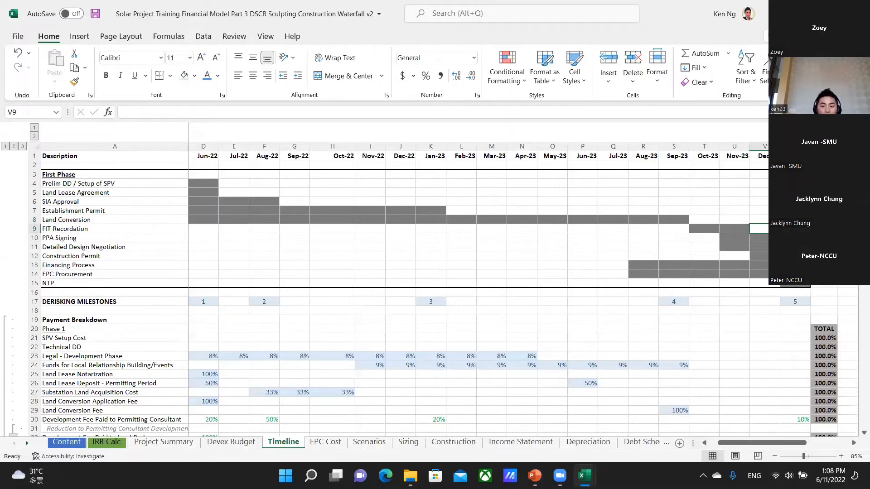
key(Left)
key(Right)
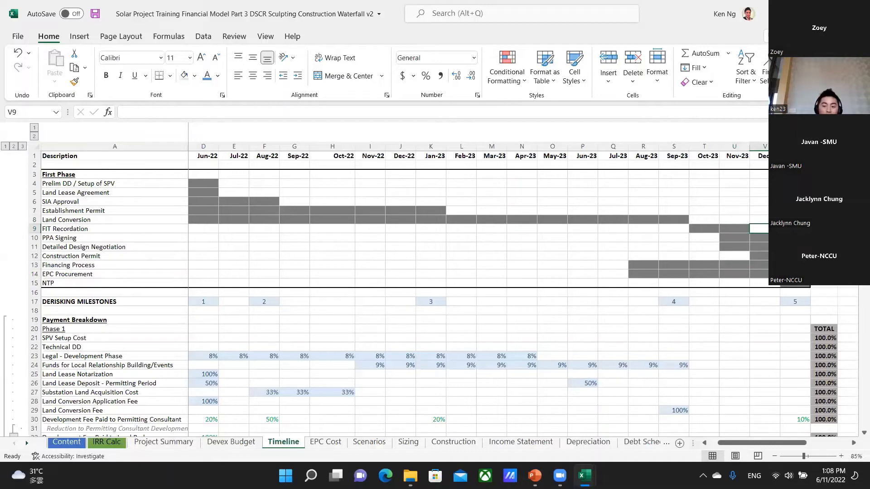
Examine the months following FIT Recordation in row 9 and highlight V9:W9.
key(Right)
key(Left)
key(Left)
key(Right)
key(Right)
key(Right)
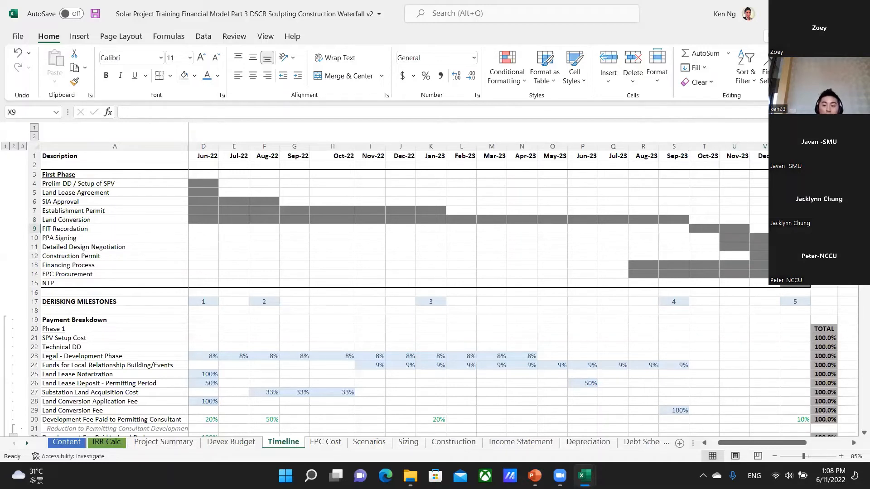
key(Right)
key(Left)
key(Left)
key(Left)
key(Left)
key(Right)
key(shift+Right)
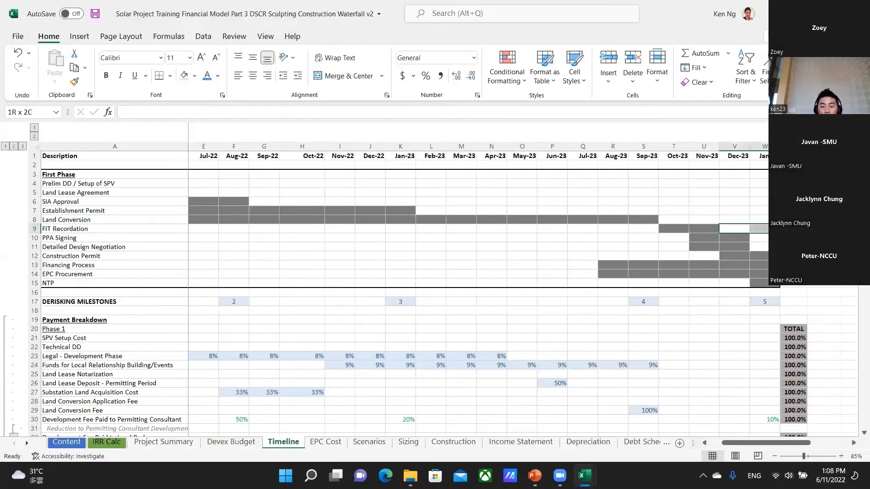
Examine the closing milestones in column W, from Construction Permit down to NTP in W15.
key(Down)
key(Down)
key(Down)
key(Right)
key(Down)
key(Down)
key(Down)
key(Up)
key(Up)
key(Up)
key(Up)
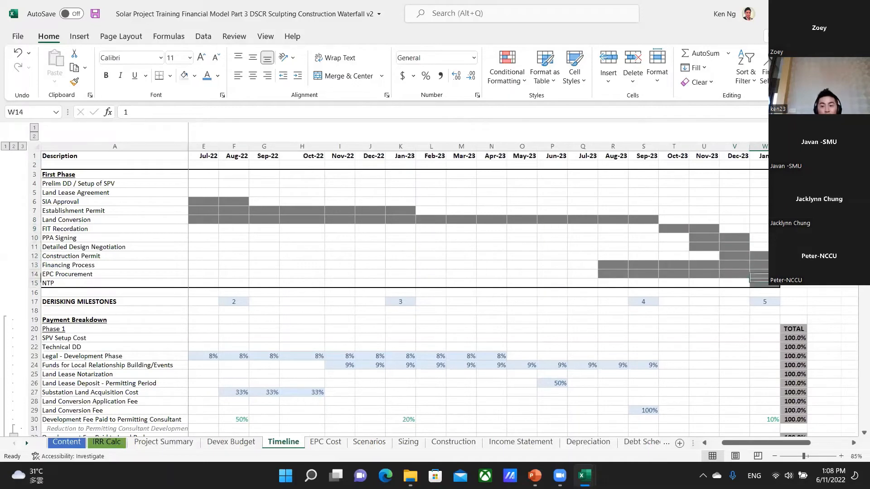
Go back to the FIT Recordation row and examine its first month in T9 and its label in A9.
key(Up)
key(Up)
key(Up)
key(Down)
key(Left)
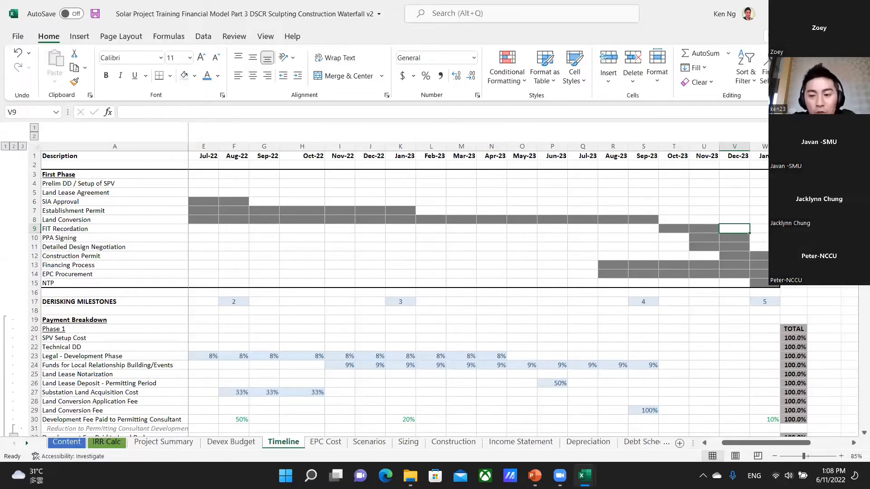
key(Left)
key(Left)
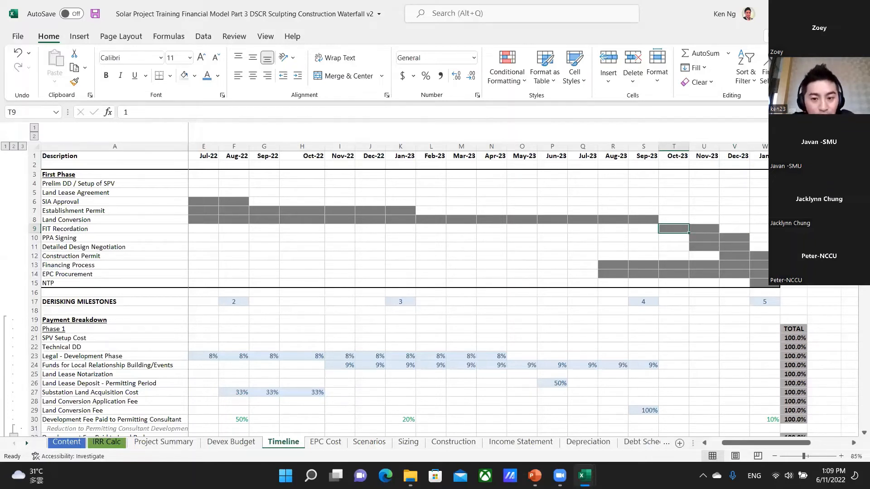
key(ctrl+Left)
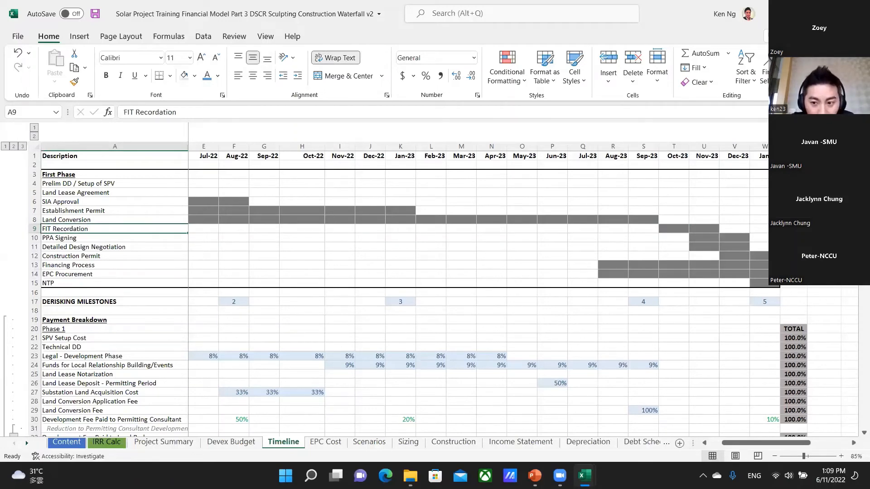
Open the Scenarios sheet and examine the FiT Recordation year for the live scenario in F12 and the Base Case in H12.
key(ctrl+Page_Up)
key(ctrl+Page_Up)
key(ctrl+Page_Up)
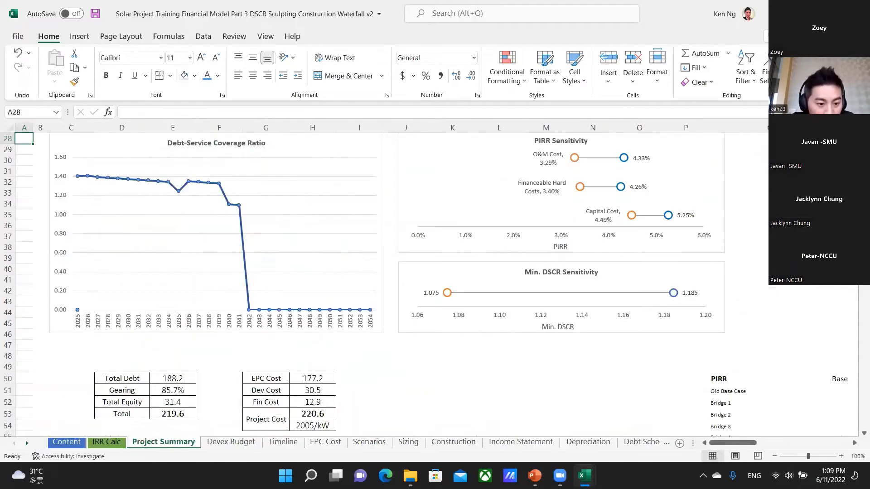
key(ctrl+Page_Up)
key(ctrl+Page_Down)
key(ctrl+Page_Down)
key(ctrl+Page_Down)
key(ctrl+Page_Down)
key(ctrl+Page_Down)
key(ctrl+Page_Down)
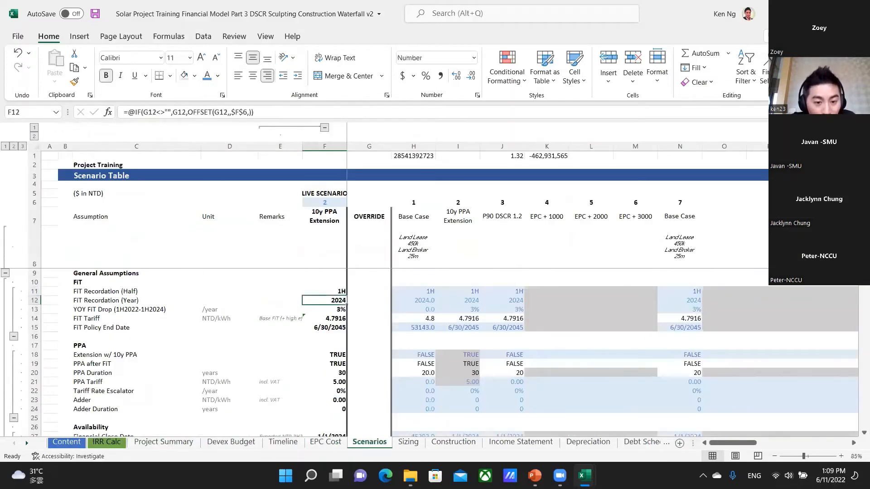
key(Right)
key(Right)
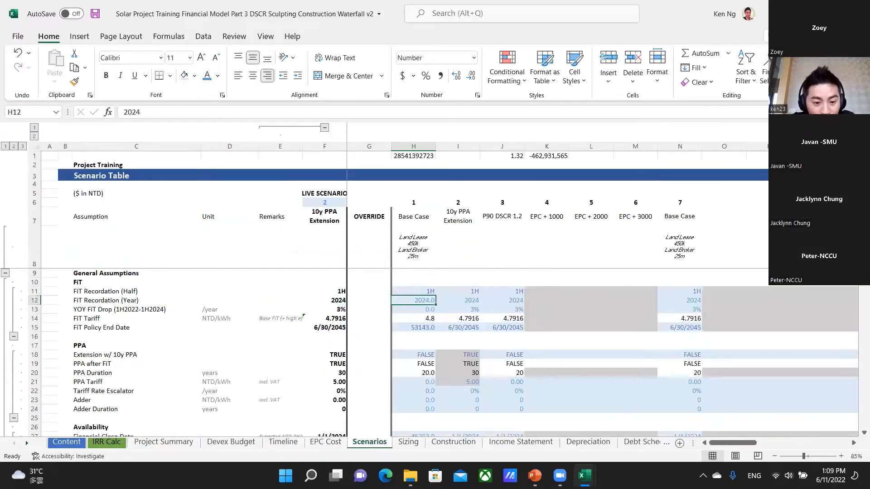
Return to the Timeline sheet and highlight the FIT Recordation months in T9:U9.
key(ctrl+Page_Up)
key(ctrl+Page_Up)
key(Right)
key(Right)
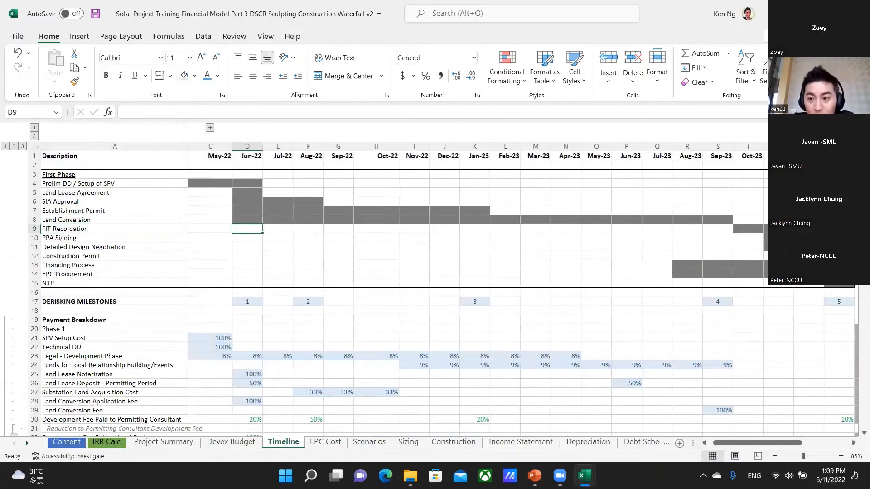
key(Right)
key(Right)
key(Right)
key(Right)
key(Right)
key(Right)
key(Right)
key(Right)
key(Right)
key(Right)
key(Right)
key(Right)
key(Right)
key(Right)
key(Right)
key(Right)
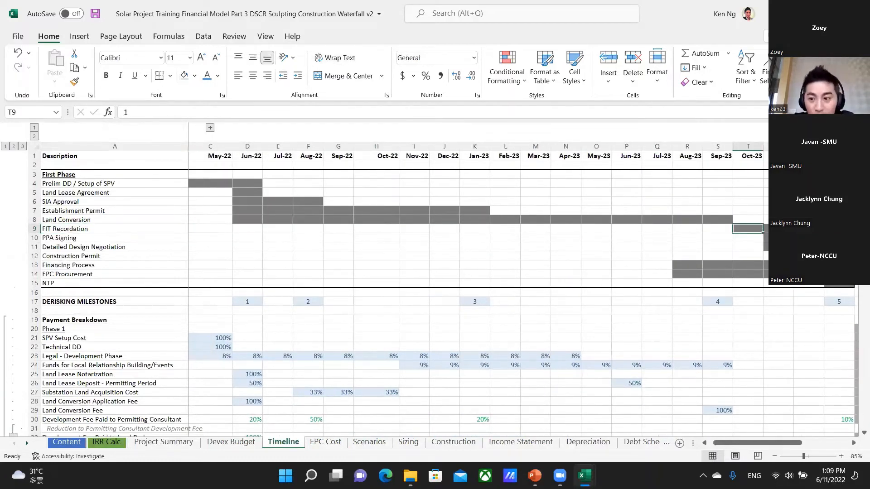
key(shift+Right)
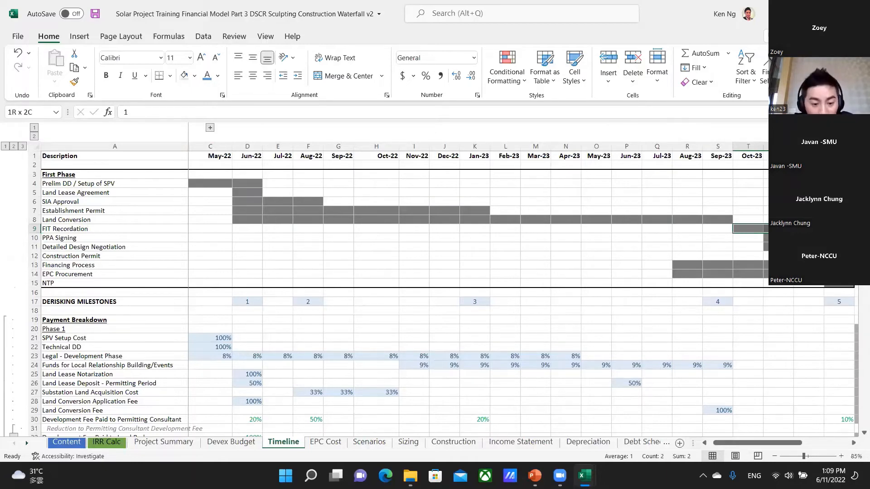
Examine the YOY FiT Drop assumption in row 13 of the Scenarios sheet, for the live scenario and the Base Case.
key(ctrl+Page_Down)
key(ctrl+Page_Down)
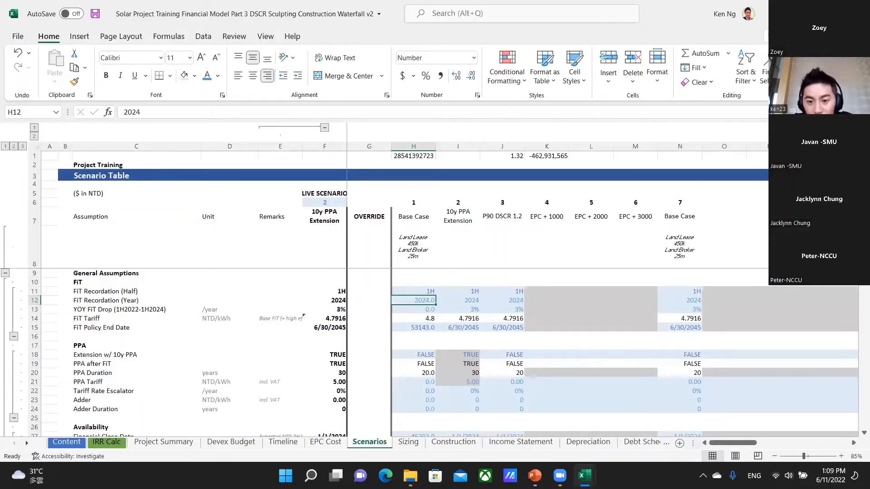
key(Down)
key(Left)
key(Left)
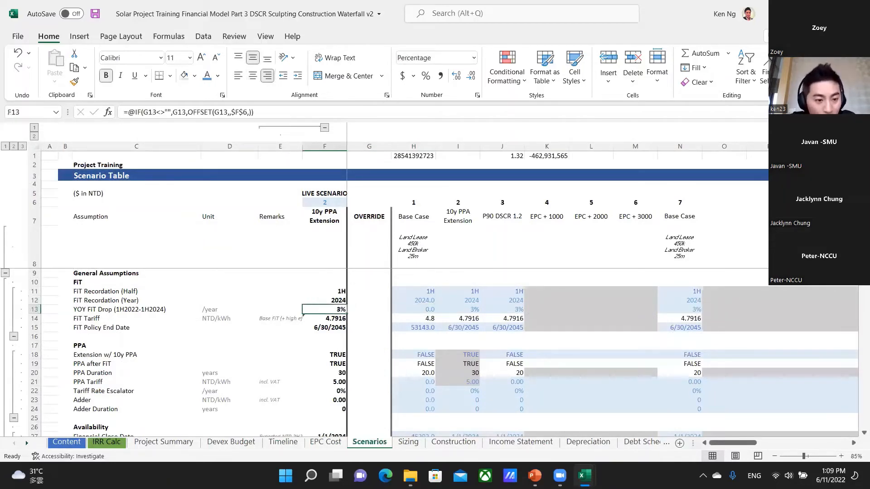
key(Right)
key(Right)
key(Left)
key(Left)
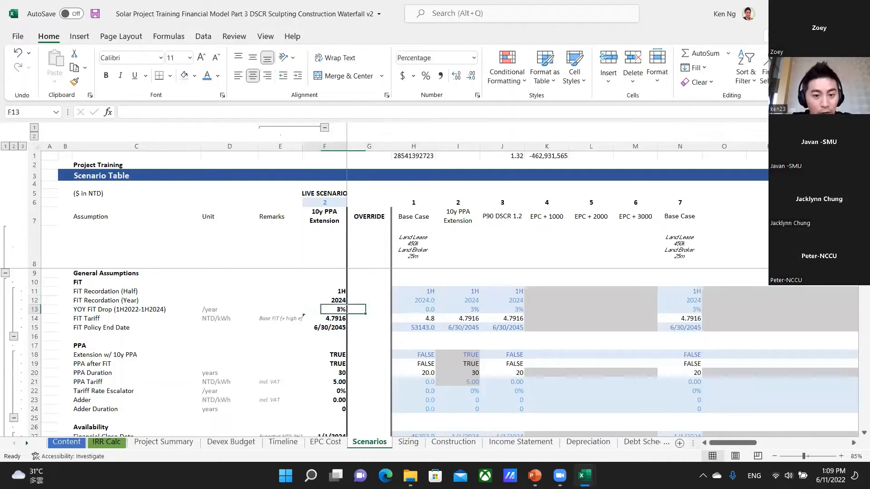
Format the Base Case YOY FiT Drop in H13 as a percentage and return to the live scenario value in F13.
key(Right)
key(Right)
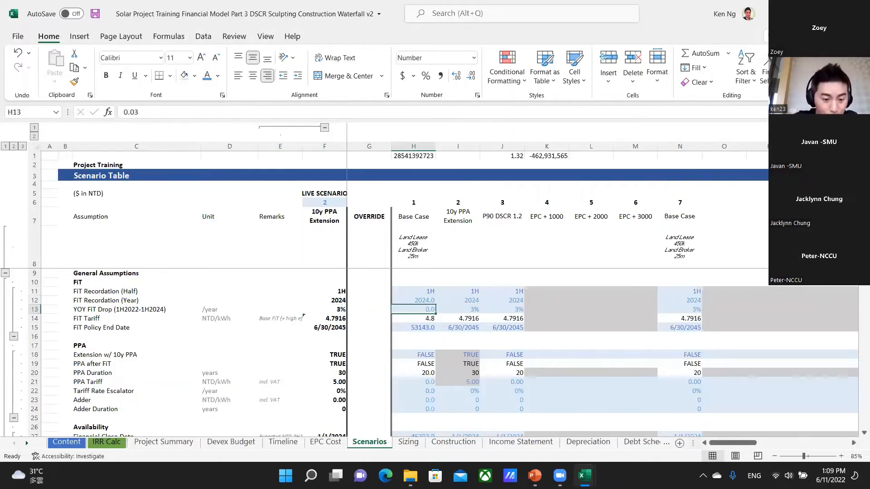
key(ctrl+shift+5)
key(Right)
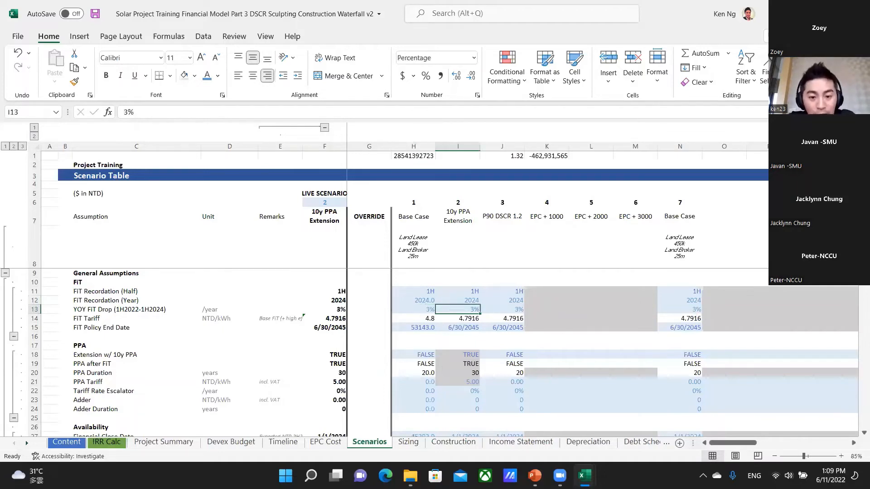
key(Left)
key(Left)
key(Left)
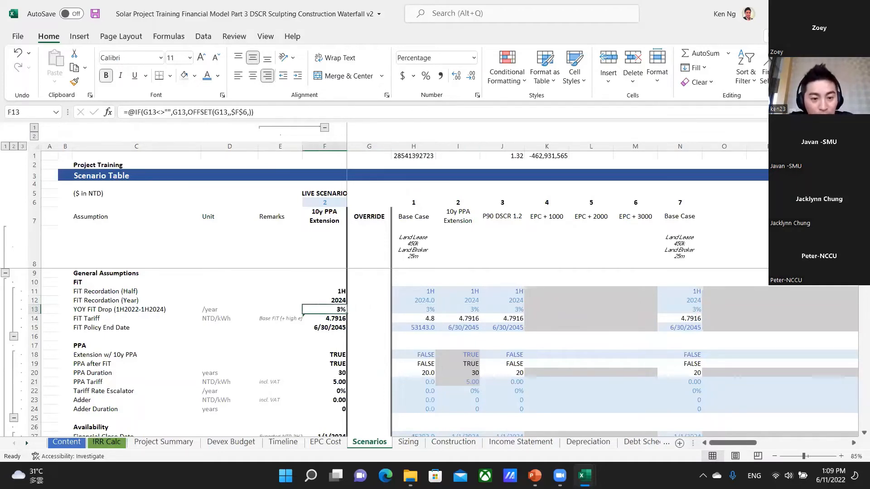
key(ctrl+Page_Up)
key(ctrl+Page_Up)
key(ctrl+Page_Up)
key(ctrl+Page_Up)
key(ctrl+Page_Up)
key(ctrl+Page_Up)
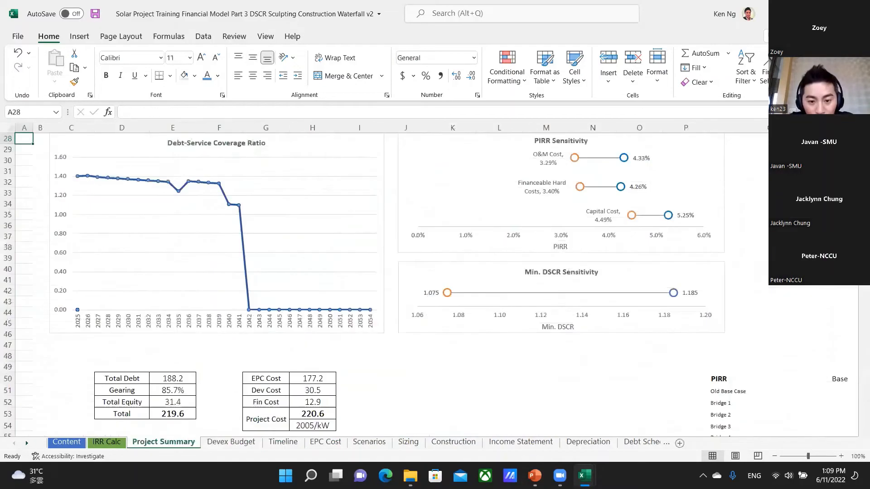
key(ctrl+Page_Down)
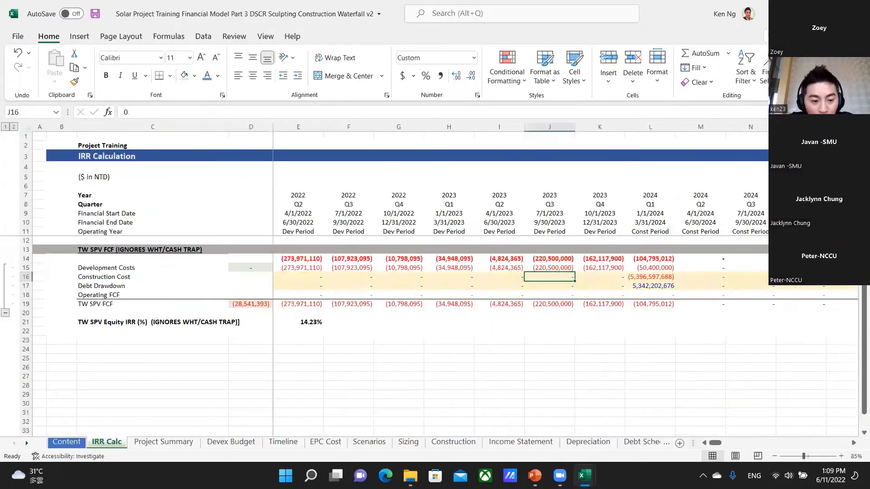
key(ctrl+Page_Down)
key(ctrl+Page_Down)
key(ctrl+Page_Down)
key(ctrl+Page_Down)
key(ctrl+Page_Down)
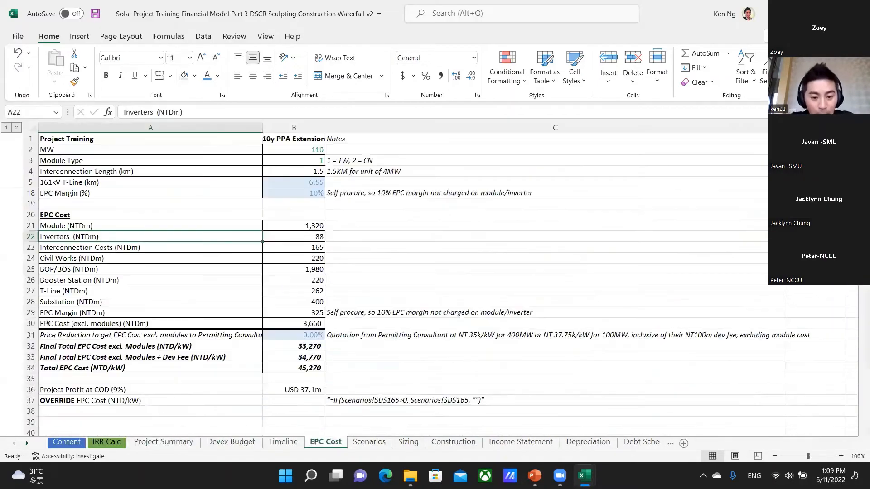
Switch to the PowerPoint deck and examine the feed-in tariff price chart on the "Anatomy of a solar project" slide.
key(alt+Tab)
scroll(765, 290, down, 1)
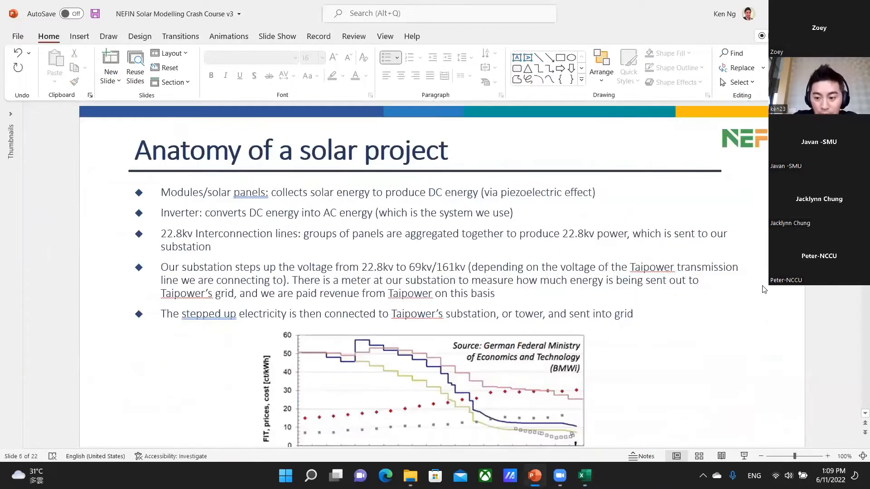
scroll(729, 275, down, 2)
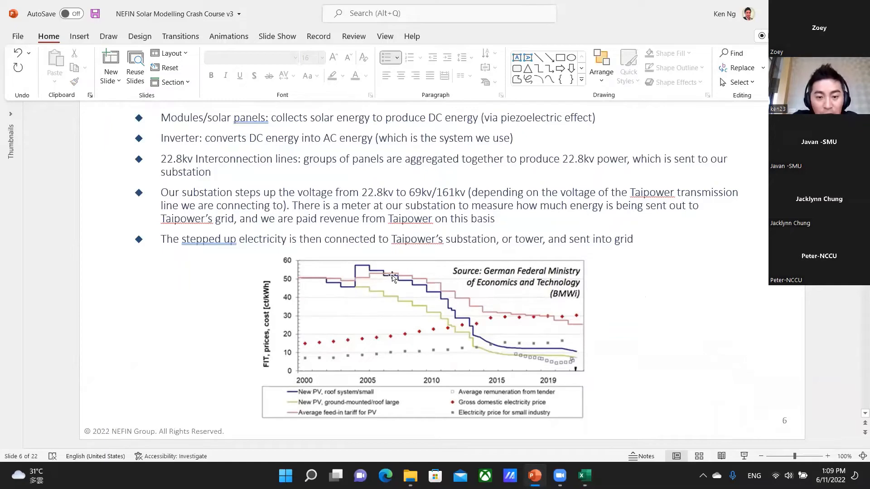
Switch back to Excel and open the Base Case FiT Tariff formula in H14 of the Scenarios sheet for inspection.
key(alt+Tab)
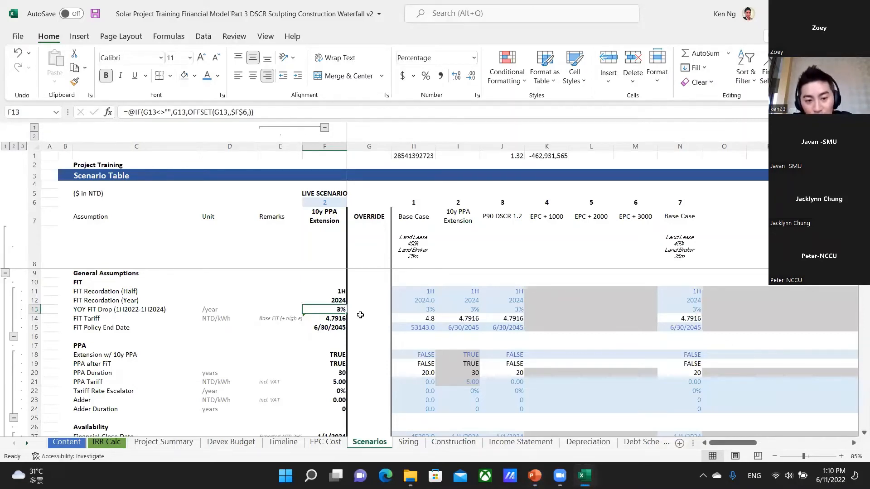
key(Down)
key(Right)
key(Right)
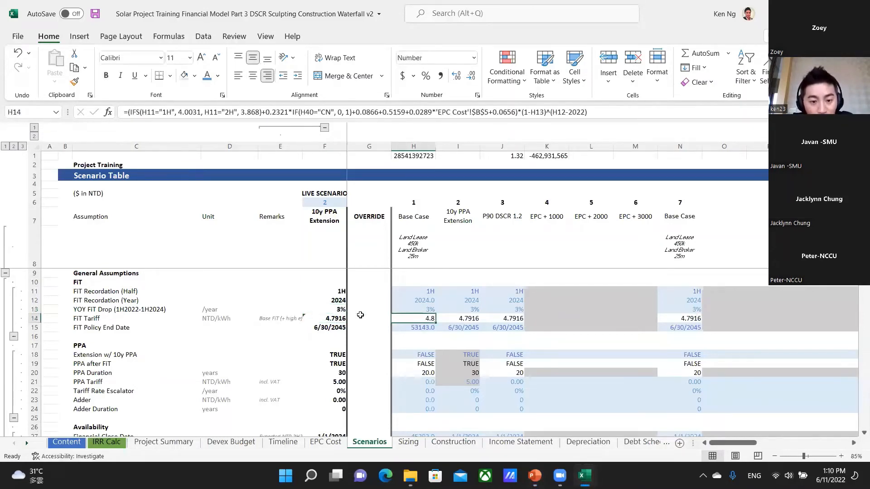
key(F2)
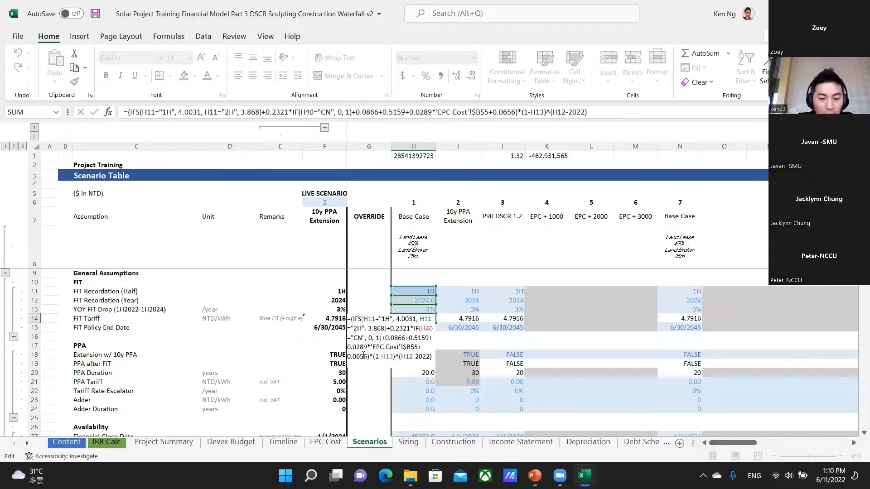
scroll(365, 356, down, 1)
scroll(369, 371, up, 1)
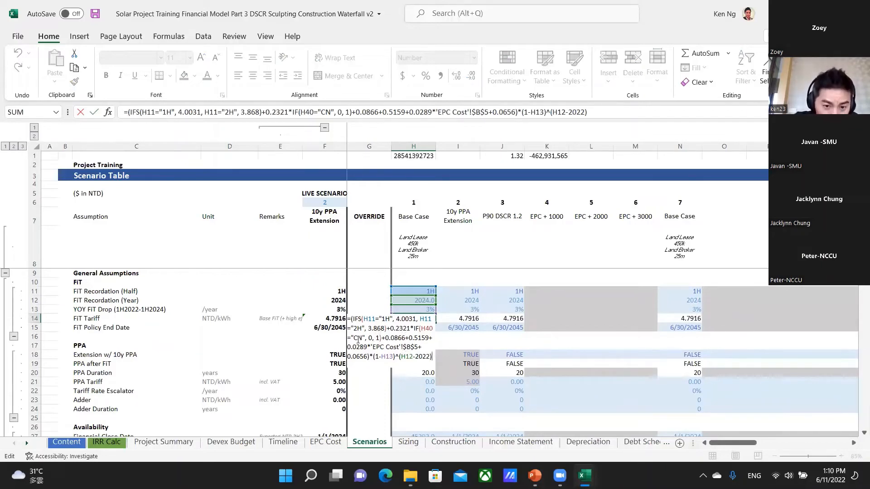
Examine the 0.2321, 0.0866, 0.5159 and 0.0289 terms and the (1-H13)^(H12-2022) factor in the H14 formula, leaving it unedited.
double_click(401, 329)
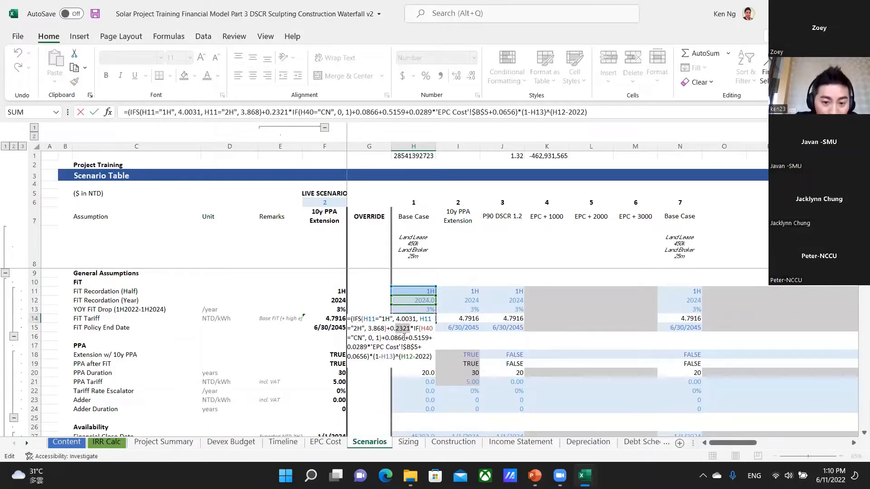
click(407, 337)
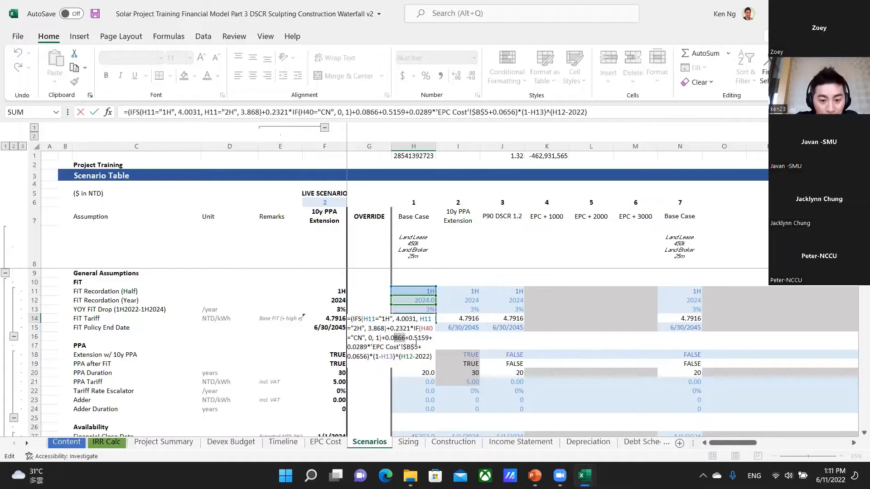
drag(411, 339, 429, 339)
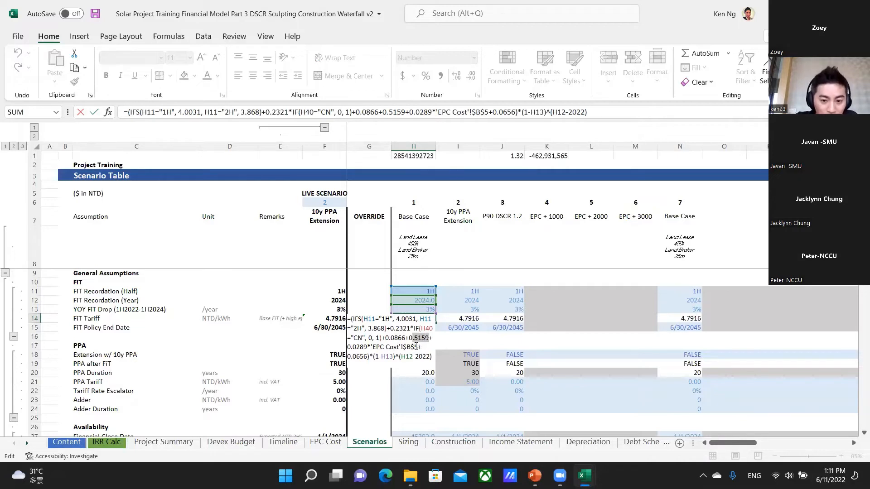
click(360, 349)
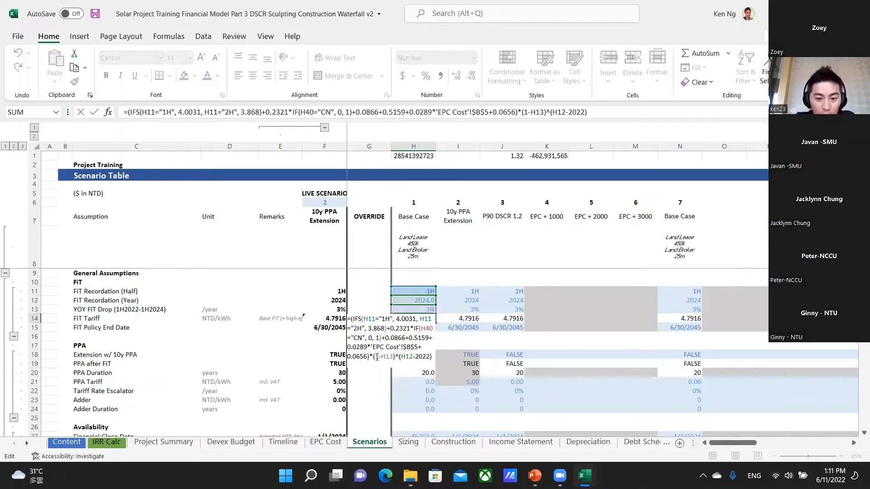
drag(375, 357, 432, 356)
key(Escape)
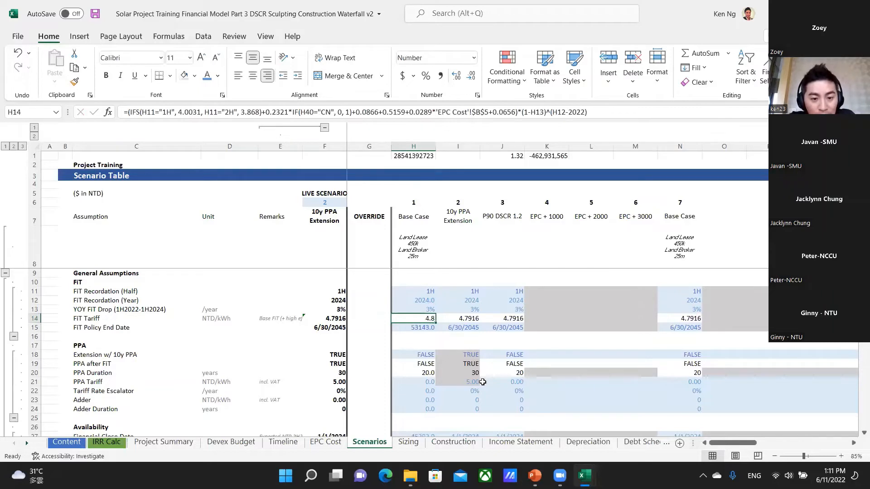
Apply the date format of the FiT Policy End Date in I15 to the Base Case cell H15.
key(Down)
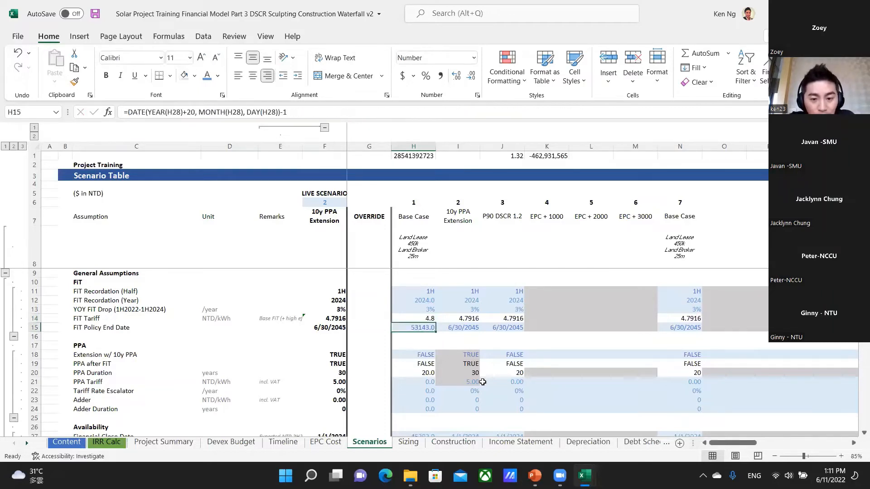
key(shift+Right)
key(ctrl+c)
key(ctrl+alt+v)
key(t)
key(Return)
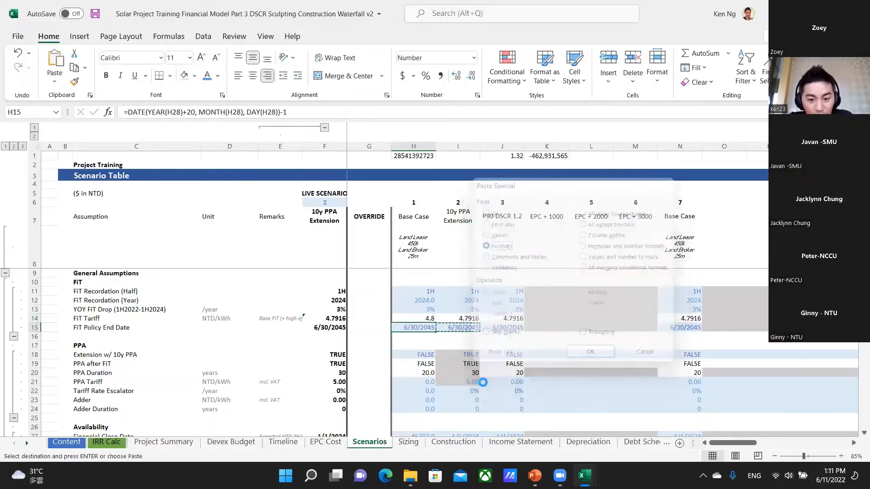
key(Escape)
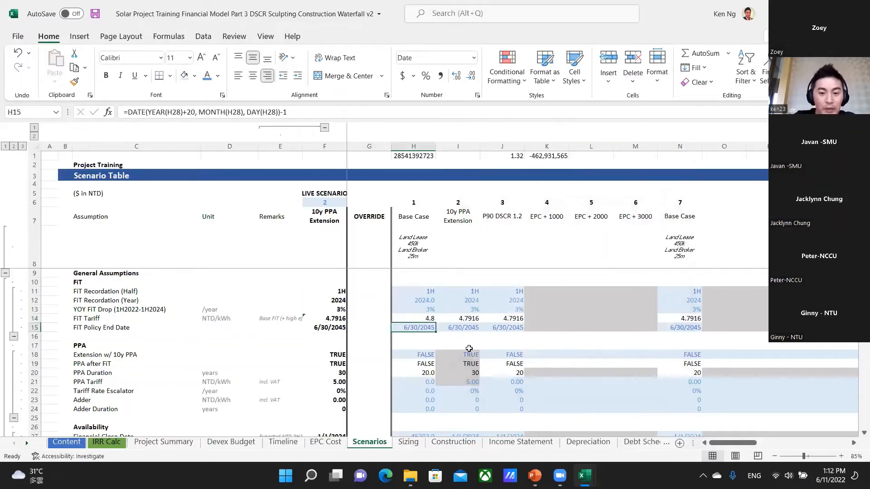
Return to the Timeline sheet and examine the last Construction Permit month in W12.
scroll(425, 369, down, 1)
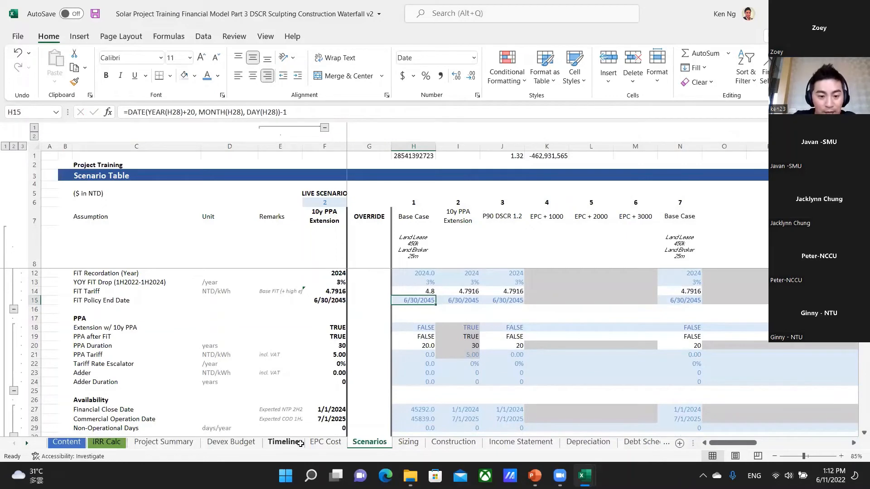
click(284, 442)
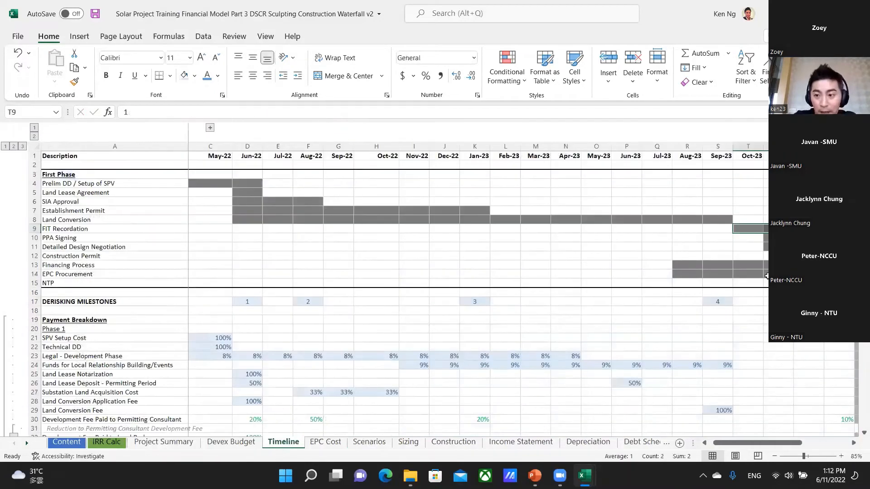
click(803, 257)
key(Right)
key(Right)
key(Left)
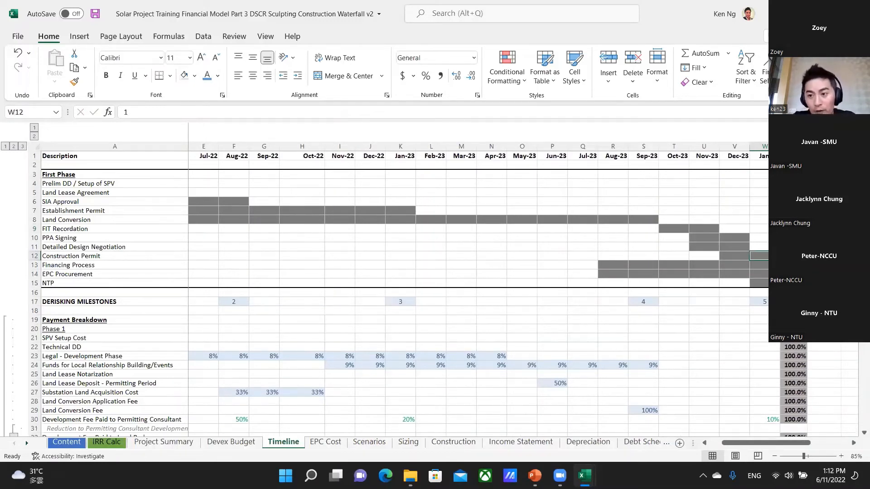
Go to the Income Statement sheet and select the Revenue figures in row 12 across all years of the live scenario.
click(354, 448)
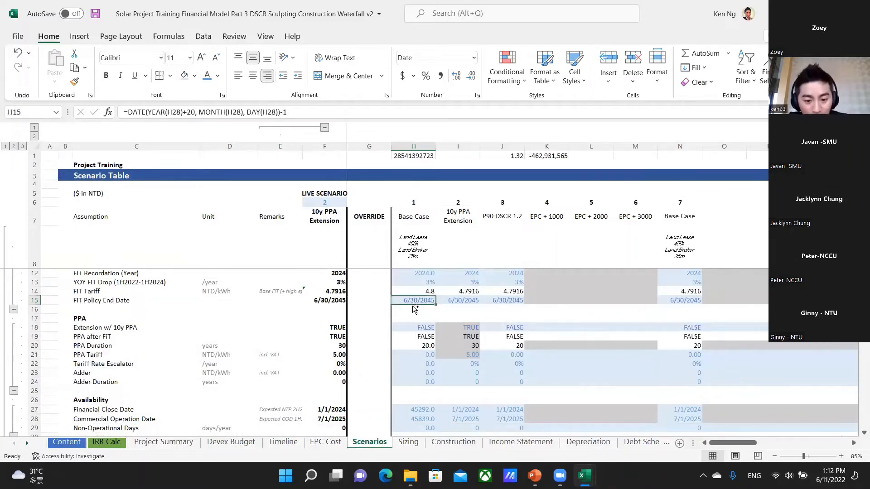
key(ctrl+Page_Down)
key(ctrl+Page_Down)
key(ctrl+Page_Down)
key(Right)
key(Right)
key(ctrl+Home)
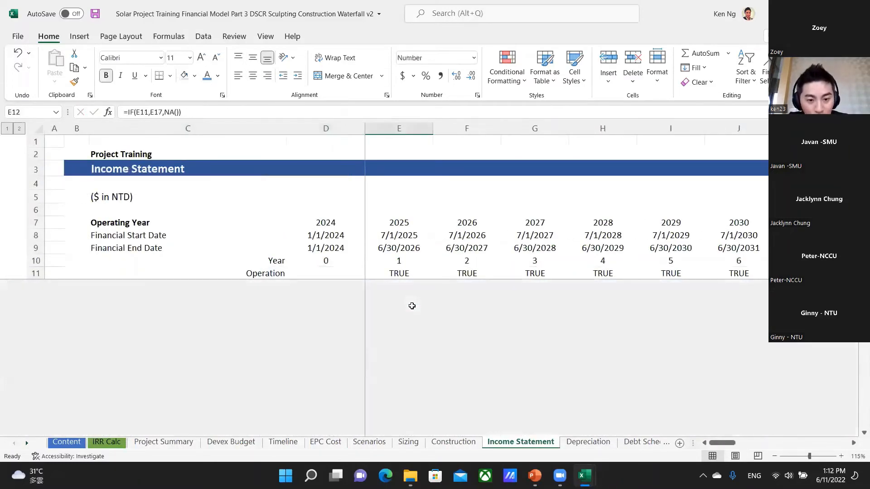
key(shift+Right)
key(shift+Right)
key(shift+Right)
key(shift+Right)
key(shift+Right)
key(shift+Right)
key(shift+Right)
key(shift+Right)
key(shift+Right)
key(shift+Right)
key(shift+Right)
key(shift+Right)
key(shift+Right)
key(shift+Right)
key(shift+Right)
key(shift+Right)
key(shift+Right)
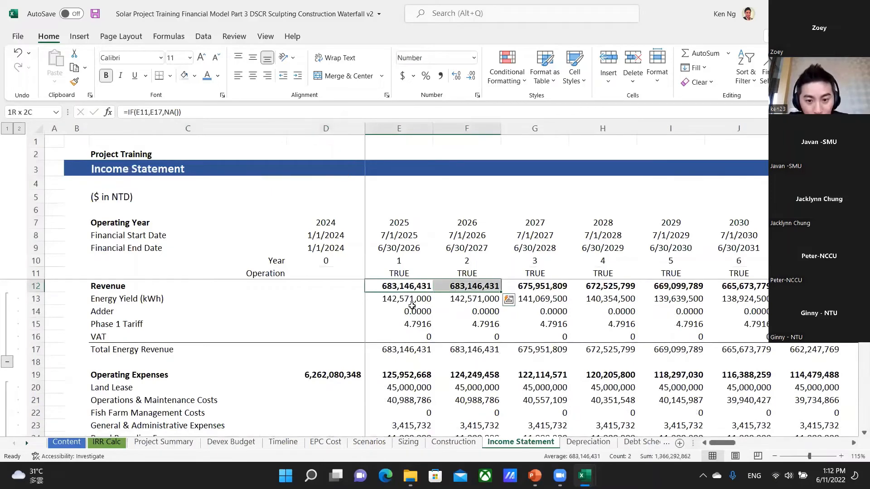
key(shift+Right)
key(shift+Right)
key(shift+Right)
key(shift+Right)
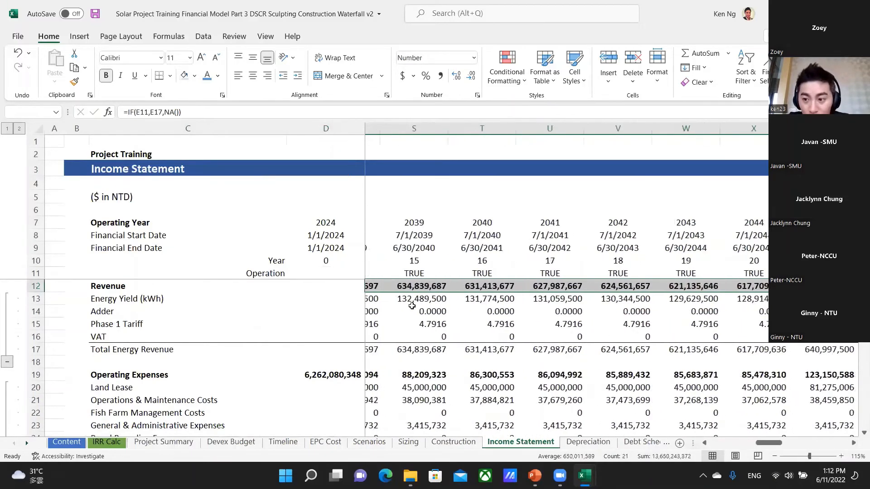
Return to the Scenarios sheet and set the live scenario selector in F6 to 1 for the Base Case.
key(ctrl+Page_Up)
key(ctrl+Page_Up)
key(ctrl+Page_Up)
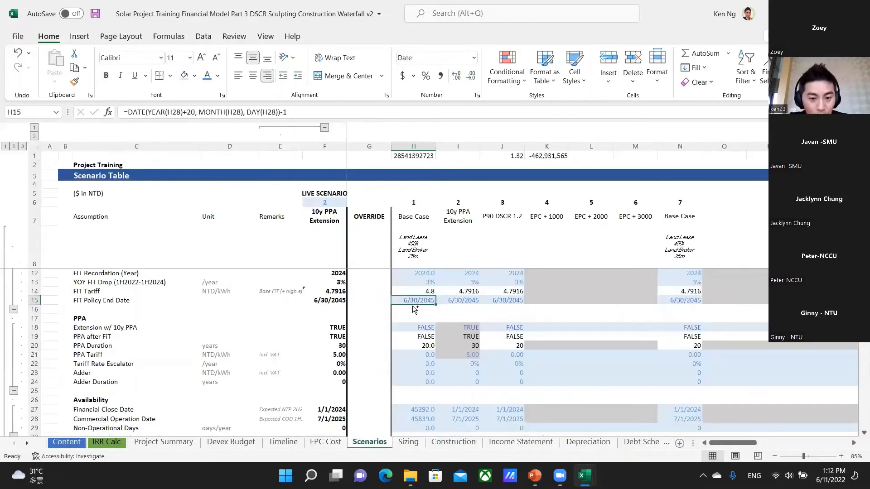
key(Up)
key(Up)
key(Up)
key(Left)
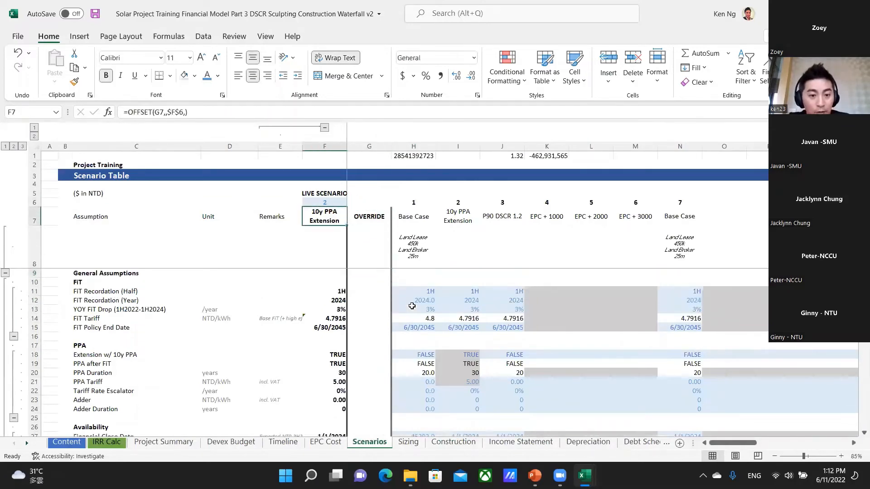
text(1)
key(Return)
Reopen the Income Statement sheet and select the Base Case Revenue from E12 to X12, ending at operating year 20.
key(ctrl+Page_Down)
key(ctrl+Page_Down)
key(ctrl+Page_Down)
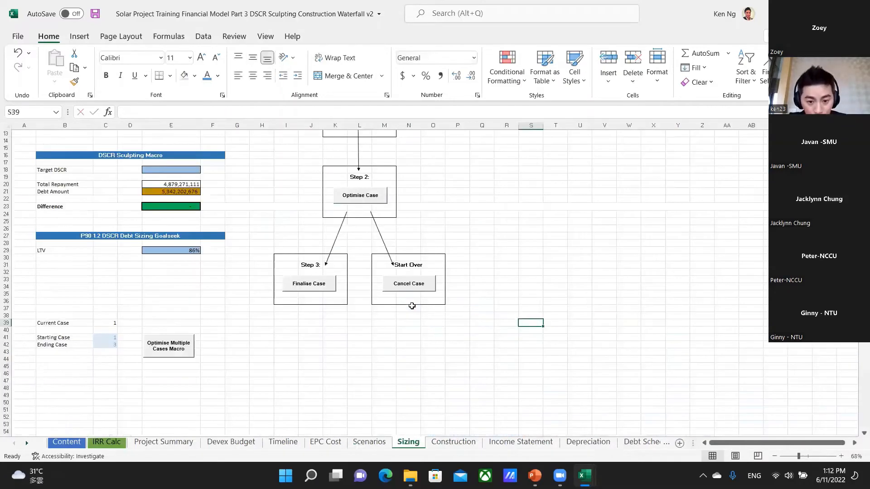
key(Left)
key(Left)
key(Right)
key(Right)
key(Right)
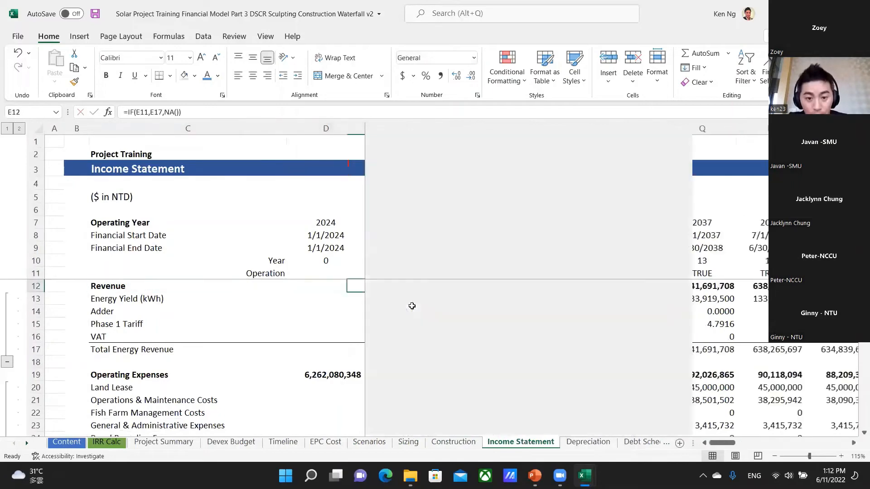
key(Left)
key(shift+Right)
key(shift+Right)
key(shift+Right)
key(shift+Right)
key(shift+Right)
key(shift+Right)
key(shift+Right)
key(shift+Right)
key(shift+Right)
key(shift+Right)
key(shift+Right)
key(shift+Right)
key(shift+Right)
key(shift+Right)
key(shift+Right)
key(shift+Right)
key(shift+Right)
key(shift+Right)
key(shift+Right)
key(shift+Right)
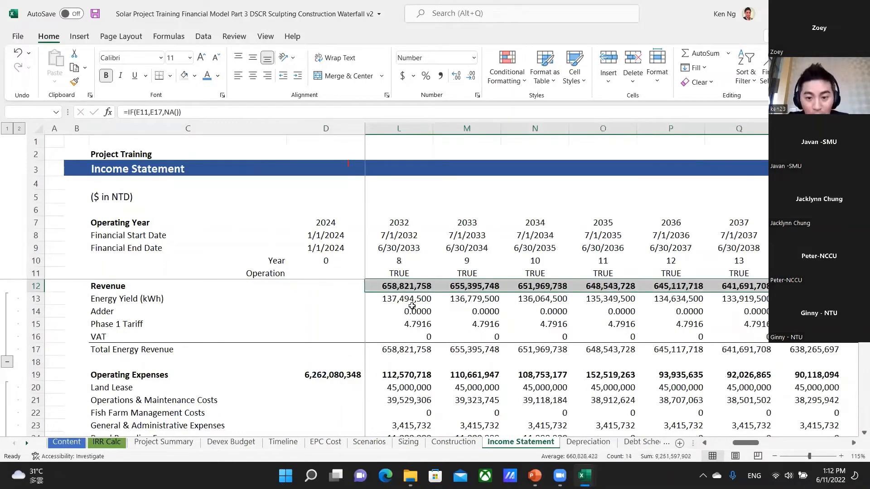
key(shift+Left)
key(shift+Left)
key(shift+Left)
key(shift+Right)
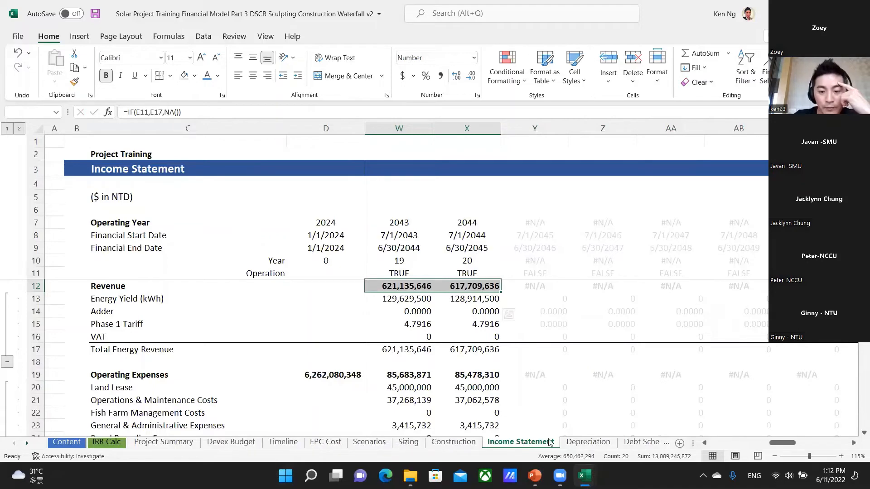
Return to the Scenarios sheet and compare the Extension w/ 10y PPA setting in row 18 for the Base Case and 10y PPA Extension scenarios.
click(366, 443)
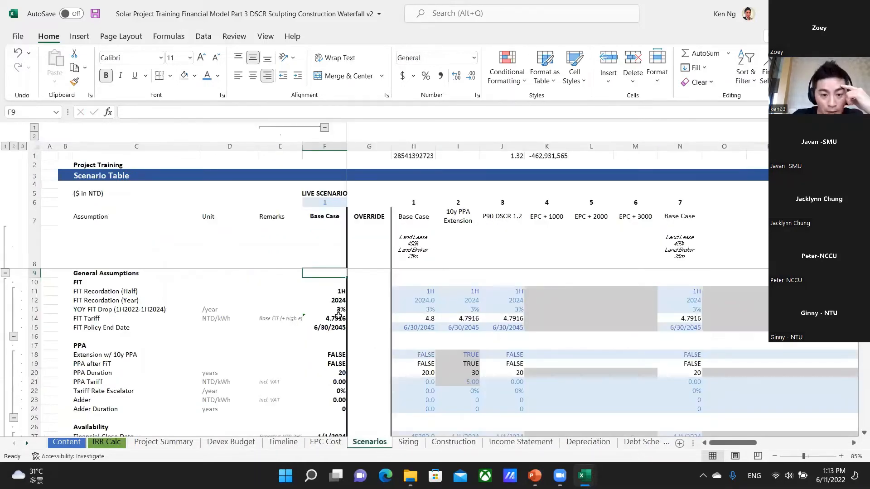
click(330, 346)
scroll(326, 346, down, 3)
scroll(319, 346, up, 3)
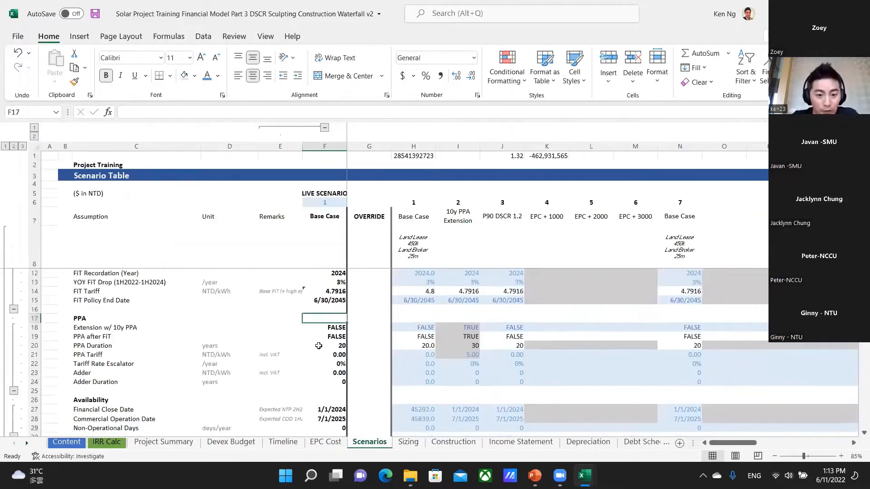
key(Down)
key(Right)
key(Right)
key(Right)
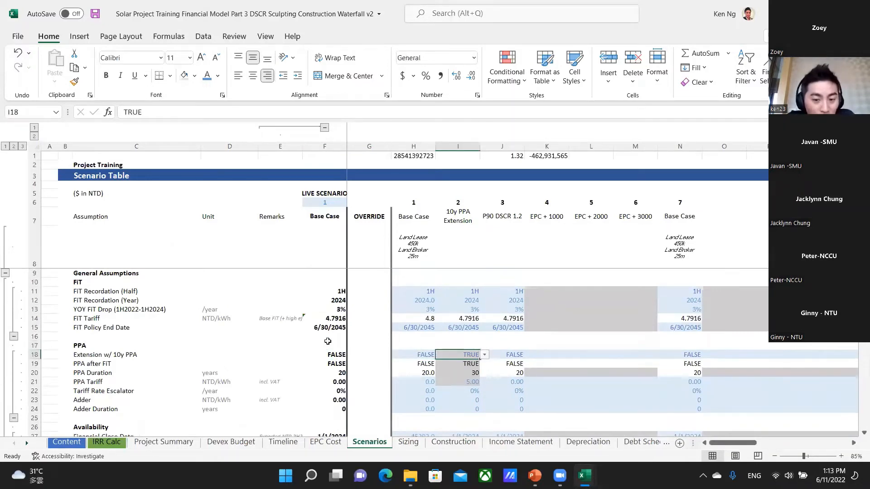
key(Left)
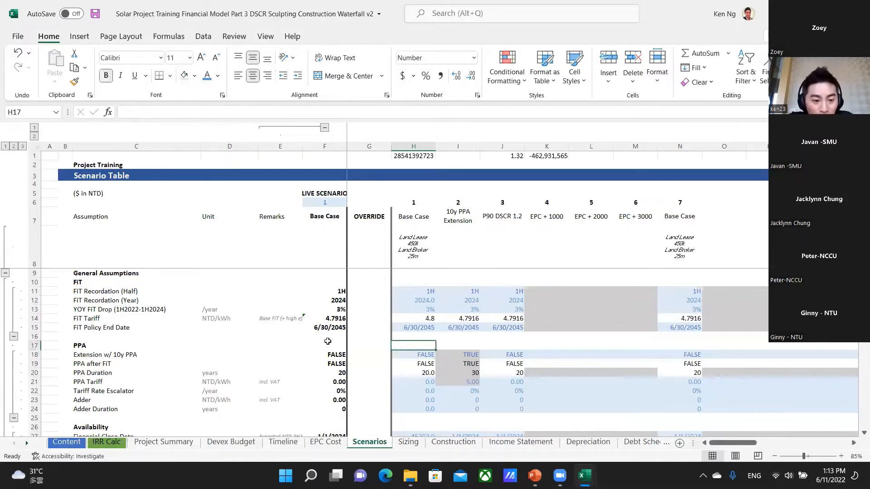
Examine the Base Case PPA assumptions in H18:H24, continuing down to the Financial Close Date in H27.
key(ctrl+shift+Down)
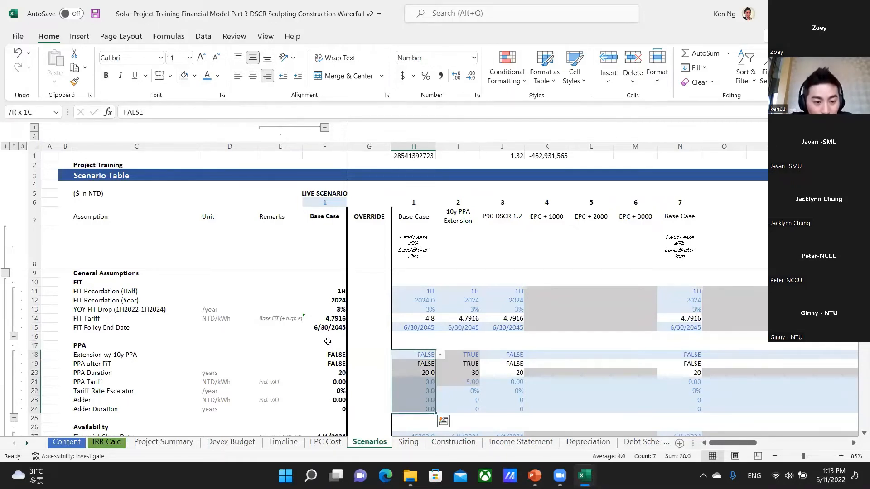
key(Down)
key(Down)
key(Down)
key(Down)
key(Down)
key(Down)
key(Down)
key(Down)
key(Down)
key(Down)
key(Down)
key(Down)
key(Down)
key(Down)
key(Down)
key(Down)
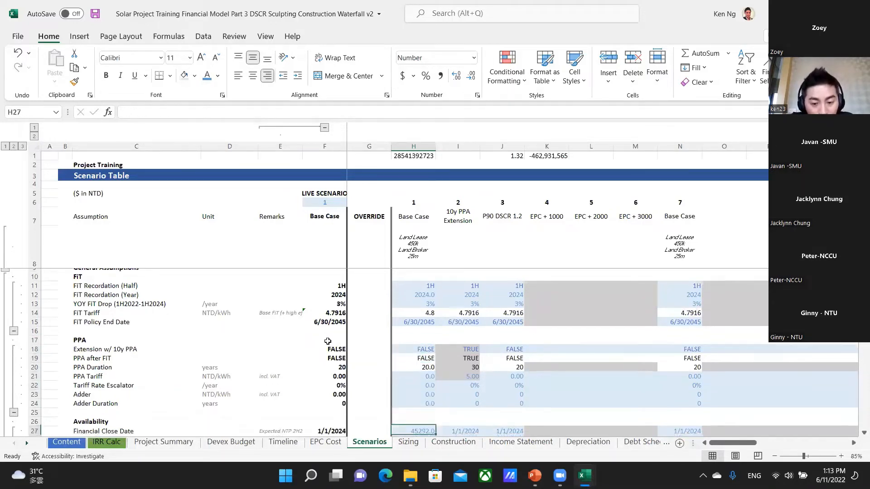
key(Up)
key(Up)
key(Up)
key(Up)
key(Up)
key(Up)
key(Up)
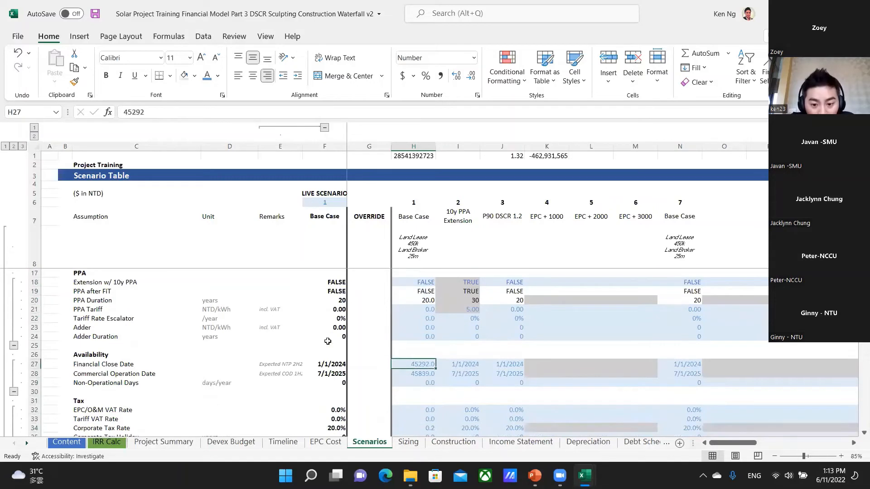
Apply the date format of J27 to the Base Case Financial Close Date and Commercial Operation Date in H27:H28.
key(Right)
key(Right)
key(ctrl+c)
key(Left)
key(Left)
key(shift+Down)
key(ctrl+v)
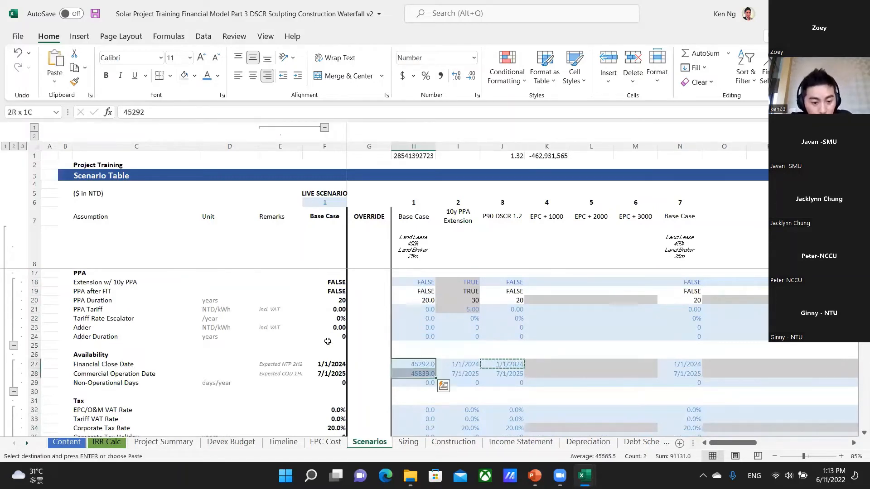
key(Escape)
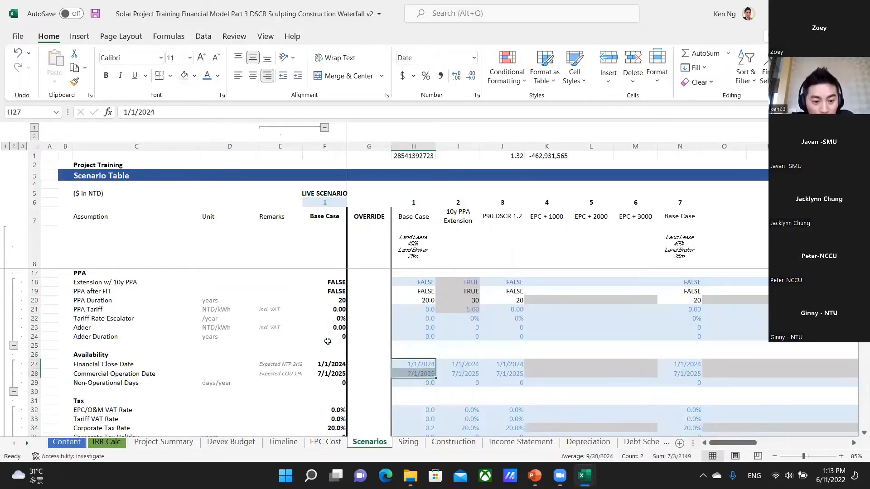
key(shift+Up)
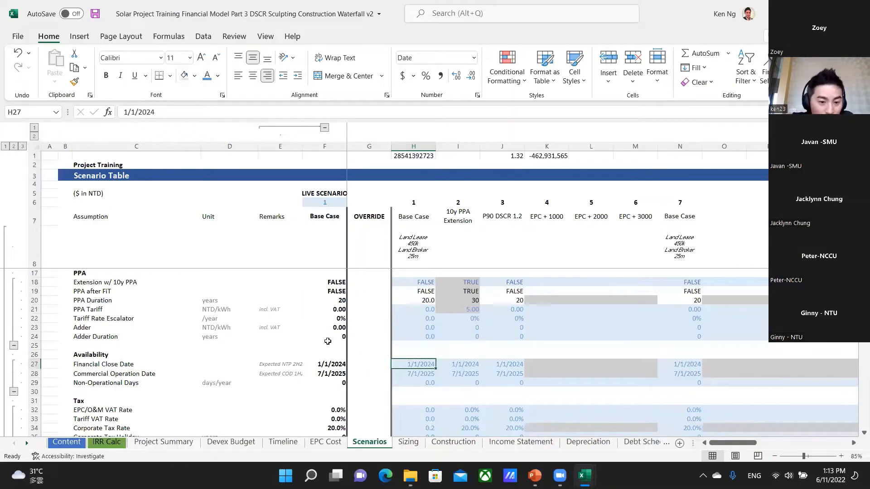
Examine the Base Case Financial Close Date and Commercial Operation Date against their remarks in rows 27 and 28.
key(Left)
key(Left)
key(Right)
key(Right)
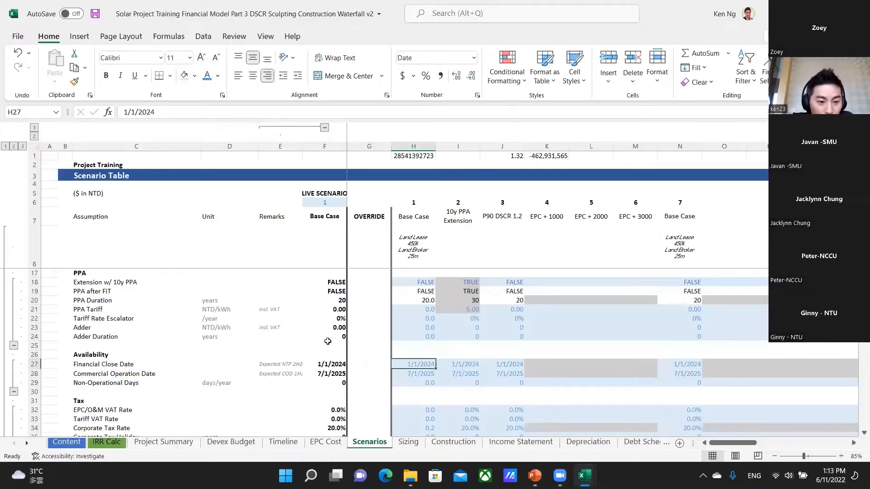
key(Down)
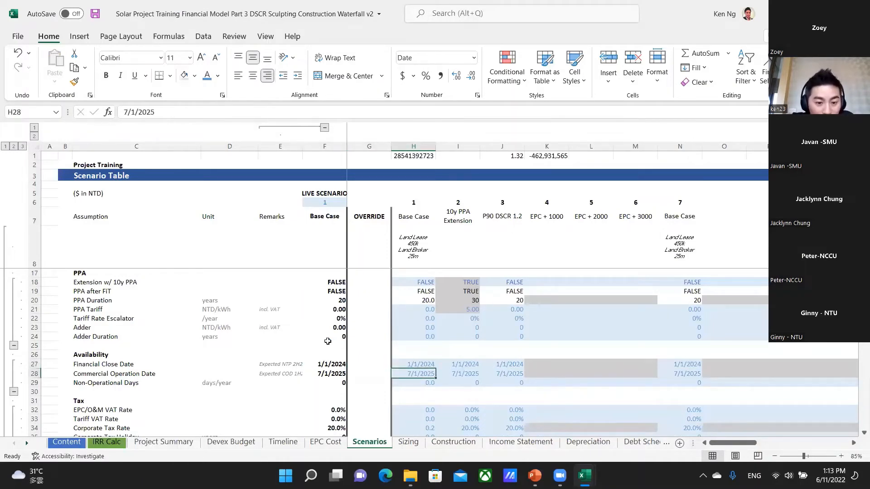
key(Left)
key(Left)
key(Left)
key(Right)
key(Right)
key(Right)
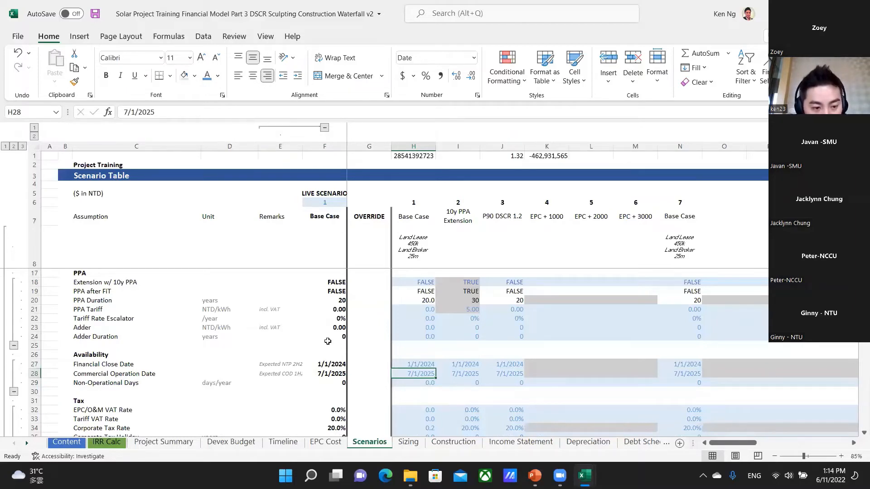
Examine the Tax assumptions, covering the EPC/O&M and Tariff VAT rates in H32:H33 and the Corporate Tax Rate in row 34.
key(Down)
key(Down)
key(Down)
key(Down)
key(Down)
key(Down)
key(Down)
key(Down)
key(Down)
key(Down)
key(Down)
key(Down)
key(Down)
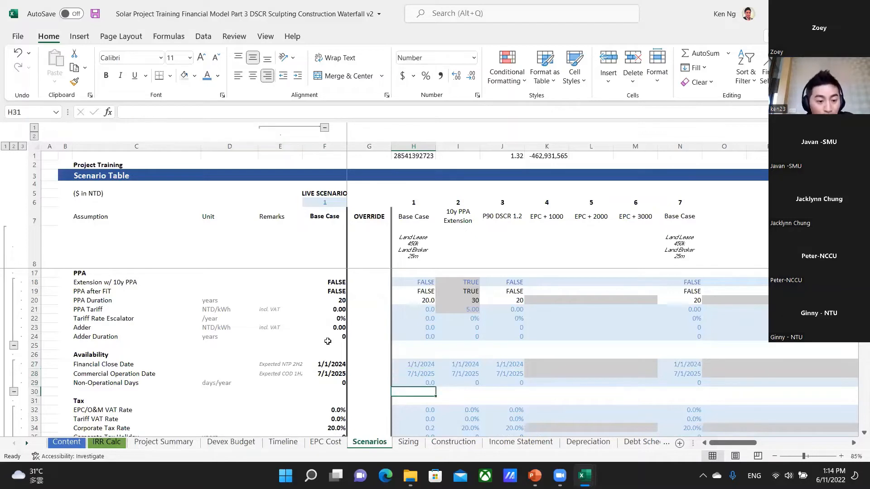
key(Up)
key(Up)
key(Up)
key(Up)
key(Up)
key(Up)
key(Up)
key(Up)
key(Up)
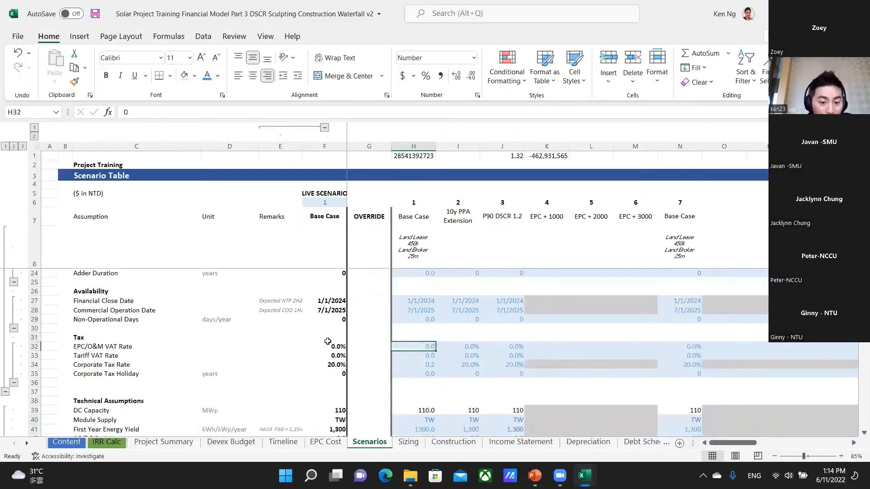
key(shift+Down)
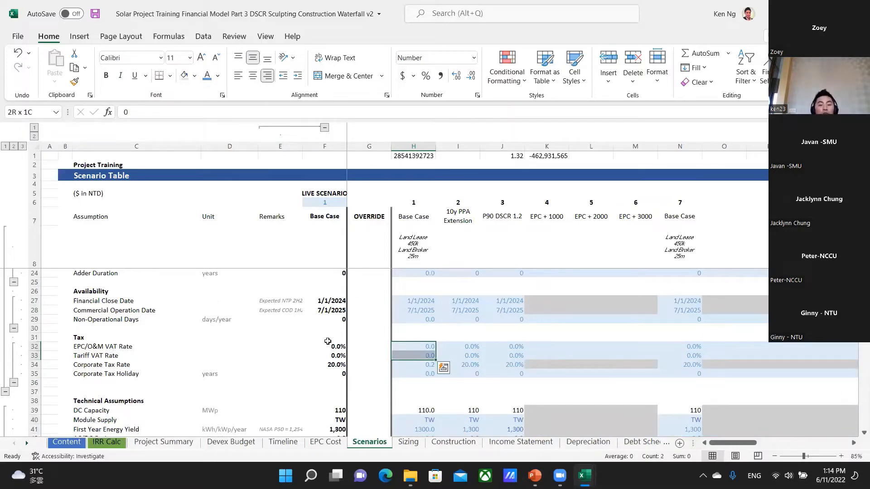
mouse_move(336, 476)
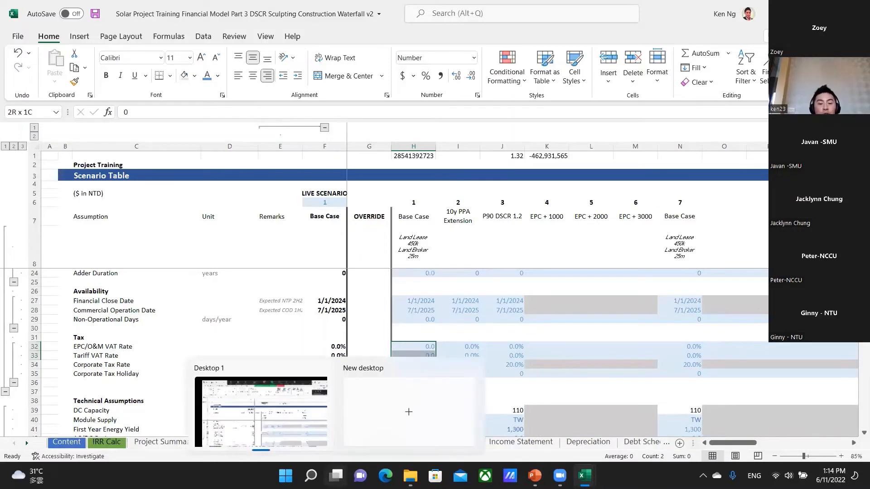
key(Down)
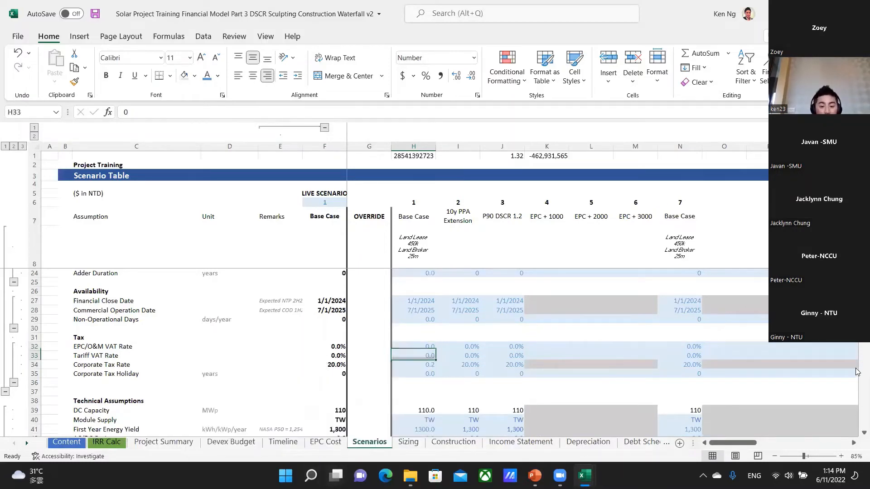
key(Down)
key(Right)
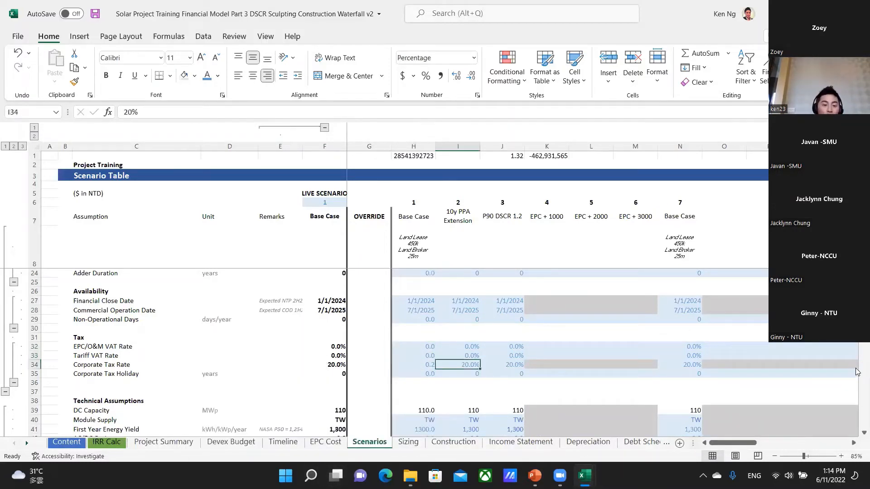
Trace the Base Case DC Capacity formula in H39 to its precedents H118 and H119 under Land Related Costs.
key(Down)
key(Down)
key(Down)
key(Down)
key(Down)
key(Down)
key(Down)
key(Down)
key(Down)
key(Down)
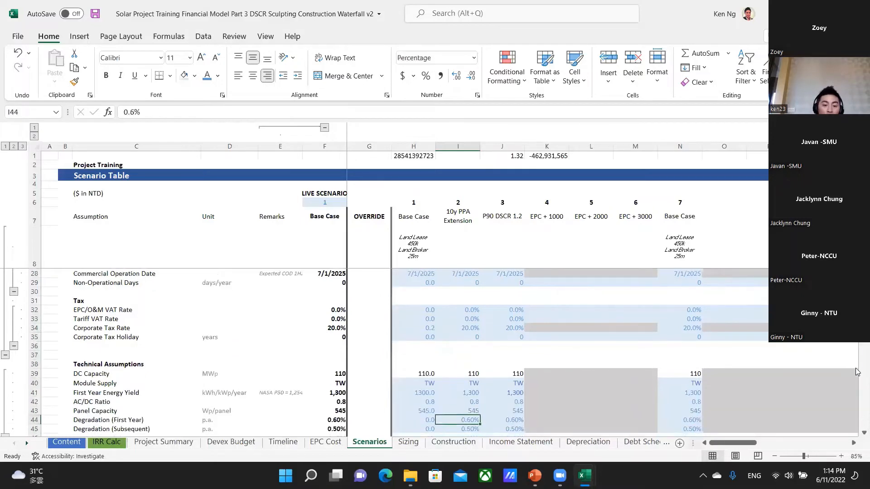
key(Up)
key(Up)
key(Up)
key(Up)
key(Up)
key(Left)
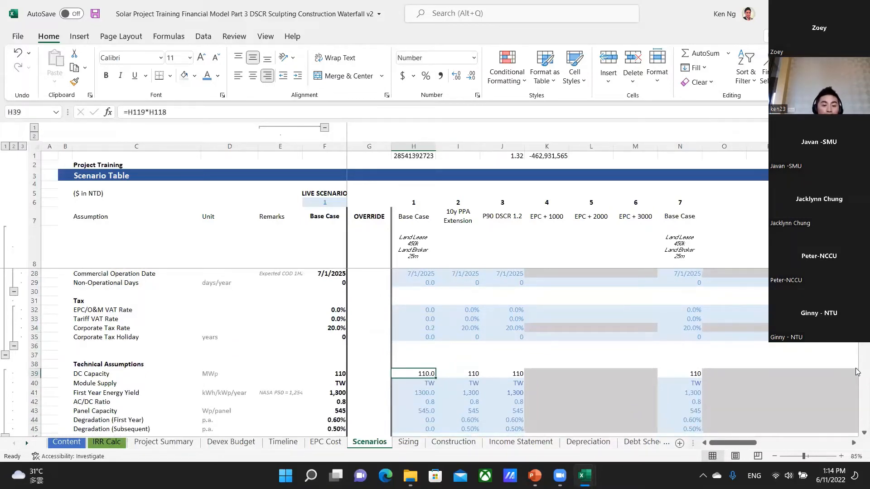
key(ctrl+bracketleft)
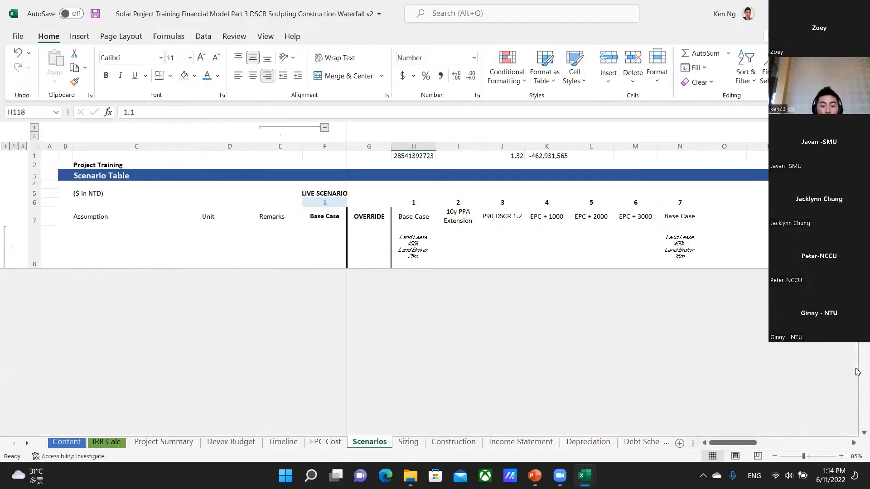
scroll(499, 389, down, 2)
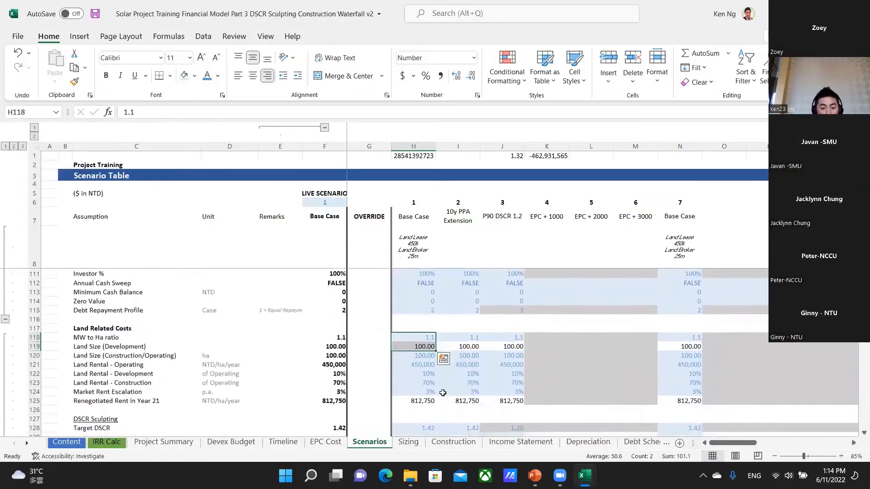
Examine the Base Case Land Size (Development) formula in H119 and the MW to Ha ratio in H118.
click(414, 347)
scroll(426, 356, down, 1)
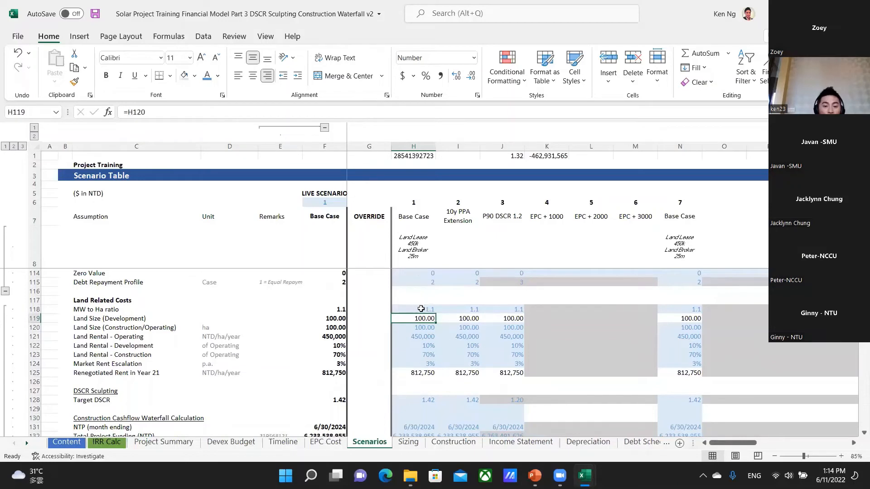
click(421, 308)
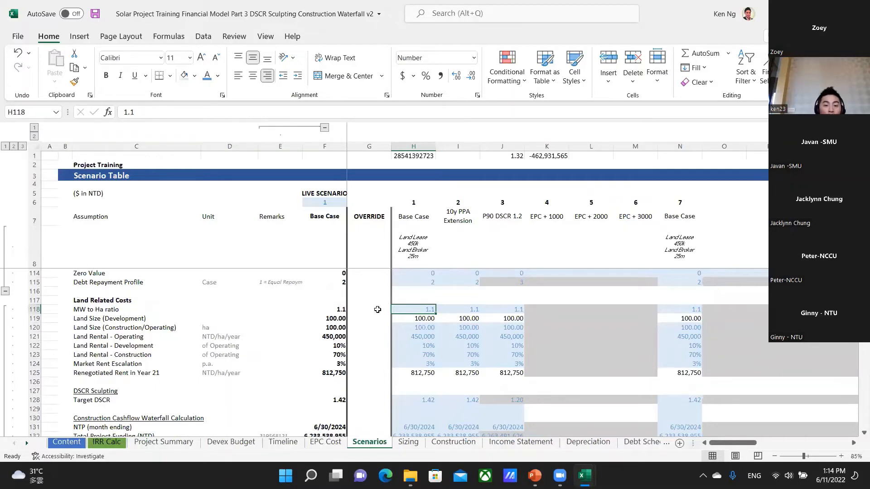
Check the Base Case land size and MW to Ha ratio in H119 and H118, and return to DC Capacity in H39.
key(Down)
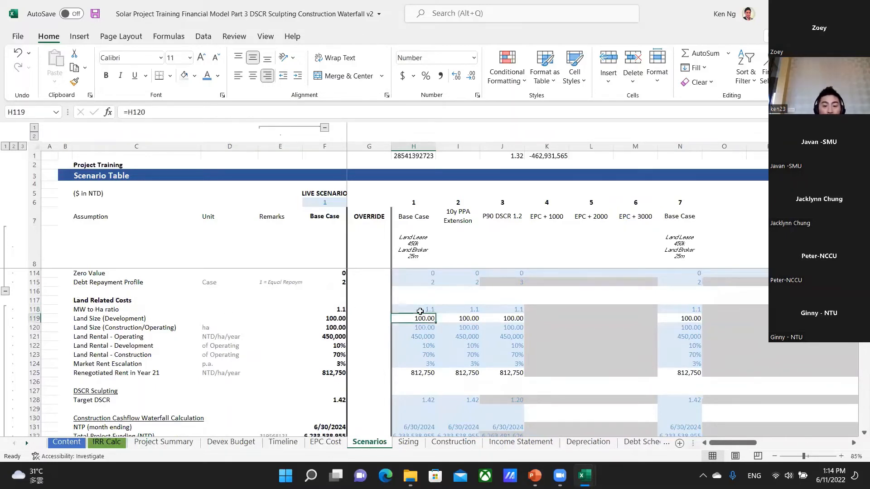
key(Up)
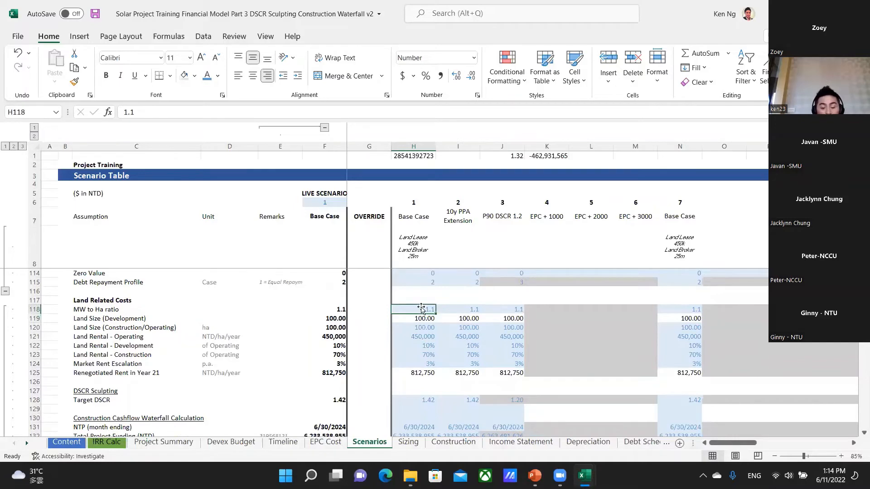
key(F5)
key(Return)
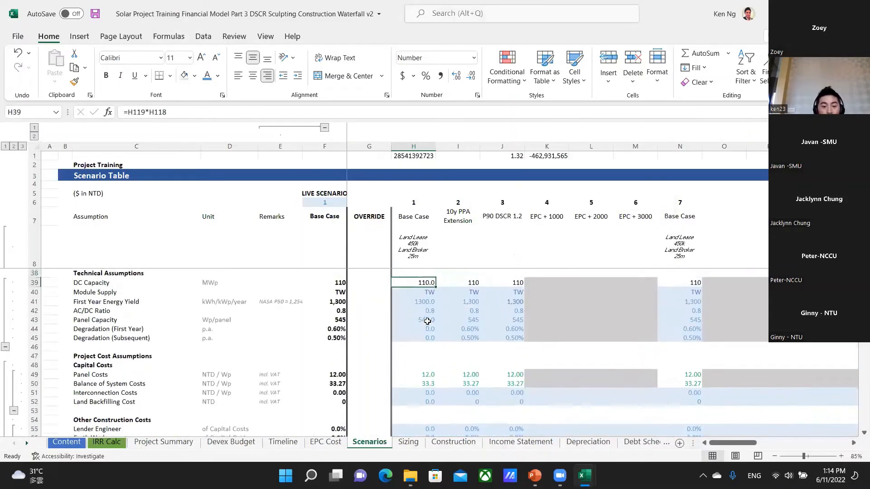
Trace how the Base Case Module Supply choice in H40 feeds the FiT Tariff formula in H14.
key(Down)
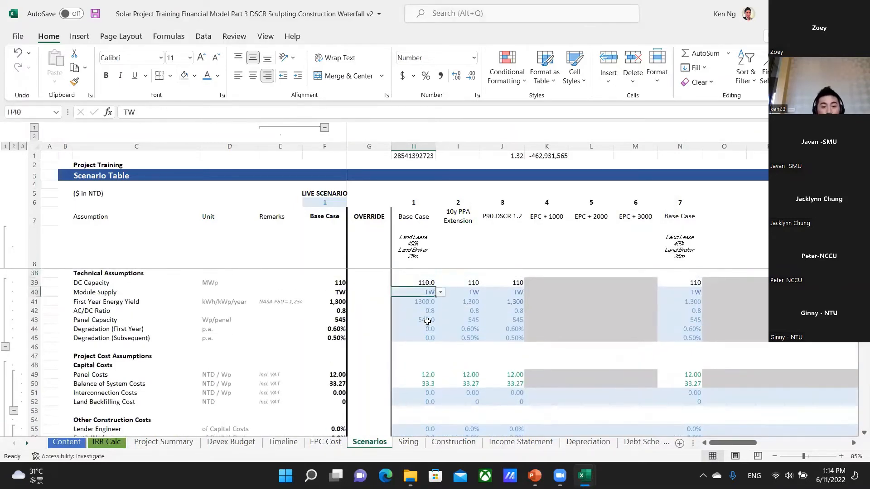
key(Left)
key(Right)
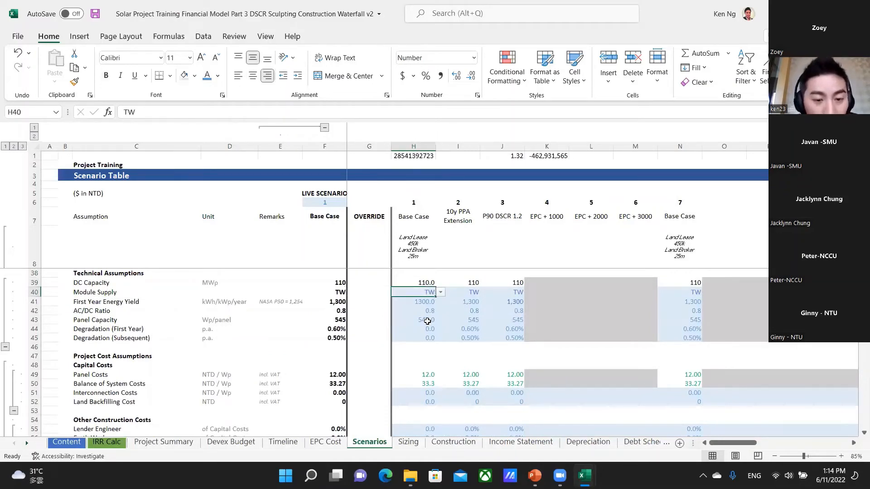
scroll(427, 321, up, 6)
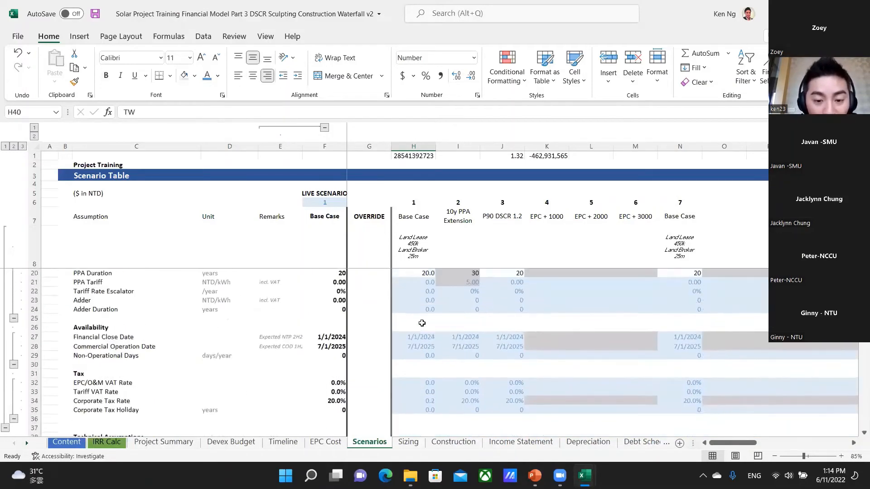
scroll(422, 323, up, 4)
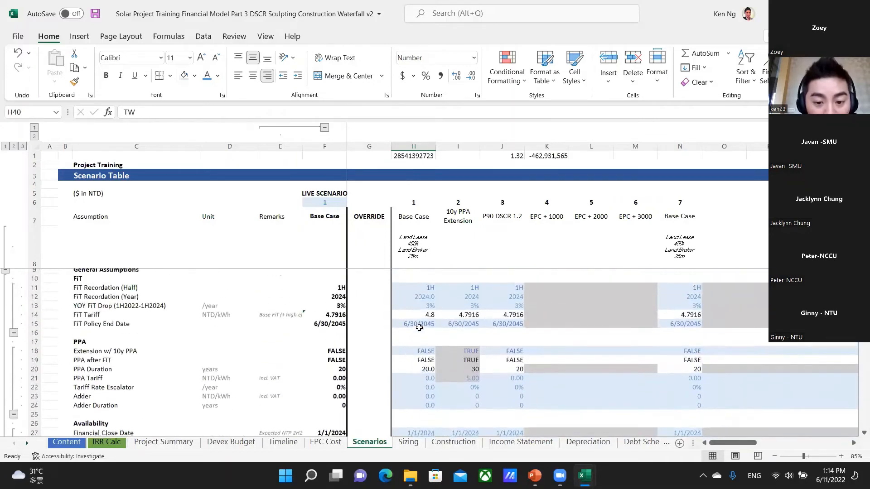
double_click(421, 318)
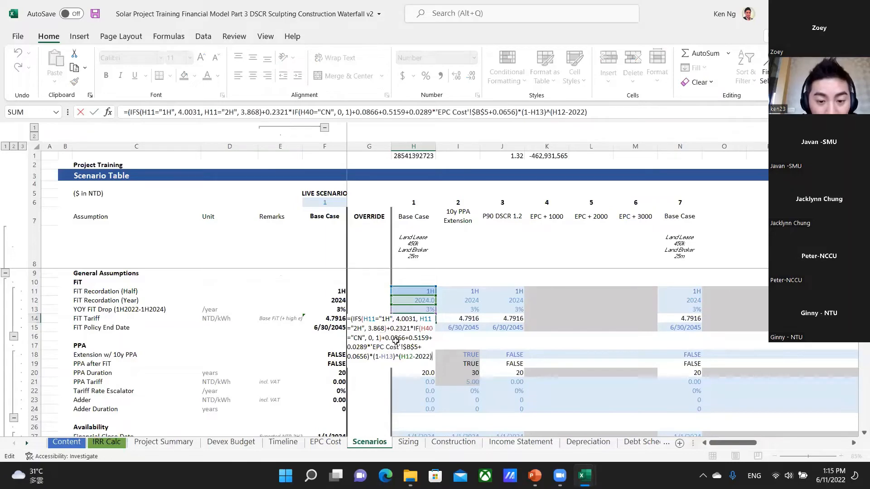
scroll(396, 344, down, 7)
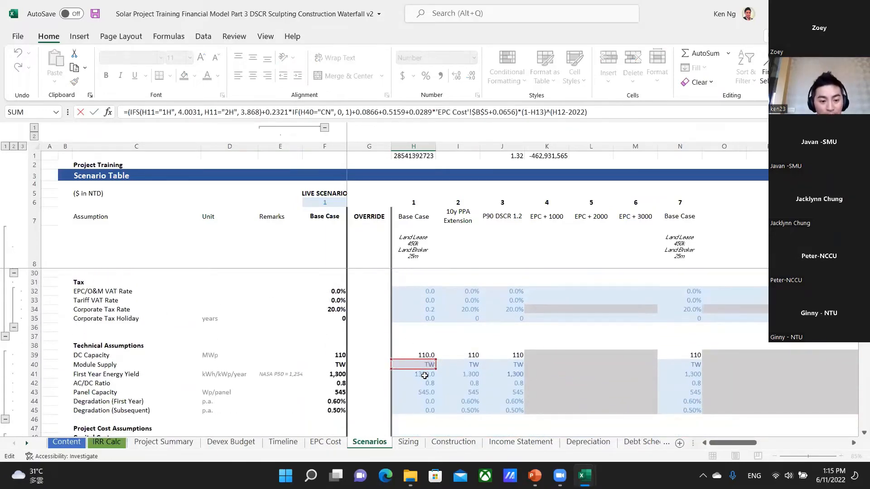
Examine the First Year Energy Yield remark in E41, highlighting NASA as the first data source.
click(424, 376)
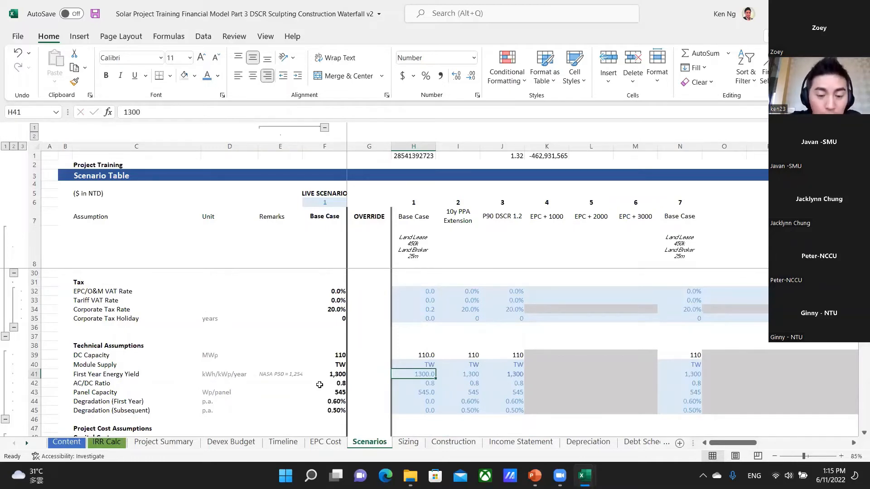
key(Left)
key(Left)
key(Left)
key(Left)
key(Right)
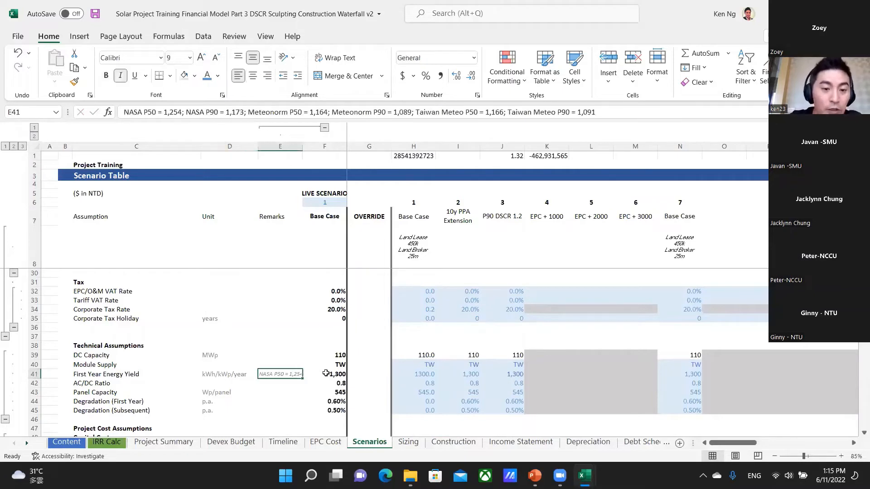
click(142, 112)
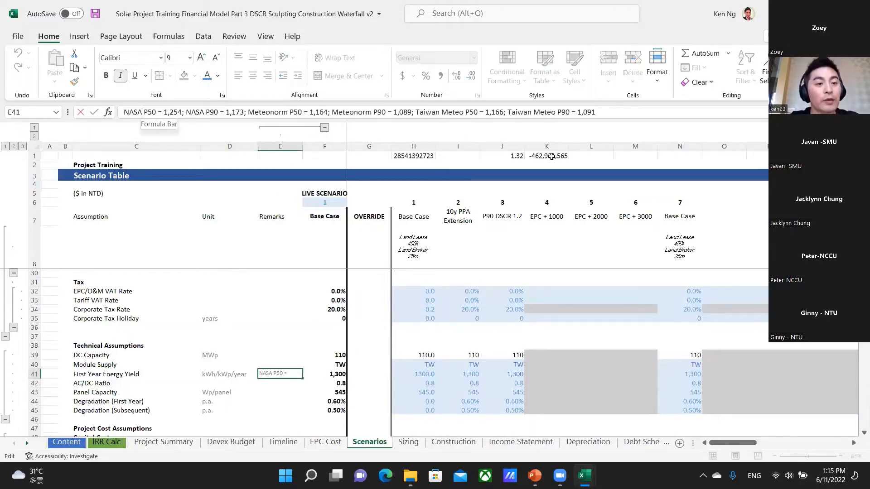
key(ctrl+shift+Right)
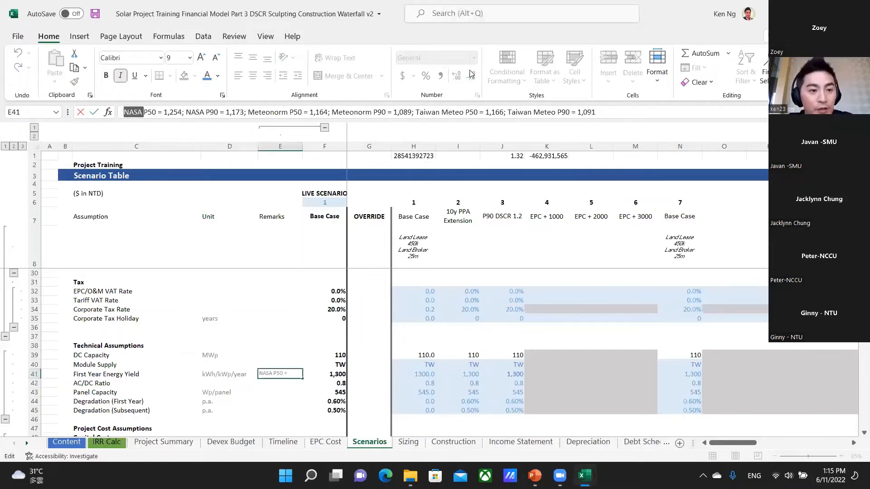
key(Right)
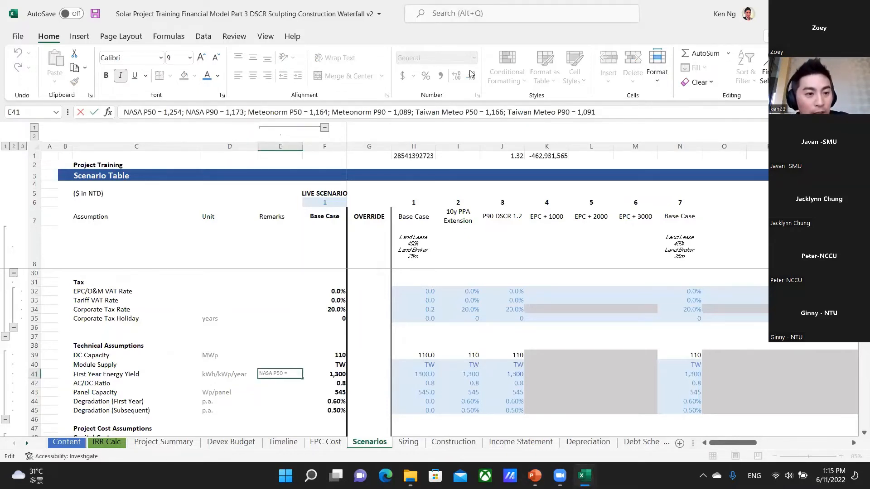
Highlight the Meteonorm source name within the First Year Energy Yield remark in E41.
key(ctrl+Right)
key(ctrl+Right)
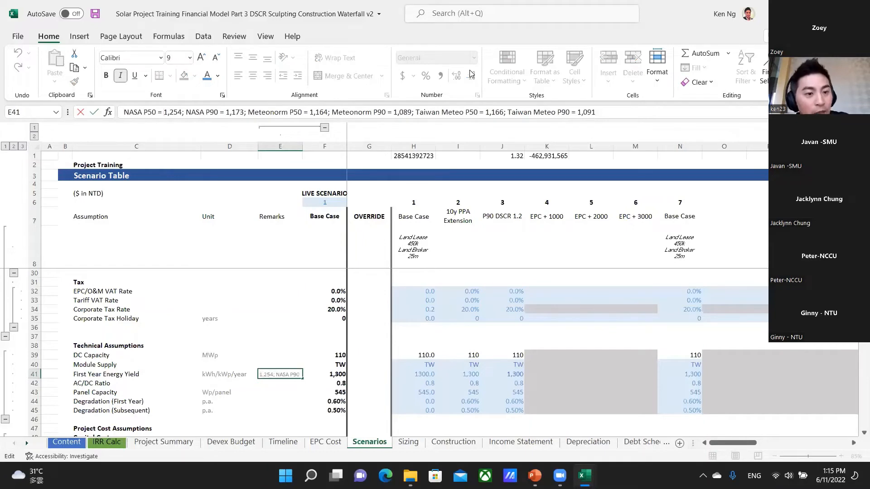
key(ctrl+Right)
key(ctrl+Right)
key(ctrl+Right)
key(ctrl+Right)
key(ctrl+Right)
key(ctrl+Right)
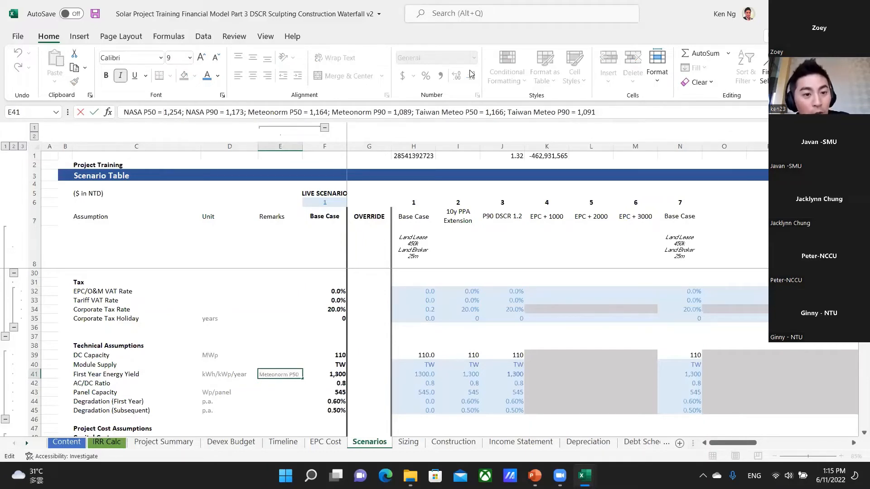
key(ctrl+shift+Right)
key(shift+Left)
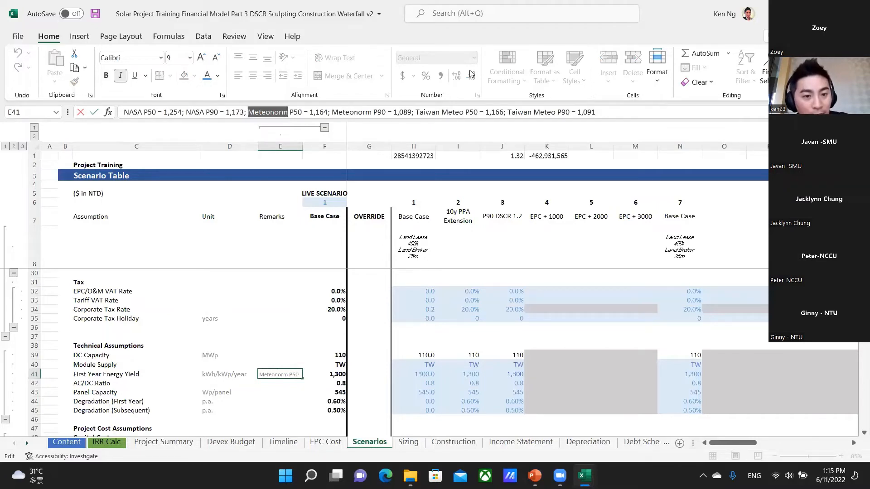
Highlight the Taiwan Meteo source name in the E41 energy yield remark and leave the cell without editing it.
key(ctrl+Right)
key(ctrl+Right)
key(ctrl+Right)
key(ctrl+Right)
key(ctrl+Right)
key(ctrl+Right)
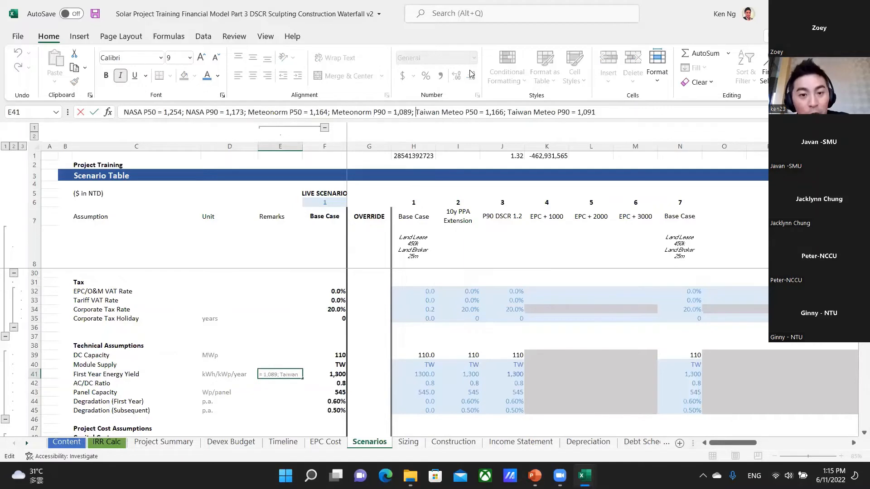
key(ctrl+shift+Right)
key(ctrl+shift+Right)
key(shift+Left)
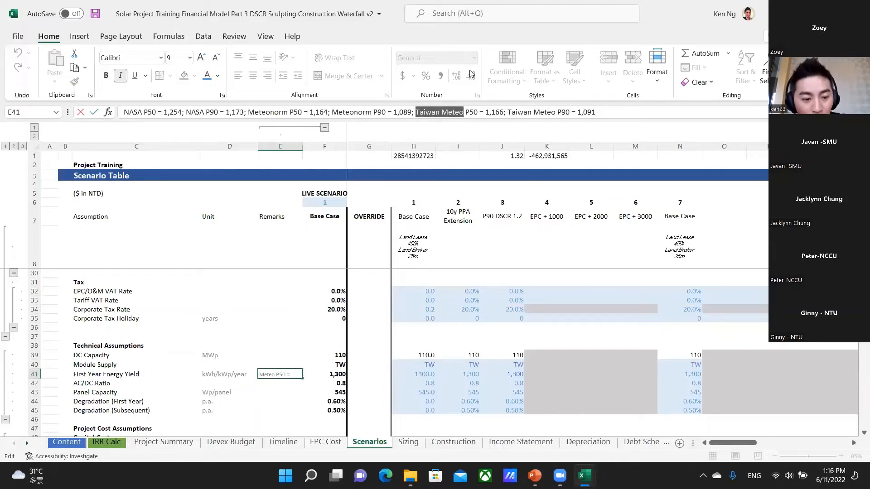
key(Escape)
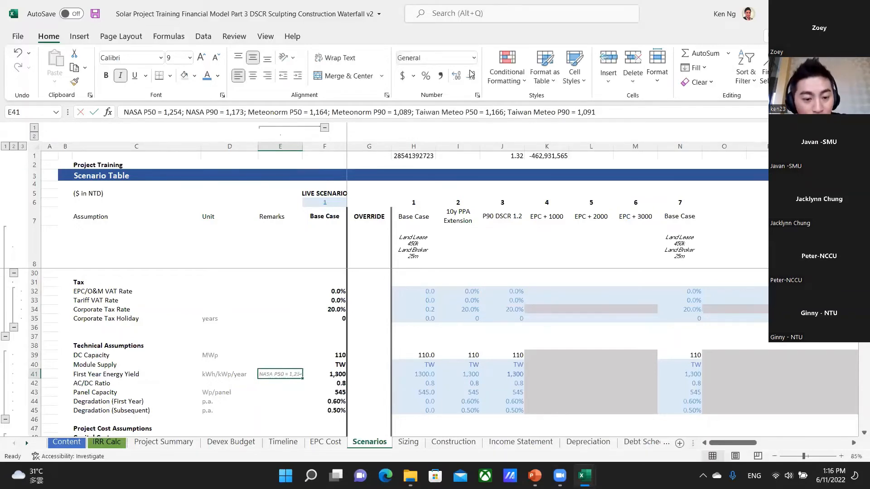
Examine the Base Case Panel Capacity in H43 and the two Degradation rows beneath it.
key(Down)
key(Down)
key(Right)
key(Right)
key(Right)
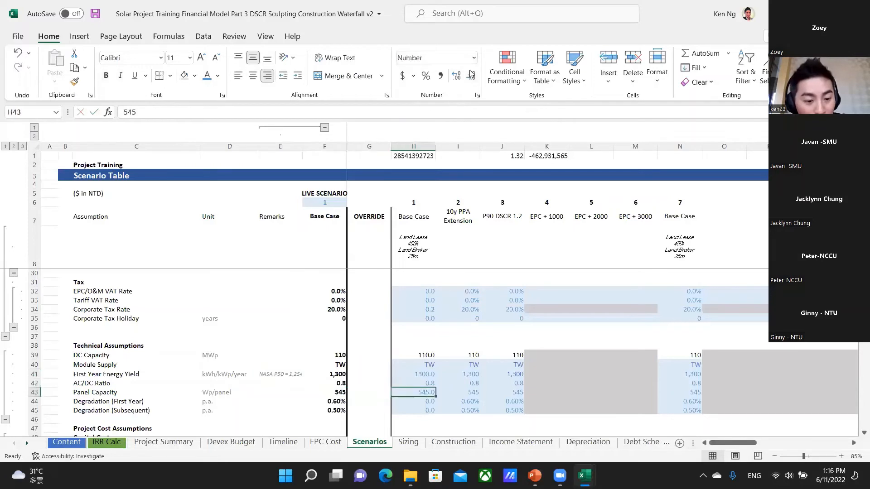
key(Down)
key(Down)
key(Down)
key(Down)
key(Down)
key(Down)
key(Down)
key(Down)
key(Up)
key(Up)
key(Up)
key(Up)
key(Up)
key(Up)
key(Up)
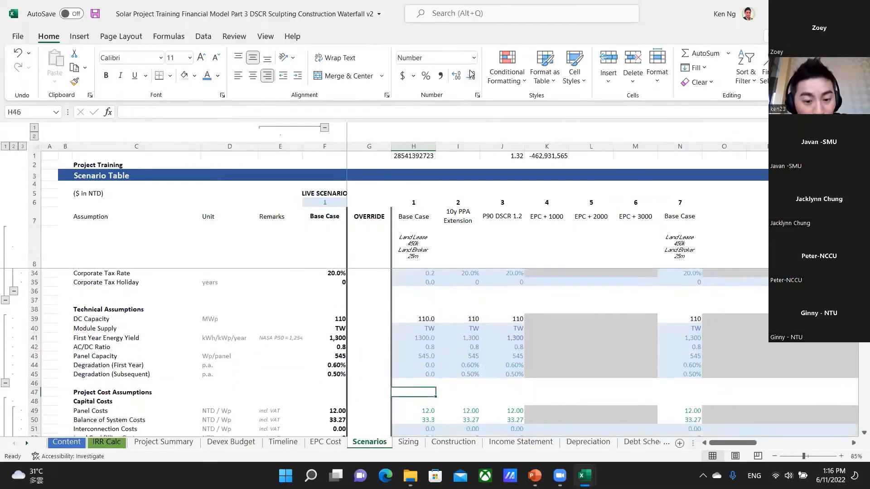
Try to copy the 10y PPA Extension degradation rates in I44:I45 into the Base Case cells H44:H45, and undo the paste.
key(Right)
key(shift+Down)
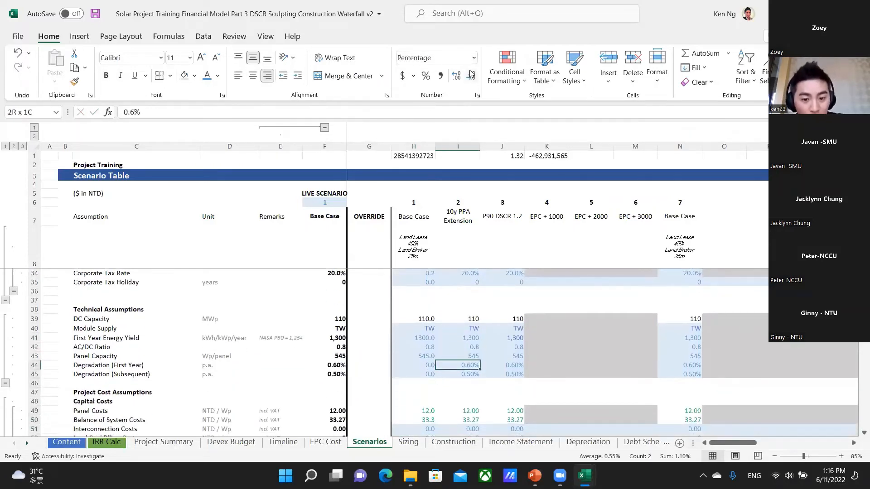
key(ctrl+c)
key(Left)
key(ctrl+v)
key(Escape)
key(shift+Up)
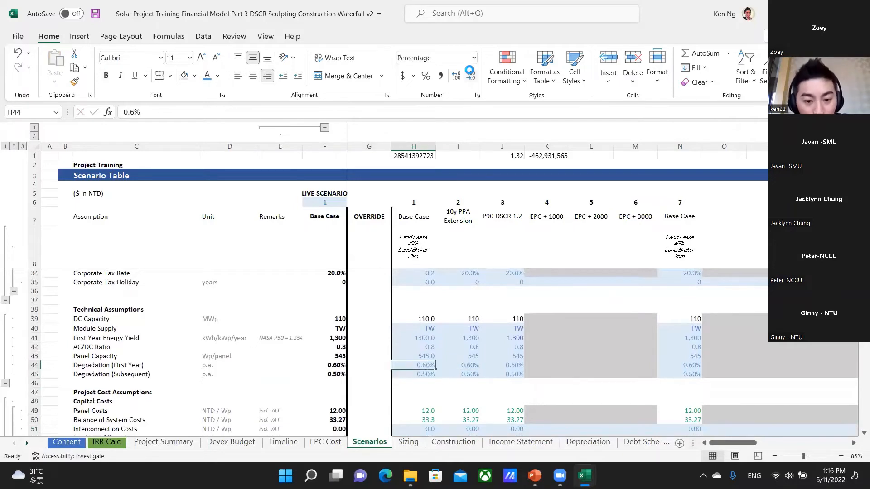
key(Left)
key(Left)
key(Left)
key(Left)
key(Left)
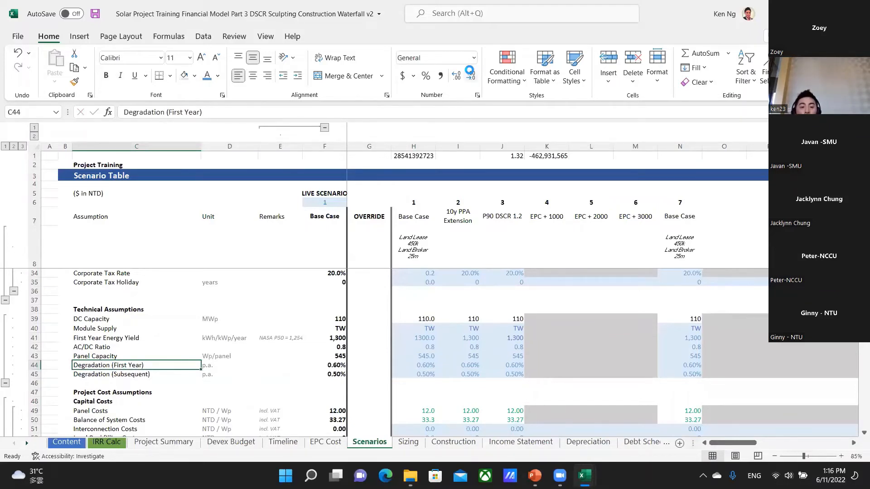
key(ctrl+z)
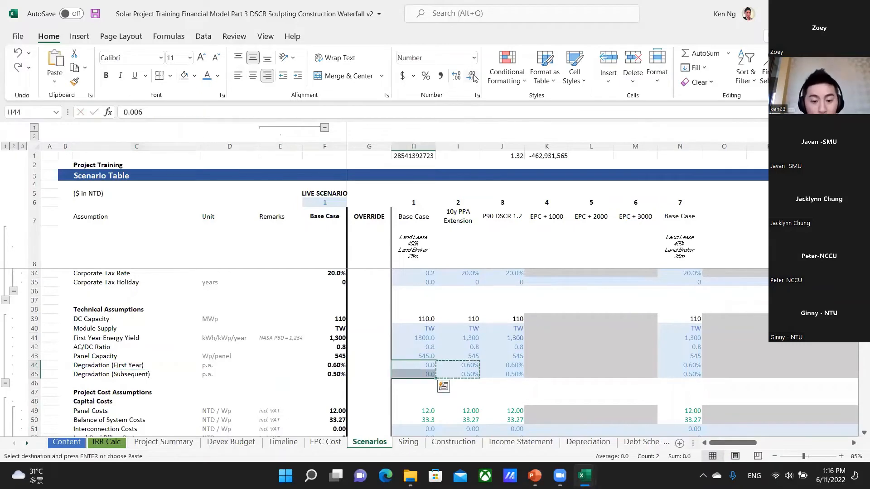
Copy the percentage-formatted degradation rates from I44:I45 into the Base Case cells H44:H45.
key(Left)
key(Right)
key(Right)
key(shift+Down)
key(ctrl+c)
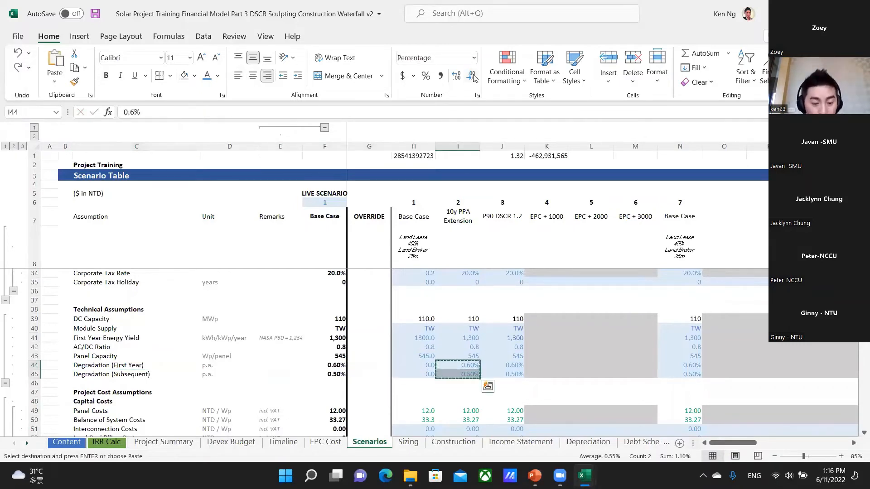
key(Left)
key(Return)
Review the First Year and Subsequent Degradation rates across the live column and Base Case in rows 44 and 45.
key(Left)
key(Left)
key(Left)
key(Left)
key(Left)
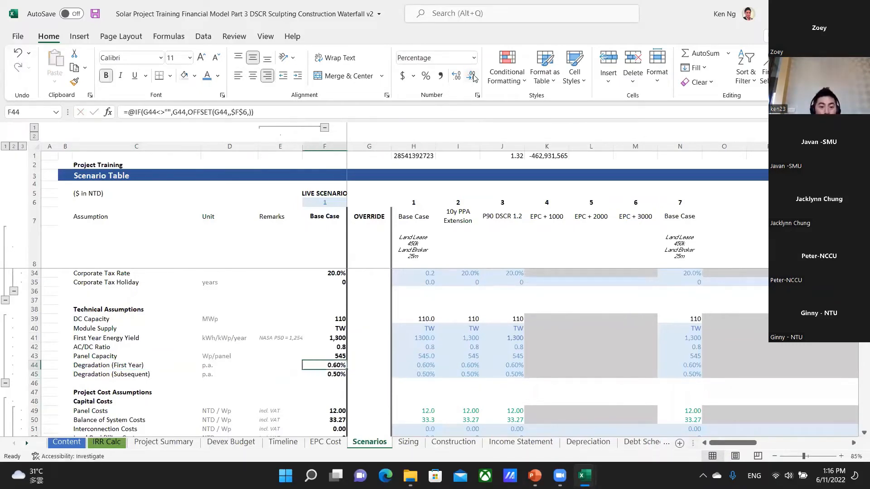
key(Left)
key(Right)
key(Right)
key(Right)
key(Right)
key(Right)
key(Right)
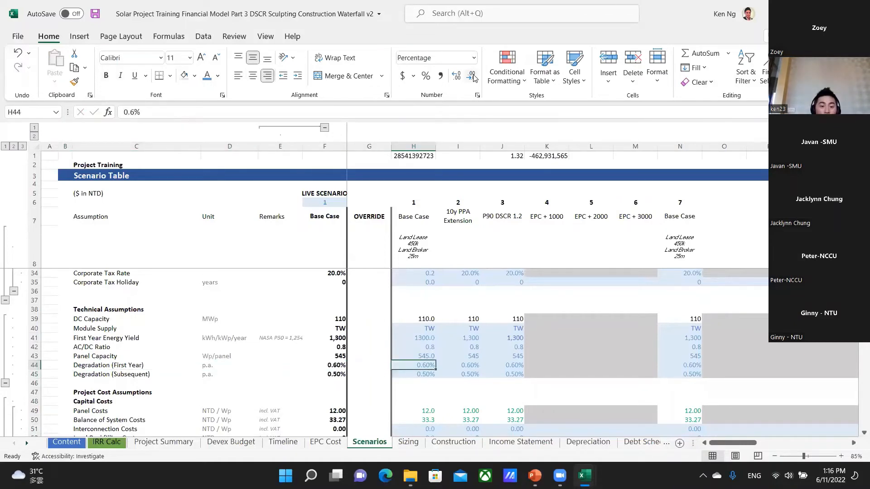
key(Down)
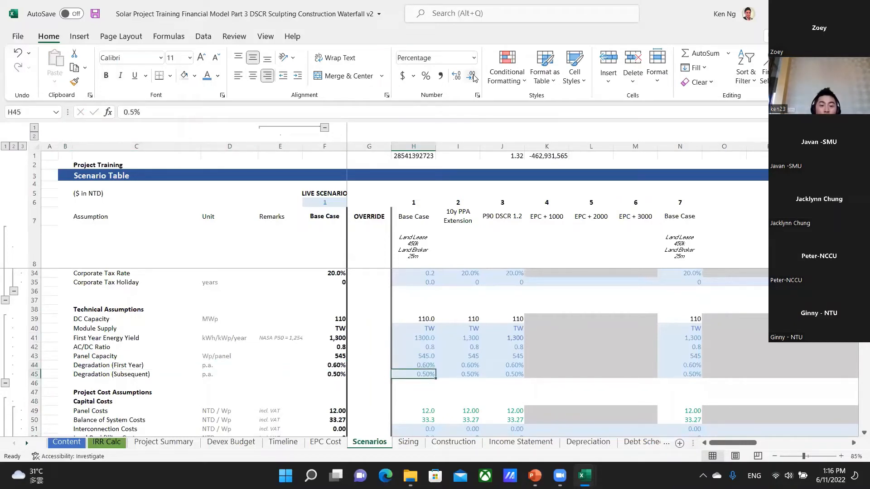
Examine the Base Case Panel Costs and Balance of System Costs in H49:H50, with their units and VAT remarks.
key(Down)
key(Down)
key(Down)
key(Down)
key(Down)
key(Down)
key(Down)
key(Down)
key(Down)
key(Down)
key(Down)
key(Down)
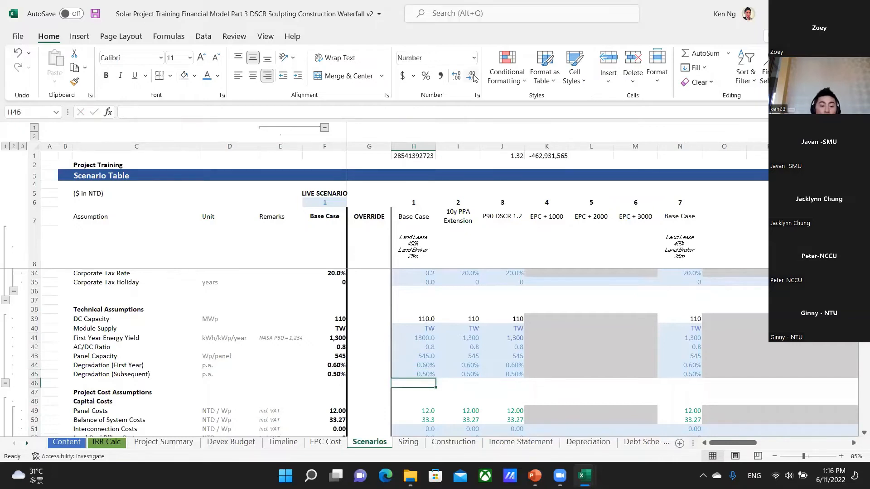
key(Up)
key(Up)
key(Up)
key(Up)
key(Up)
key(Up)
key(Up)
key(Up)
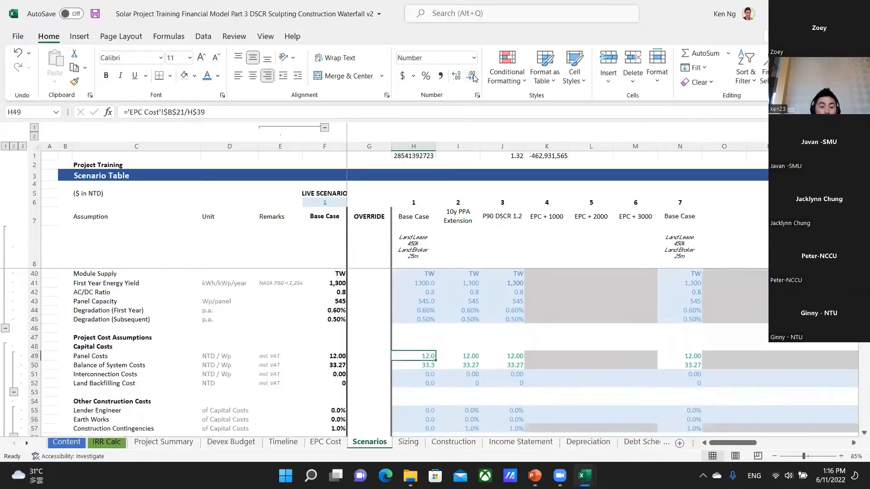
key(Left)
key(Left)
key(Left)
key(Right)
key(Right)
key(Right)
key(shift+Down)
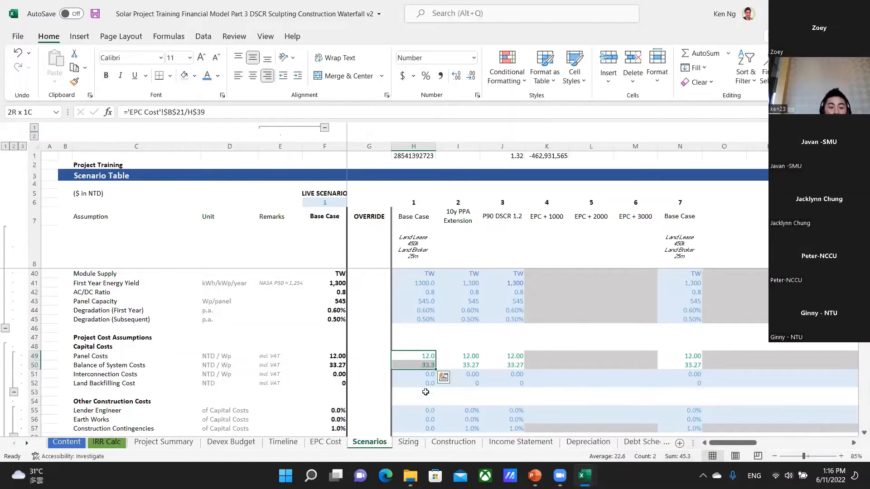
Examine the Other Costs in the live scenario column, from O&M Account in F65 down to Development Fee in F71.
scroll(428, 390, down, 3)
scroll(425, 405, down, 3)
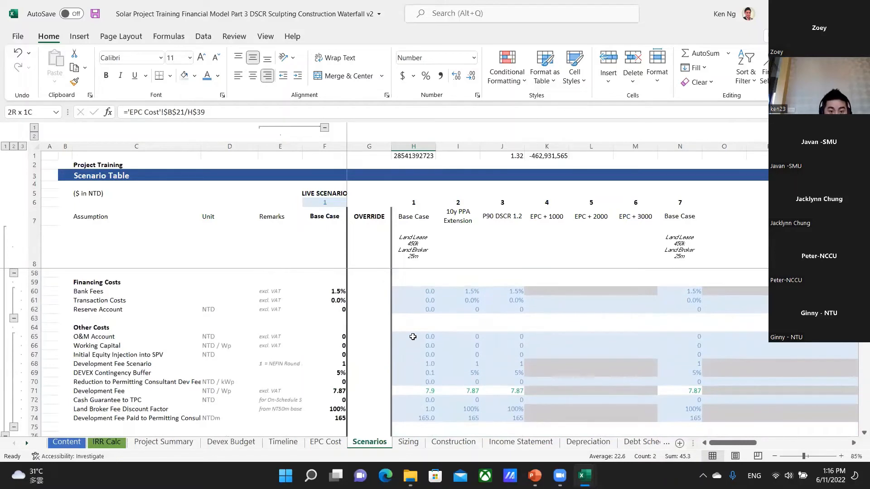
click(413, 337)
key(Left)
key(Left)
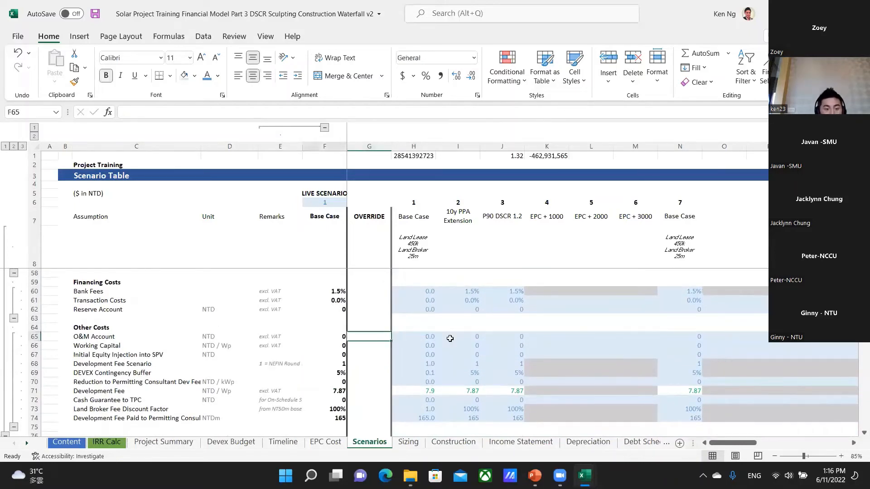
key(Down)
key(Down)
key(Down)
key(Down)
key(Down)
key(Down)
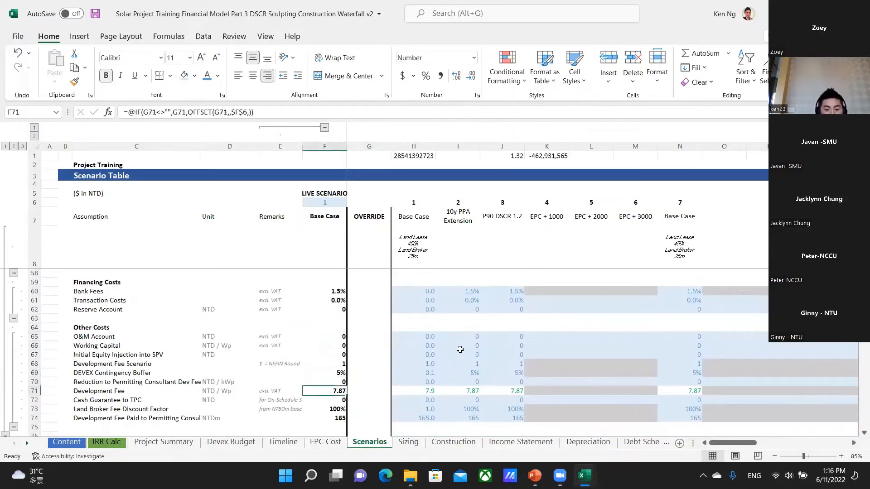
Return to the Project Cost Assumptions and review the Lender Engineer cost in row 55 across the live, Base Case and 10y PPA Extension columns.
key(Up)
key(Up)
key(Up)
key(Up)
key(Up)
key(Up)
key(Up)
key(Up)
key(Up)
key(Up)
key(Up)
key(Up)
key(Up)
key(Up)
key(Up)
key(Up)
key(Up)
key(Up)
key(Up)
key(Up)
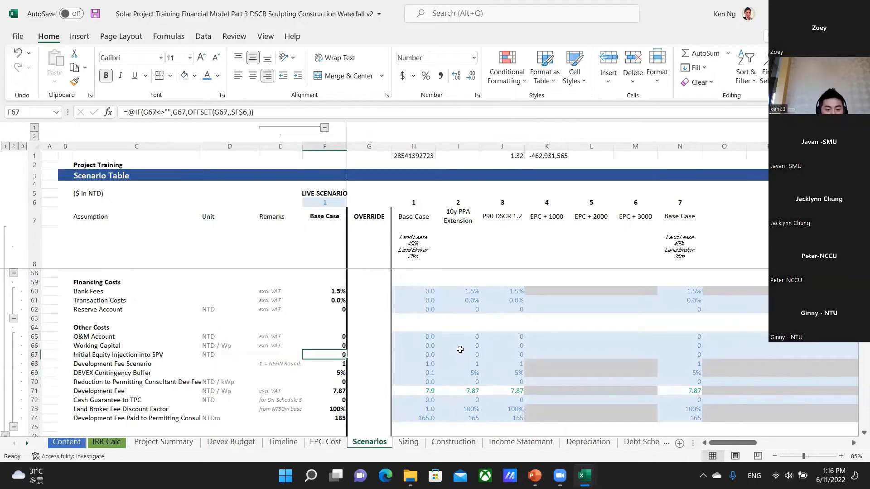
key(Up)
key(Up)
key(Up)
key(Up)
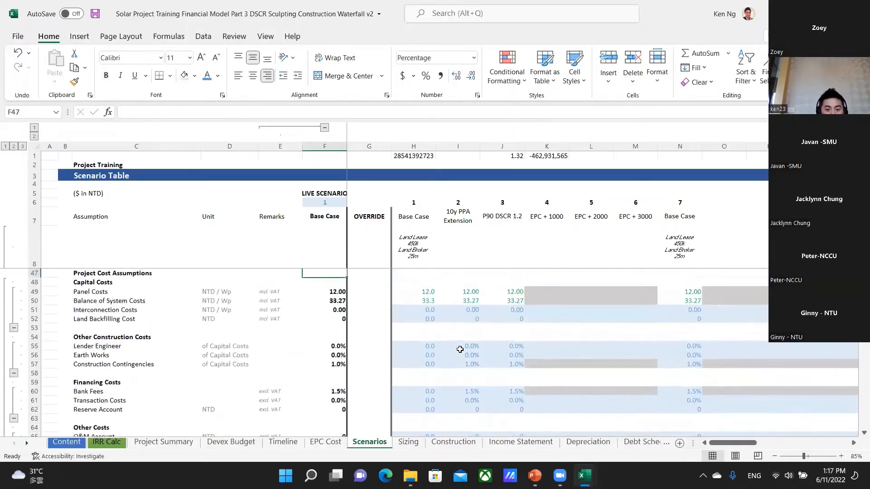
key(Down)
key(Down)
key(Down)
key(Down)
key(Down)
key(Down)
key(Down)
key(Down)
key(Down)
key(Up)
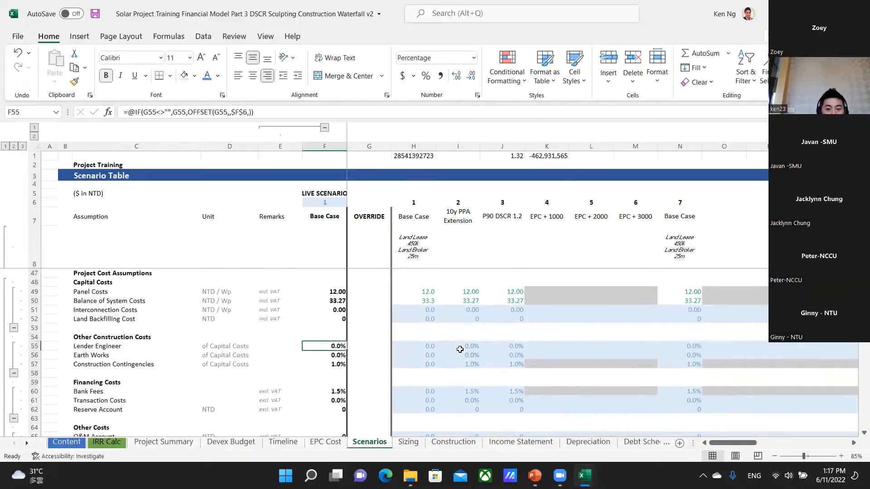
key(Right)
Examine the Bank Fees under Financing Costs in row 60, comparing the Base Case with the 10y PPA Extension.
key(Right)
key(Right)
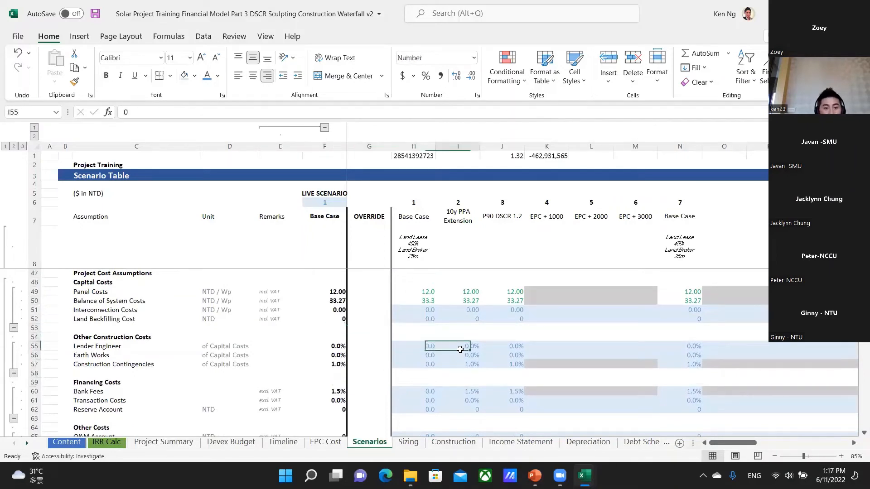
key(Down)
key(Down)
key(Down)
key(Down)
key(Down)
key(Left)
key(Right)
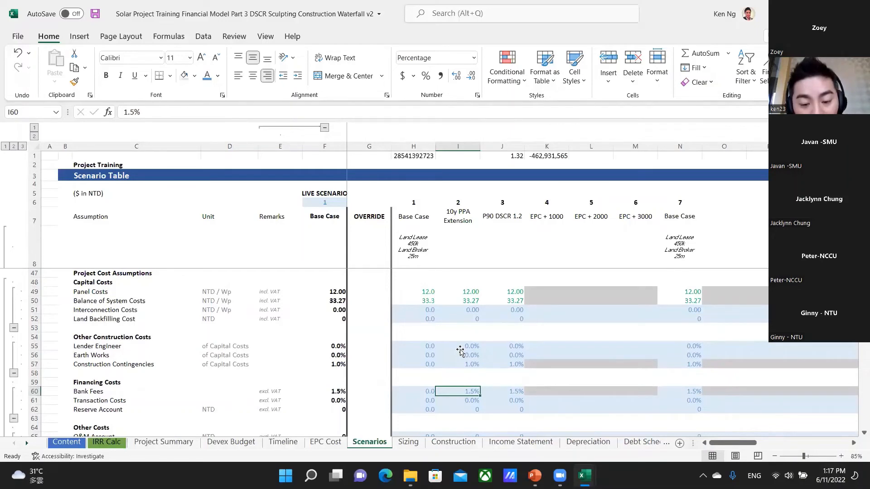
key(Up)
key(Up)
key(Down)
key(Down)
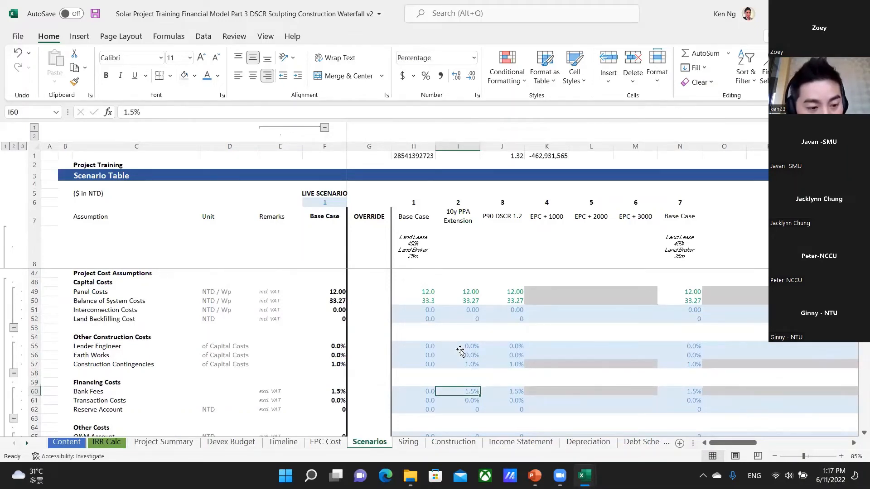
Review the 10y PPA Extension Other Costs from O&M Account in I65 to DEVEX Contingency Buffer in I69.
key(Down)
key(Down)
key(Down)
key(Down)
key(Down)
key(Down)
key(Down)
key(Down)
key(Down)
key(Down)
key(Down)
key(Down)
key(Down)
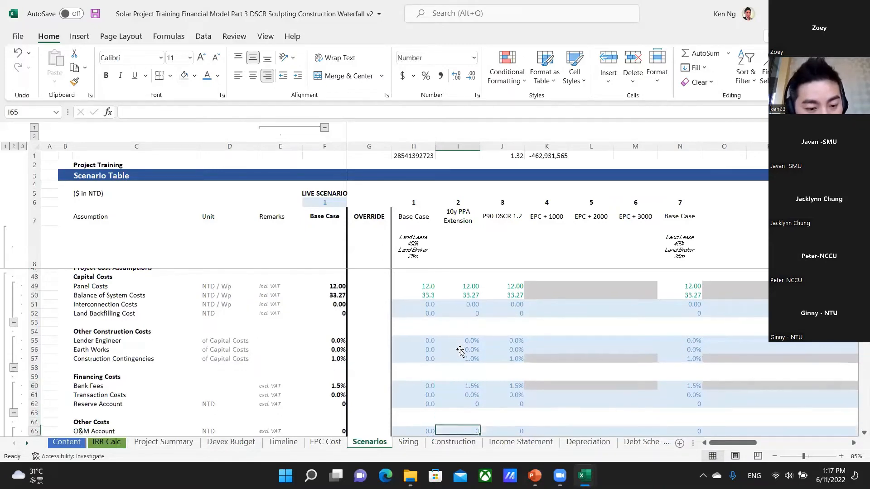
key(Down)
key(Down)
key(Up)
key(Up)
key(Up)
key(Up)
key(Up)
key(Up)
key(Up)
key(Up)
key(Up)
key(Up)
key(Up)
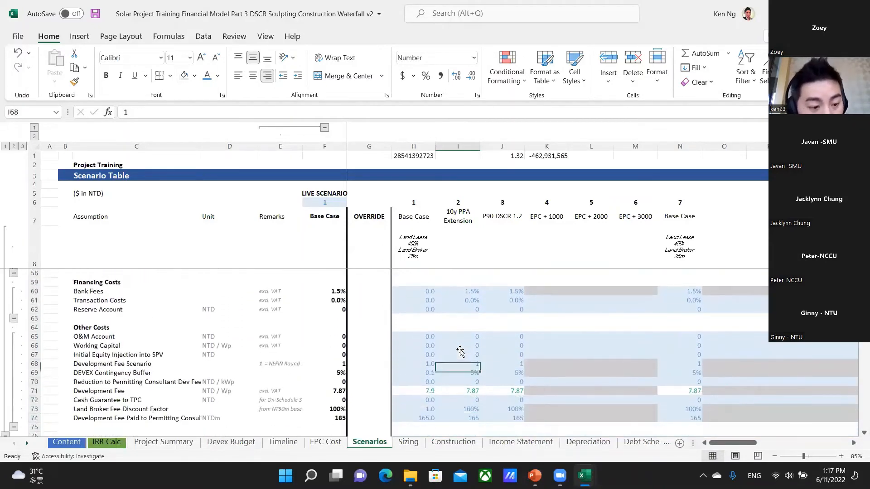
key(Down)
key(Down)
key(Down)
key(Down)
key(Down)
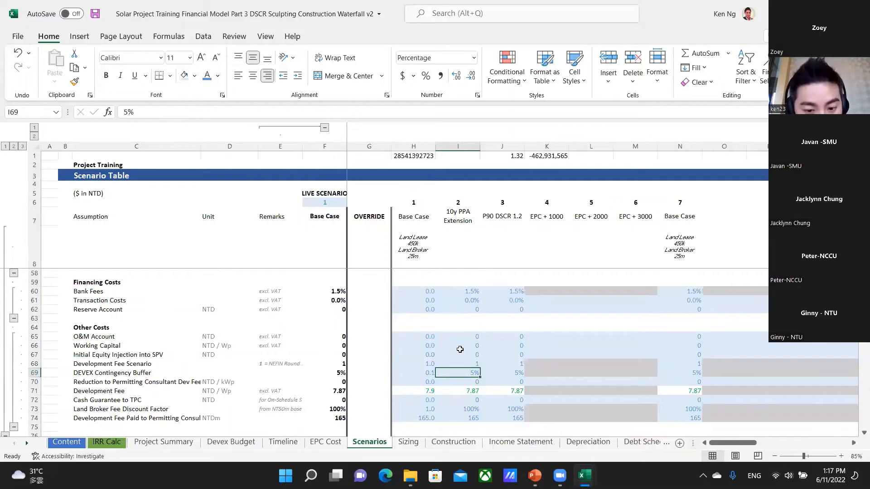
Examine the Development Fee formula in I71, the Land Broker Fee Discount Factor and the Development Fee Paid to Permitting Consultant.
key(Down)
key(Down)
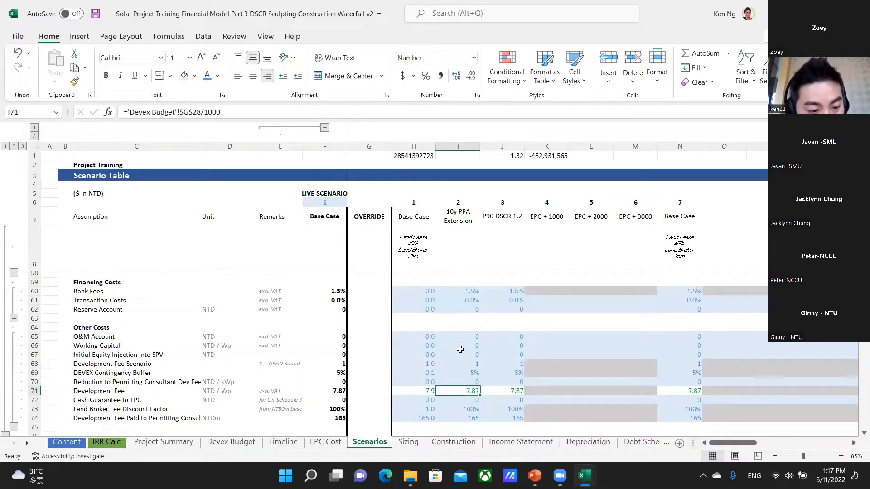
key(Down)
key(Down)
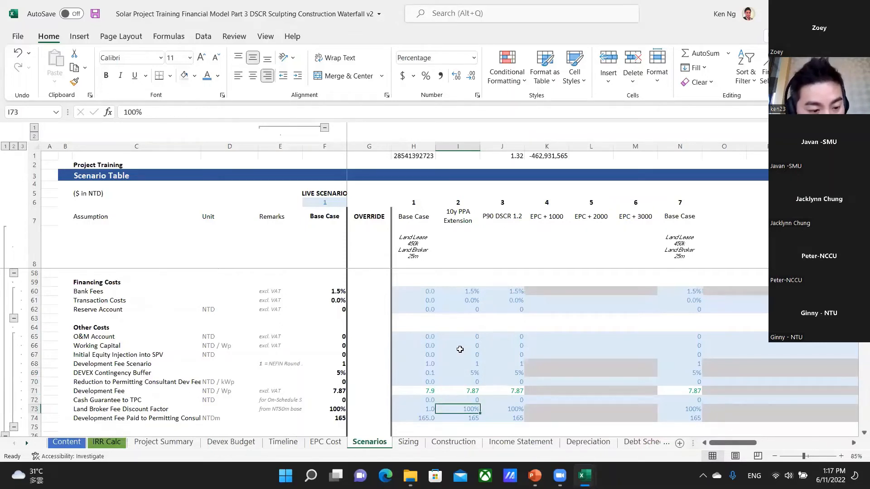
key(Down)
key(Down)
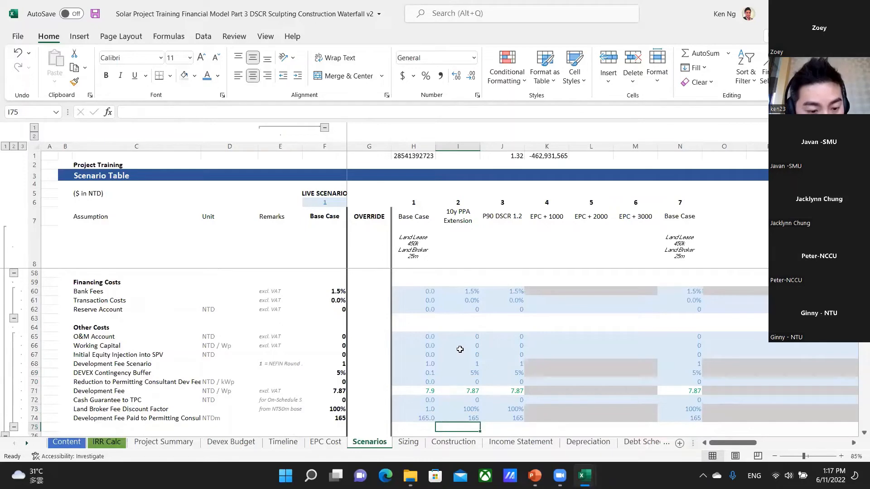
Look over the Operating Expenses section and inspect the Operations & Maintenance Costs in I78 and Base Case cell H78.
key(Down)
key(Down)
key(Down)
key(Down)
key(Down)
key(Down)
key(Down)
key(Down)
key(Down)
key(Down)
key(Down)
key(Down)
key(Down)
key(Down)
key(Down)
key(Down)
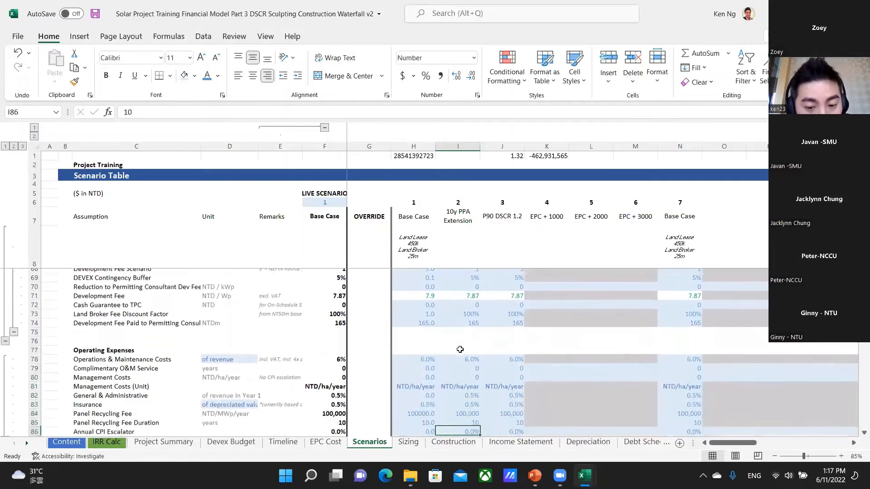
key(Up)
key(Up)
key(Up)
key(Up)
key(Up)
key(Up)
key(Up)
key(Up)
key(Up)
key(Up)
key(Up)
key(Up)
key(Up)
key(Up)
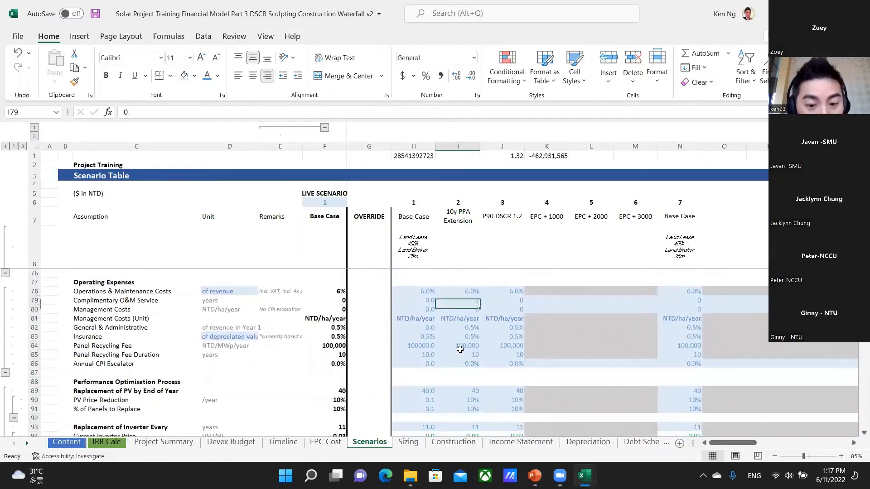
key(Down)
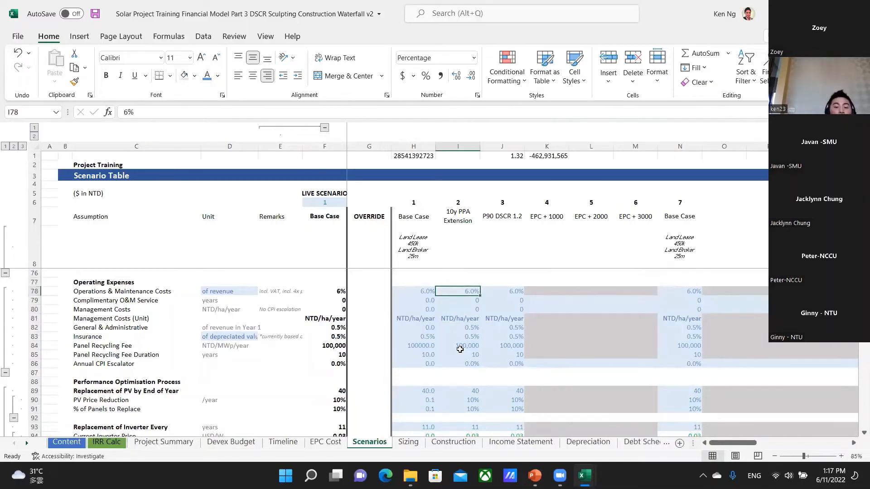
key(Left)
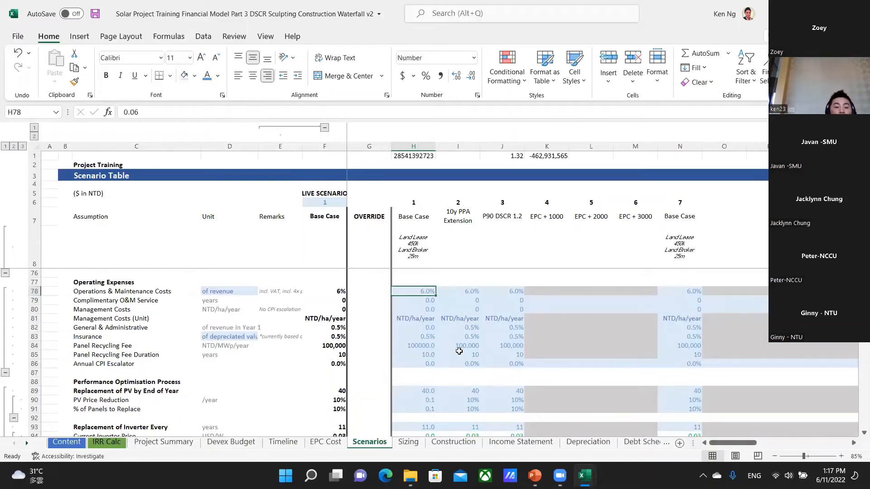
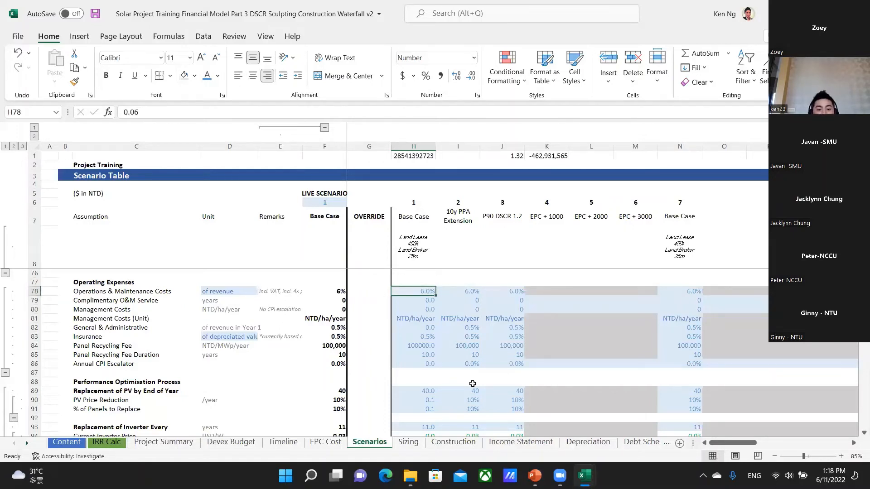
key(Left)
key(Left)
key(Right)
key(Right)
key(Left)
key(Left)
key(Right)
key(Right)
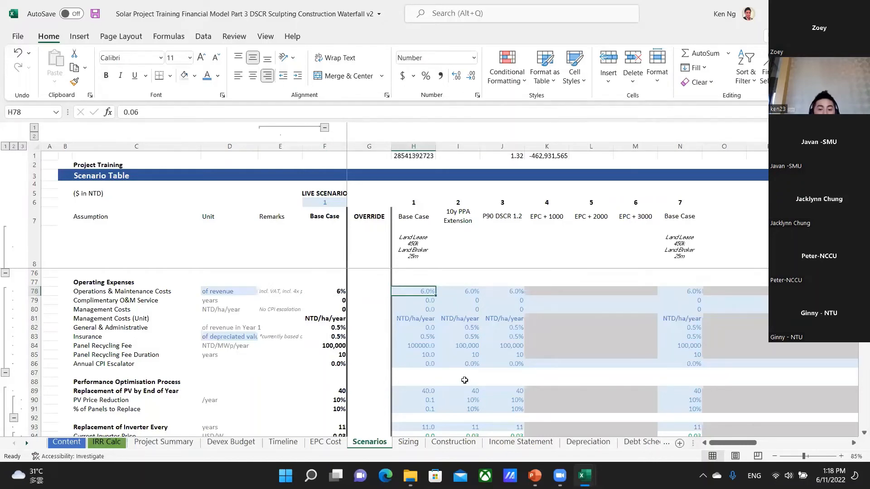
key(Left)
key(Left)
key(Right)
key(Right)
key(Left)
key(Right)
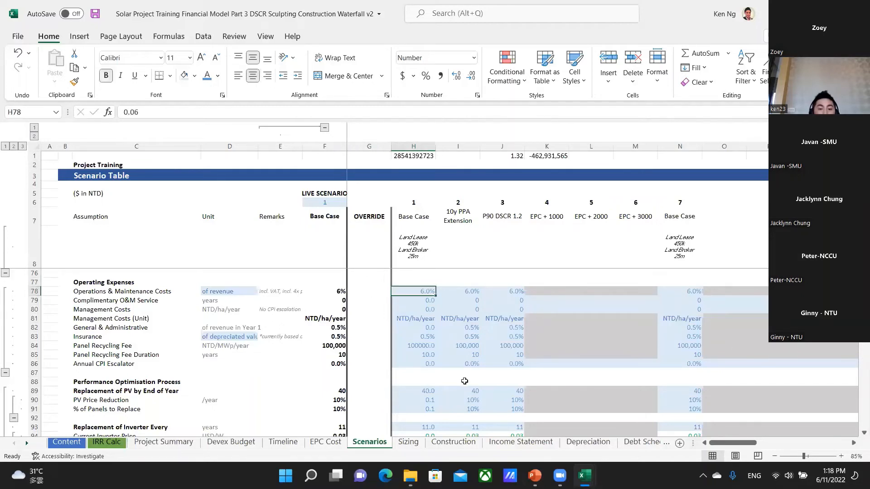
key(Up)
key(Down)
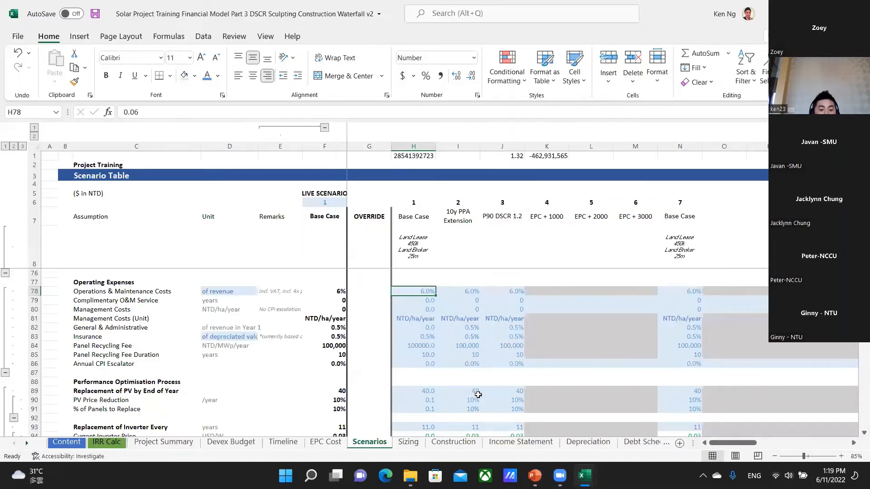
Review the Base Case operating expenses from Complimentary O&M Service in H79 to Annual CPI Escalator in H86.
key(Down)
key(Down)
key(Down)
key(Down)
key(Down)
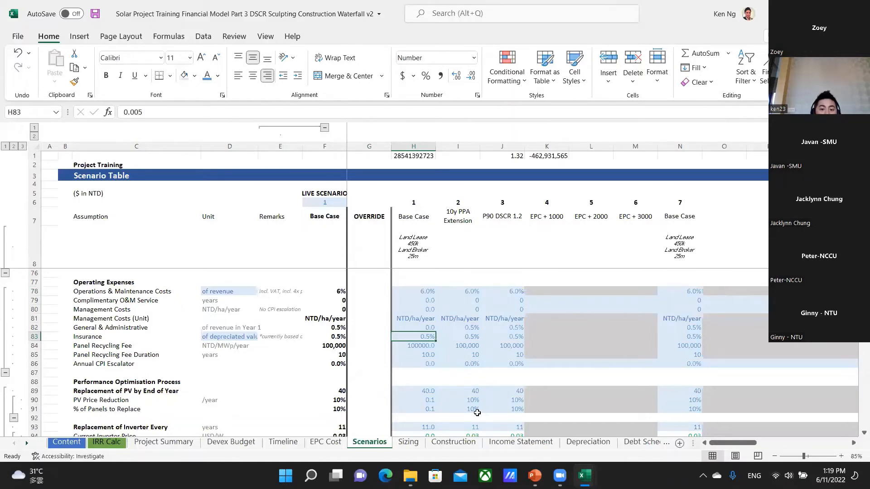
key(Down)
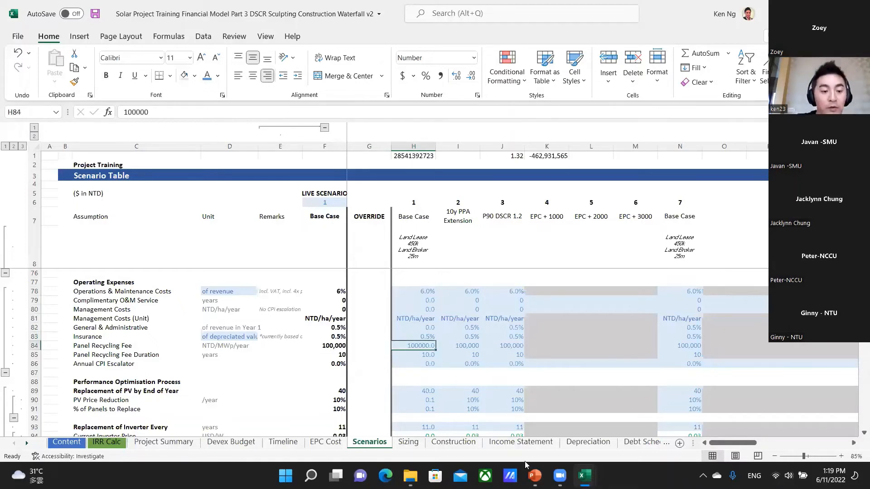
mouse_move(527, 463)
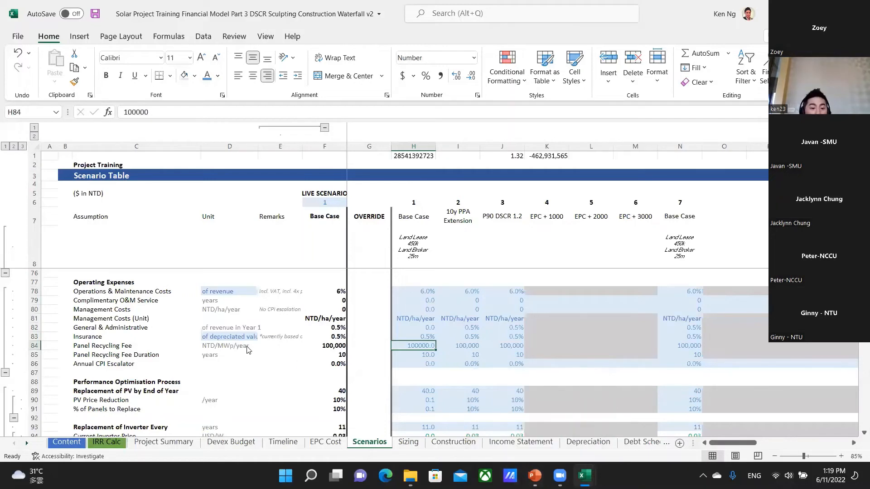
click(408, 355)
key(Down)
key(Down)
key(Down)
key(Down)
key(Down)
key(Down)
key(Down)
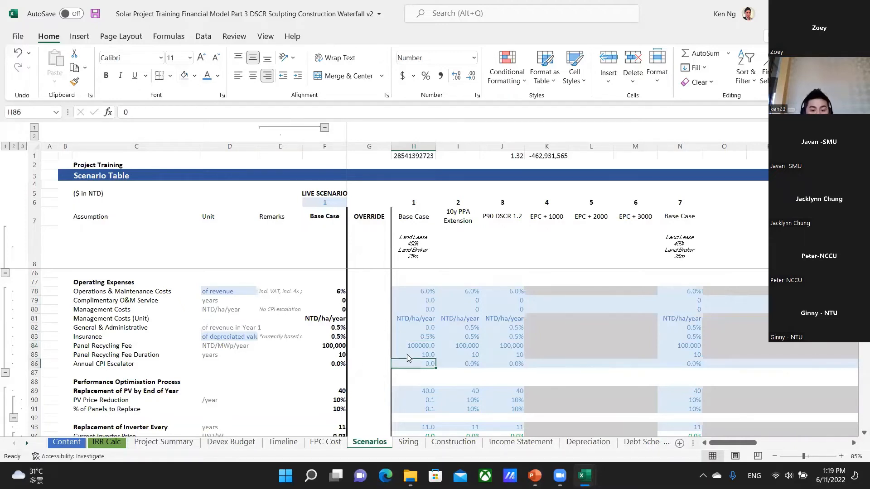
Examine the Base Case PV replacement assumptions under Performance Optimisation Process, starting from Replacement of PV by End of Year in H89.
scroll(407, 354, down, 1)
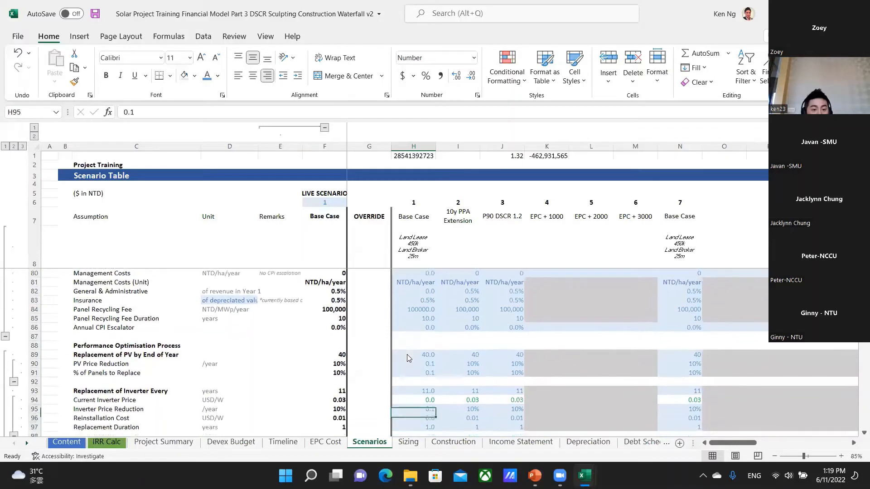
key(Up)
key(Up)
key(Up)
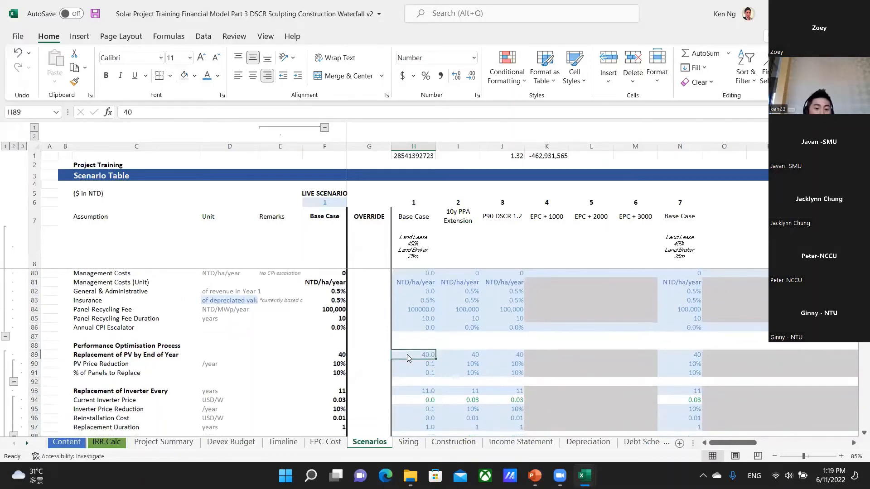
key(Down)
key(Up)
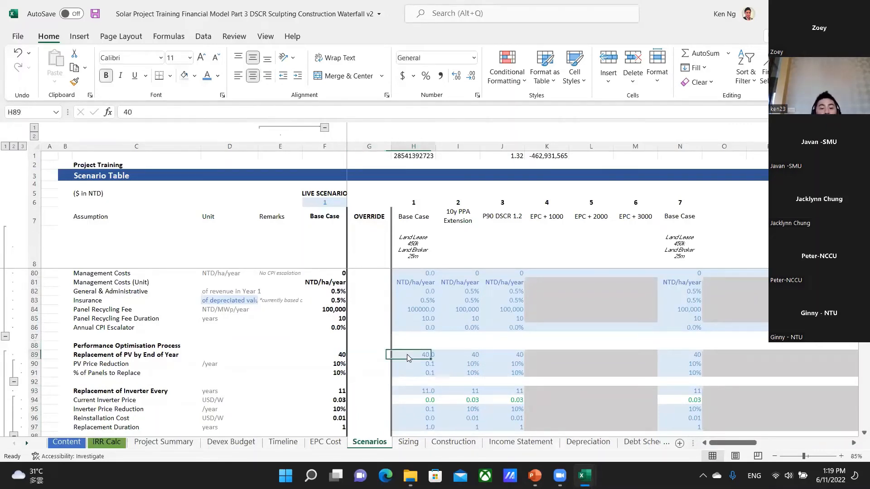
key(Down)
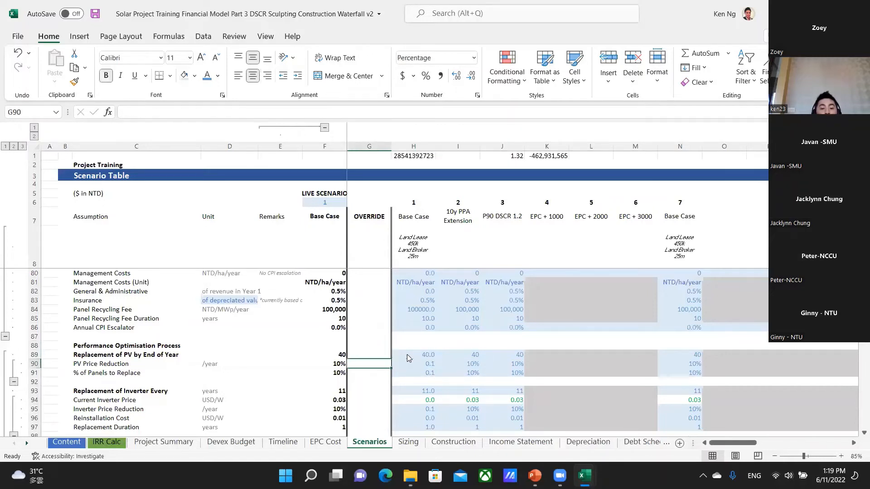
key(Down)
key(Down)
key(Down)
Inspect the Base Case inverter replacement interval, the Current Inverter Price formula in H94 and the Inverter Price Reduction in row 95.
scroll(407, 355, down, 2)
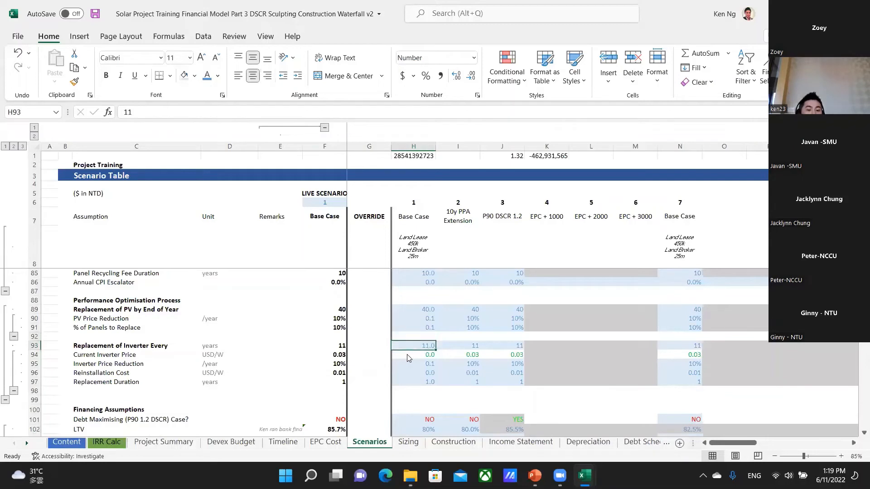
click(409, 358)
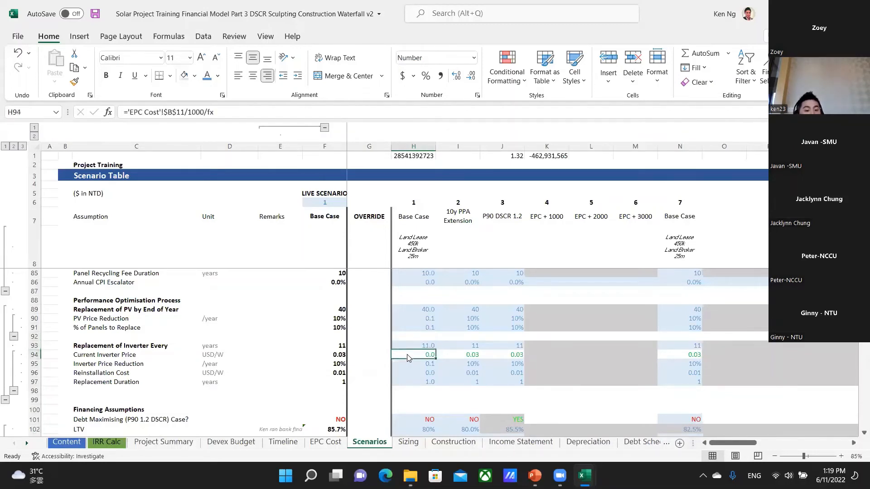
key(Down)
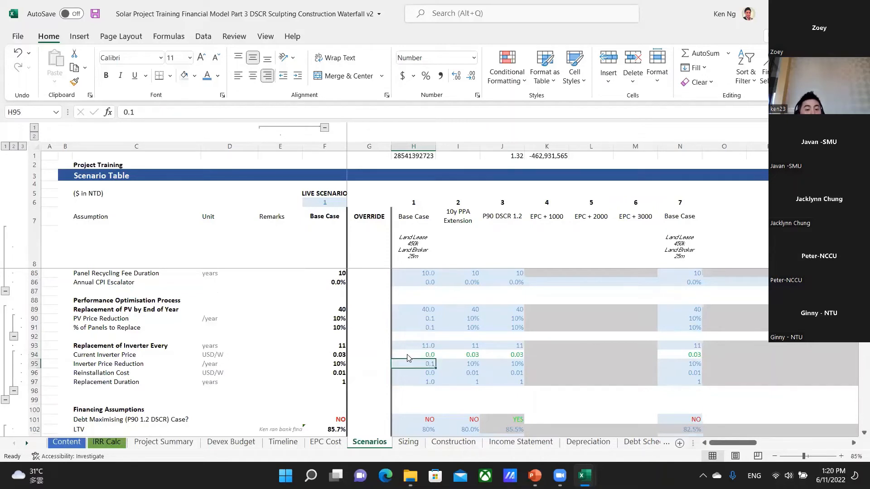
key(Left)
key(Left)
key(Left)
key(Left)
key(Left)
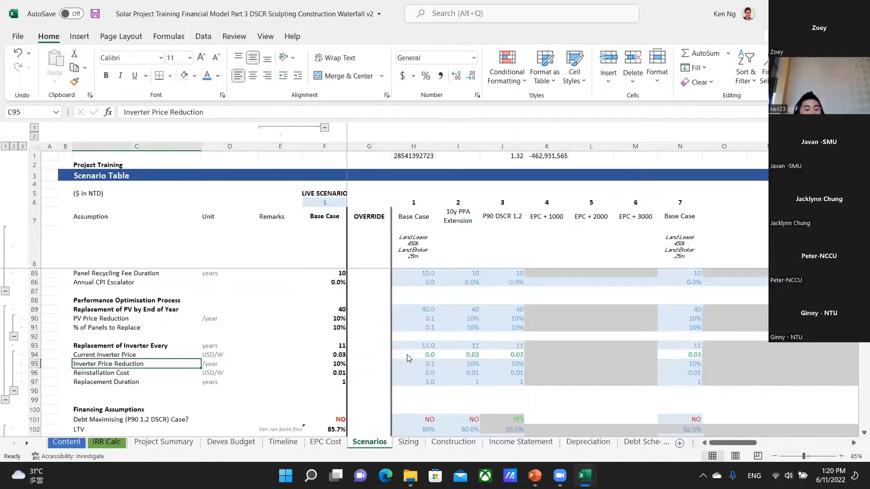
key(Right)
key(Right)
key(Right)
key(Right)
key(Right)
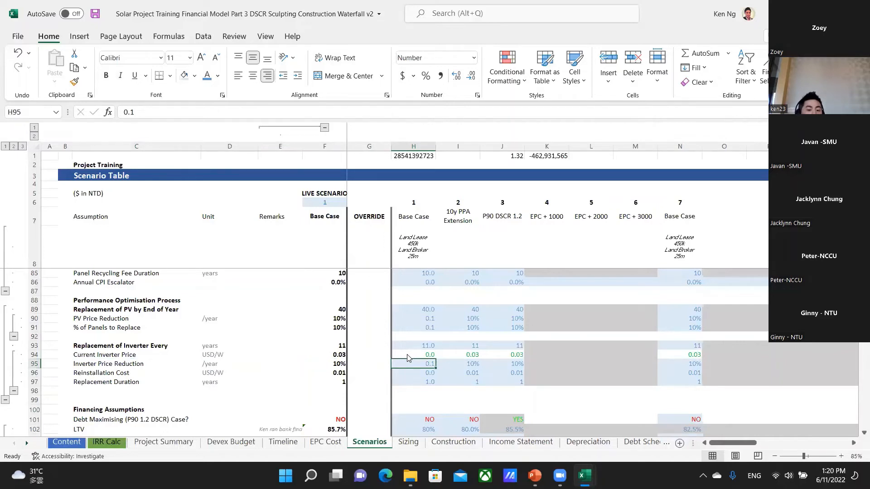
Check the inverter Reinstallation Cost across row 96 and the Base Case Replacement Duration in H97.
key(Down)
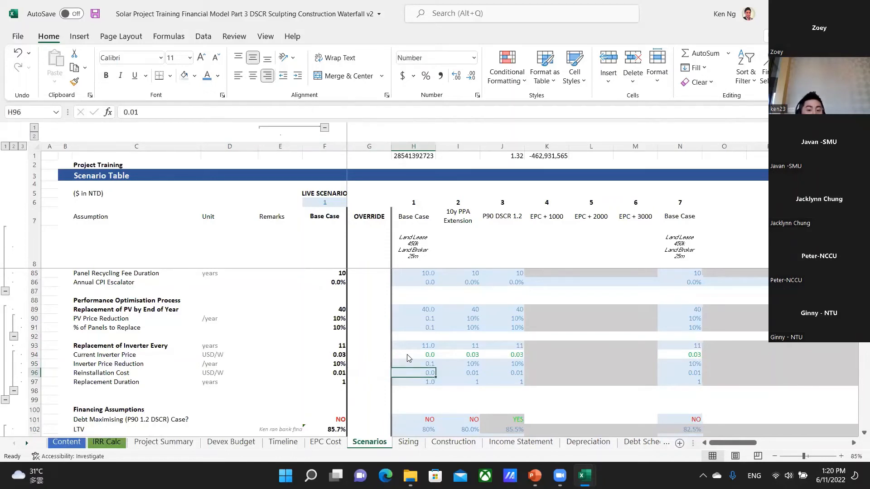
key(Left)
key(Left)
key(Left)
key(Right)
key(Right)
key(Right)
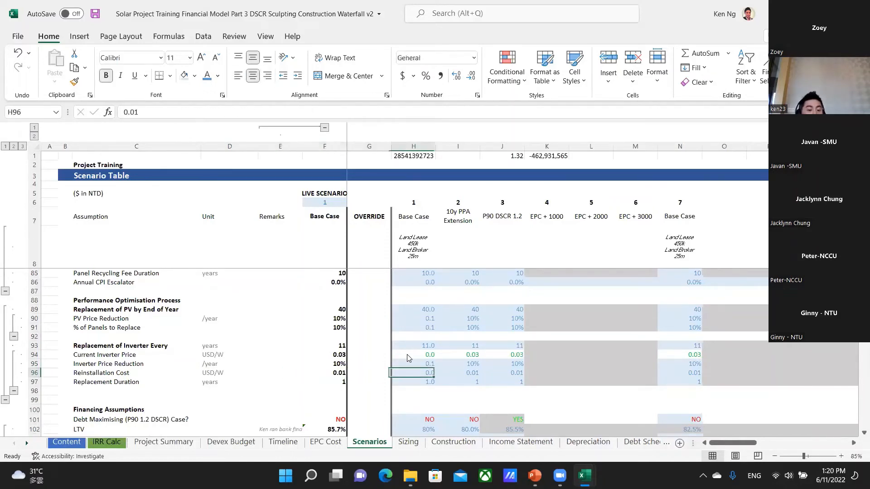
key(Left)
key(Right)
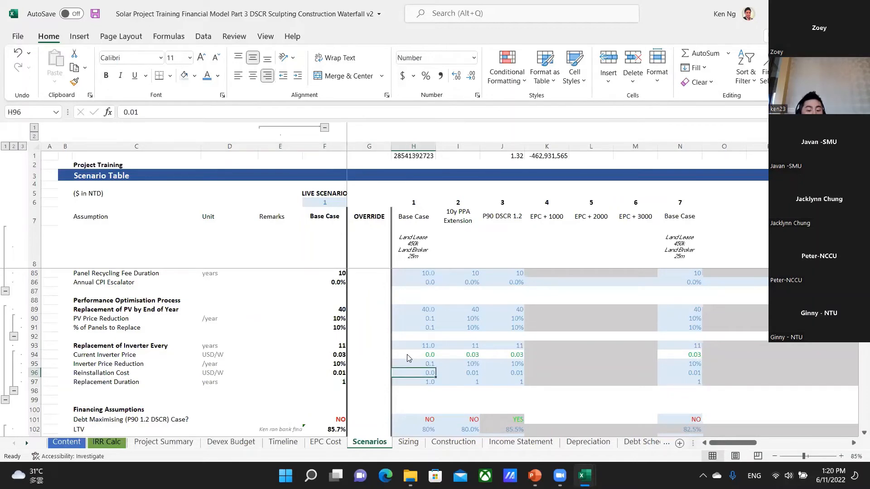
key(Down)
key(Right)
key(Left)
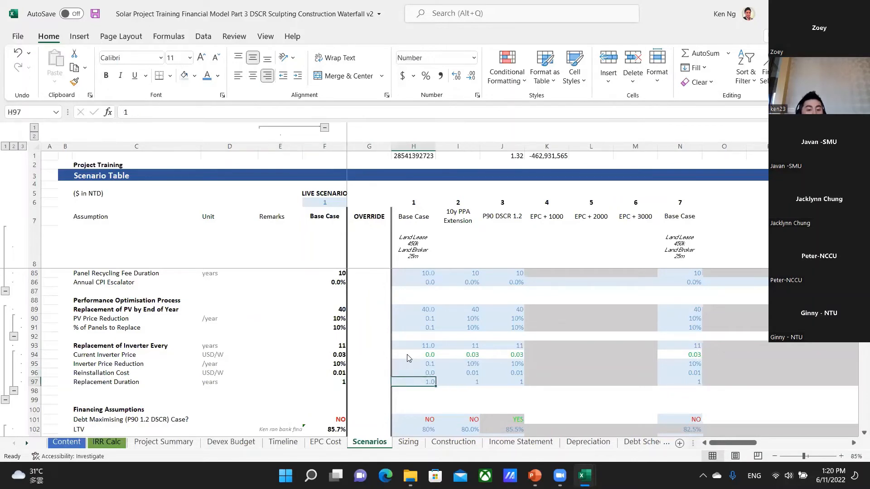
Examine the Debt Maximising (P90 1.2 DSCR) Case setting in H101 and the LTV in row 102 under Financing Assumptions.
key(Down)
key(Down)
key(Down)
key(Down)
key(Down)
key(Down)
key(Down)
key(Down)
key(Down)
key(Down)
key(Down)
key(Down)
key(Down)
key(Down)
key(Down)
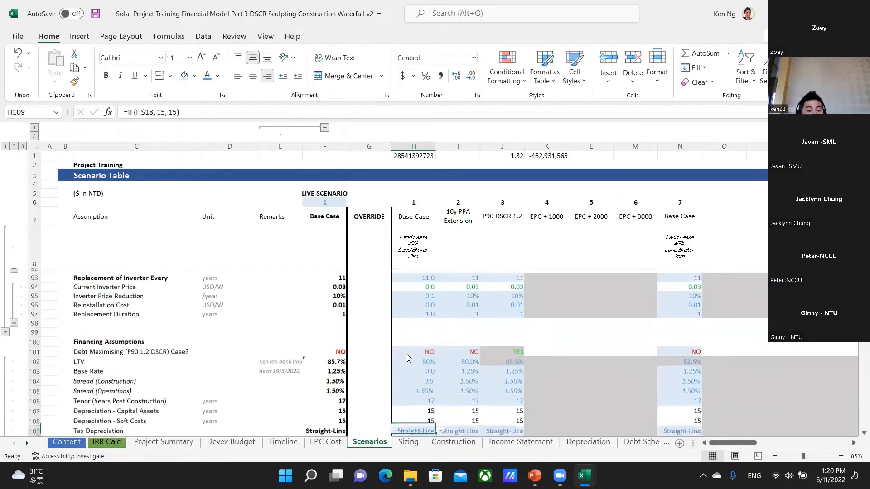
key(Up)
key(Up)
key(Up)
key(Up)
key(Up)
key(Up)
key(Up)
key(Up)
key(Up)
key(Up)
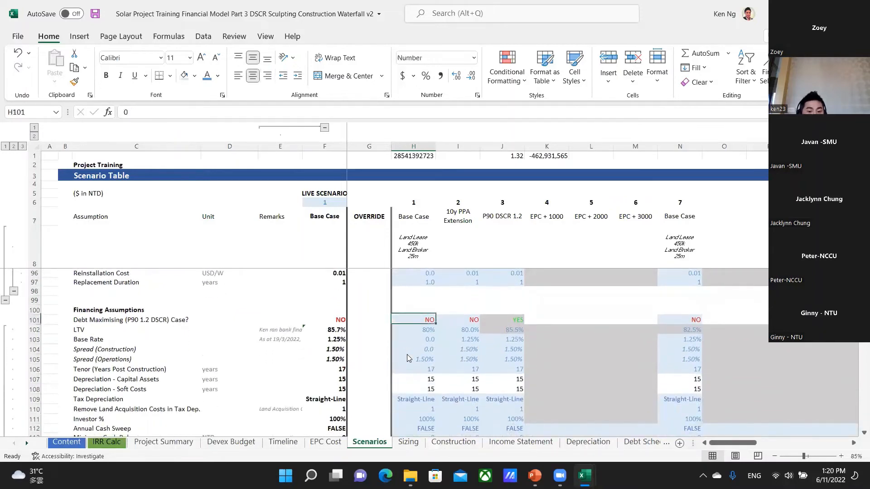
key(Left)
key(Left)
key(Left)
key(Left)
key(Left)
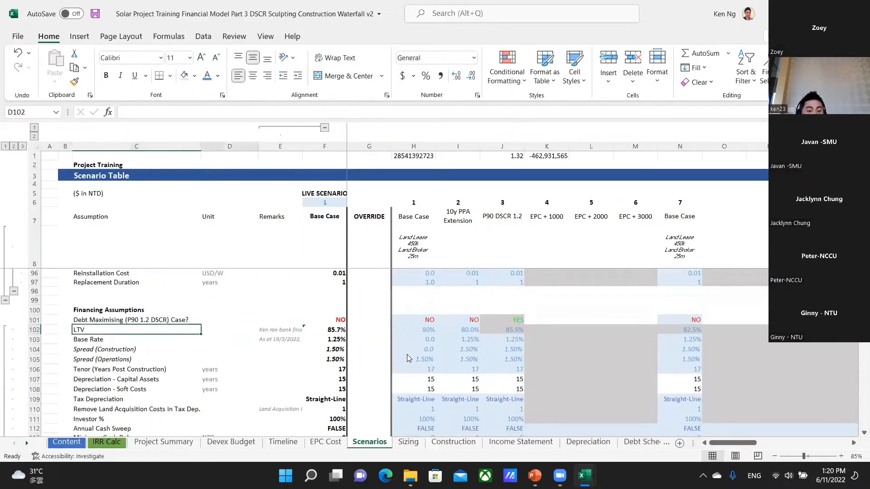
key(Right)
key(Right)
key(Right)
key(Right)
key(Right)
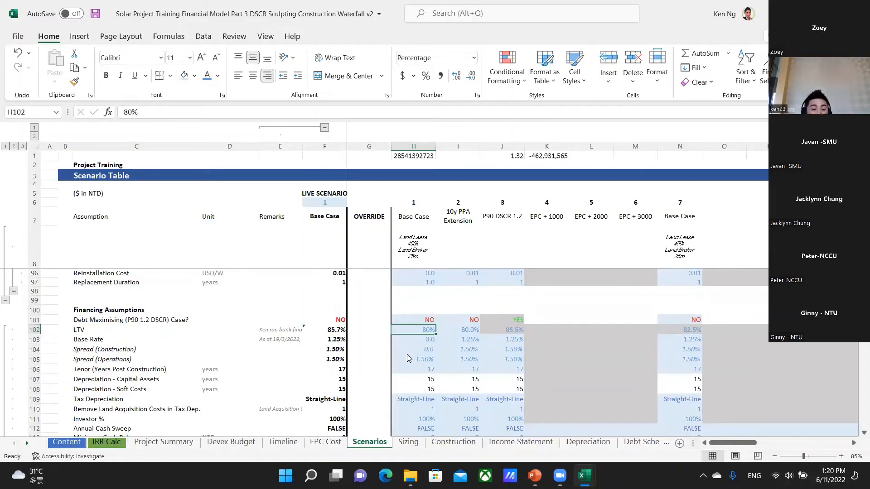
key(Down)
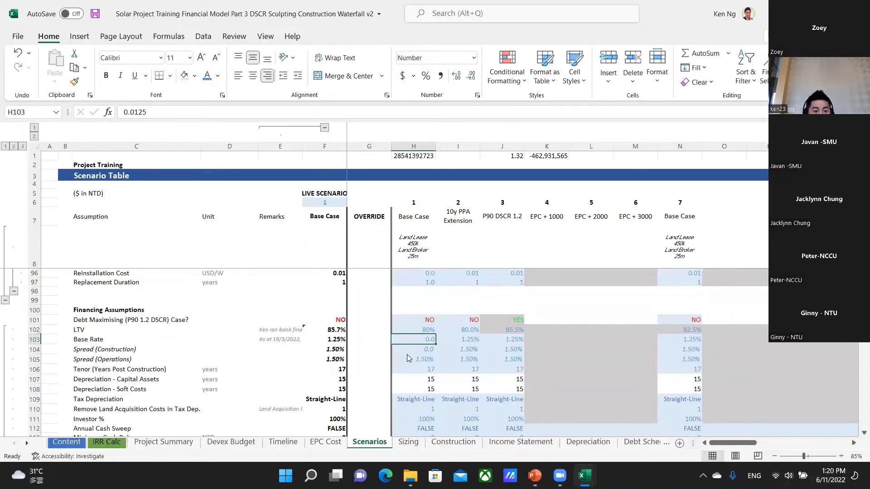
key(Up)
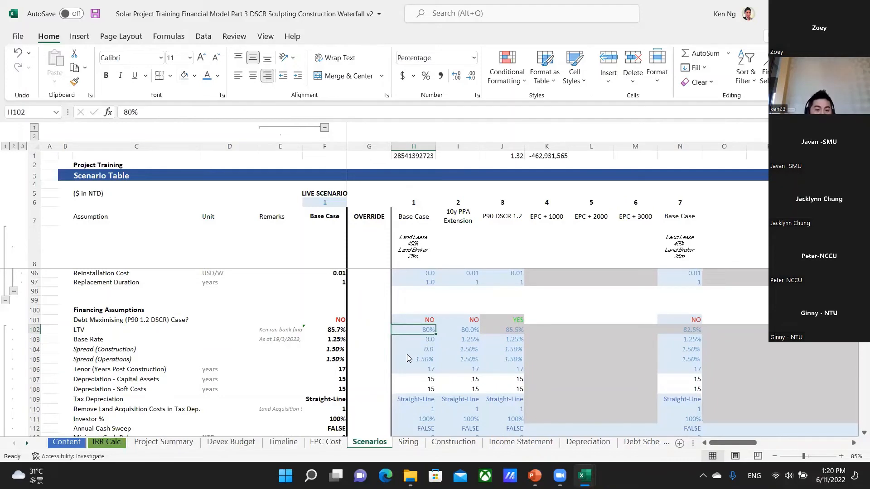
Review the 10y PPA Extension Base Rate, construction and operations spreads, and loan tenor in I103 to I106.
key(Right)
key(Down)
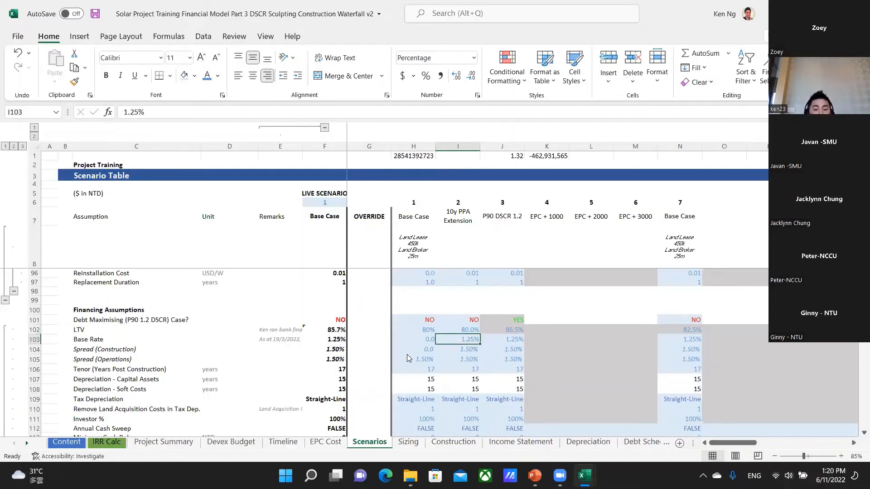
key(shift+Down)
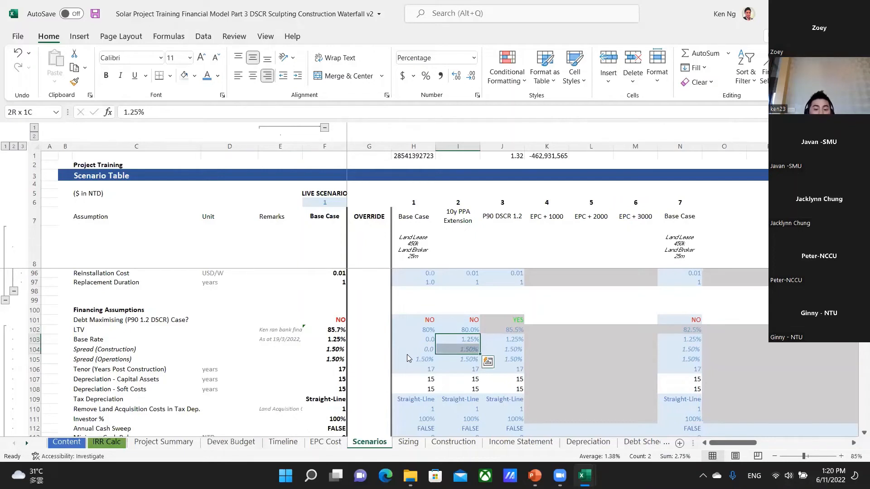
key(shift+Up)
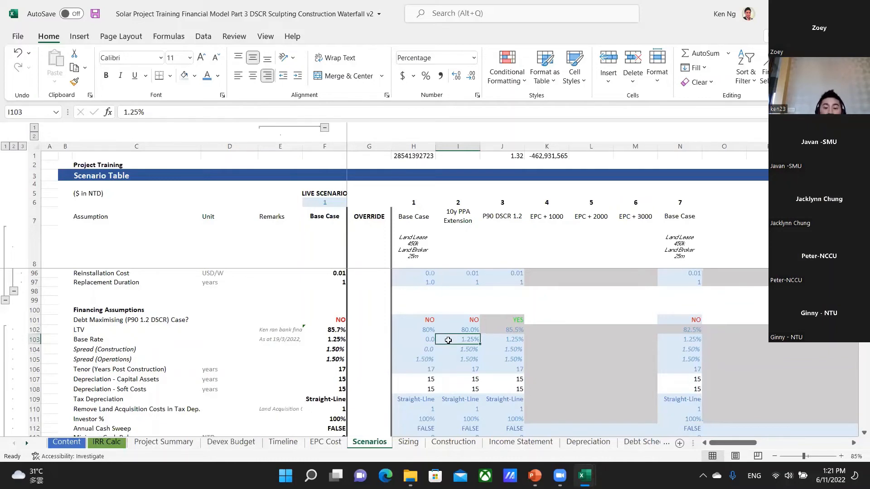
click(463, 351)
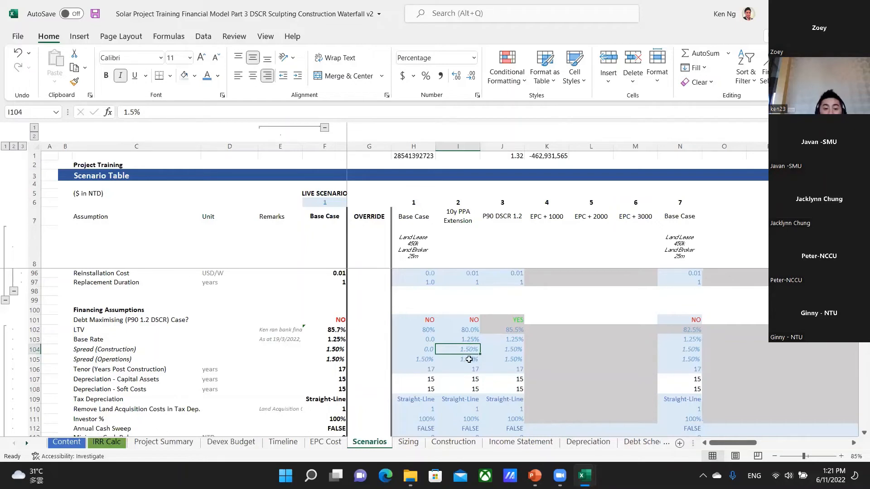
click(469, 359)
click(478, 368)
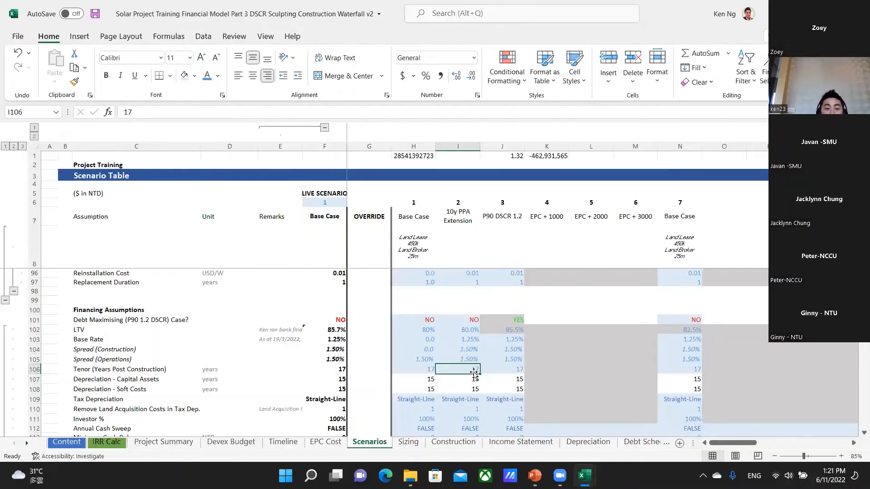
Review the MW to Ha ratio, both land sizes and the land rental rates for 10y PPA Extension in I118 to I122.
scroll(474, 376, down, 1)
scroll(470, 382, down, 2)
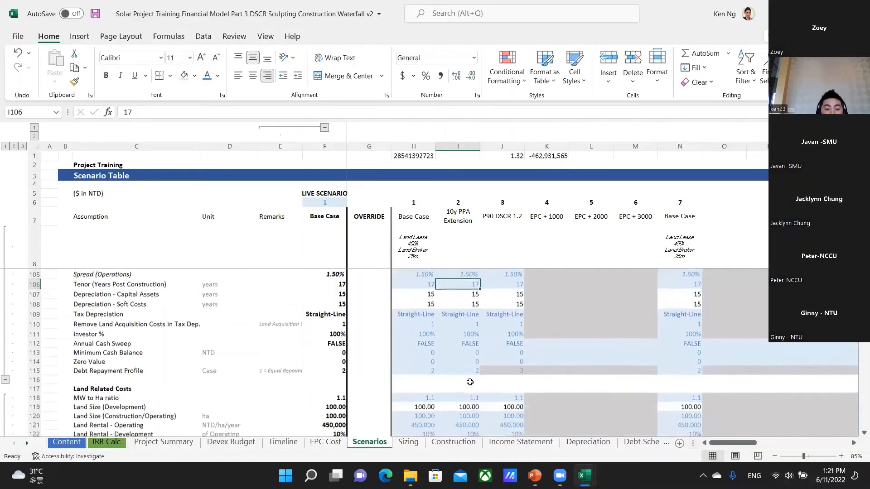
scroll(454, 372, down, 1)
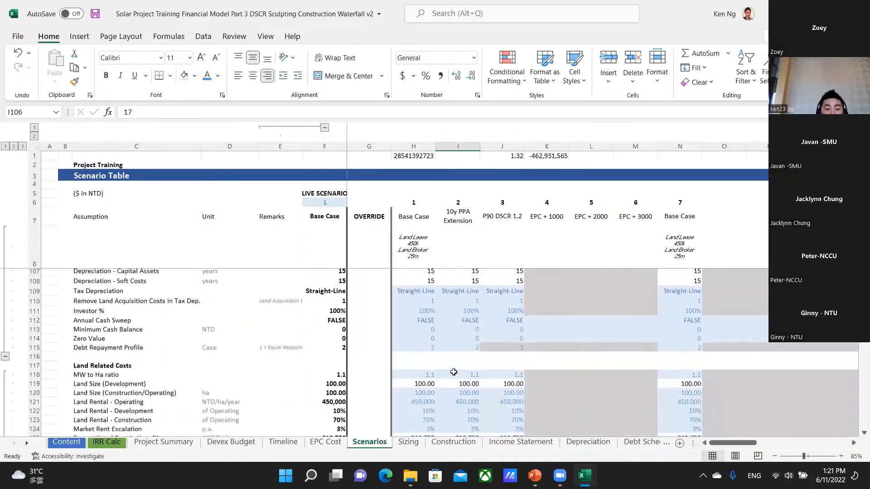
scroll(453, 372, down, 3)
click(459, 307)
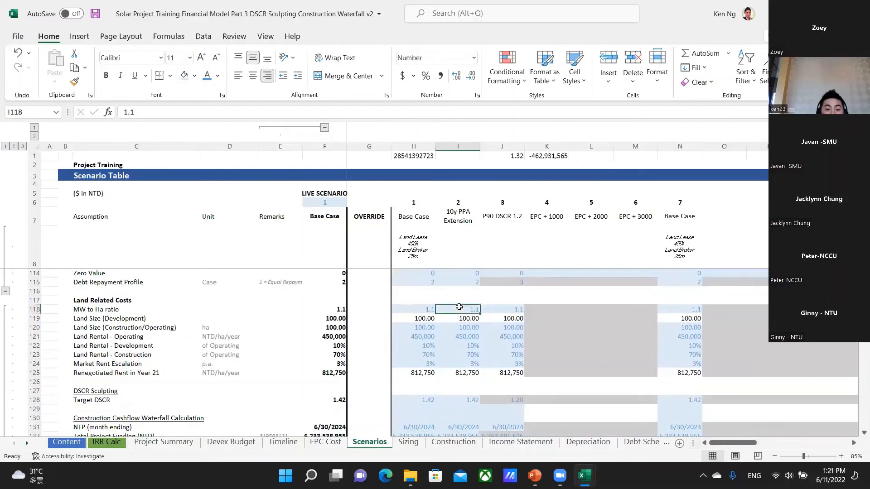
key(Down)
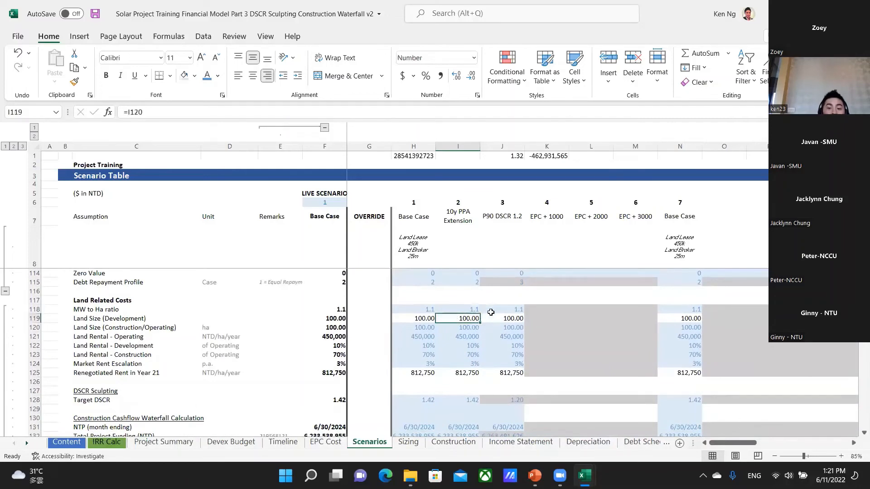
key(Down)
key(Down)
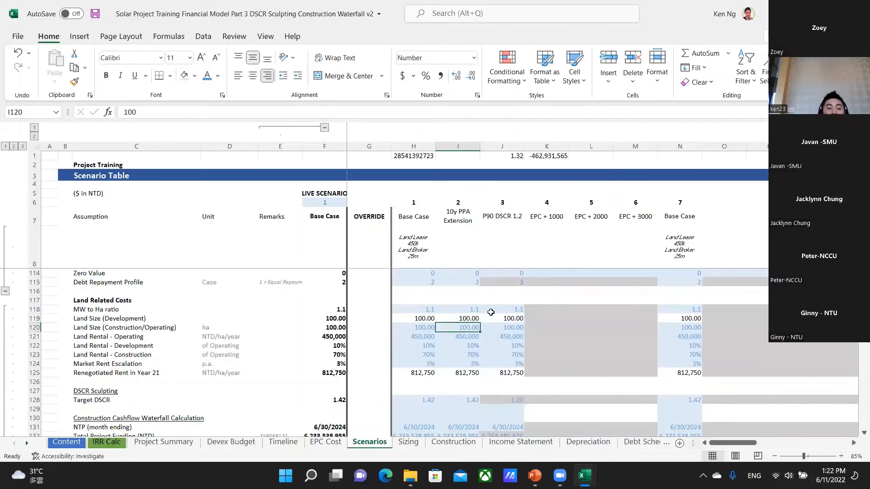
key(Down)
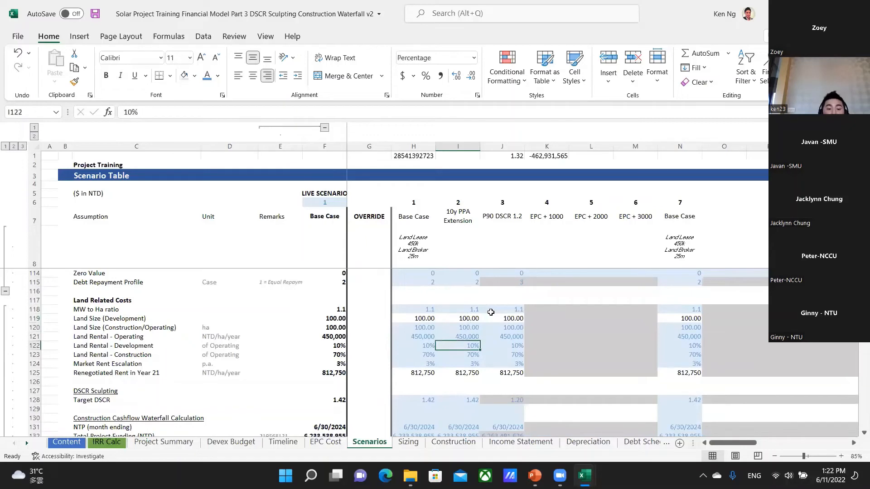
Go over the Land Related Costs labels for development, construction and operating rental and for Market Rent Escalation in C121 to C124.
click(130, 346)
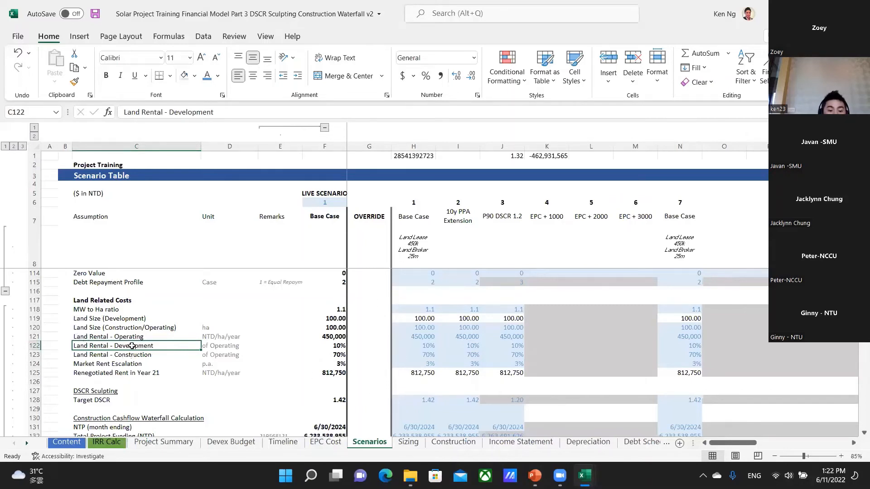
click(122, 364)
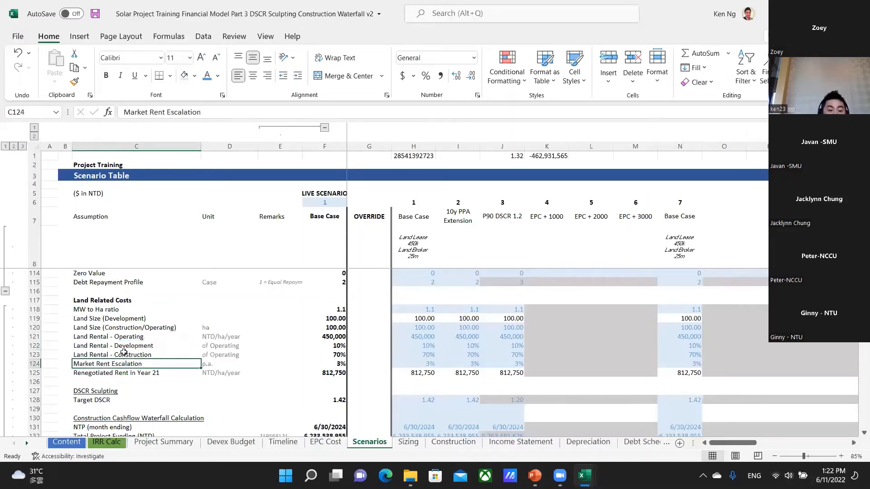
click(123, 355)
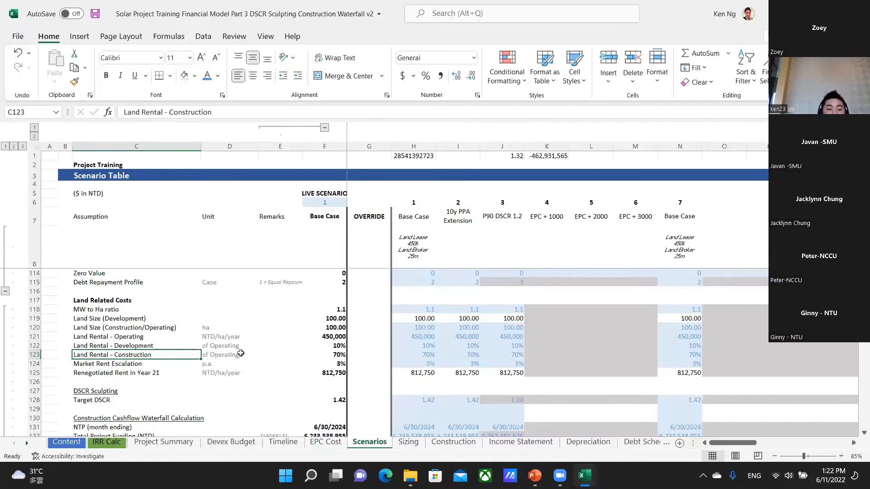
click(139, 337)
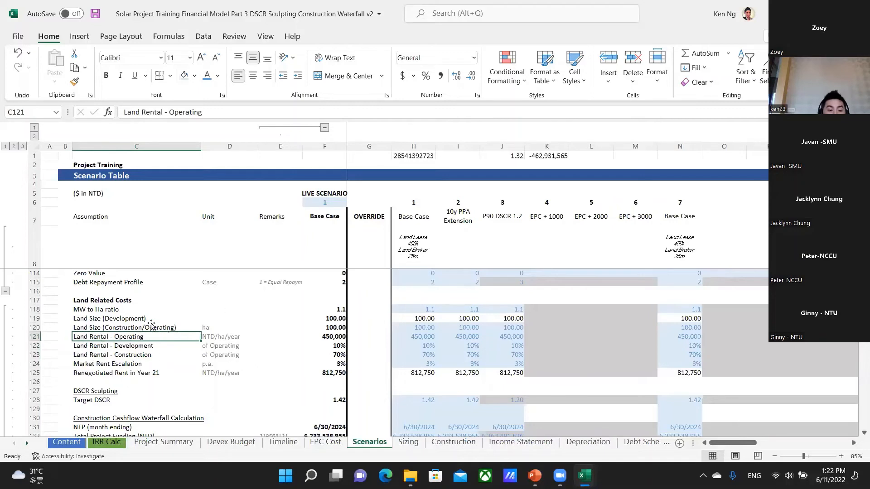
Inspect the Base Case Land Rental - Operating input in H121 and the live scenario formula in F121.
click(411, 338)
key(Left)
key(Left)
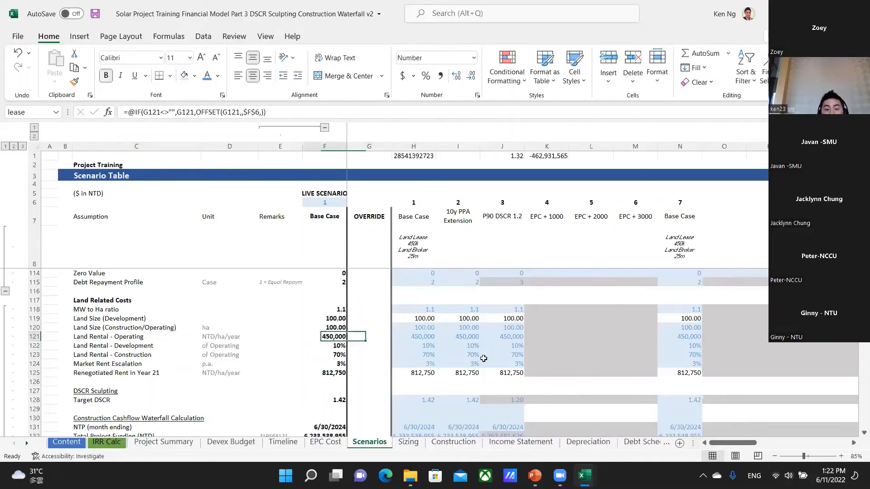
key(Left)
key(Left)
key(Right)
key(Right)
key(Right)
key(Right)
key(Down)
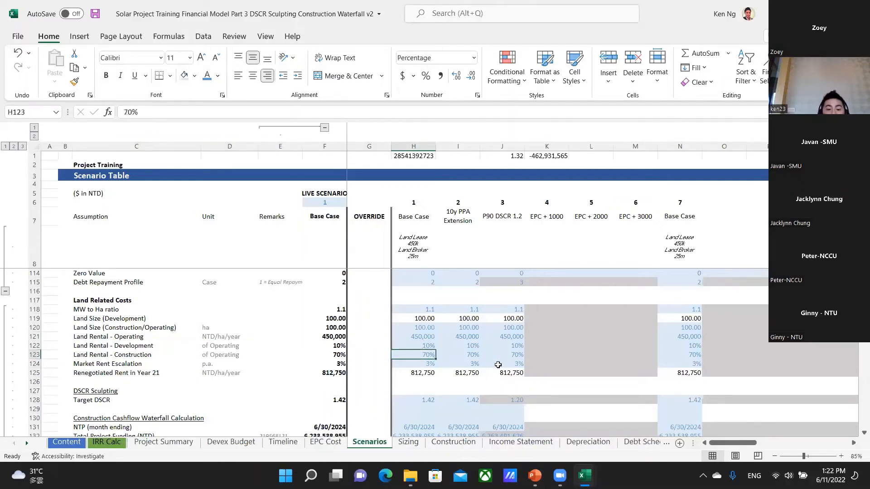
Compare the Base Case operating, development and construction land rentals in H121 to H123, ending at the Land Rental - Development label.
key(Up)
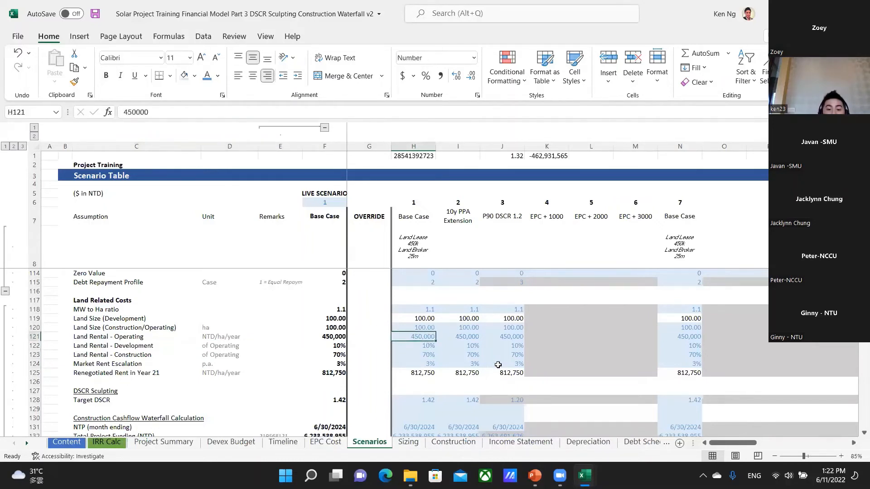
key(Down)
key(Down)
key(Down)
key(Up)
key(Up)
key(Up)
key(Down)
key(Left)
key(Right)
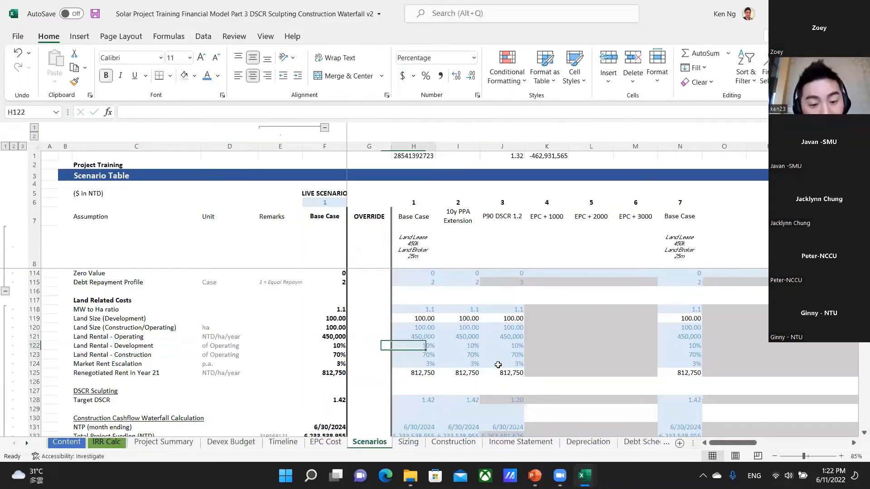
key(Left)
key(Left)
key(Left)
key(Left)
key(Left)
key(Left)
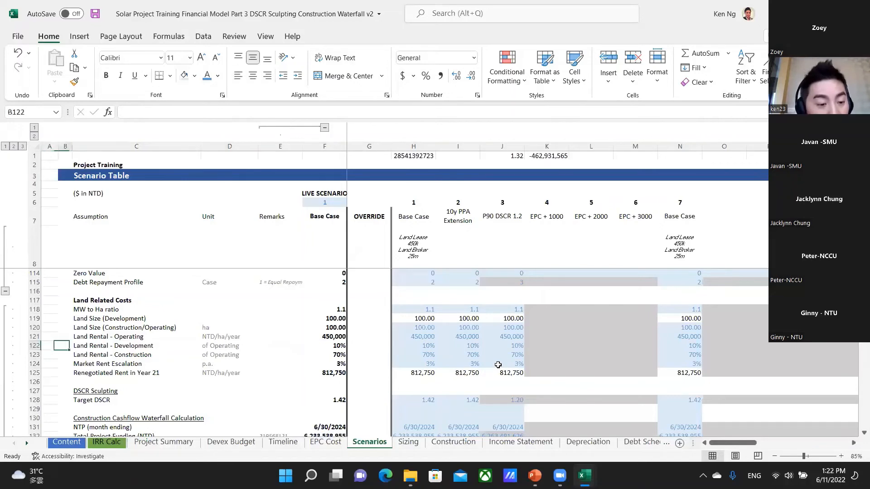
key(Right)
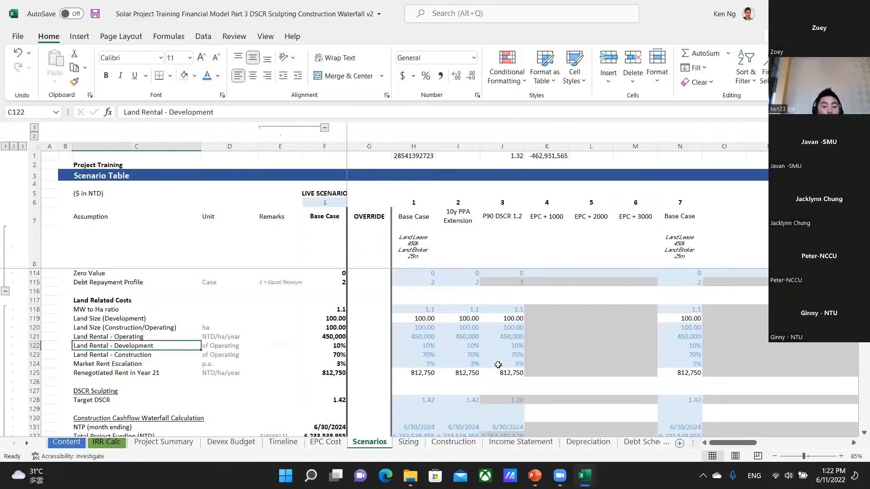
Examine the development period on the Timeline sheet, from SIA Approval and Establishment Permit through NTP in W15.
click(283, 442)
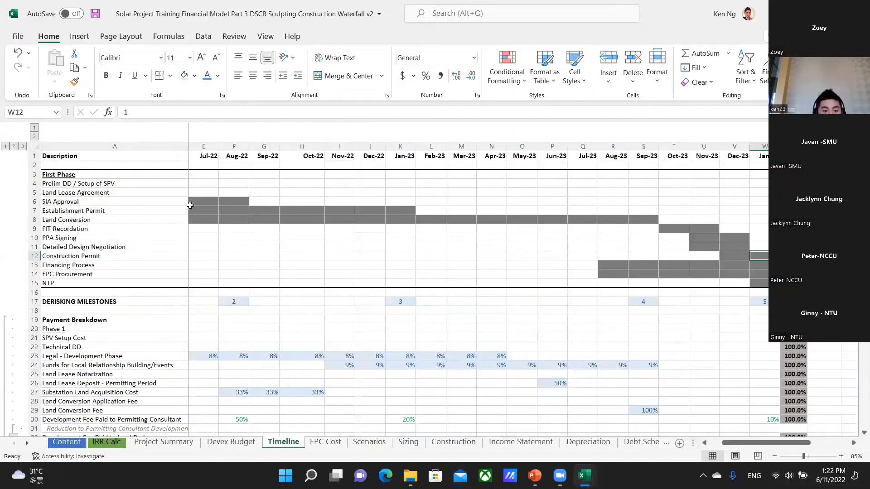
drag(190, 202, 765, 211)
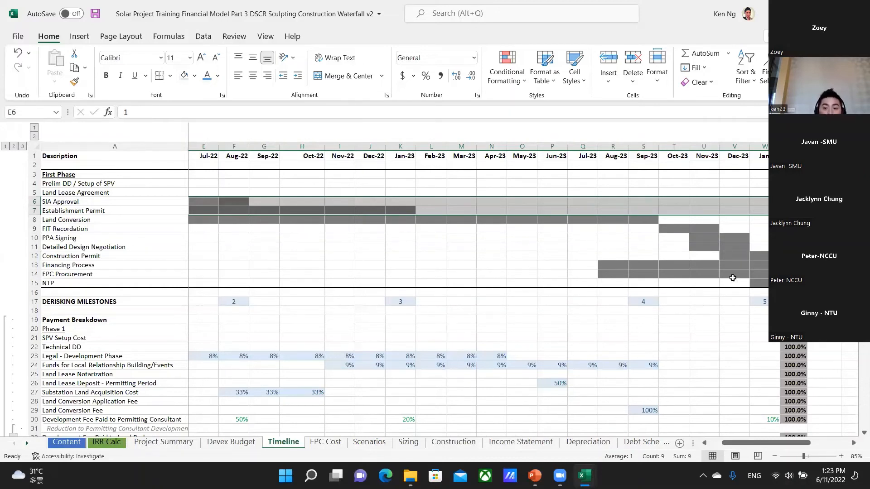
click(766, 284)
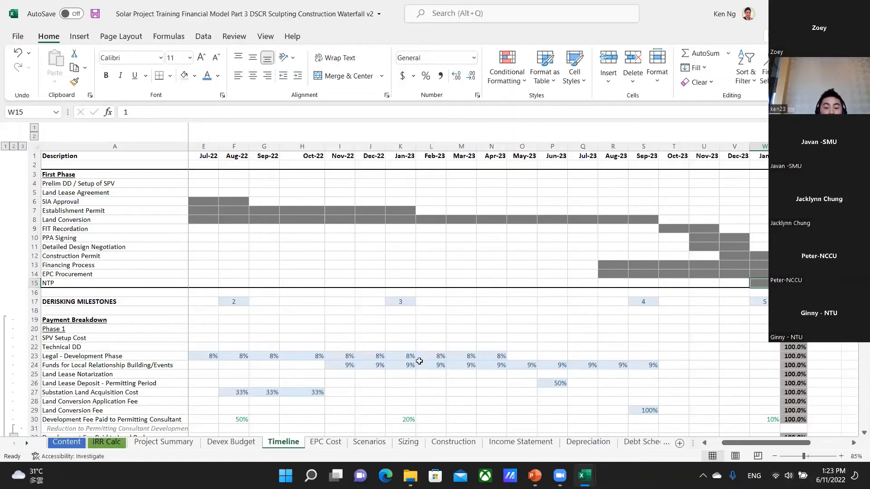
Return to the Scenarios sheet and recheck the Base Case development and operating land rentals in H122 and H121.
click(360, 443)
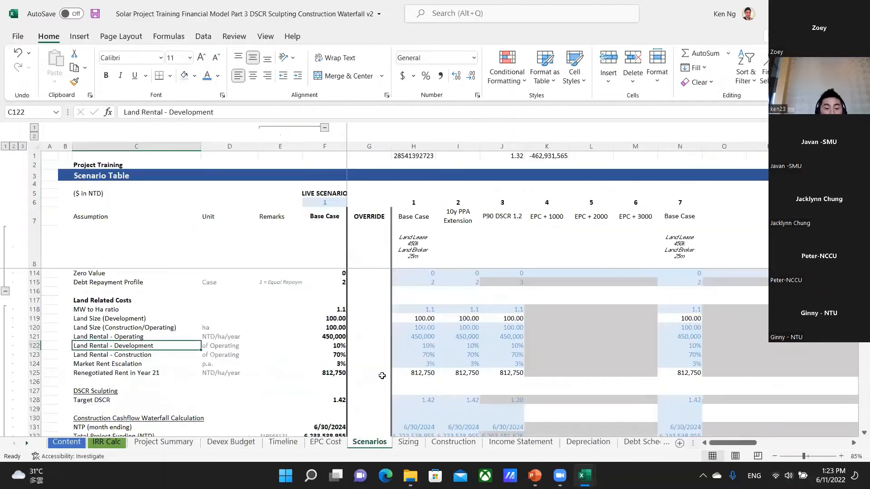
click(423, 346)
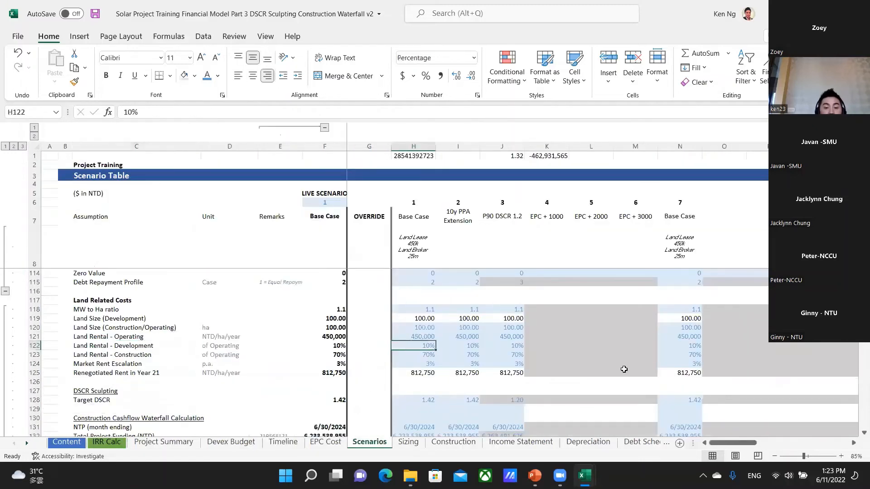
click(428, 335)
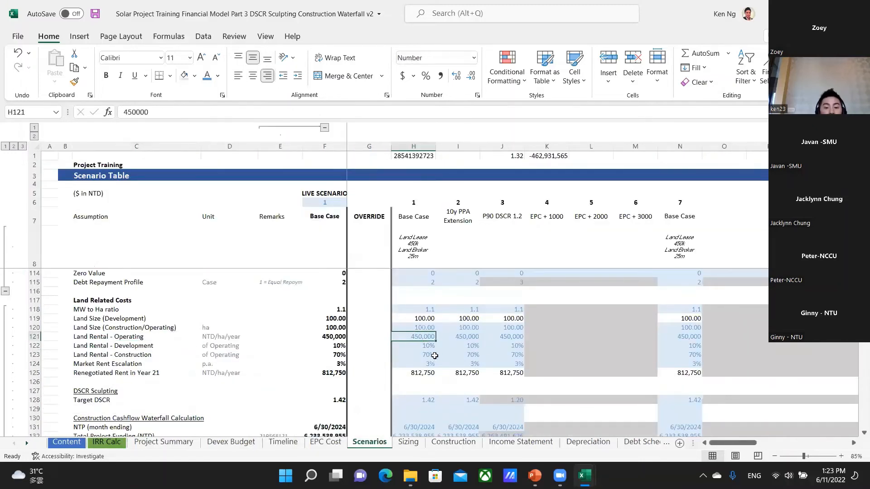
Review the DSCR Sculpting and Construction Cashflow Waterfall assumptions, including NTP (month ending), and the IRR rows beneath them.
scroll(433, 398, down, 2)
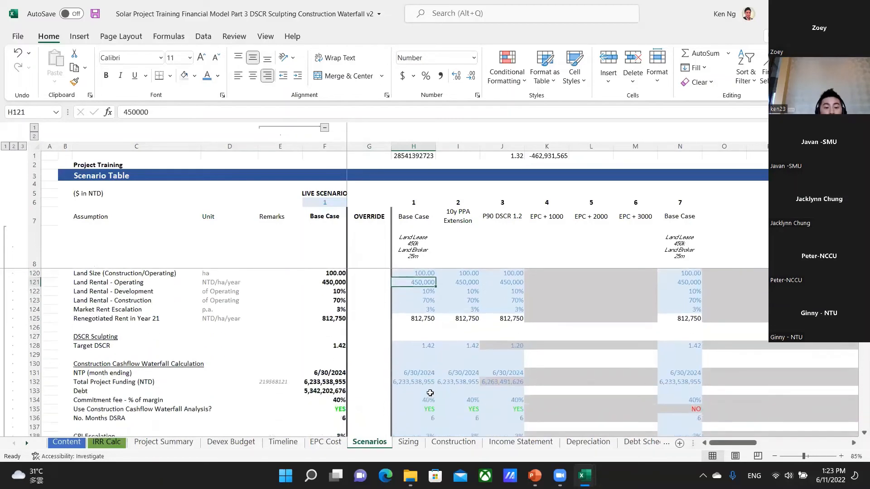
scroll(430, 393, down, 2)
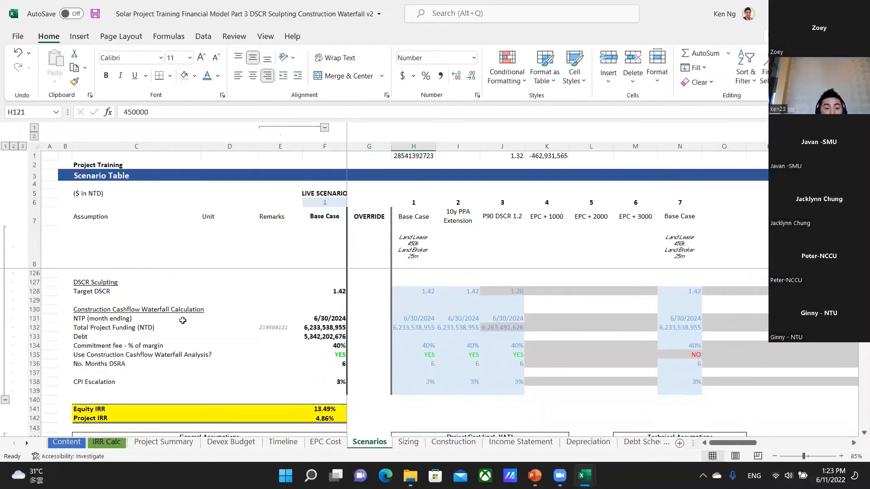
click(183, 320)
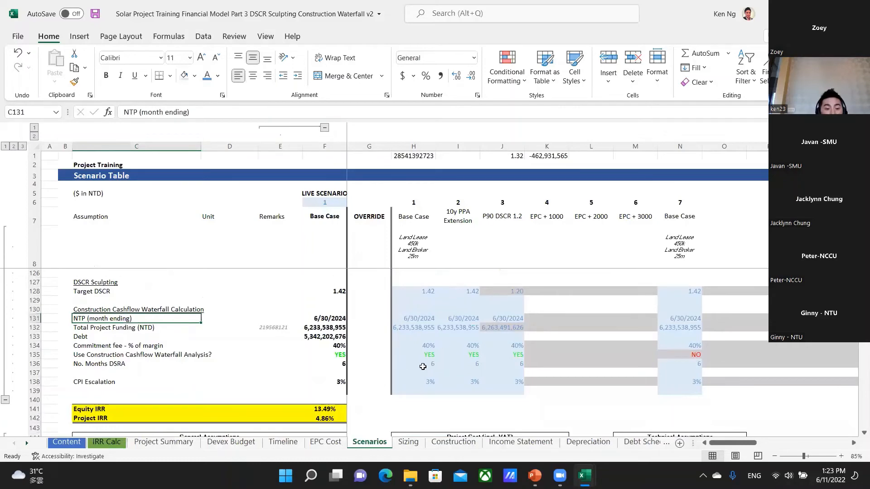
scroll(421, 369, down, 3)
scroll(413, 380, up, 1)
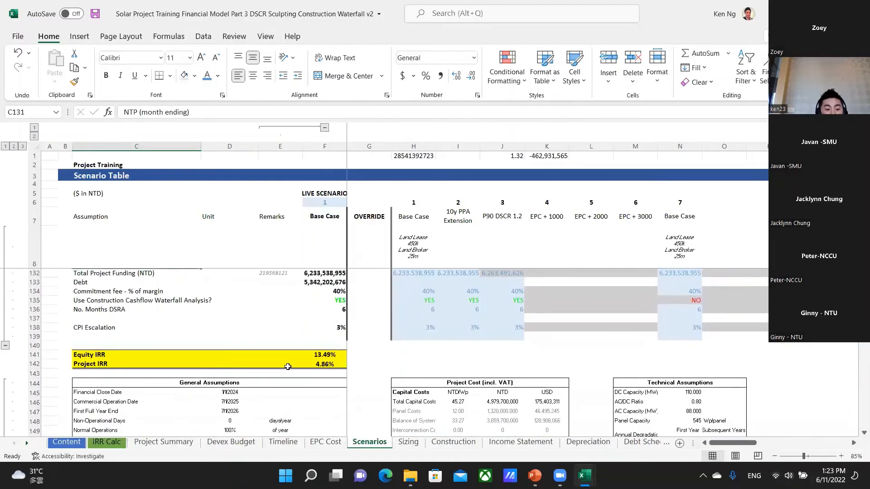
Open the EPC Cost sheet and inspect the Base Case MW formula in B2 and the notes on module type and interconnection length.
scroll(288, 366, up, 20)
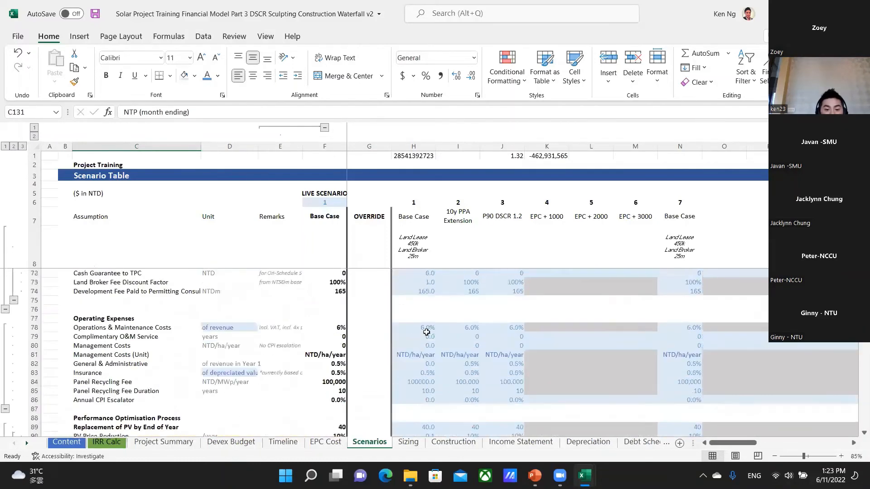
scroll(426, 332, up, 11)
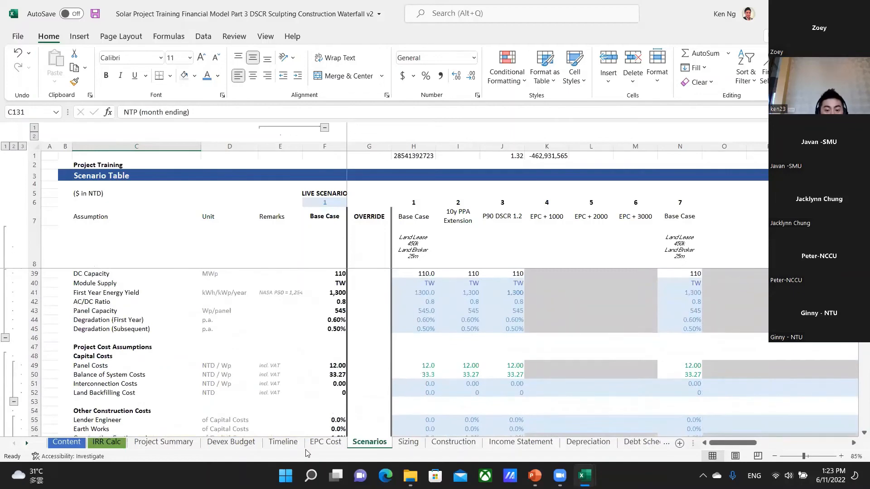
click(326, 442)
scroll(526, 390, up, 4)
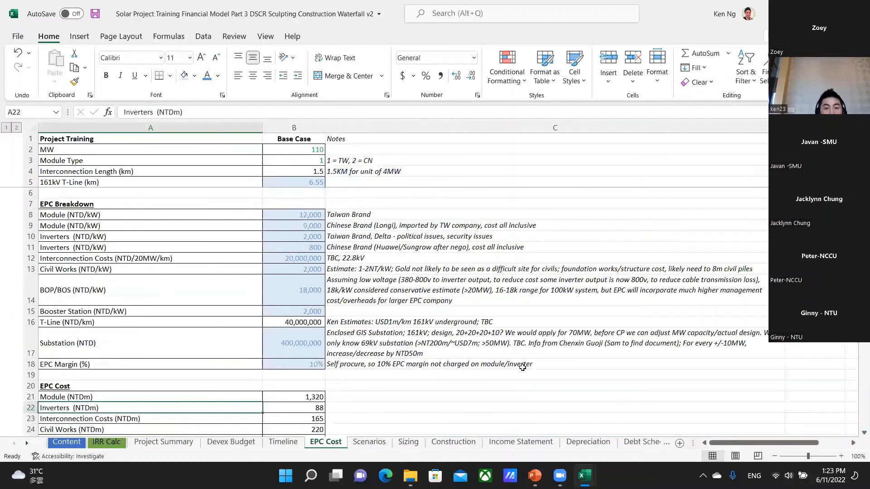
click(299, 148)
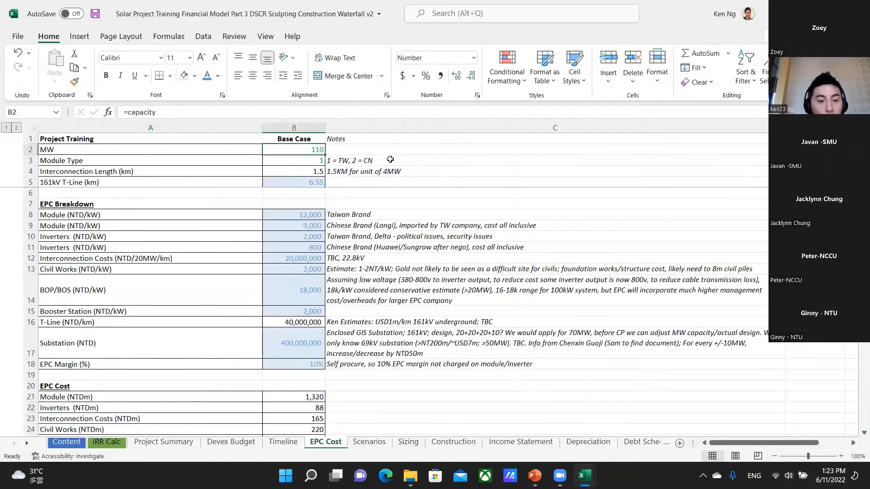
click(390, 159)
key(Down)
Compare the Taiwan Brand and Chinese Brand (Longi) module costs per kW in B8 and B9 of the EPC Breakdown.
key(Down)
key(Left)
key(Down)
key(Down)
key(Down)
key(Down)
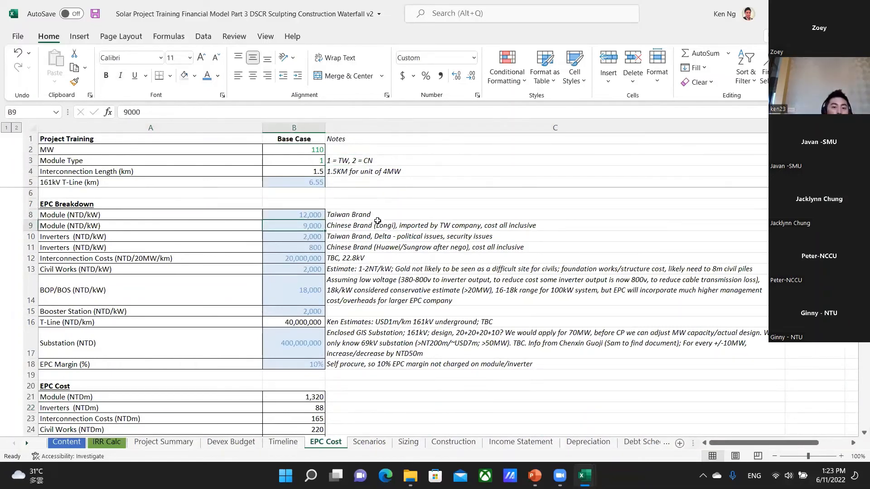
key(Up)
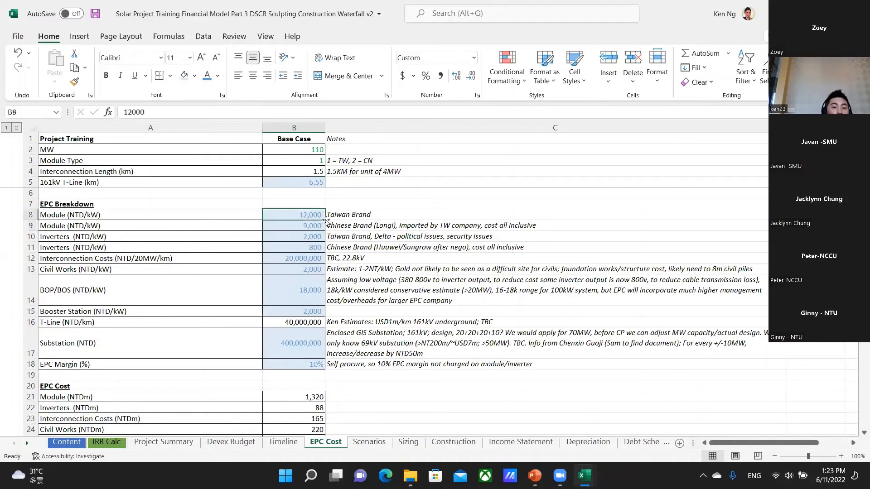
drag(70, 215, 72, 225)
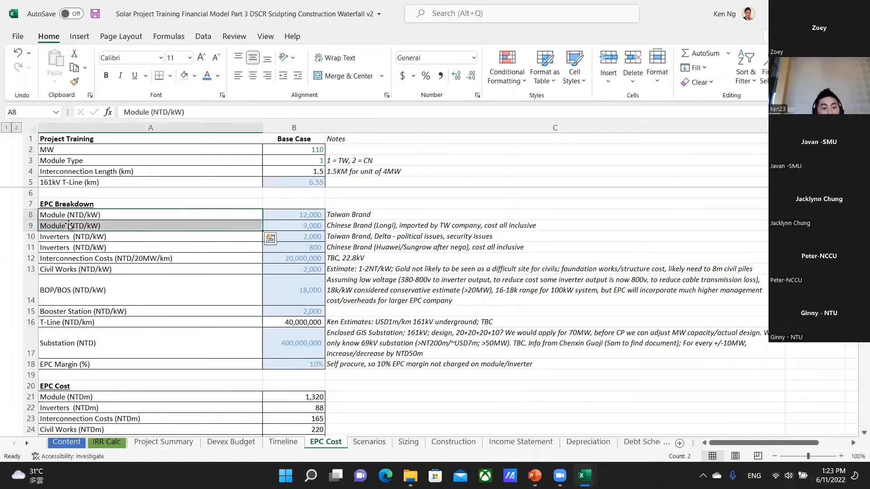
click(276, 211)
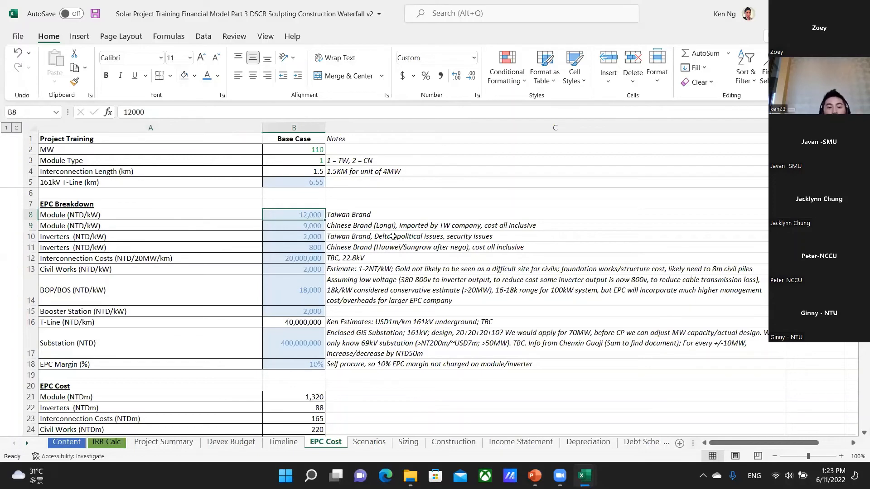
key(Down)
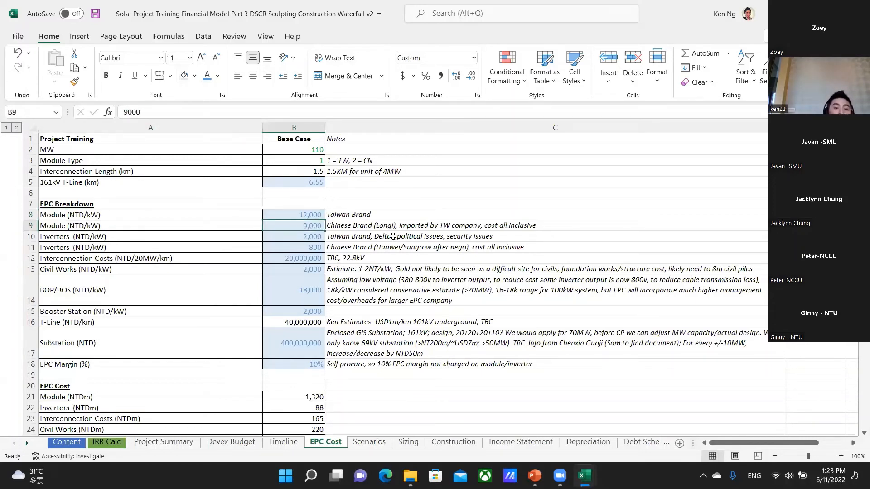
Check the Chinese Brand (Longi) note in C9 against its module cost per kW in B9.
key(Right)
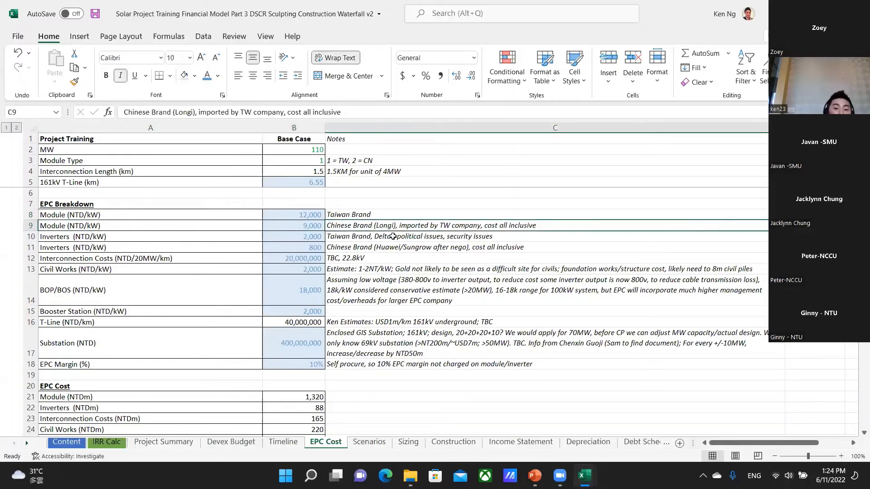
key(Left)
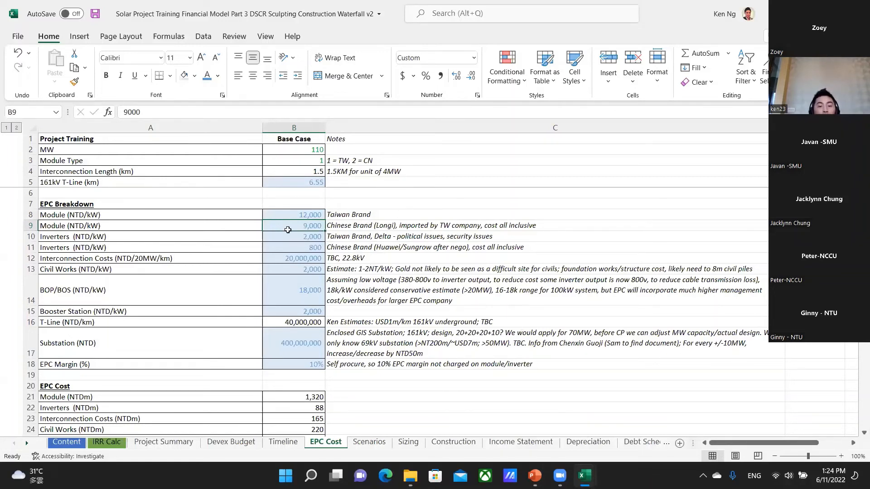
click(360, 228)
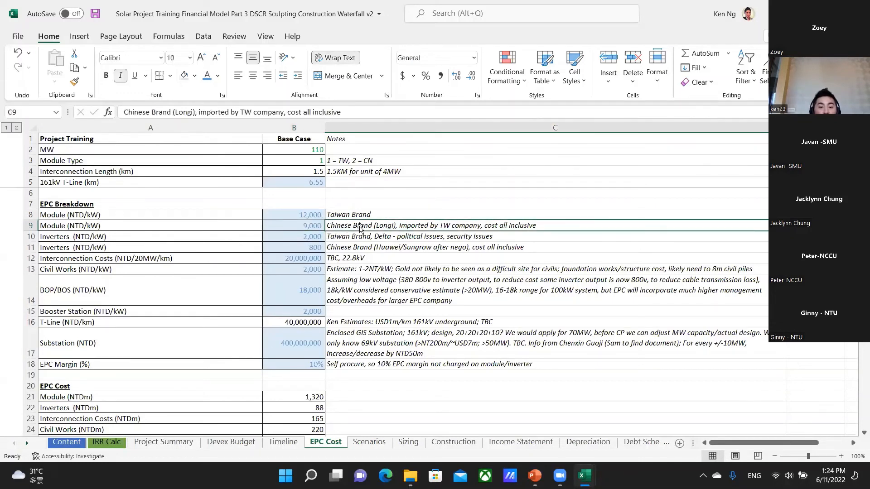
click(308, 227)
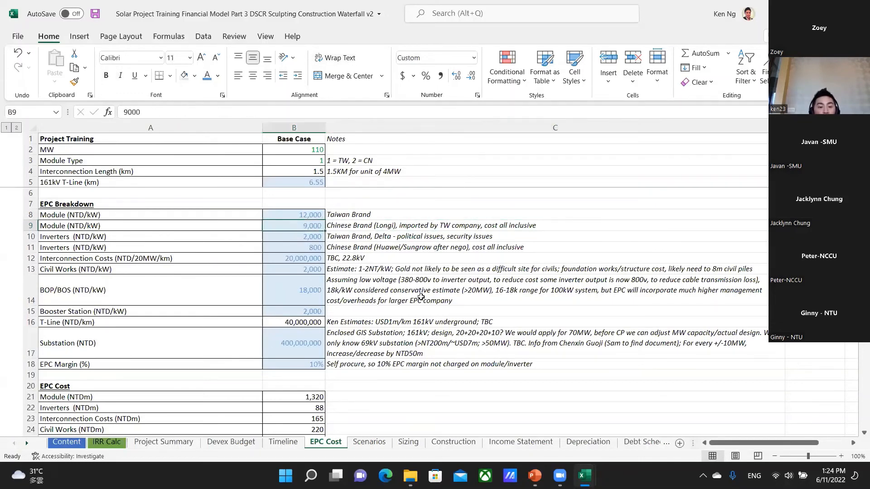
Compare the Taiwan Brand and Chinese Brand (Huawei/Sungrow) inverter costs per kW in B10 and B11.
click(100, 237)
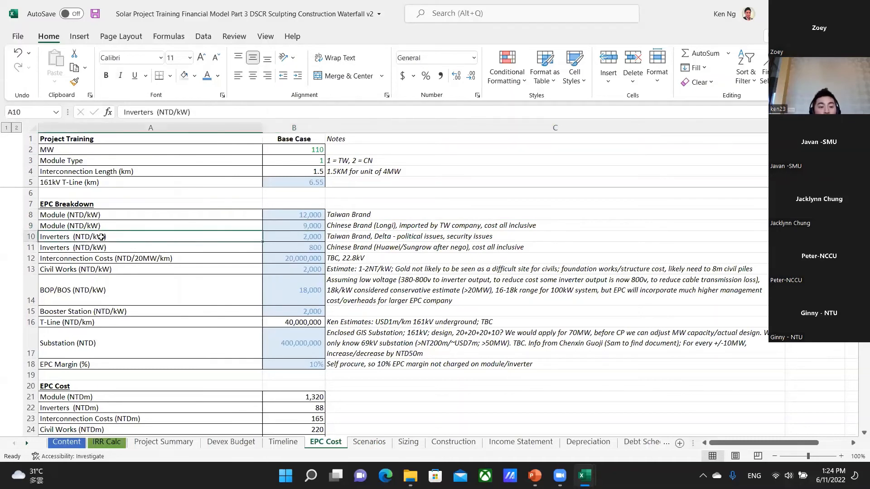
click(303, 236)
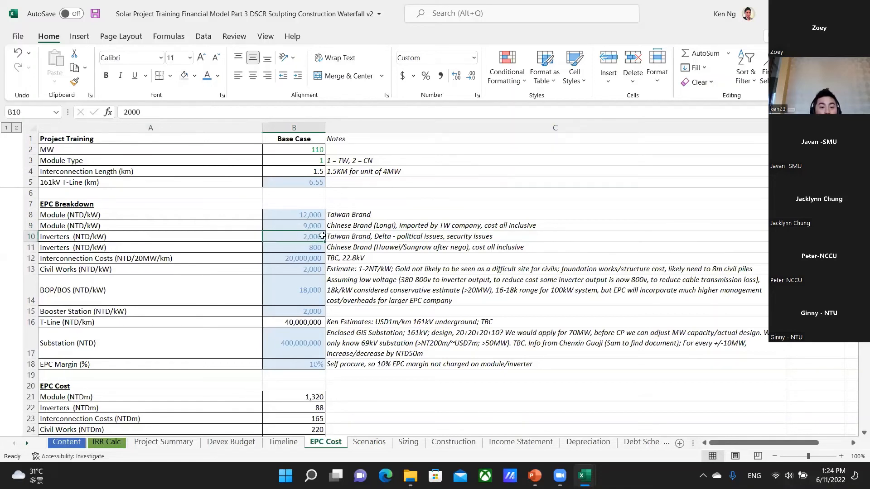
click(307, 246)
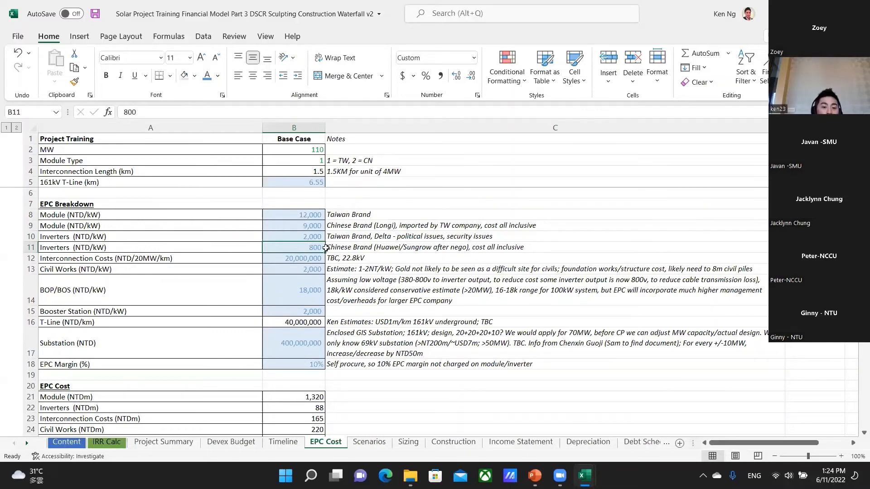
Review the interconnection cost in B12, consulting the "Anatomy of a solar project" slide in PowerPoint before returning to the Excel model.
click(250, 260)
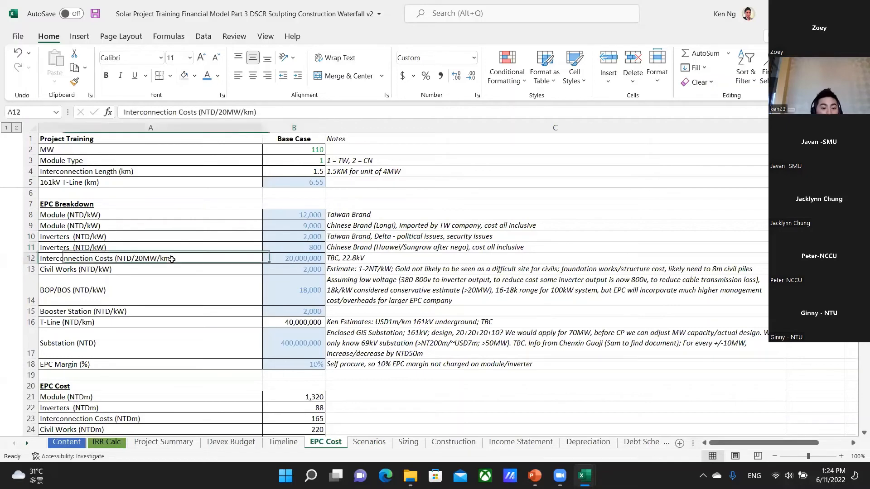
click(281, 258)
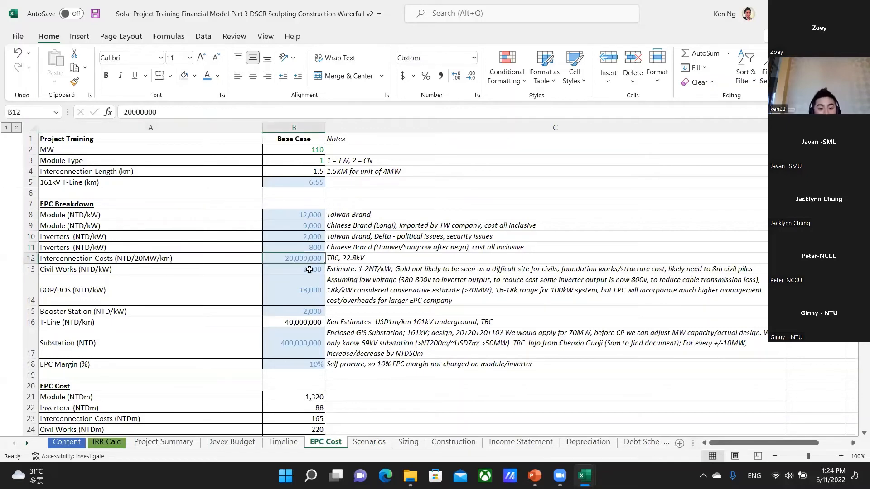
key(alt+Tab)
scroll(382, 326, up, 1)
scroll(382, 327, up, 3)
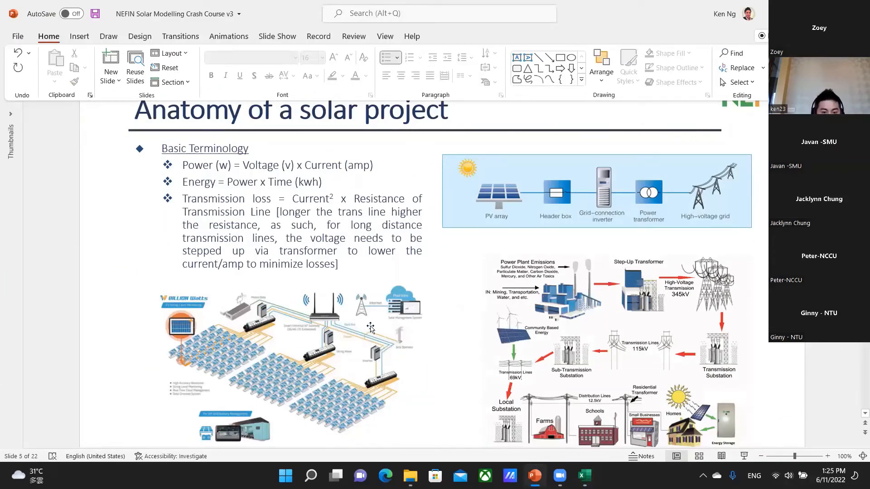
key(alt+Tab)
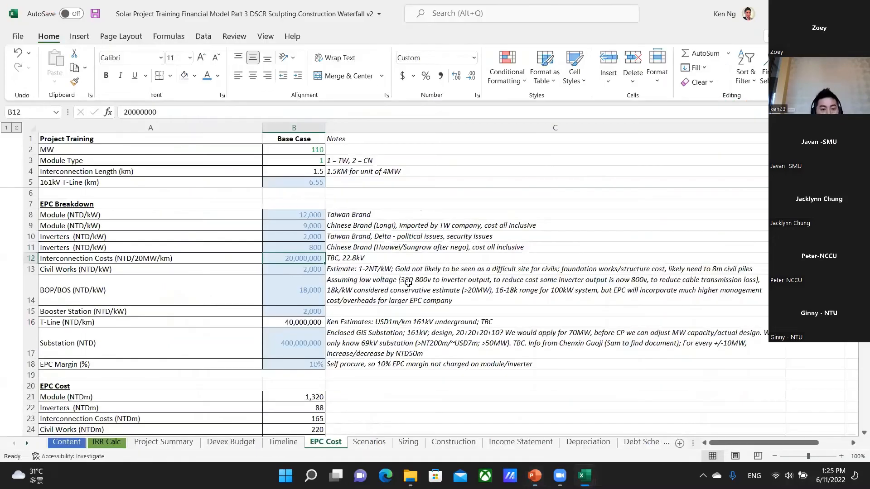
Inspect the civil works cost in B13 alongside the "Ground Mounted vs Mixed Fish Farm Solar" slide in PowerPoint, and return to Excel.
click(302, 269)
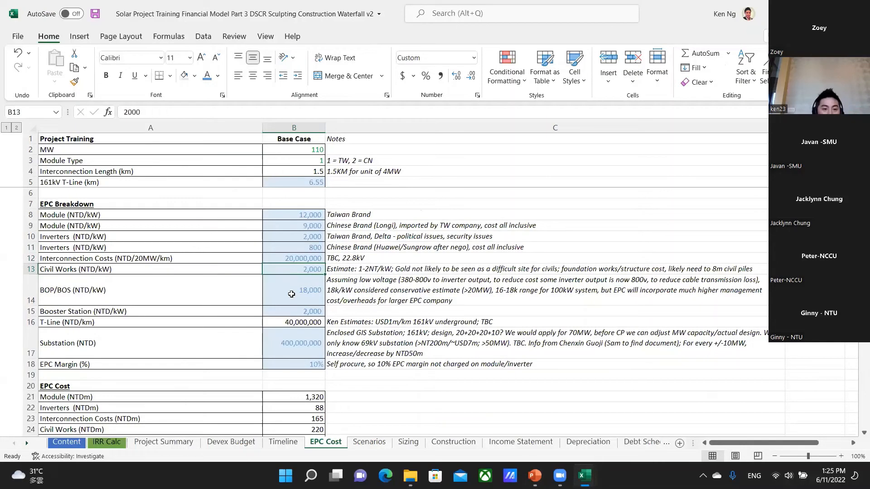
key(alt+Tab)
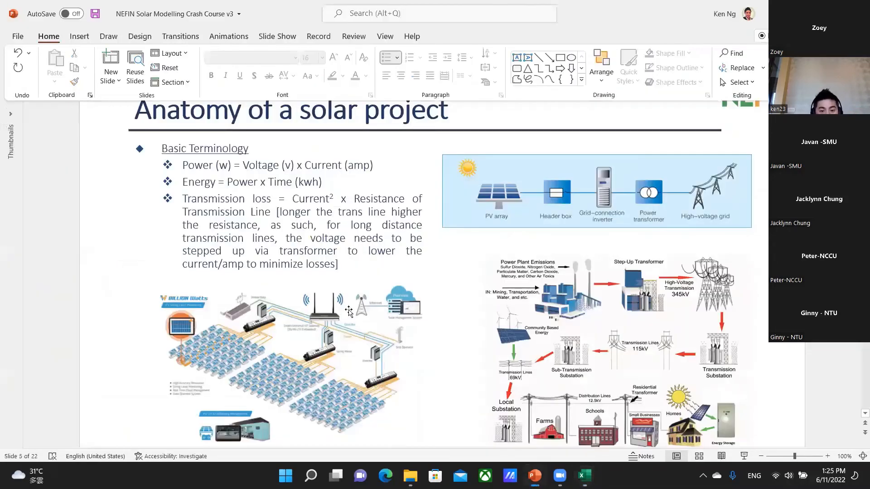
scroll(349, 313, down, 10)
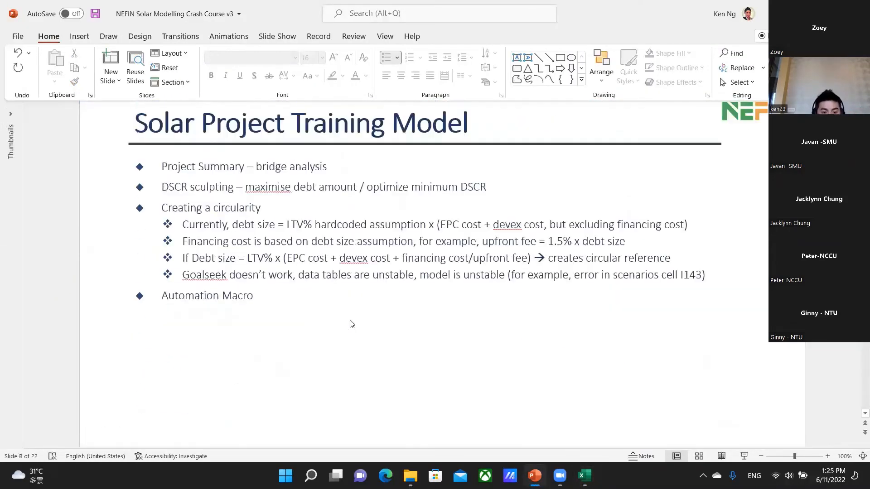
scroll(351, 324, down, 6)
scroll(86, 368, up, 5)
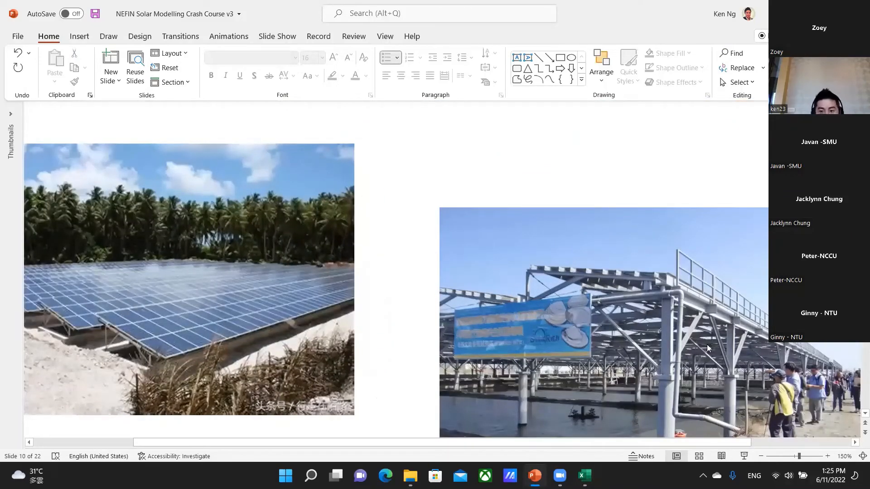
key(alt+Tab)
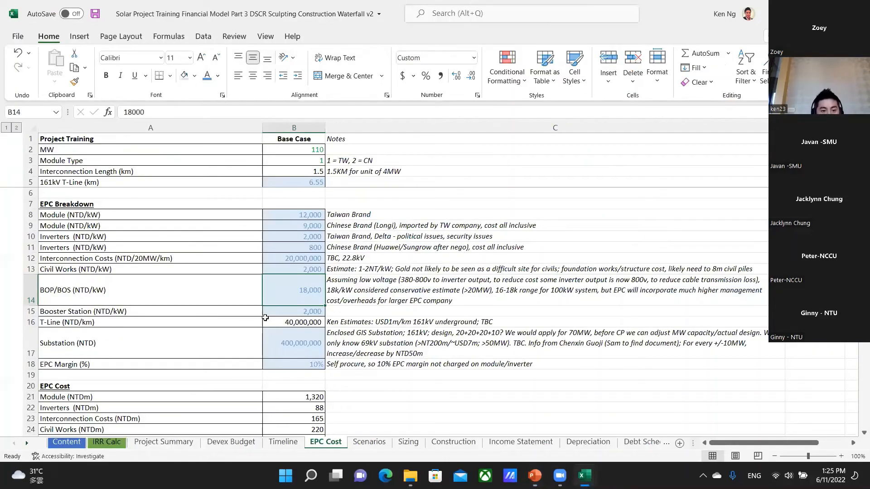
Inspect the booster station cost in B15 and relate it to the solar project anatomy slide in PowerPoint, returning to Excel.
click(299, 313)
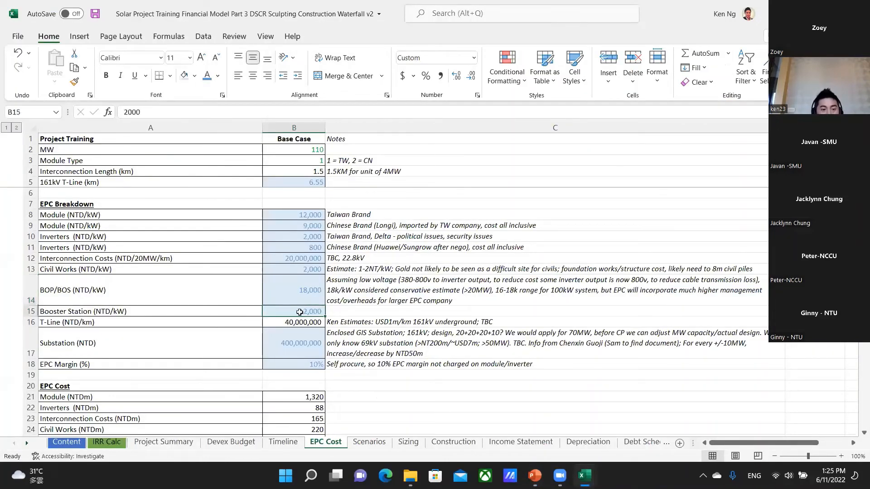
key(alt+Tab)
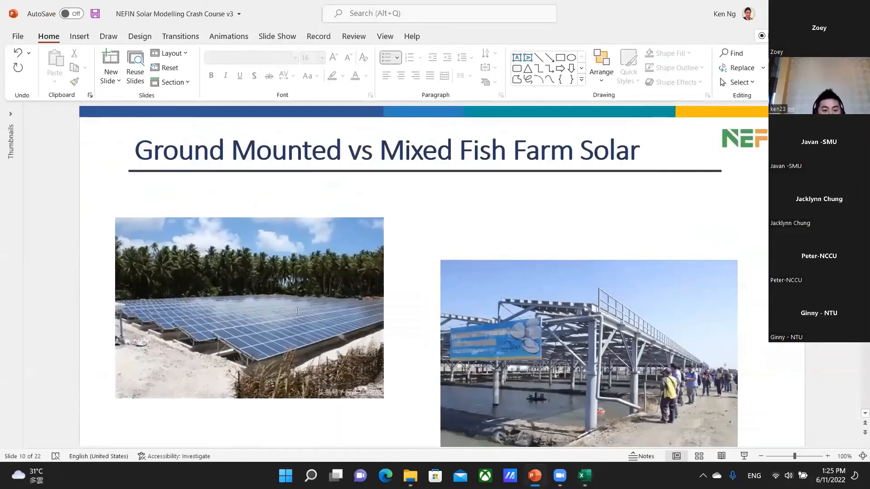
scroll(298, 311, up, 10)
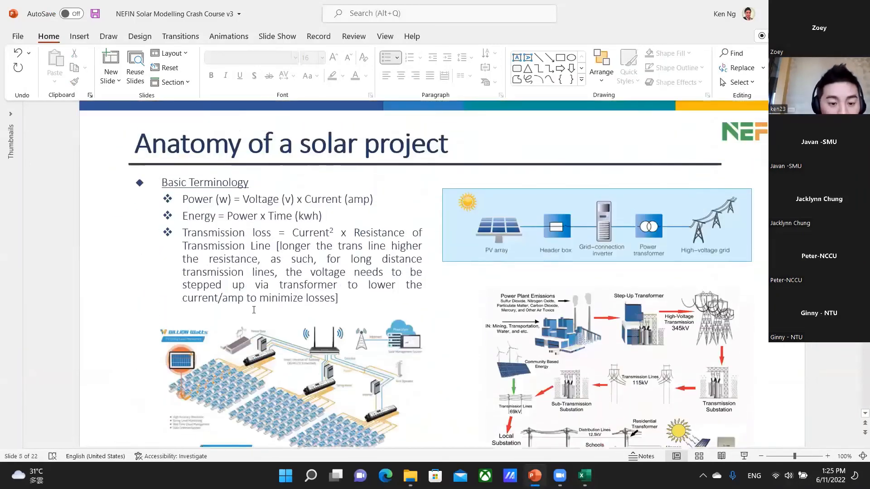
scroll(254, 310, down, 1)
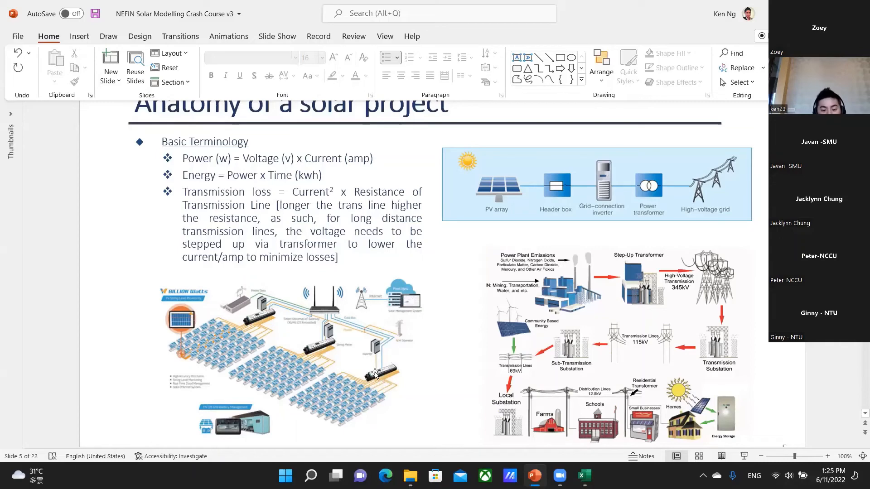
key(alt+Tab)
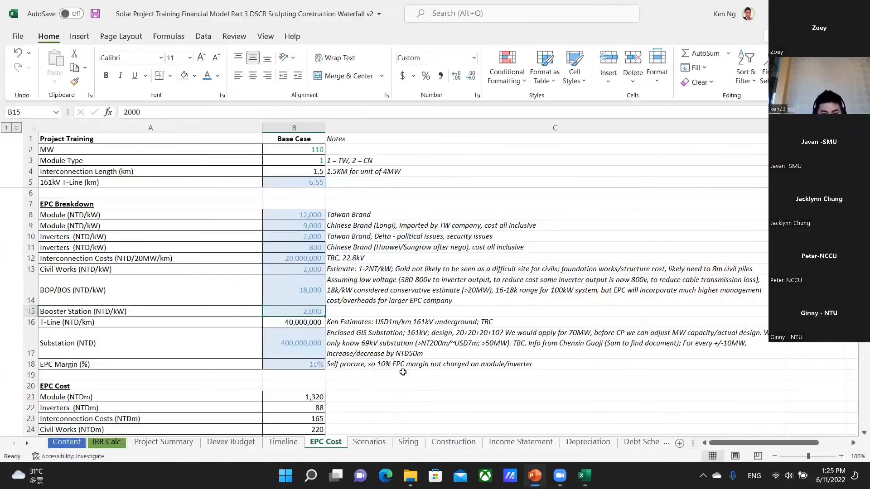
Examine the T-Line cost per km formula in B16 and the 161kV underground estimate note in C16.
click(298, 327)
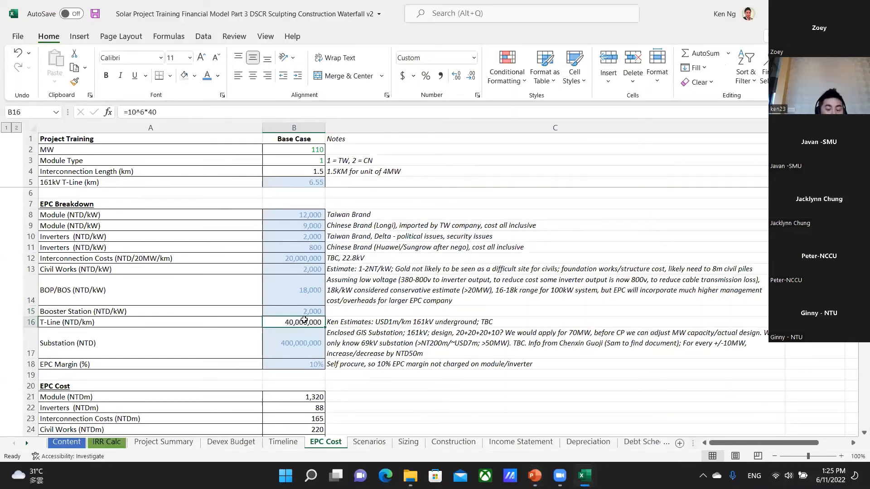
click(388, 324)
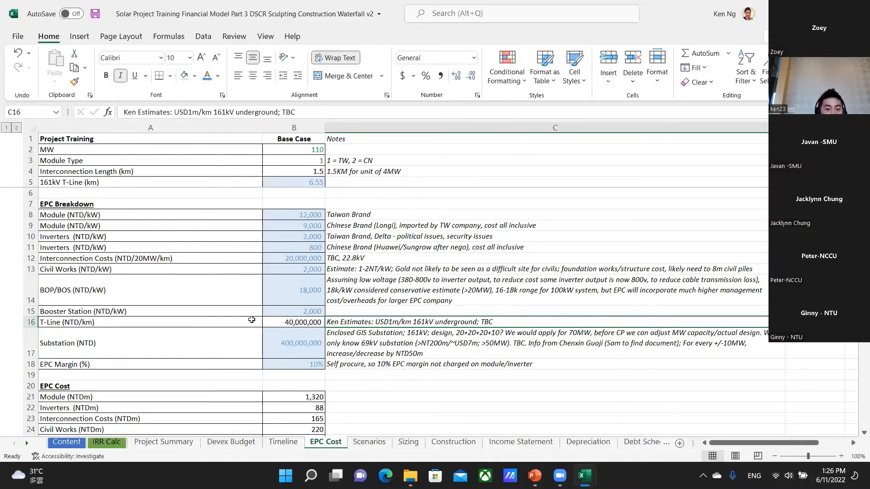
click(295, 322)
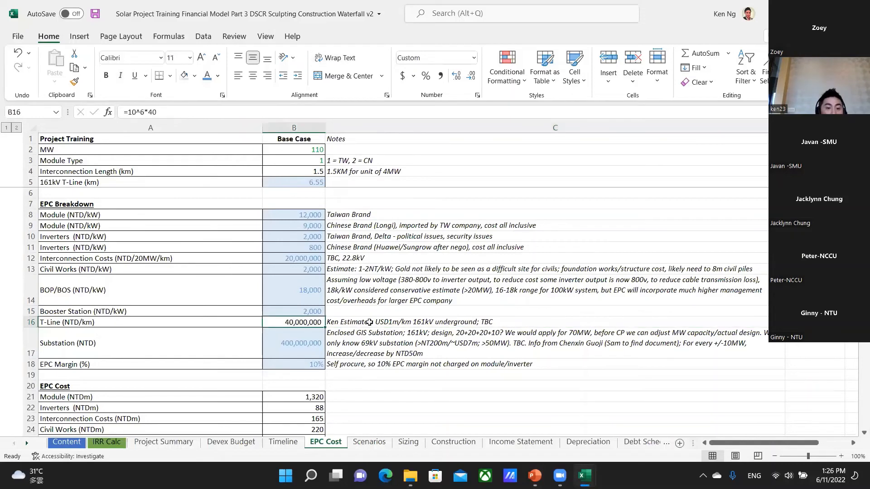
click(370, 322)
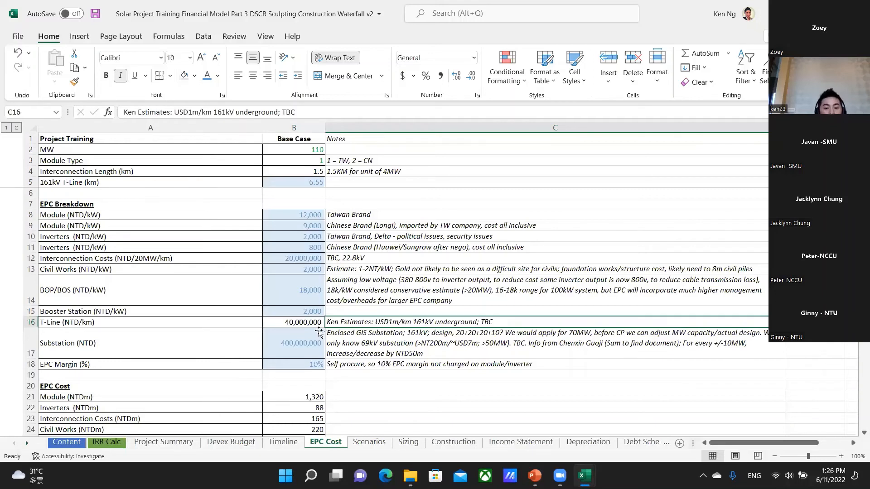
Review the substation cost in B17, checking the transmission diagram on the PowerPoint anatomy slide before returning to Excel.
click(294, 339)
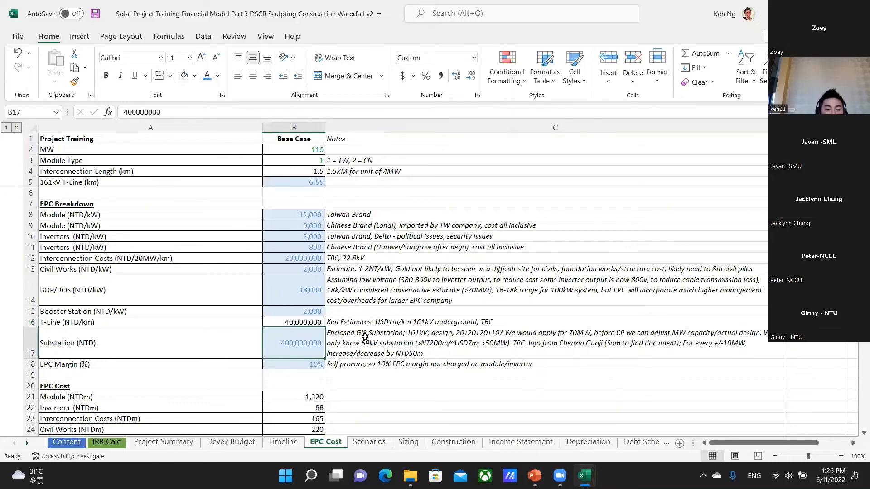
key(alt+Tab)
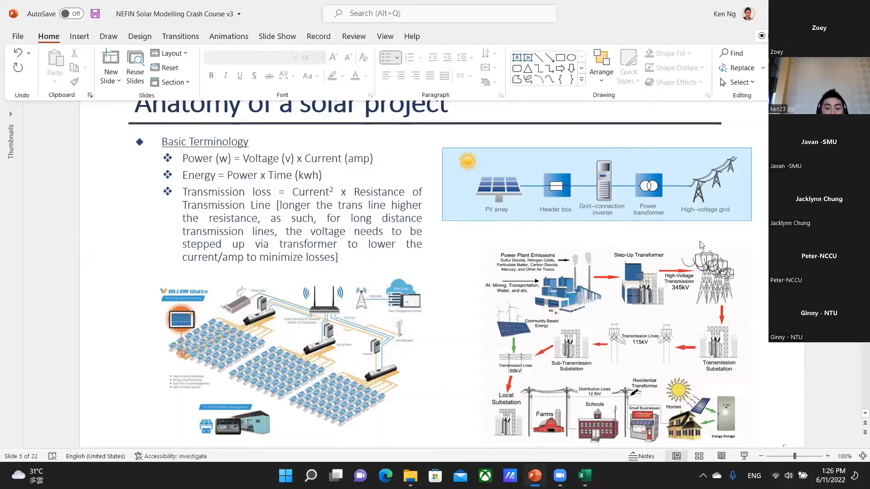
key(alt+Tab)
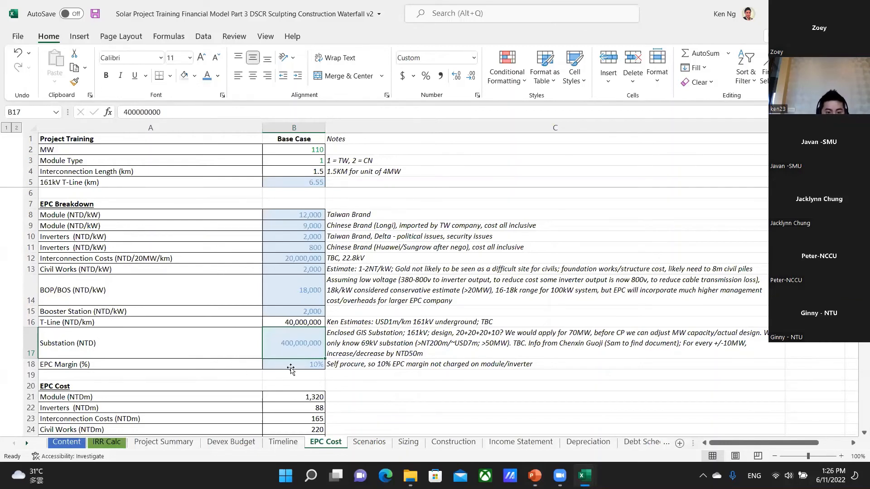
Review the EPC Margin in B18 together with the component costs in B8:B17 above it.
click(311, 368)
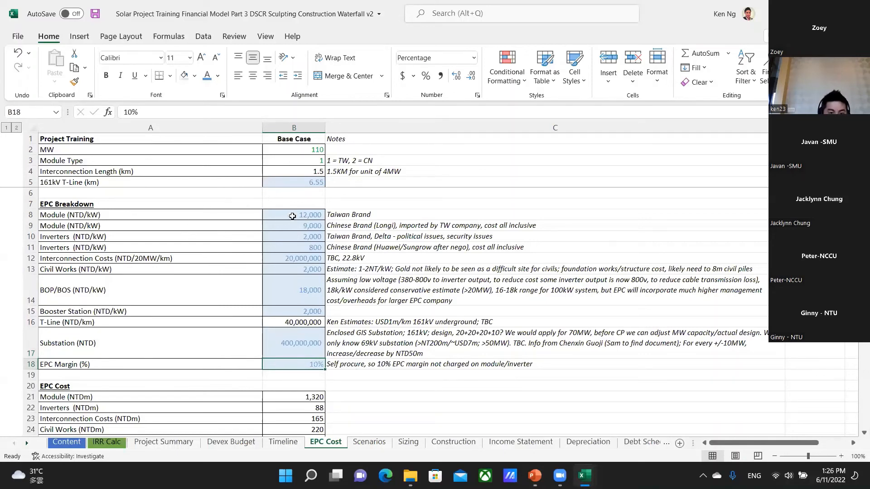
drag(292, 216, 294, 351)
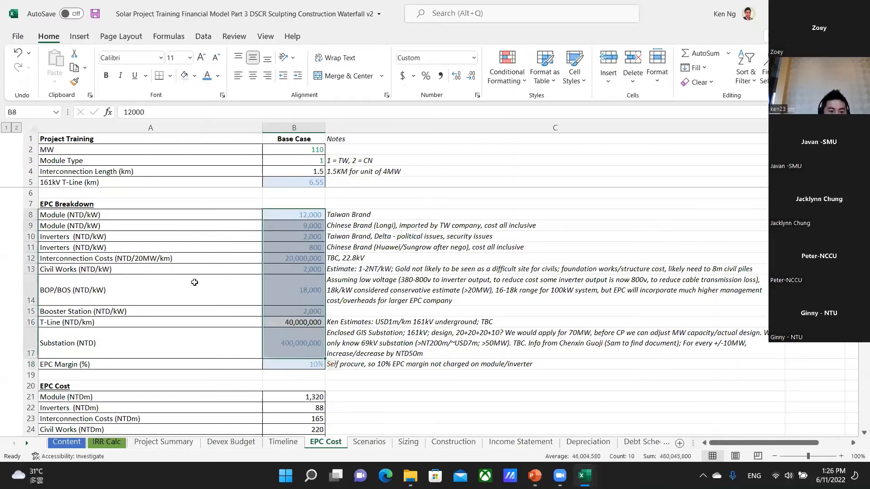
click(292, 367)
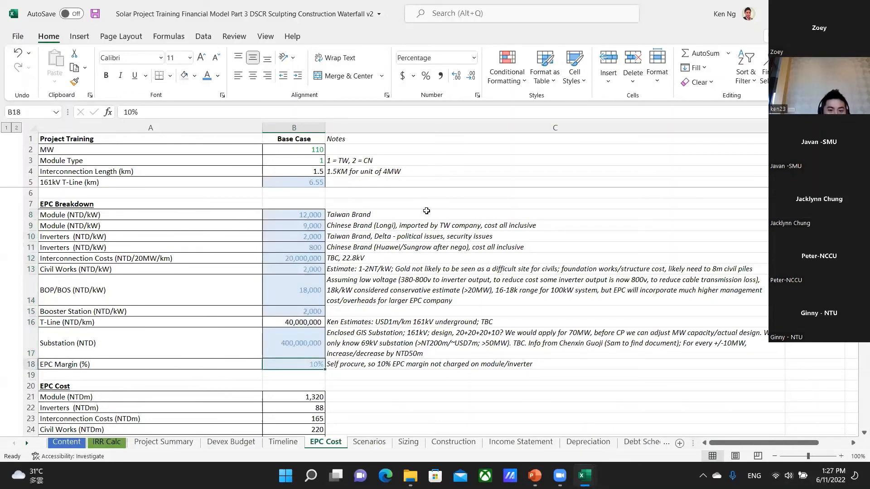
Inspect the EPC Cost section's Module formula in B21 and trace its references to the module type, brand costs and MW.
scroll(350, 413, down, 2)
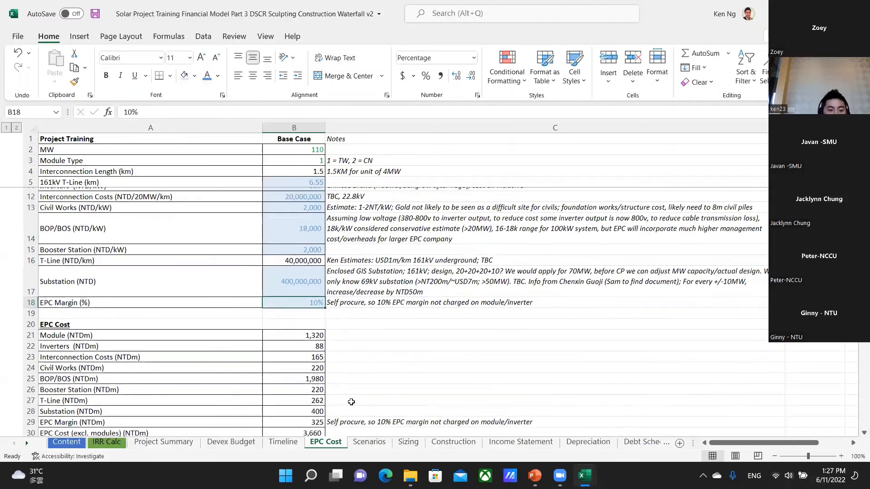
double_click(312, 331)
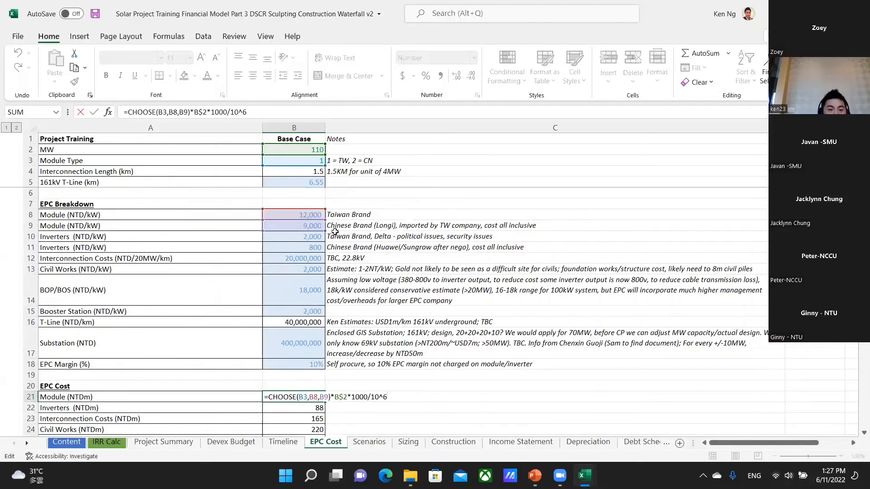
scroll(312, 247, up, 2)
scroll(347, 399, down, 3)
key(Escape)
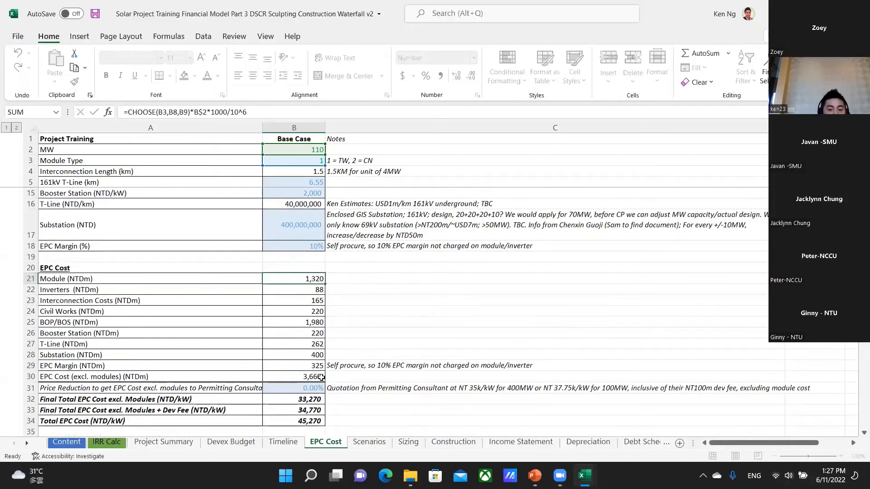
Review the EPC Cost components from Inverters in row 22 down to Total EPC Cost in row 34.
key(Down)
key(Down)
key(Down)
key(Down)
key(Down)
key(Down)
key(Down)
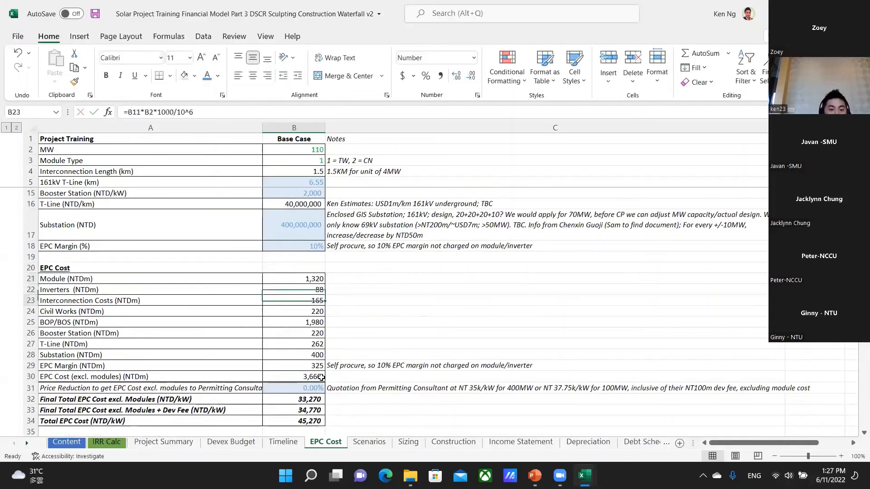
key(Down)
key(Down)
key(Down)
key(Down)
key(Down)
key(Down)
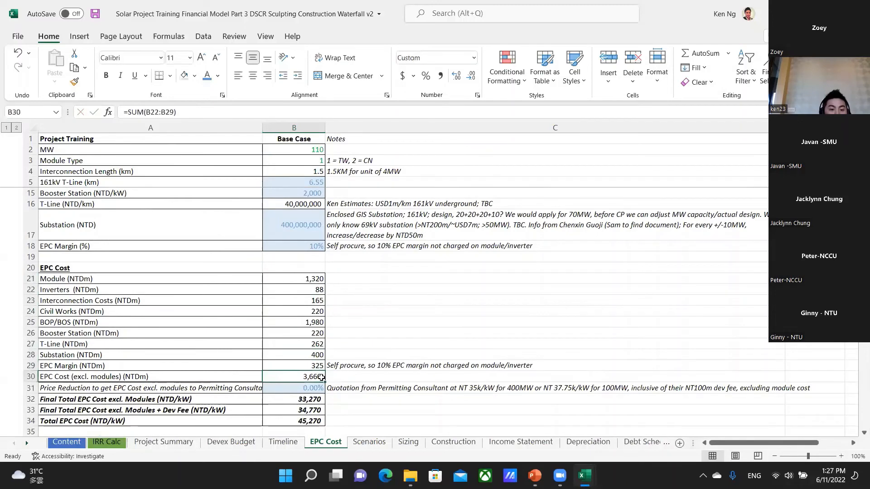
Inspect the Total EPC Cost formula in B34 and its module cost reference in B21.
key(Down)
key(Down)
key(Down)
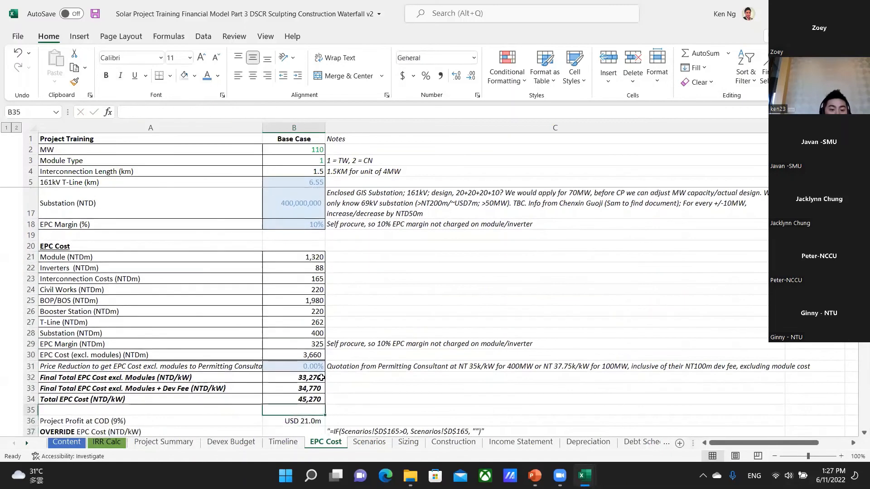
key(Up)
key(Up)
key(Up)
key(Up)
key(Down)
key(F2)
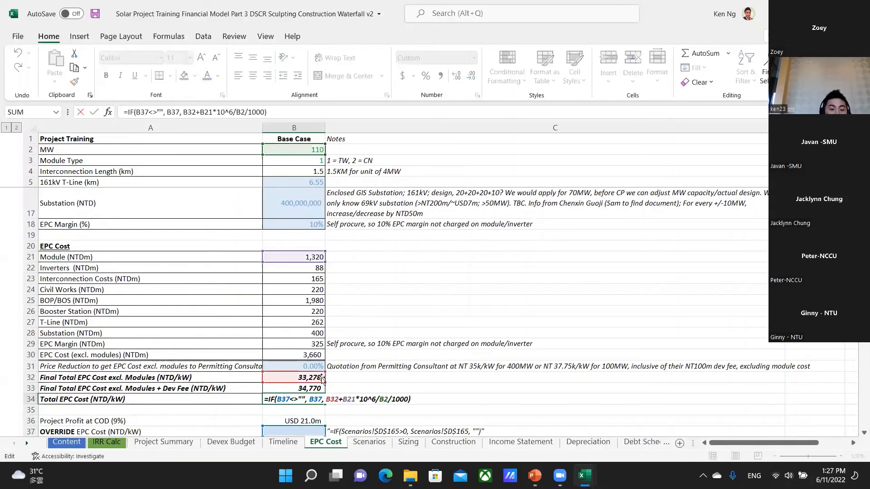
key(Escape)
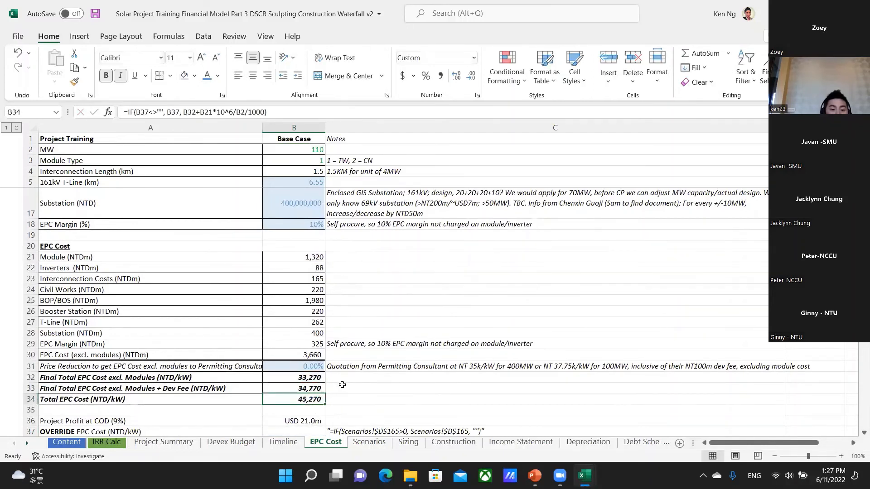
click(312, 255)
click(307, 400)
Check the Base Case Panel Costs and Balance of System Costs in H49:H50 of the Scenarios sheet.
click(368, 442)
scroll(363, 367, up, 10)
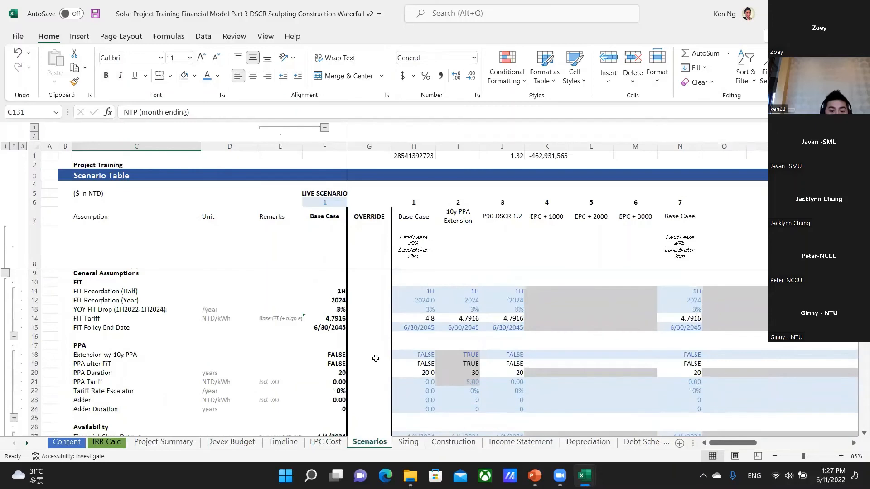
scroll(376, 361, down, 9)
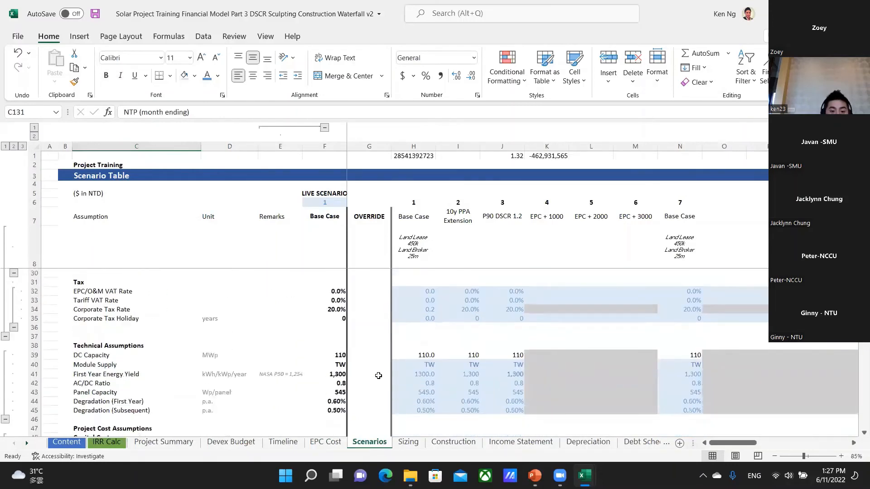
scroll(408, 376, down, 1)
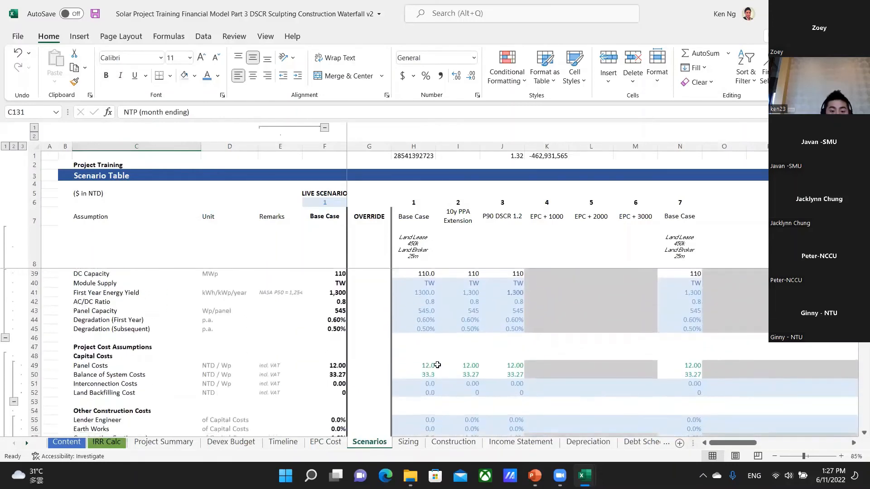
drag(435, 365, 428, 375)
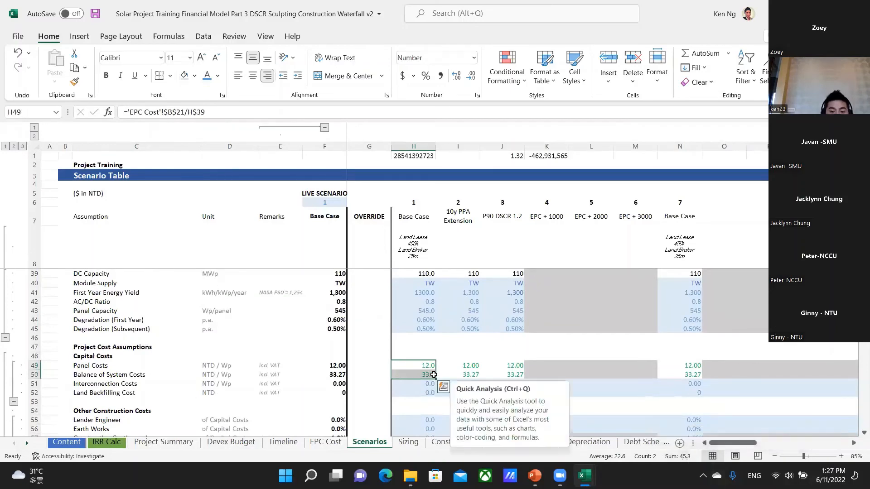
Return to the EPC Cost sheet and review the EPC Breakdown items in A8:A15, plus T-Line and Substation in A16:A17.
click(326, 442)
scroll(190, 336, up, 4)
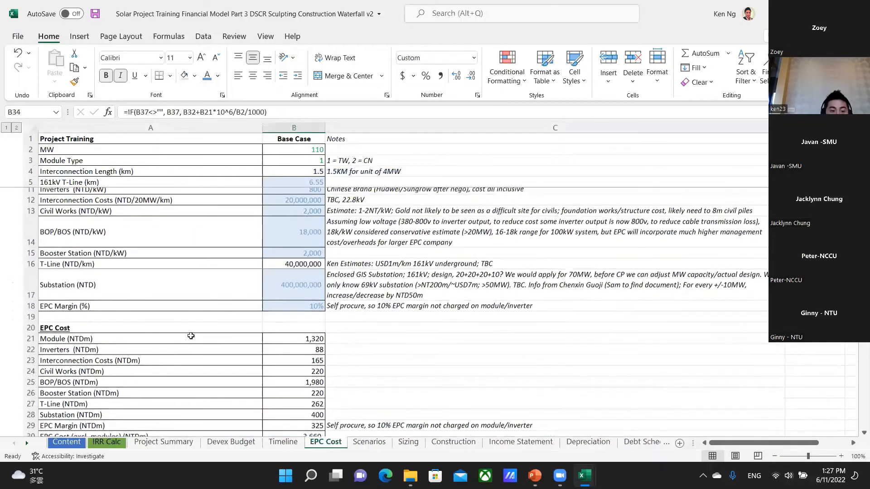
drag(99, 217, 112, 311)
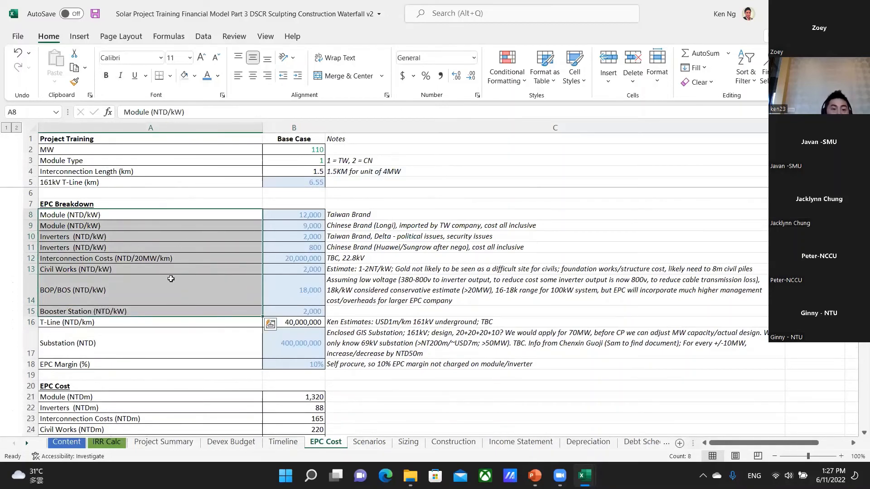
drag(94, 342, 98, 320)
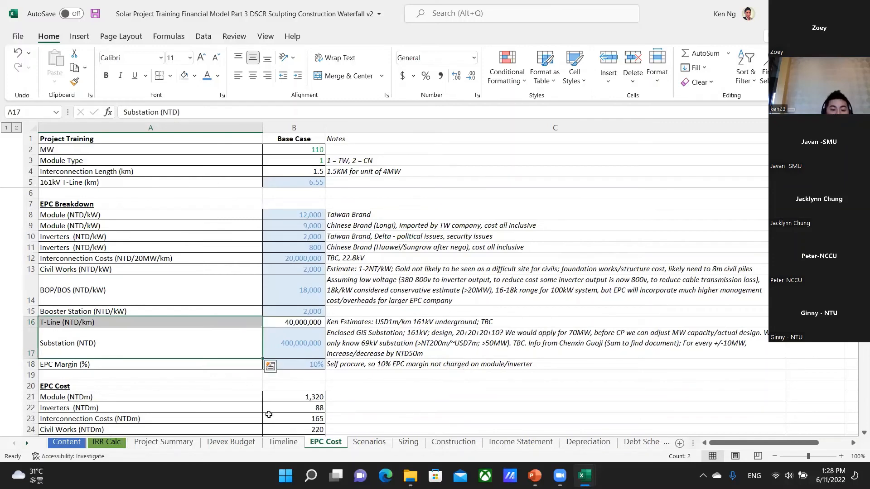
Inspect the Total EPC Cost formula in B34 and the EPC Margin formula in B29 with its references.
scroll(266, 413, down, 3)
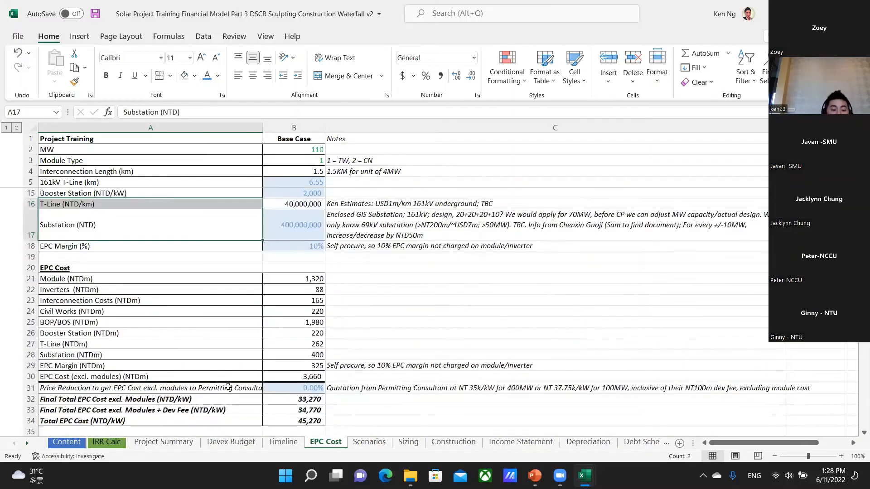
click(292, 420)
double_click(291, 420)
key(Escape)
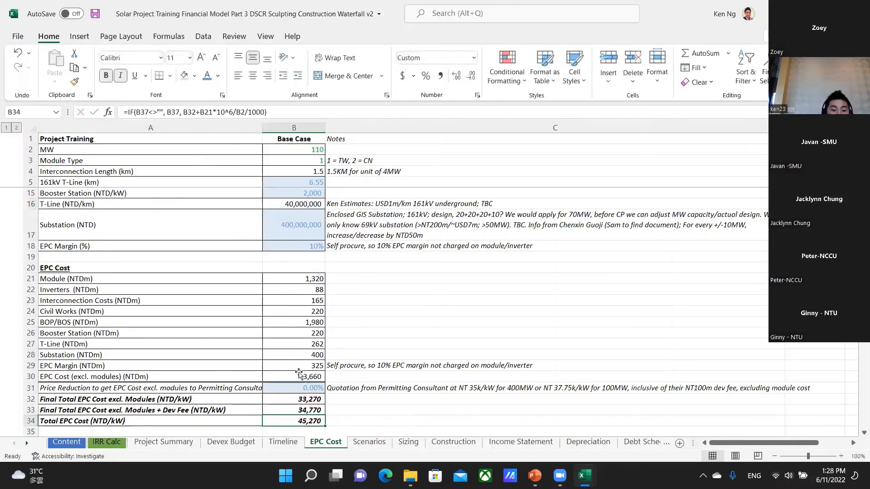
double_click(304, 366)
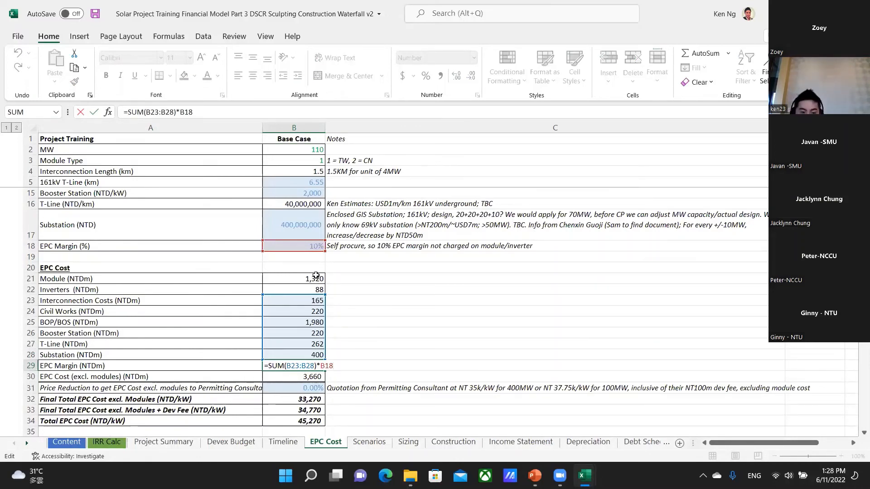
key(Return)
Open the Devex Budget sheet and look over its live scenario settings, unit cost columns and cost items.
click(235, 446)
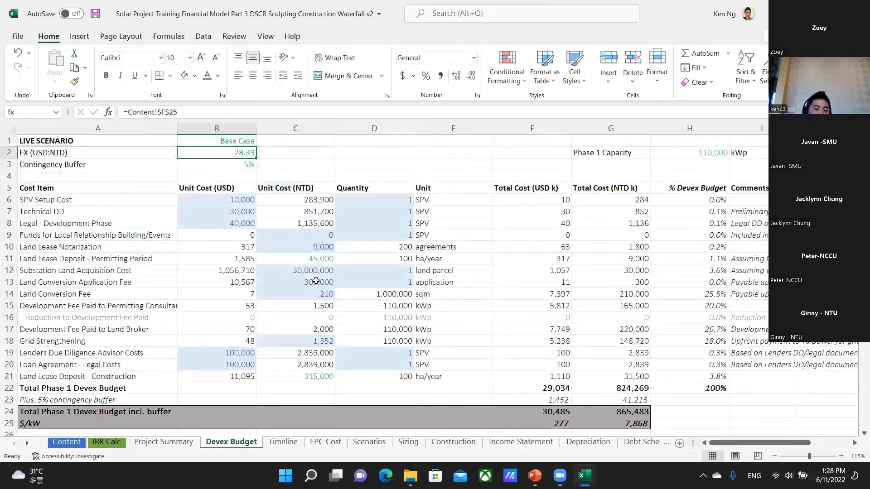
key(Up)
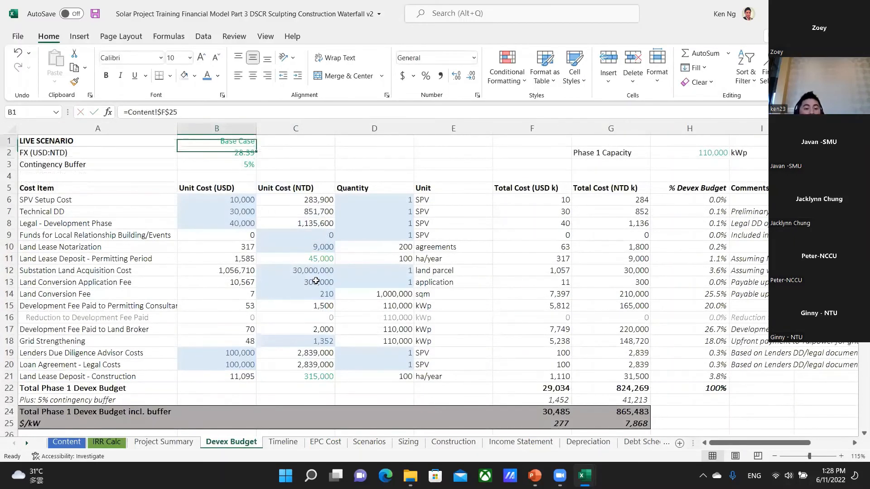
key(Down)
key(Down)
key(Down)
key(Down)
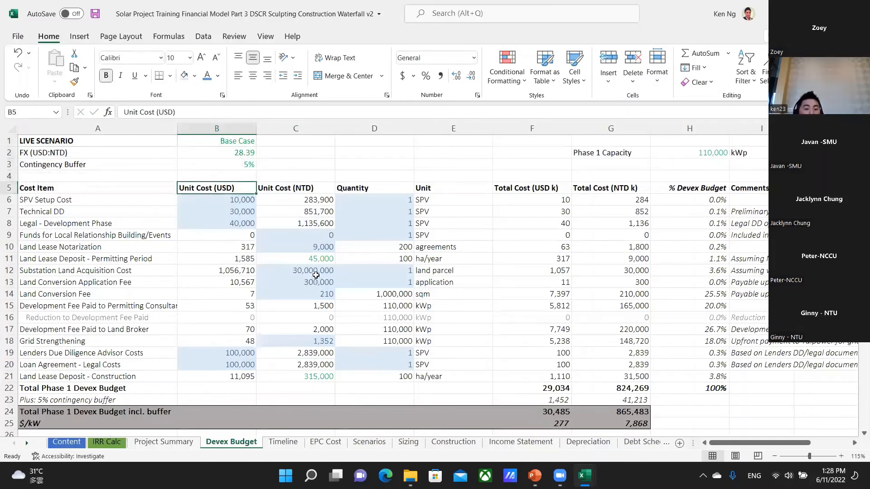
click(316, 275)
key(Left)
key(Left)
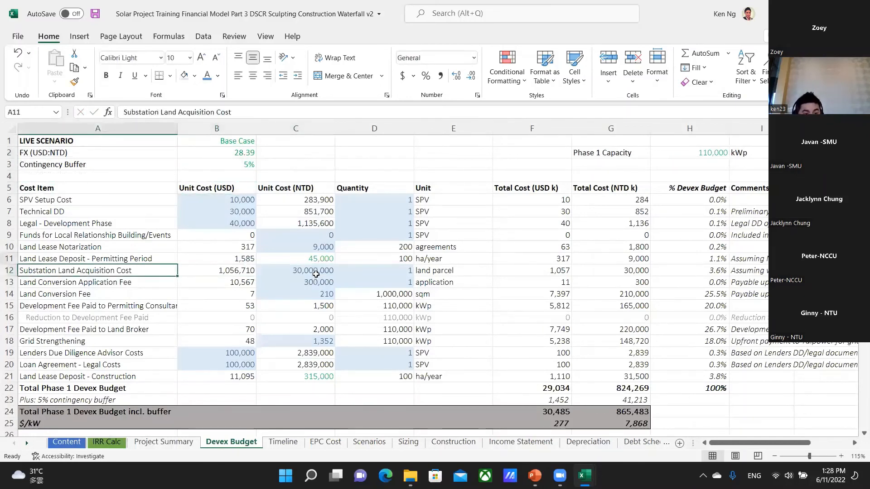
Review the SPV Setup Cost item in row 6 and its unit cost in USD.
key(Up)
key(Up)
key(Up)
key(Up)
key(Up)
key(Up)
key(Right)
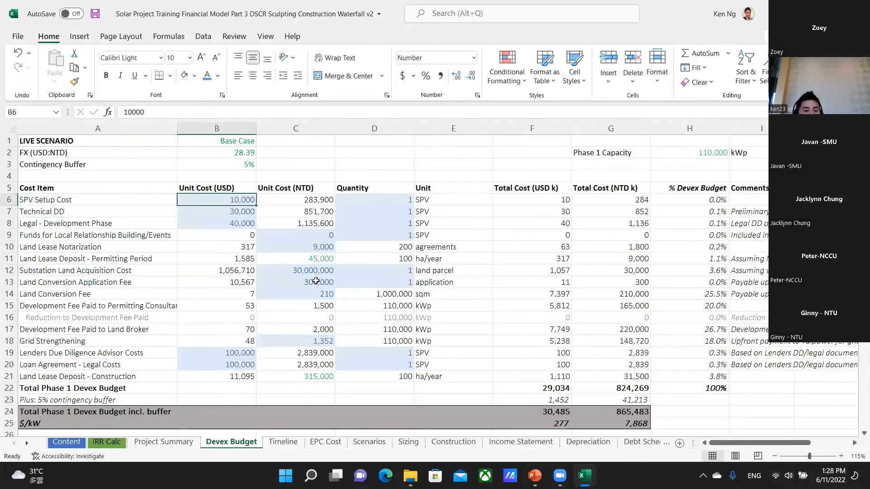
key(Left)
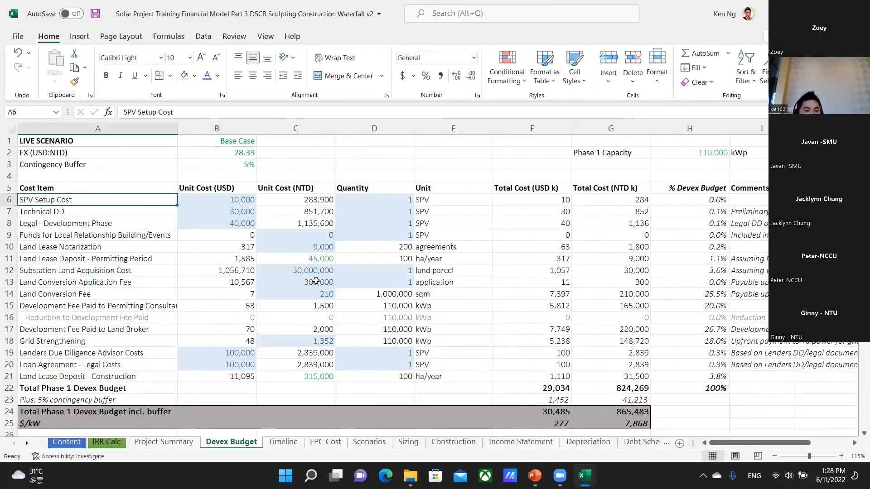
key(Right)
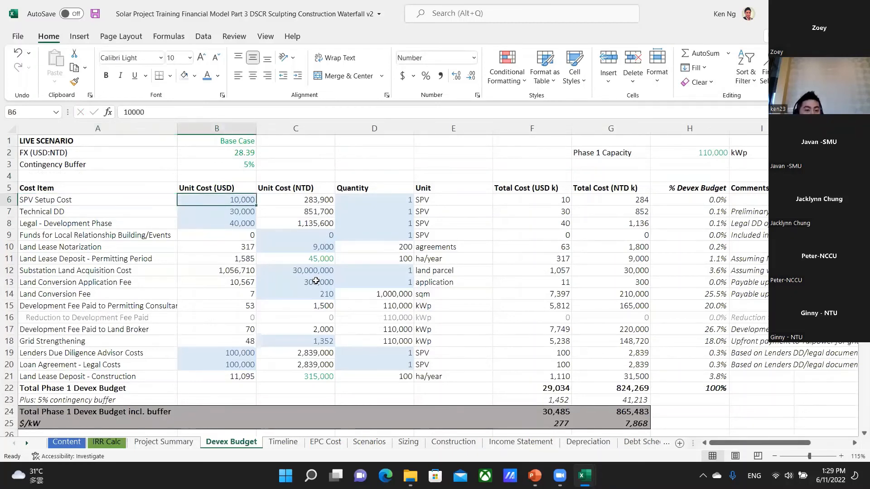
Review the Technical DD item in row 7 and rename its label in A7 to "Technical/Legal DD".
key(Left)
key(Down)
key(Right)
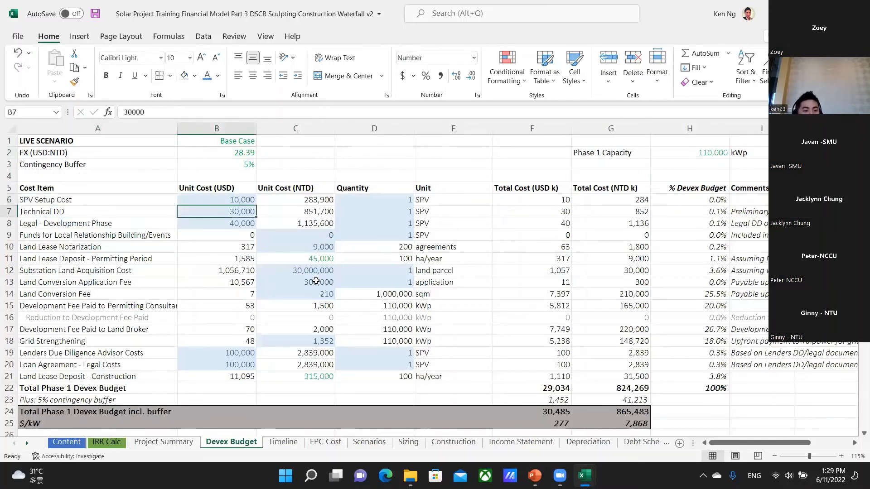
key(Left)
key(F2)
key(Left)
key(Left)
key(Left)
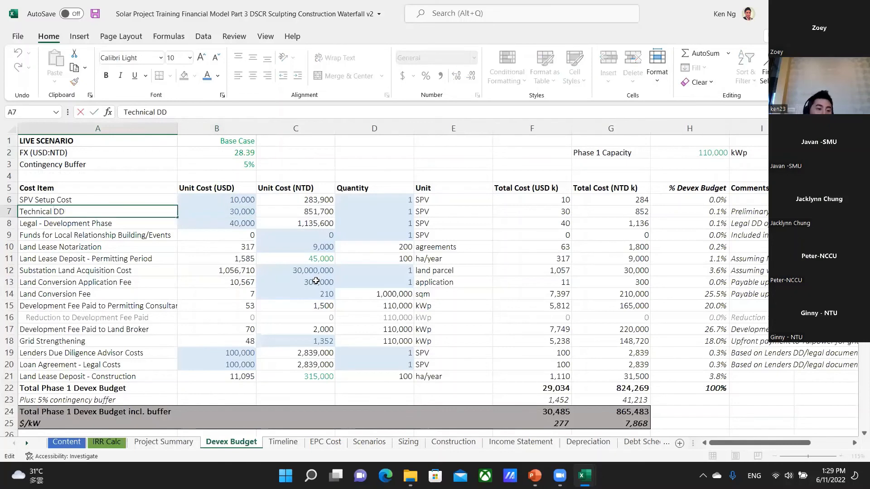
text(/IE)
key(BackSpace)
key(BackSpace)
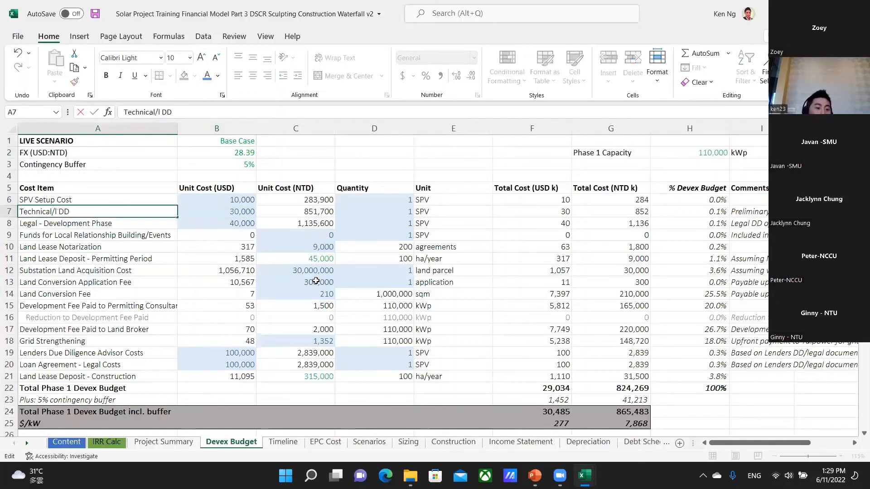
text(Legal)
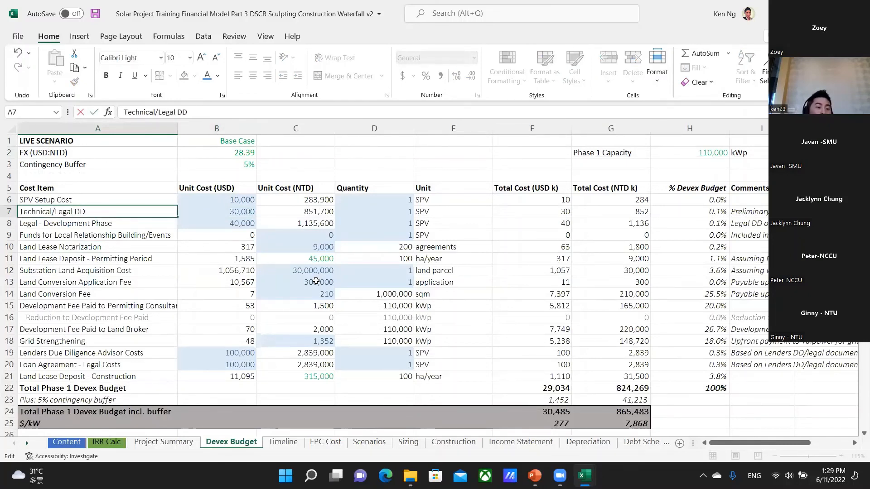
key(ctrl+Return)
key(Right)
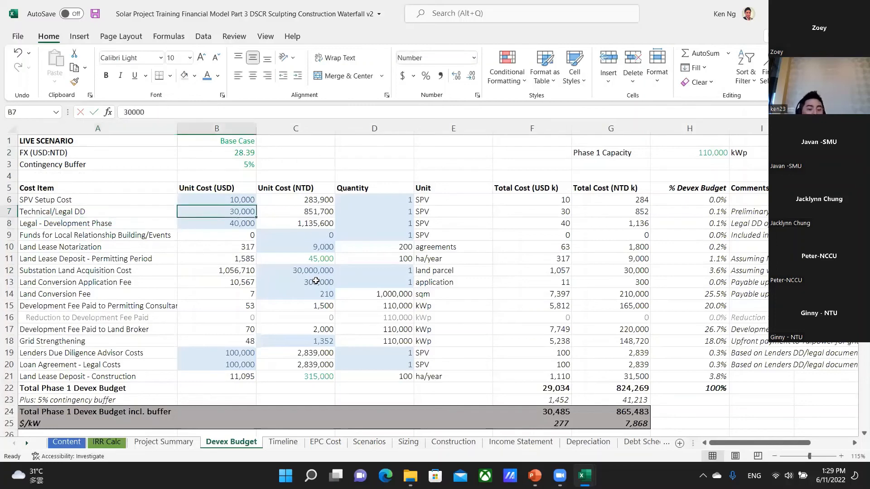
Review the Legal - Development Phase item in row 8 and its unit cost in USD.
key(Down)
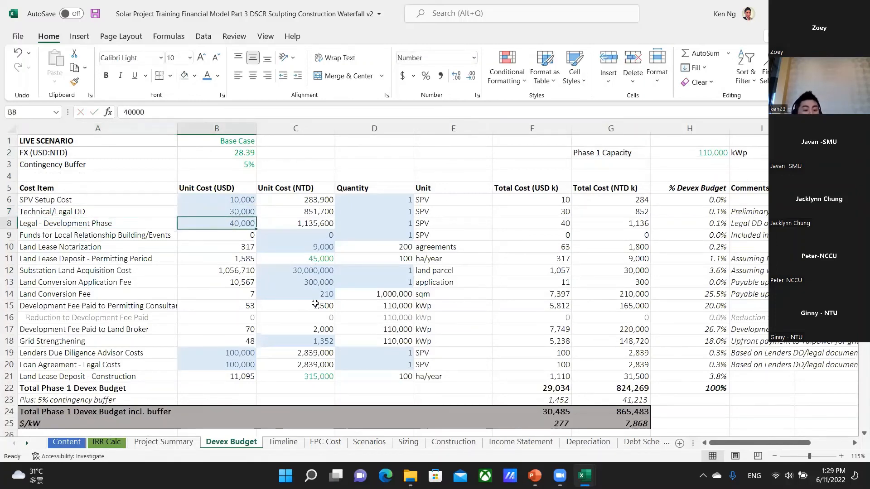
key(Left)
key(Right)
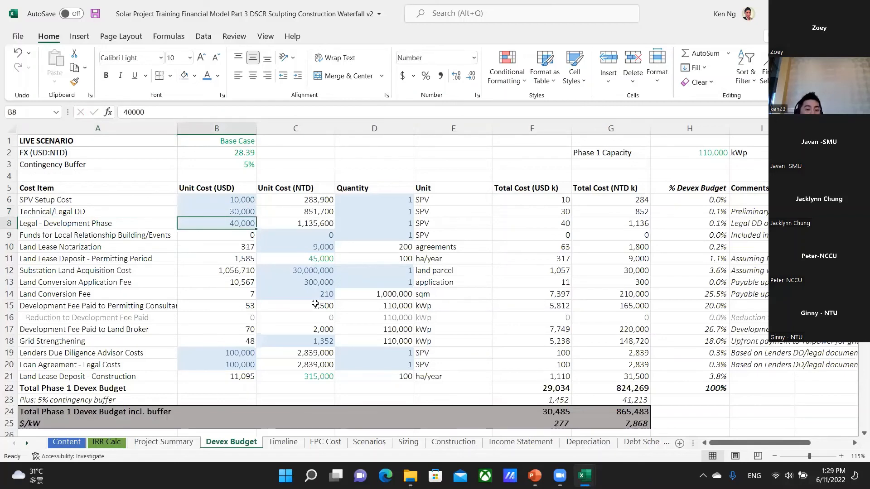
key(Left)
key(Right)
key(Left)
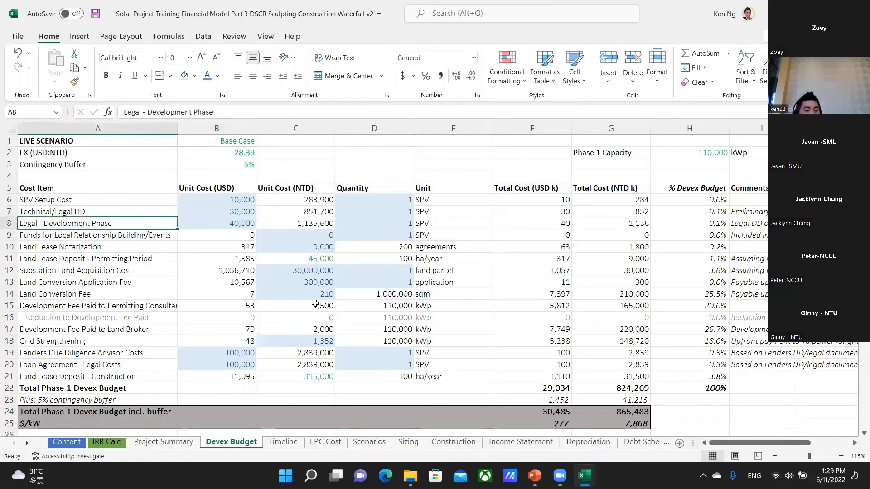
Review Funds for Local Relationship Building/Events in row 9 and the Land Lease Notarization unit costs in B10:C10.
key(Down)
key(Right)
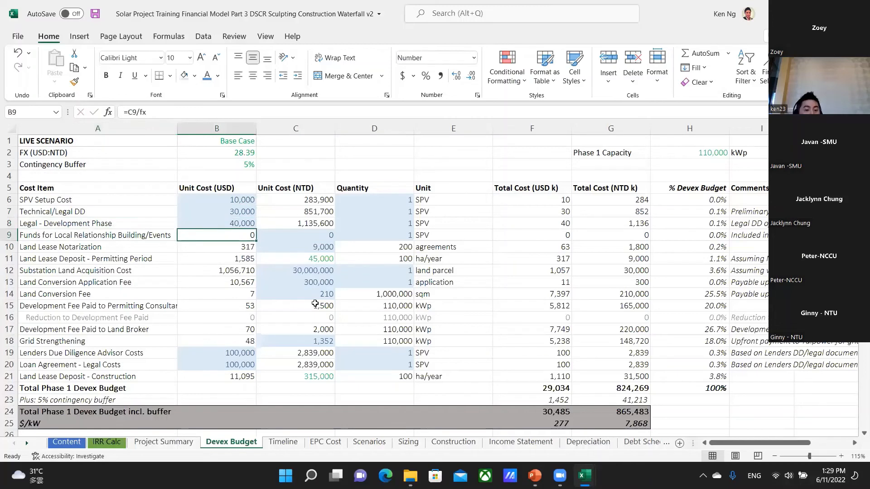
key(Down)
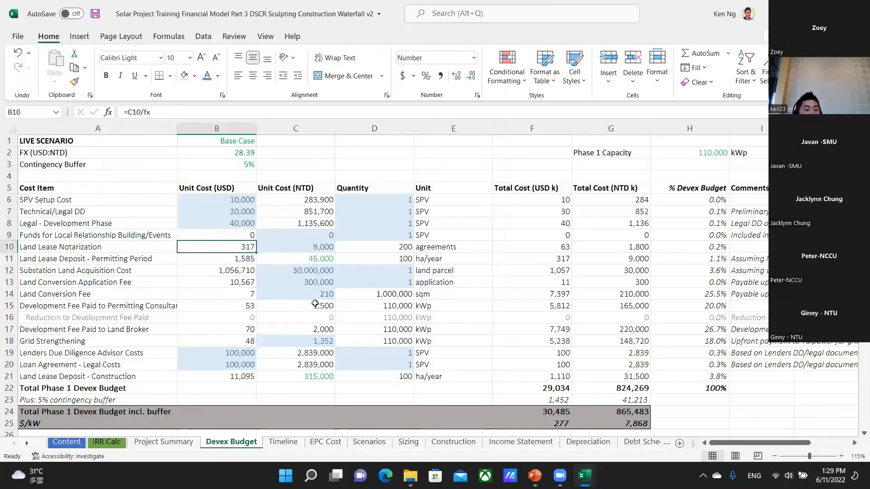
key(Down)
key(Up)
key(Left)
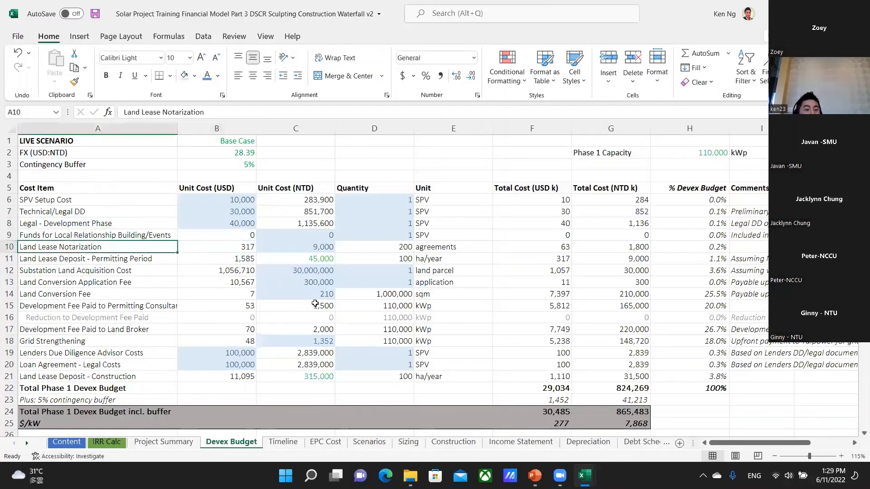
key(Right)
key(Right)
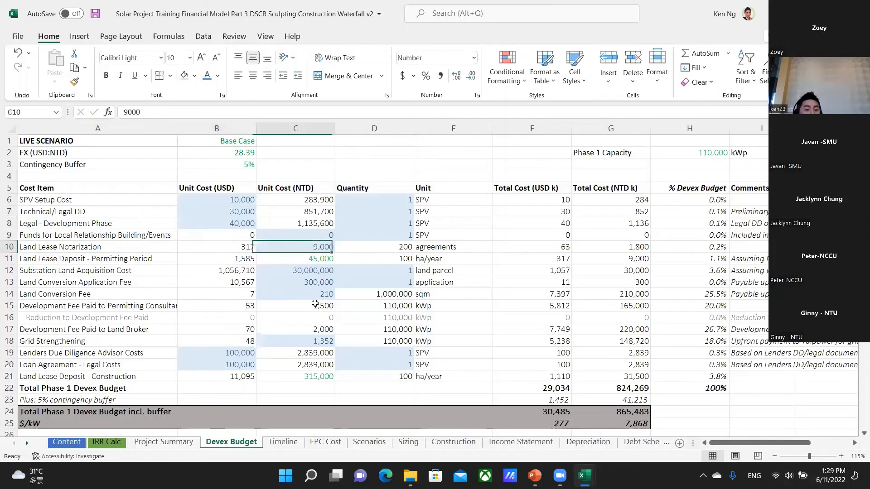
Review the Land Lease Deposit - Permitting Period unit costs in USD and NTD in B11:C11.
key(Left)
key(Down)
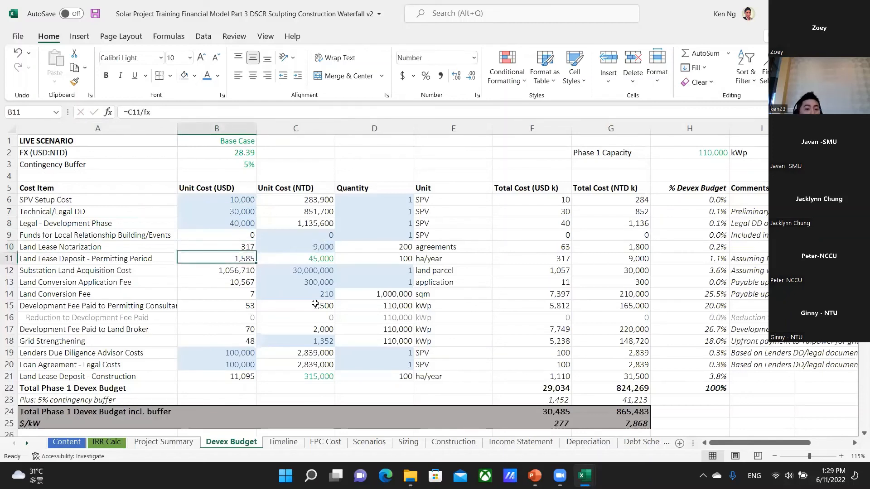
key(Left)
key(Right)
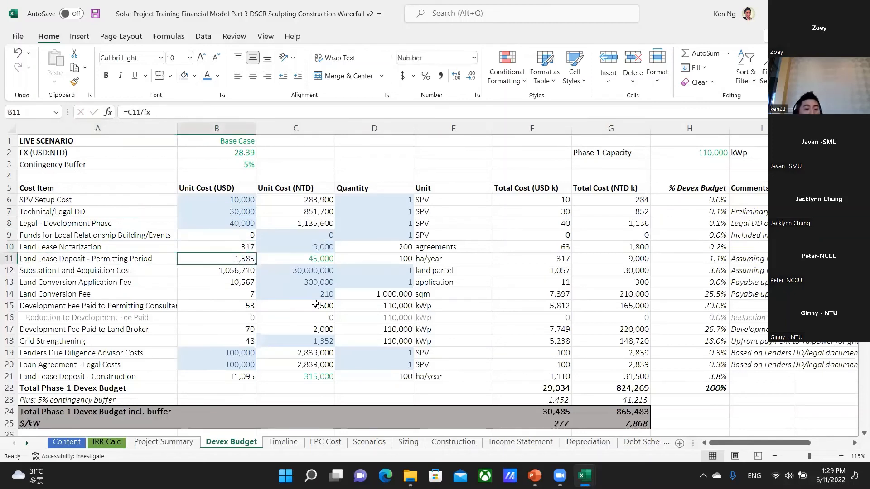
key(Right)
key(Left)
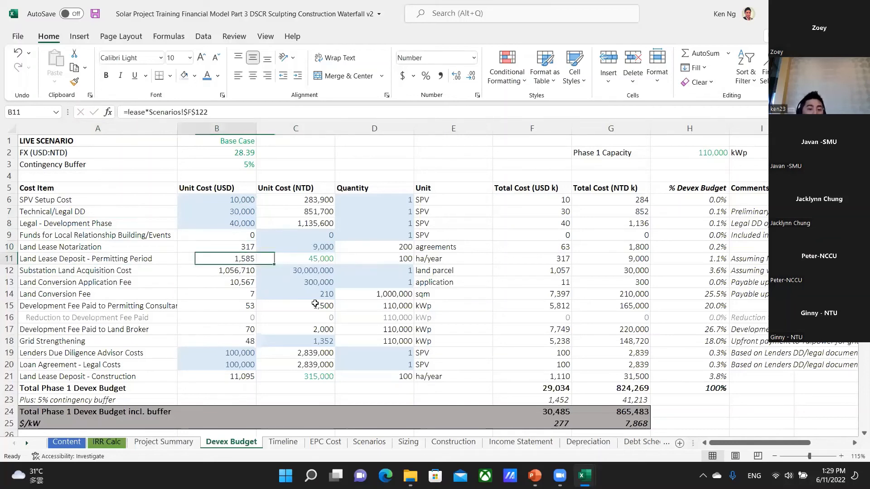
key(Right)
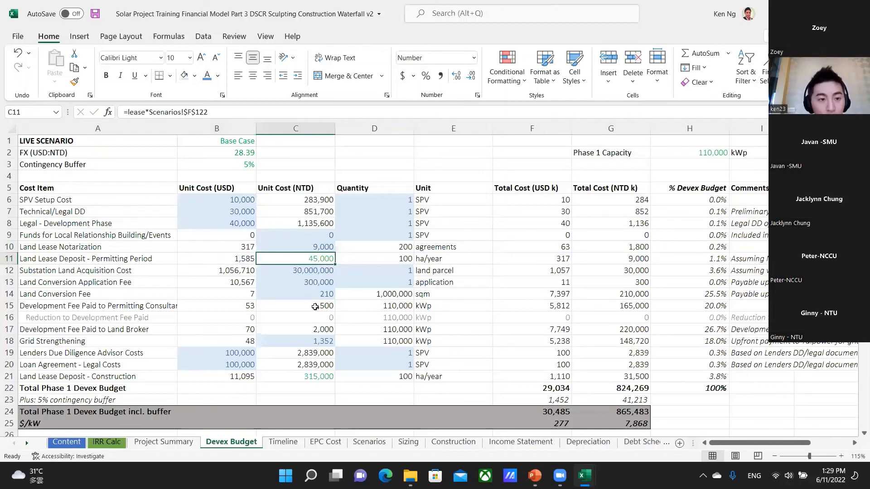
Trace the lease reference in C11 to Land Rental - Operating on the Scenarios sheet, and return to C11.
key(ctrl+bracketleft)
scroll(317, 369, down, 1)
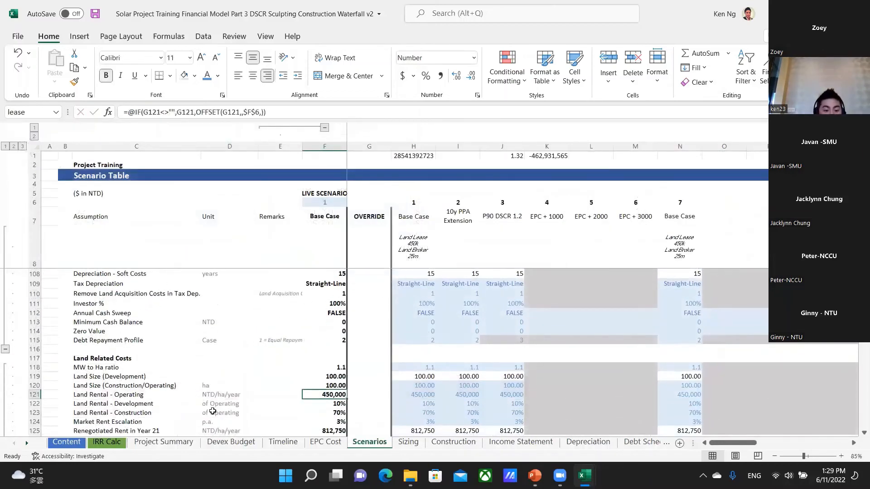
key(F5)
key(Return)
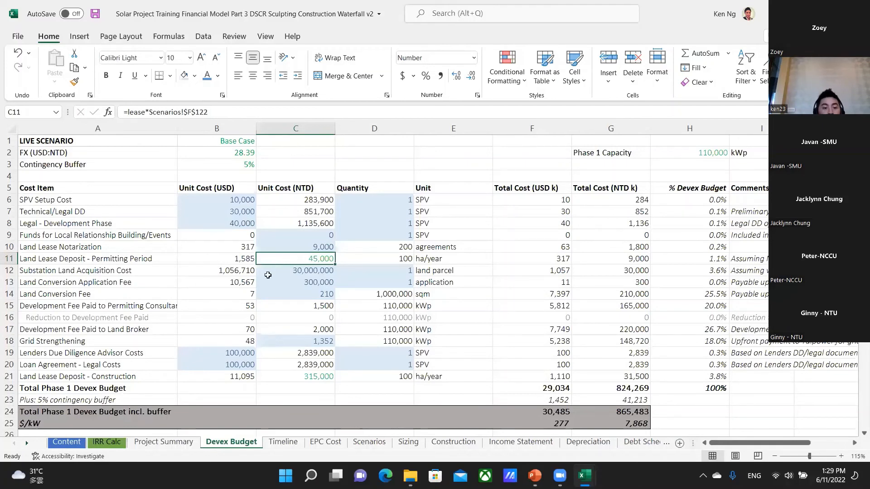
Review the Substation Land Acquisition Cost item in row 12 and its unit cost in NTD.
click(297, 270)
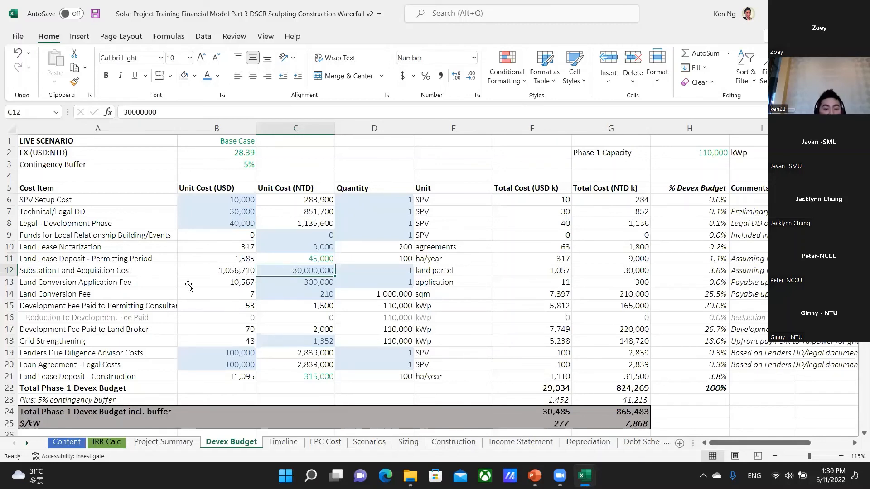
click(109, 273)
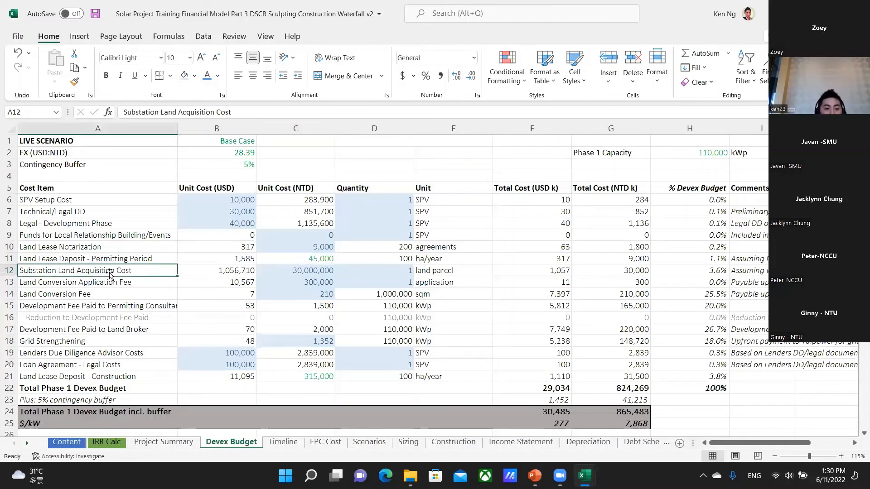
click(306, 272)
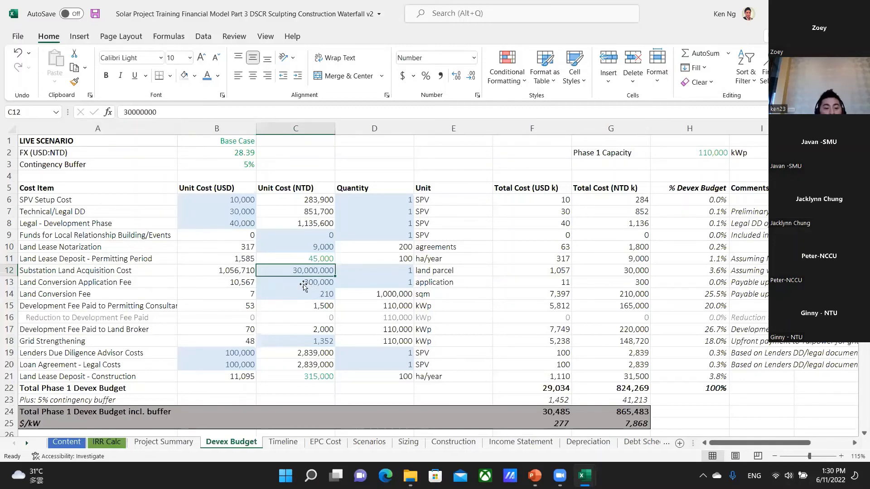
Check the Land Conversion Application Fee in C13 against the Sep-23 end of Land Conversion on the Timeline sheet, and return to the Devex Budget.
click(303, 285)
click(294, 442)
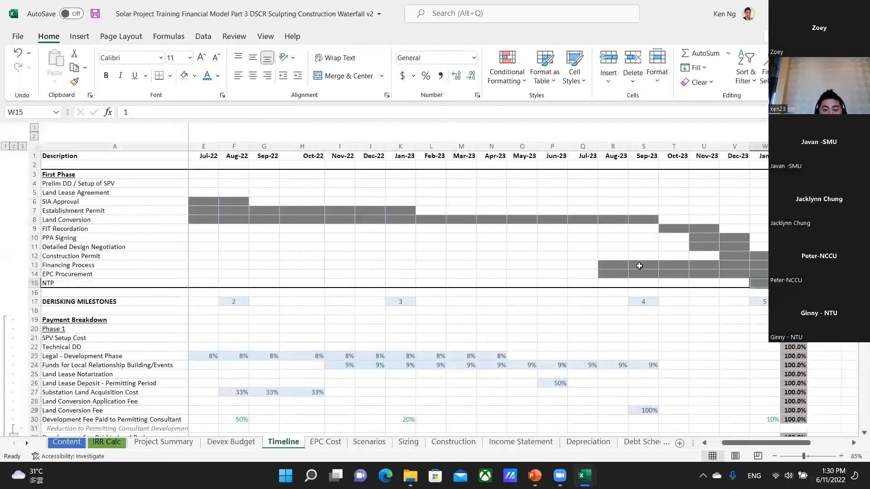
drag(649, 209, 654, 228)
click(650, 220)
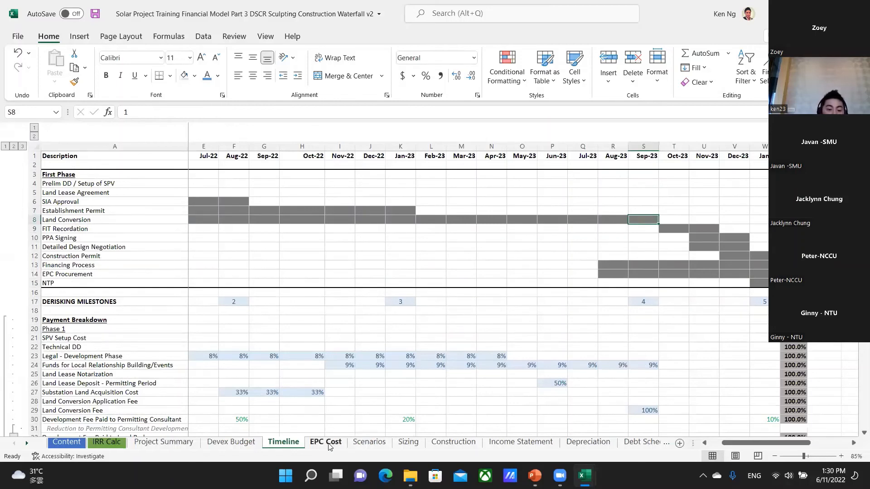
click(232, 442)
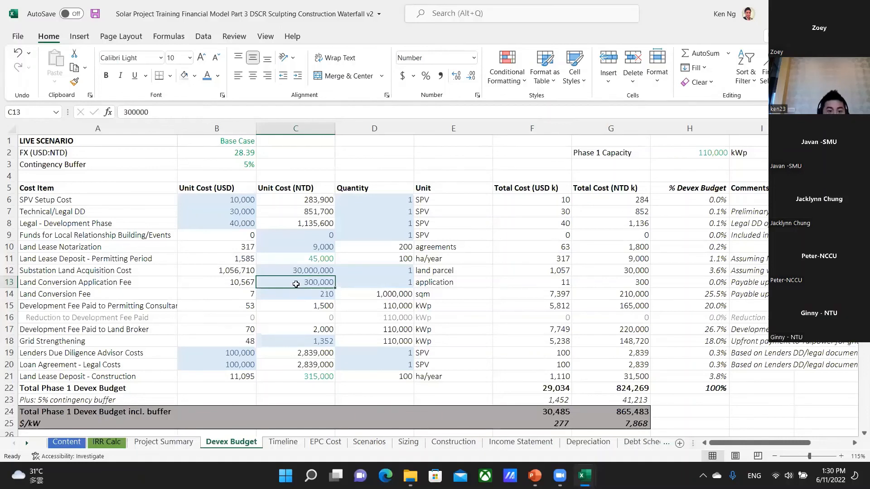
Inspect the Land Conversion Application Fee's total USD formula in F13 and its NTD unit cost in C13.
double_click(565, 284)
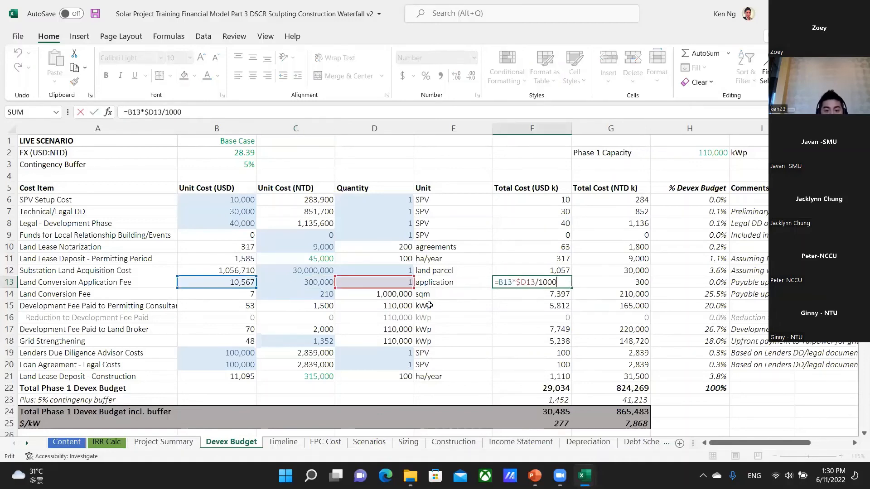
key(Escape)
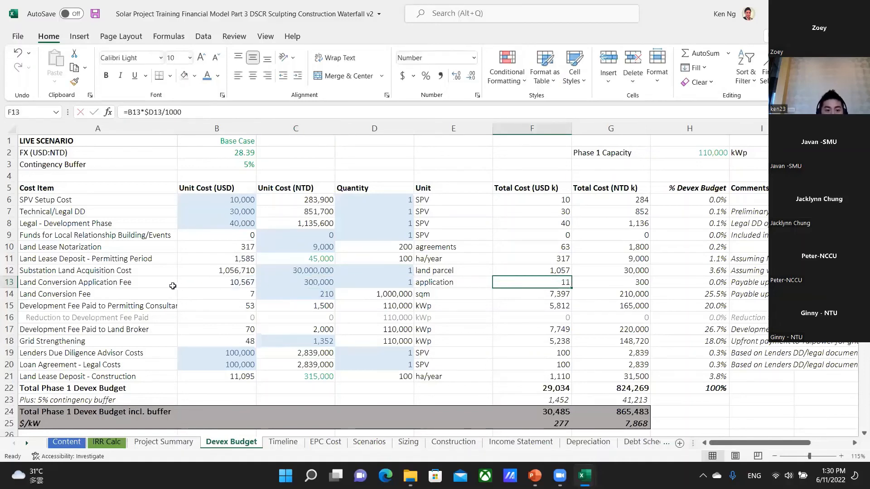
click(309, 282)
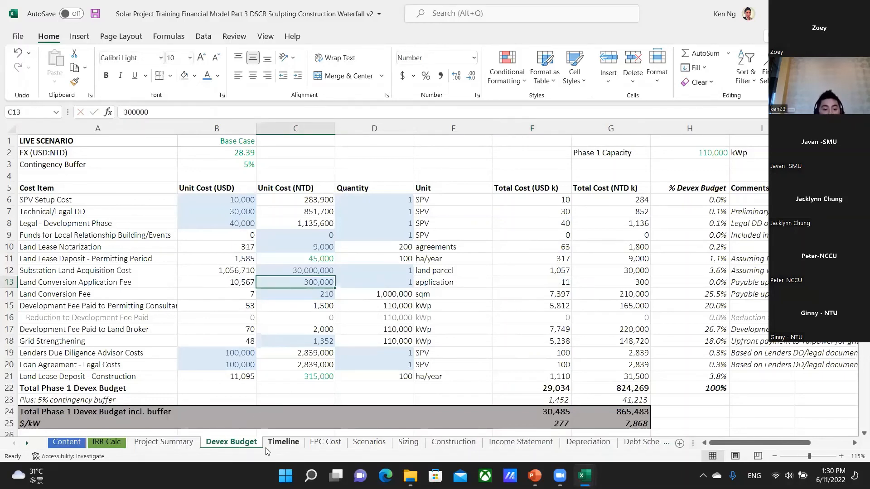
Examine the Jun-22 start of Land Conversion in D8 on the Timeline sheet, and return to the Devex Budget.
click(181, 446)
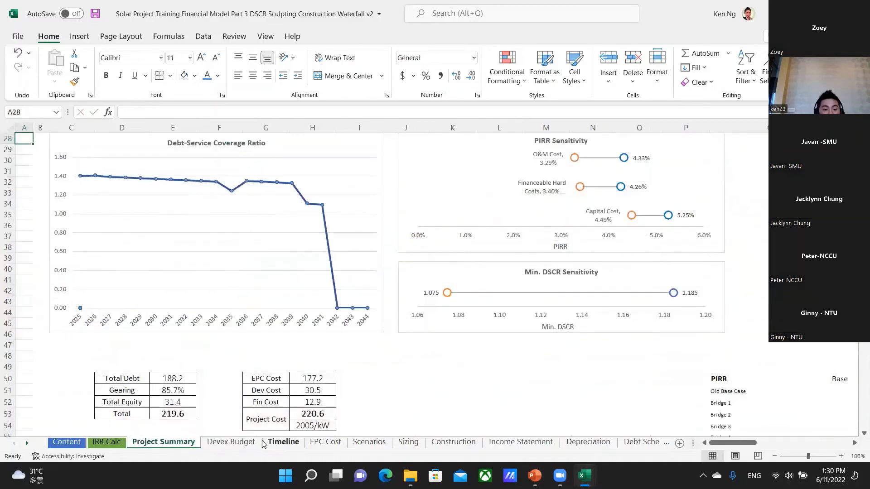
click(226, 443)
click(283, 443)
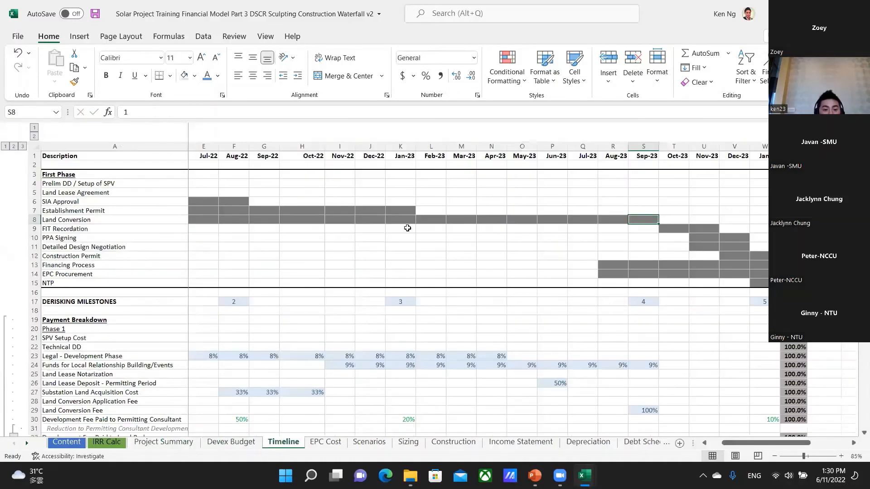
click(204, 221)
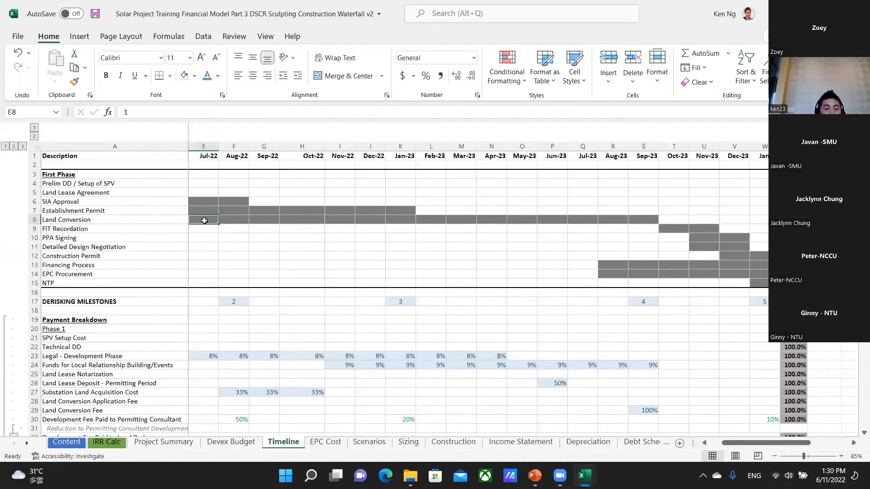
key(Left)
key(Left)
key(Left)
key(Right)
key(Right)
key(Right)
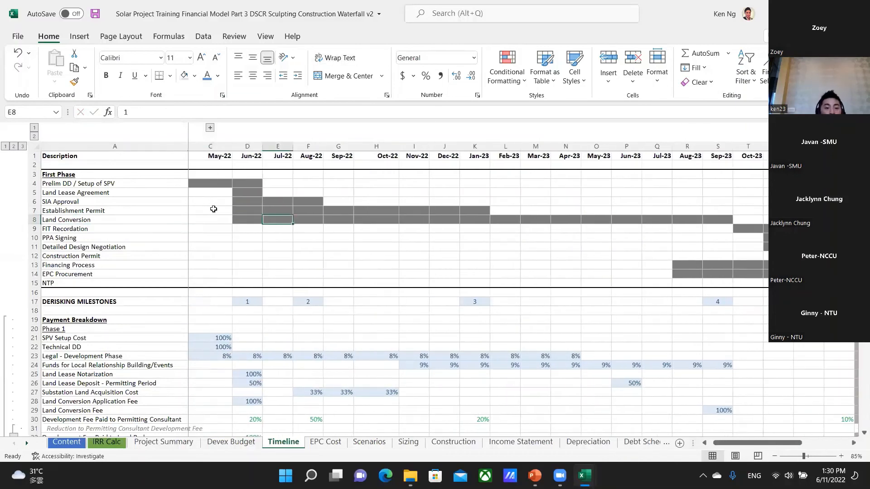
click(243, 220)
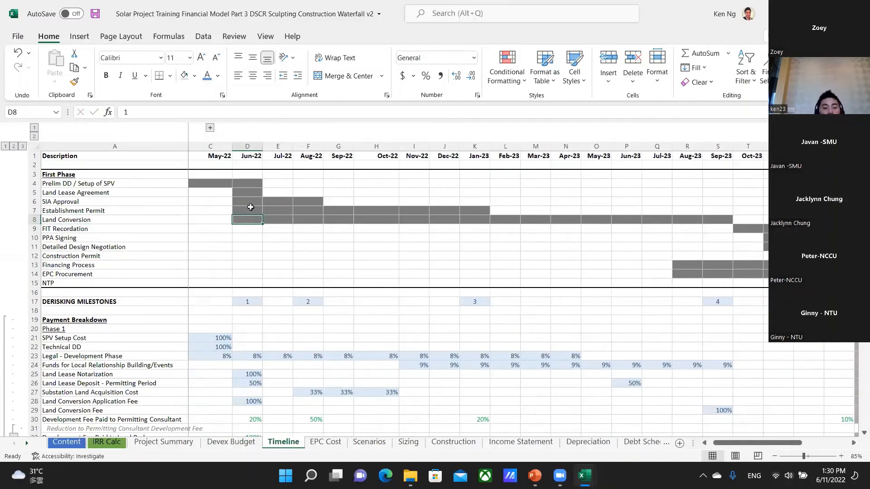
key(ctrl+Page_Down)
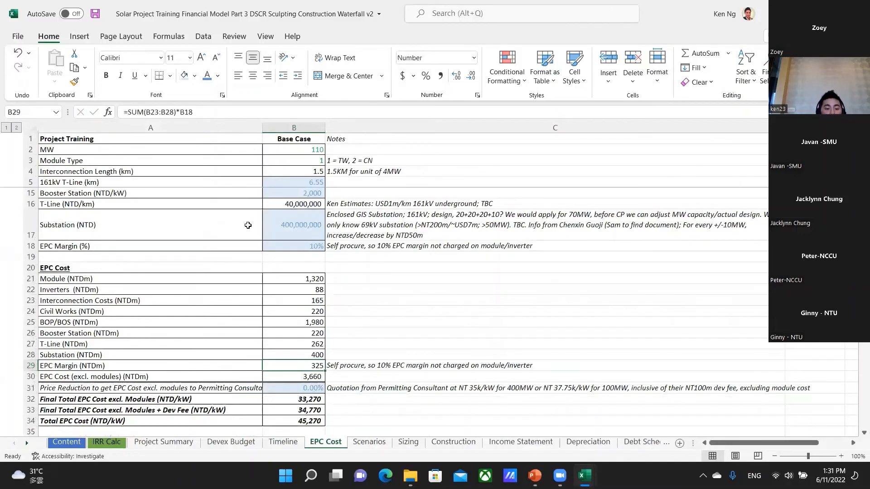
key(ctrl+Page_Up)
key(ctrl+Page_Up)
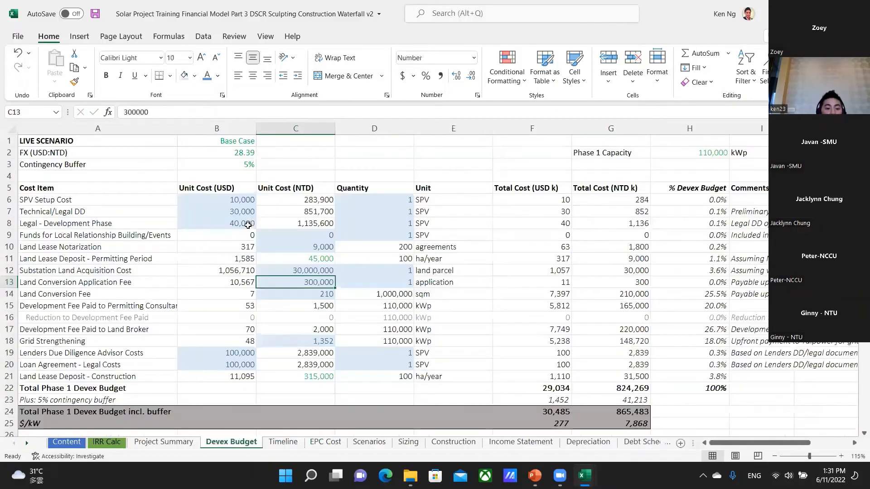
Review the Land Conversion Fee unit cost in C14 against the final Land Conversion month in S8 of the Timeline sheet, and return.
click(307, 297)
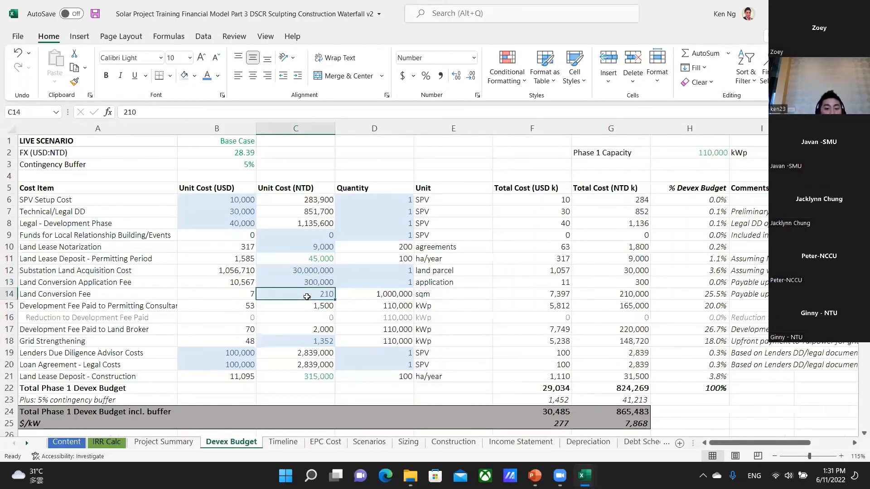
key(ctrl+Page_Down)
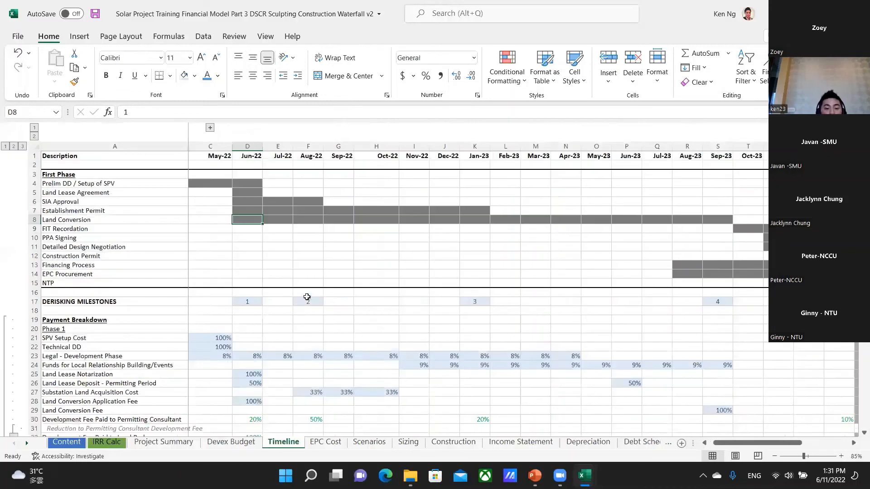
click(727, 221)
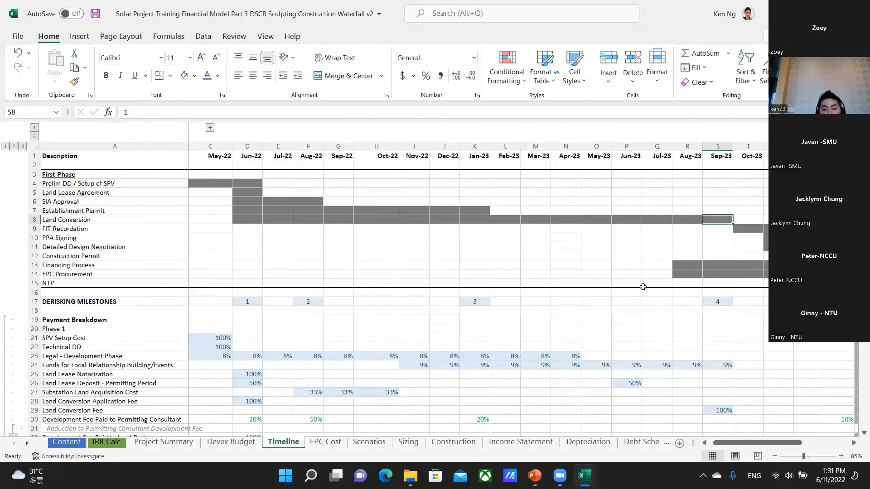
key(ctrl+Page_Down)
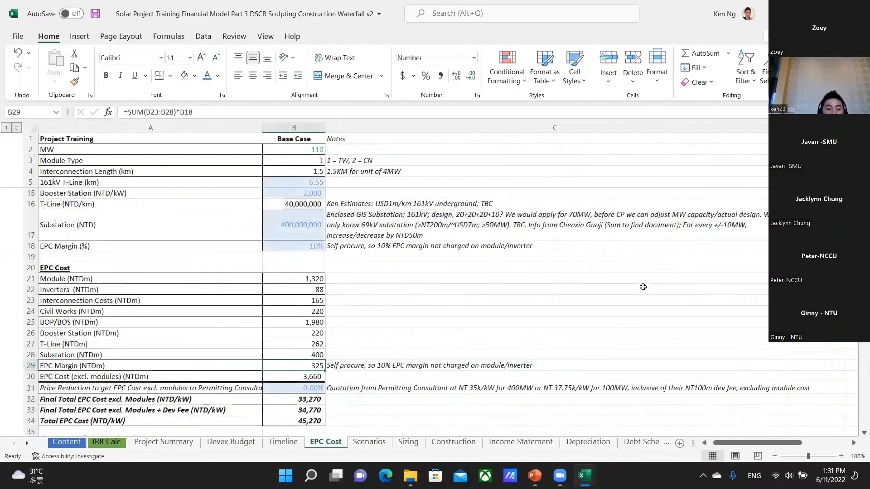
key(ctrl+Page_Up)
key(ctrl+Page_Up)
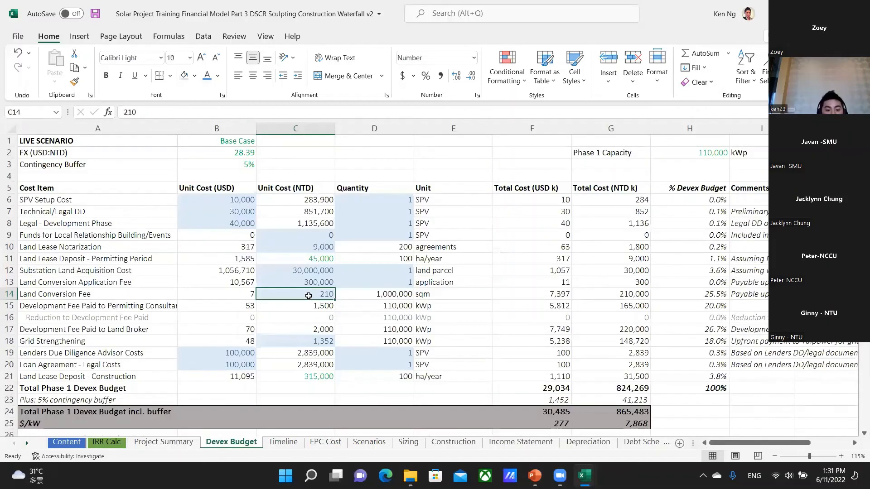
Review the permitting consultant's development fee in C15 and the SIA Approval, Establishment Permit and Land Conversion items in A6:A8 of the Timeline sheet.
click(310, 306)
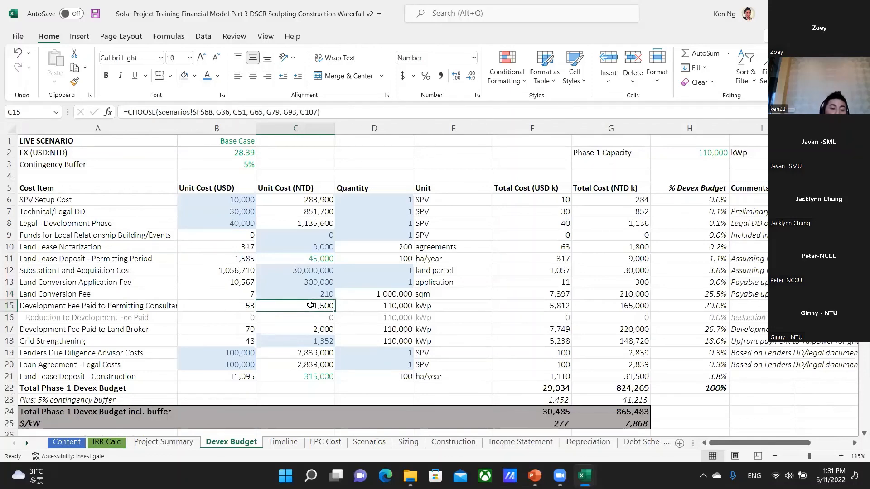
key(ctrl+Page_Down)
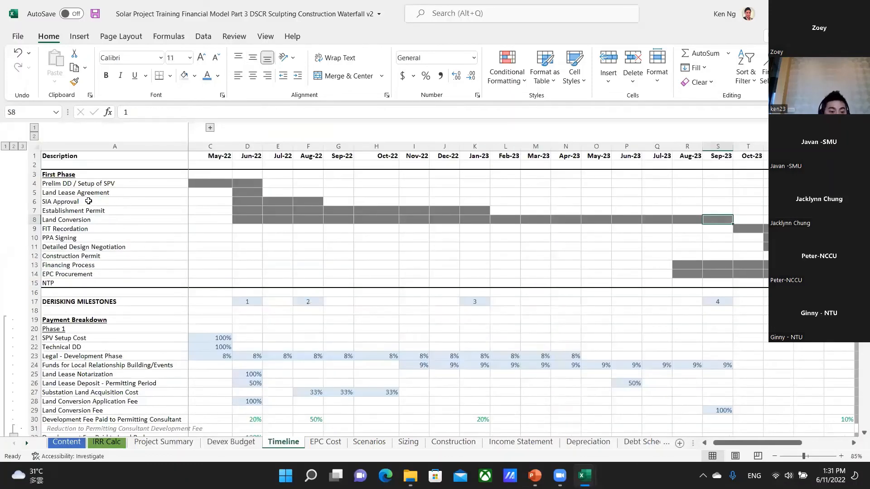
drag(89, 202, 98, 220)
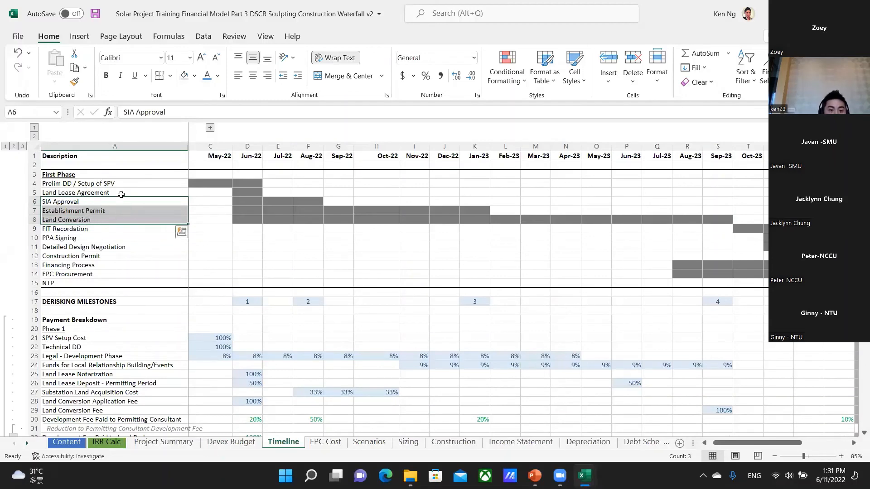
key(ctrl+Page_Up)
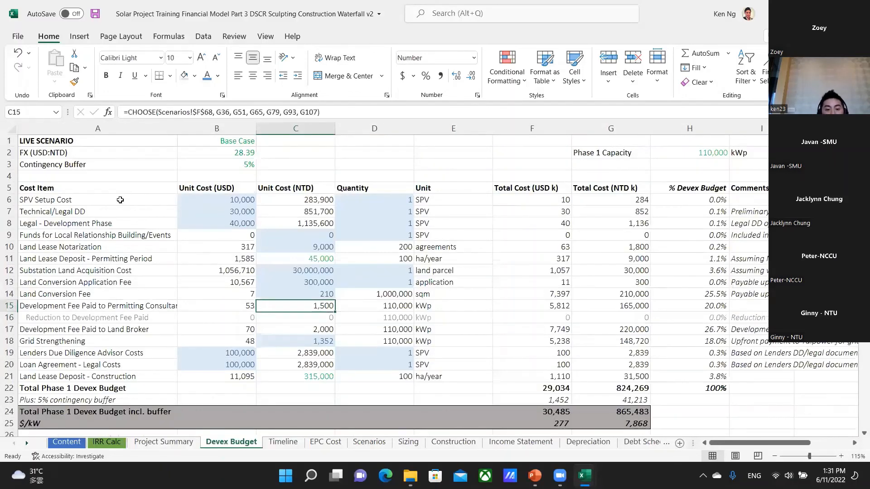
Review the Development Fee Paid to Land Broker in row 17 and its NTD unit cost formula in C17.
key(Left)
key(Down)
key(Down)
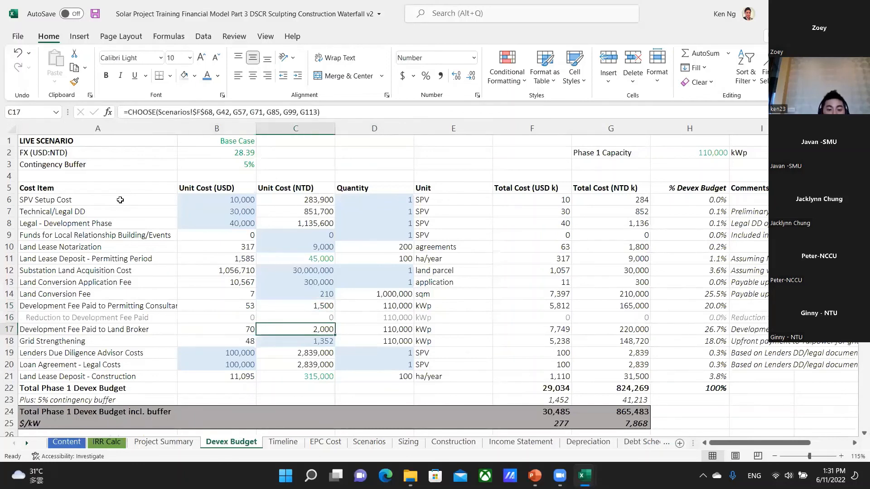
key(Right)
key(Left)
key(Up)
key(Down)
key(Down)
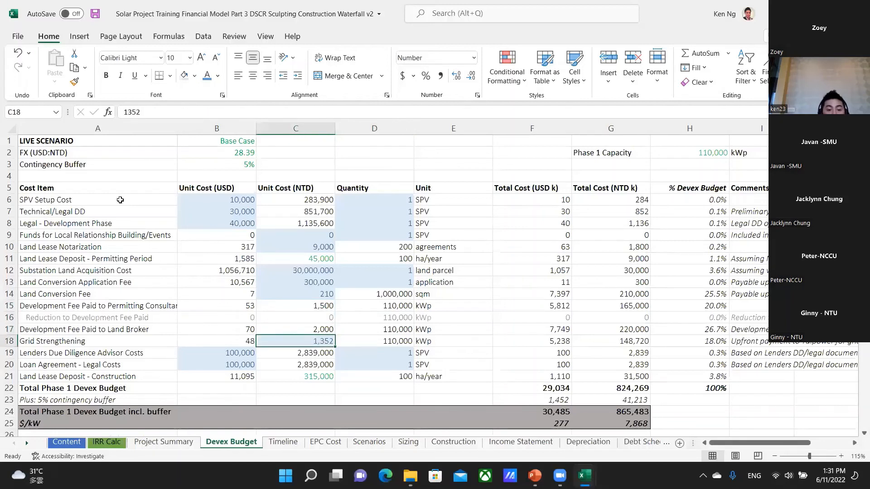
Review the Grid Strengthening item's NTD unit cost in C18 and its quantity in D18.
key(Right)
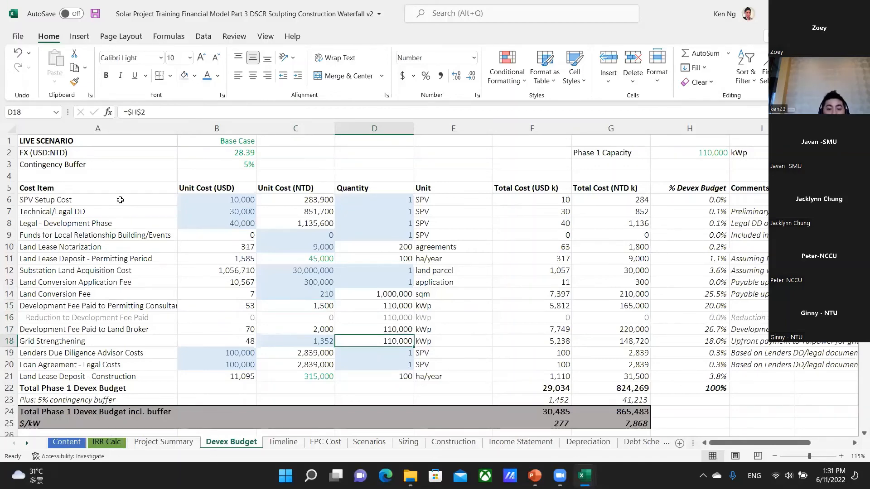
key(ctrl+Page_Up)
key(ctrl+Page_Down)
key(Left)
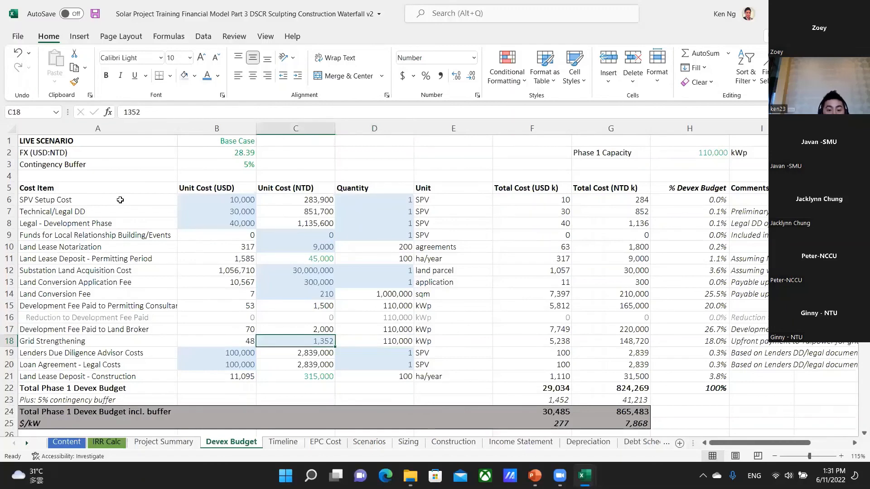
Show the Anatomy of a solar project slide in the PowerPoint deck, and return to the Devex Budget sheet in Excel.
key(ctrl+Page_Down)
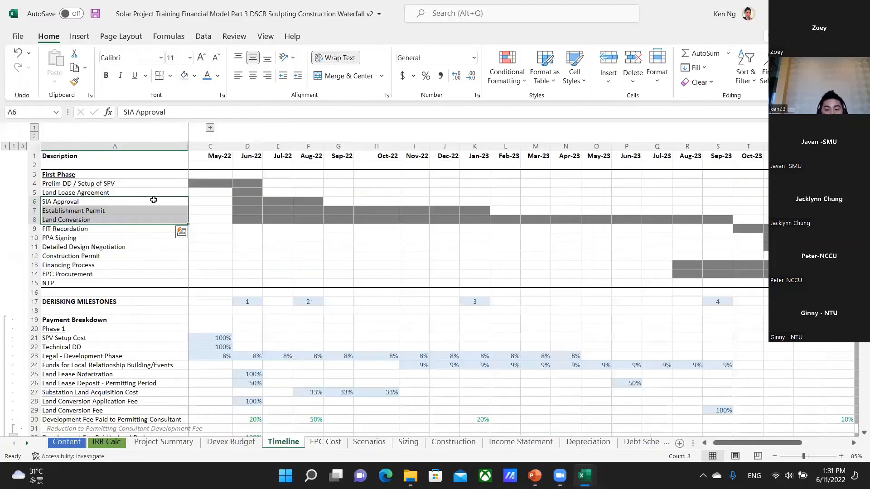
key(alt+Tab)
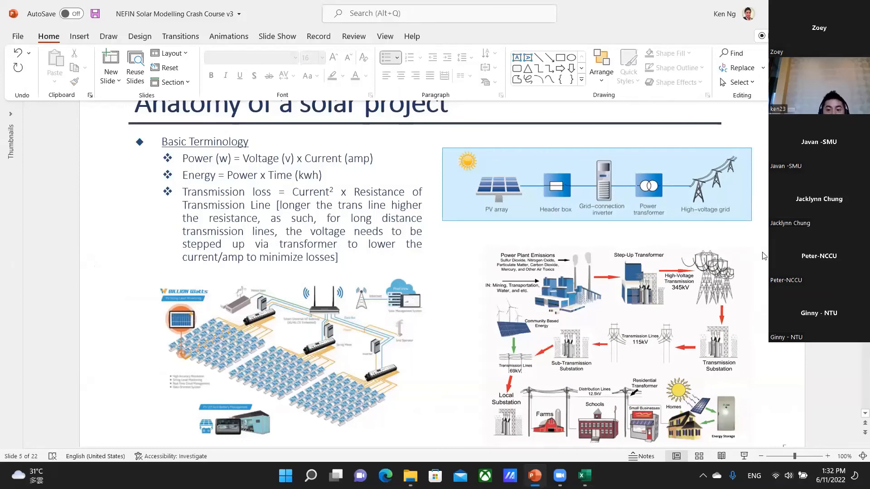
key(alt+Tab)
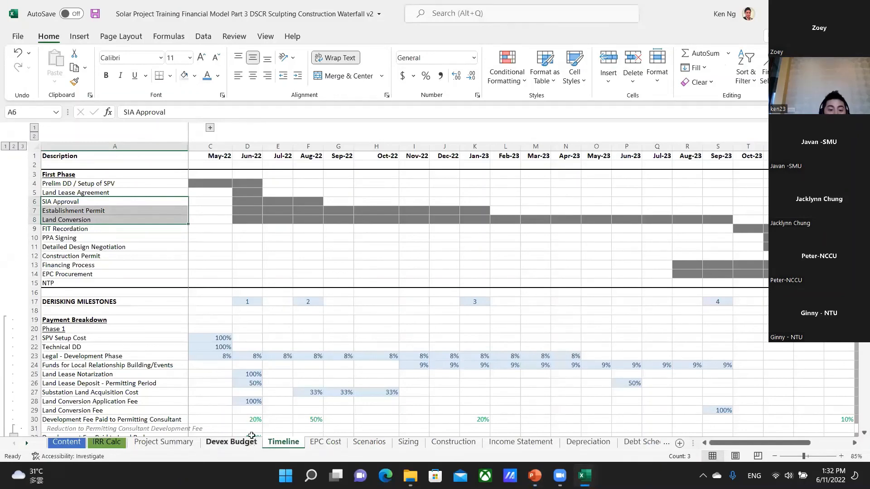
click(231, 442)
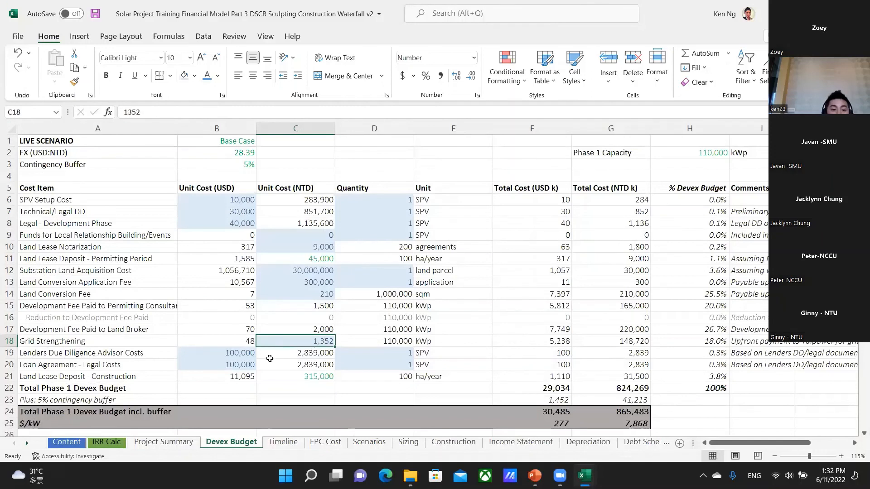
Review the lenders' due diligence and loan agreement legal costs in rows 19 and 20, plus the construction land lease deposit formula in C21.
click(119, 353)
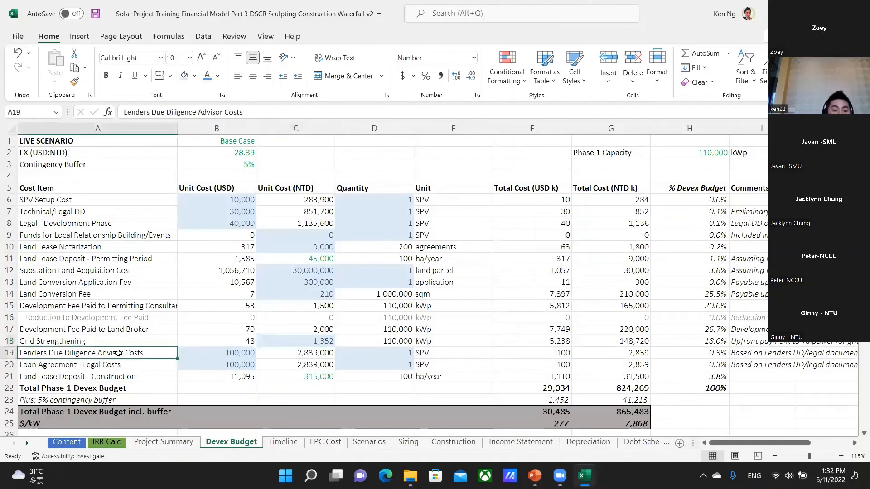
click(218, 352)
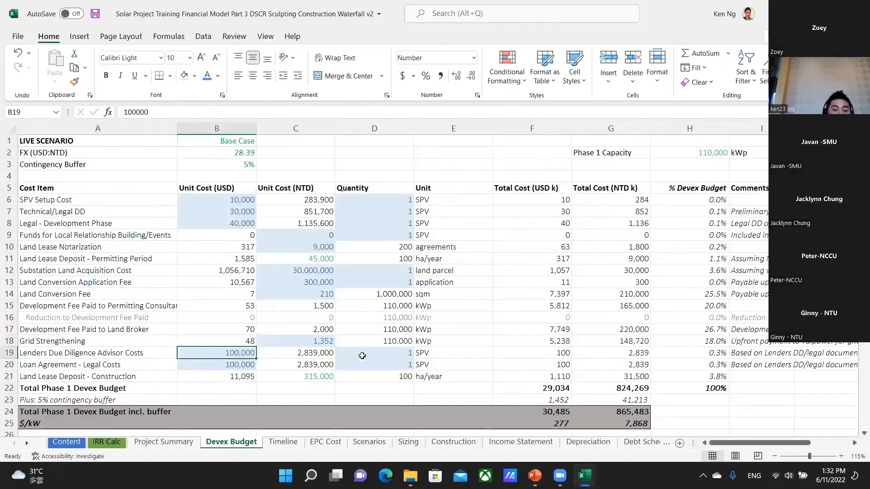
click(389, 351)
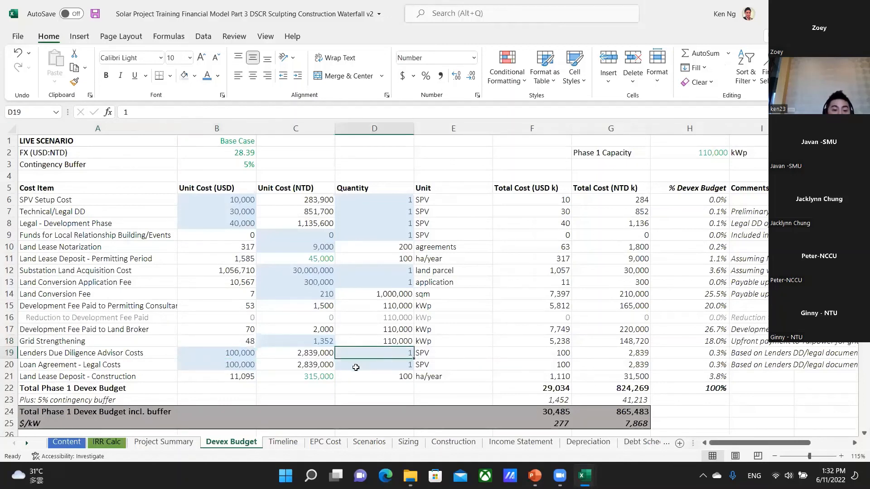
click(102, 368)
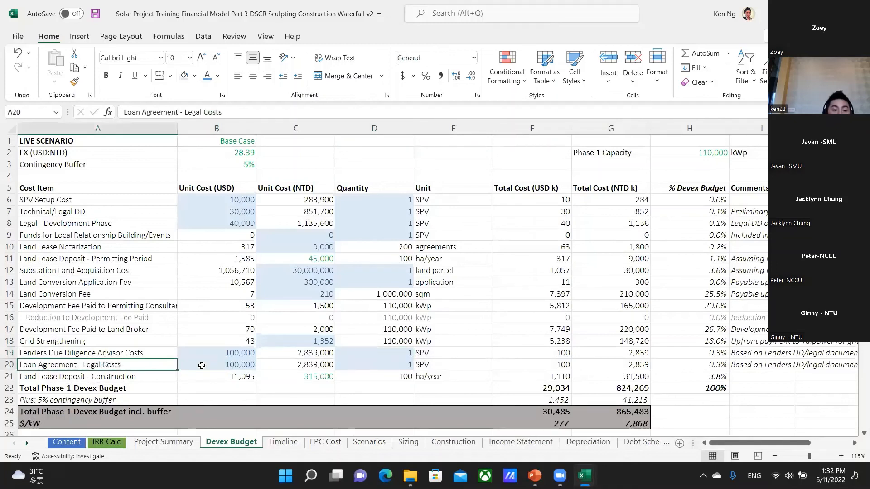
click(386, 364)
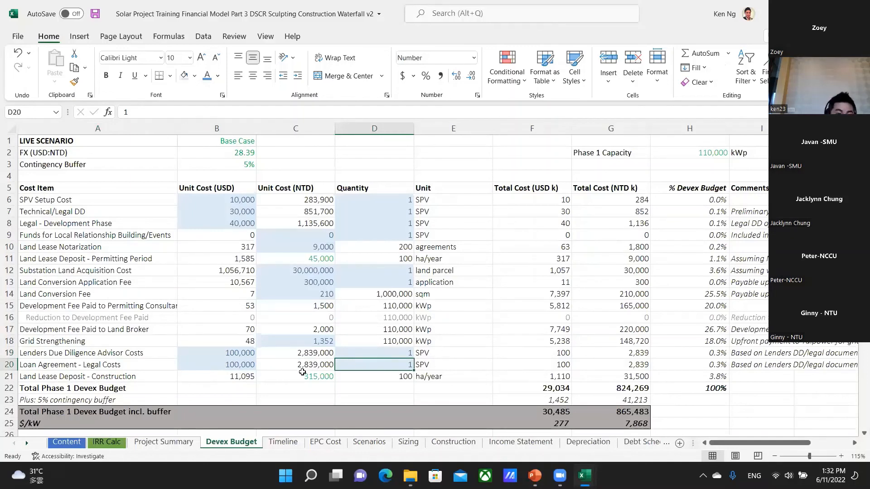
click(308, 374)
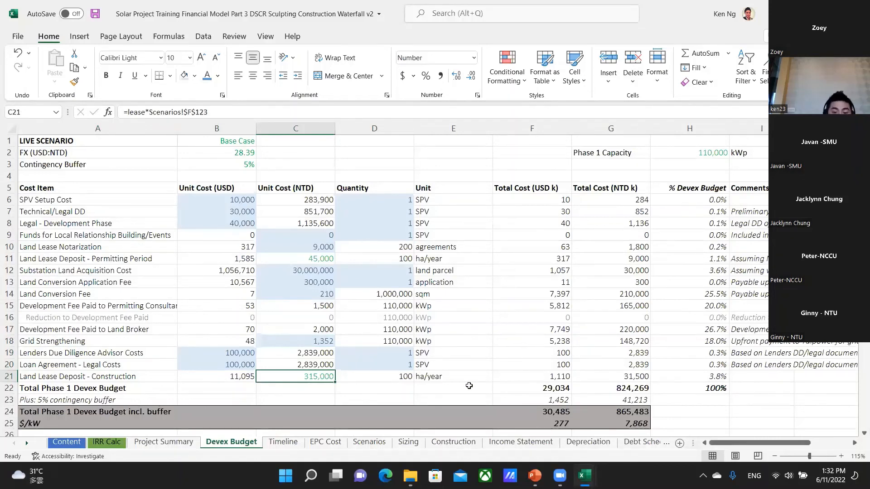
Inspect the USD formulas for the Phase 1 total in F22, the contingency buffer in F23 and the buffered total in F24.
click(549, 389)
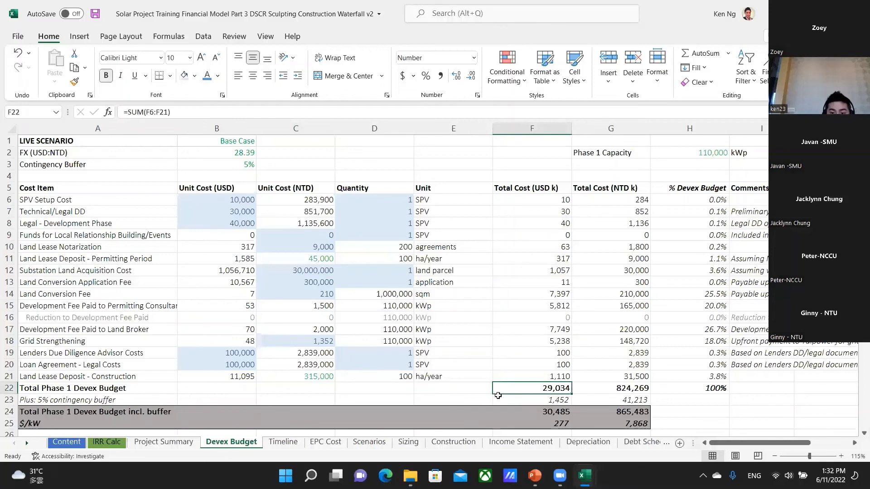
scroll(541, 332, down, 1)
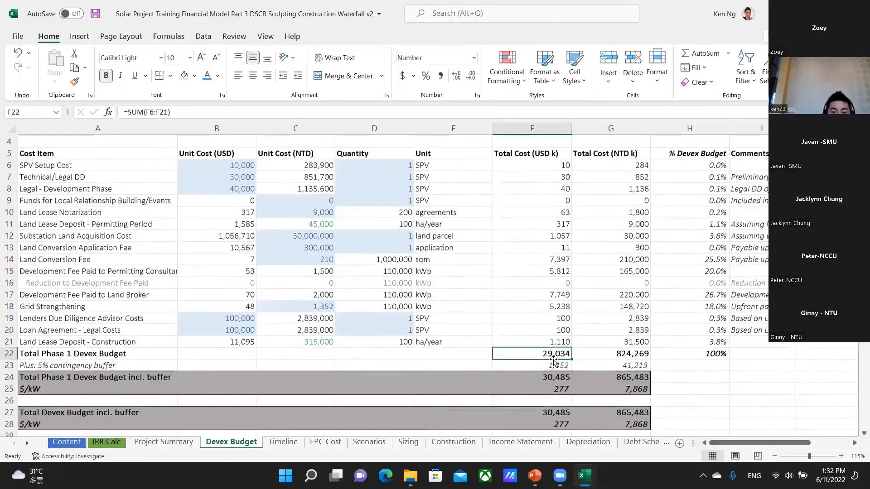
click(562, 365)
key(F2)
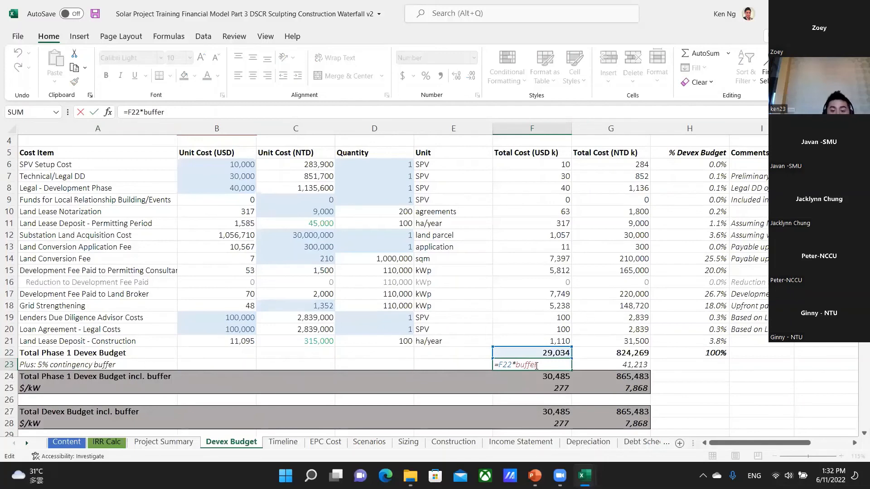
key(Return)
key(F2)
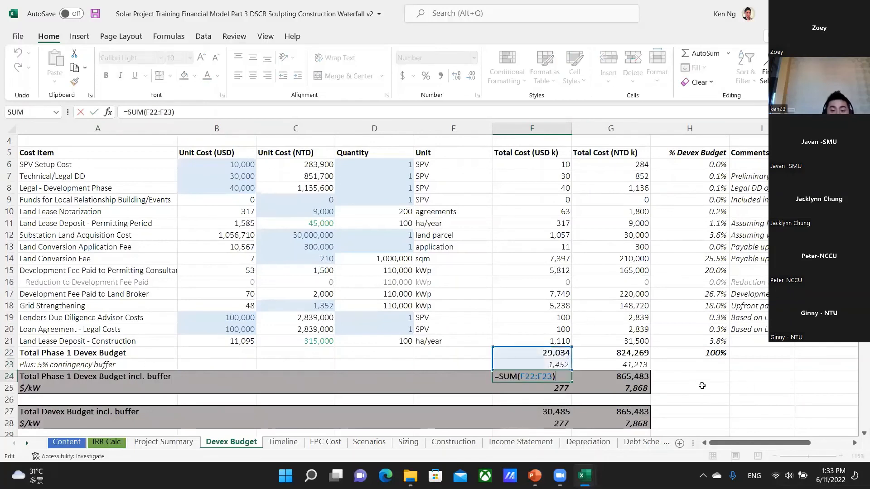
key(Escape)
Check the $/kW formulas in F25 and G25 and the NTD contingency buffer formula in G23.
click(549, 389)
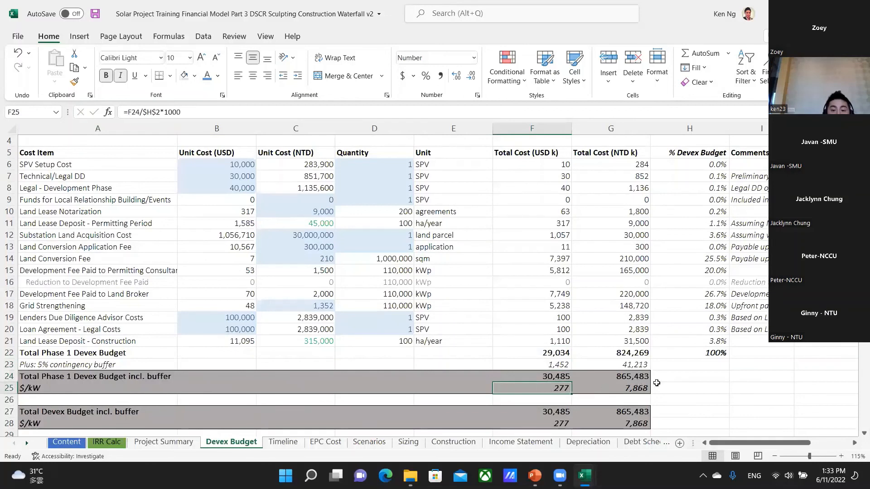
key(Right)
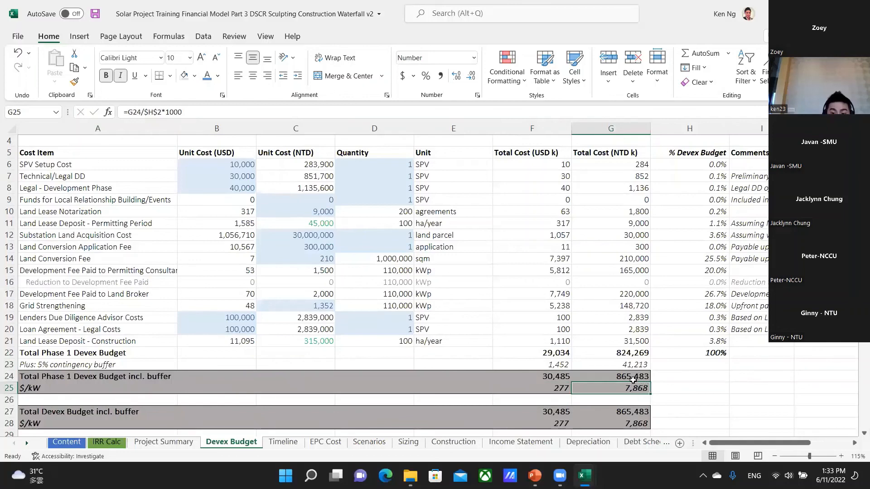
double_click(633, 367)
key(Escape)
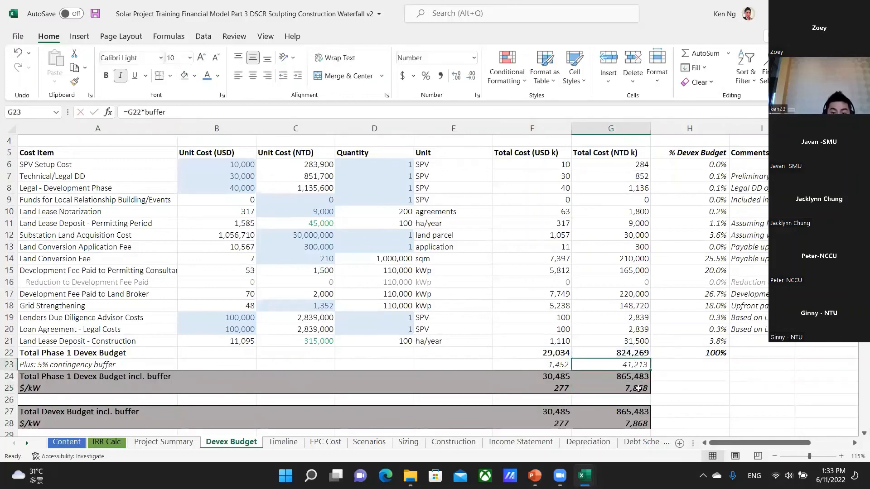
click(640, 389)
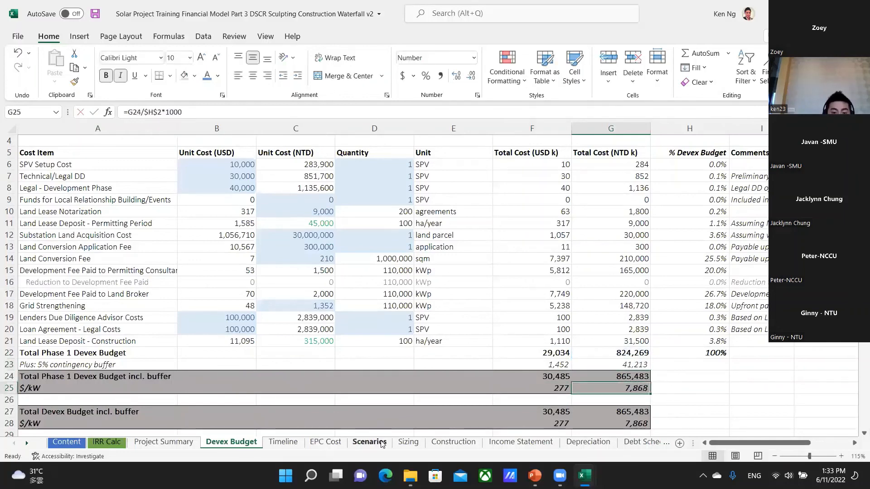
Locate the base case Development Fee in H71 of the Scenarios sheet and trace it to its source in G28 of the Devex Budget.
click(369, 443)
scroll(367, 370, up, 19)
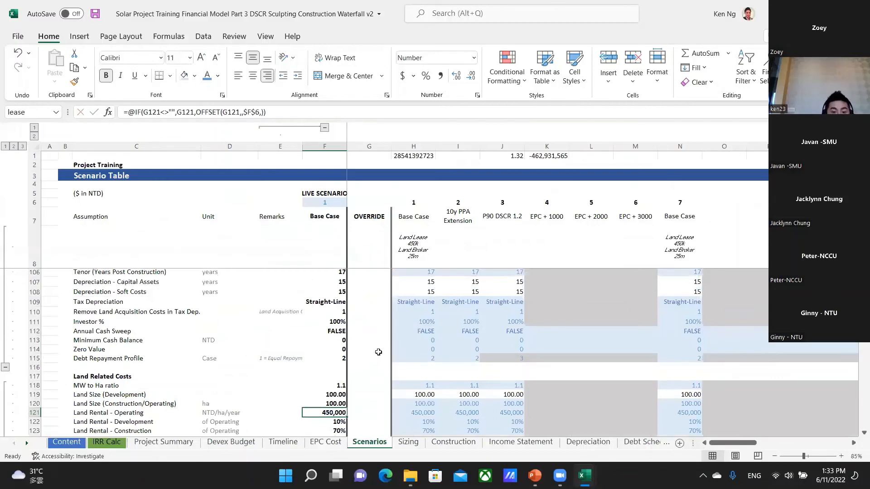
scroll(417, 307, up, 4)
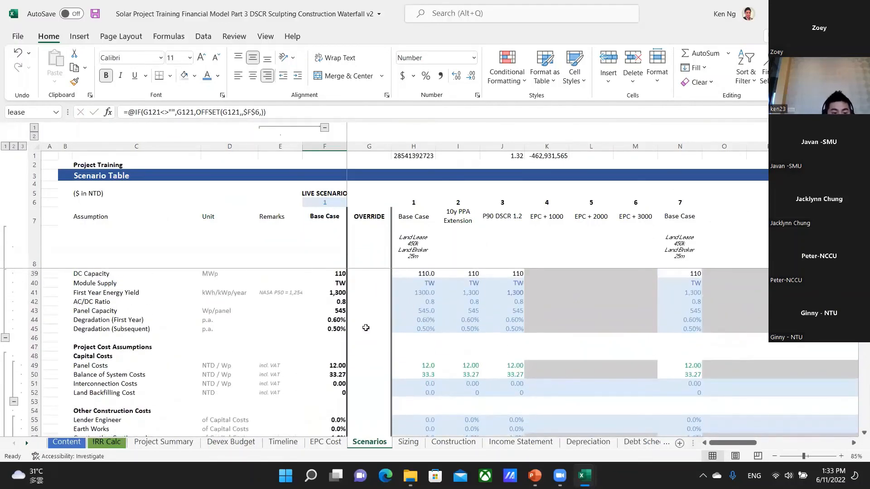
scroll(366, 328, down, 5)
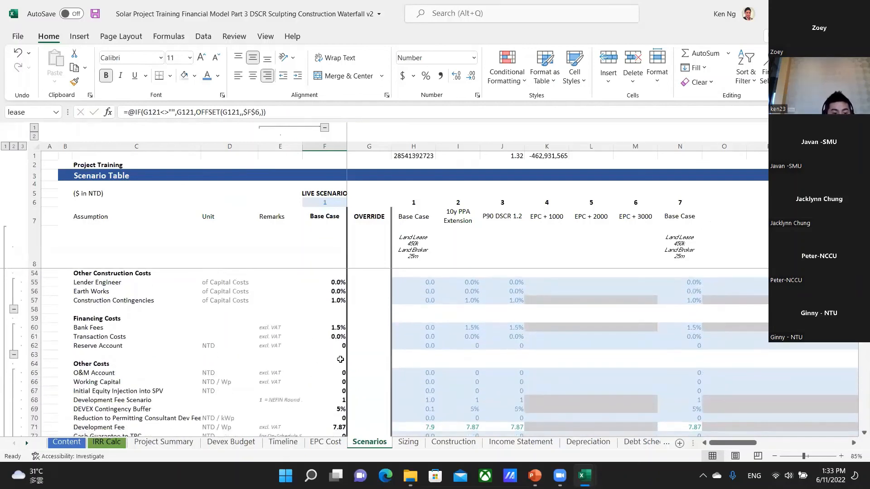
scroll(326, 372, down, 1)
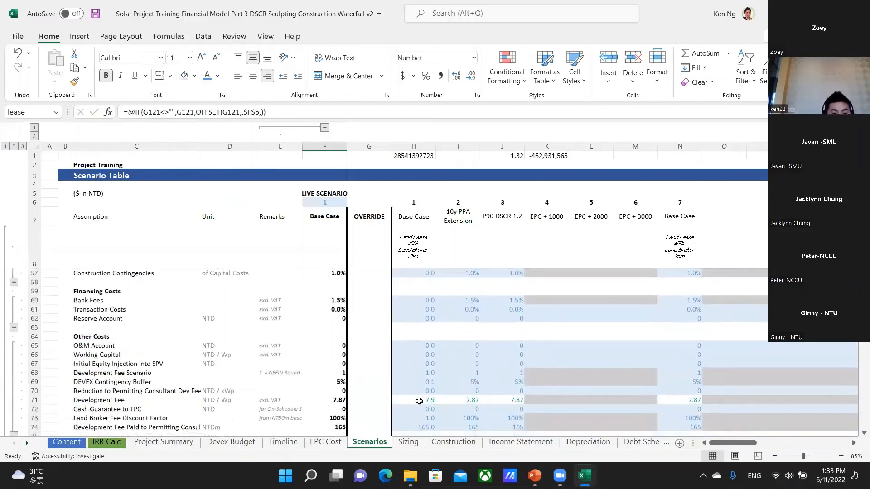
click(417, 400)
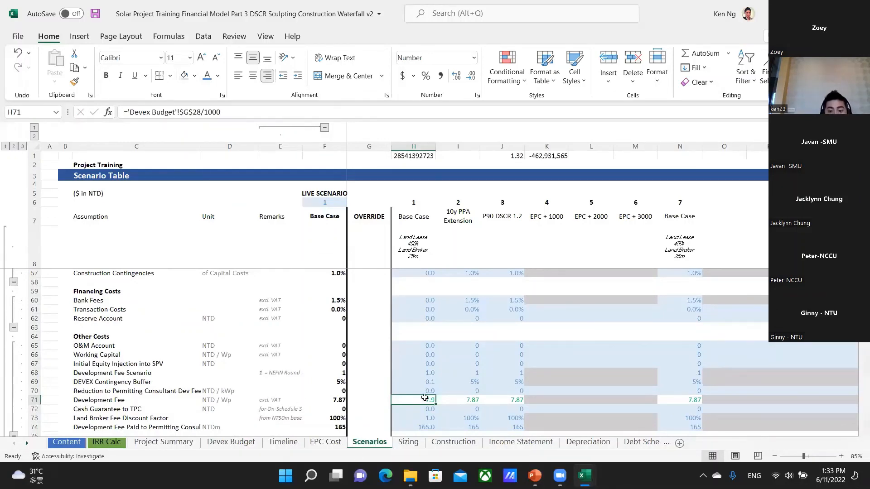
key(ctrl+bracketleft)
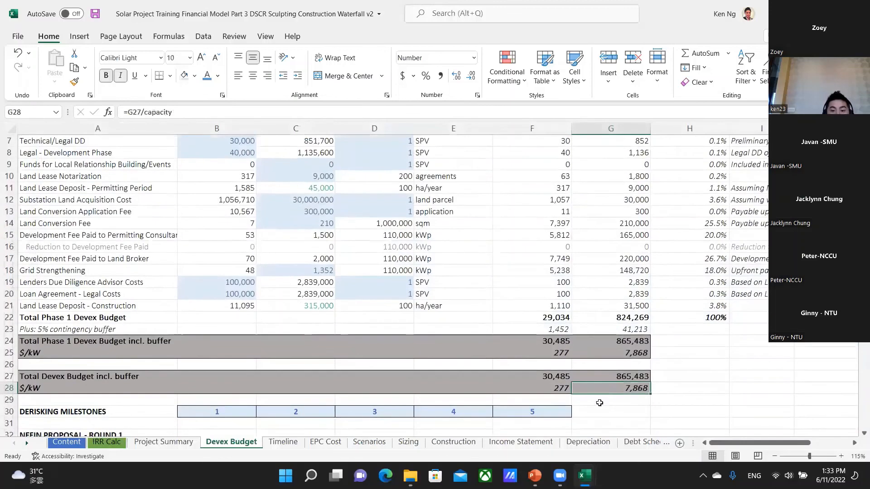
scroll(616, 363, up, 2)
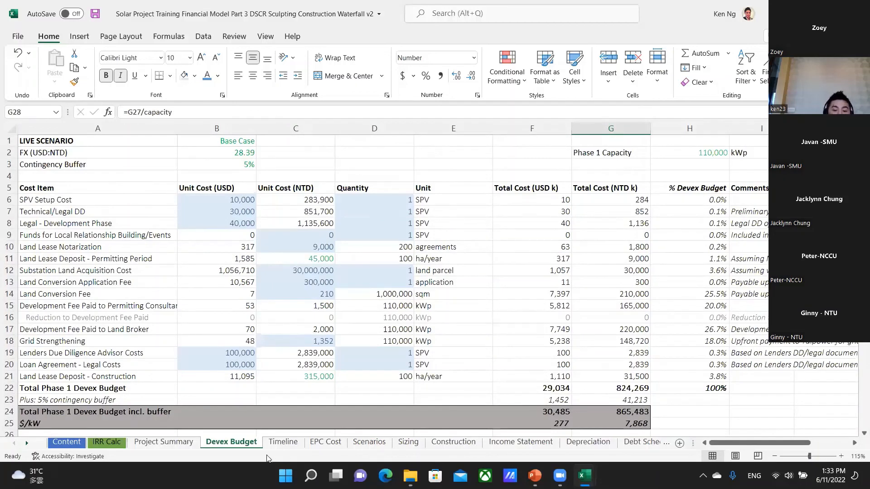
Review the Timeline sheet's First Phase schedule alongside the Phase 1 Payment Breakdown percentages.
click(283, 442)
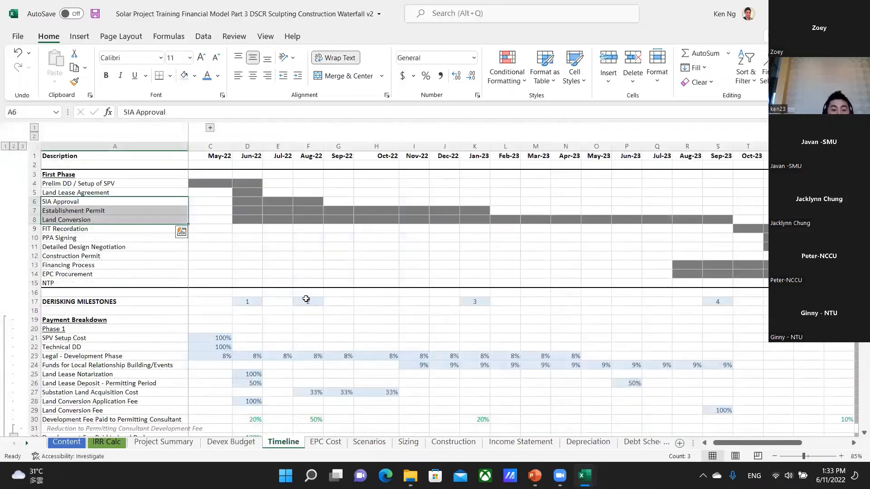
drag(272, 211, 725, 229)
scroll(232, 320, down, 2)
drag(210, 273, 453, 412)
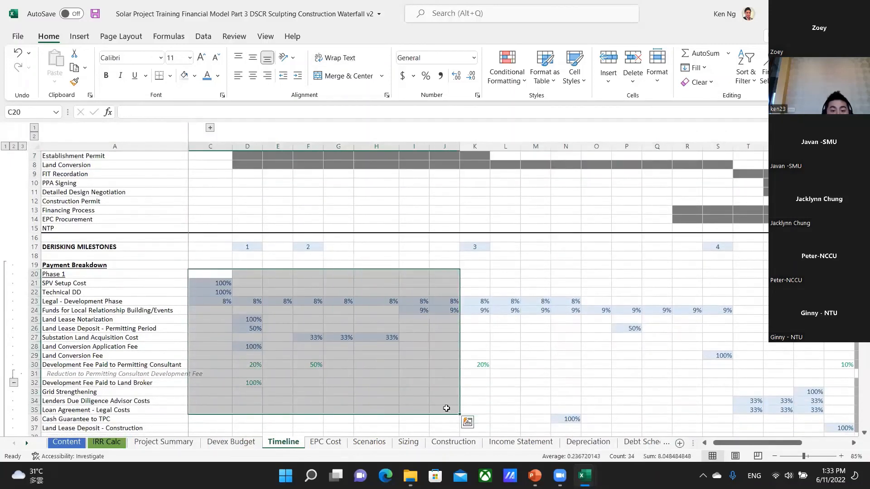
click(278, 310)
scroll(222, 289, up, 2)
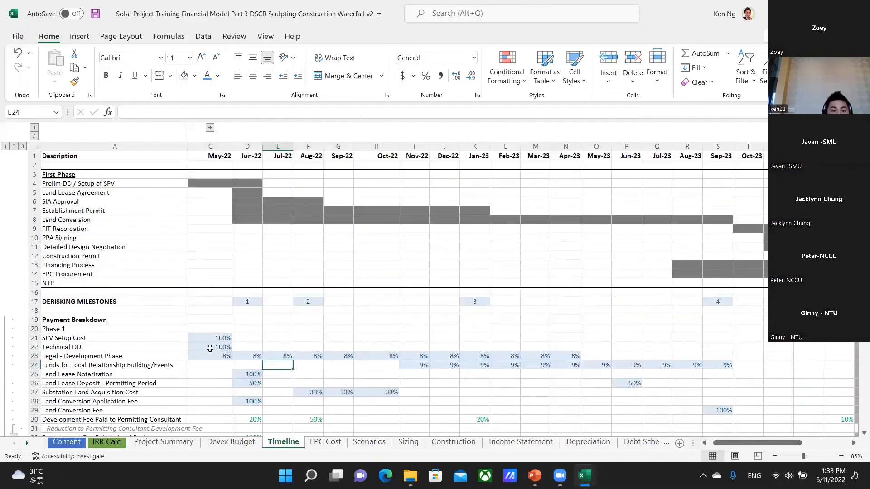
scroll(249, 335, down, 3)
scroll(186, 338, up, 2)
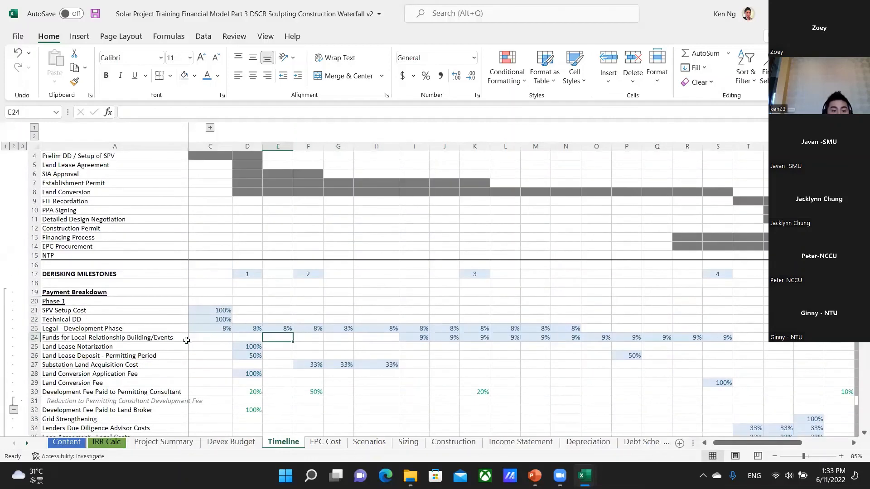
Examine the May-22 payment percentages for SPV Setup Cost in C21 and Technical DD in C22.
click(211, 311)
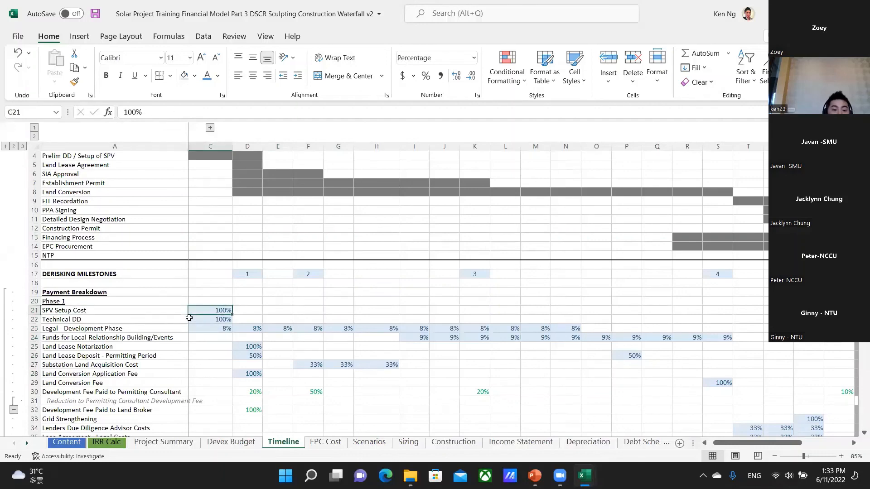
scroll(241, 295, up, 1)
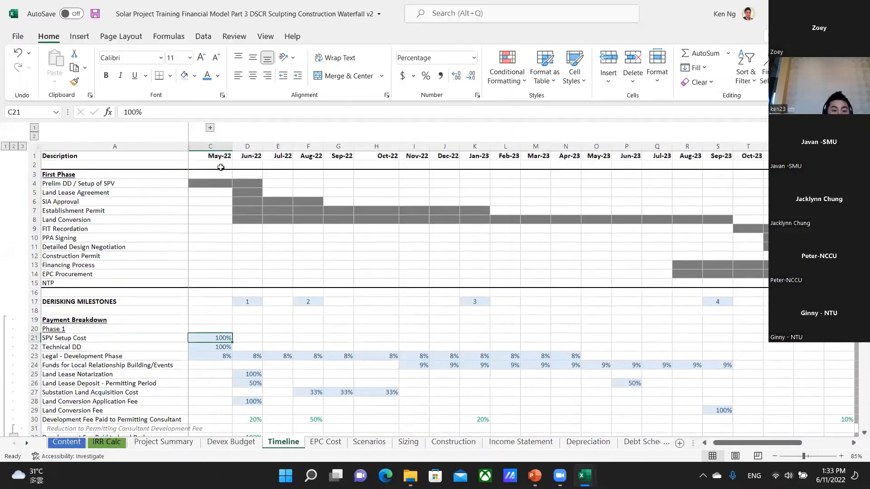
click(223, 347)
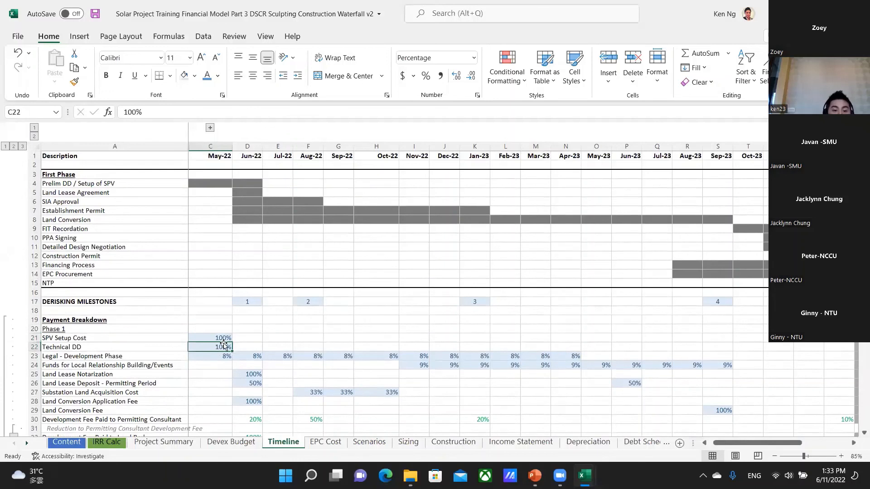
Examine the monthly payment spreads for Legal - Development Phase in C23:N23 and Funds for Local Relationship Building/Events in I24:S24.
drag(216, 356, 556, 357)
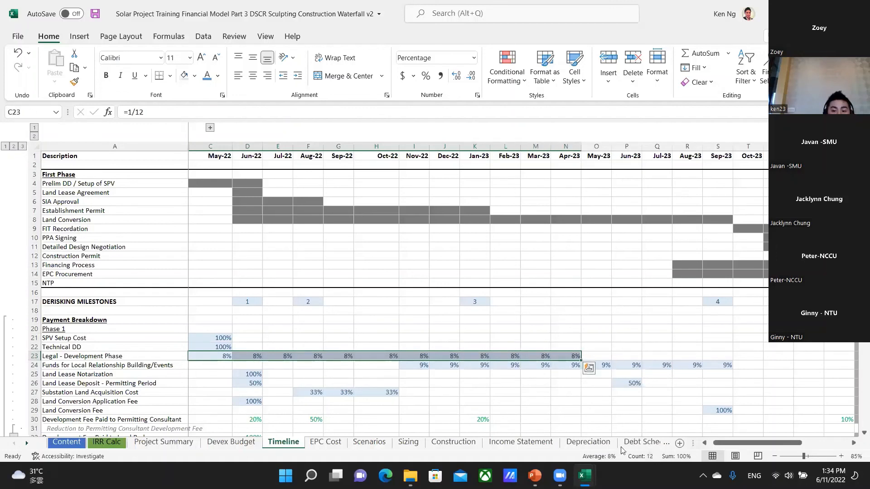
click(372, 367)
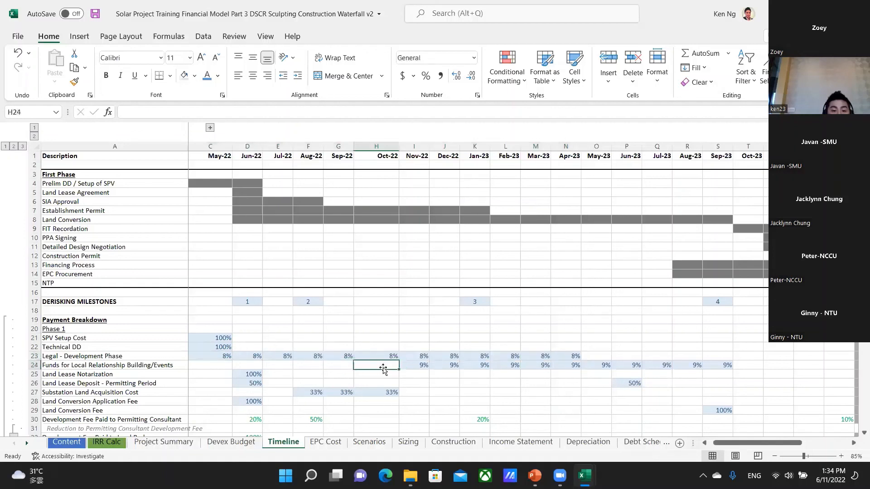
drag(422, 368, 722, 365)
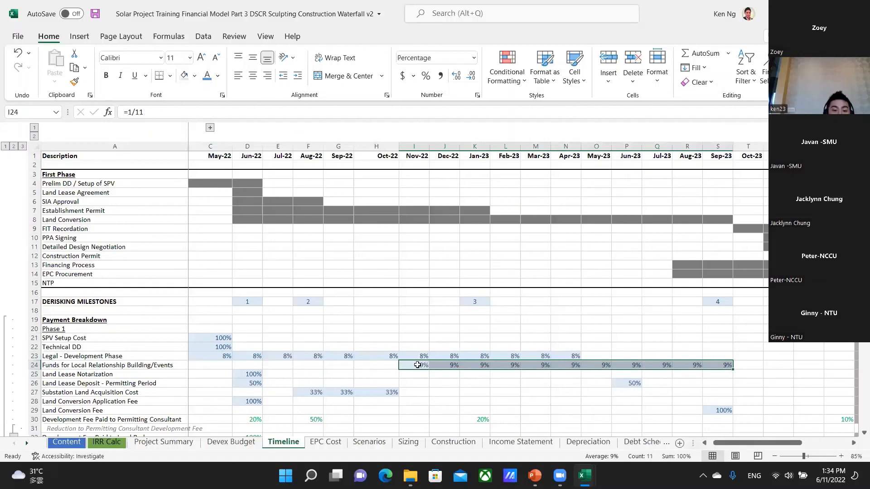
Examine the payment timing of Land Lease Notarization in D25 and Land Lease Deposit - Permitting Period in D26 and P26.
click(243, 375)
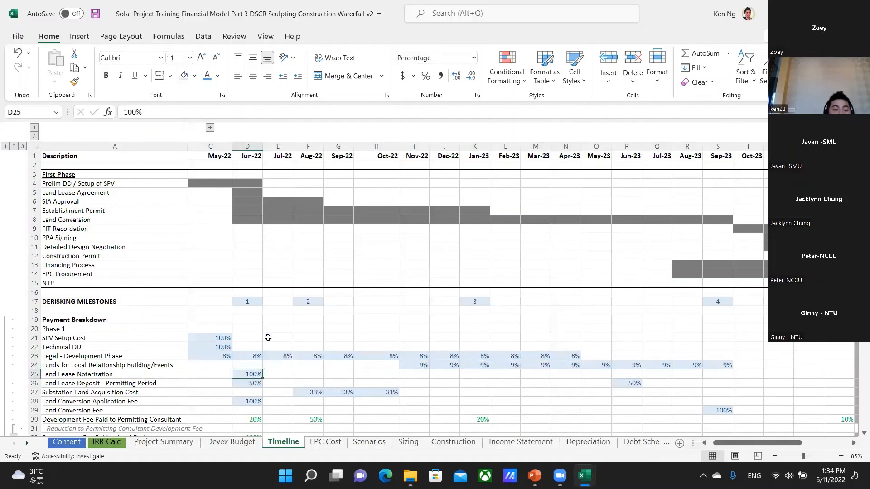
click(252, 383)
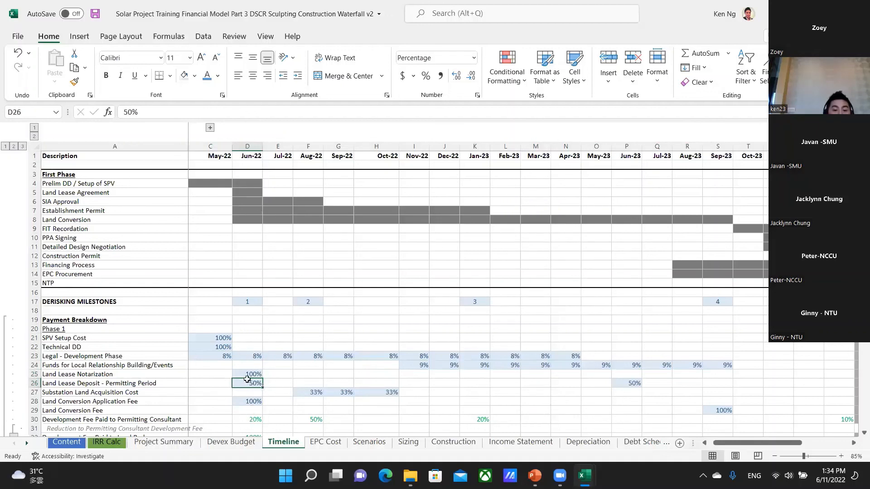
click(620, 384)
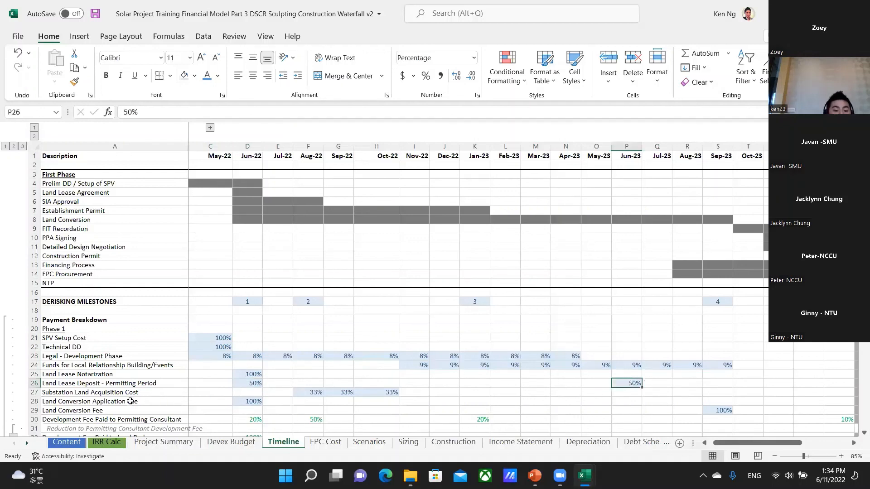
Compare the Substation Land Acquisition Cost payments in F27:H27 with the end of SIA Approval in F6.
click(303, 393)
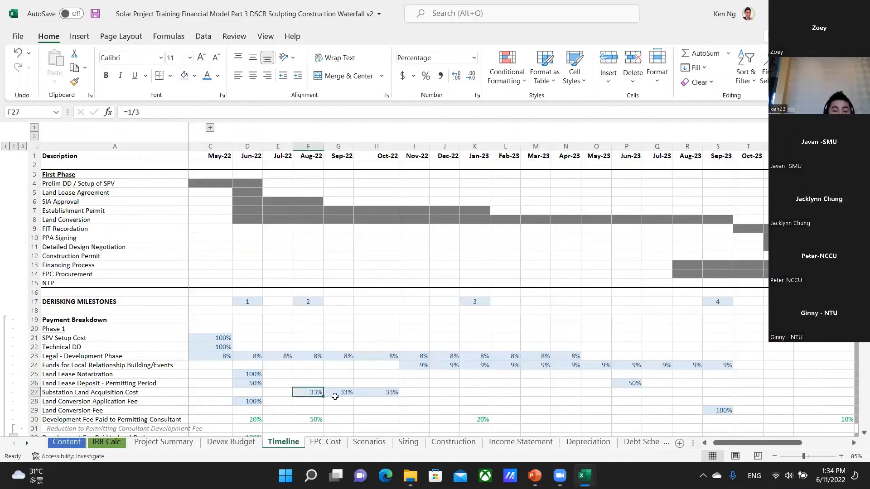
click(305, 200)
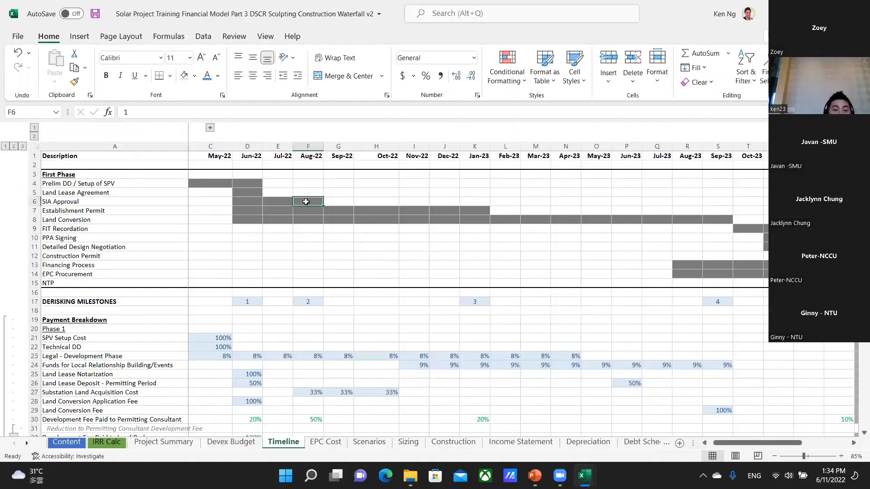
click(307, 392)
drag(389, 393, 388, 393)
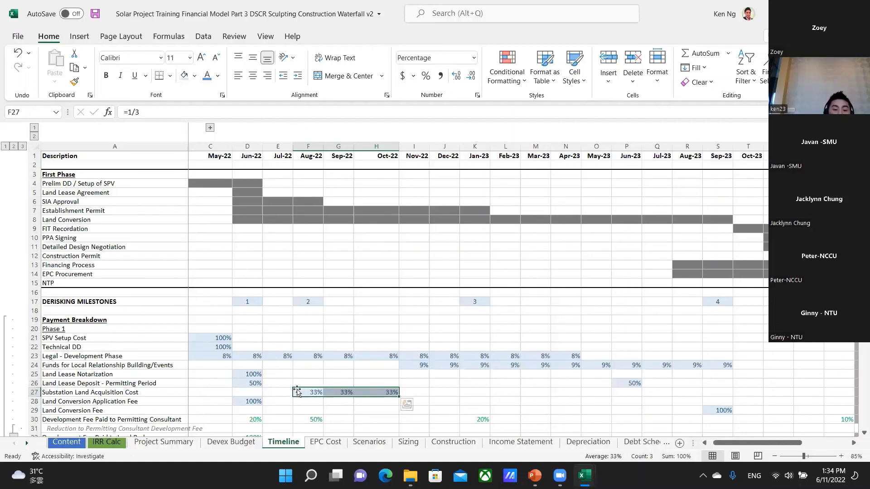
Compare the Land Conversion Application Fee in D28 and Land Conversion Fee in S29 with the Establishment Permit and Land Conversion schedule bars.
scroll(296, 391, down, 1)
click(253, 373)
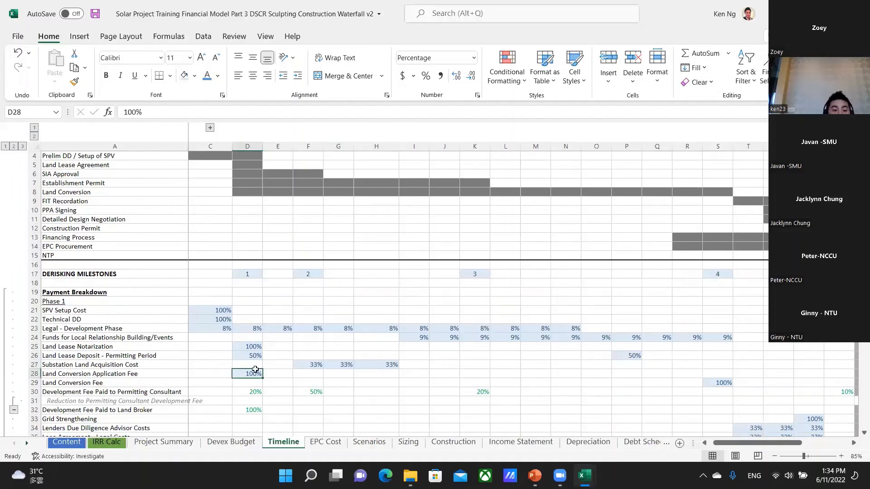
scroll(242, 228, up, 1)
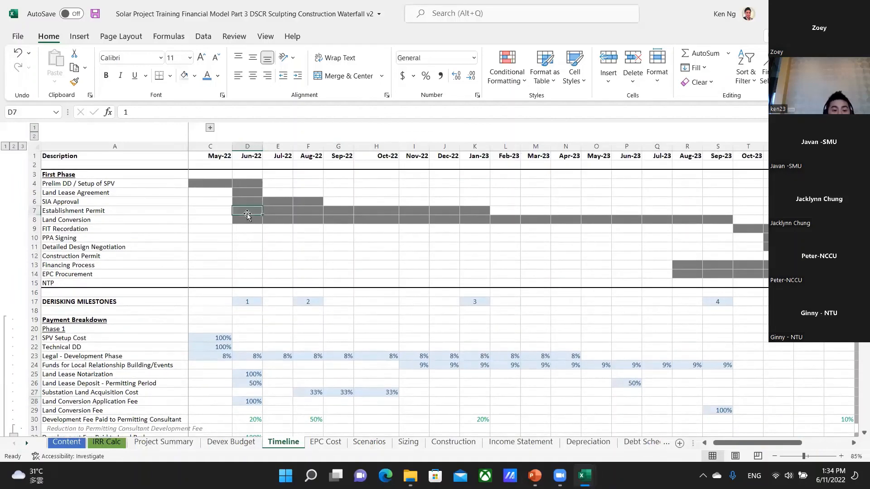
scroll(252, 230, down, 1)
click(252, 392)
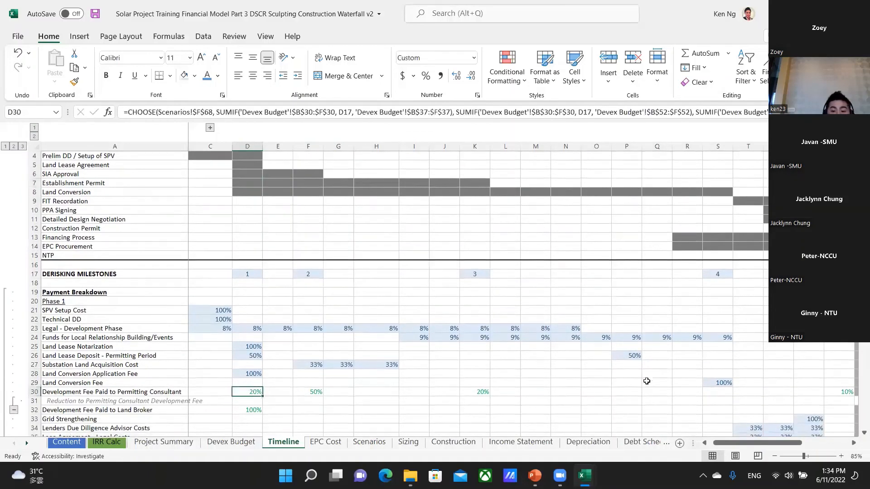
click(724, 383)
scroll(688, 325, up, 1)
scroll(688, 325, up, 1)
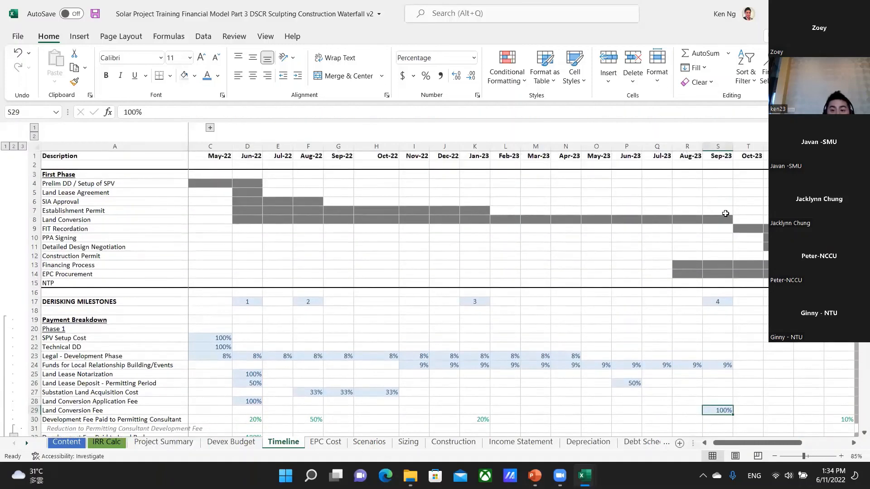
click(718, 302)
click(723, 219)
scroll(711, 315, down, 1)
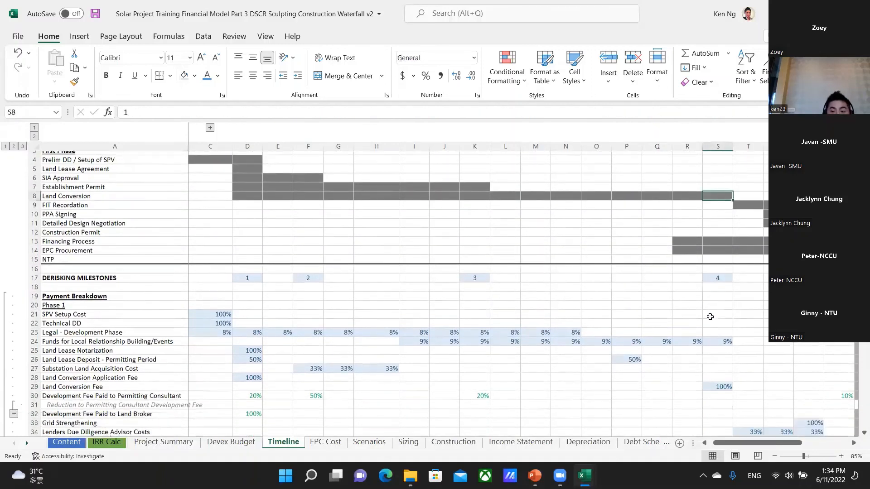
Inspect the permitting consultant's development fee formula in D30 and its total USD cost in F15 of the Devex Budget sheet.
click(253, 392)
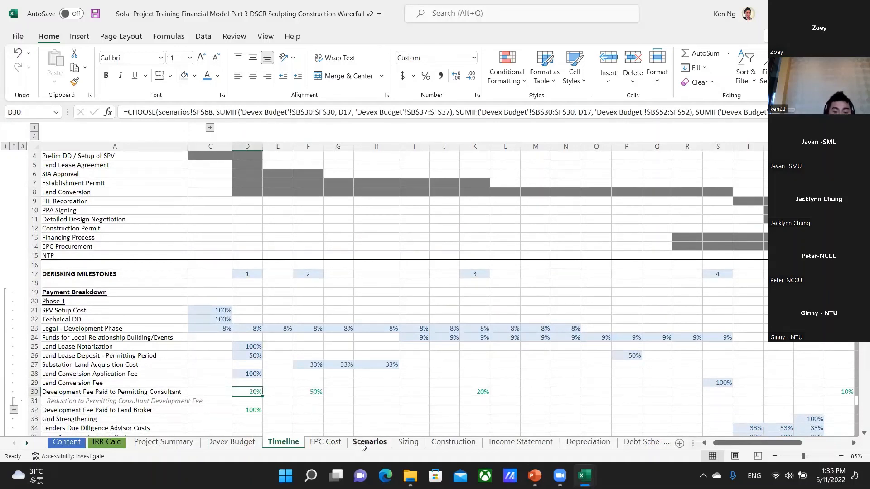
key(ctrl+Page_Up)
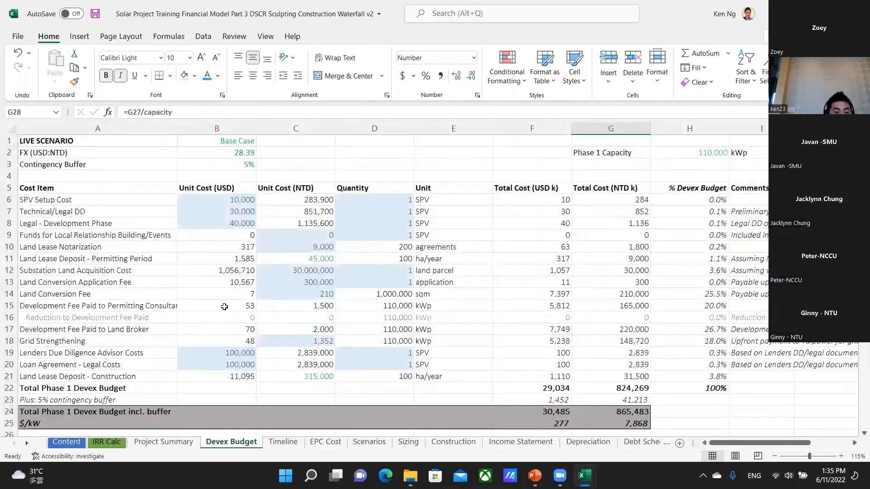
click(225, 306)
click(561, 308)
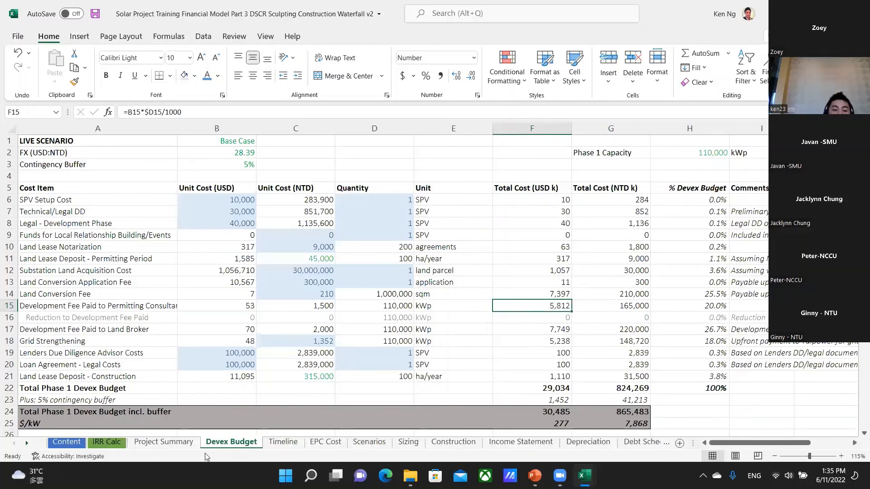
On the Timeline sheet, compare the permitting consultant's fee instalments in row 30 with the First Phase milestones, including the Establishment Permit's end in K7.
click(284, 442)
scroll(299, 397, down, 2)
scroll(299, 397, down, 2)
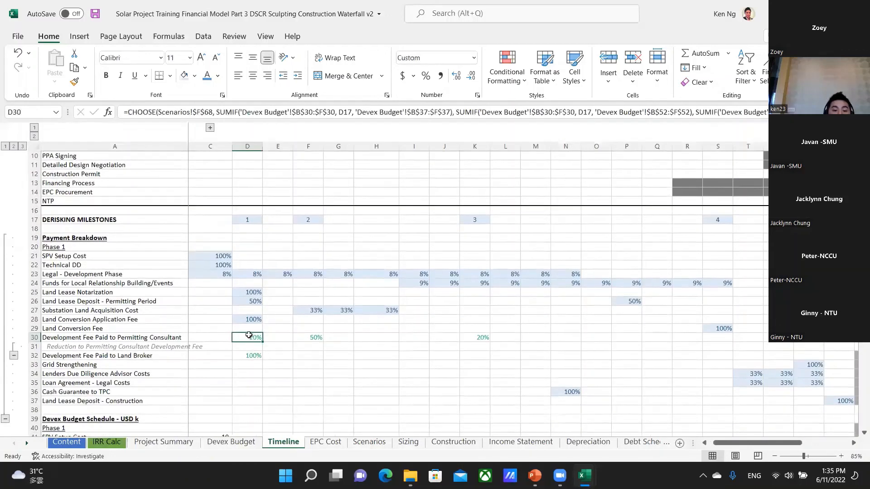
scroll(249, 336, up, 3)
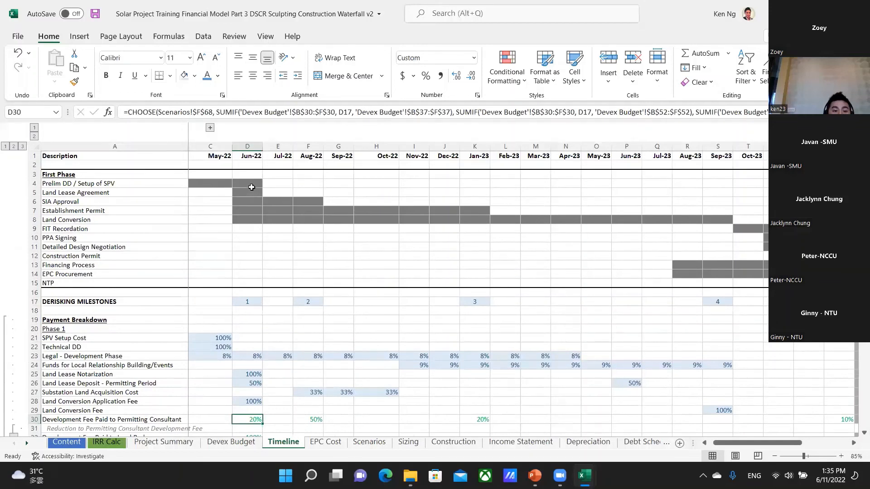
click(310, 419)
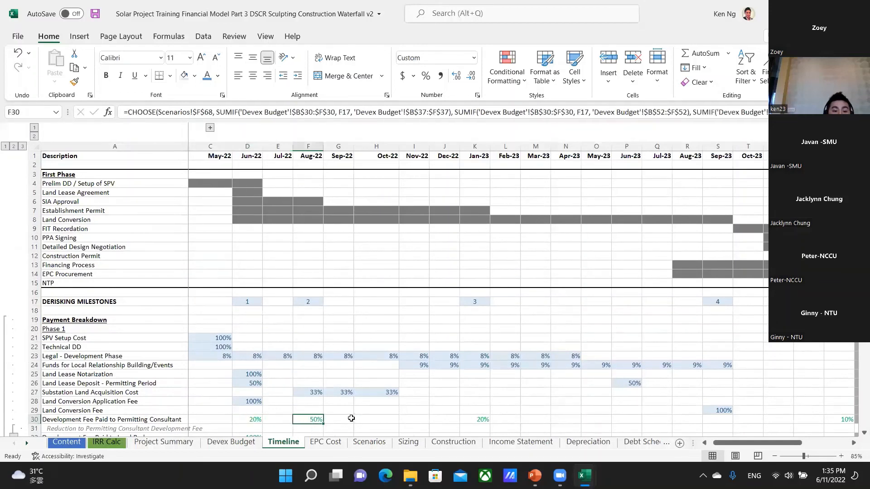
click(305, 193)
click(474, 422)
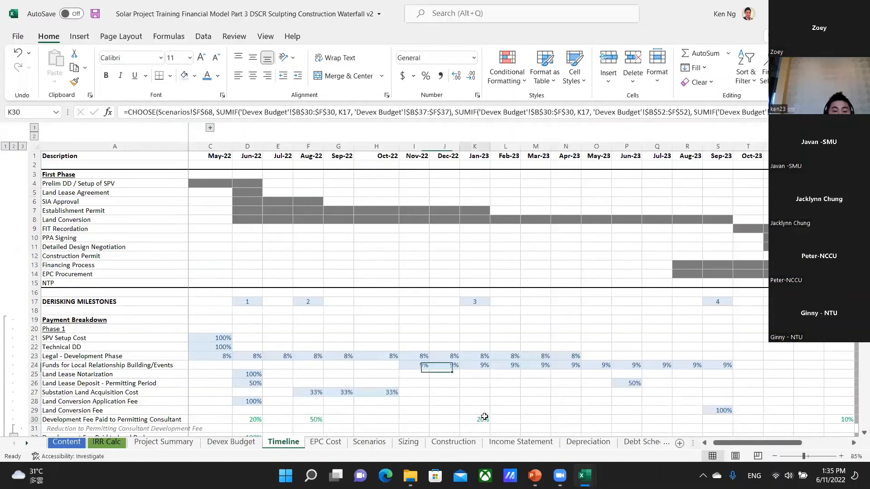
click(477, 210)
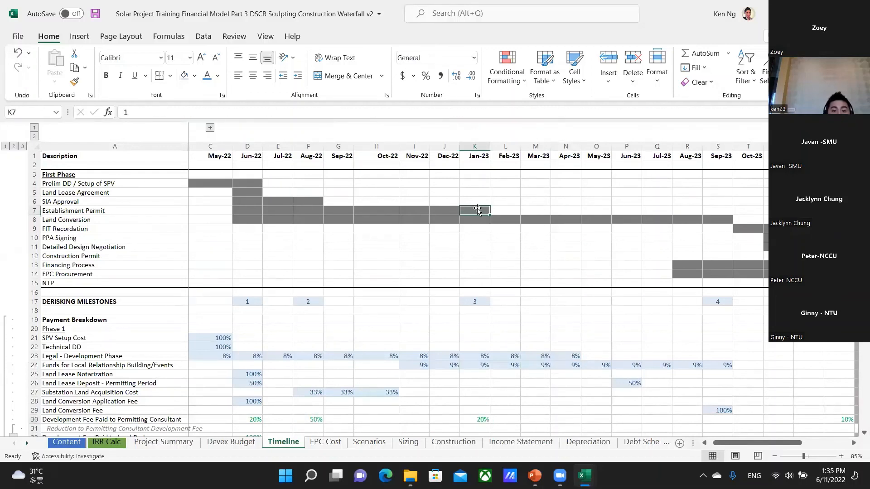
click(832, 420)
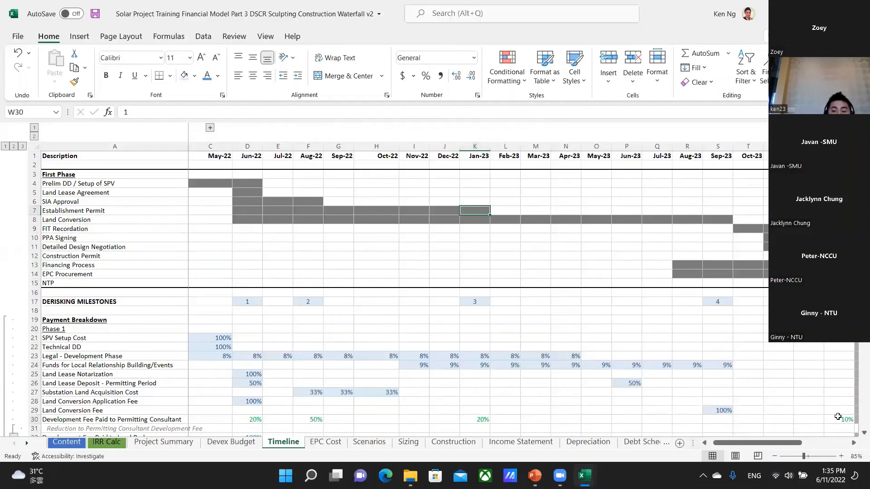
key(Right)
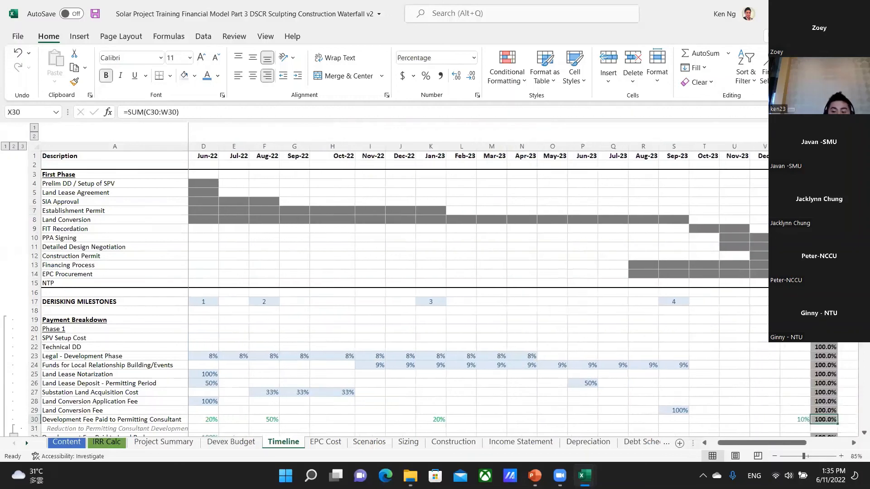
key(Left)
key(Left)
key(Home)
key(Right)
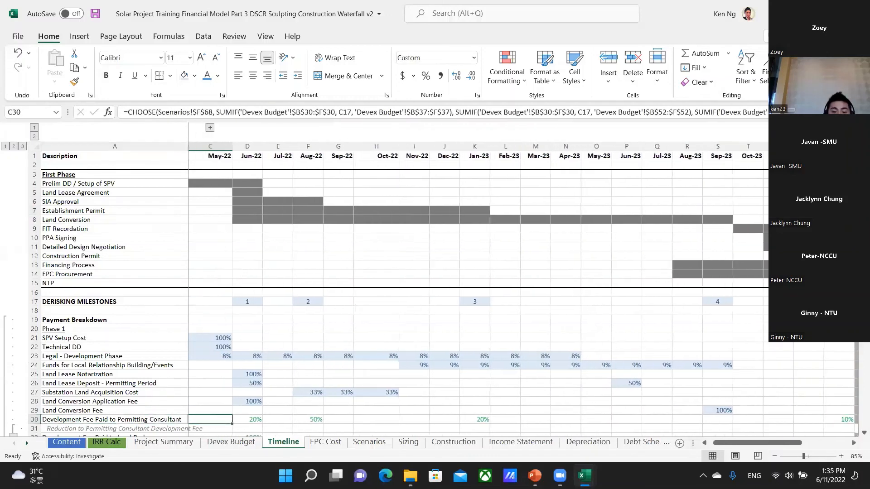
Compare the Development Fee Paid to Land Broker in D32 with the Land Lease Agreement timing in D5.
key(Down)
key(Down)
key(Down)
key(Down)
key(Up)
key(Up)
key(Right)
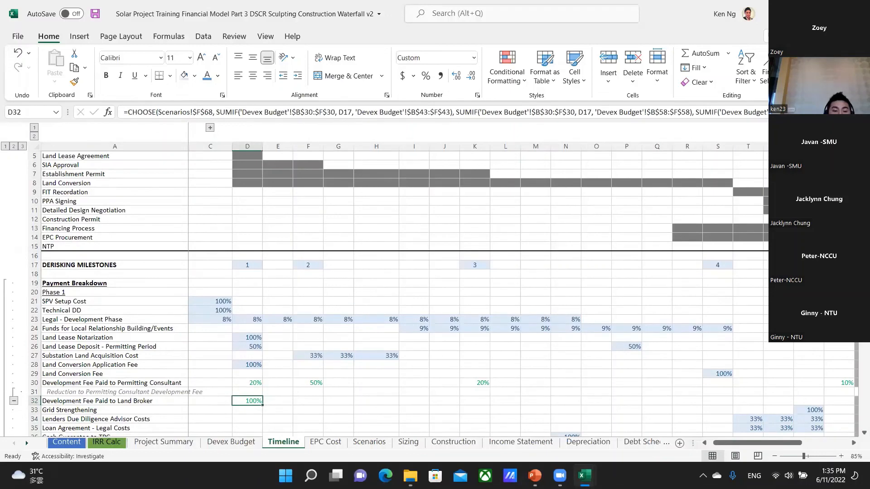
scroll(252, 188, up, 2)
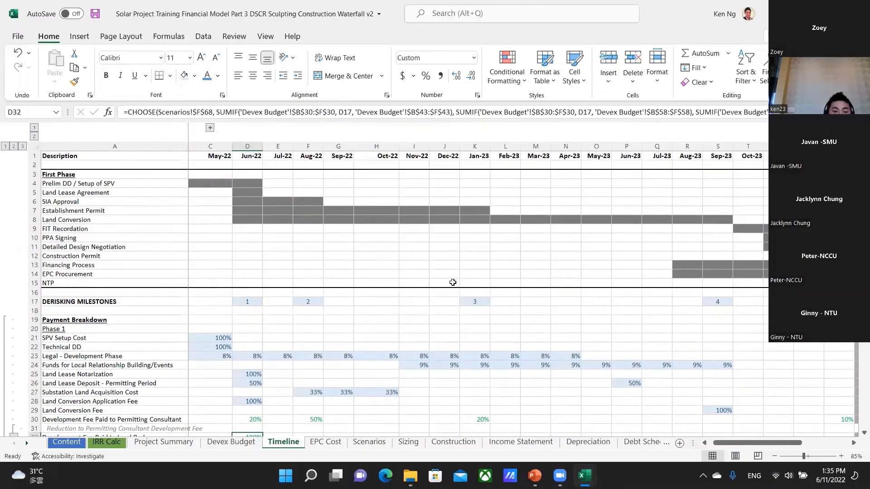
click(240, 193)
scroll(265, 412, down, 1)
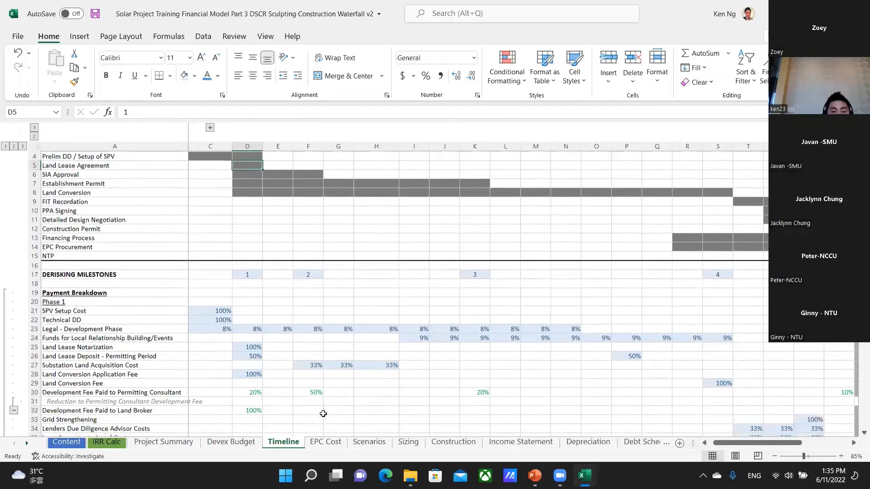
click(247, 403)
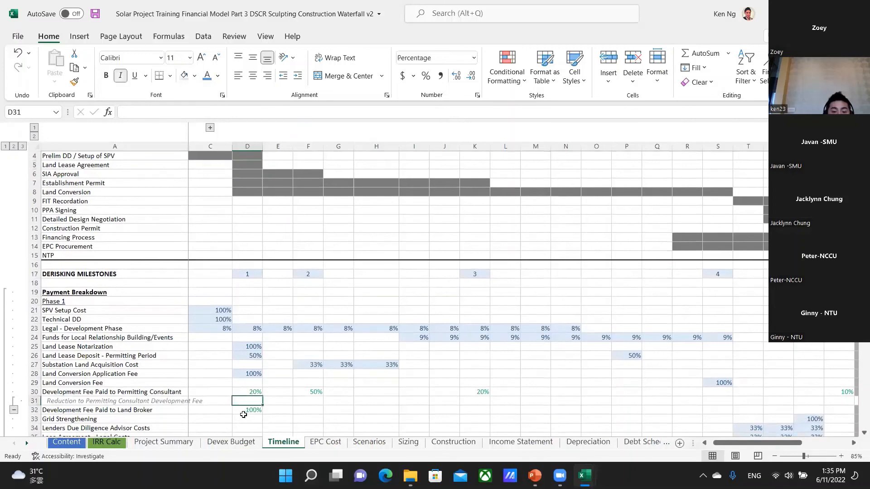
click(257, 408)
Compare the Grid Strengthening payment in V33 with the Financing Process schedule in V13.
scroll(276, 410, down, 1)
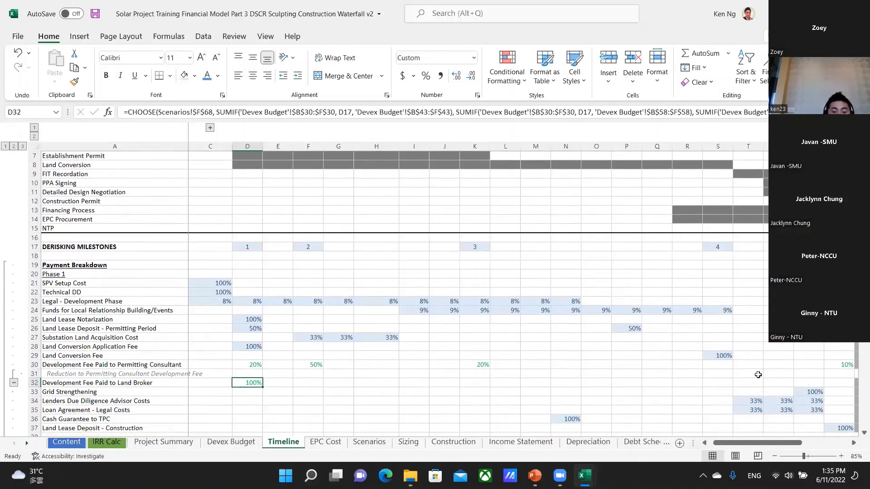
click(814, 389)
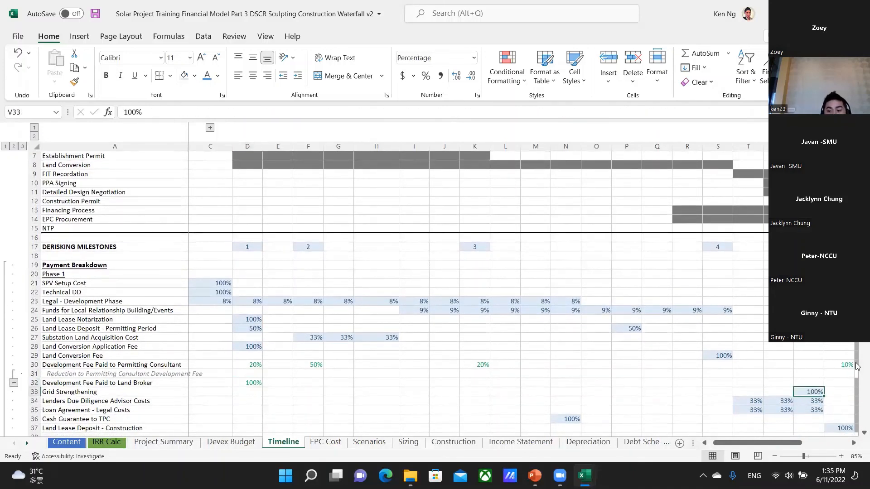
scroll(839, 351, up, 2)
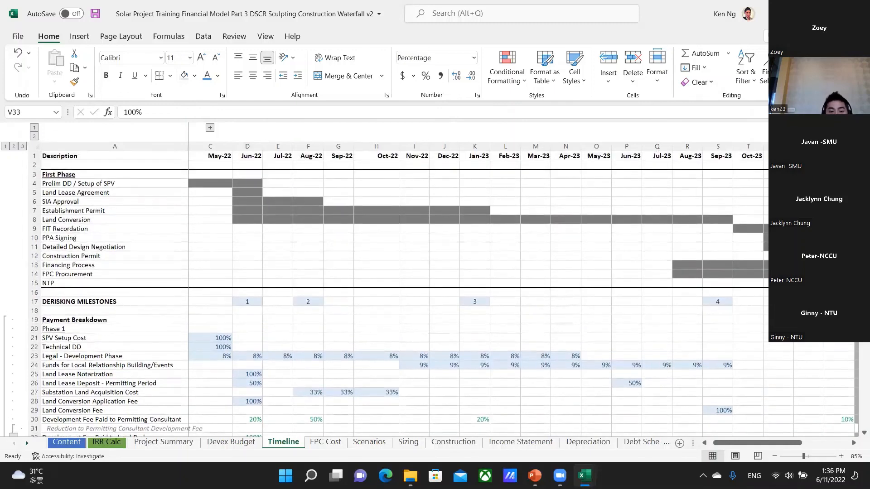
click(809, 265)
Compare the Lenders Due Diligence Advisor and Loan Agreement legal cost payments in T34:V35 with the Financing Process schedule.
scroll(802, 375, down, 3)
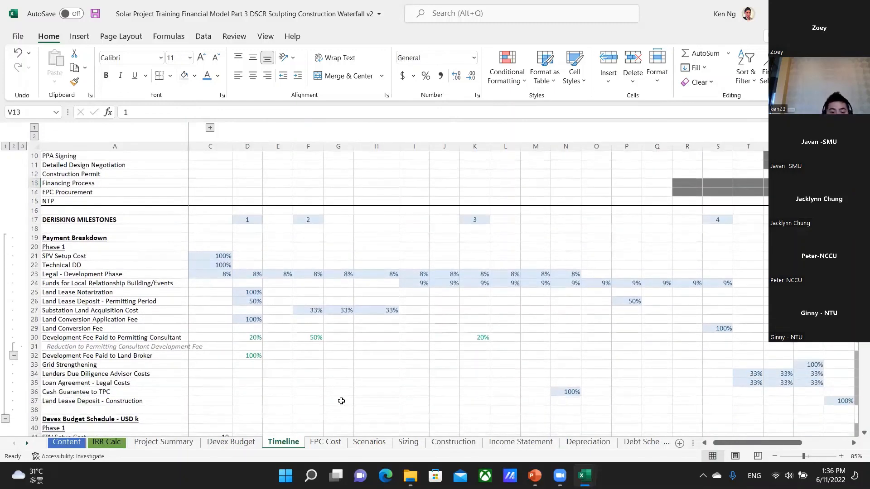
drag(755, 377, 816, 381)
scroll(816, 381, up, 2)
scroll(816, 381, down, 2)
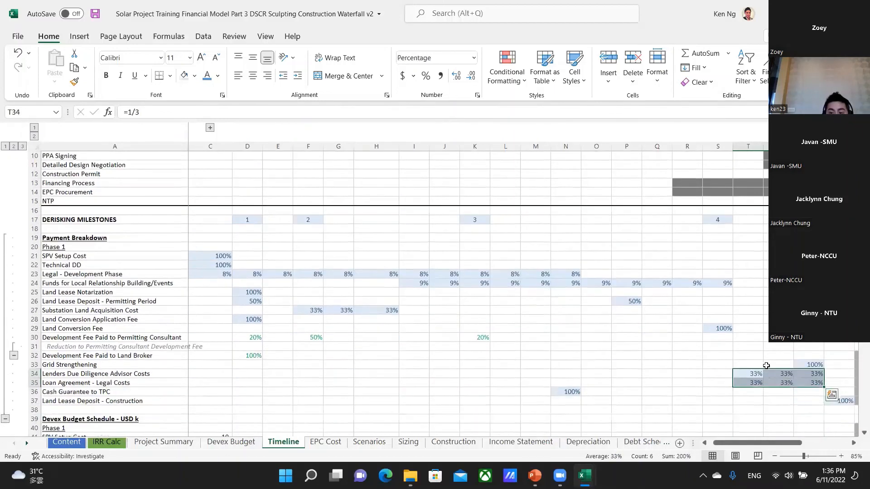
scroll(817, 380, up, 2)
scroll(738, 271, up, 1)
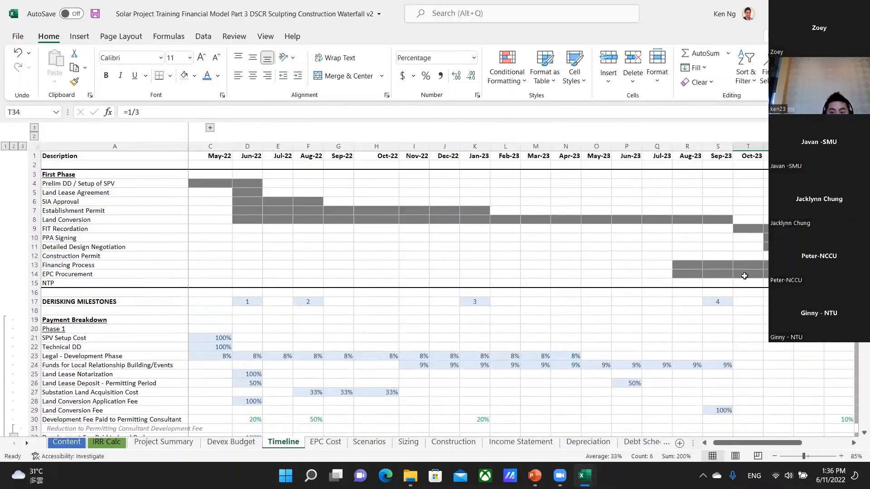
scroll(754, 333, down, 4)
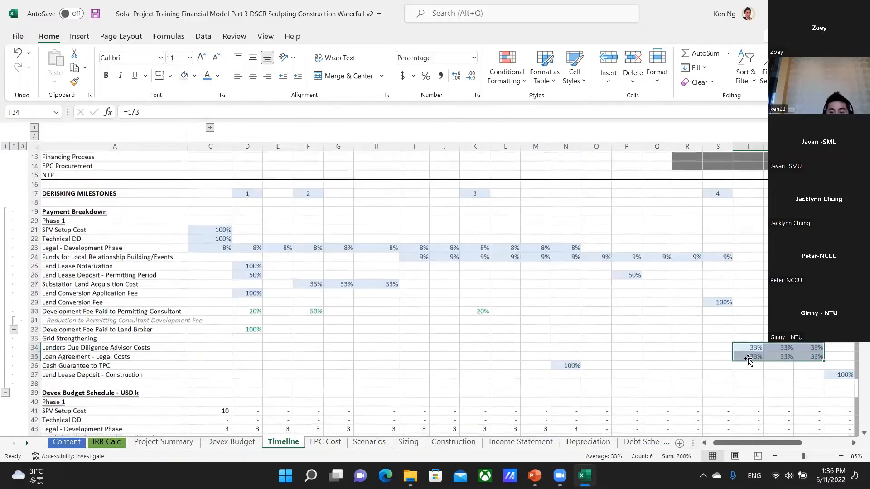
Examine the Land Lease Deposit - Construction payment in W37 and its row total in X37.
click(805, 373)
key(Right)
key(Right)
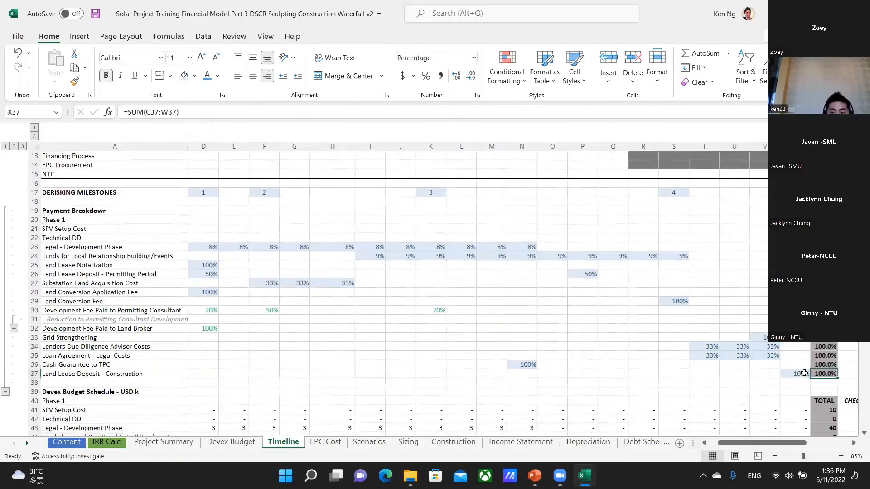
key(Left)
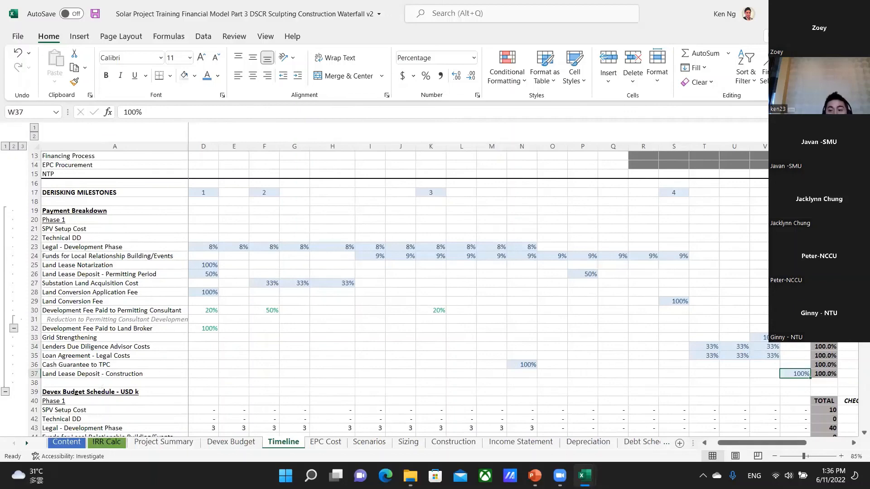
Review the Phase 1 payment percentages in the Payment Breakdown against the Devex Budget Schedule beneath it.
scroll(404, 295, up, 2)
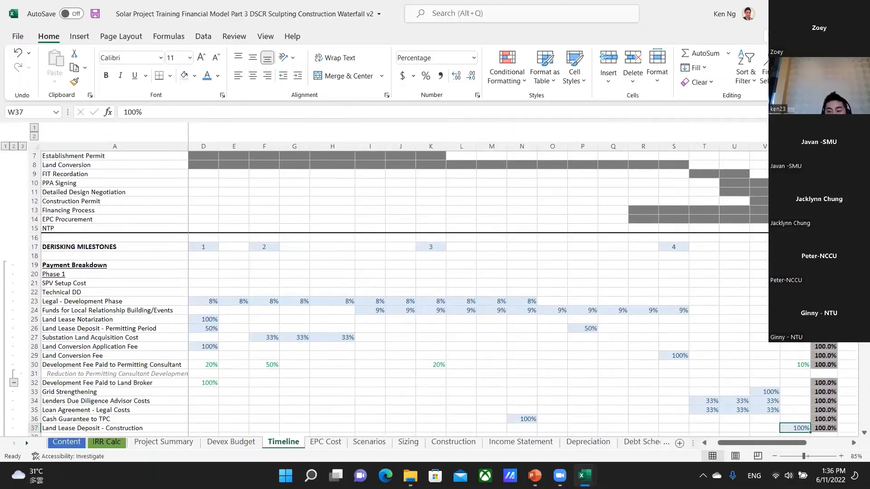
scroll(587, 365, down, 4)
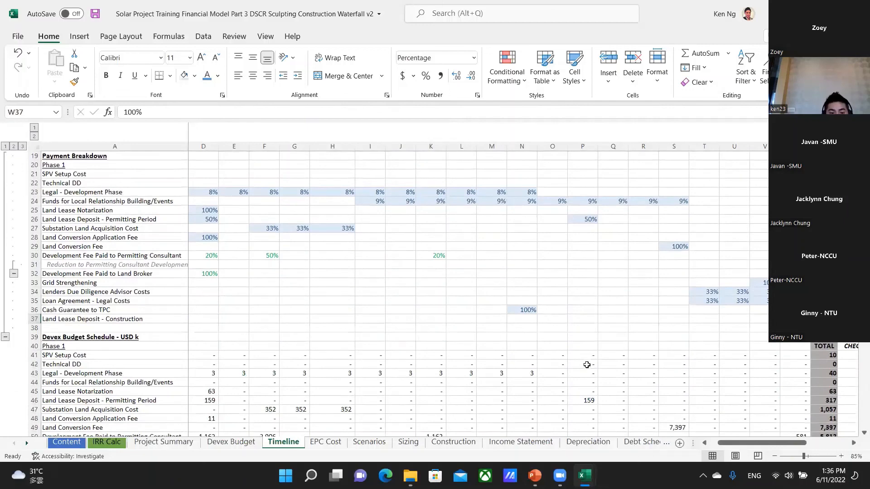
drag(267, 238, 373, 192)
scroll(217, 385, down, 1)
Inspect the SPV Setup Cost formula in C41 and trace its references to the Devex Budget and payment percentage C21.
click(237, 381)
key(ctrl+Left)
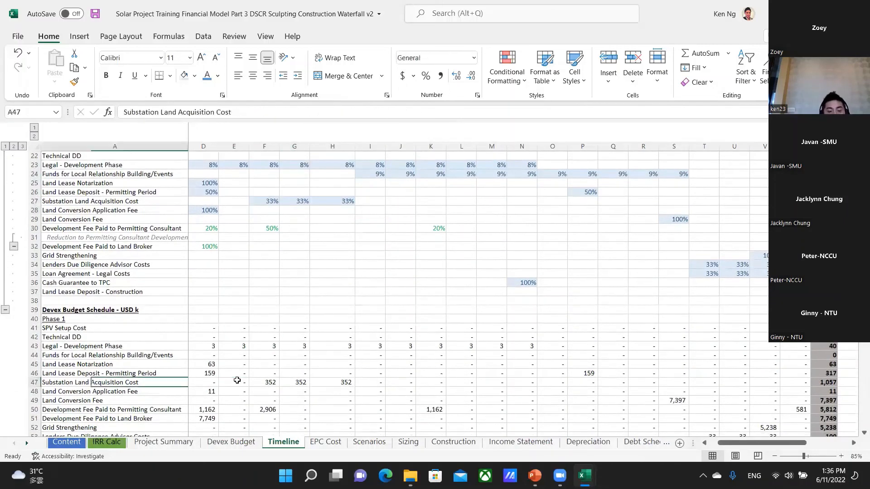
key(Right)
key(Right)
key(Up)
key(Up)
key(Up)
key(Up)
key(Up)
key(Up)
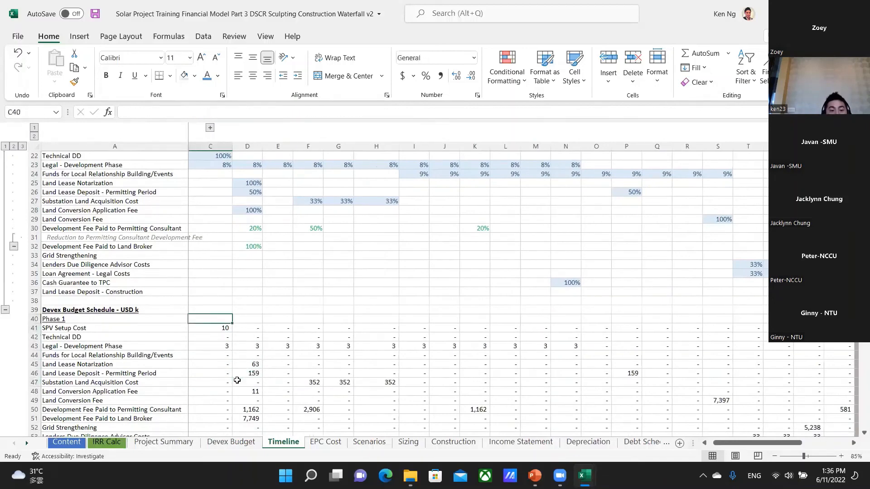
key(Left)
key(F2)
scroll(246, 304, up, 3)
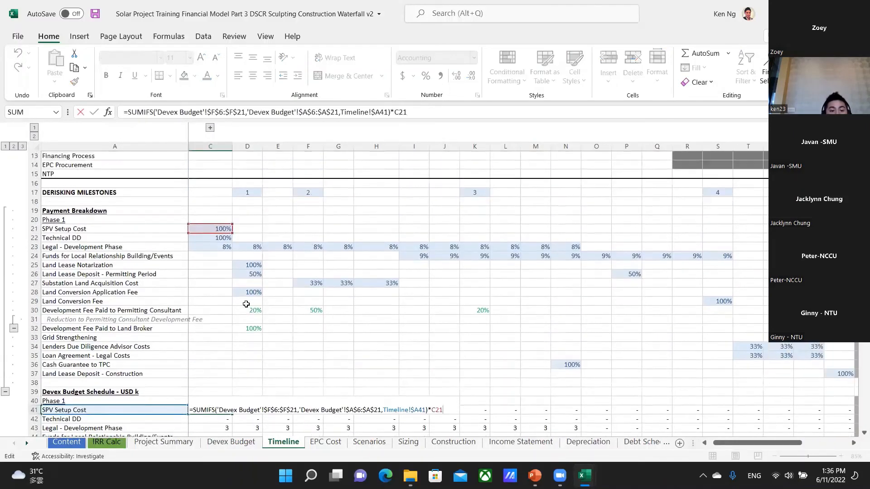
scroll(254, 421, down, 1)
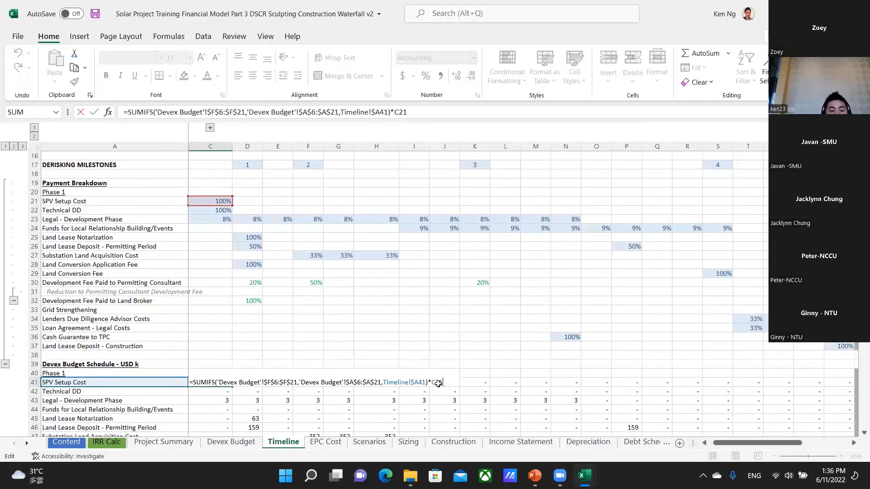
scroll(309, 374, down, 2)
key(Escape)
Examine the Legal - Development Phase formula in C43 and the Land Conversion Application Fee formula in D48.
key(Down)
key(Down)
key(Down)
key(Down)
key(Down)
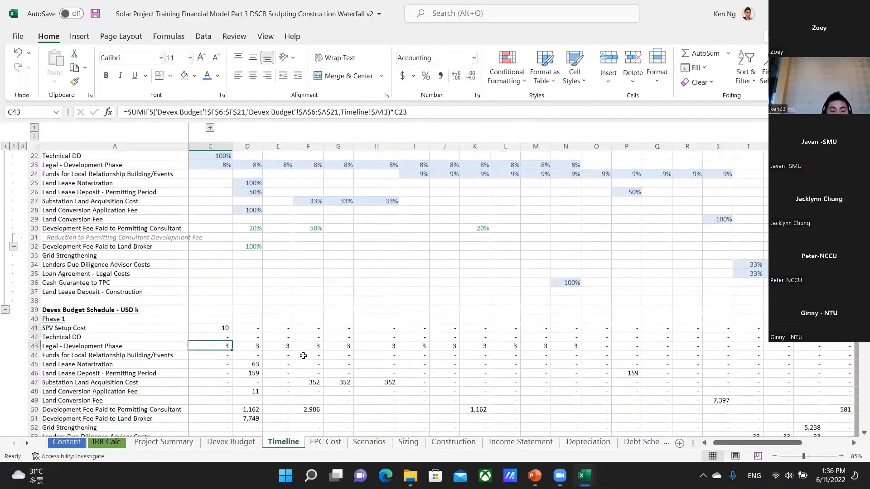
key(Down)
key(Down)
key(Right)
key(Right)
key(Right)
key(Left)
key(Left)
key(Left)
key(Right)
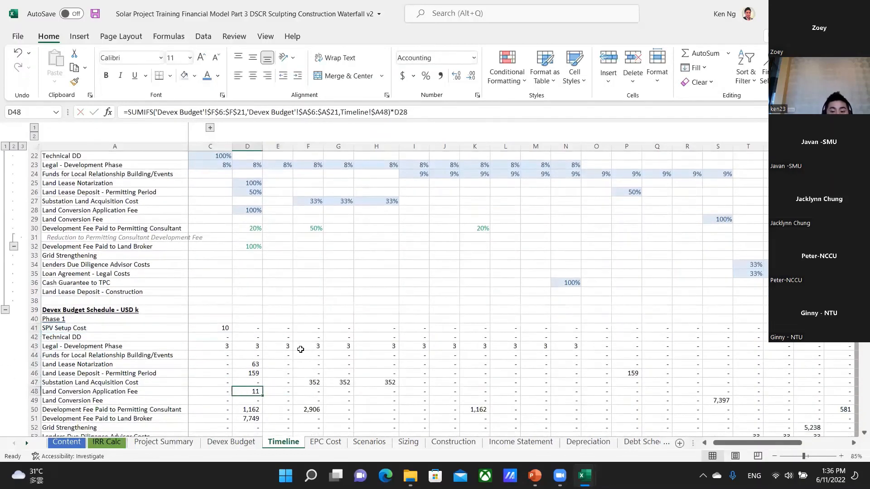
Examine the Devex Budget Schedule row totals in column X down to Land Lease Deposit - Construction in X56.
key(ctrl+Right)
key(Down)
key(Down)
key(Down)
key(Down)
key(Down)
key(Down)
key(Down)
key(Down)
key(Down)
key(Down)
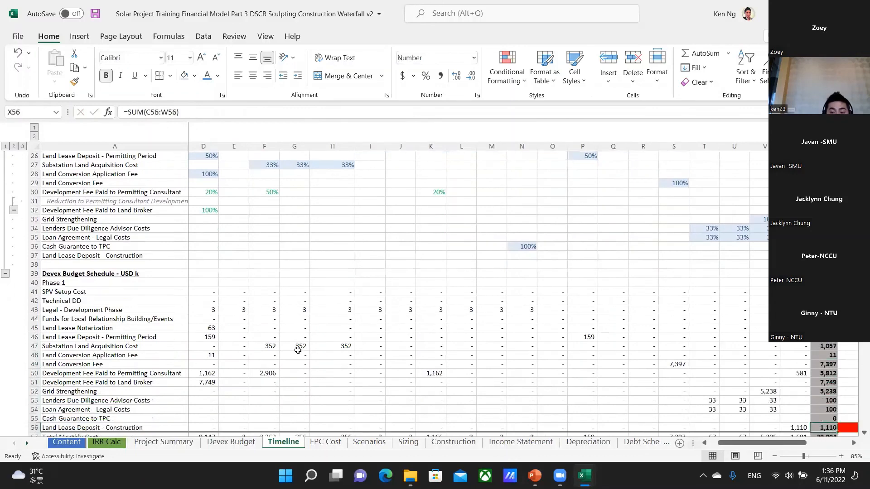
key(Up)
key(Up)
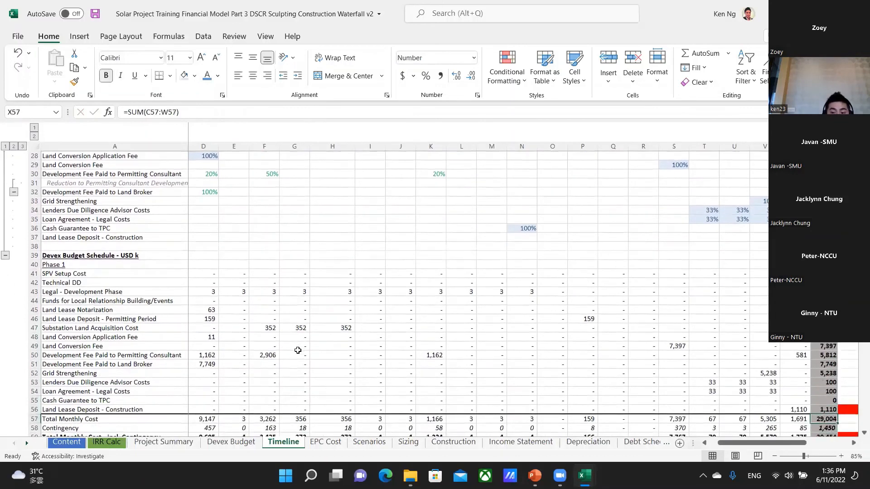
Inspect the Total Monthly Cost sum in X57 and the range C57:W57 it adds up.
key(Left)
key(Left)
key(Right)
key(Down)
key(Right)
key(Up)
key(Down)
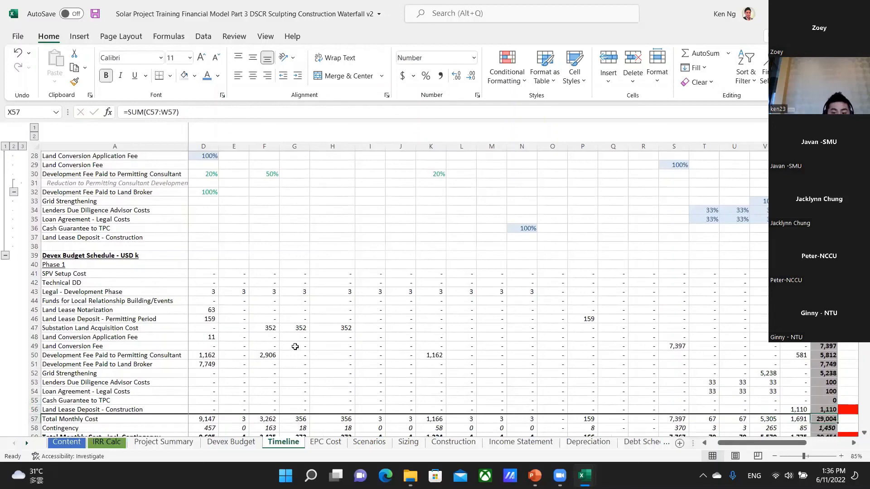
key(F2)
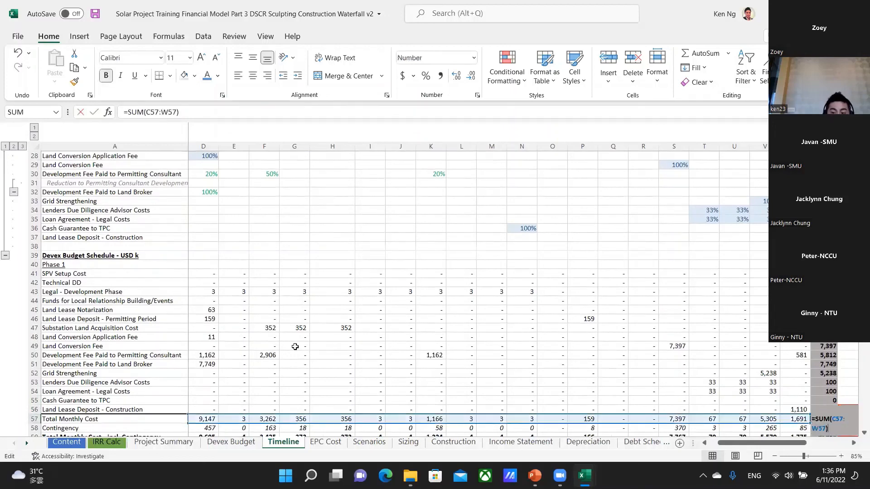
key(Escape)
Inspect the Contingency total in X58 and the sum formula for Total Monthly Cost incl. Contingency in X59.
key(Down)
key(Down)
key(Down)
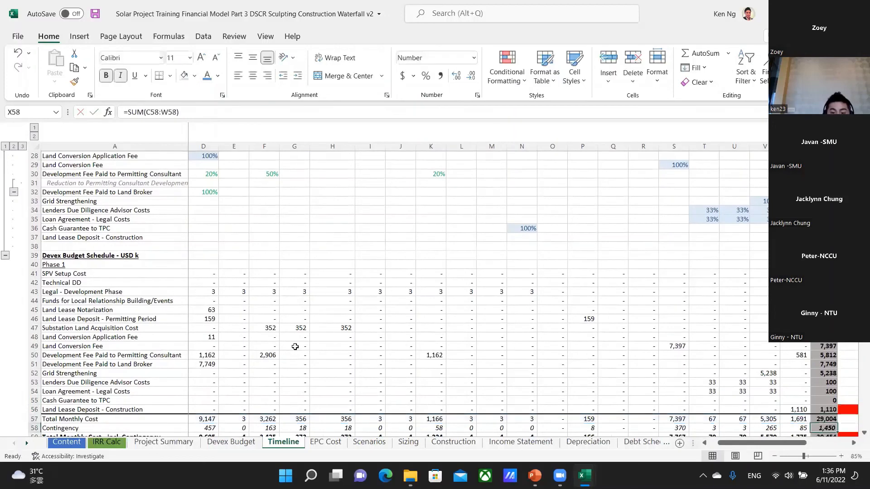
key(Up)
key(Up)
key(Down)
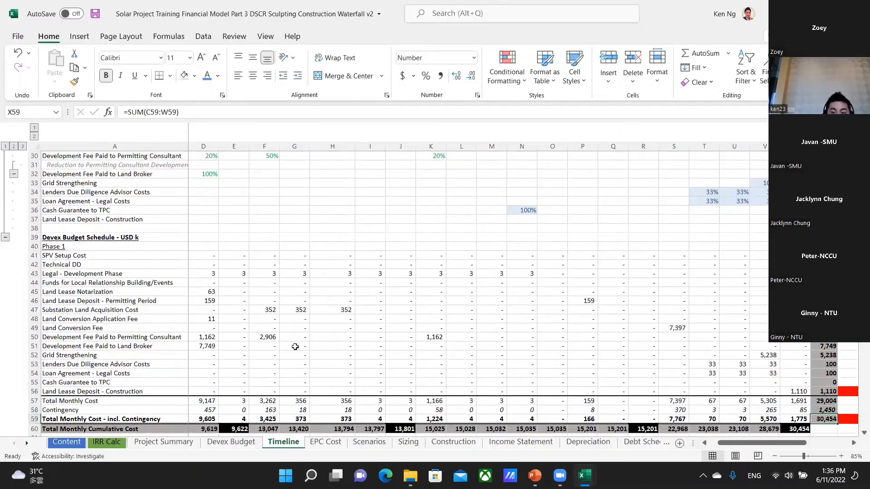
key(F2)
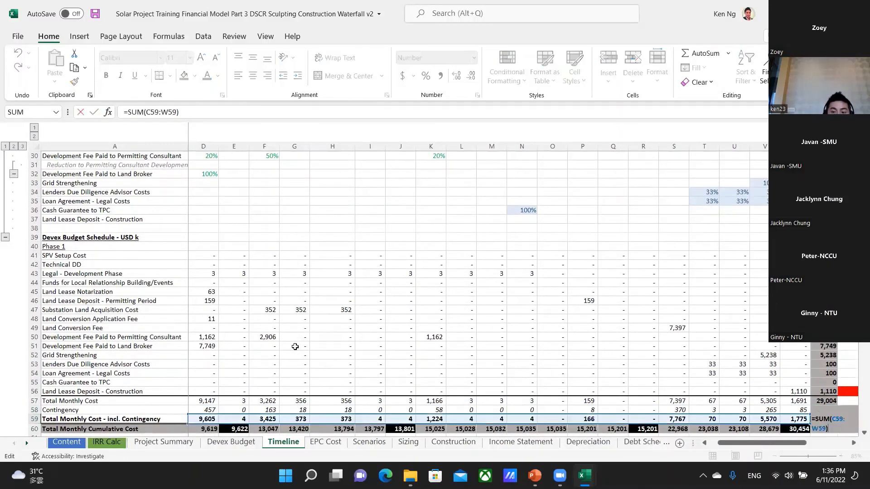
key(Escape)
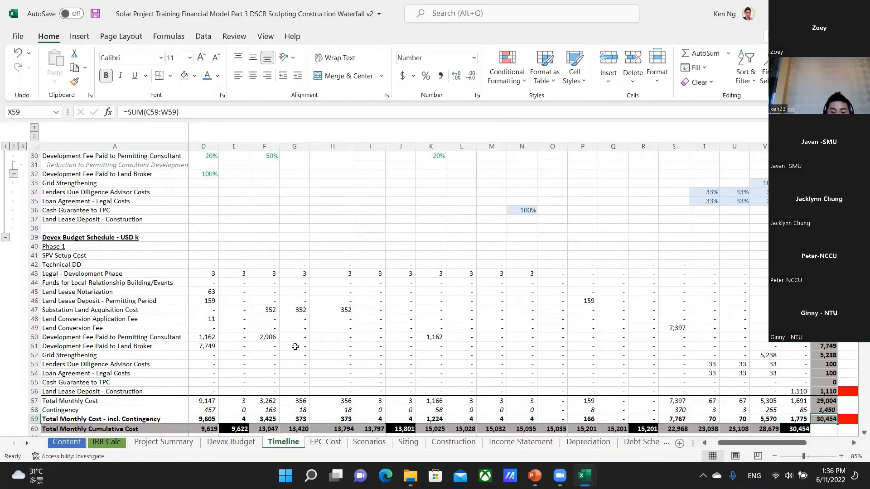
Examine the monthly cost including contingency in D59 and the Total Monthly Cumulative Cost formula in E60.
key(Left)
key(Left)
key(Left)
key(Left)
key(Left)
key(Left)
key(Left)
key(Left)
key(Left)
key(Left)
key(Left)
key(Left)
key(Left)
key(Left)
key(Left)
key(Left)
key(Left)
key(Left)
key(Left)
key(Left)
key(Right)
key(Right)
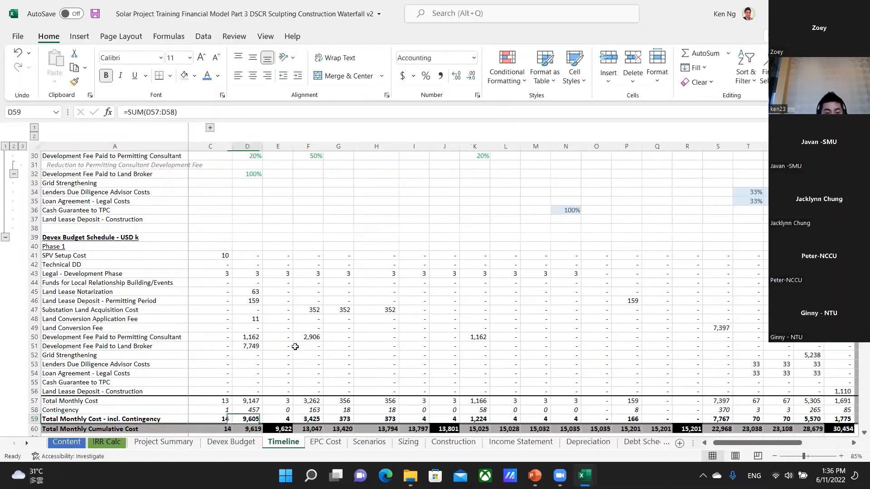
key(Right)
key(Down)
scroll(295, 347, down, 2)
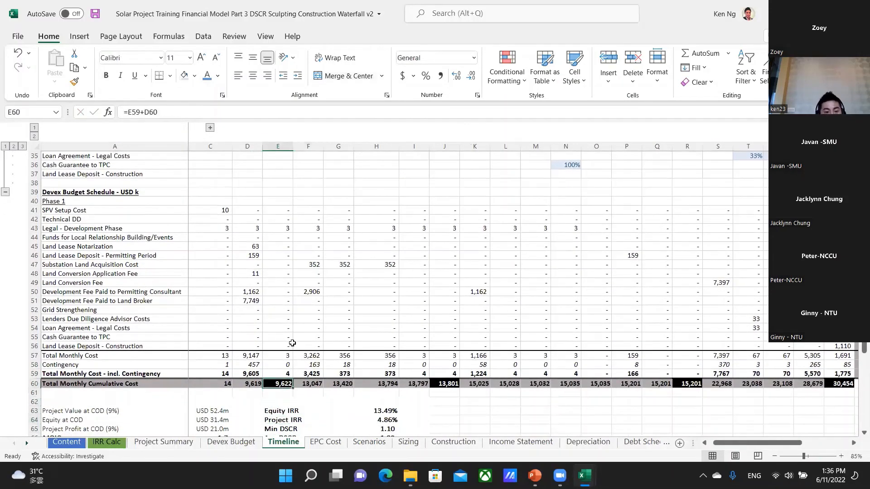
Check the SPV Setup Cost formula in E41 and switch to the NEFIN Solar Modelling Crash Course v3 presentation in PowerPoint.
key(Up)
key(Up)
key(Up)
key(Up)
key(Up)
key(Up)
key(Up)
key(Up)
key(Up)
key(Up)
key(Up)
key(Up)
key(Up)
key(Up)
key(Up)
key(Up)
key(Up)
key(Up)
key(Up)
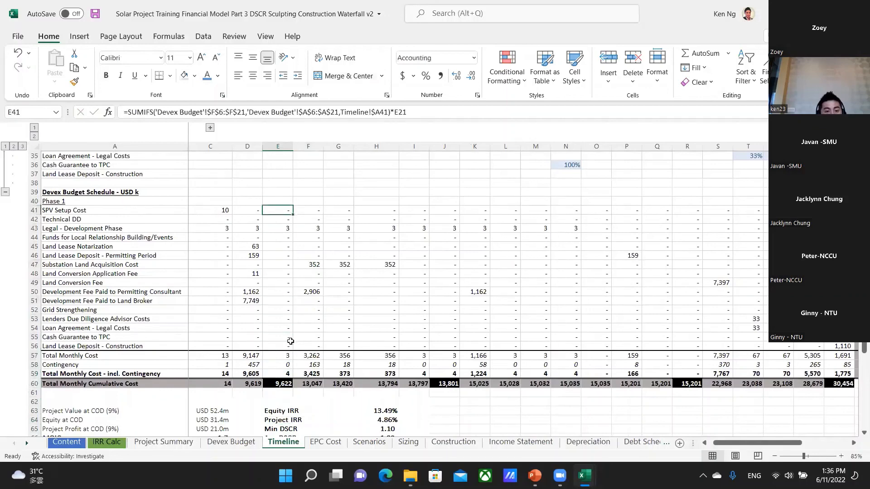
key(Down)
key(Down)
key(Down)
key(Down)
key(Down)
key(Down)
key(Down)
key(Down)
key(alt+Tab)
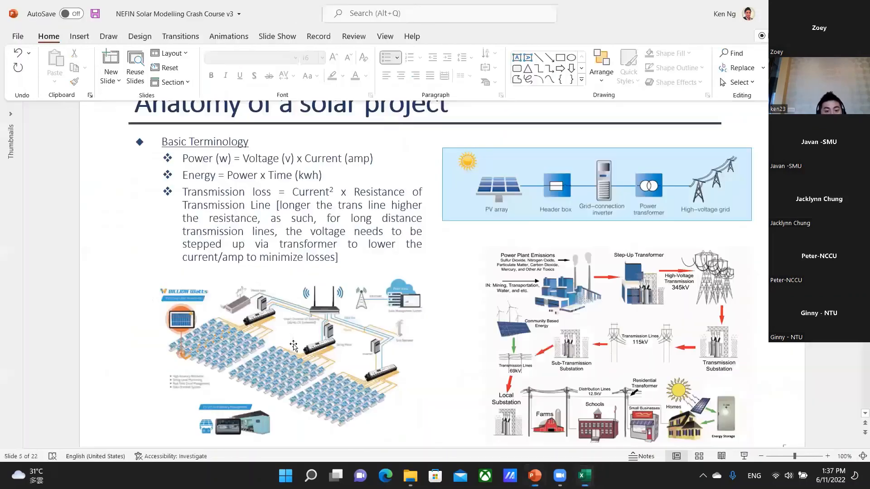